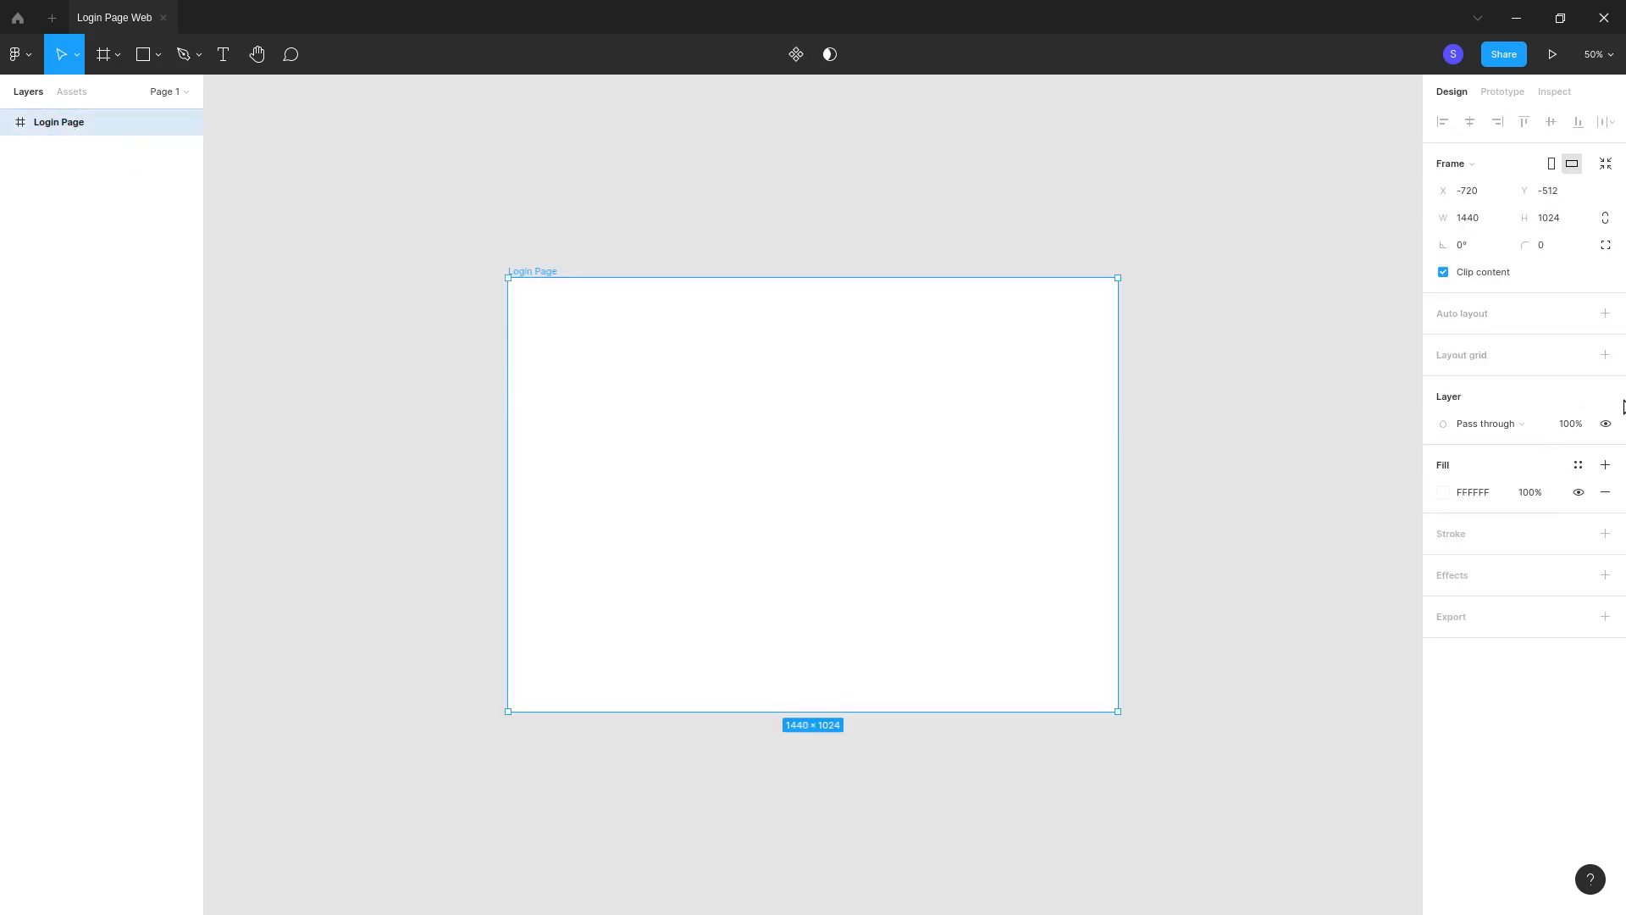
Step: Add a layout grid of 10 stretched columns with a 40 margin to the Login Page frame
click(1604, 355)
click(1443, 382)
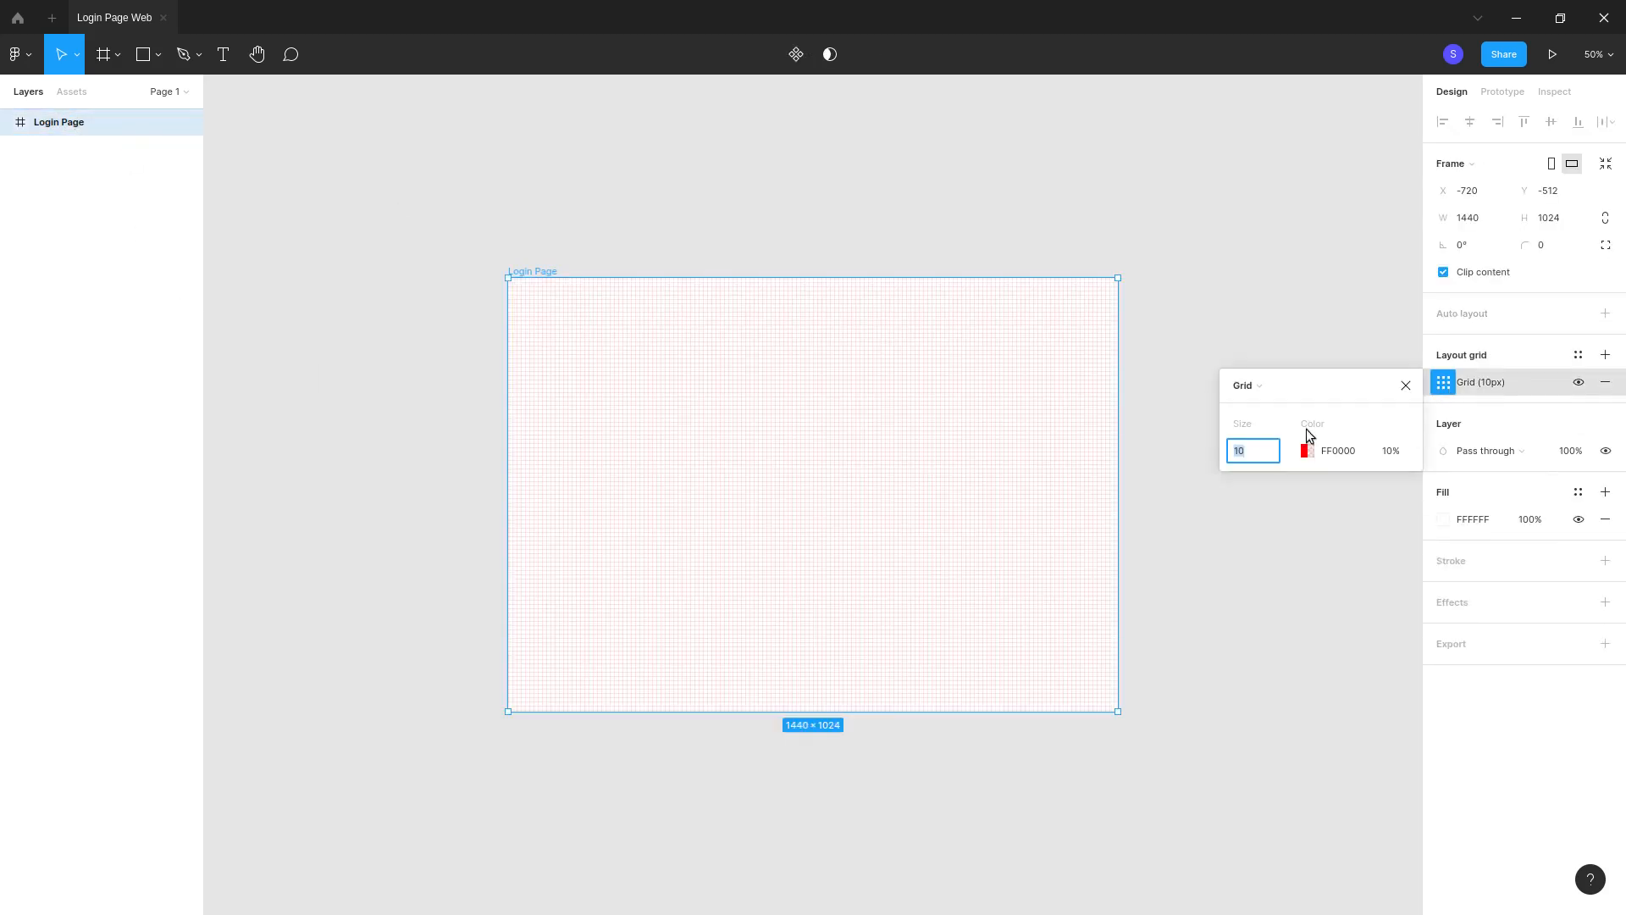
click(1259, 389)
click(1267, 418)
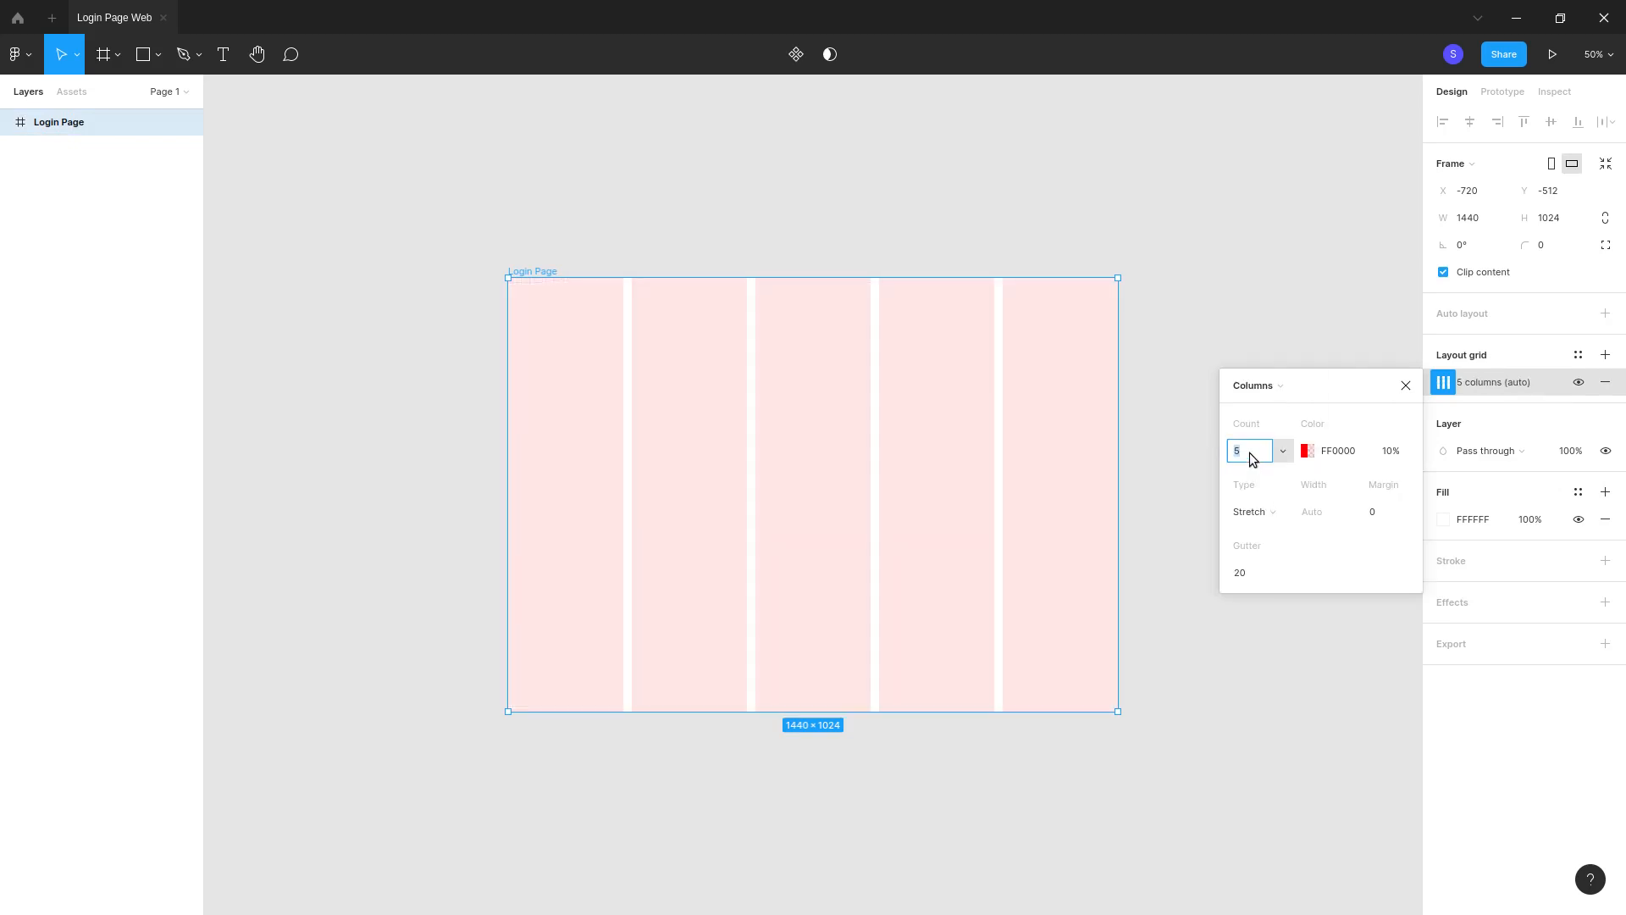
click(1281, 452)
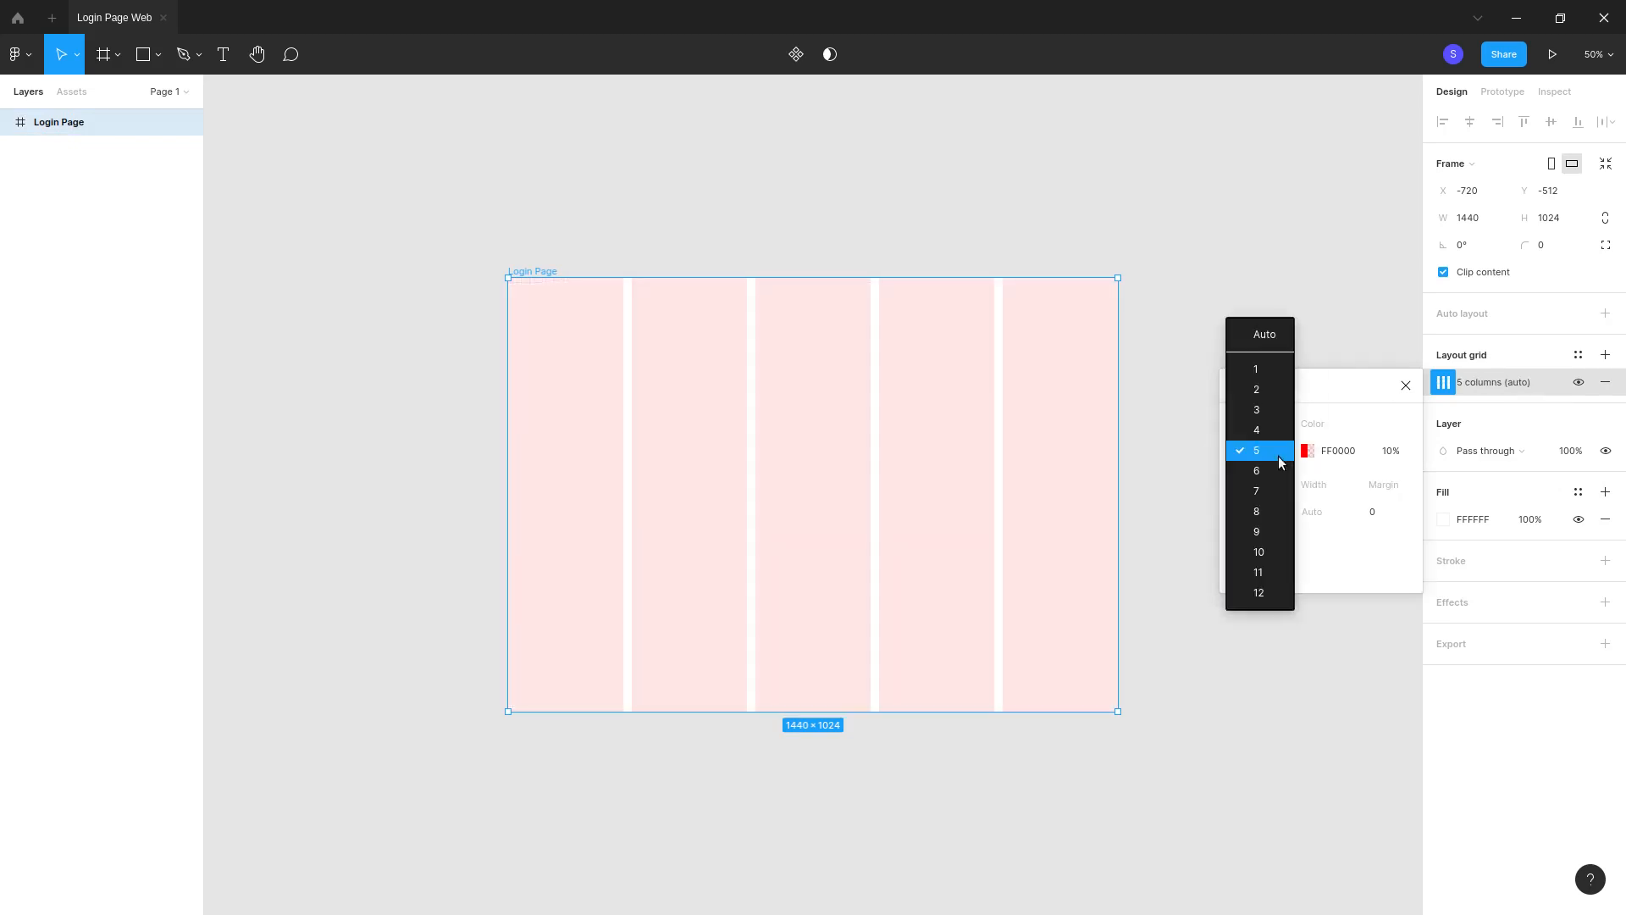
click(1259, 551)
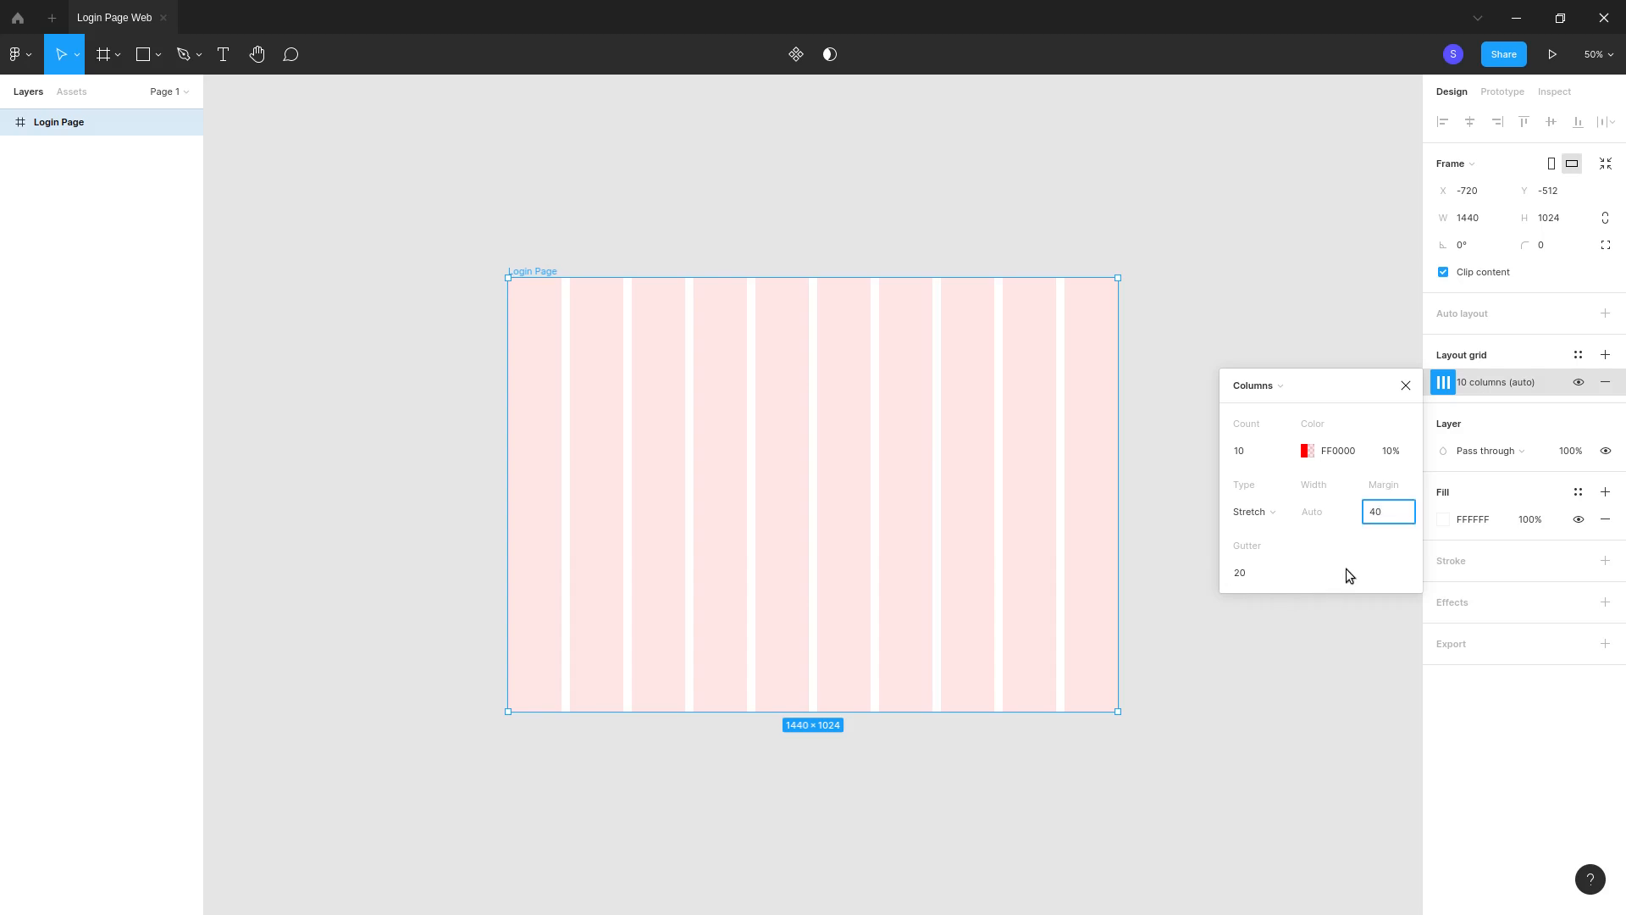
key(Return)
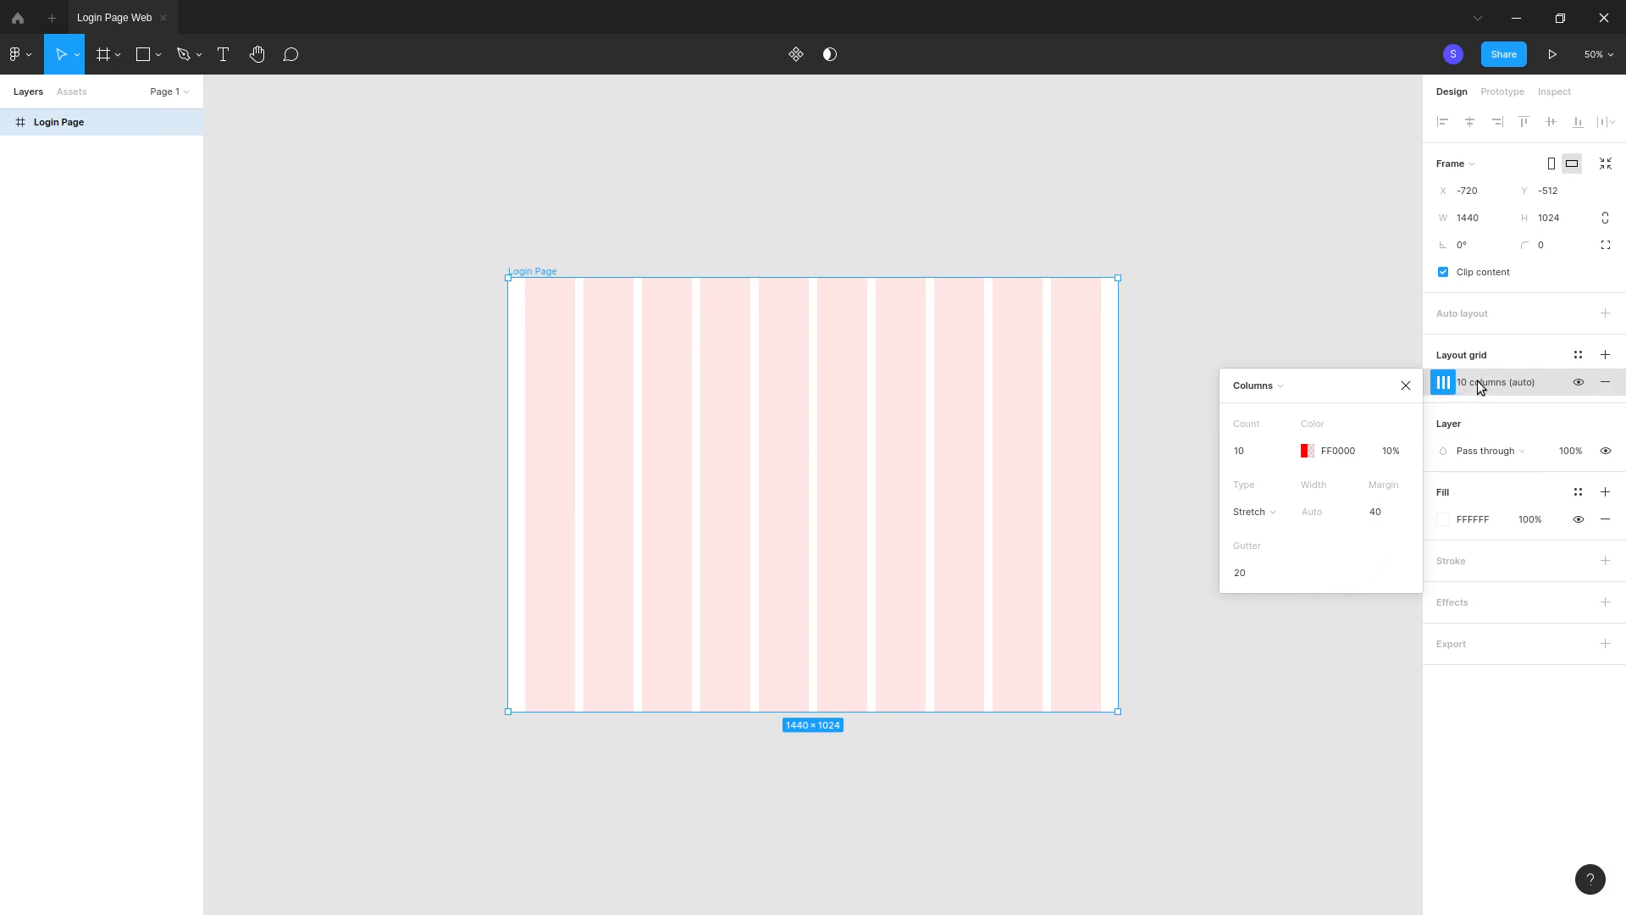
Step: Add a second layout grid of 5 stretched rows with a 40 margin to the Login Page frame
click(1605, 354)
click(1443, 382)
click(1242, 385)
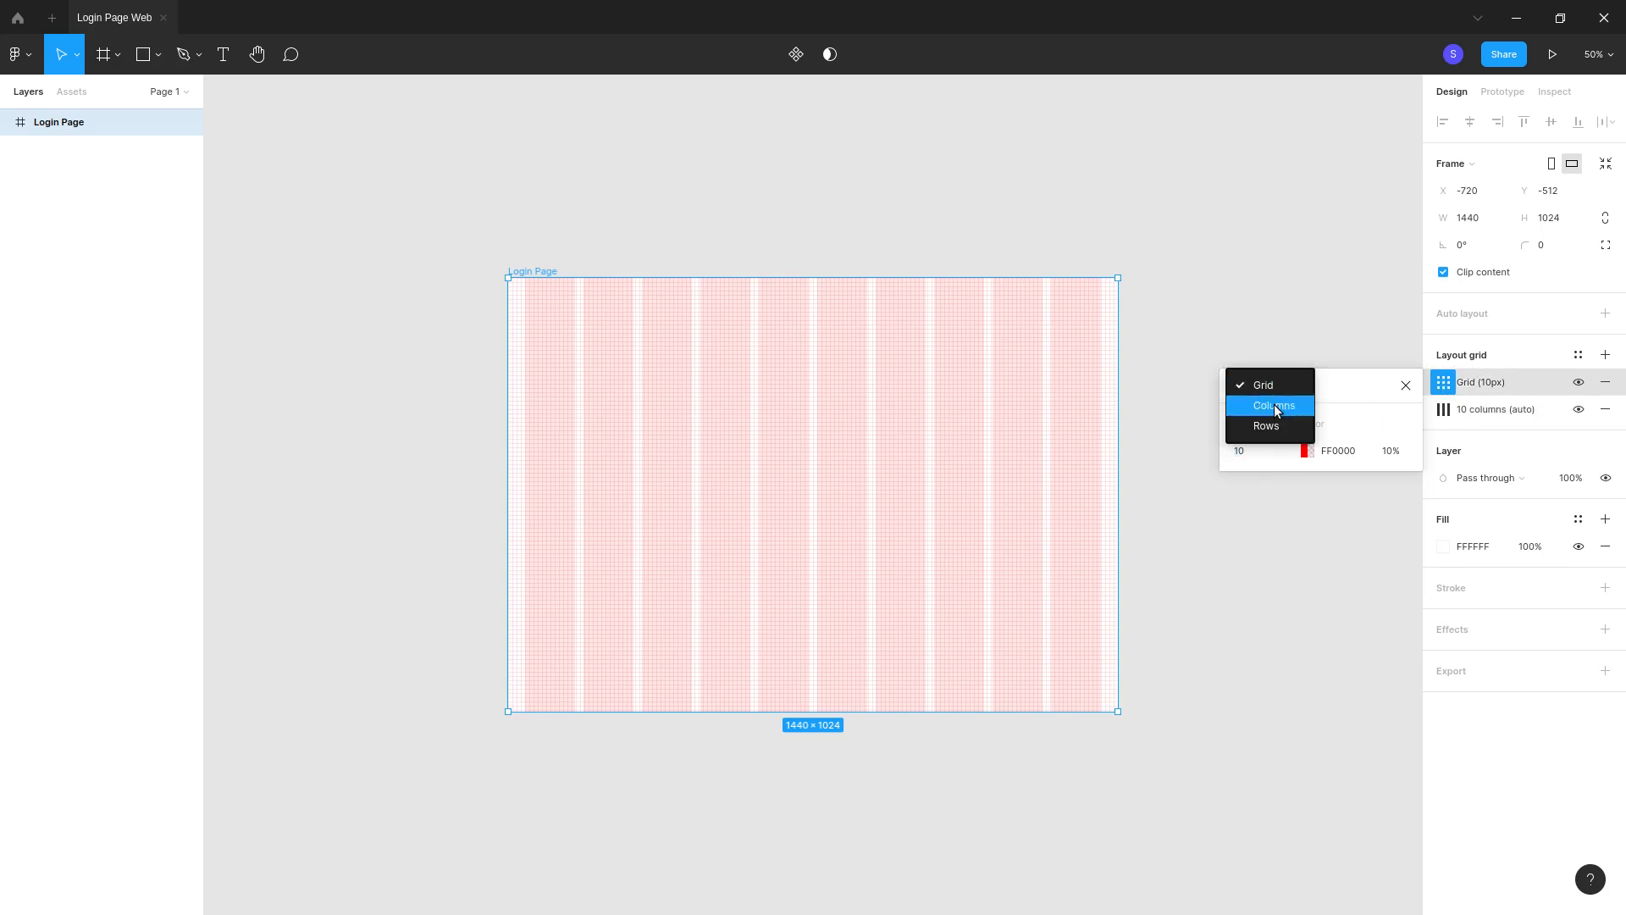
click(1268, 425)
click(1382, 515)
text(10)
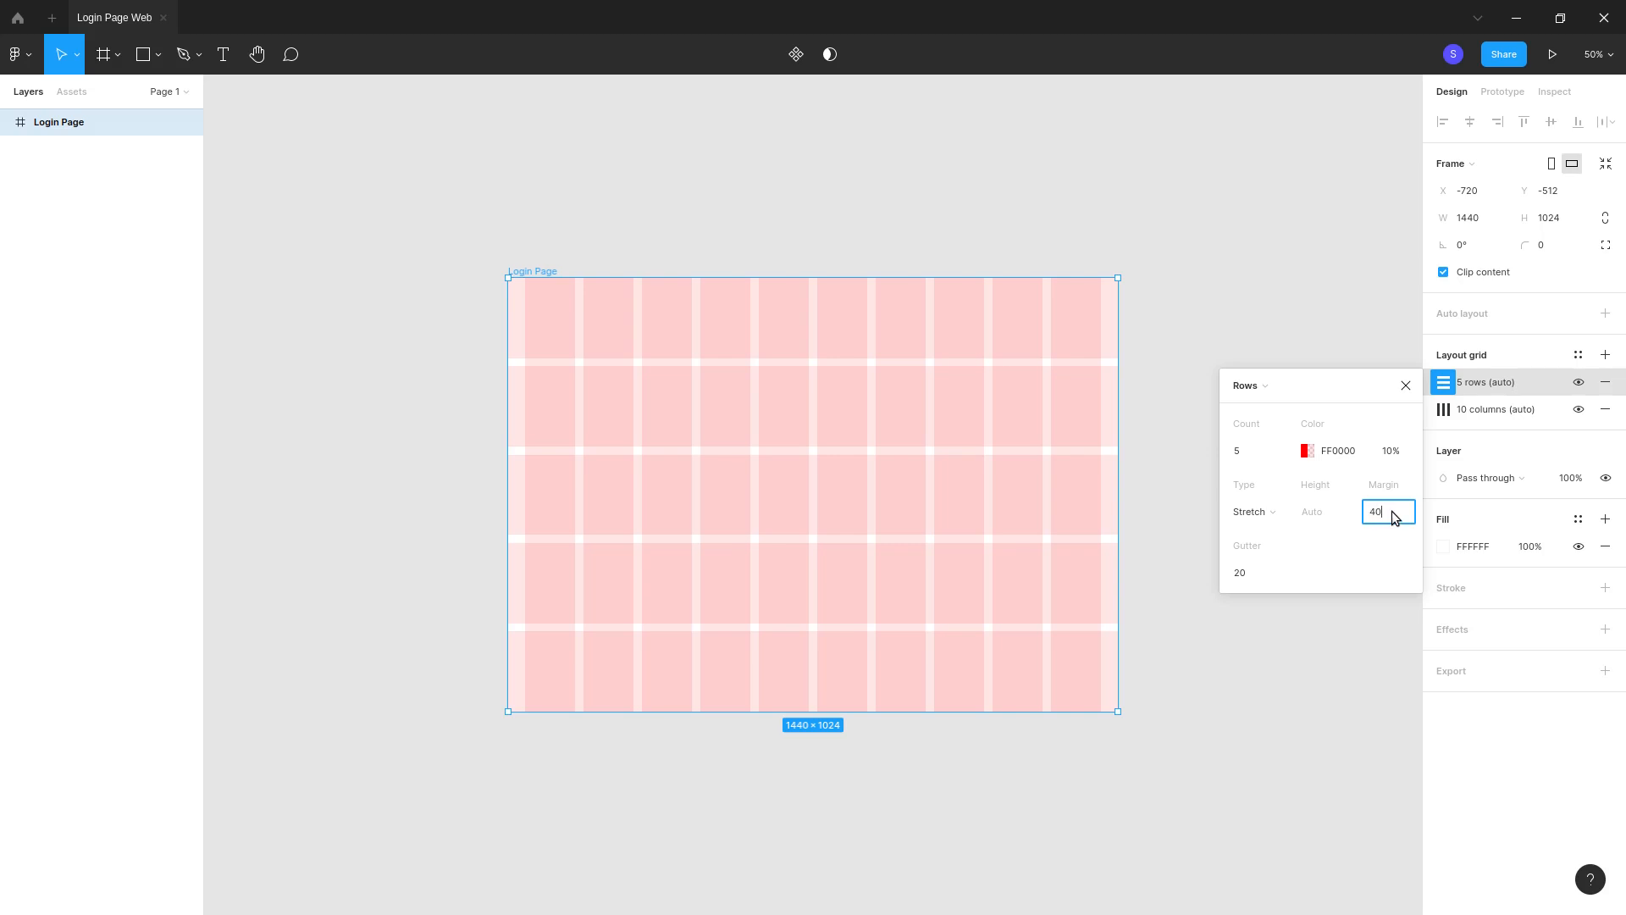
click(1376, 651)
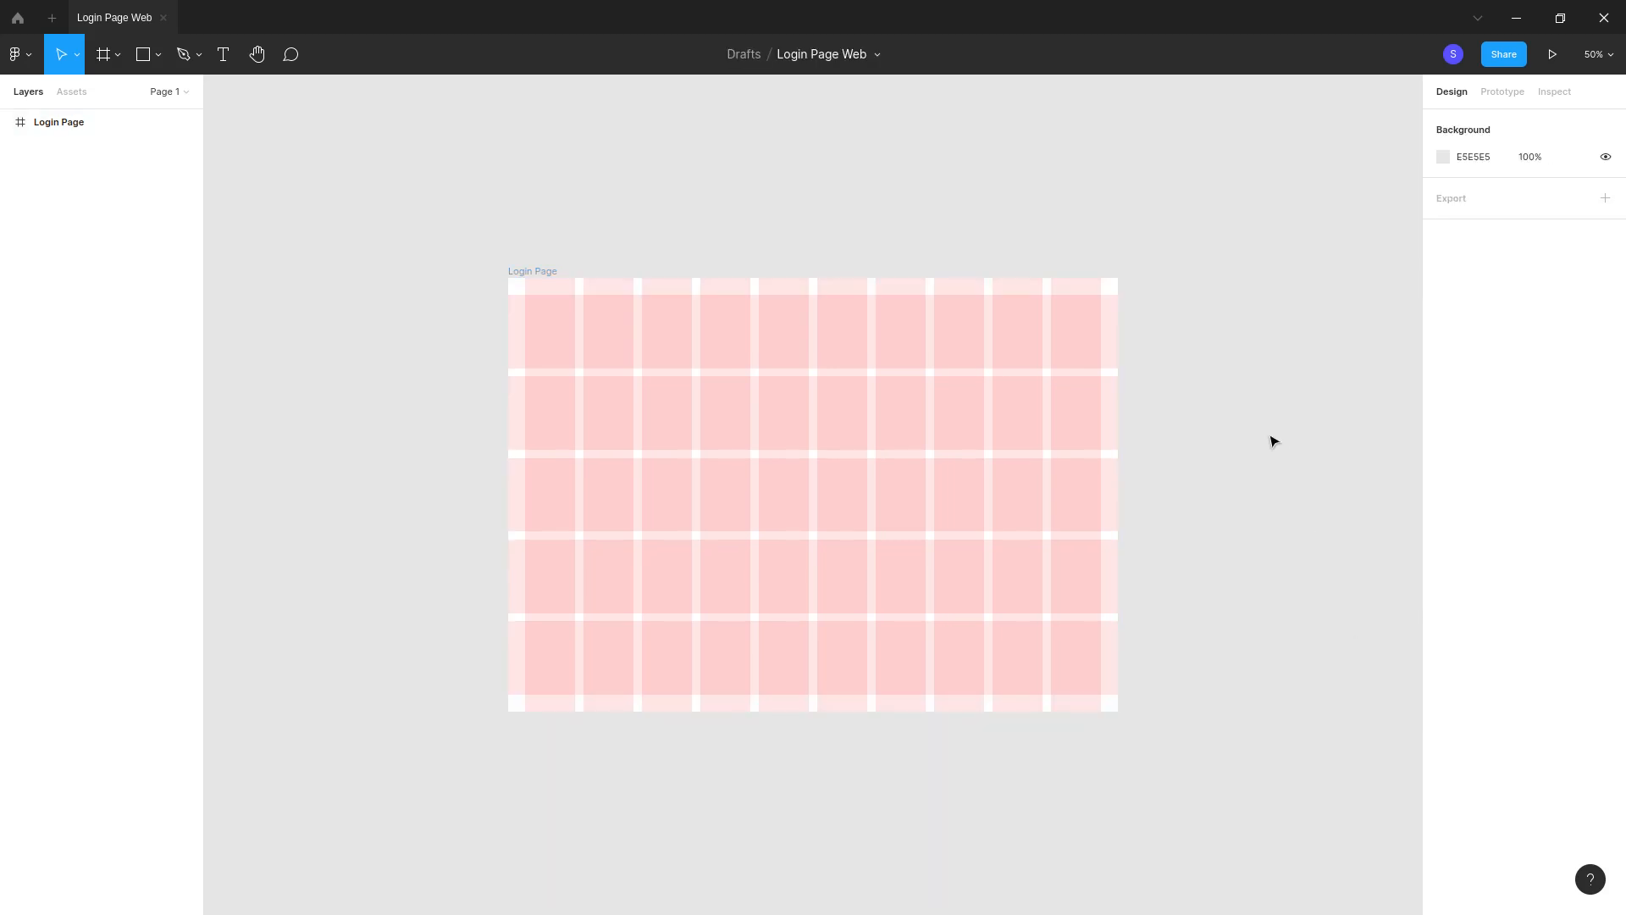
Step: Hide the row grid on the Login Page frame
click(702, 322)
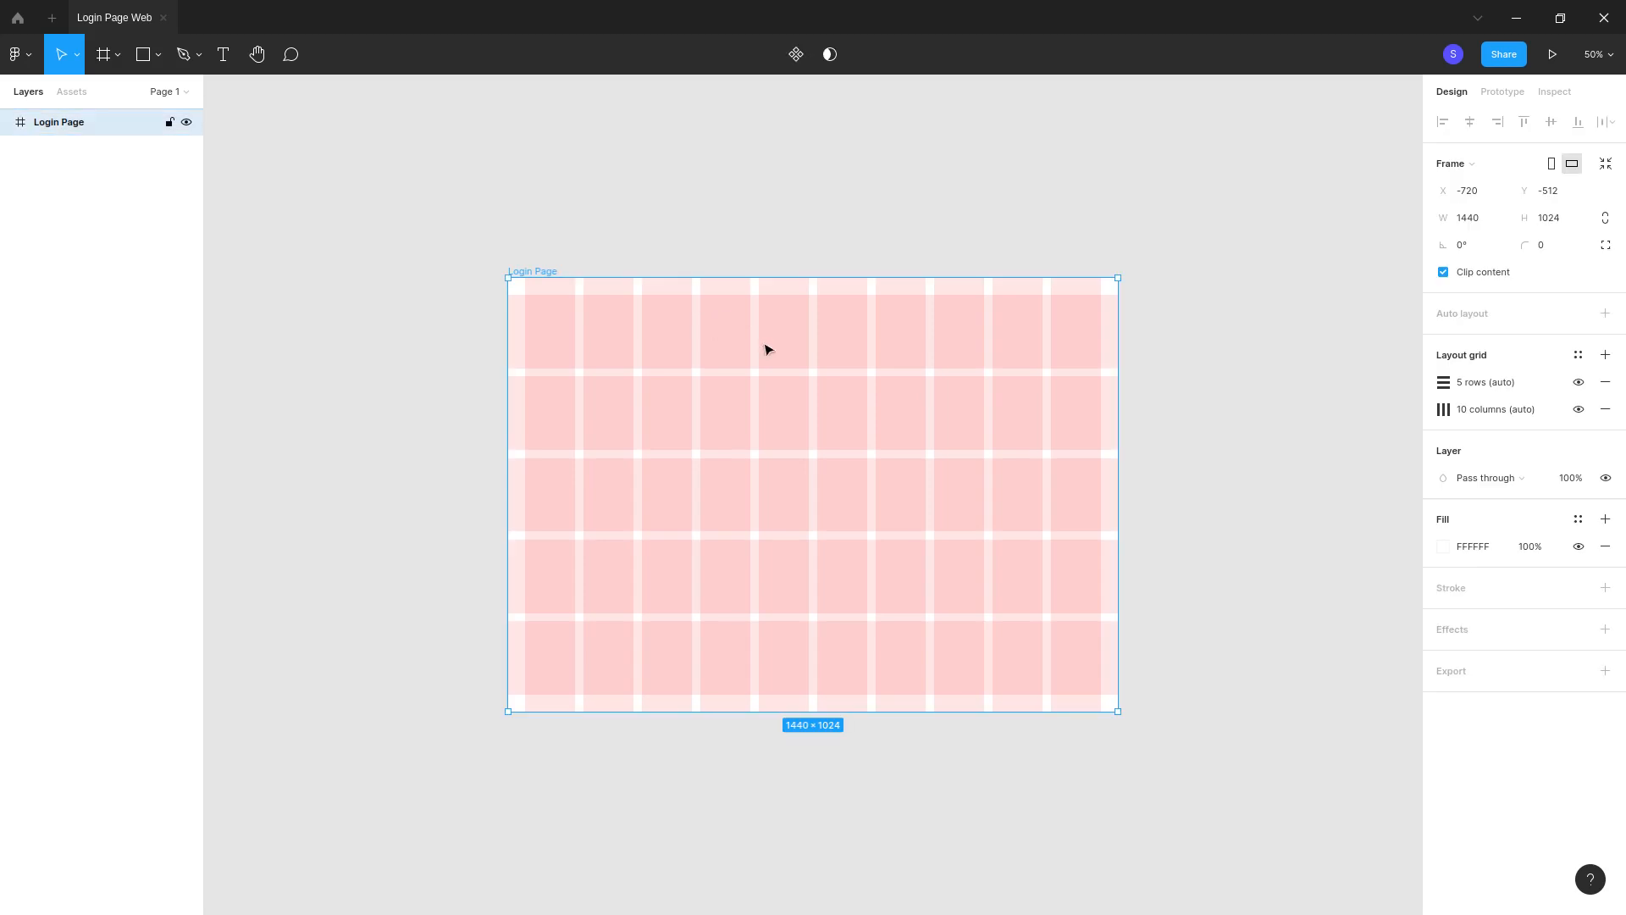
click(1577, 382)
click(1222, 363)
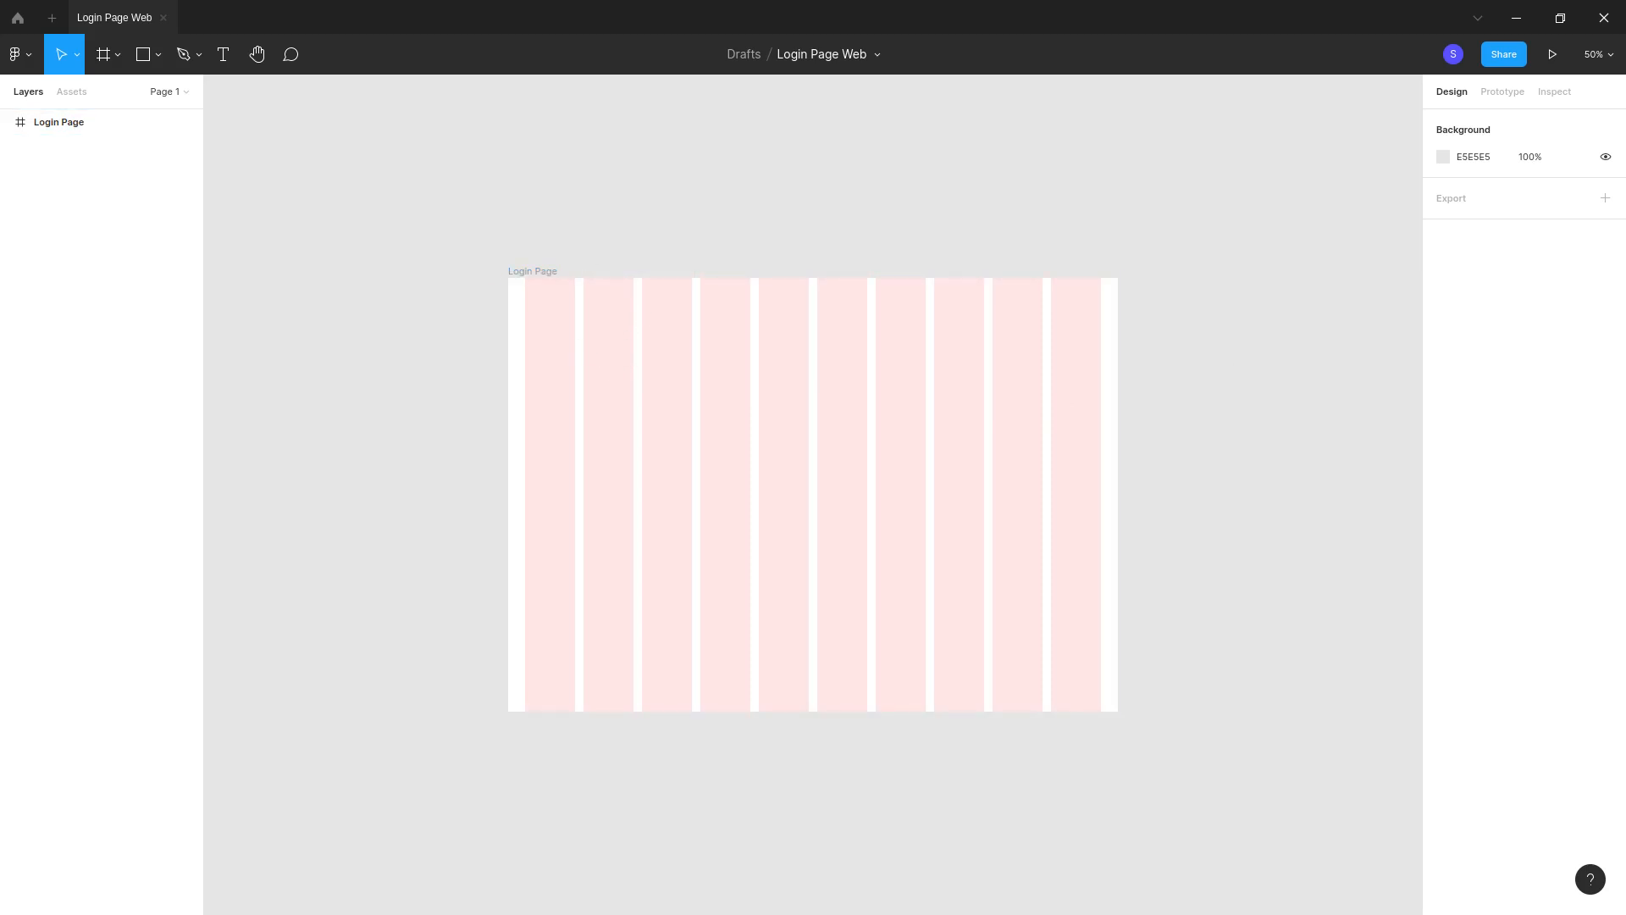
Step: Import the logo file into the Login Page frame and the drawing file onto the canvas beside the frame
drag(0, 483, 816, 25)
mouse_move(1074, 30)
mouse_down()
mouse_move(993, 97)
mouse_move(596, 136)
mouse_up()
mouse_move(322, 186)
mouse_down()
mouse_move(415, 343)
mouse_move(826, 426)
mouse_up()
drag(433, 205, 957, 472)
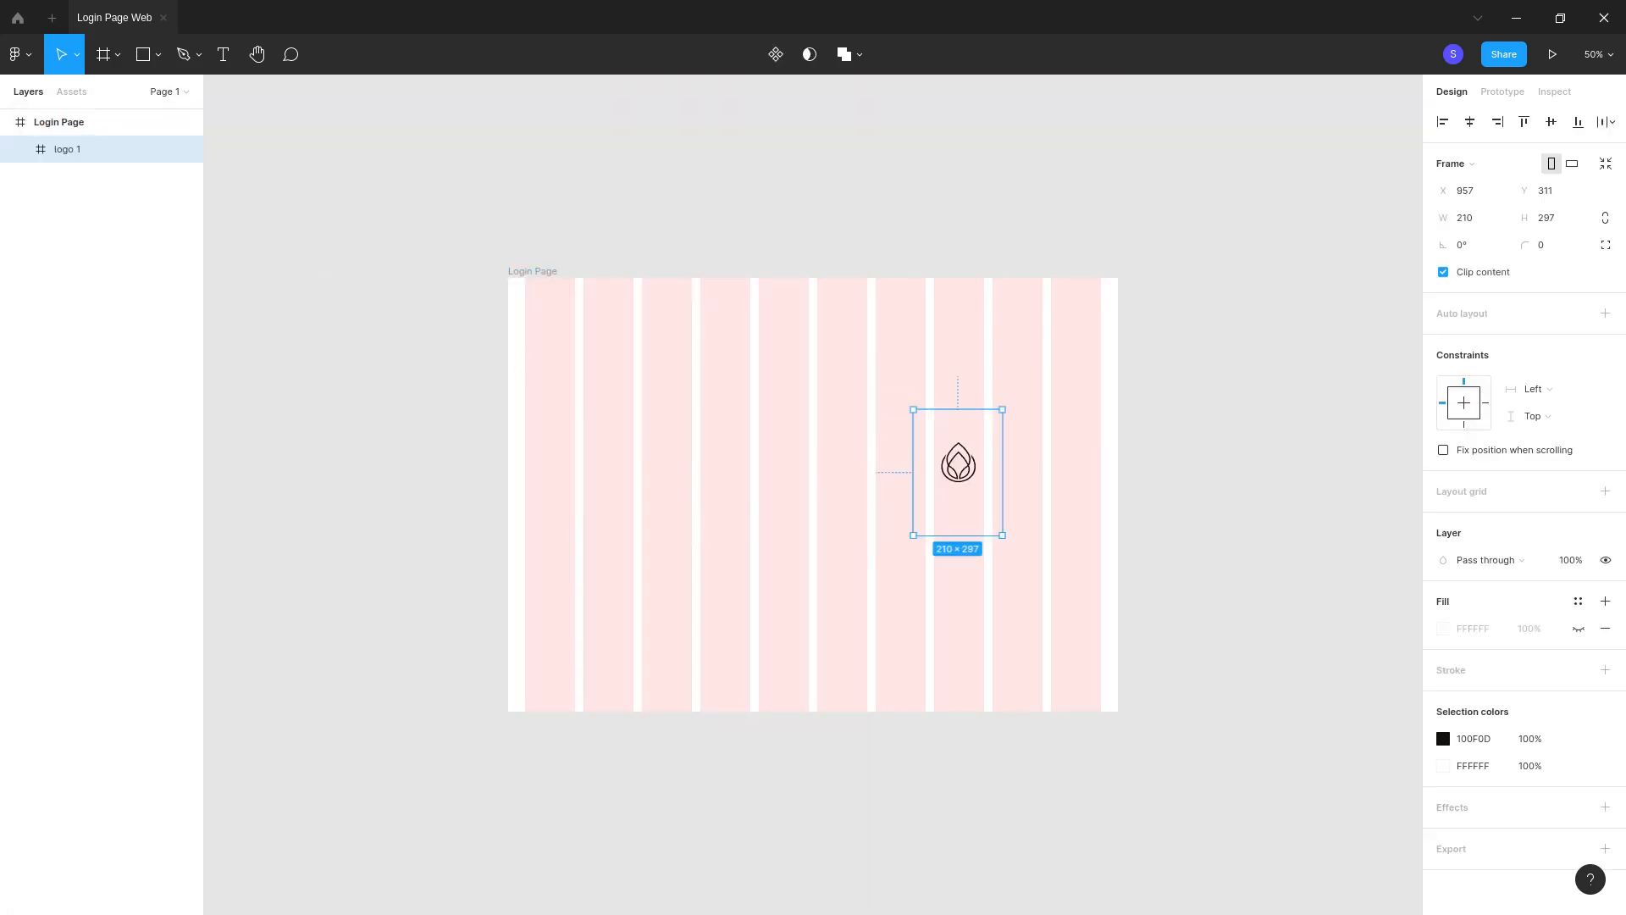
key(alt+Tab)
mouse_move(338, 185)
mouse_down()
mouse_move(1254, 526)
mouse_move(1235, 547)
mouse_up()
Step: Move the logo to the upper-left corner of the Login Page frame and show the frame's row grid again
drag(953, 473, 548, 349)
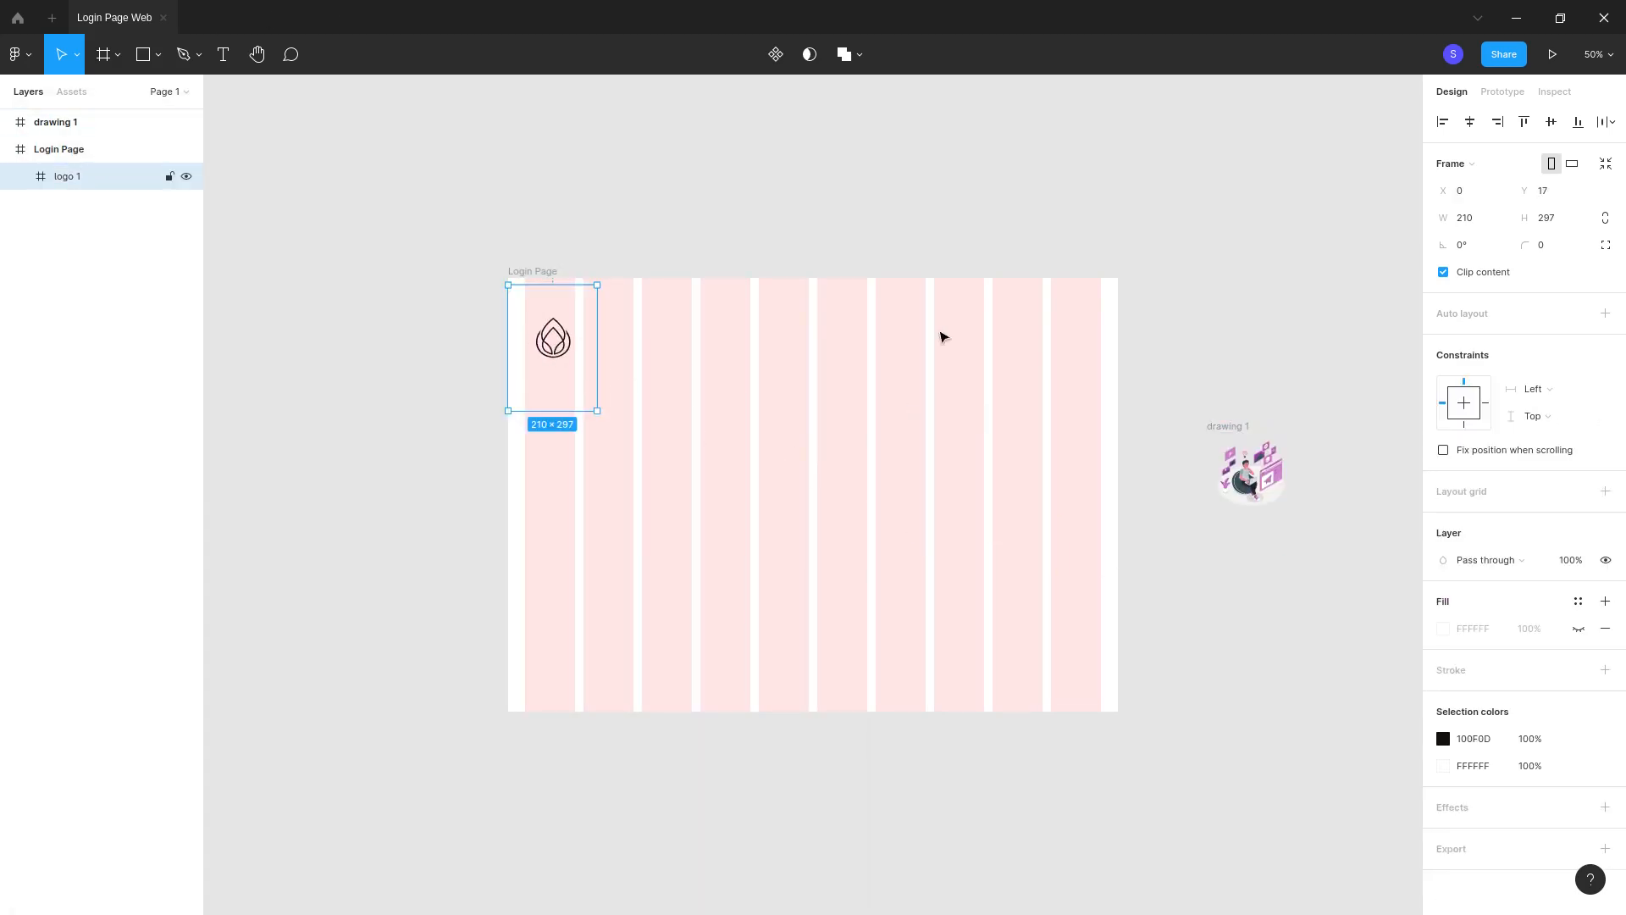
click(52, 149)
click(1578, 381)
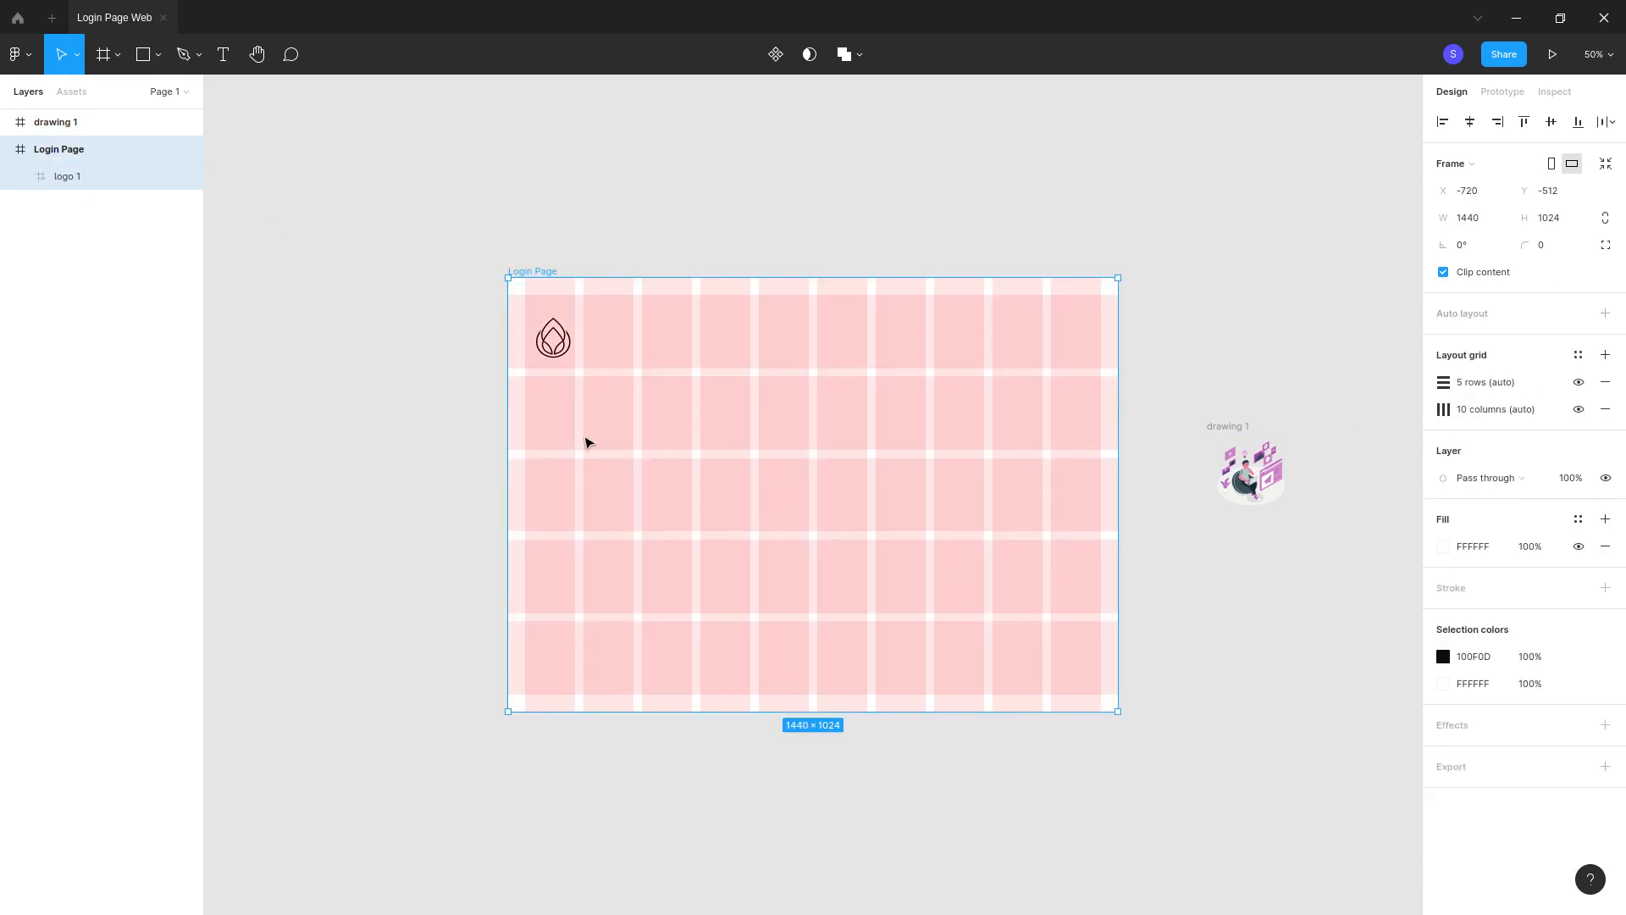
Step: Shrink the logo frame to about 163 × 230 and align the logo mark with the first grid cell's upper-left corner
click(552, 338)
drag(597, 414, 577, 386)
key(plus)
drag(399, 320, 730, 590)
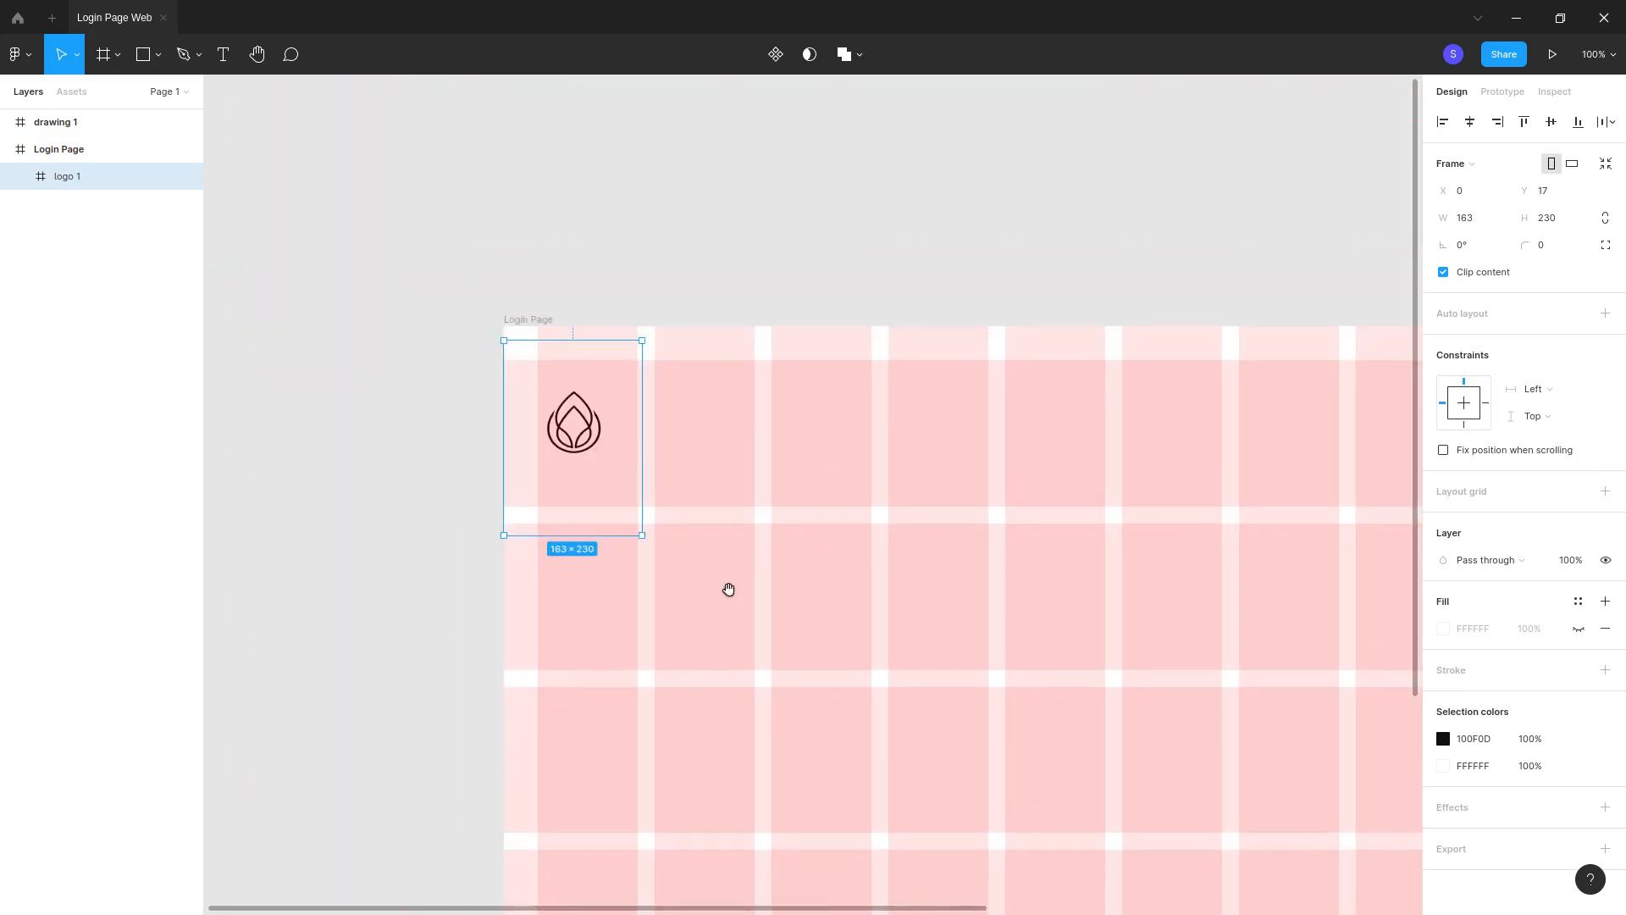
drag(574, 424, 567, 398)
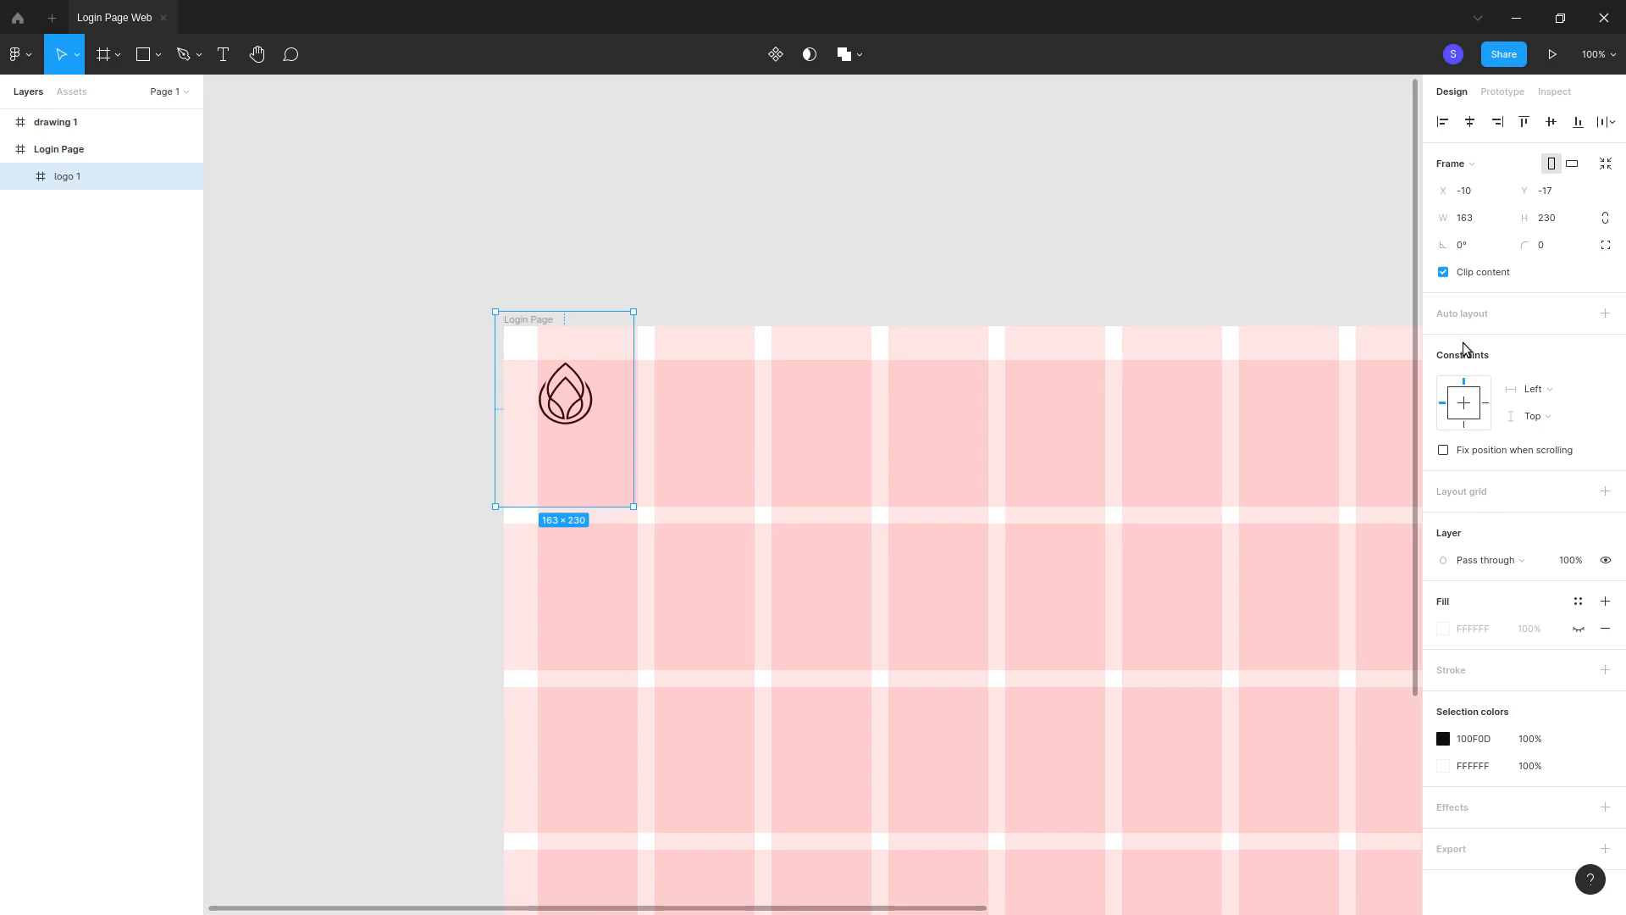
Step: Turn off the Login Page frame's row grid, leaving only its column grid shown
click(98, 149)
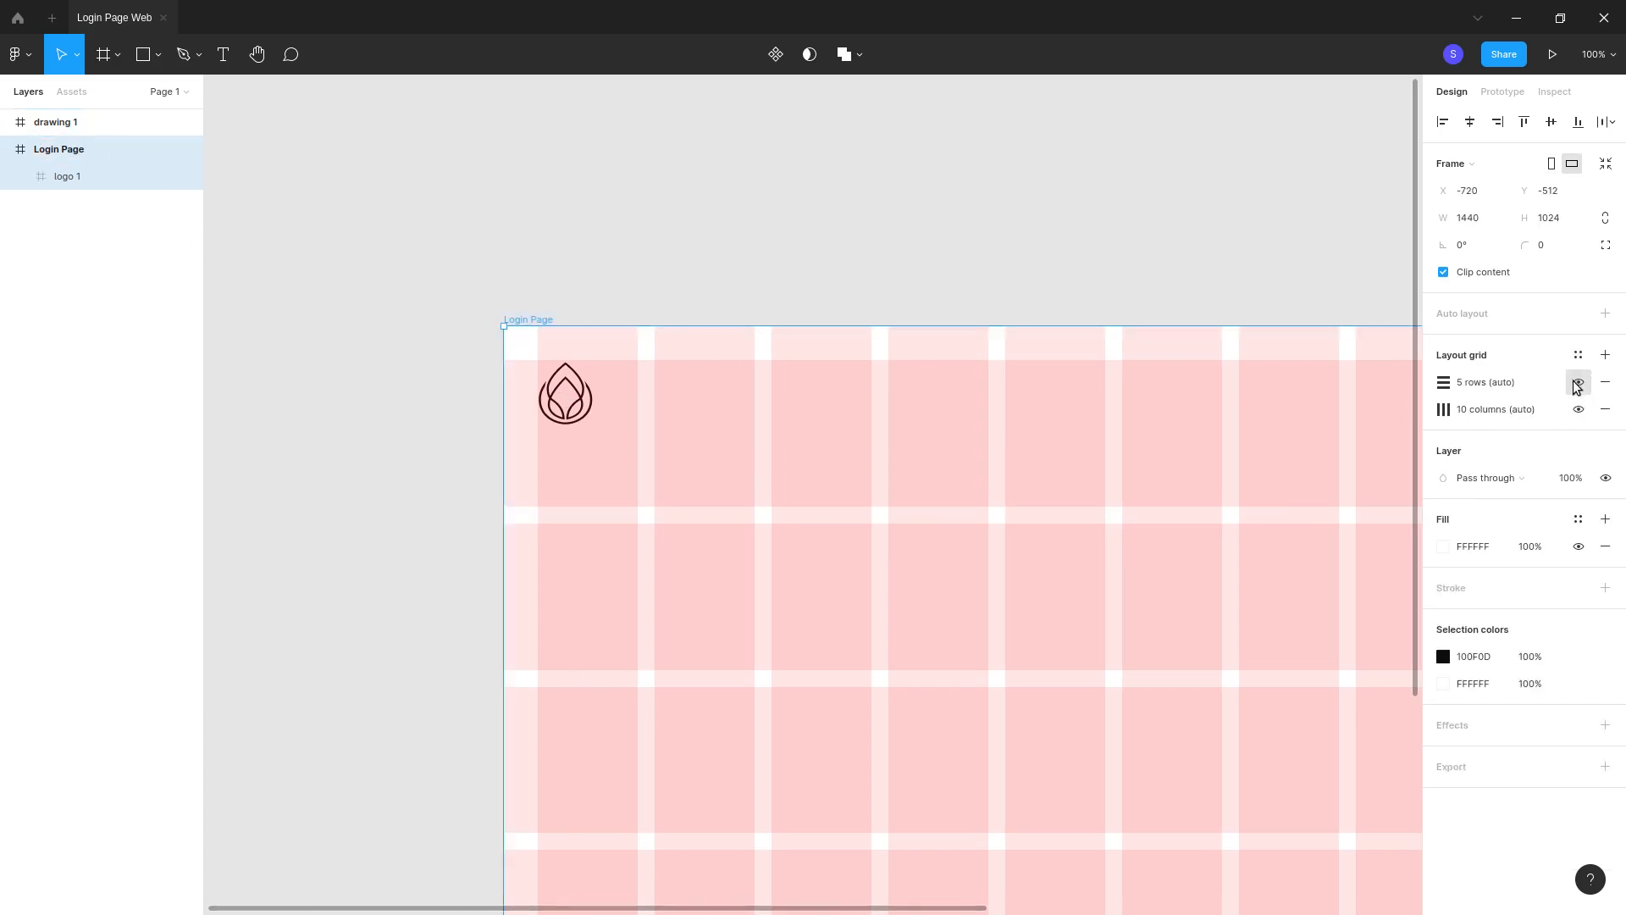
click(1578, 382)
click(817, 555)
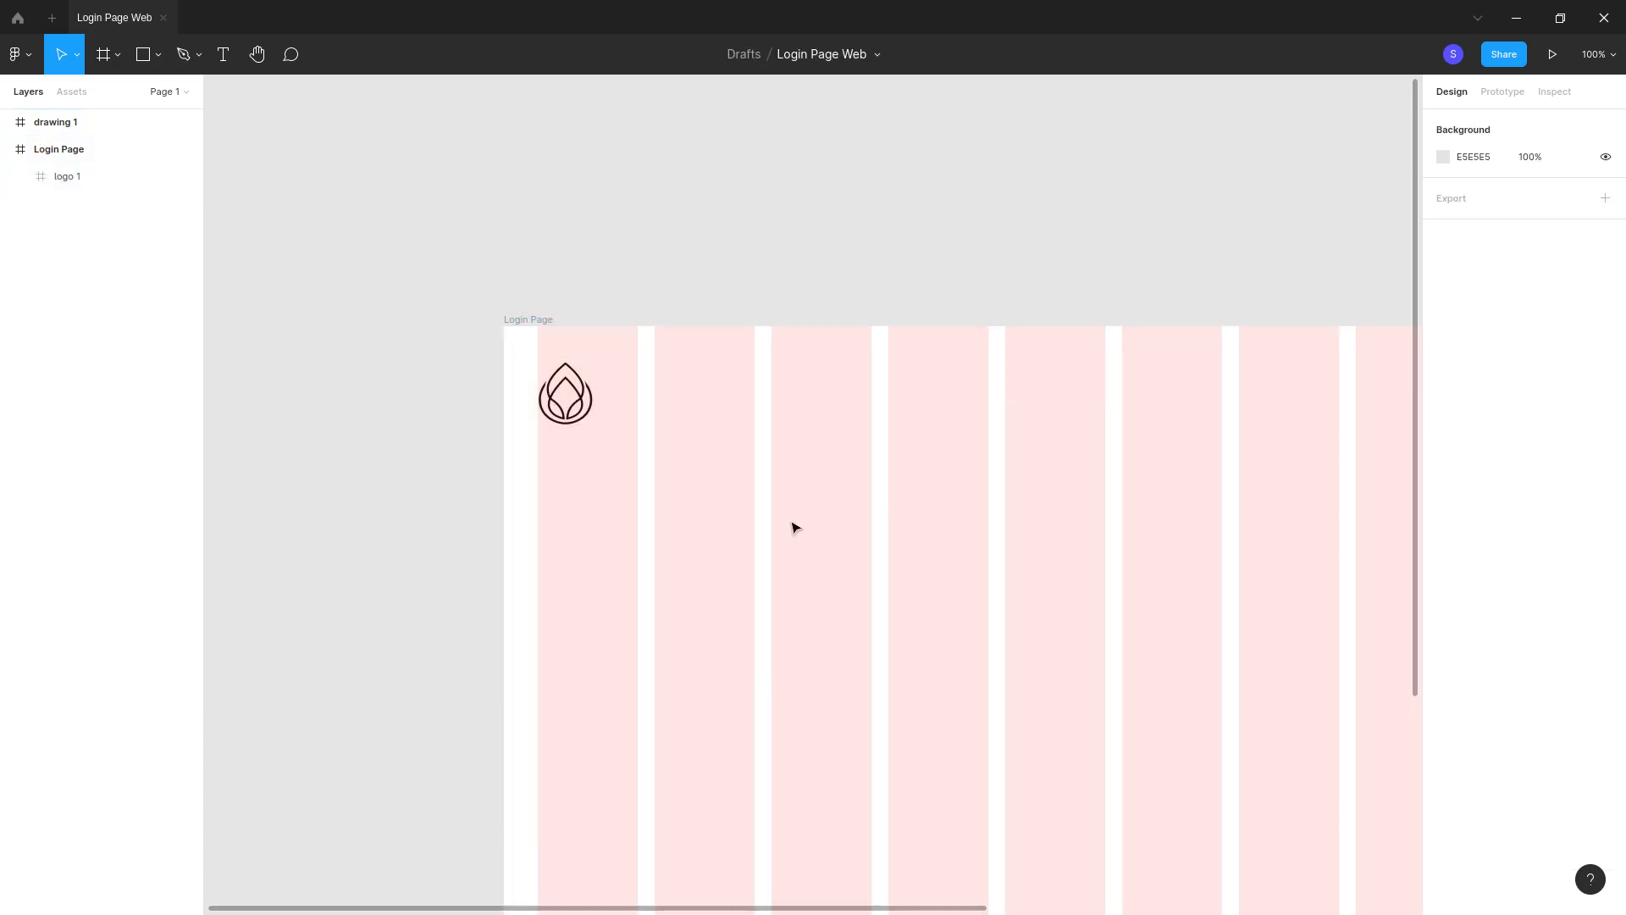
Step: Add a "Home" text near the top of the frame's sixth column, level with the logo
key(minus)
drag(995, 555, 861, 530)
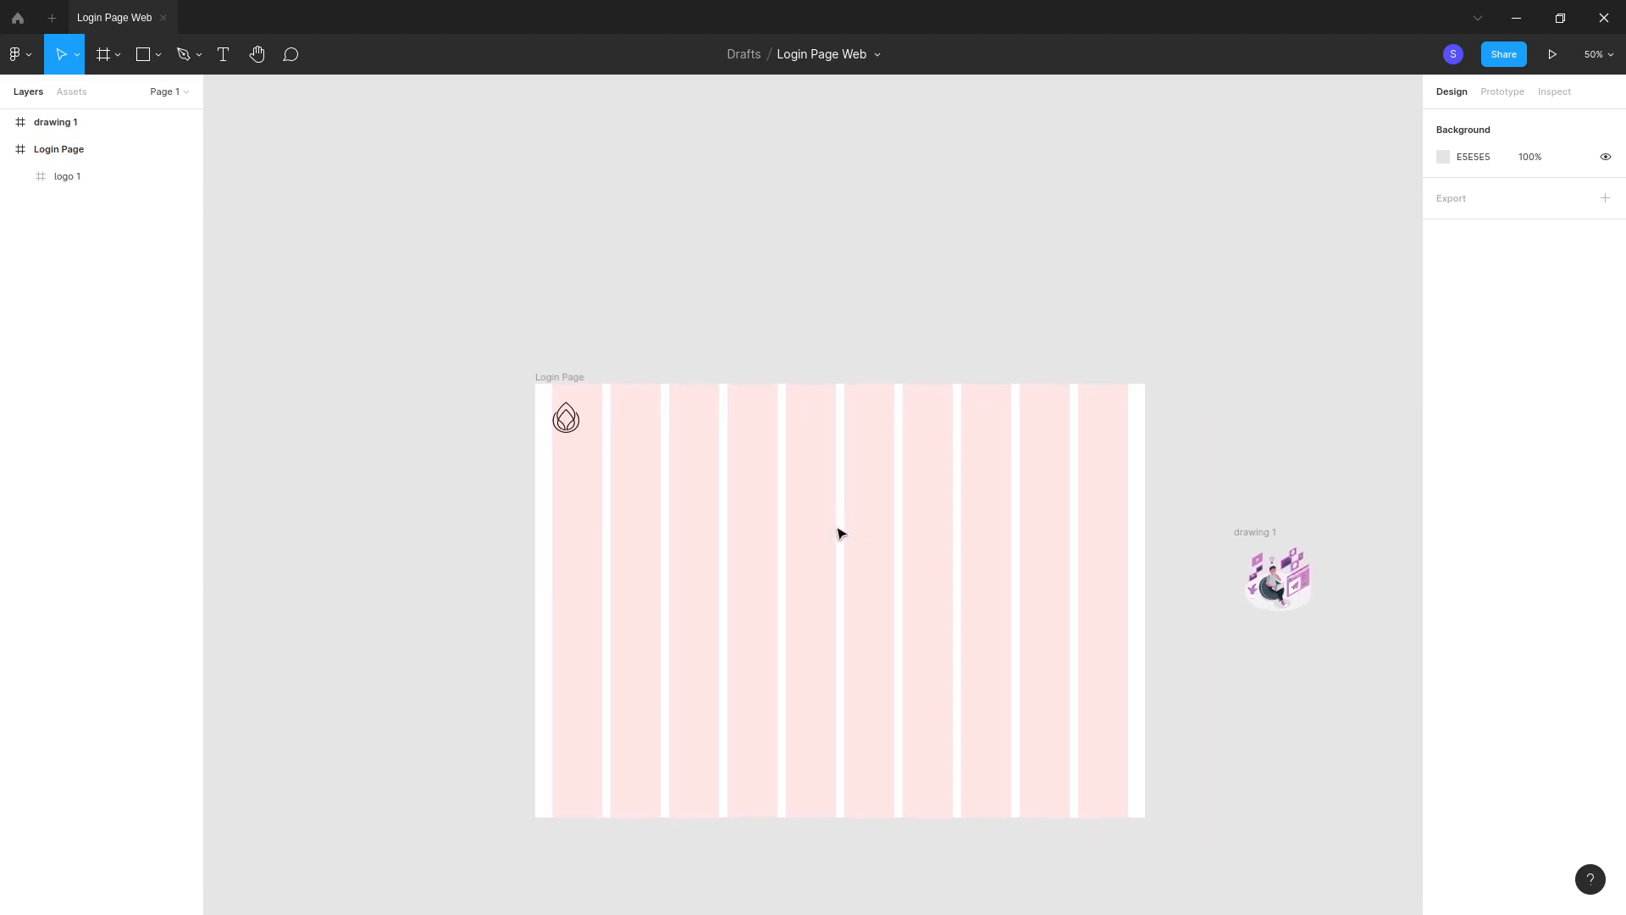
key(t)
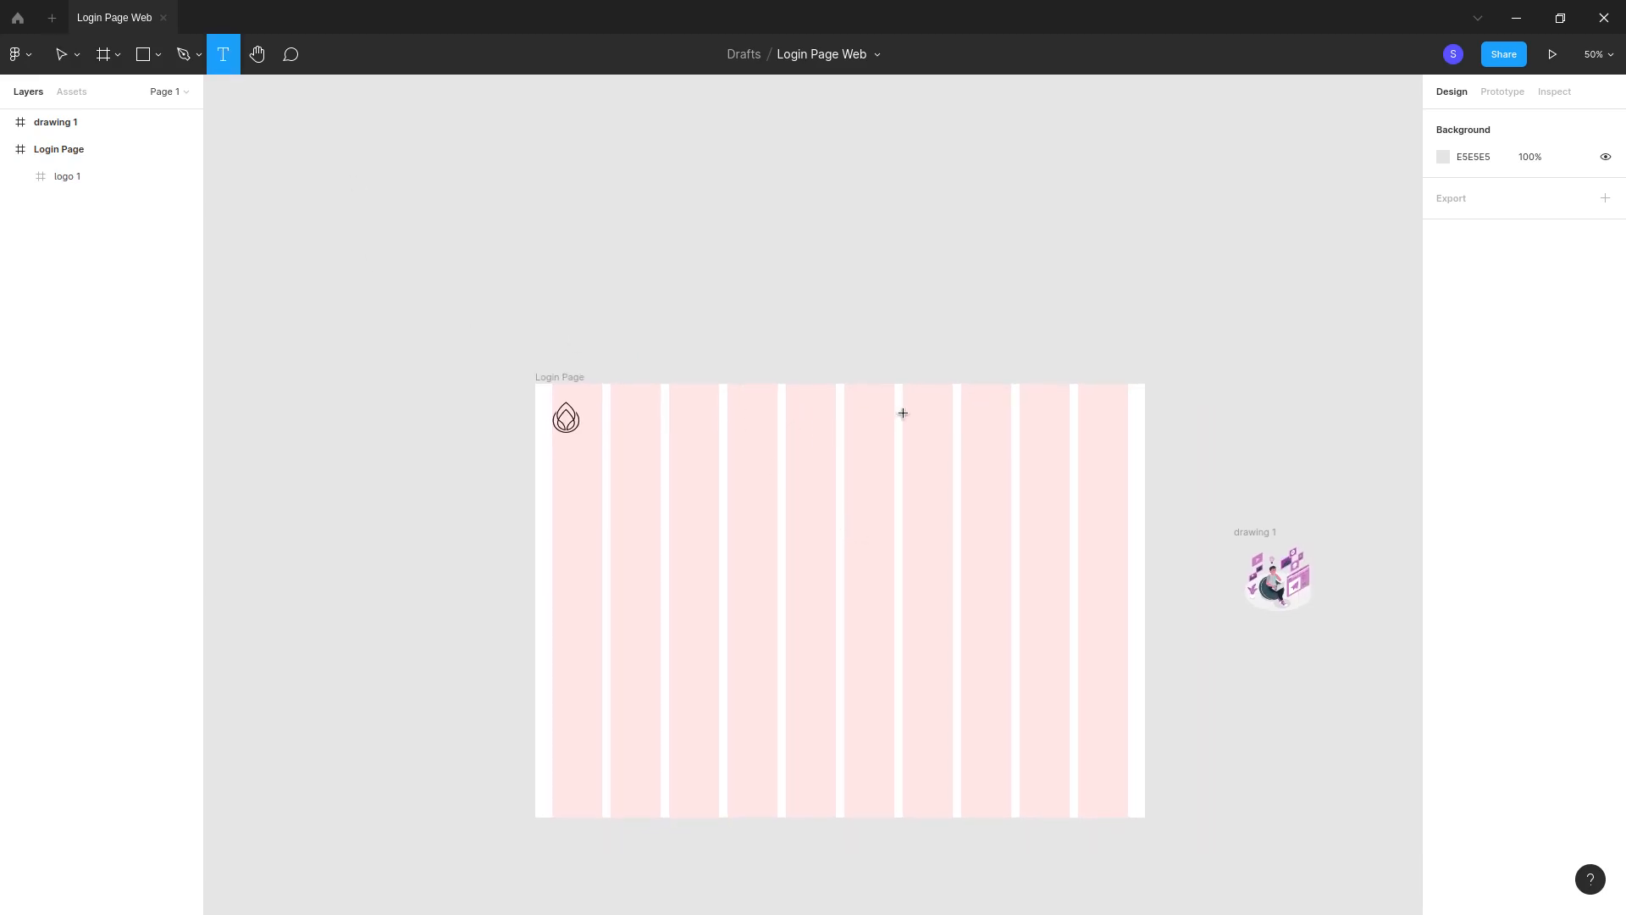
click(847, 418)
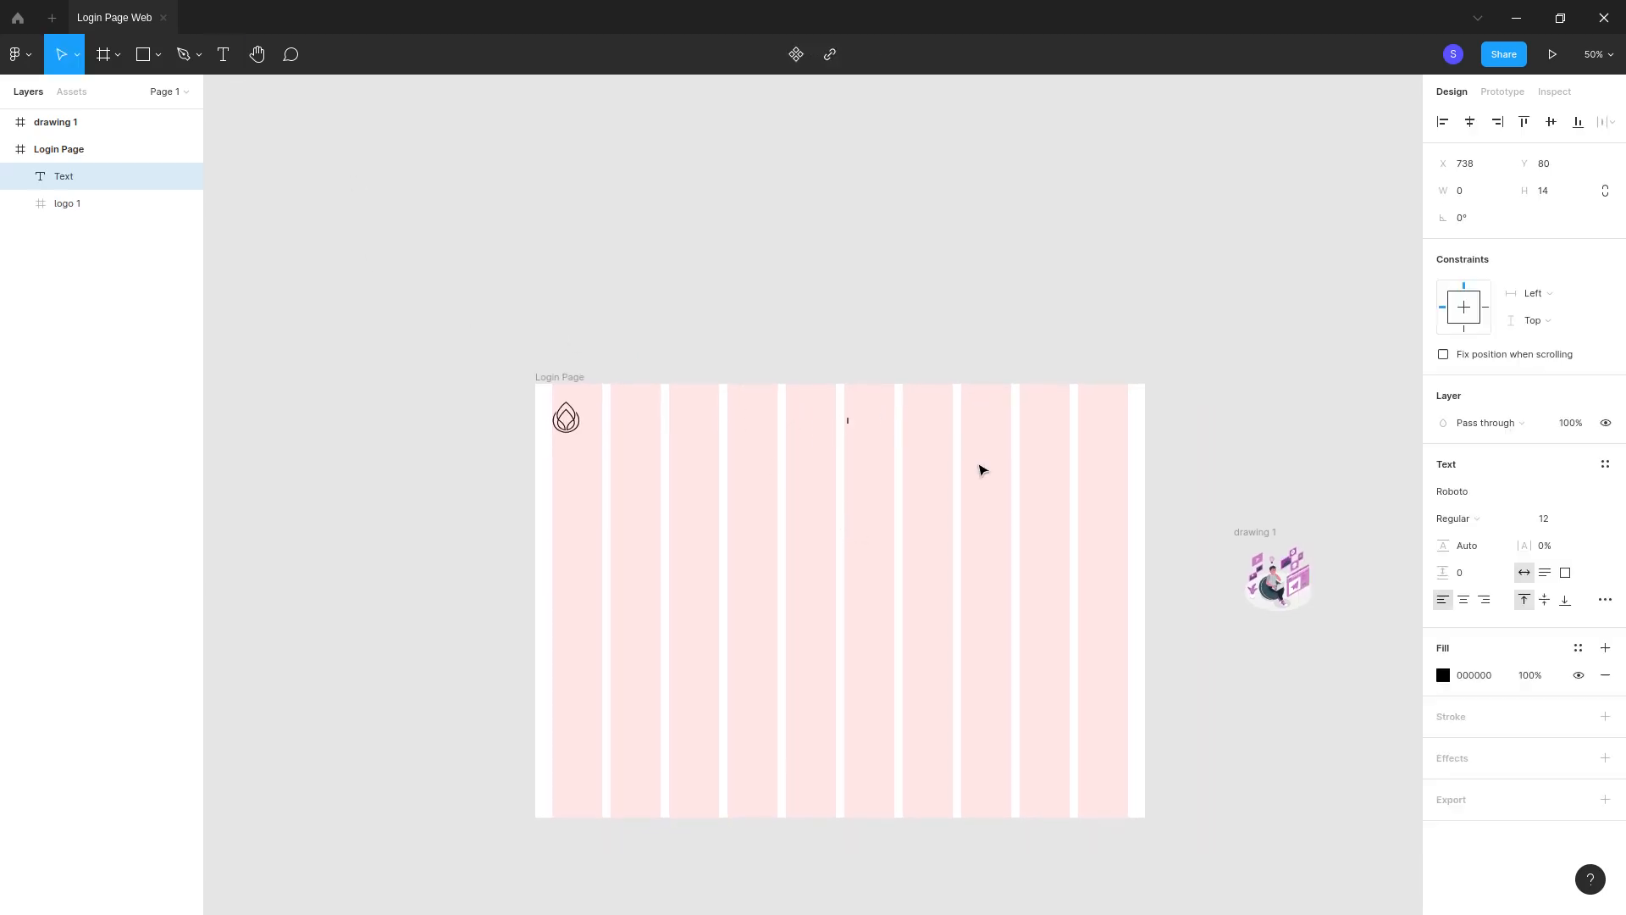
text(Hom)
Step: Set the Home text's font size to 36
click(1580, 518)
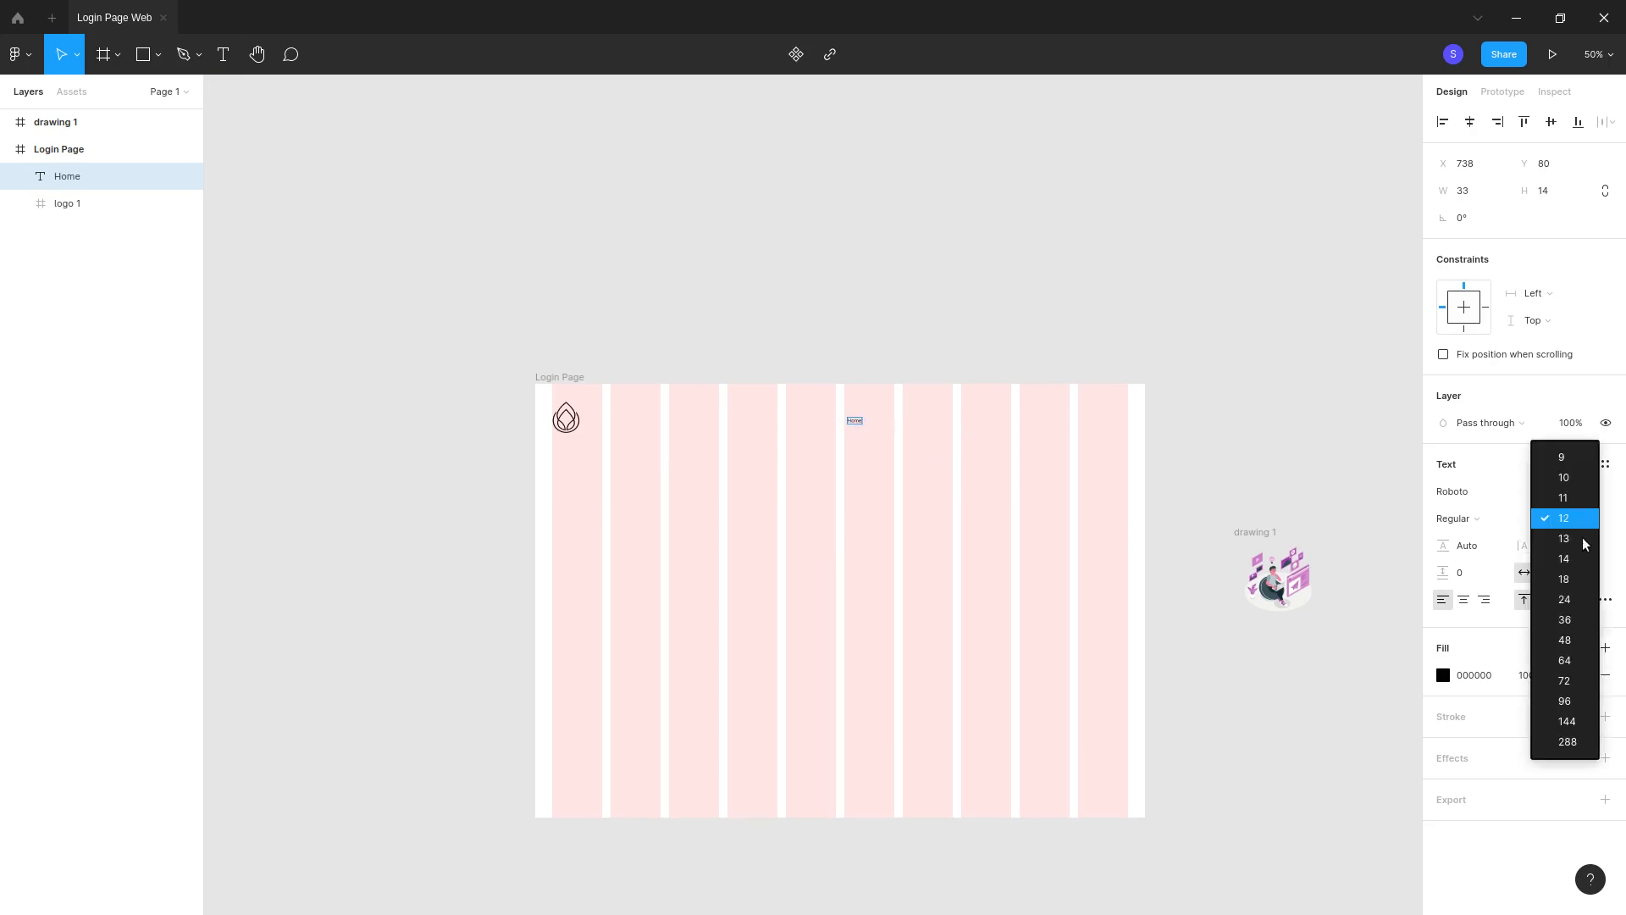
click(1566, 620)
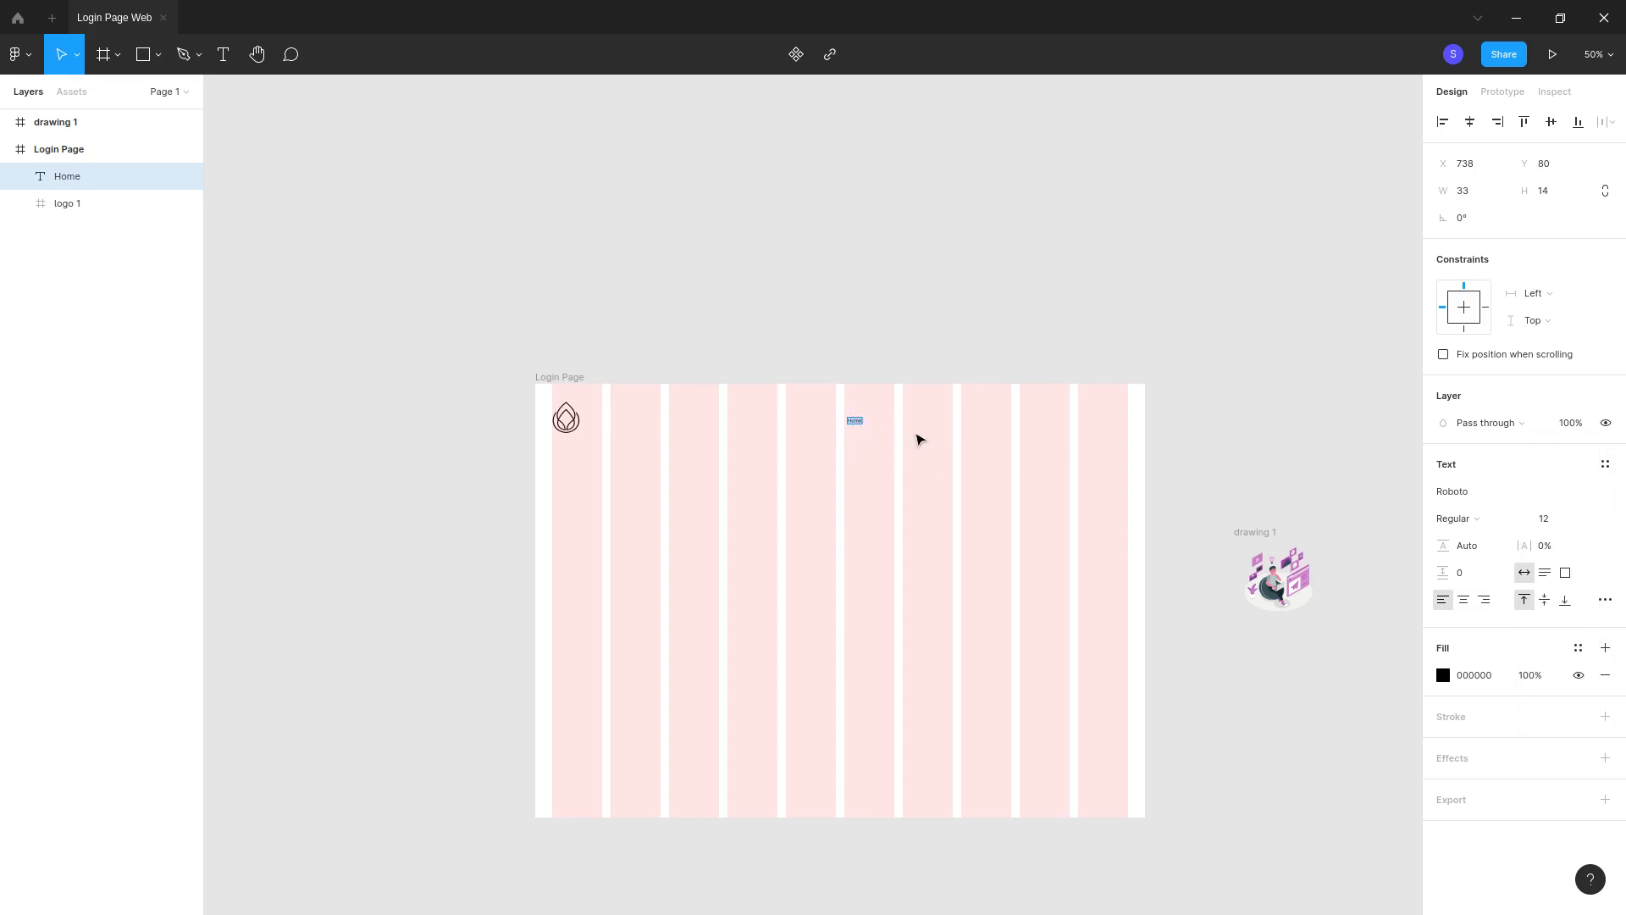
click(1575, 518)
click(1565, 621)
Step: Align the Home text with the left edge of the sixth column, at X 730 and Y 74
click(874, 428)
drag(869, 434, 868, 432)
click(982, 468)
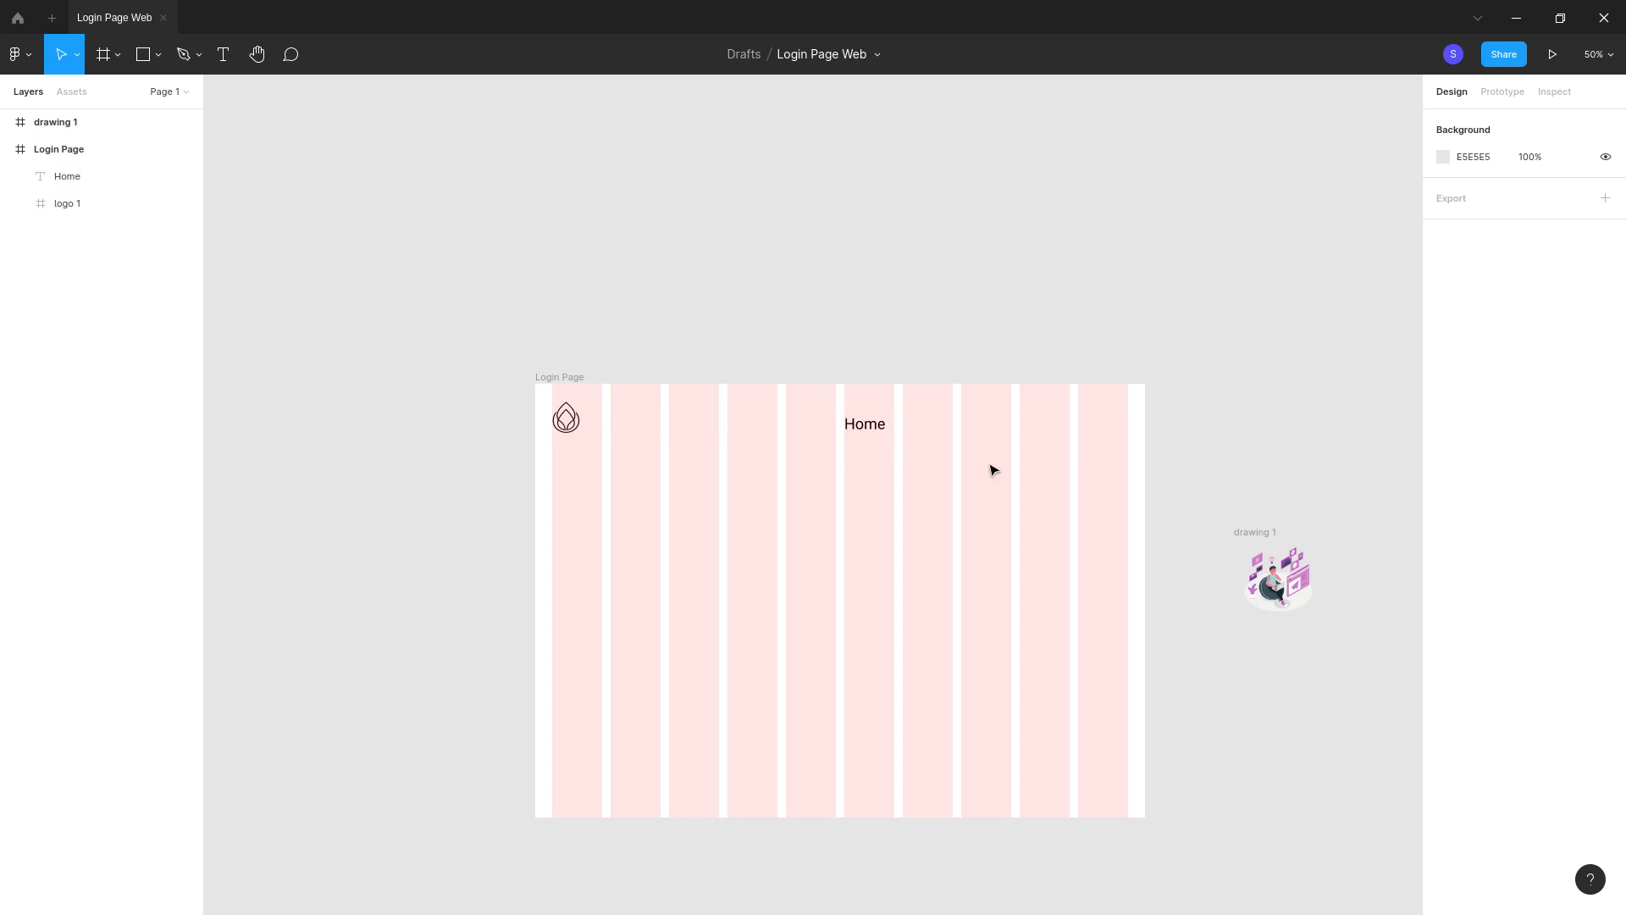
Step: Set the Home text's font size to 32
click(857, 425)
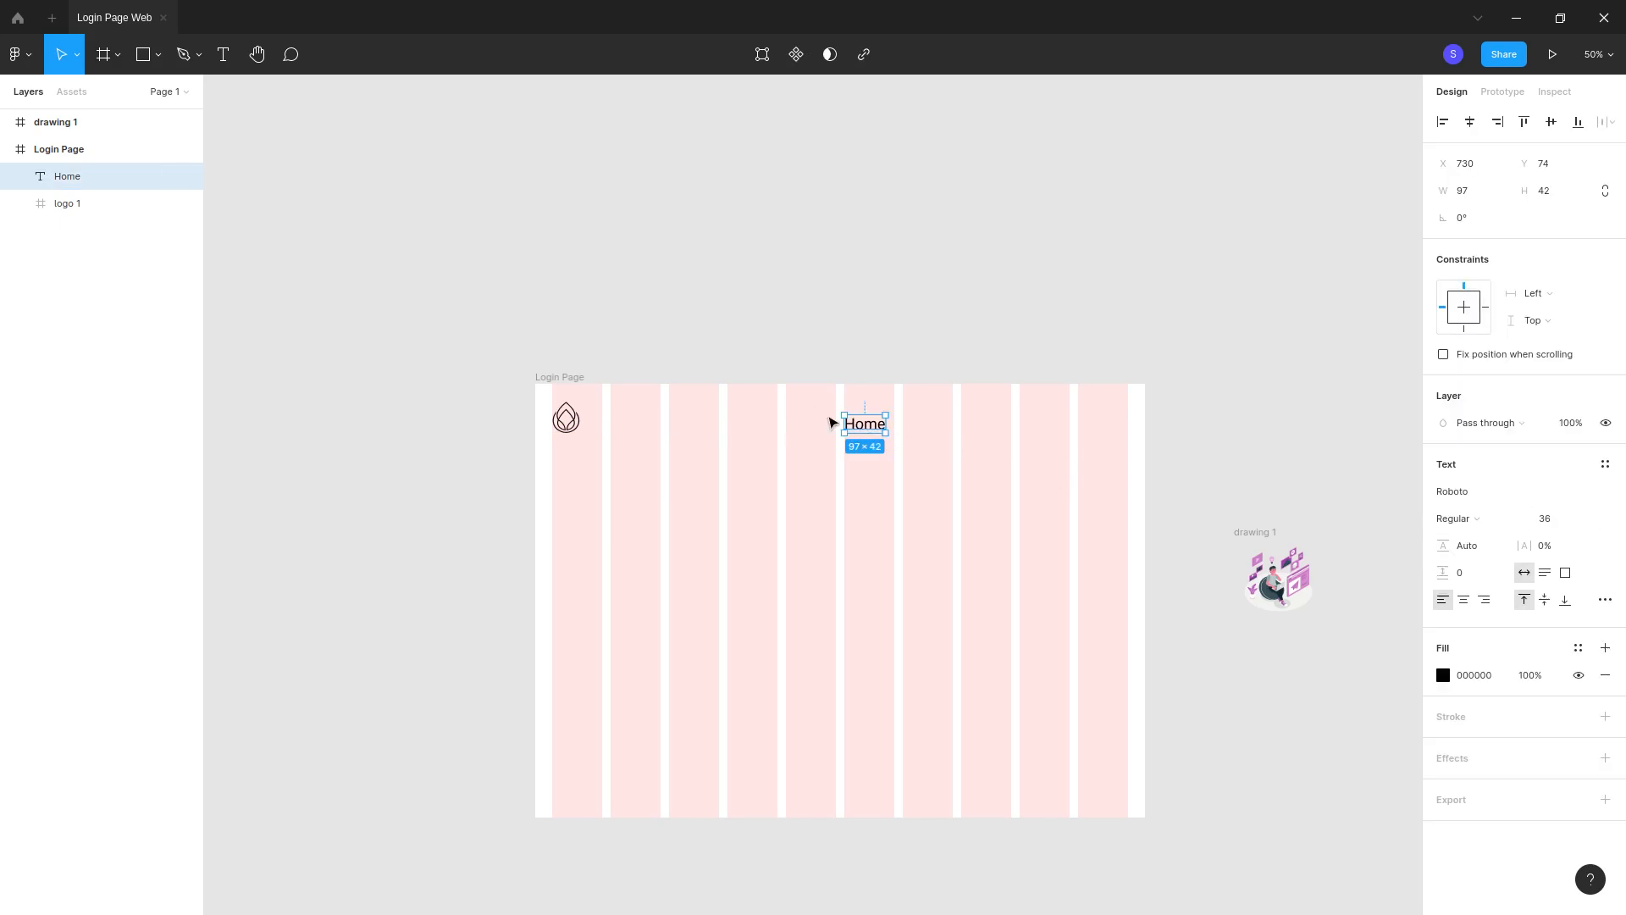
double_click(856, 422)
click(1589, 520)
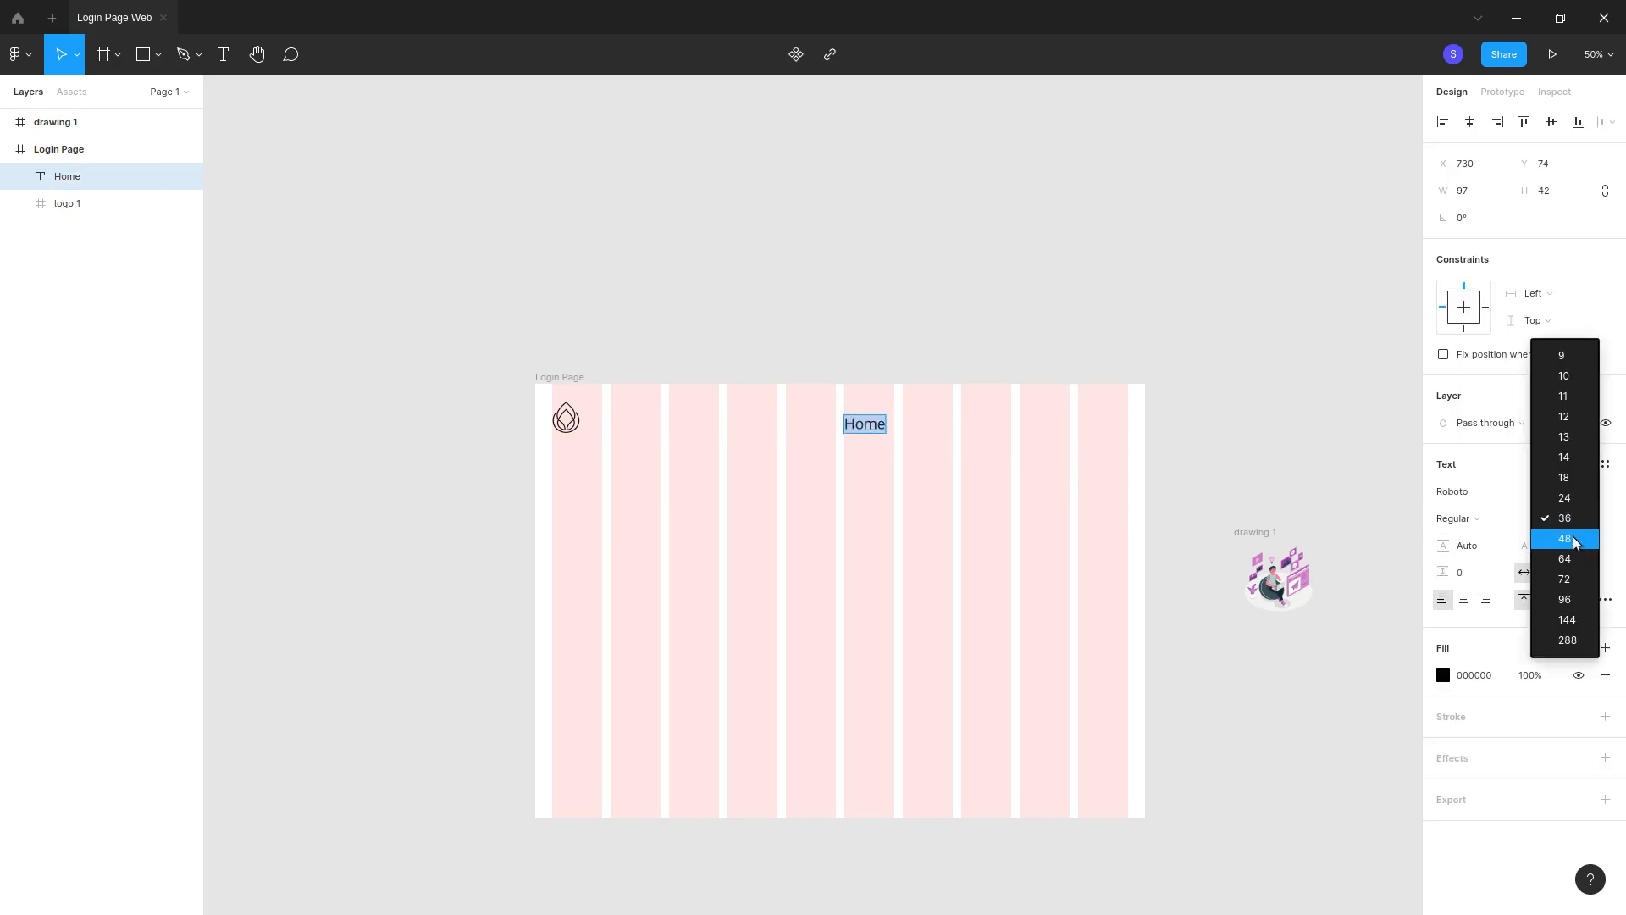
click(1541, 519)
text(32)
key(Return)
key(Escape)
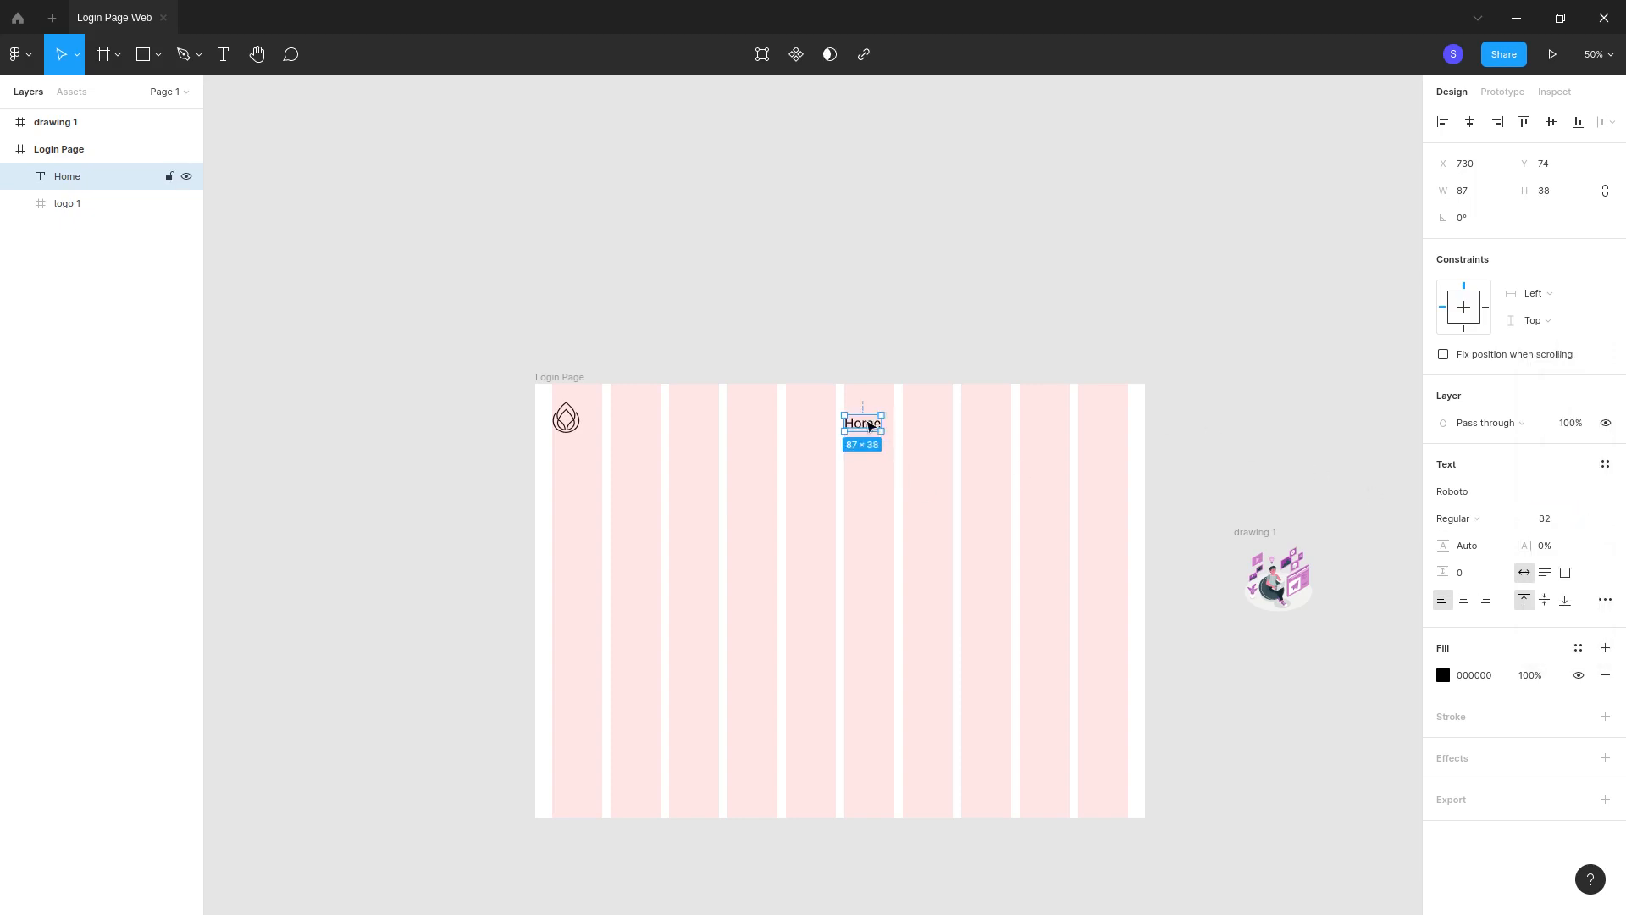
Step: Lower the Home text slightly and duplicate it at the left edge of the seventh column, at X 868 and Y 86
drag(870, 429, 933, 432)
click(925, 454)
click(875, 431)
Step: Change the wording of the duplicated Home text to "About Us"
double_click(912, 430)
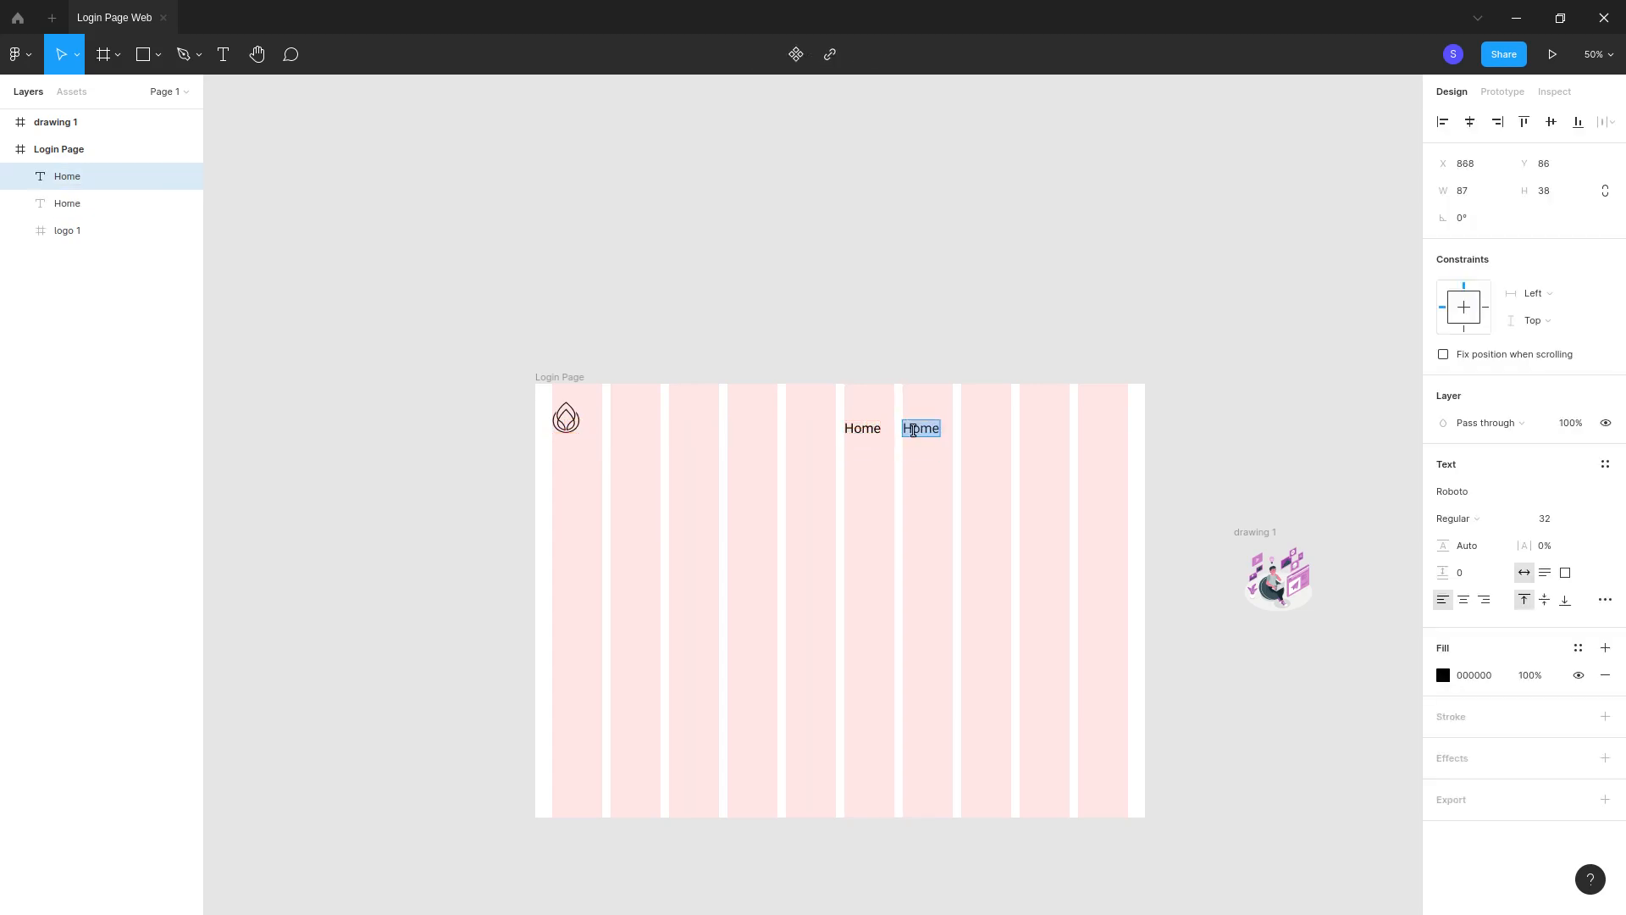
text(About Us)
key(Escape)
click(1030, 480)
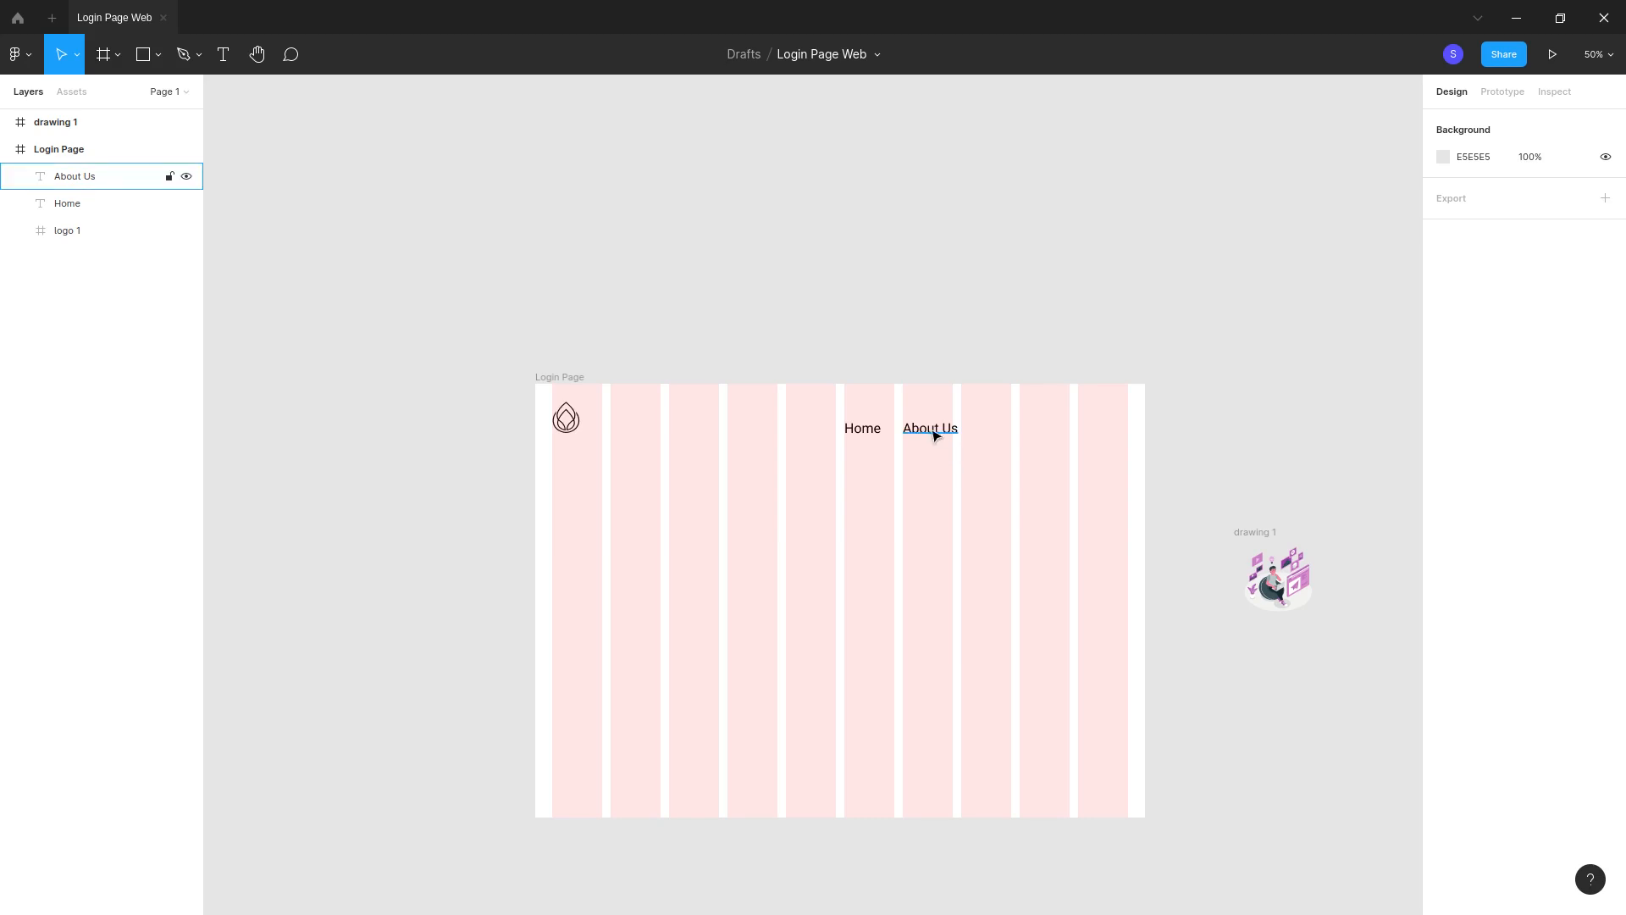
Step: Duplicate the About Us text so the copy ends at the last column's right edge, at X 1269
drag(931, 435, 1100, 438)
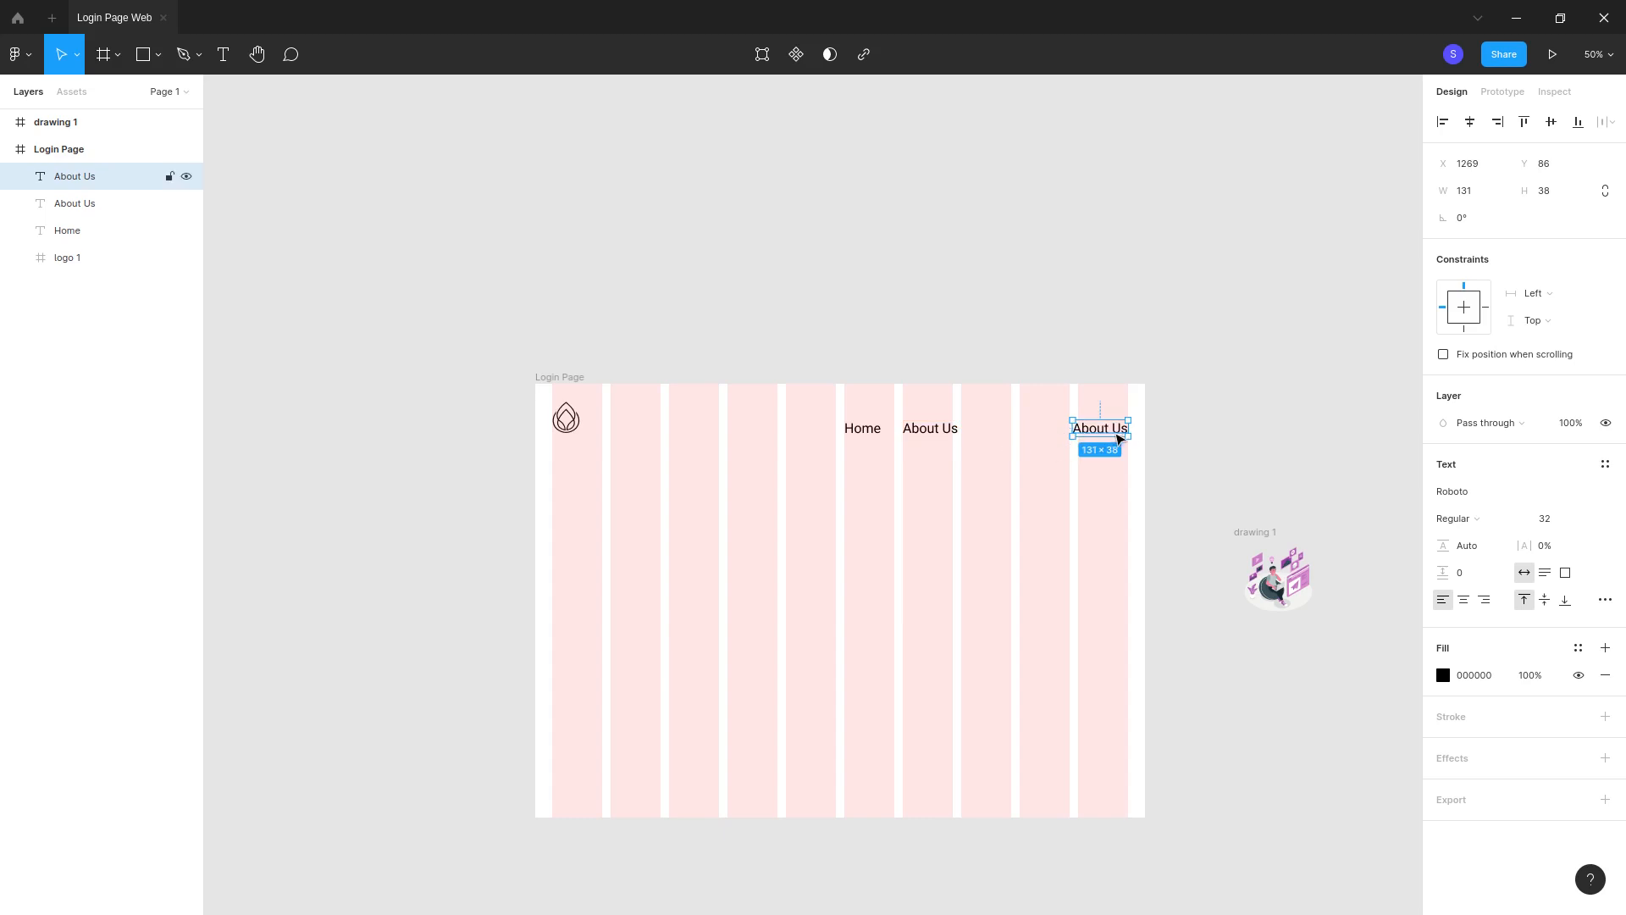
click(944, 490)
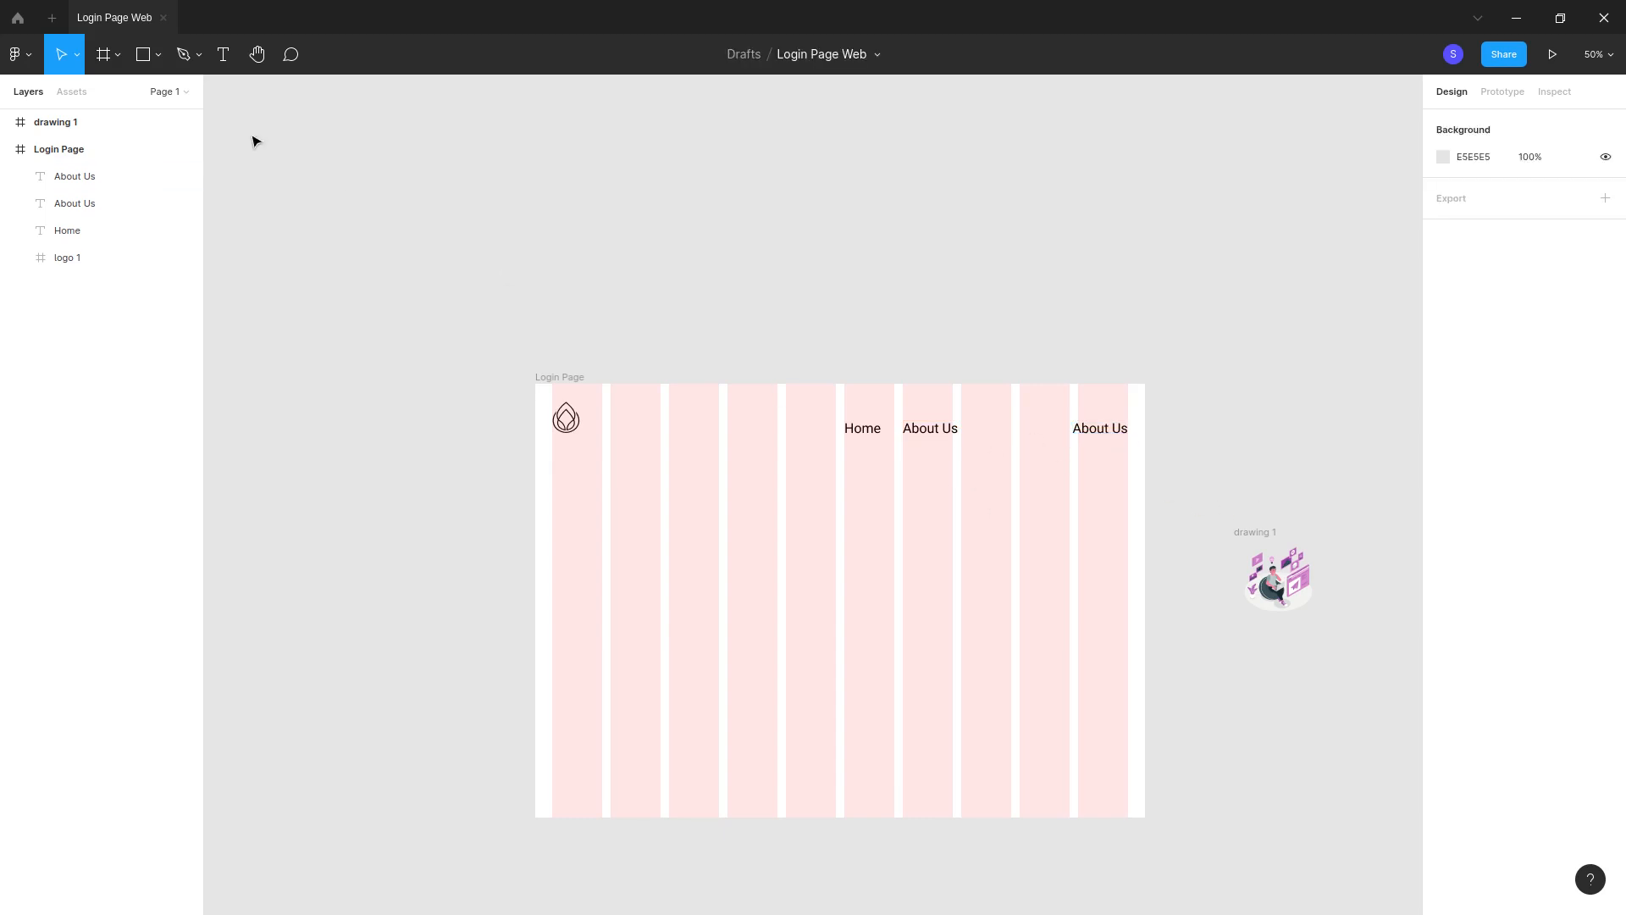
Step: Set the Login Page frame's column grid to 9 columns
click(138, 152)
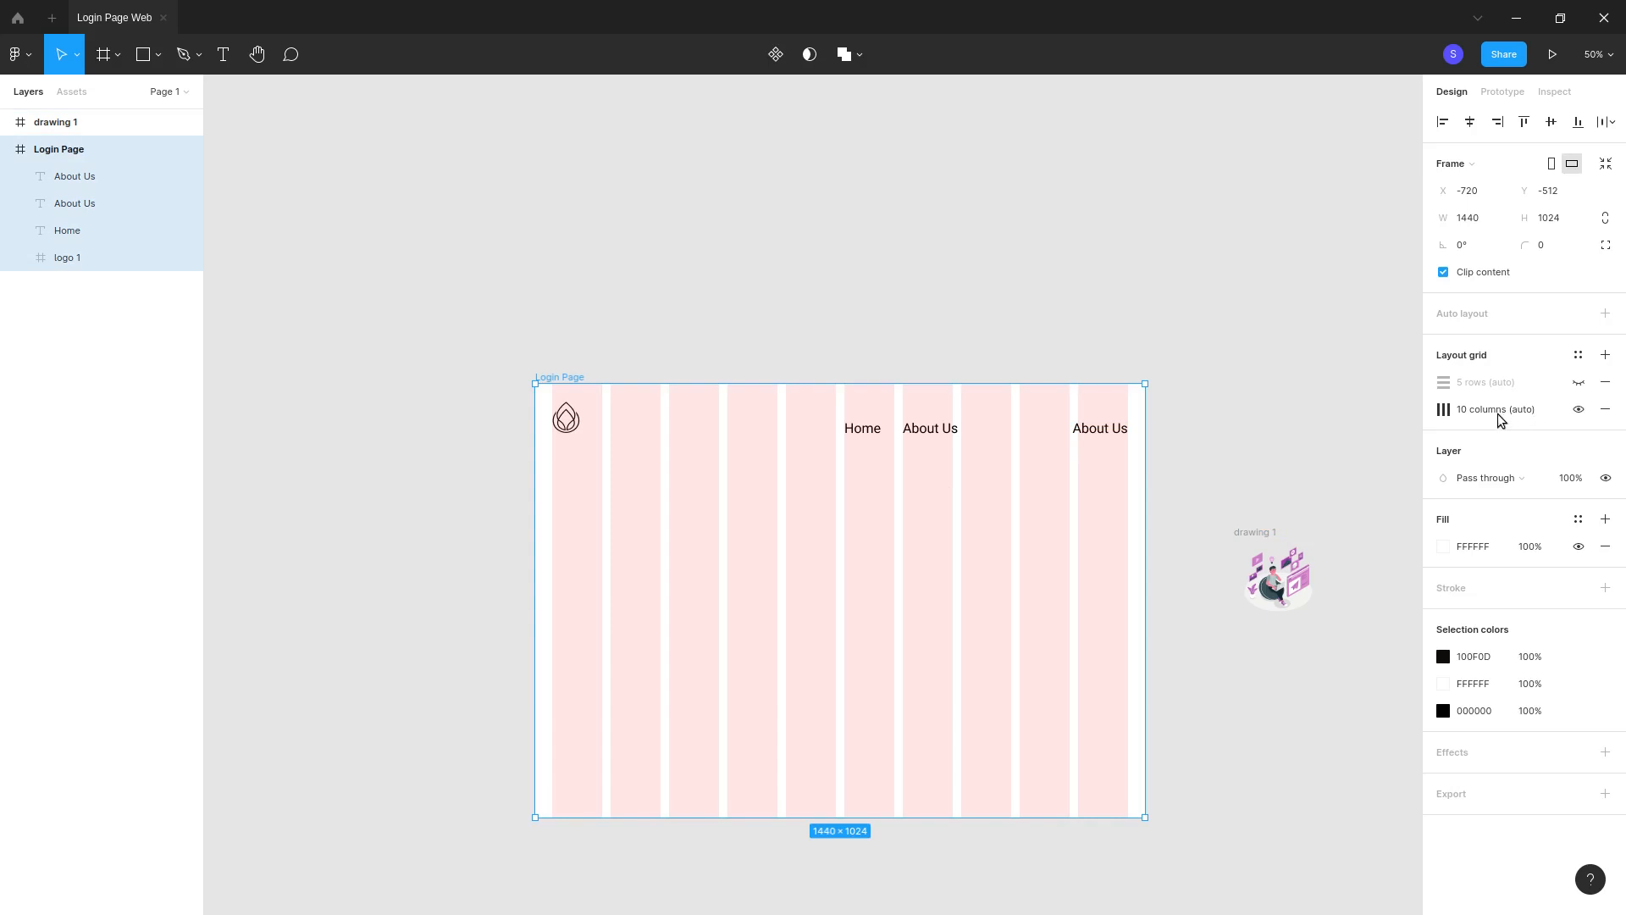
click(1443, 409)
click(1265, 476)
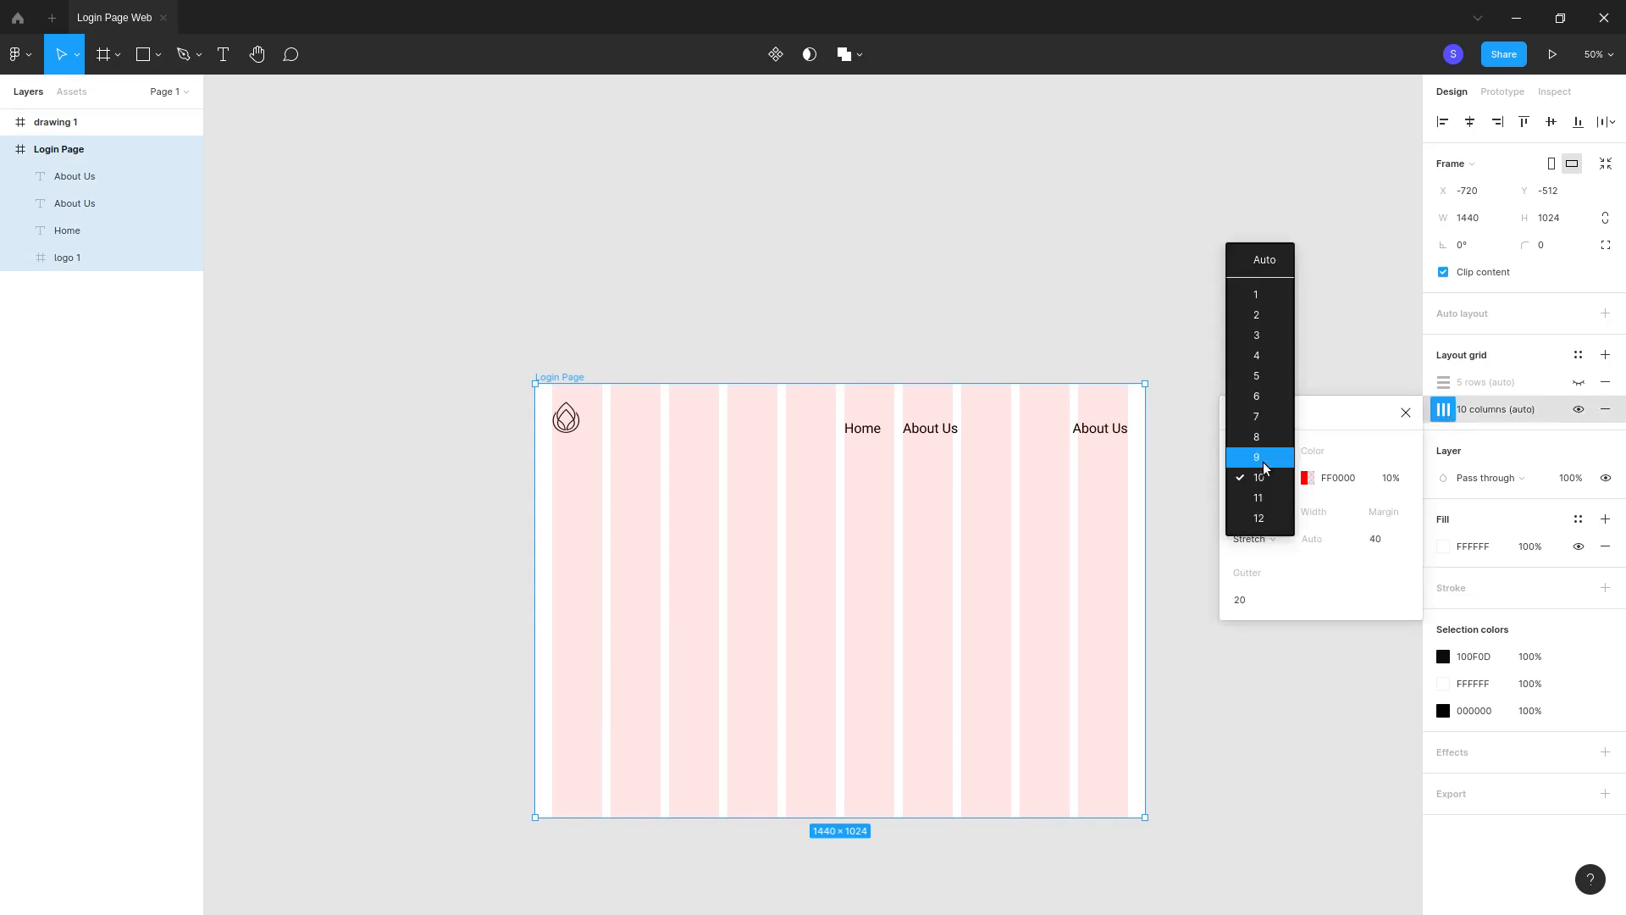
click(1265, 461)
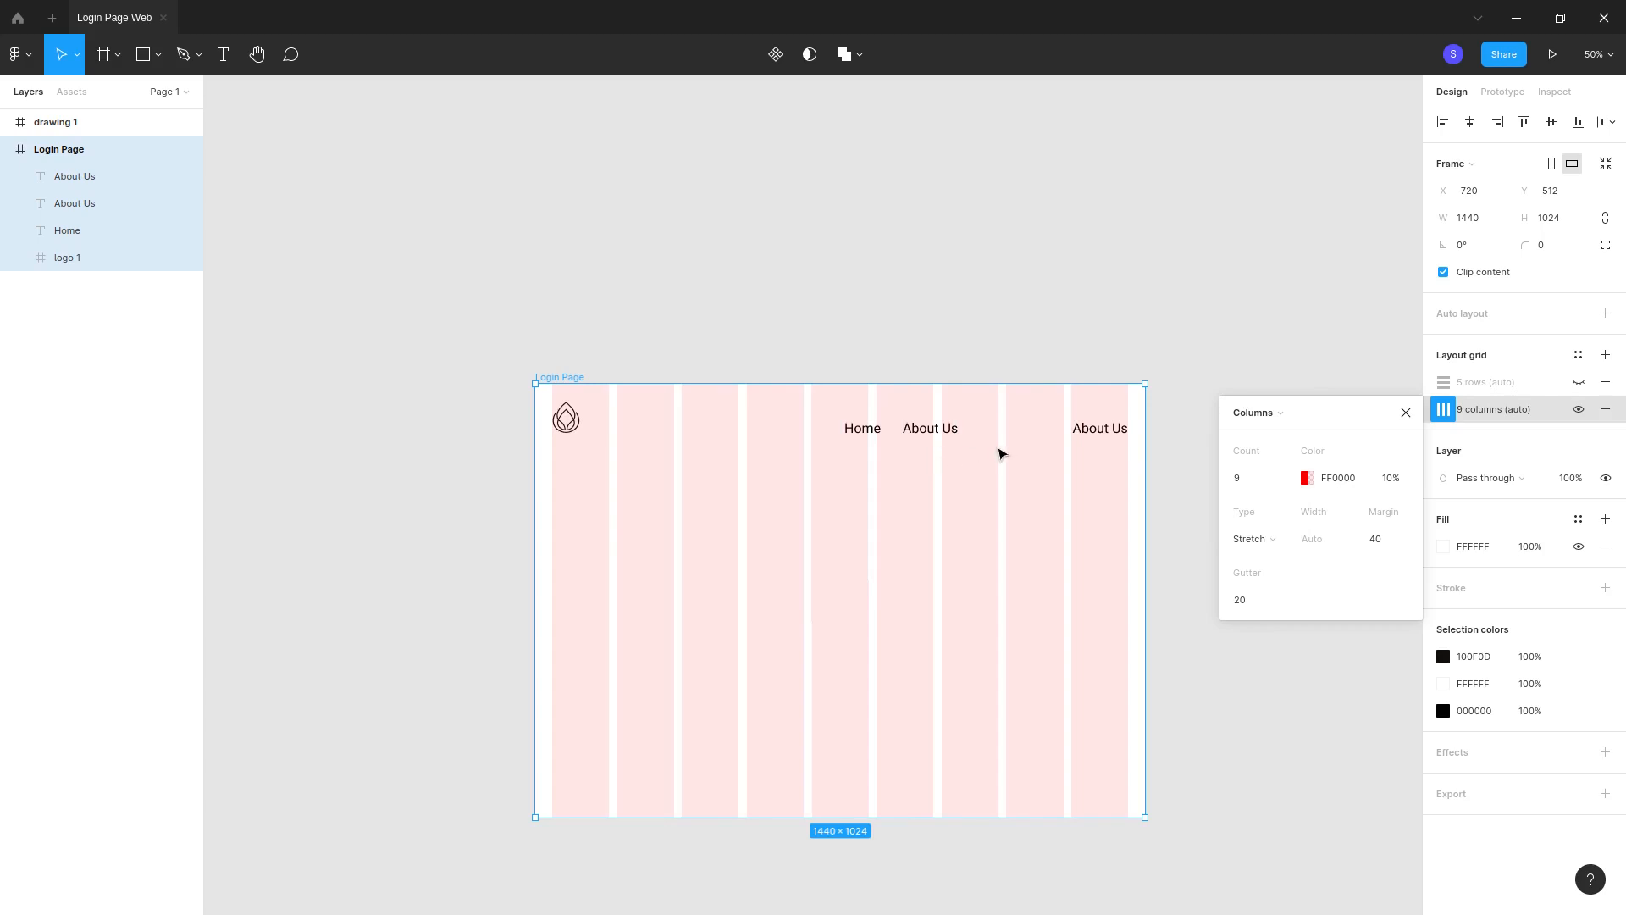
click(999, 455)
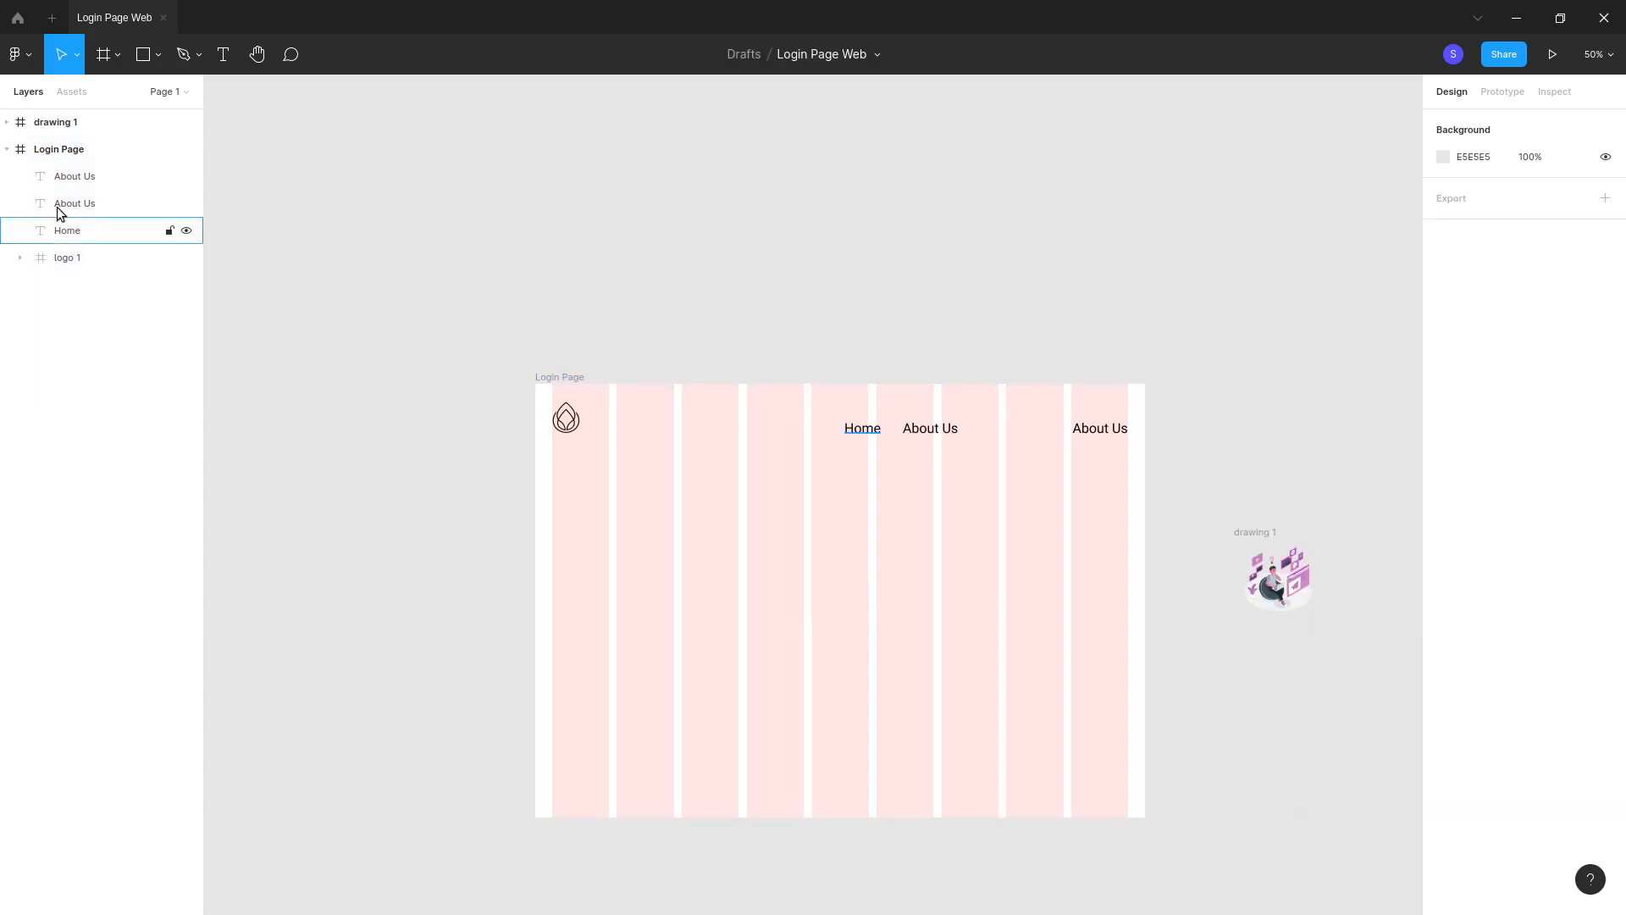
Step: Reword the rightmost About Us text to "Contact Us" and align its right edge with the last column's right edge
click(1107, 435)
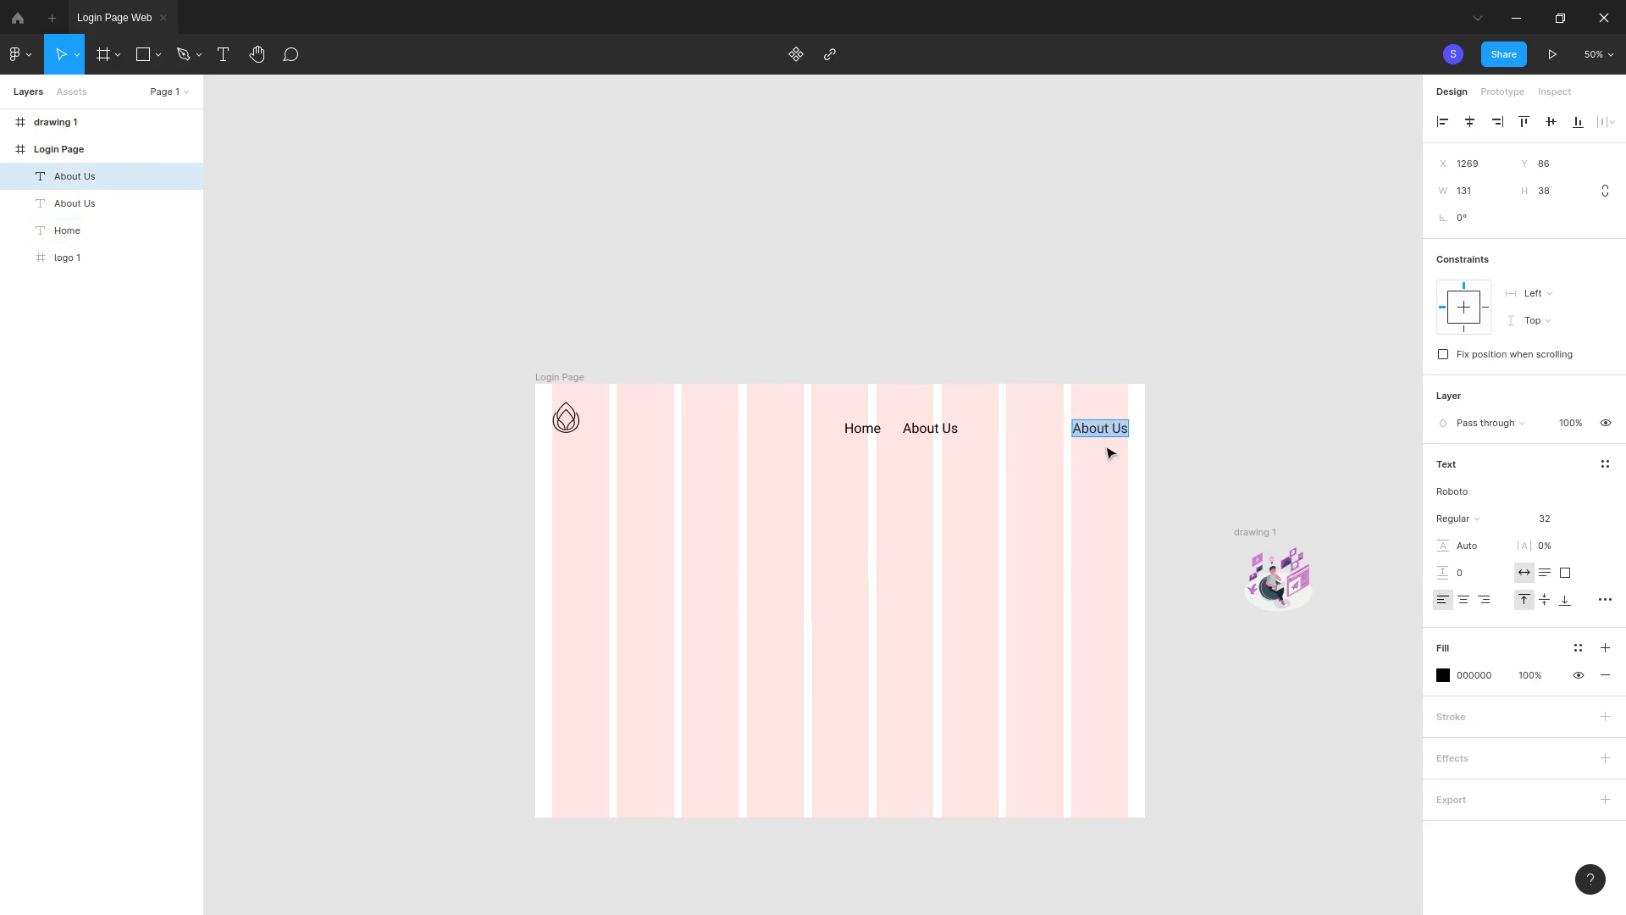
text(Contact US)
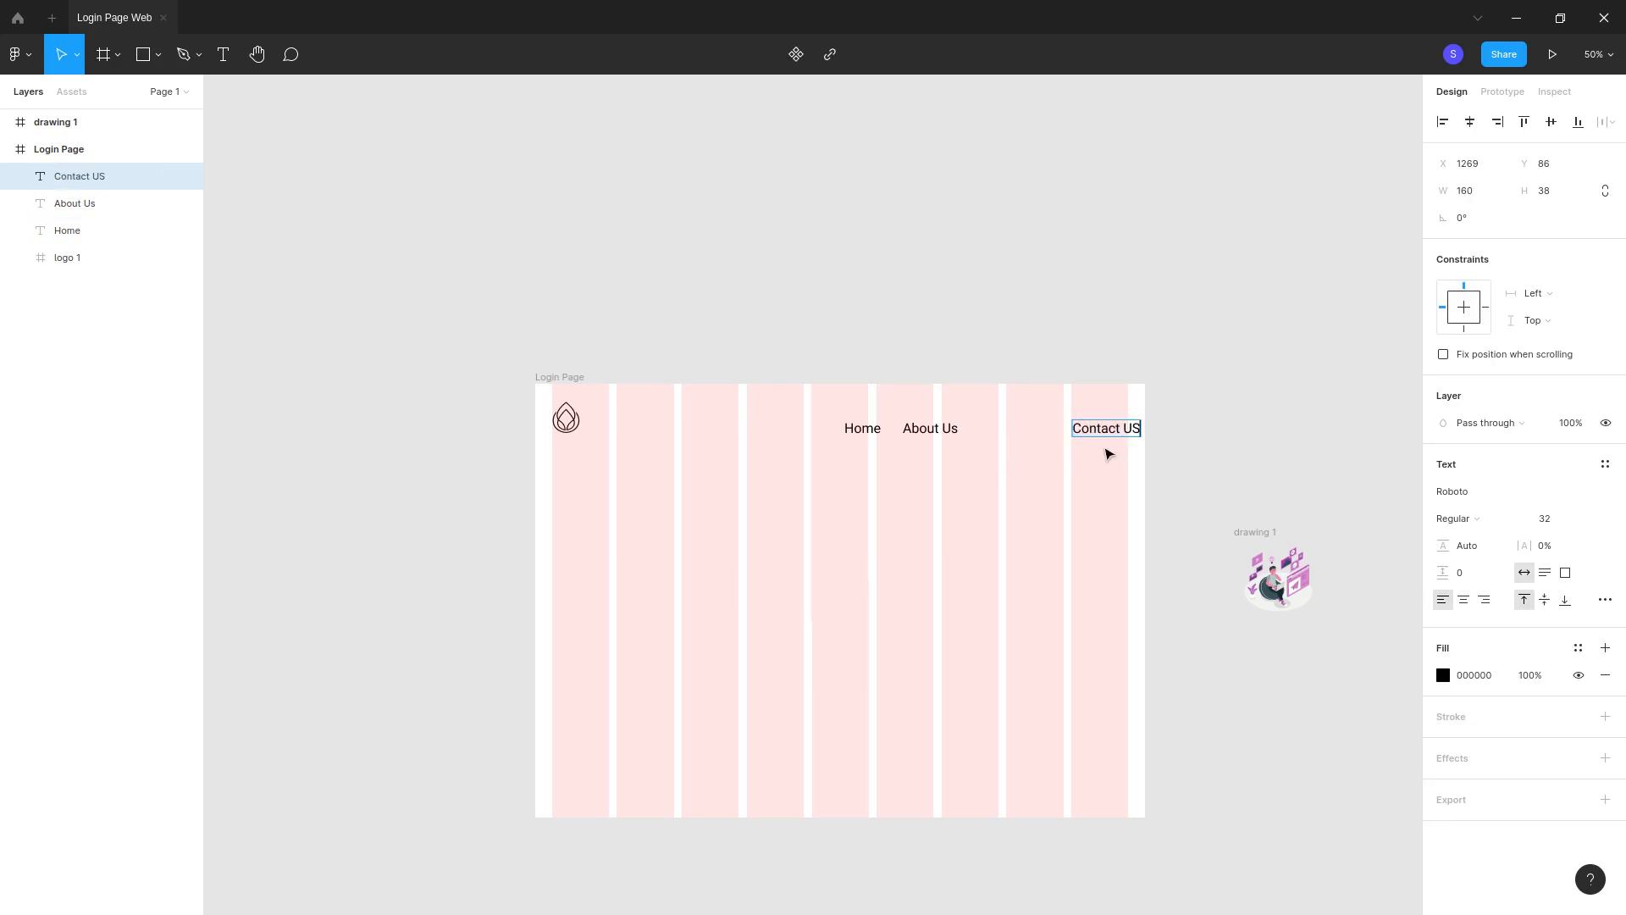
key(Escape)
double_click(1089, 429)
click(1100, 428)
key(Escape)
drag(1114, 429, 1105, 429)
click(1107, 475)
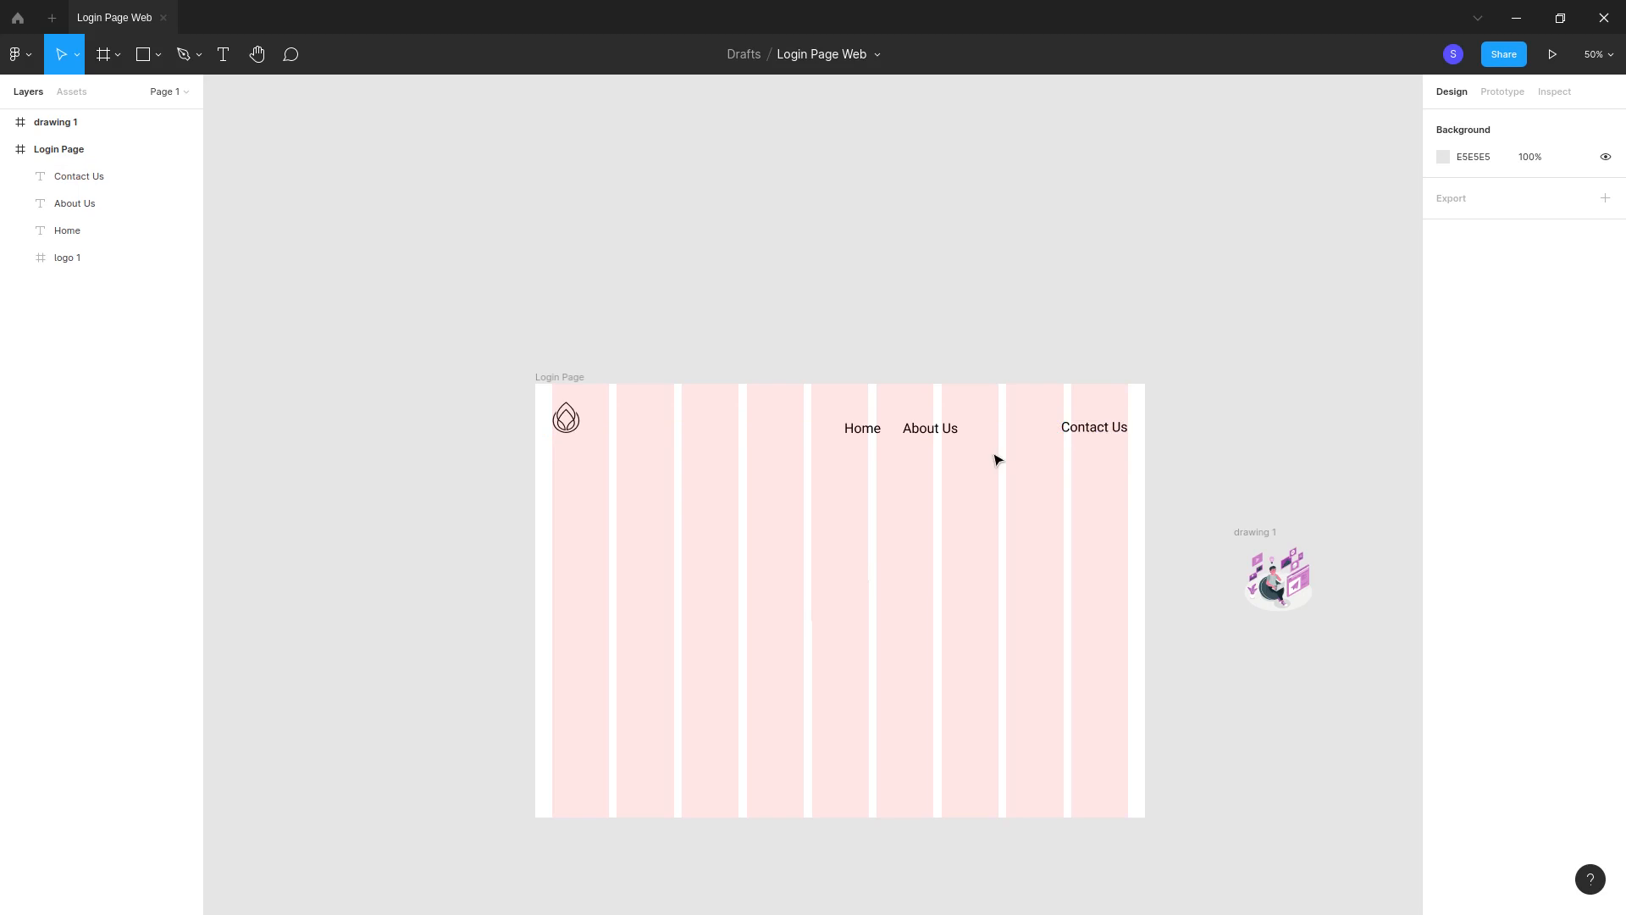
Step: Draw a rectangle about 184 × 66 between About Us and Contact Us, and place the enlarged drawing artwork in the page's left half
click(141, 54)
drag(970, 416, 1050, 443)
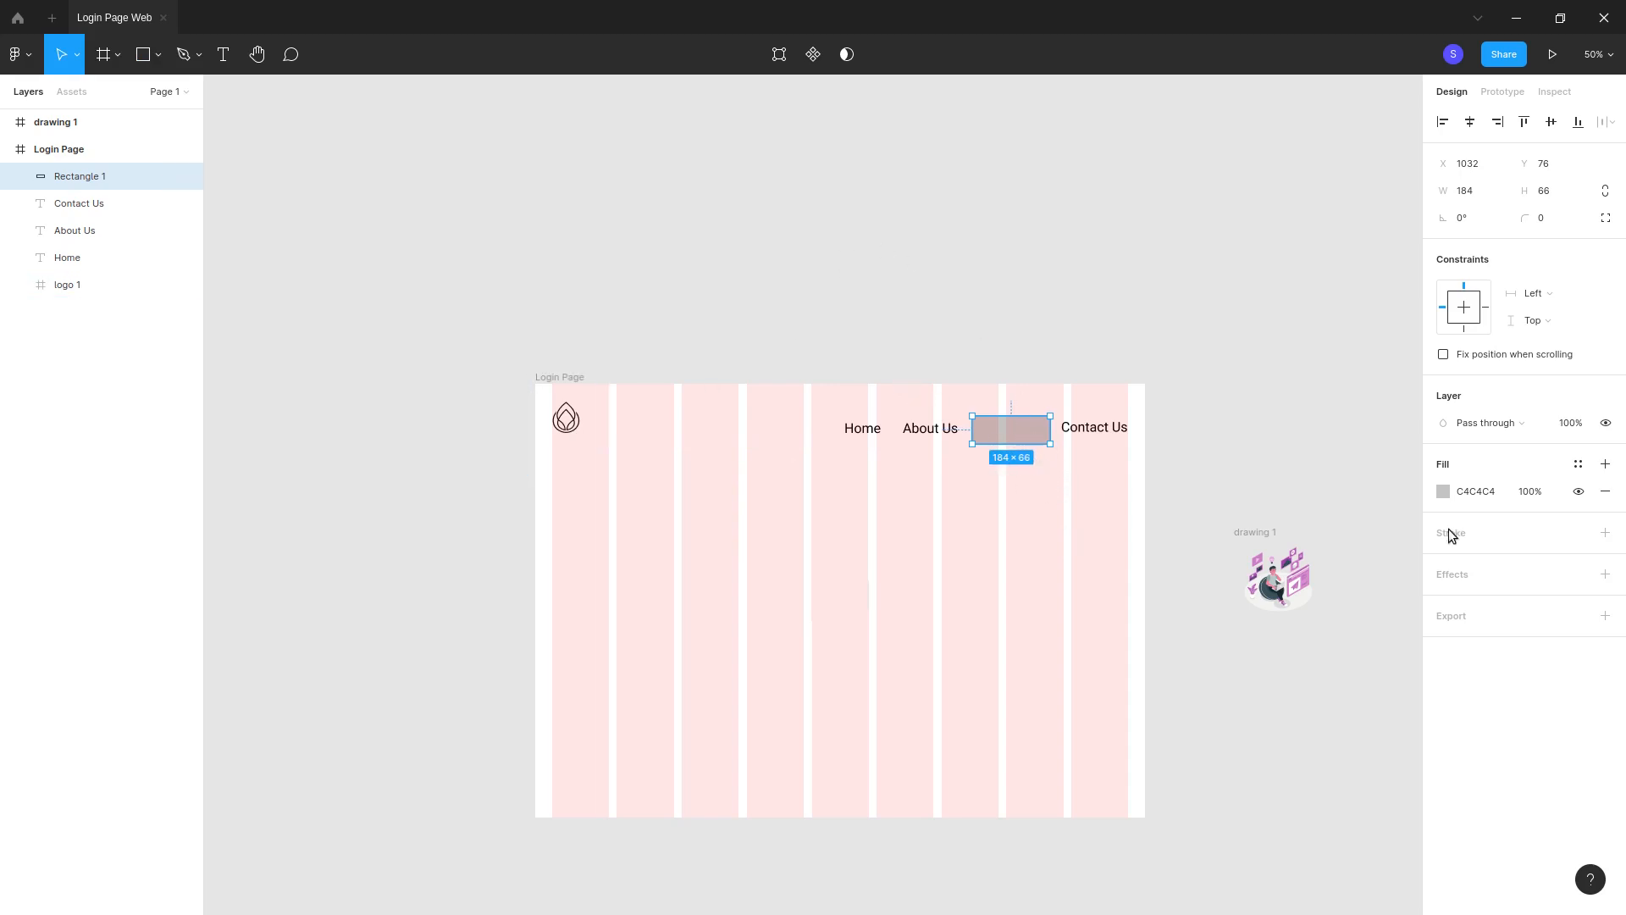
mouse_move(1275, 583)
mouse_down()
mouse_move(795, 620)
mouse_move(733, 573)
mouse_move(634, 592)
mouse_move(622, 556)
mouse_move(807, 718)
mouse_up()
drag(711, 639, 680, 625)
Step: Hide the 9-column grid and fill the header rectangle with pink sampled from the artwork, lightened to E4A3DC
click(134, 152)
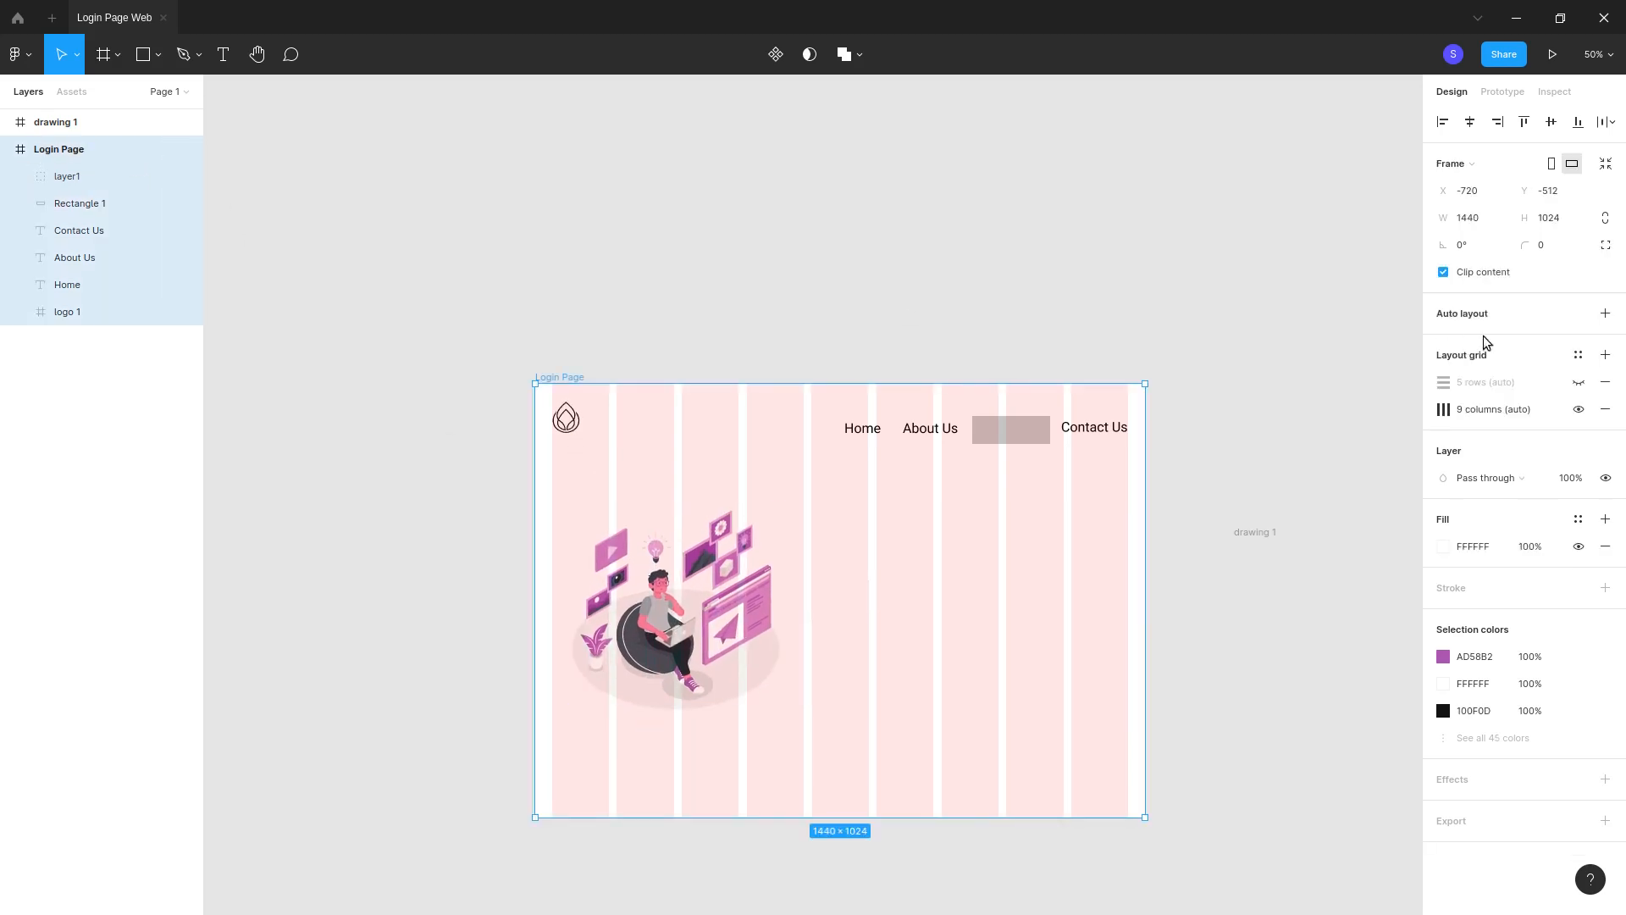
click(1577, 409)
click(1013, 435)
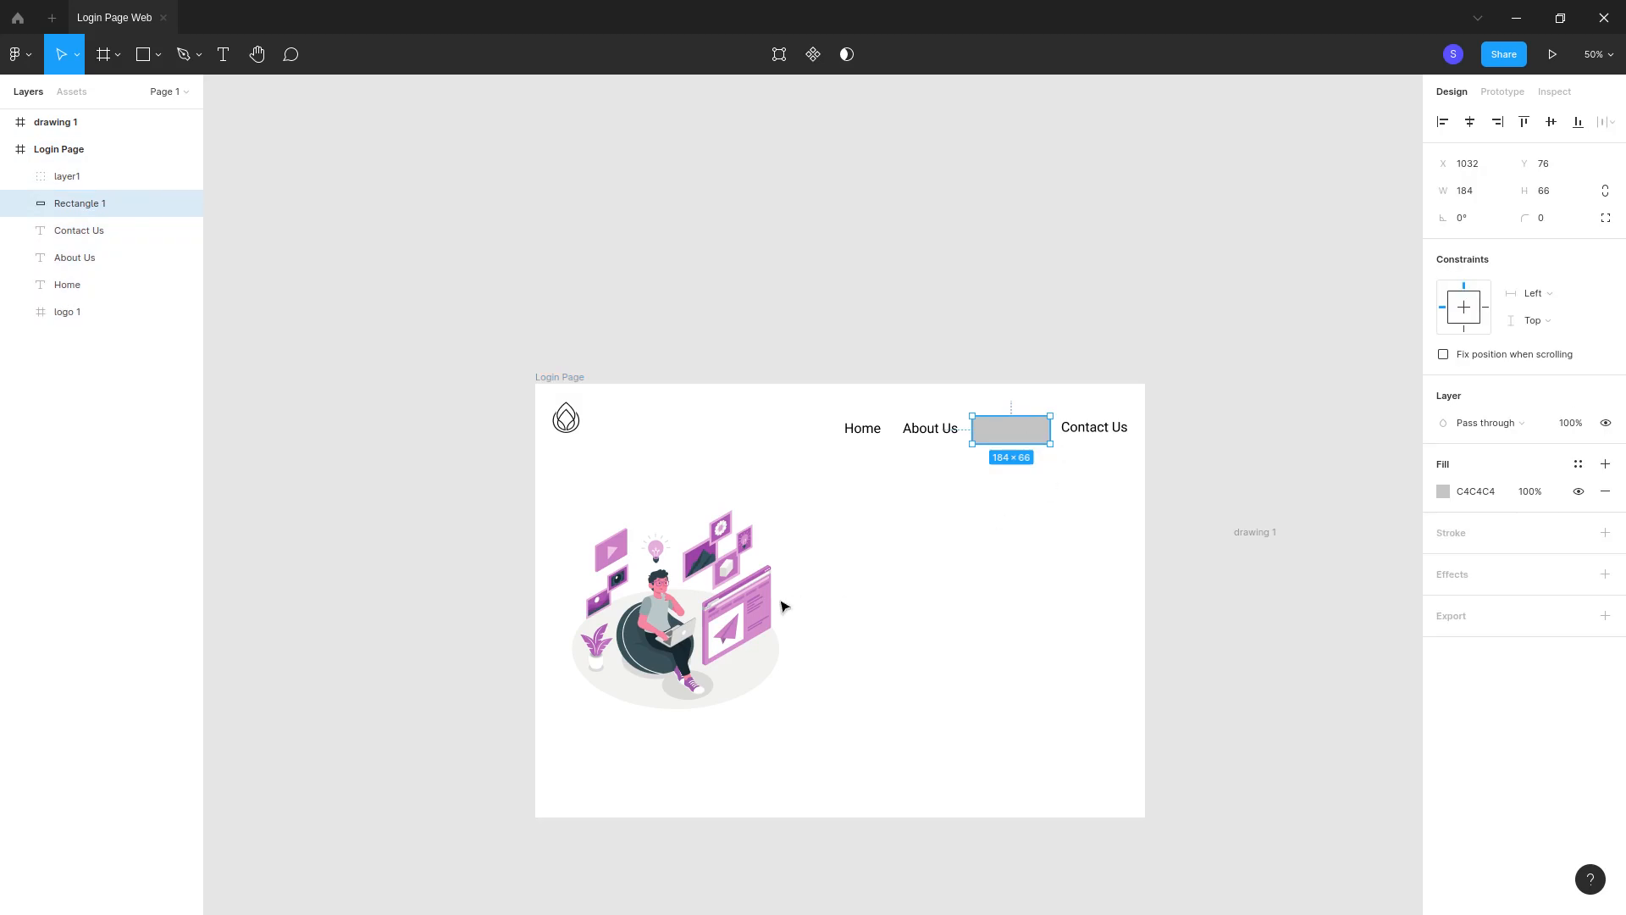
click(1444, 493)
click(1243, 725)
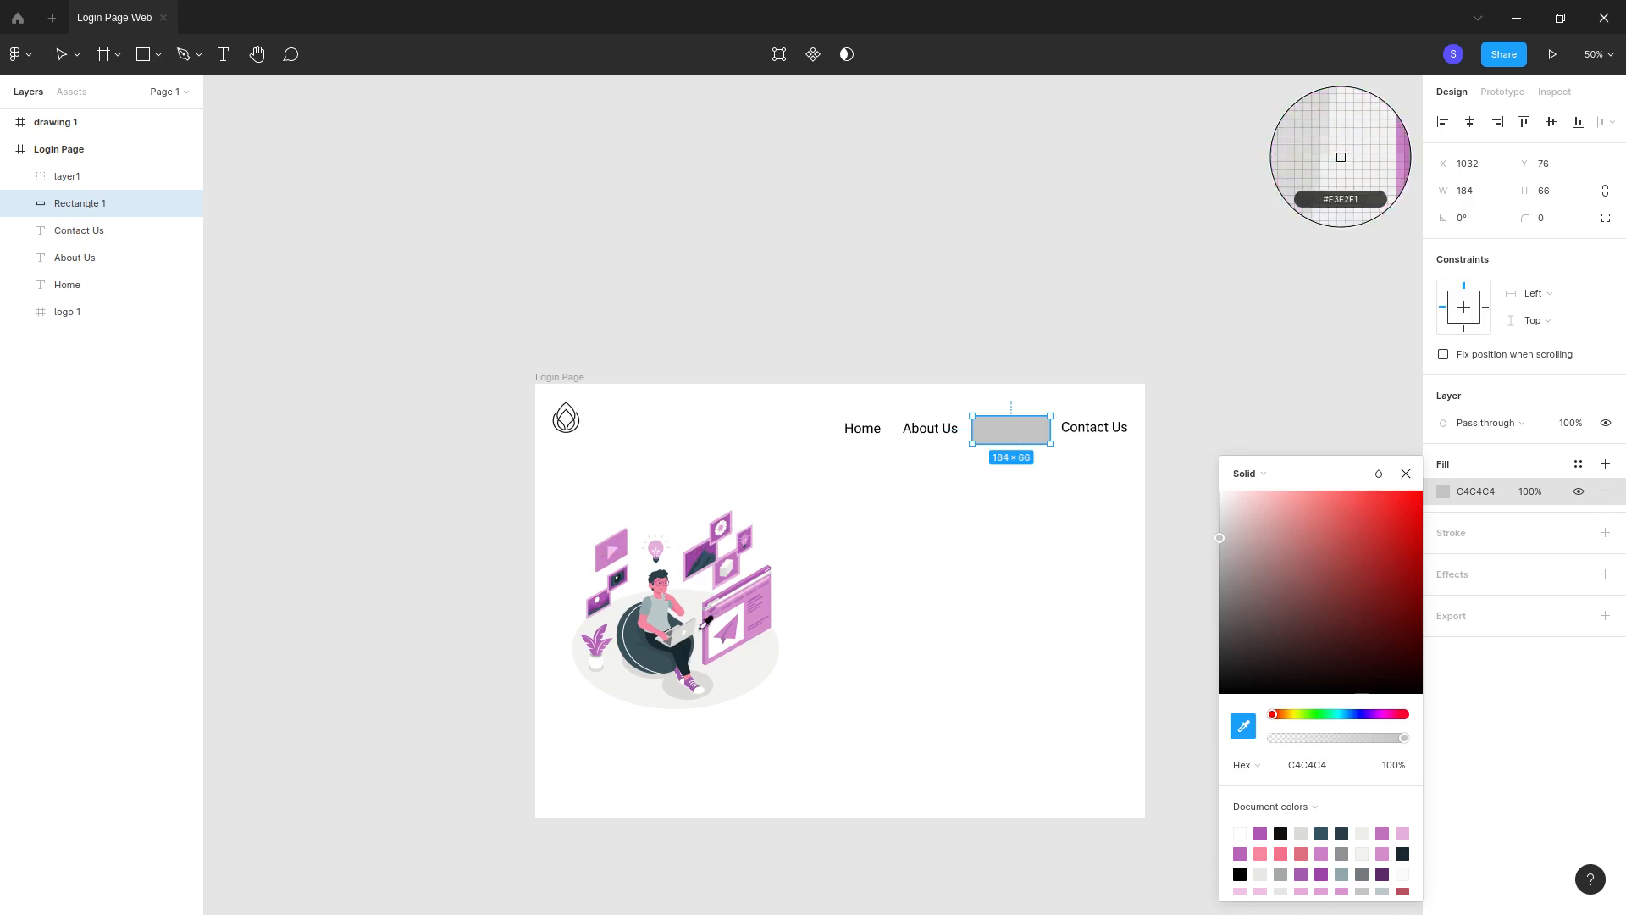
click(775, 606)
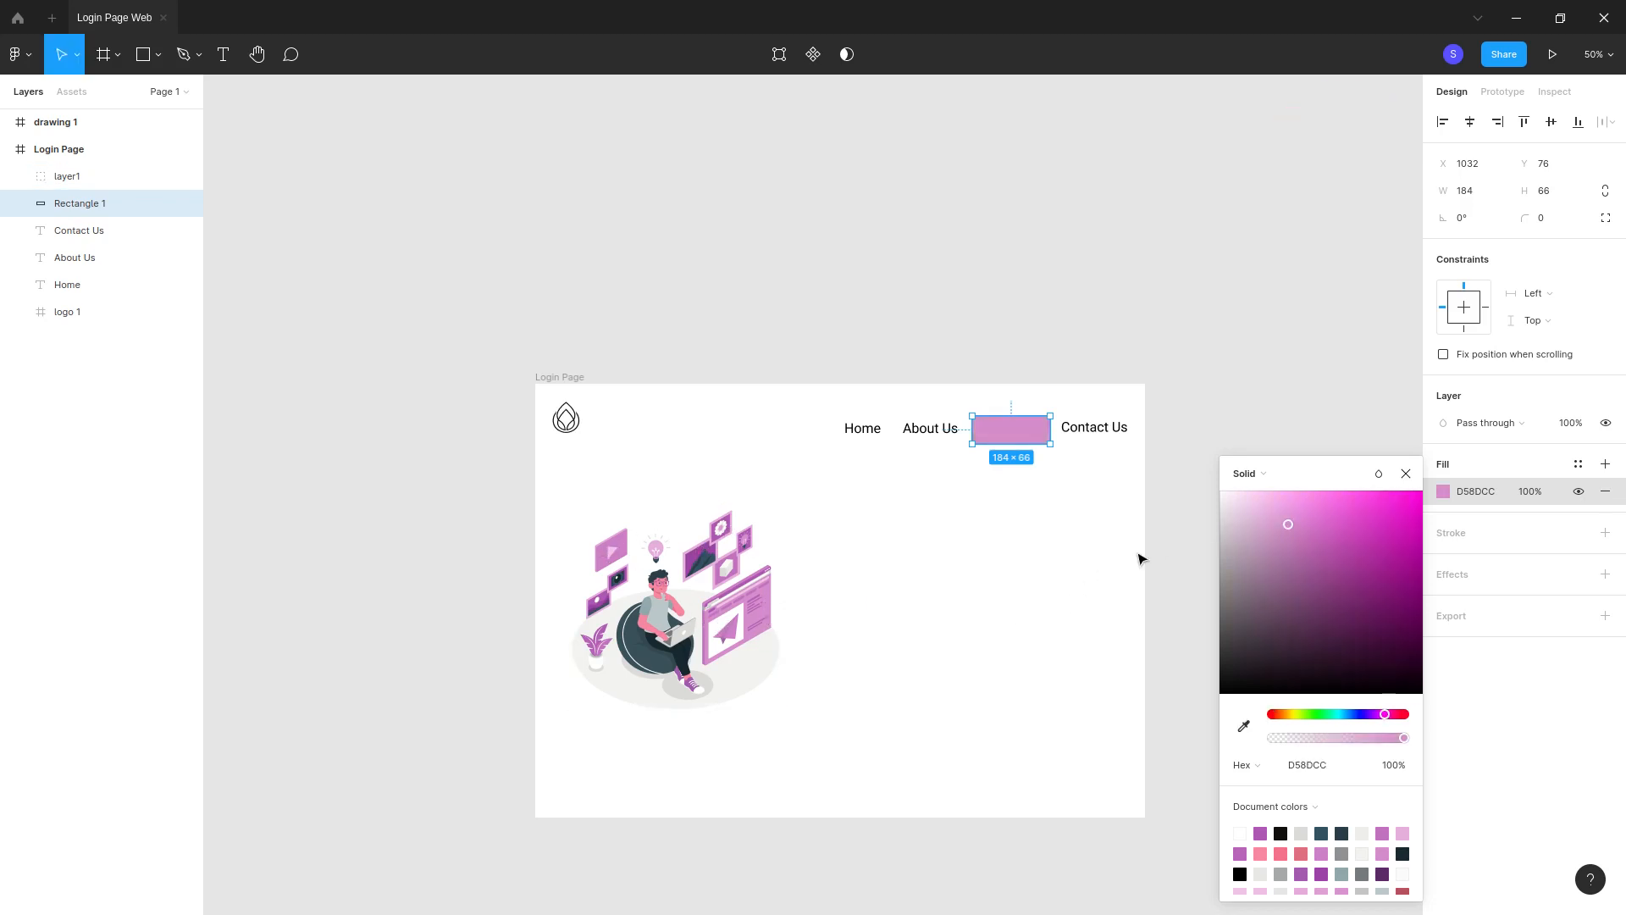
drag(1288, 523, 1278, 512)
Step: Move the pink header rectangle to about X 1029, Y 62, between the About Us and Contact Us texts
click(1034, 465)
click(1045, 439)
drag(1028, 429, 1040, 430)
click(1041, 483)
click(1008, 434)
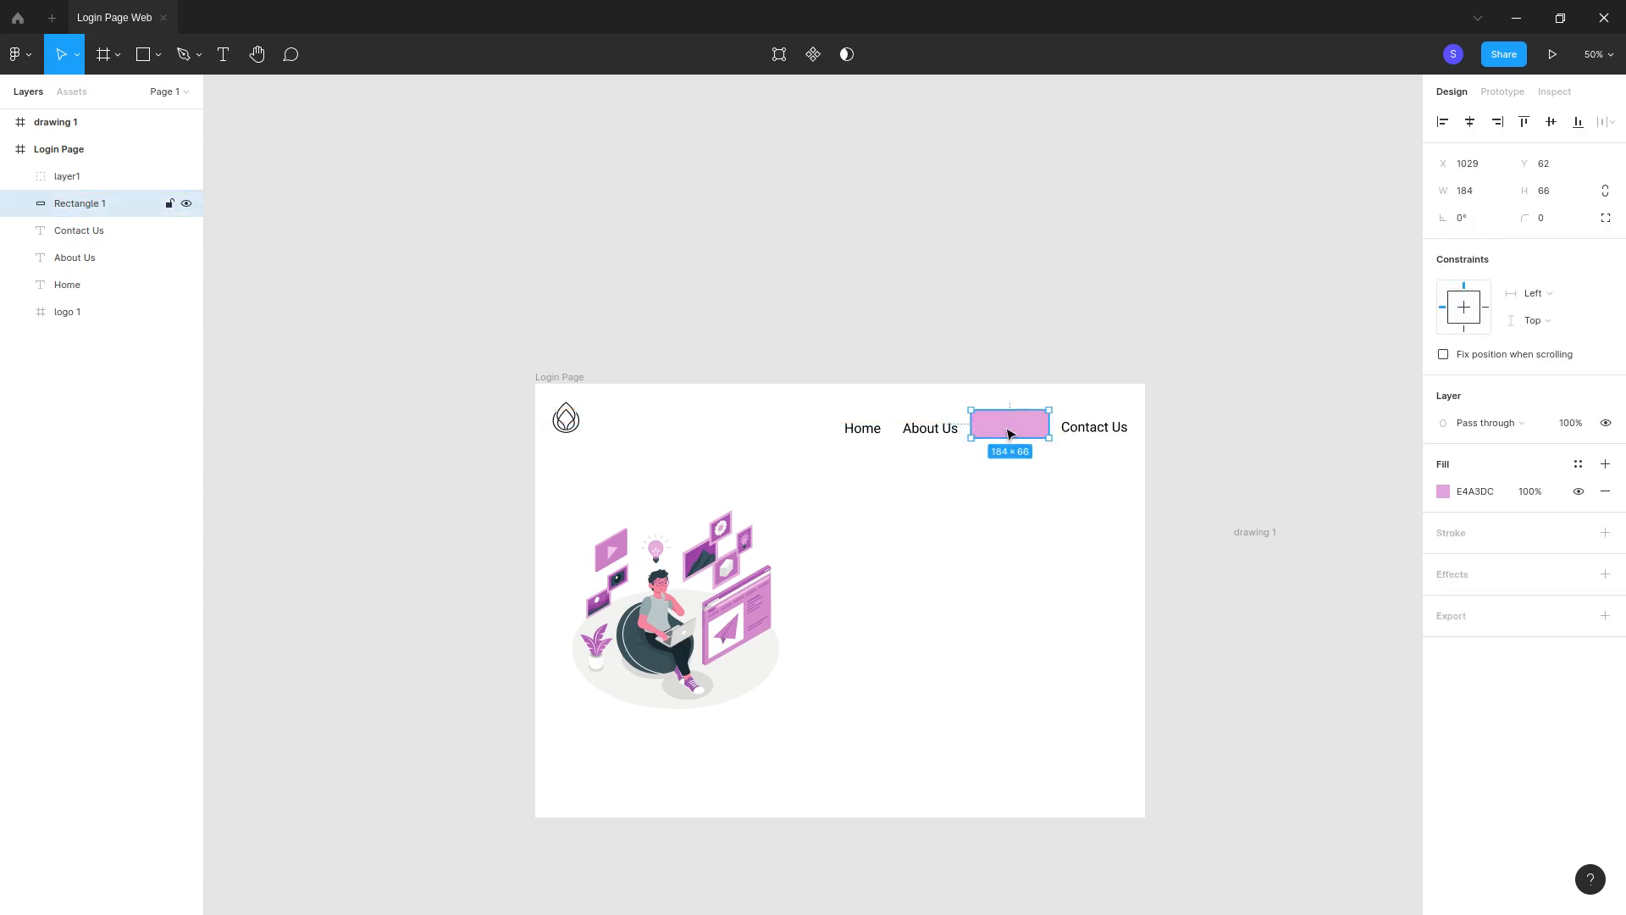
Step: Try to align the Home text vertically, and return it to the header row beside About Us
click(1072, 429)
click(913, 430)
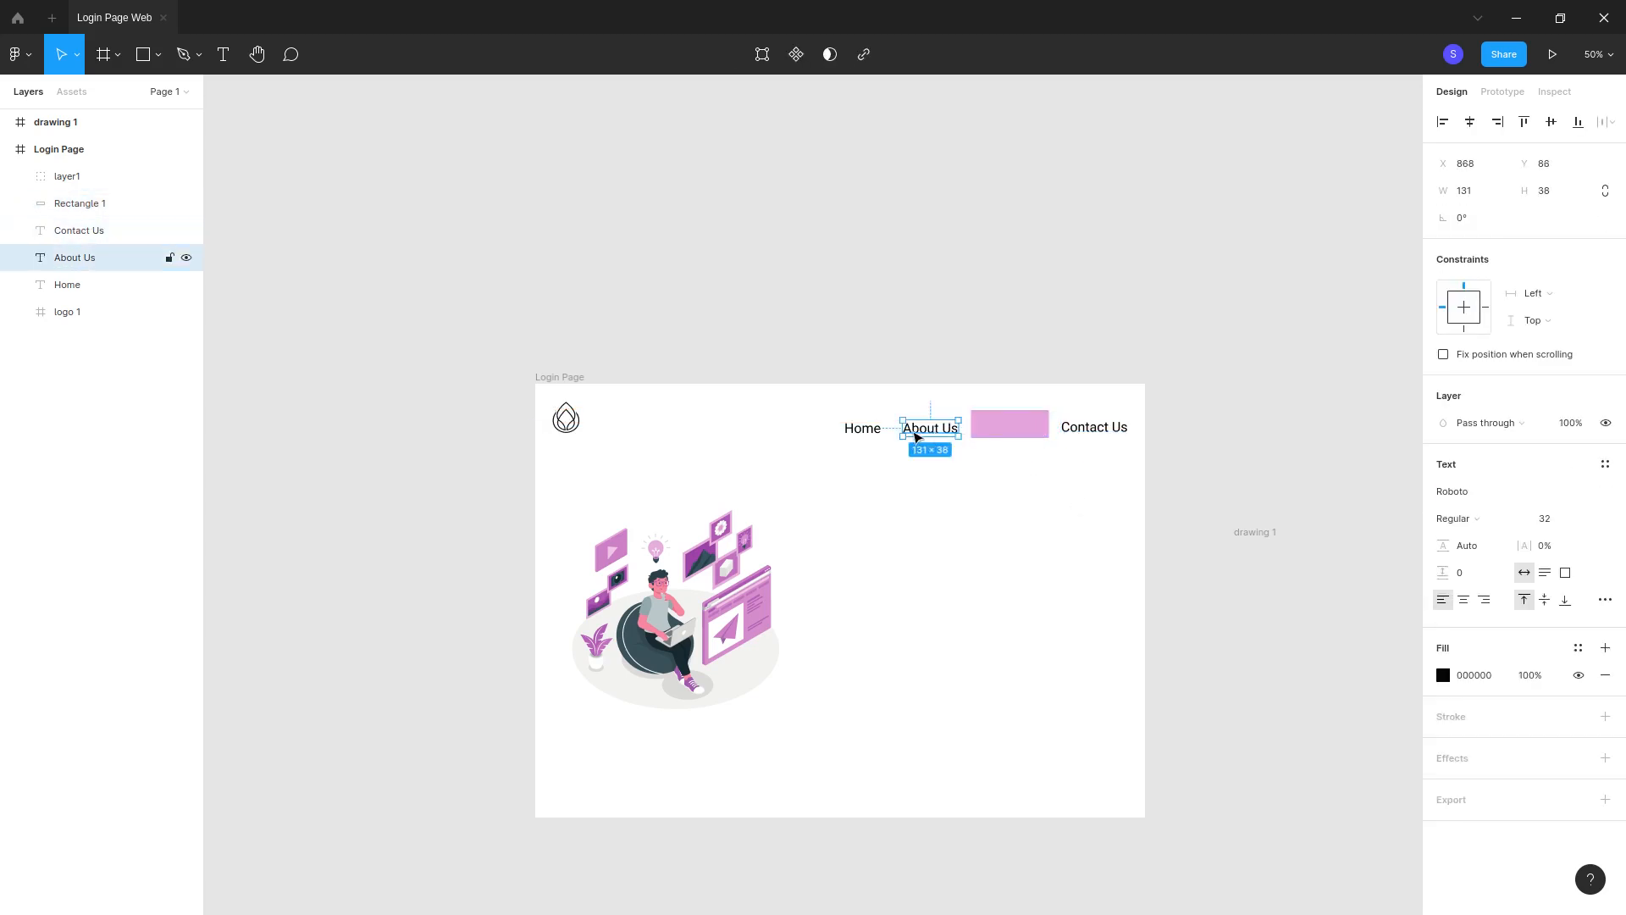
click(870, 437)
click(1577, 121)
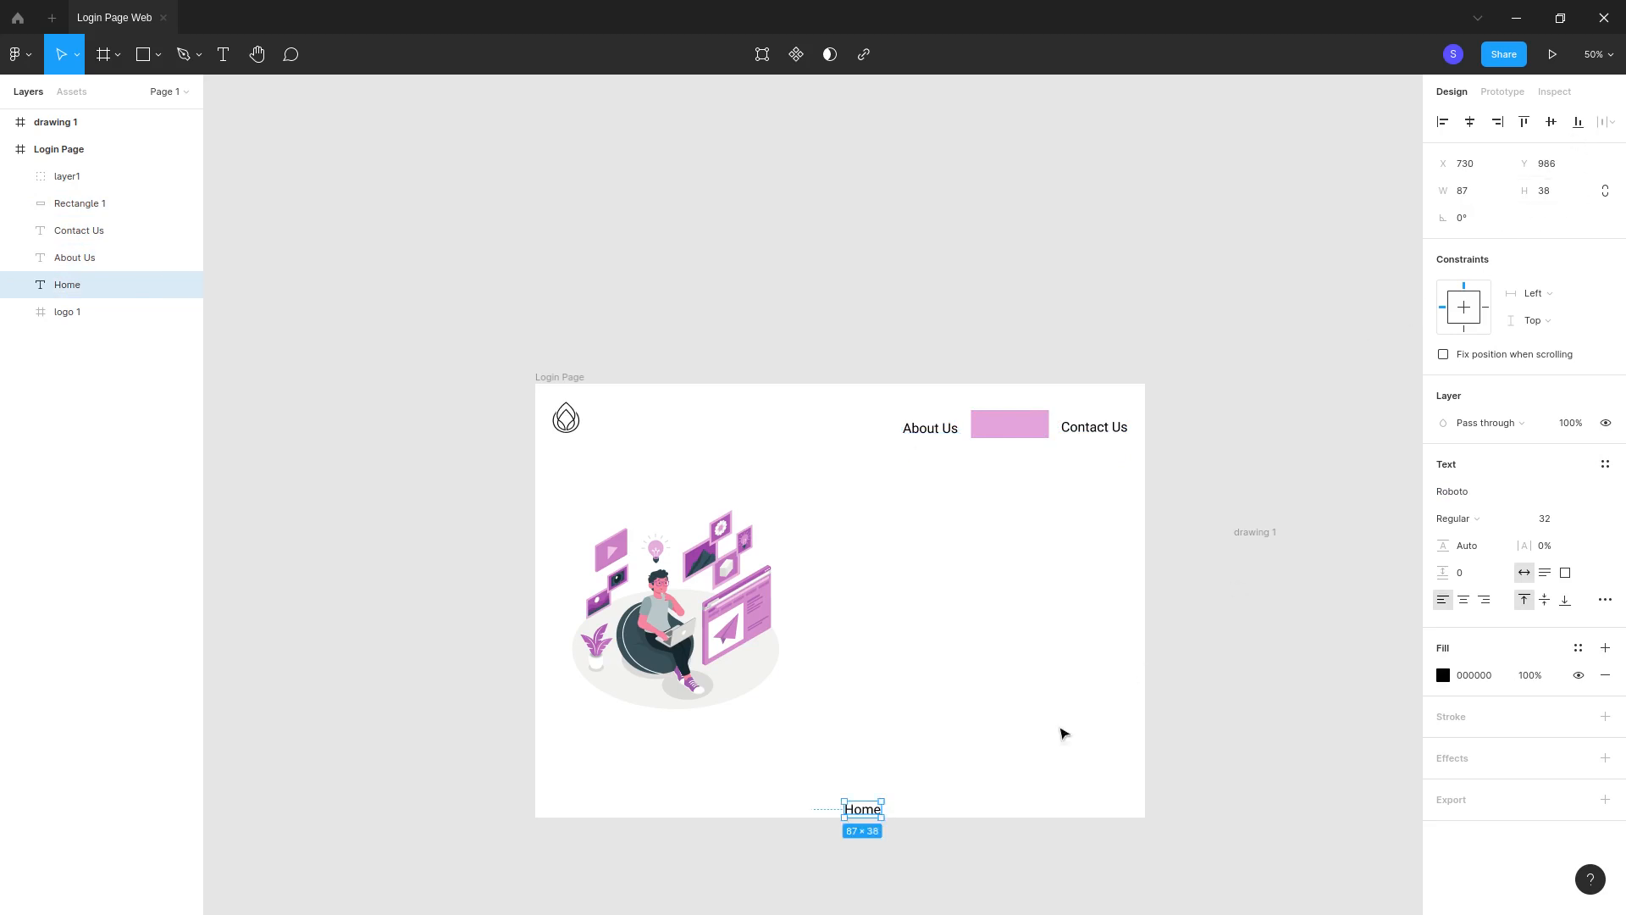
drag(872, 816, 862, 435)
click(1056, 483)
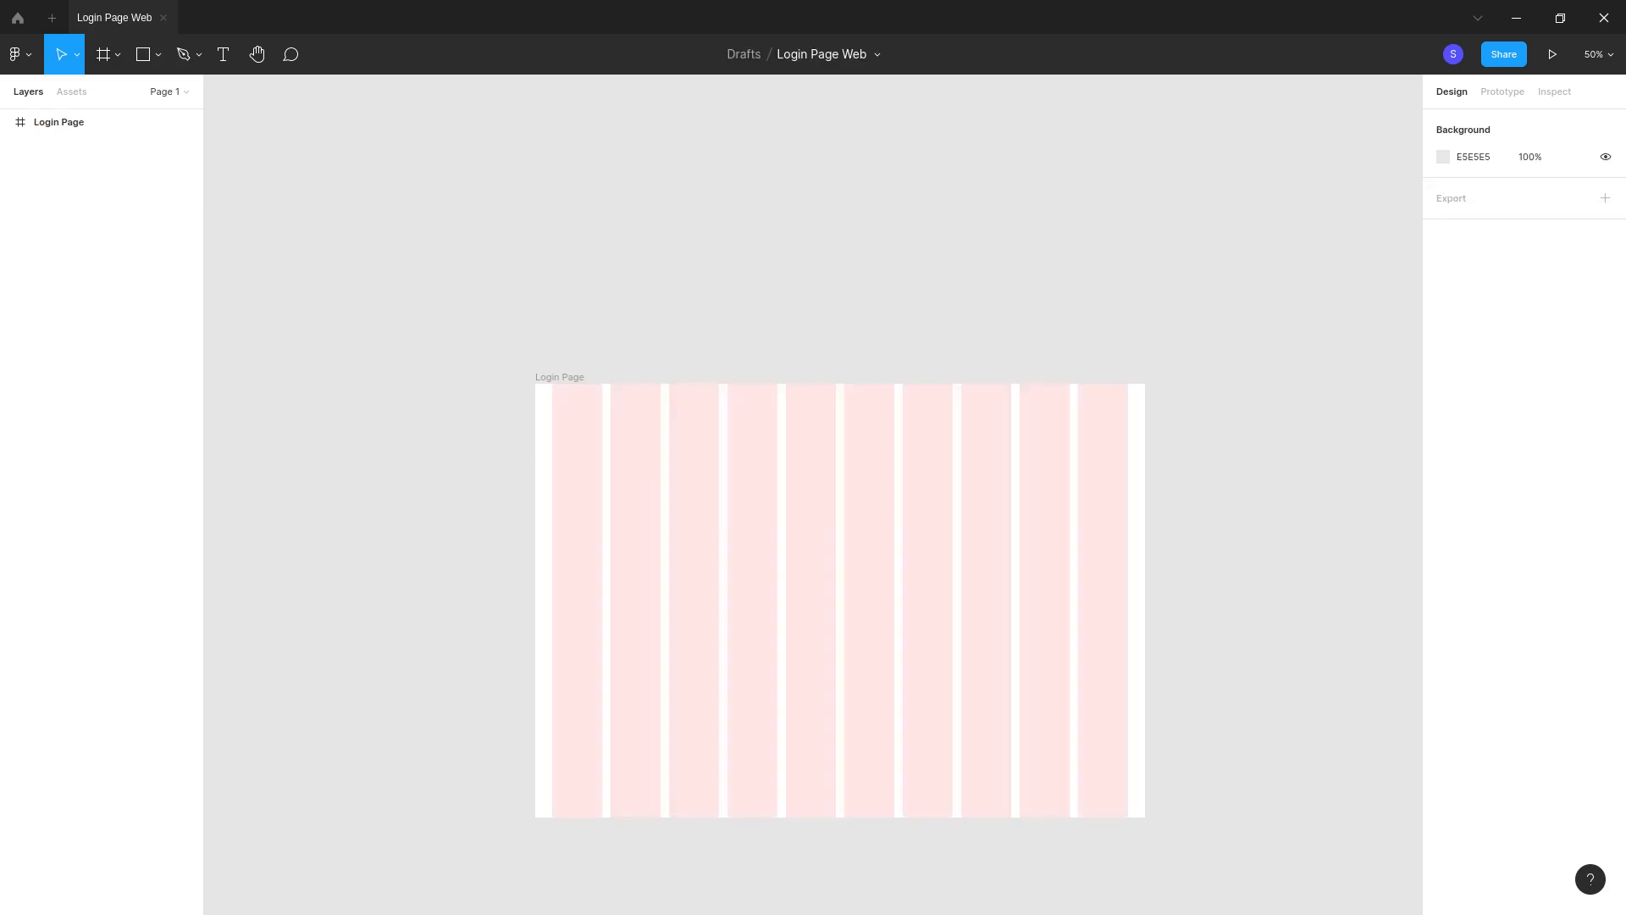
Step: Import drawing.svg and logo.svg from the assets folder beside the Login Page frame, and move the logo artwork into the frame's upper-left corner
key(alt+Tab)
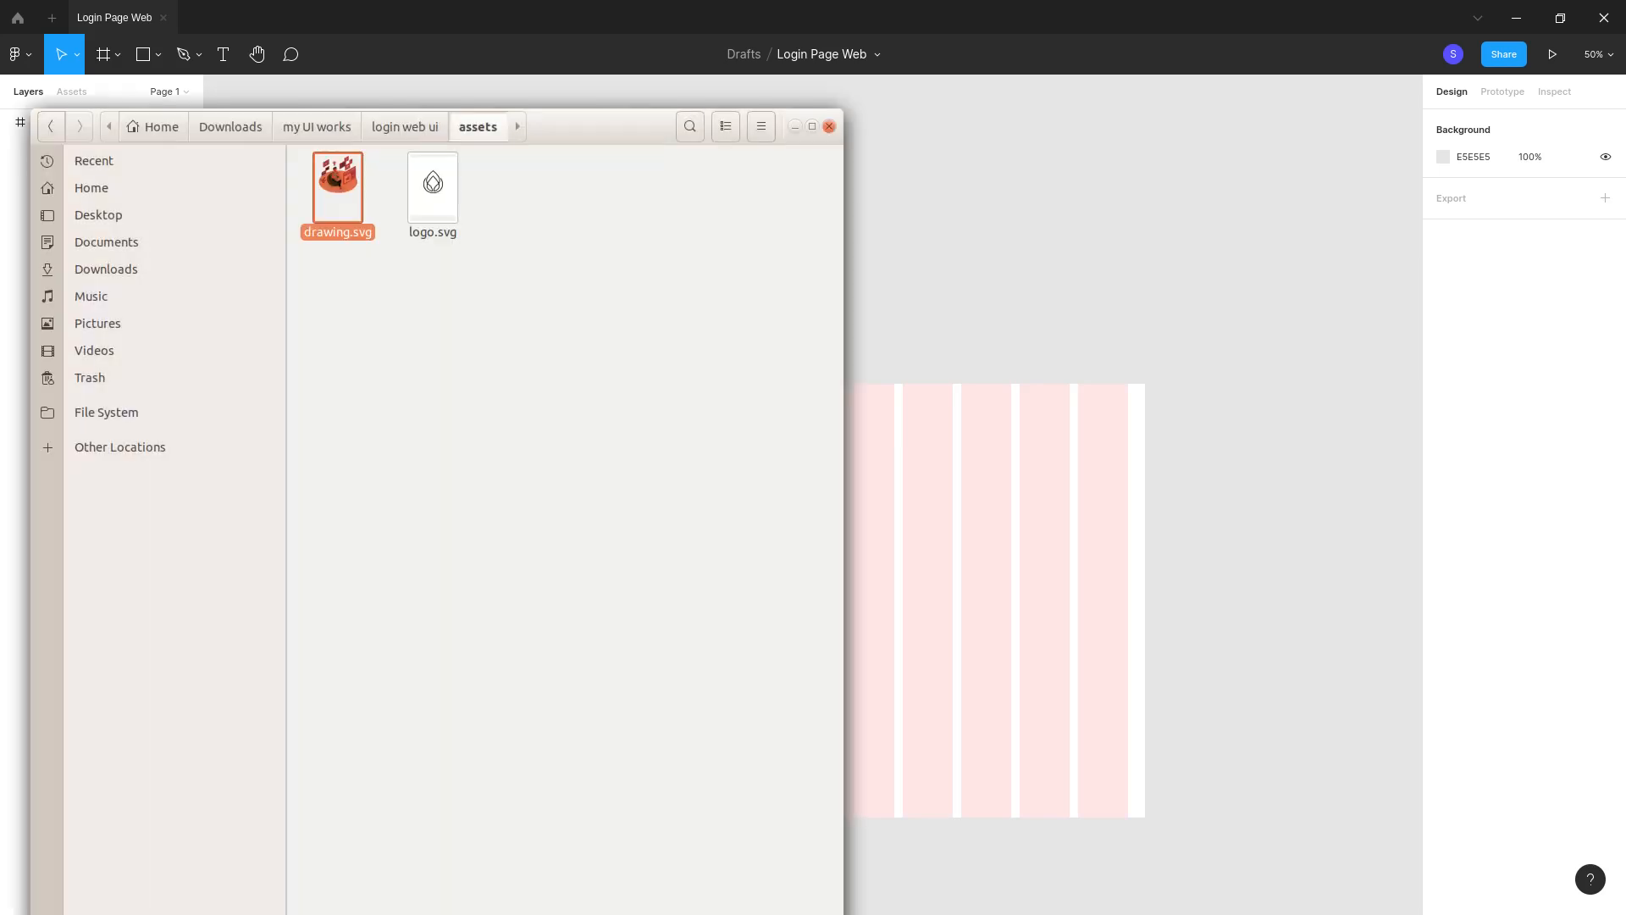
drag(505, 247, 332, 191)
drag(434, 193, 596, 301)
drag(1032, 328, 1195, 467)
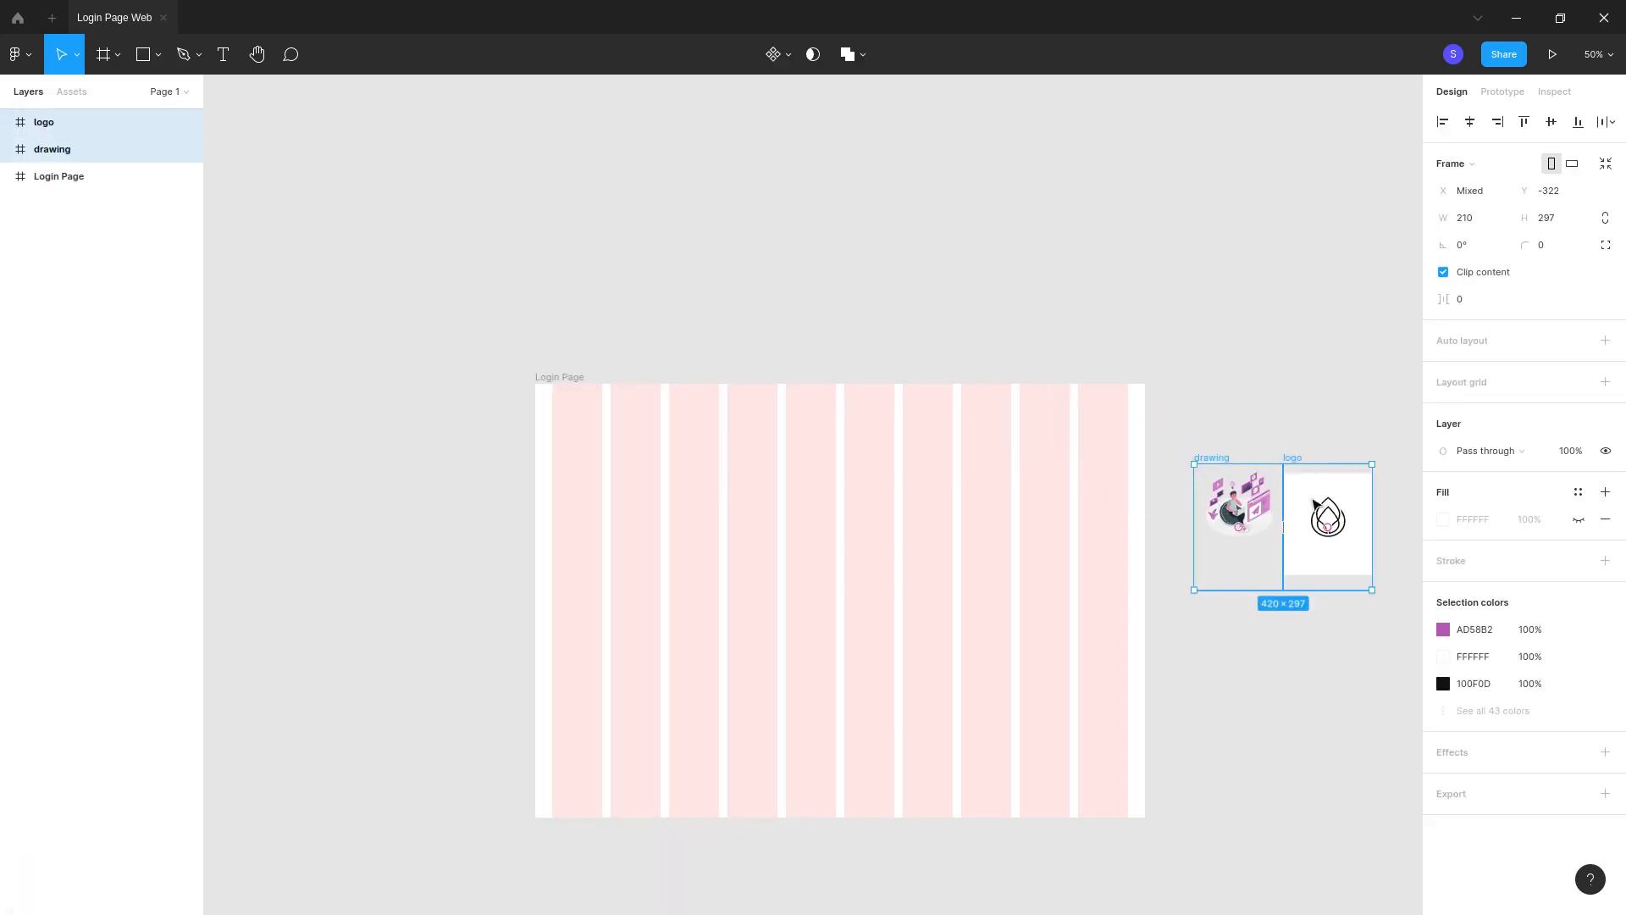
click(1316, 508)
drag(1339, 528, 585, 440)
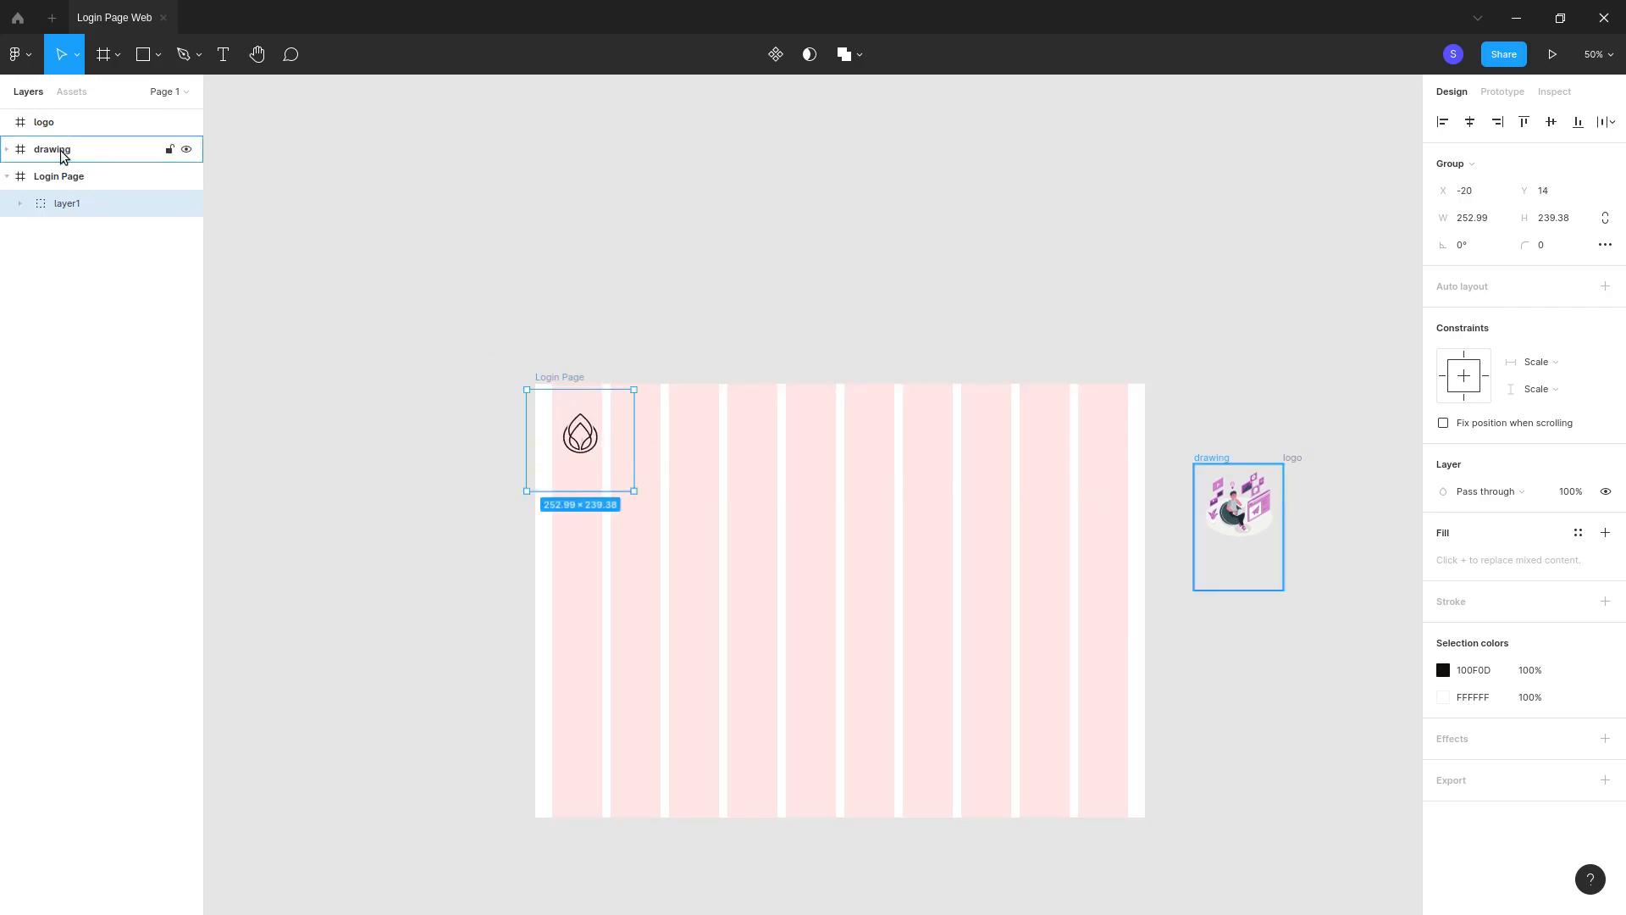
Step: Set the Login Page frame's column grid to 7 columns and show its 5-row grid
click(59, 176)
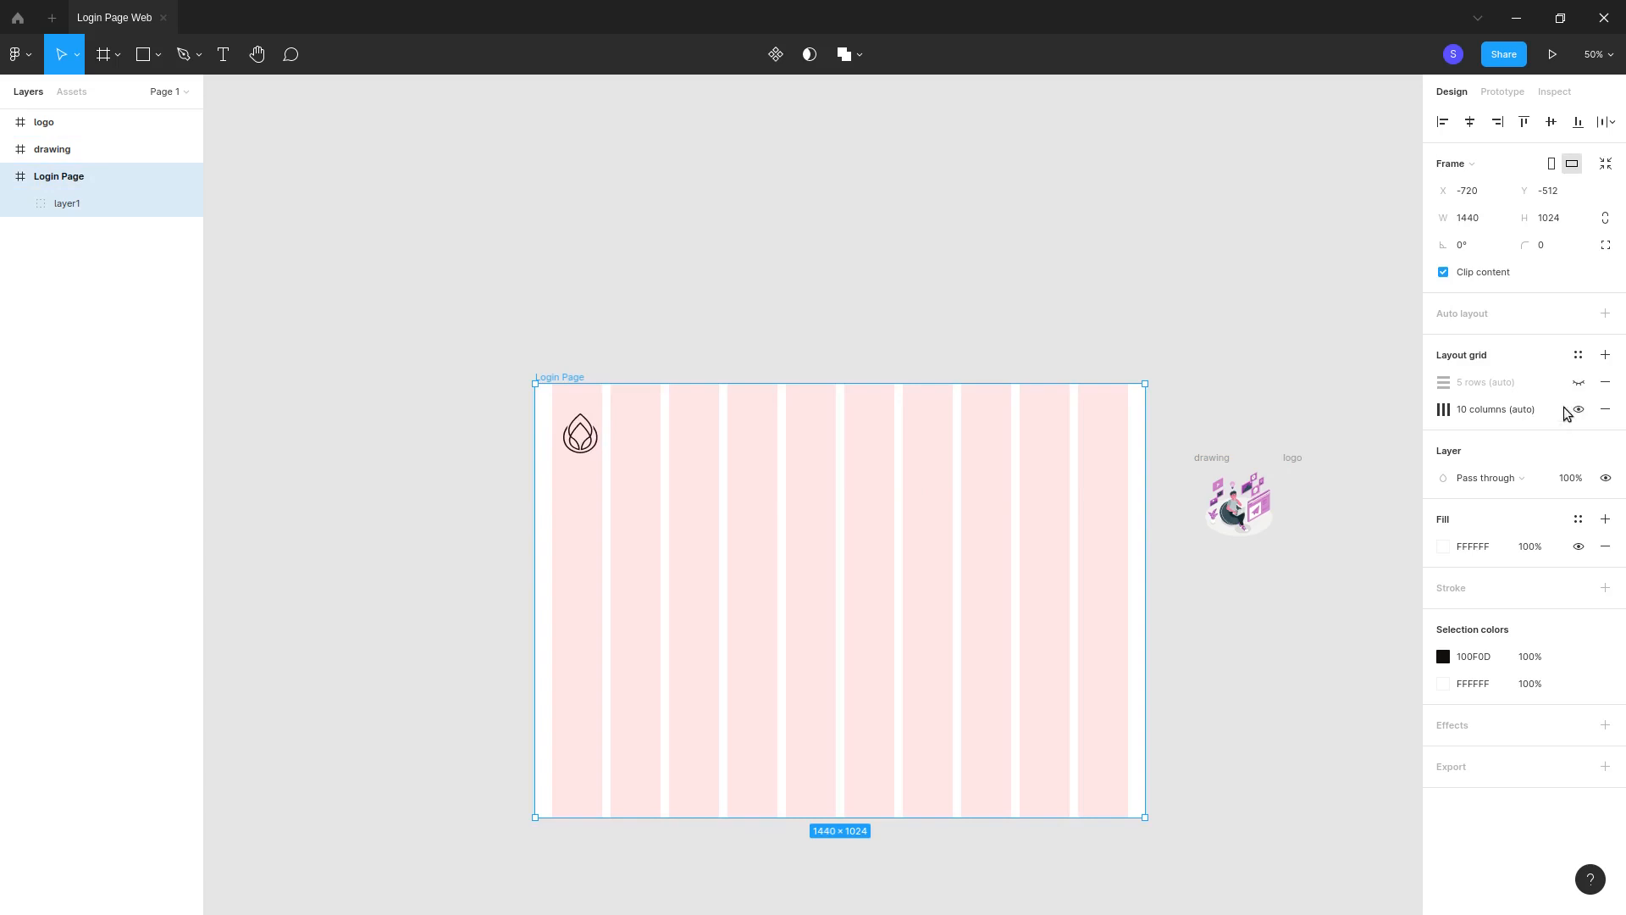
click(1443, 409)
click(1284, 480)
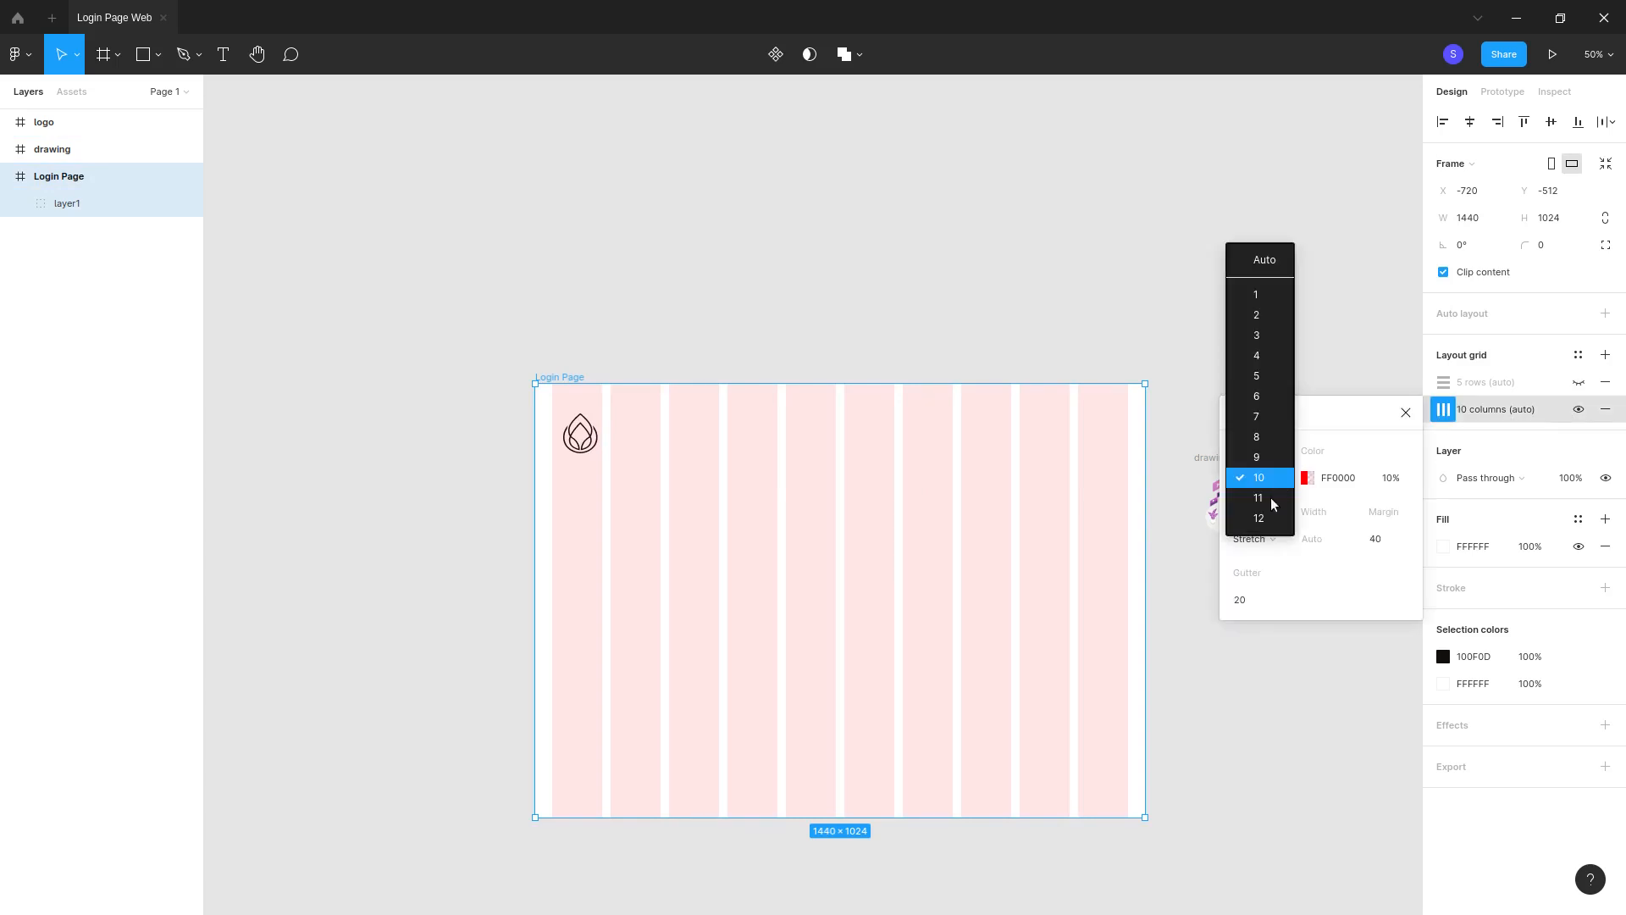
click(1259, 416)
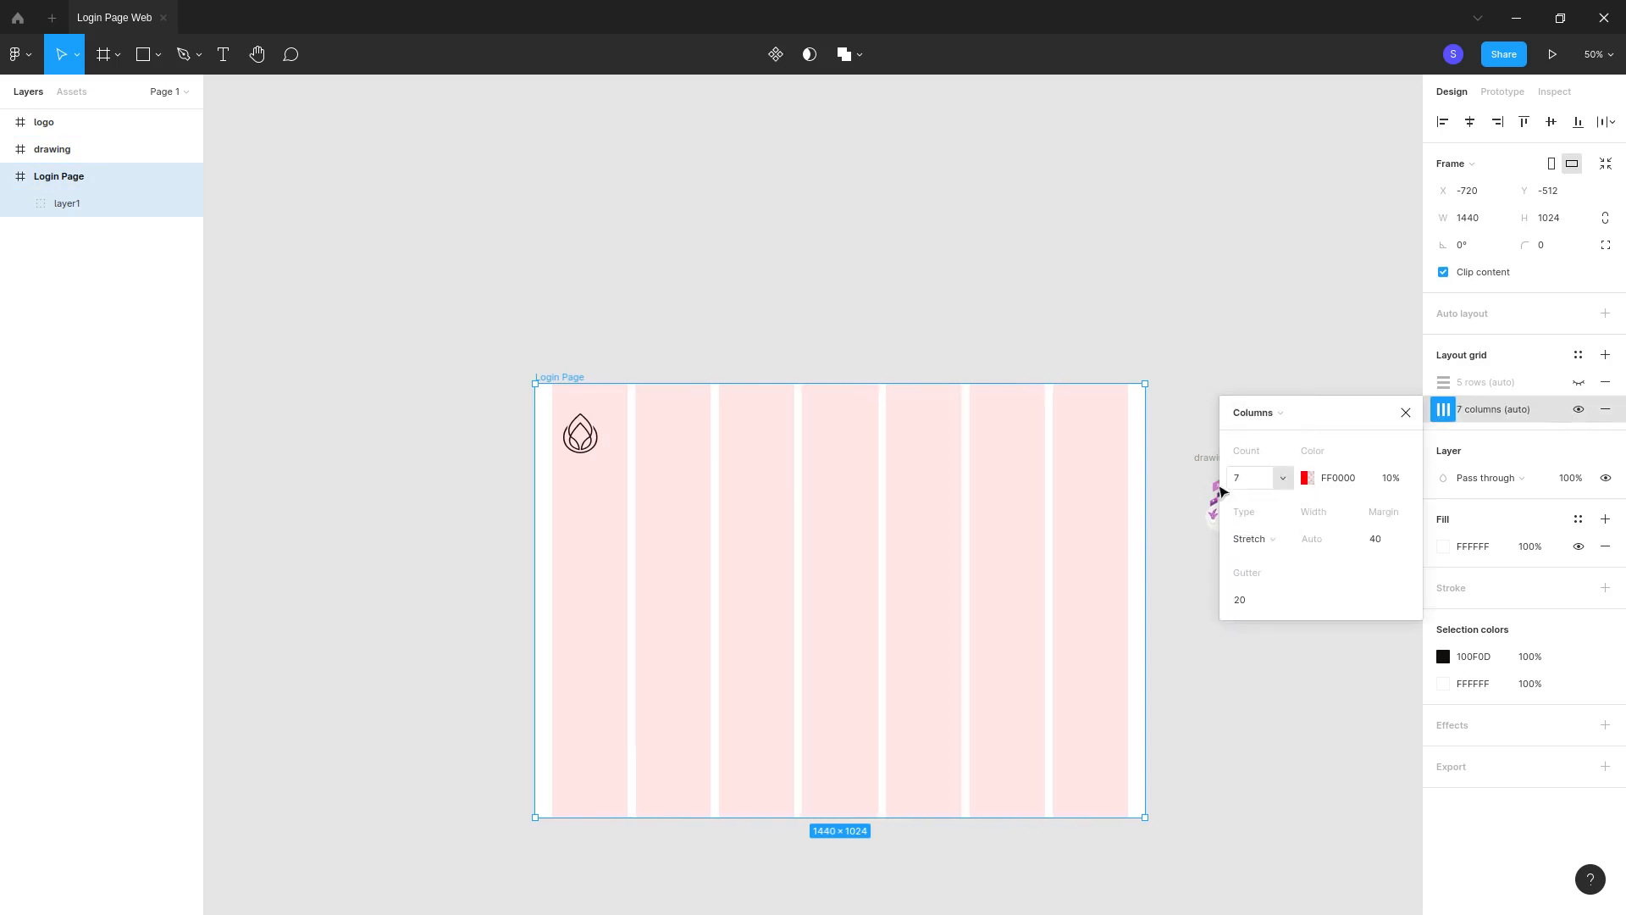
click(1331, 361)
click(64, 176)
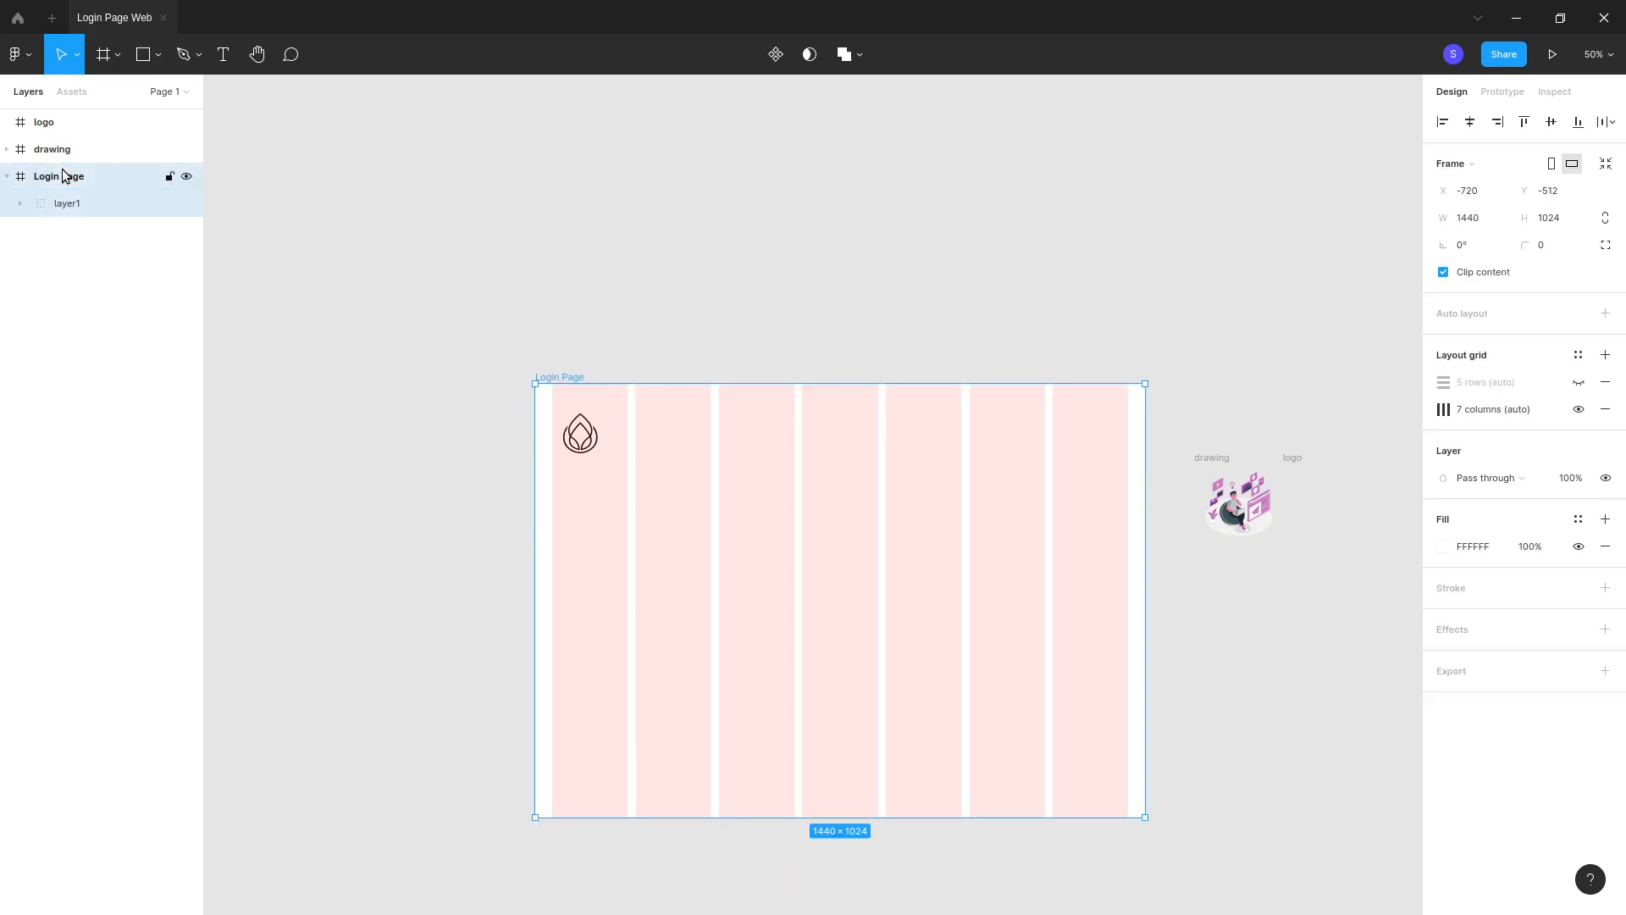
click(1576, 383)
Step: Shrink the logo artwork to about 229 × 217 and align its visible shape with the first grid cell's upper-left corner
click(588, 436)
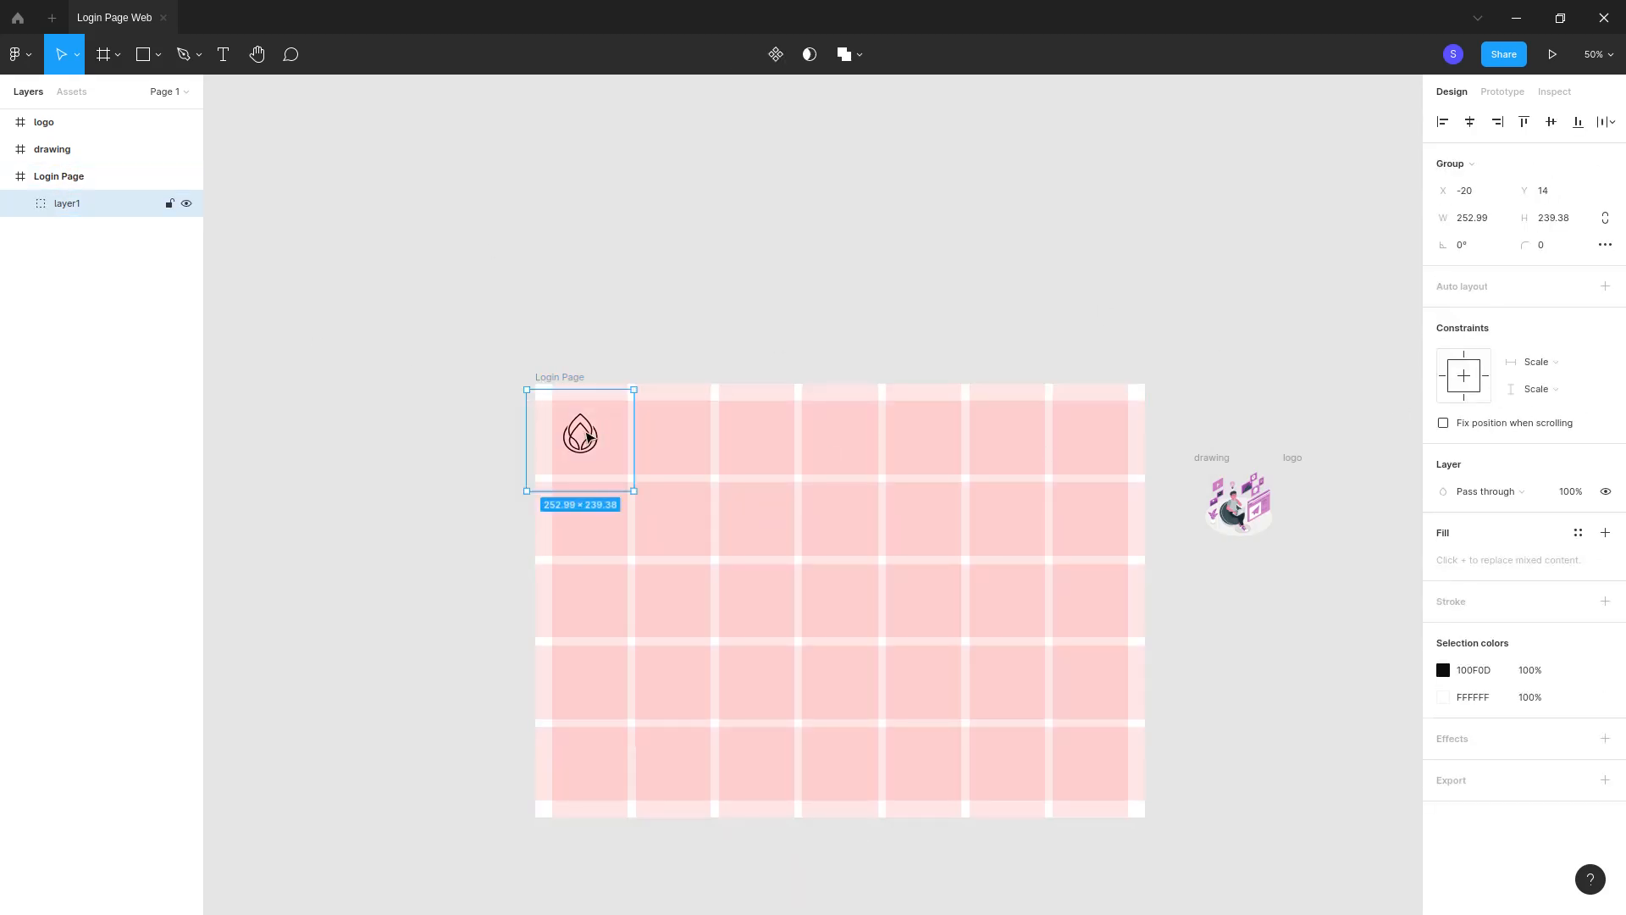
key(shift+0)
scroll(592, 425, left, 3)
scroll(592, 425, up, 1)
drag(471, 419, 451, 398)
drag(554, 506, 533, 487)
drag(451, 393, 447, 397)
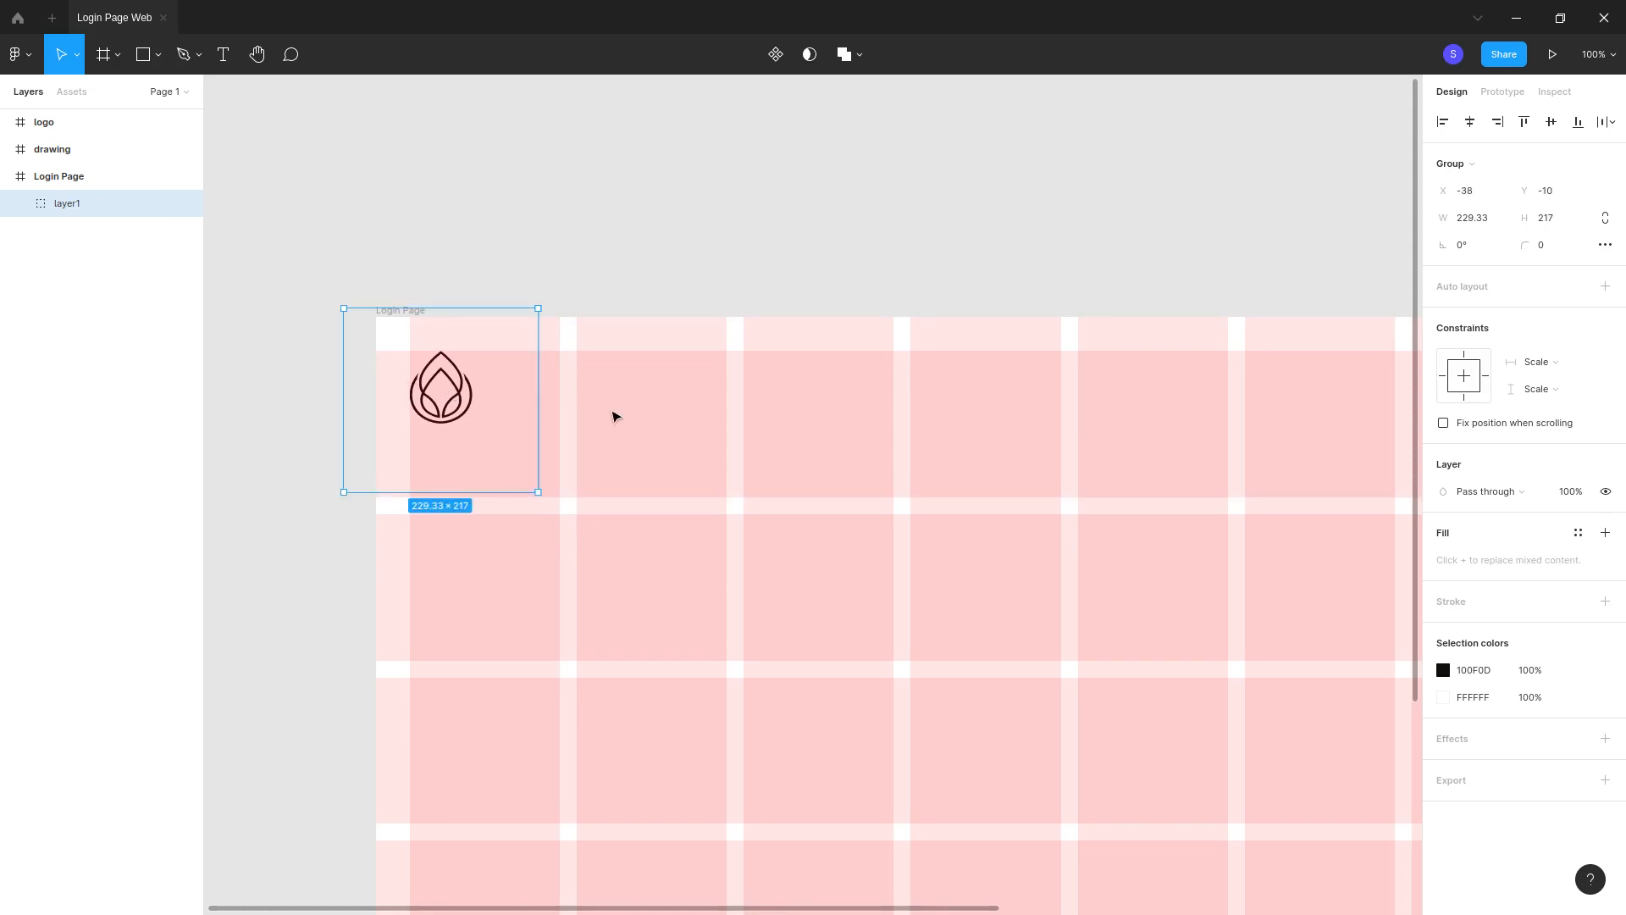
Step: Reduce the logo artwork further to about 172 × 163 and realign it with the first grid cell's upper-left corner
key(minus)
drag(669, 491, 664, 482)
key(plus)
drag(446, 420, 432, 394)
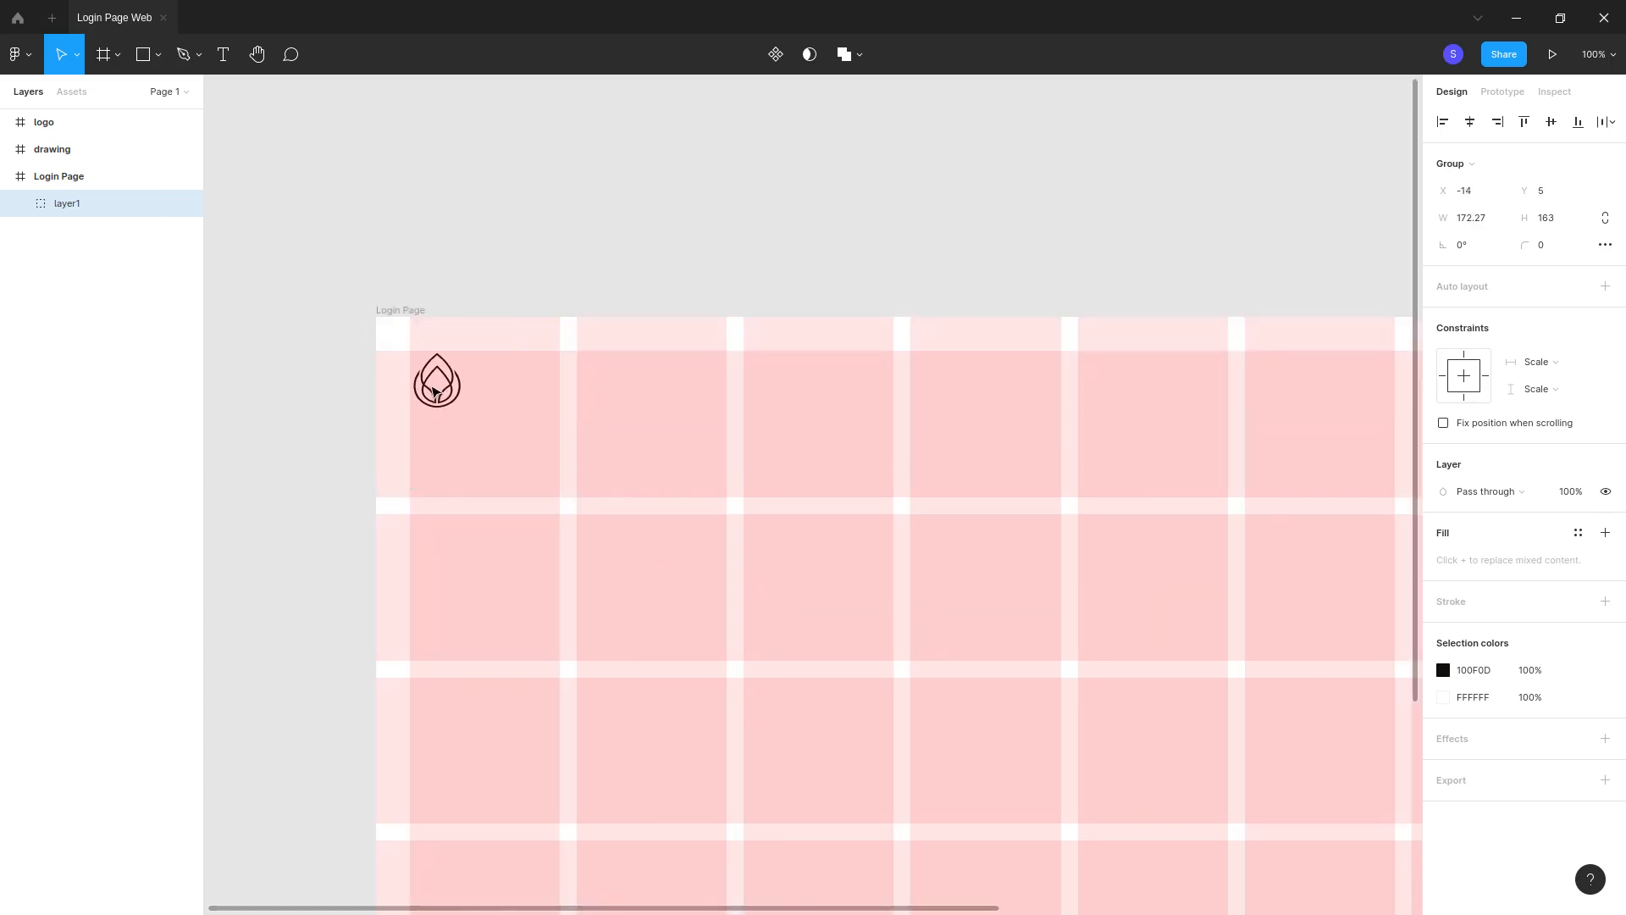
click(778, 491)
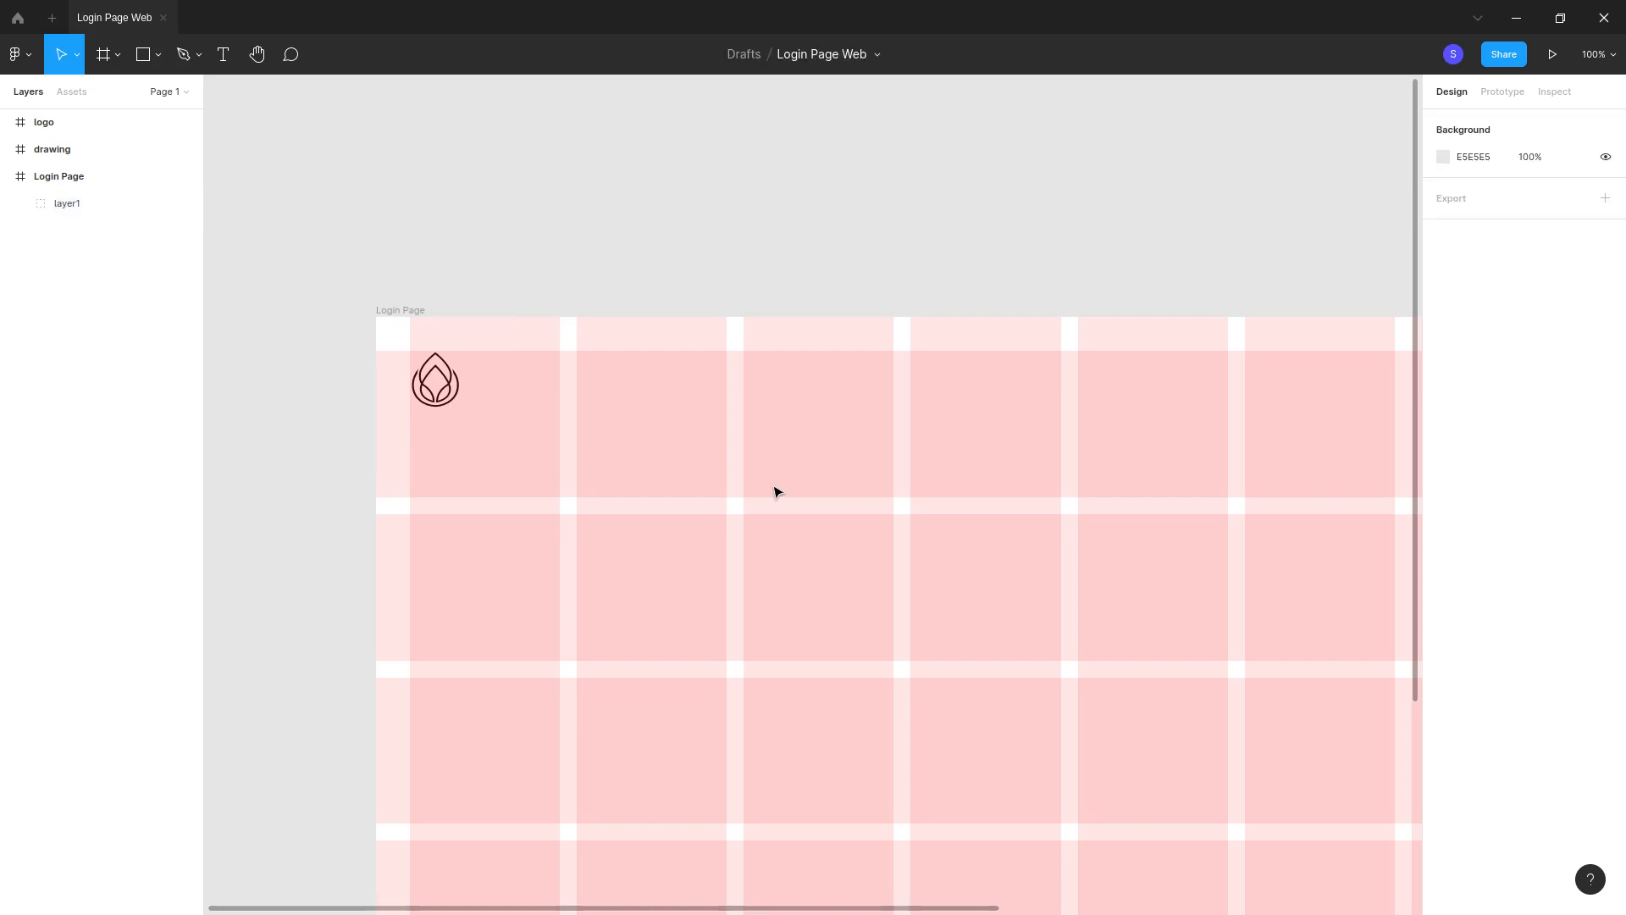
Step: Hide the Login Page frame's 5-row grid and nest the emptied logo frame inside the Login Page frame
key(minus)
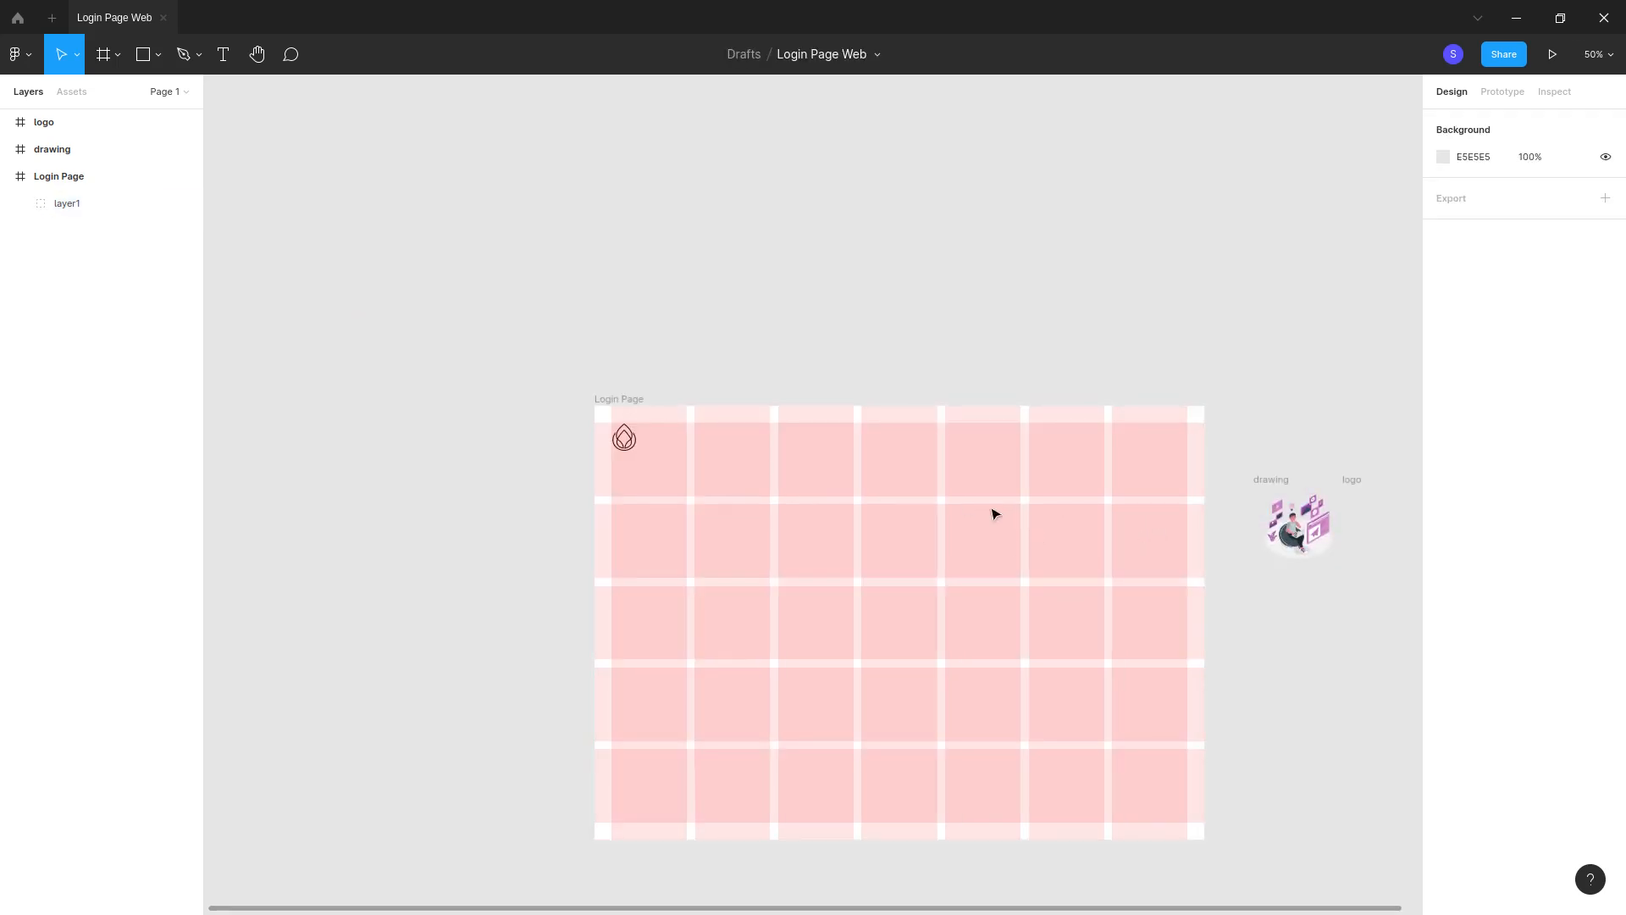
click(53, 176)
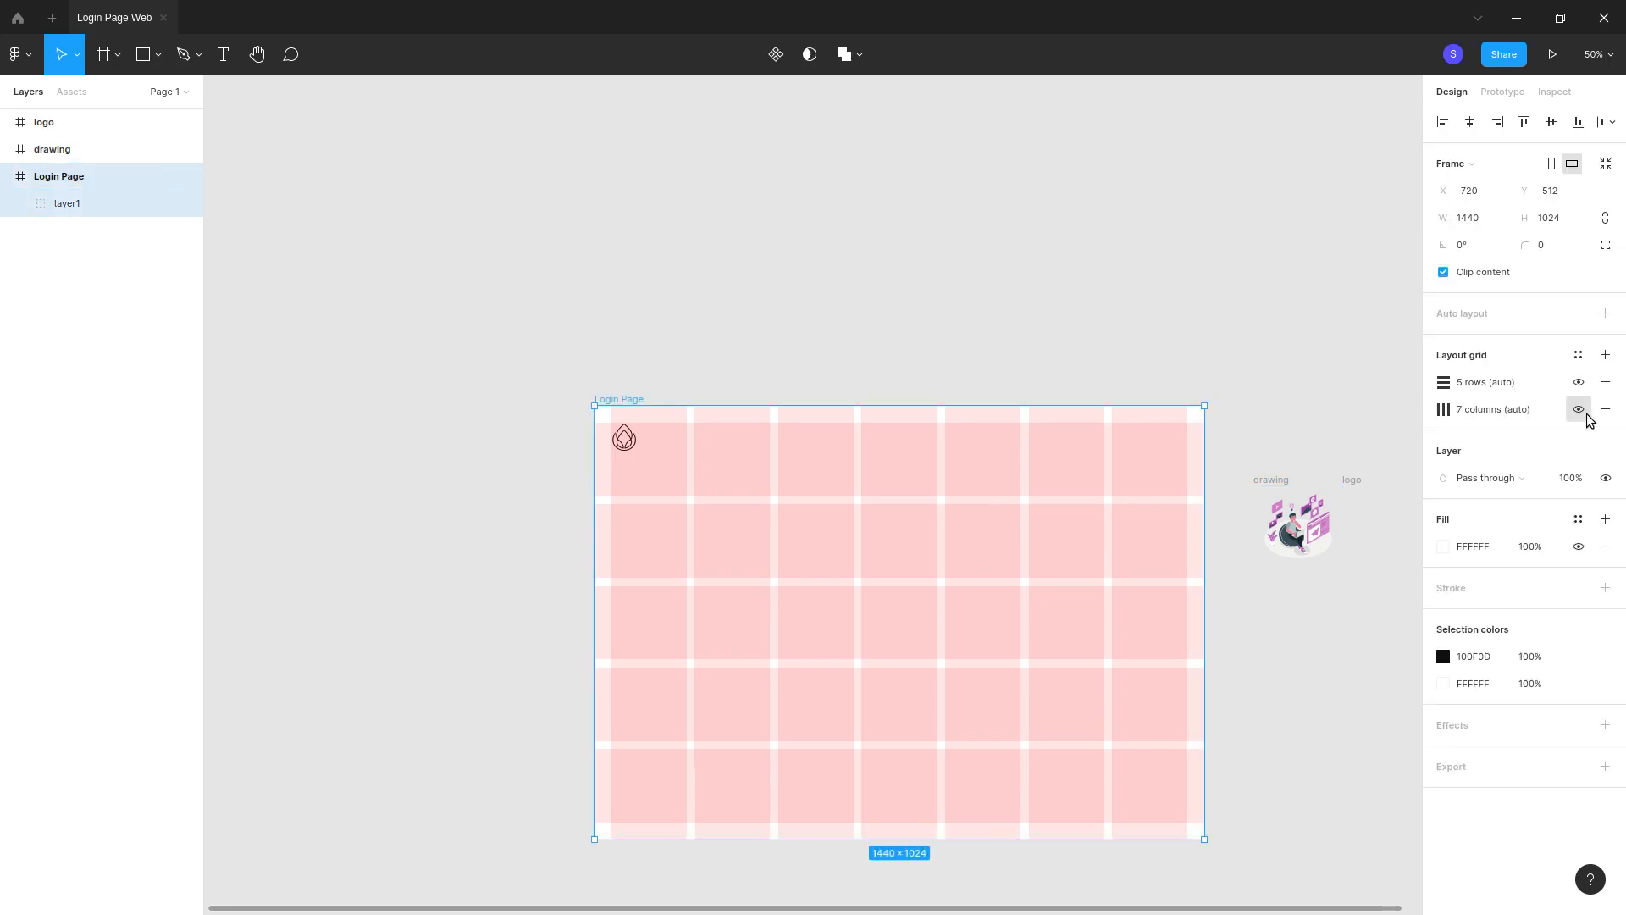
click(1577, 382)
click(893, 637)
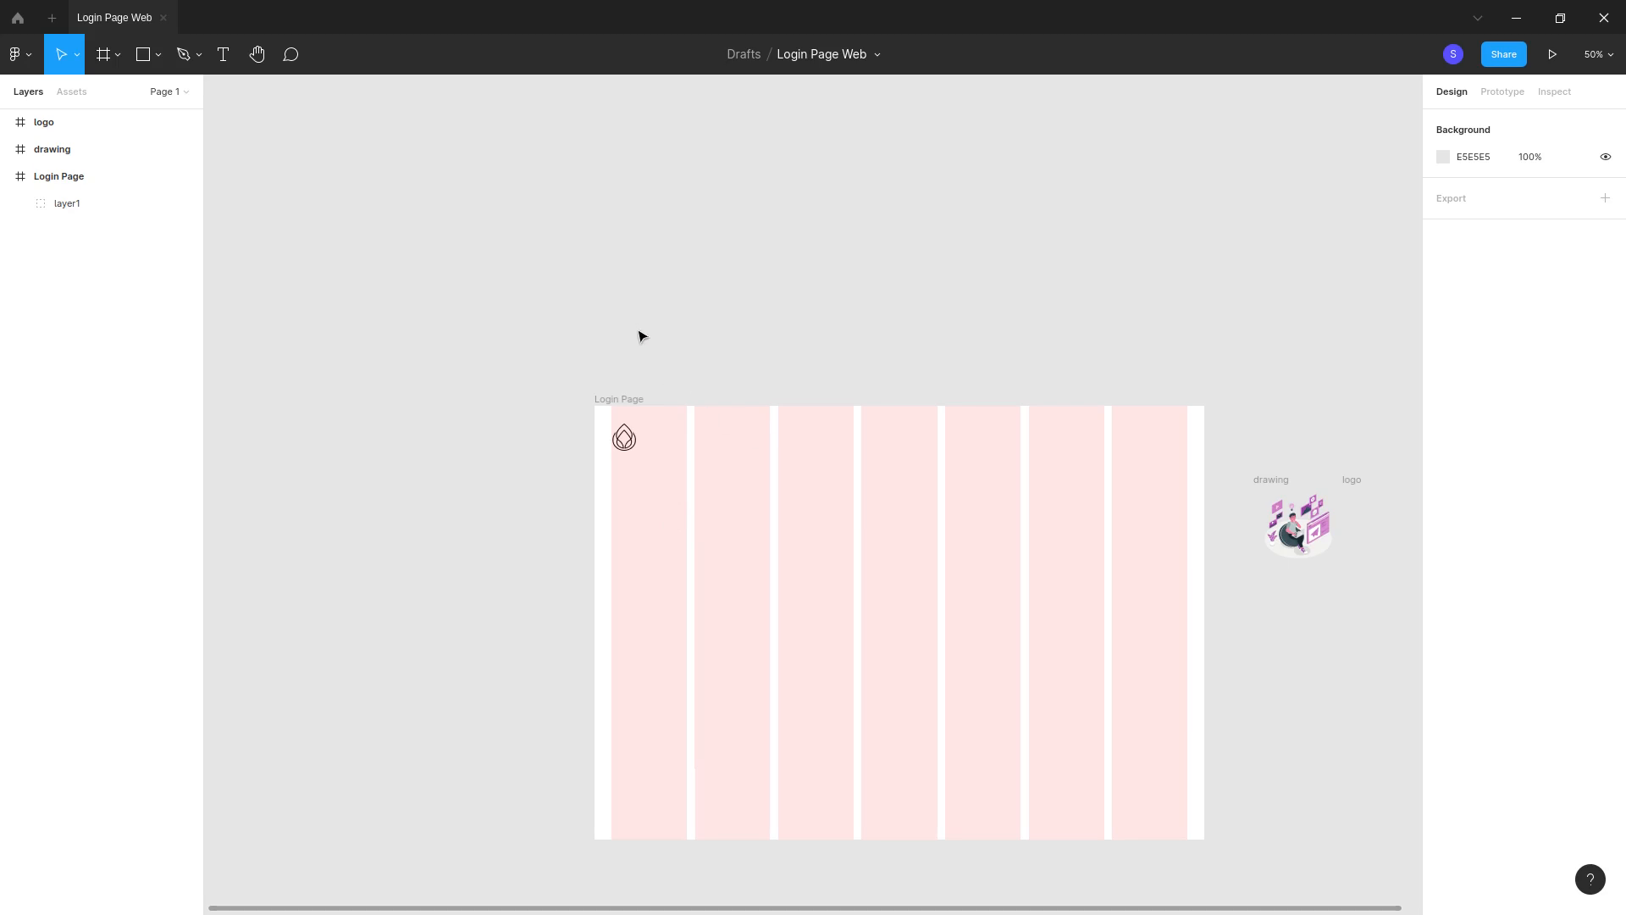
drag(42, 118, 51, 193)
Step: Show the rulers and add a horizontal guide across the Login Page frame just below the logo, at about Y 106
right_click(678, 368)
click(749, 398)
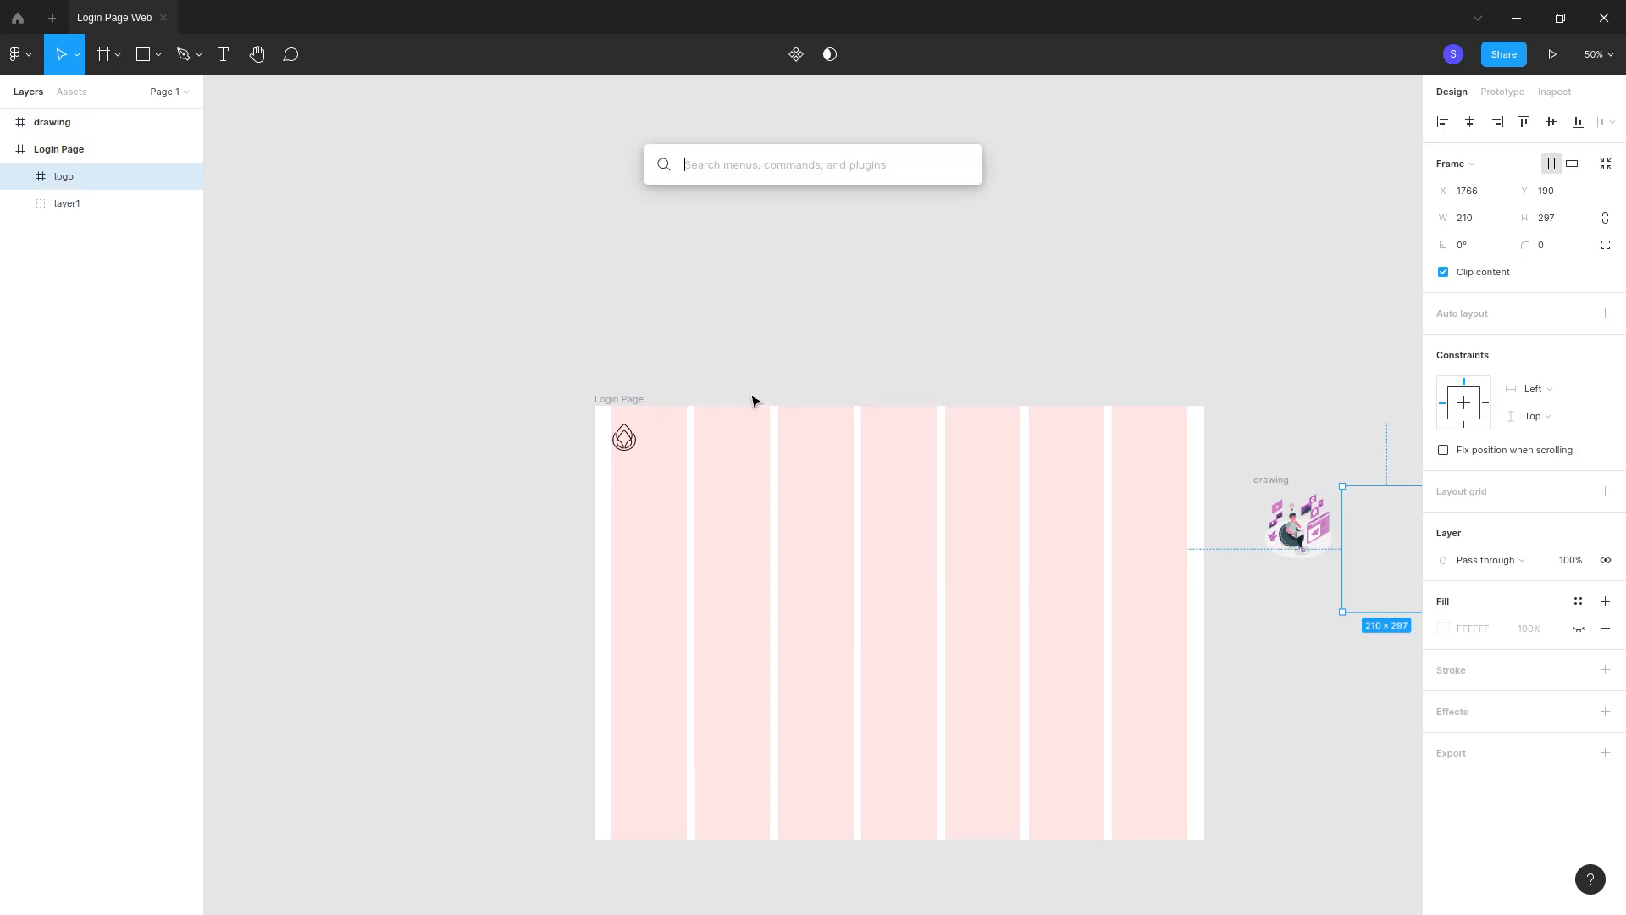
text(ru)
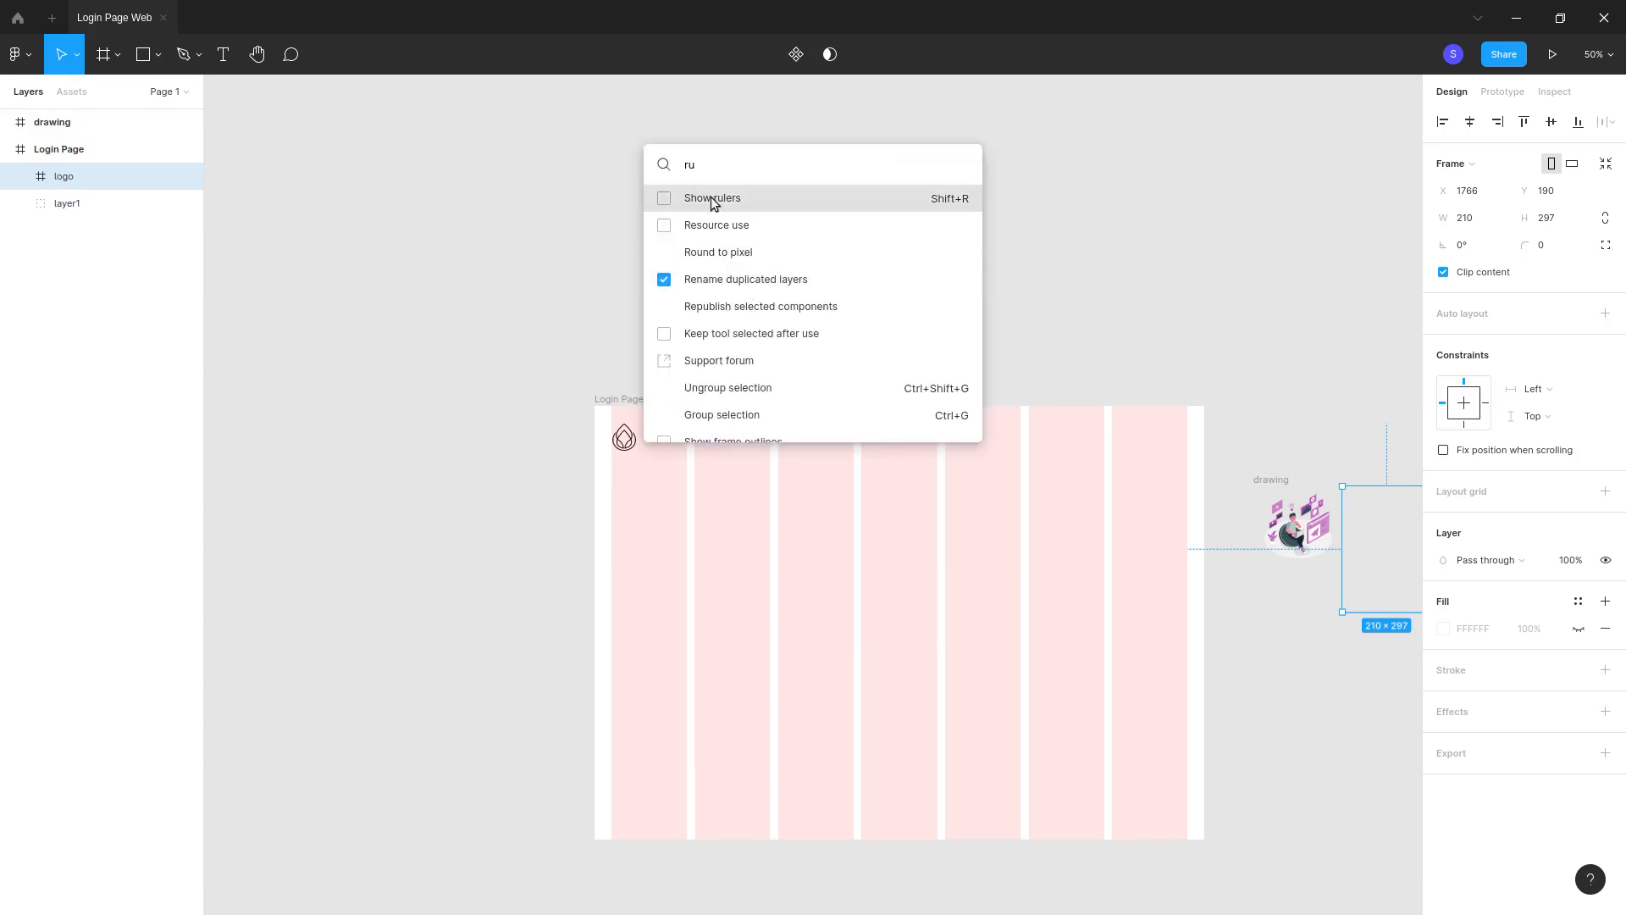
click(710, 200)
click(759, 312)
drag(801, 84, 777, 449)
key(shift+0)
key(minus)
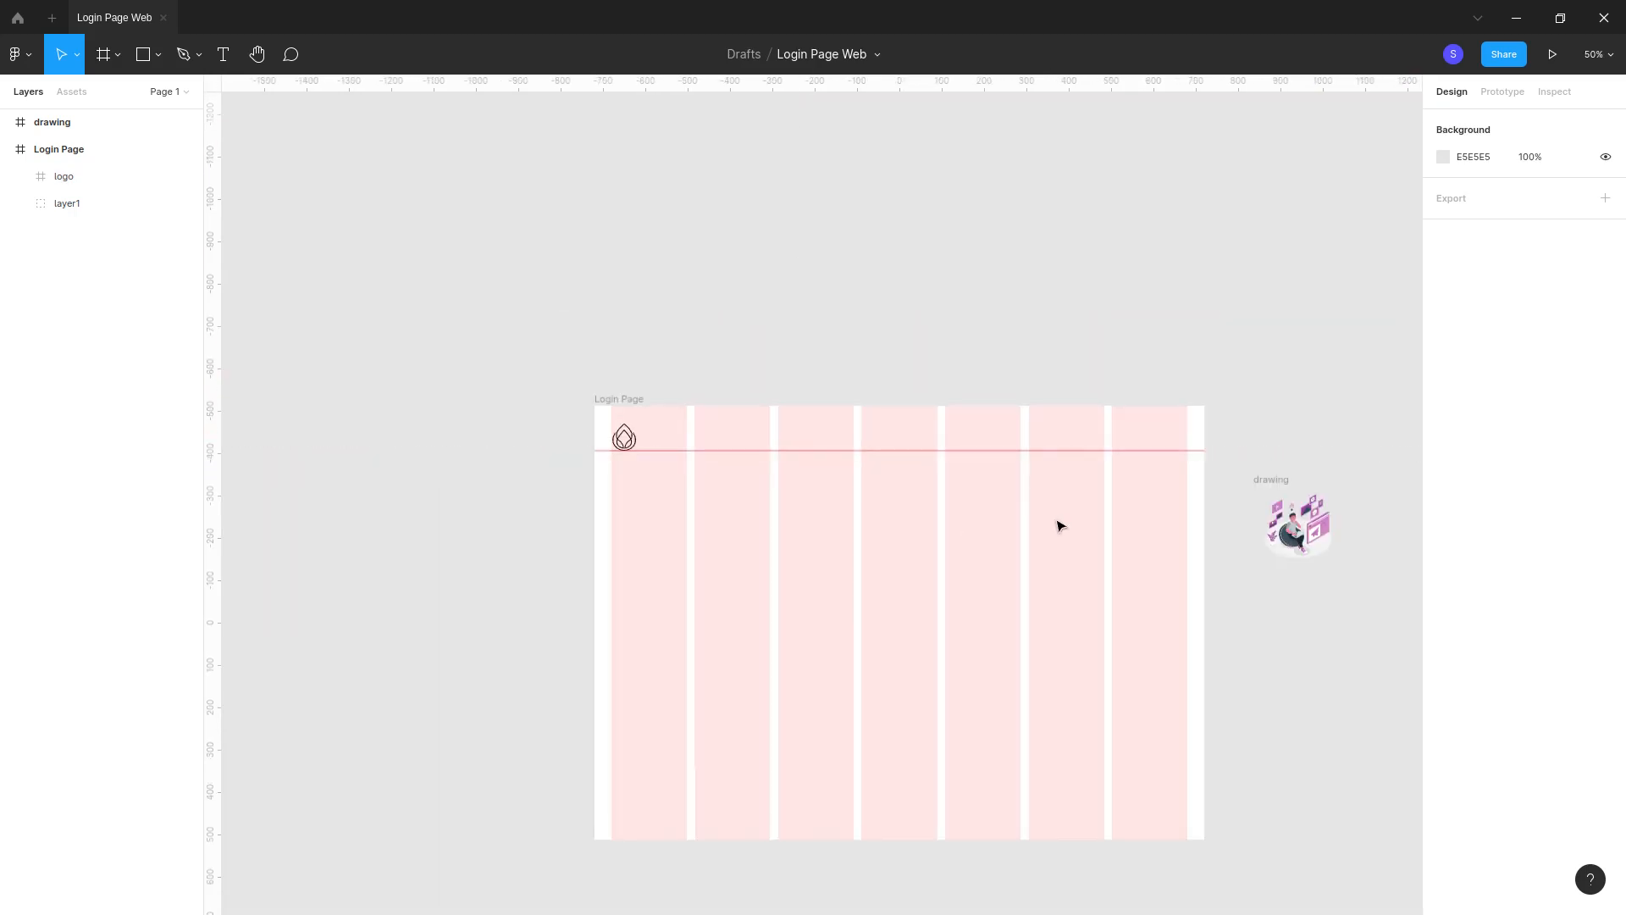
Step: Add the text "Home" in the fourth column at about X 638, Y 70, and set its font size to 36
click(223, 55)
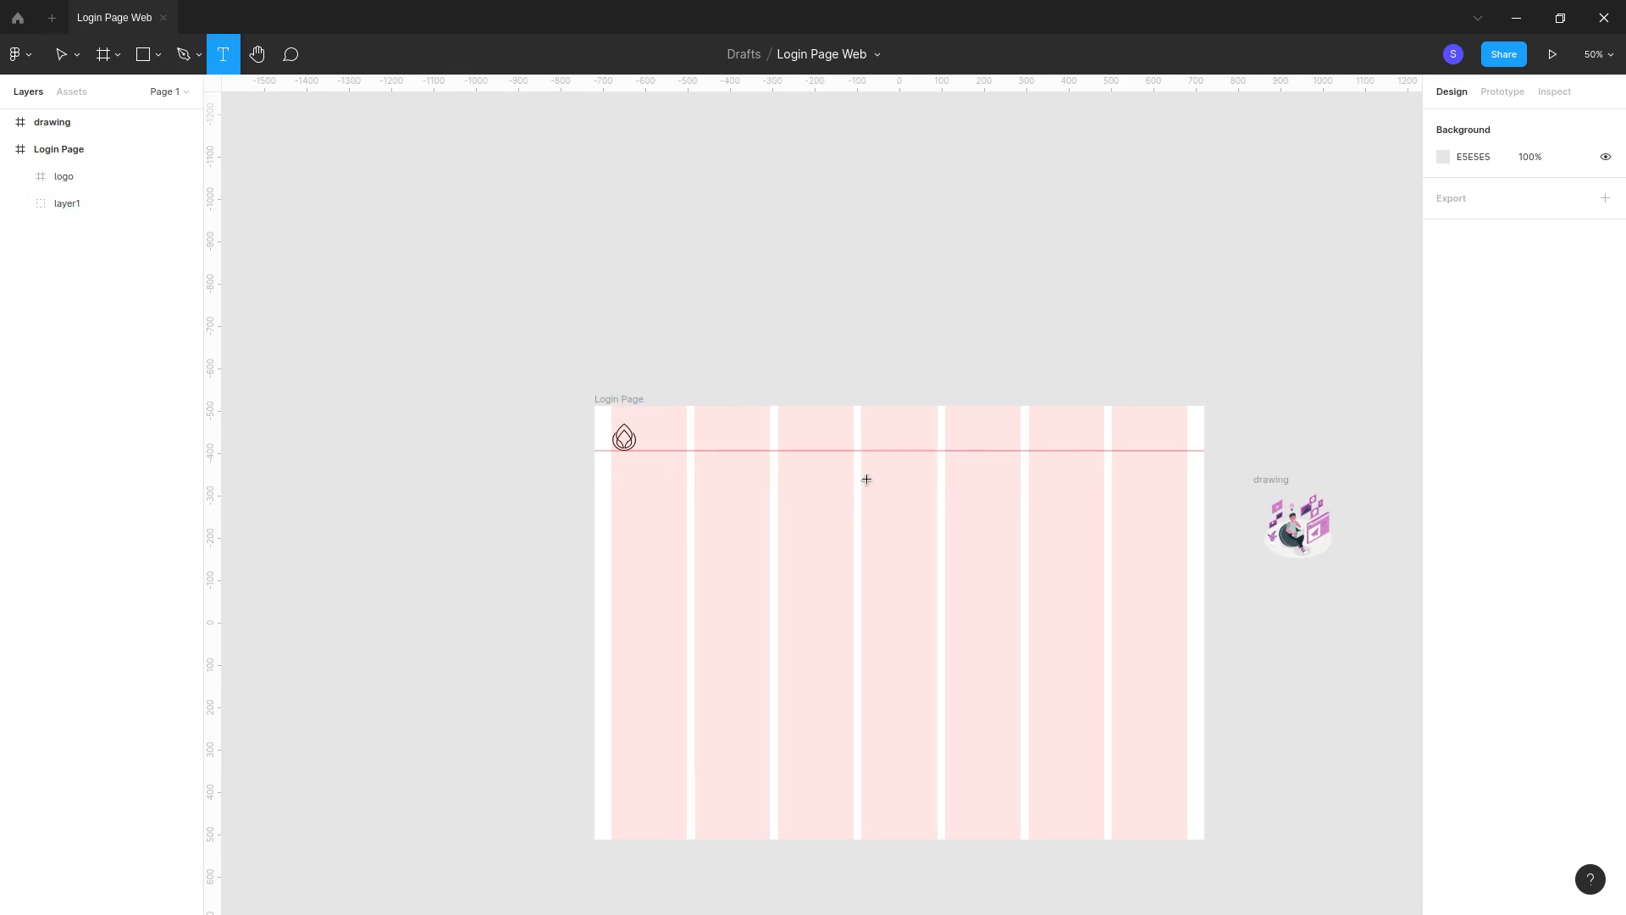
click(864, 436)
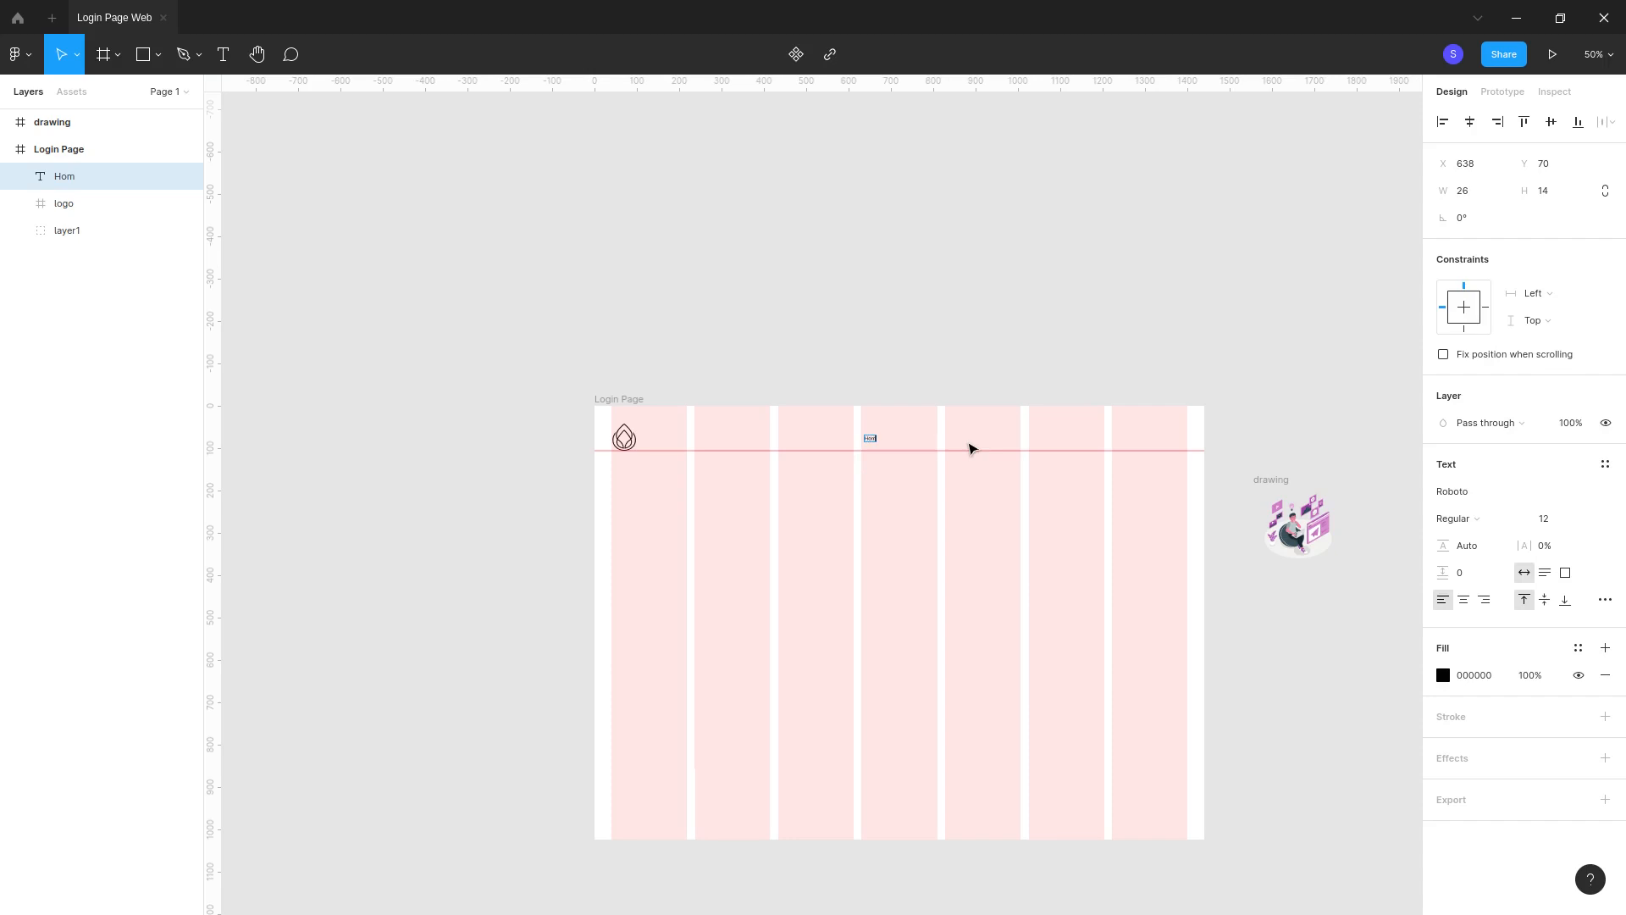
key(Escape)
click(1583, 519)
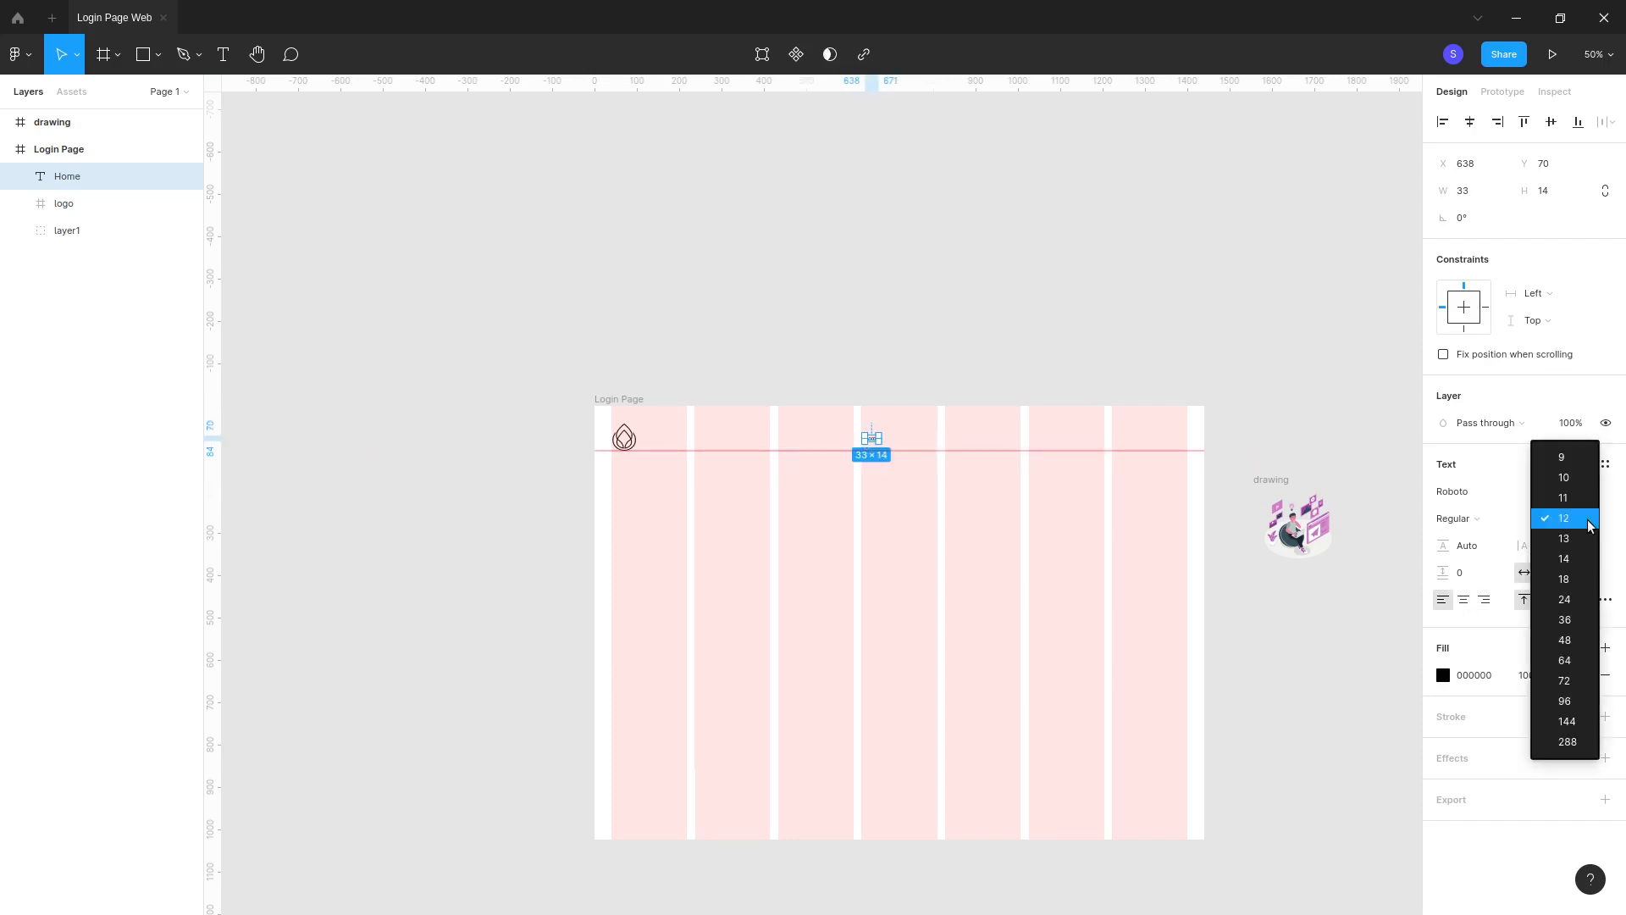
click(1583, 627)
click(900, 464)
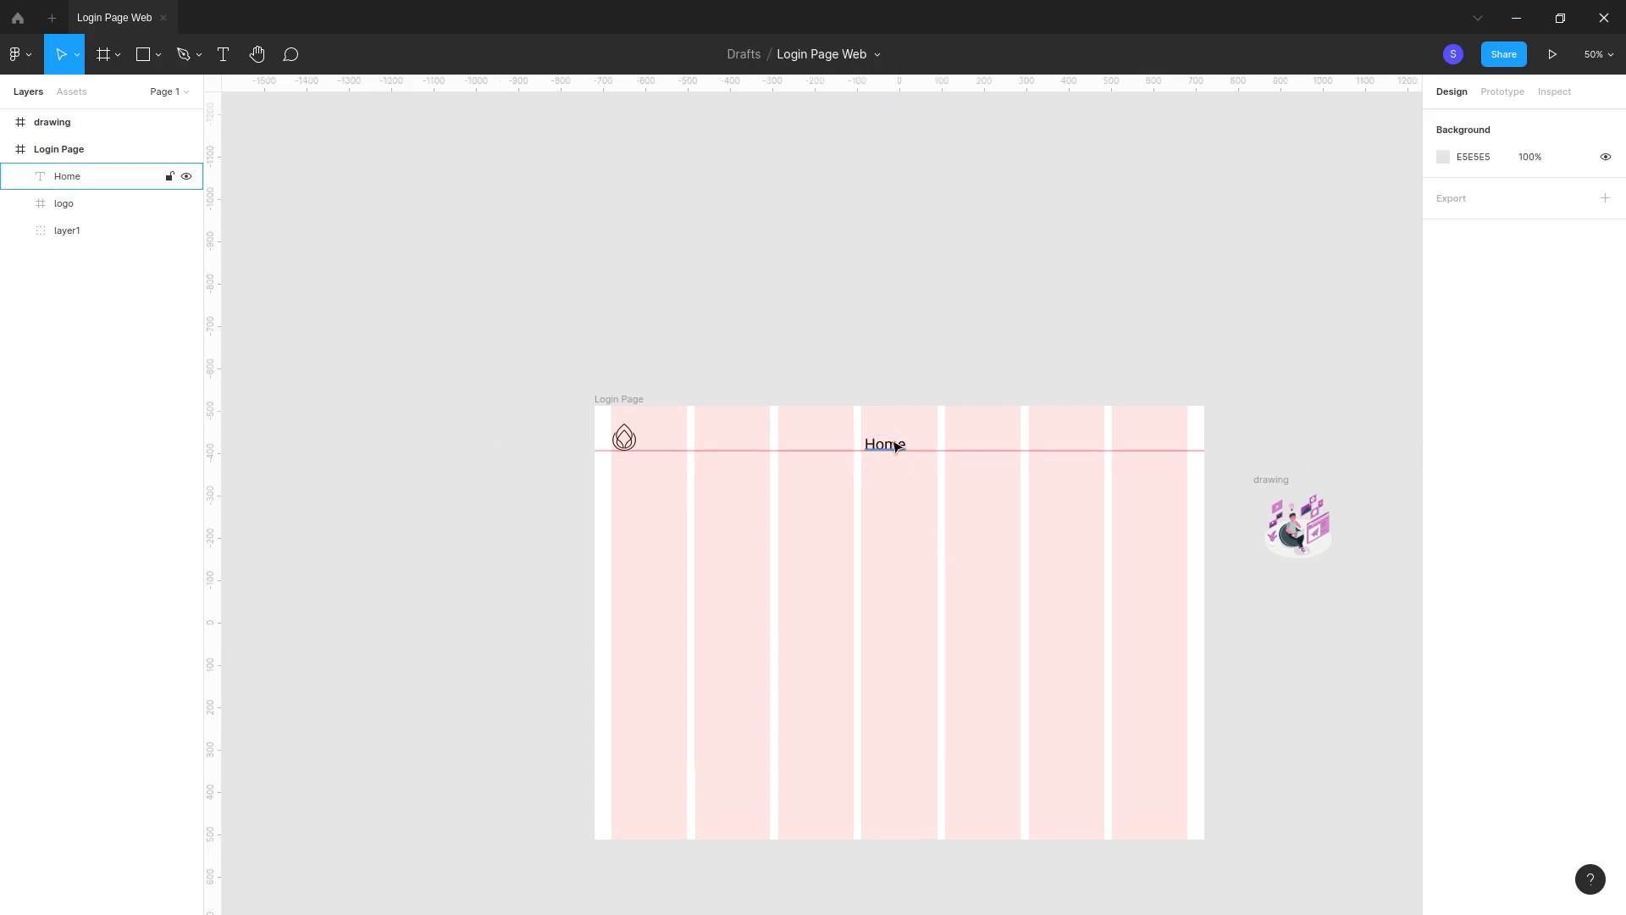
Step: Move the Home text to about X 631, Y 71, at the fourth column's left edge on the horizontal guide
click(892, 446)
drag(893, 446, 895, 446)
click(992, 544)
click(893, 443)
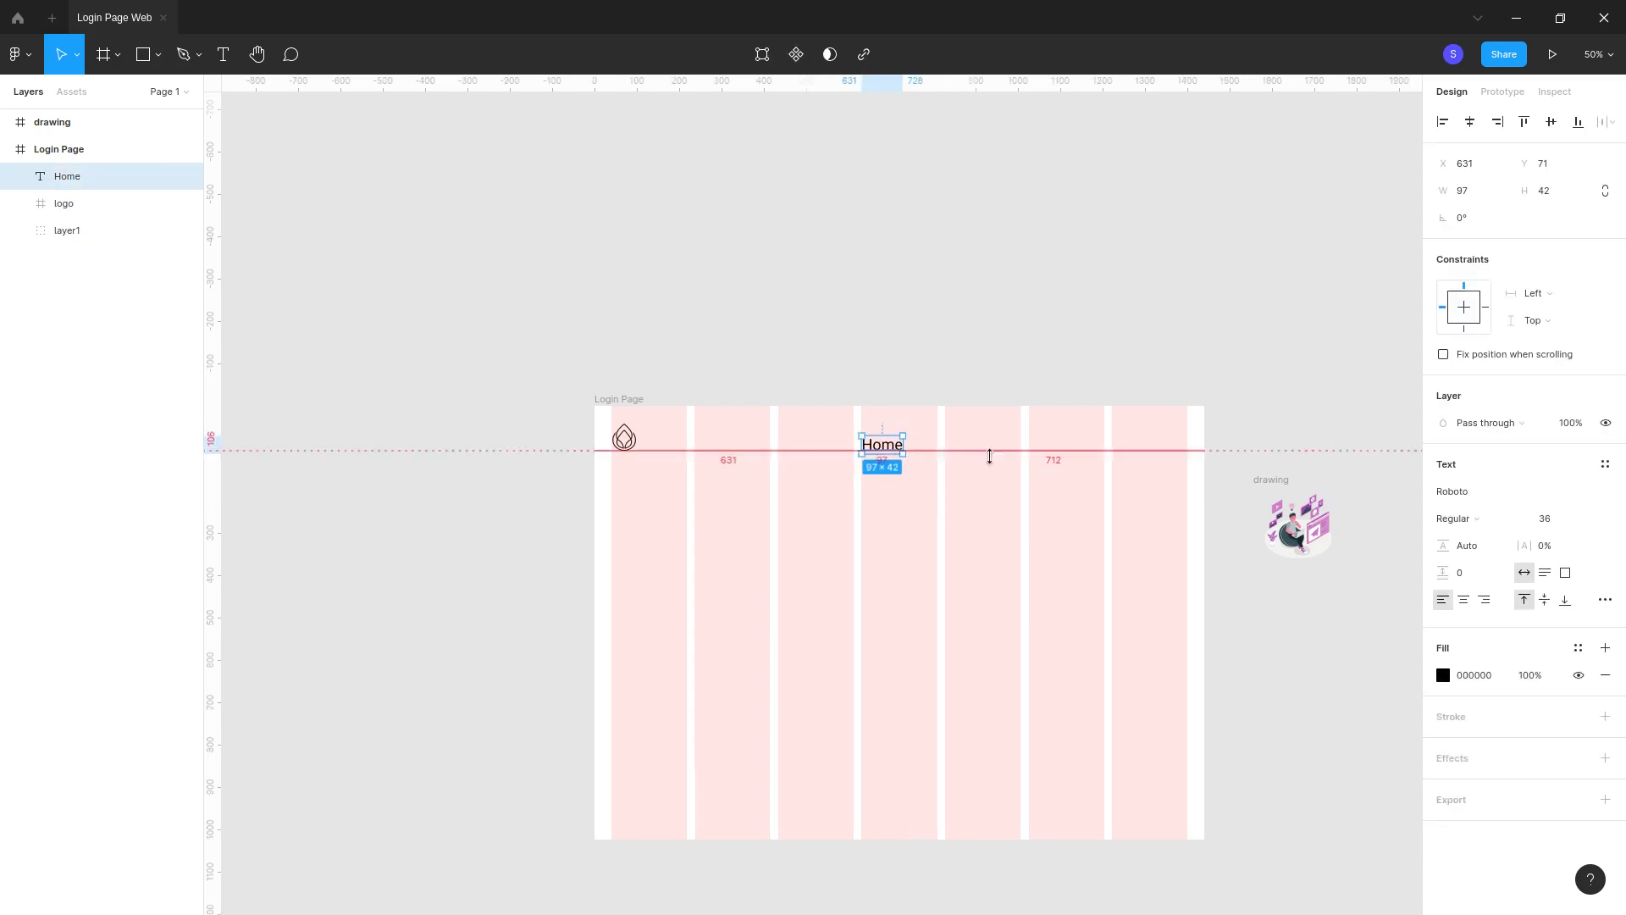
Step: Set the font size of the Home text in the header to 32
click(911, 450)
click(883, 447)
double_click(882, 446)
click(1550, 523)
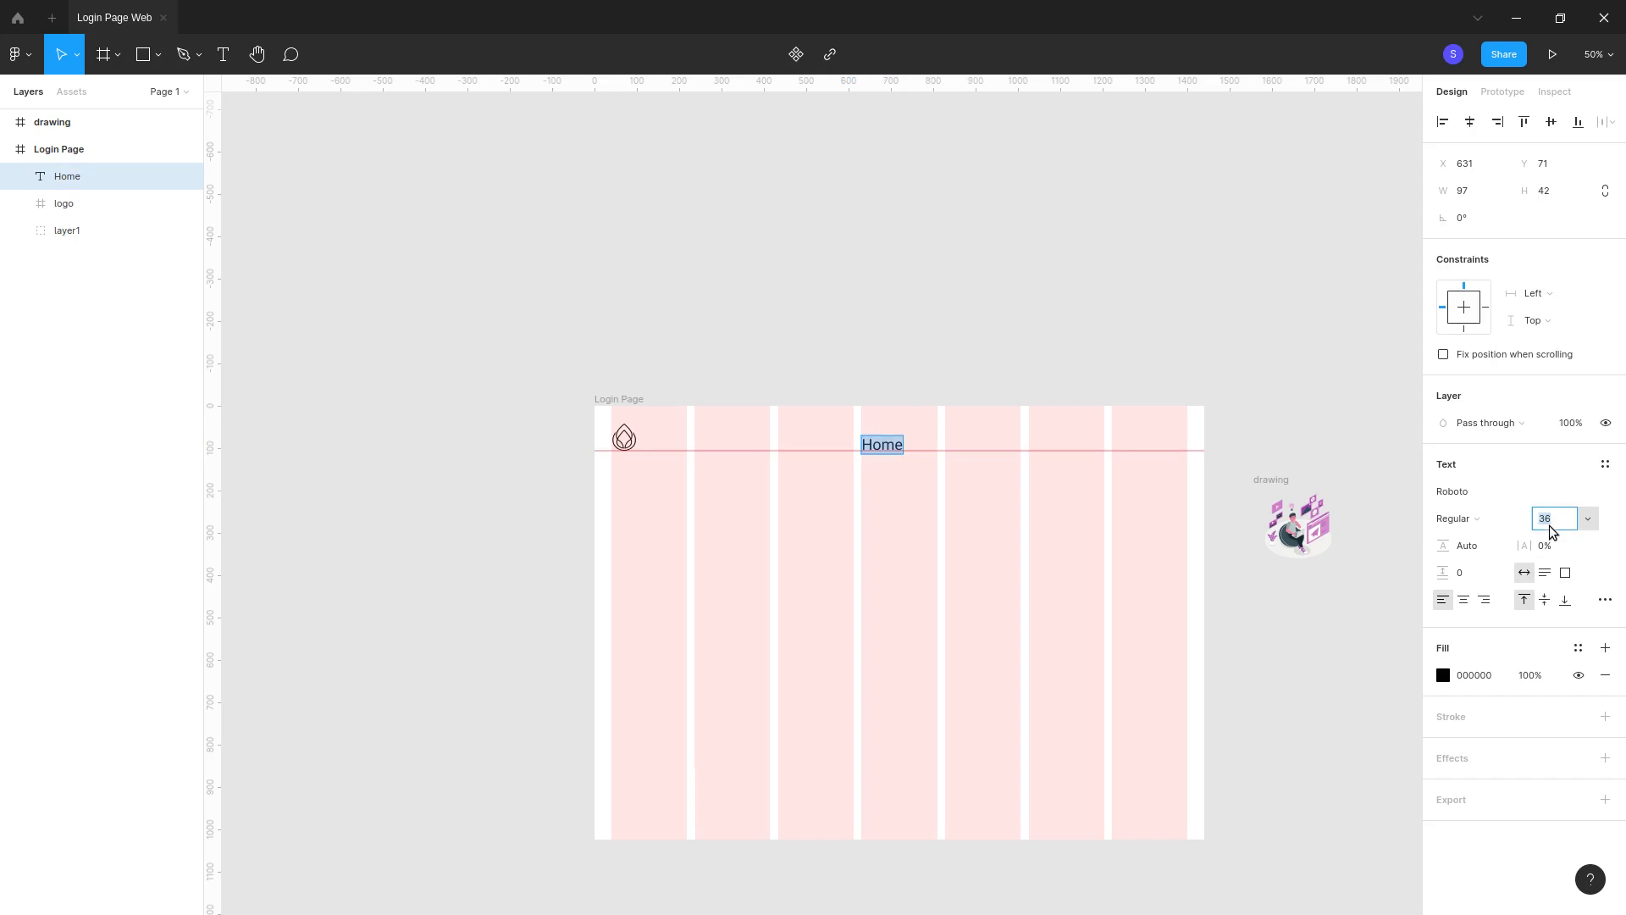
text(32)
key(Return)
key(Escape)
click(899, 499)
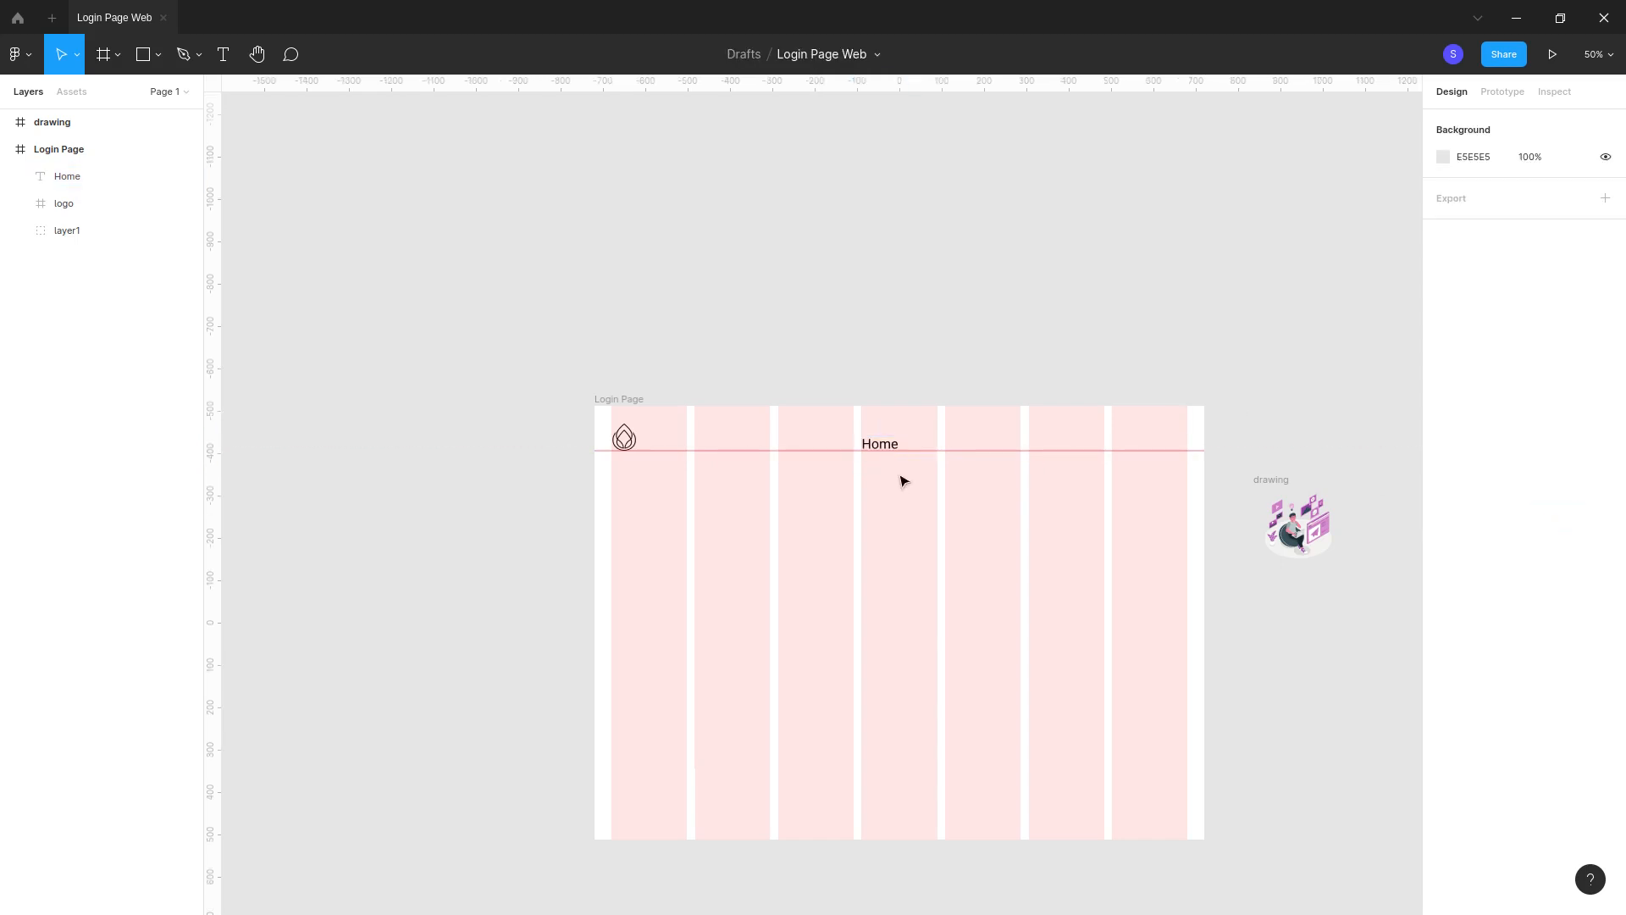
Step: Duplicate the Home text to the fifth column at X 829, Y 71, and change the copy to "About Us"
drag(882, 447, 961, 444)
double_click(960, 442)
text(A)
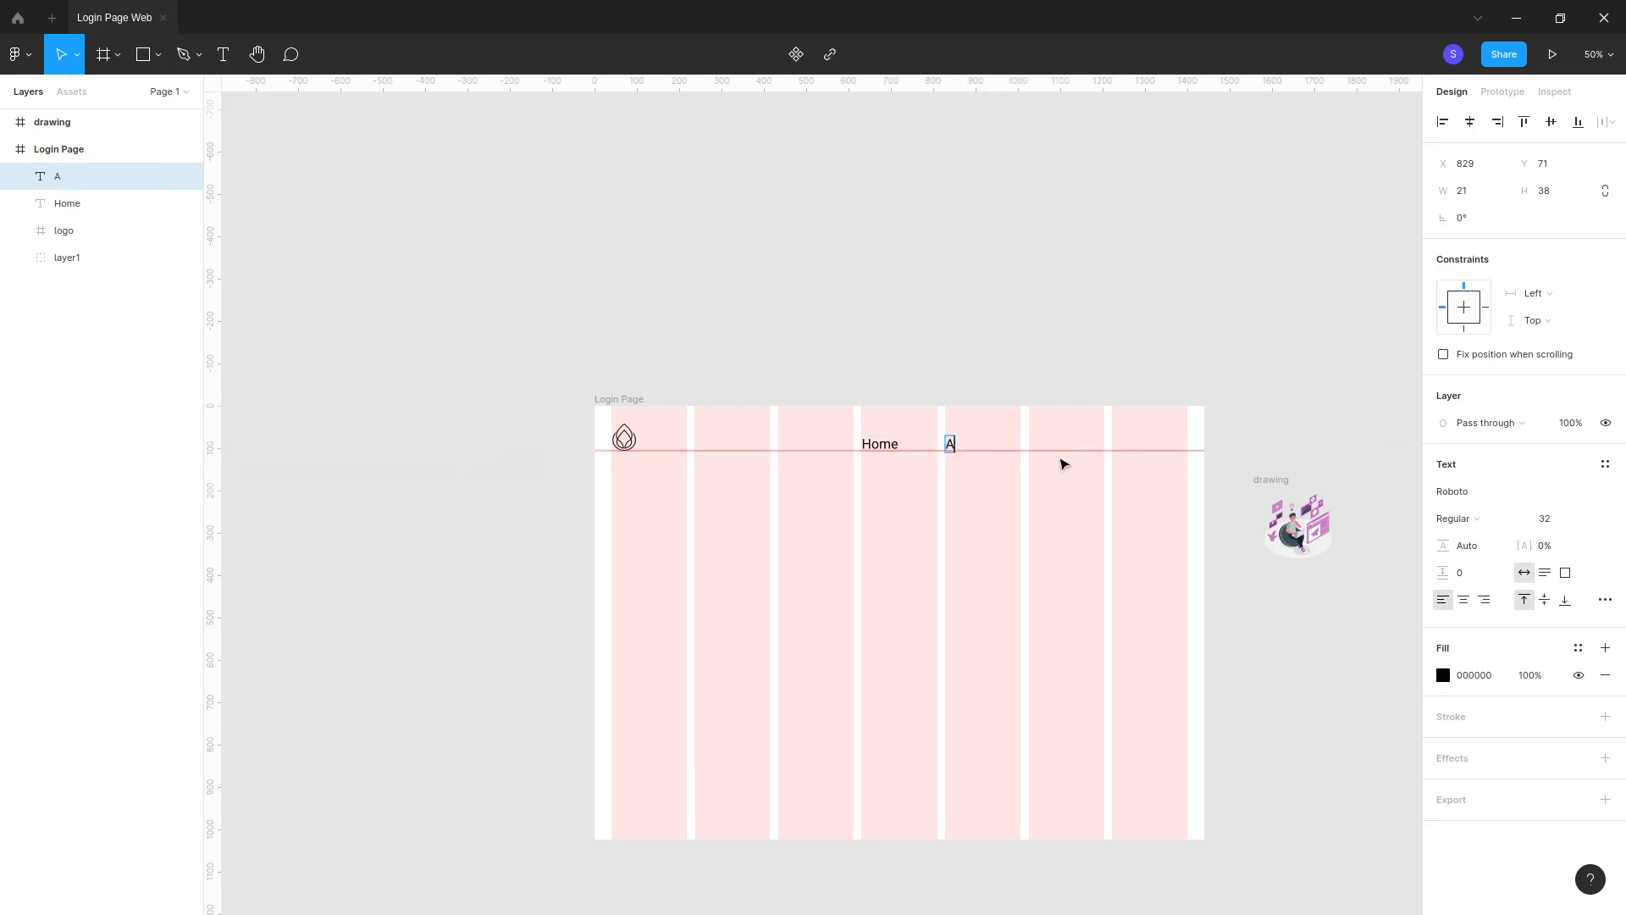
text(bout us)
key(BackSpace)
text(Us)
key(Escape)
Step: Duplicate About Us into the sixth and seventh columns at X 1026 and X 1223, and change the last copy to "Contact Us"
drag(1000, 442, 1136, 449)
double_click(1134, 445)
text(Contac)
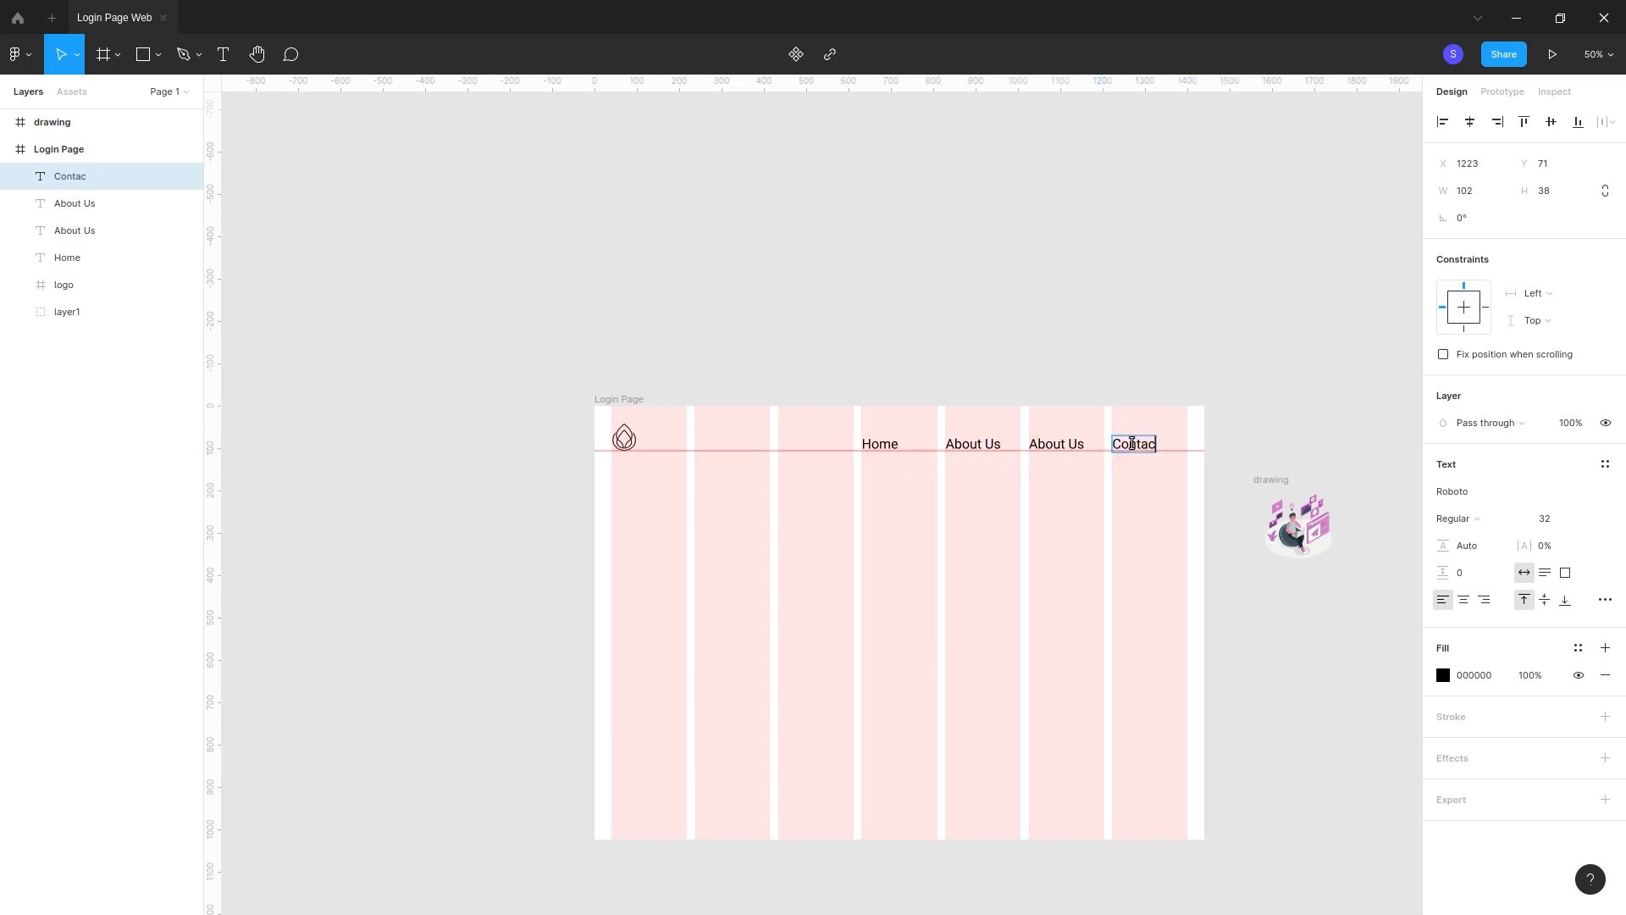
key(Escape)
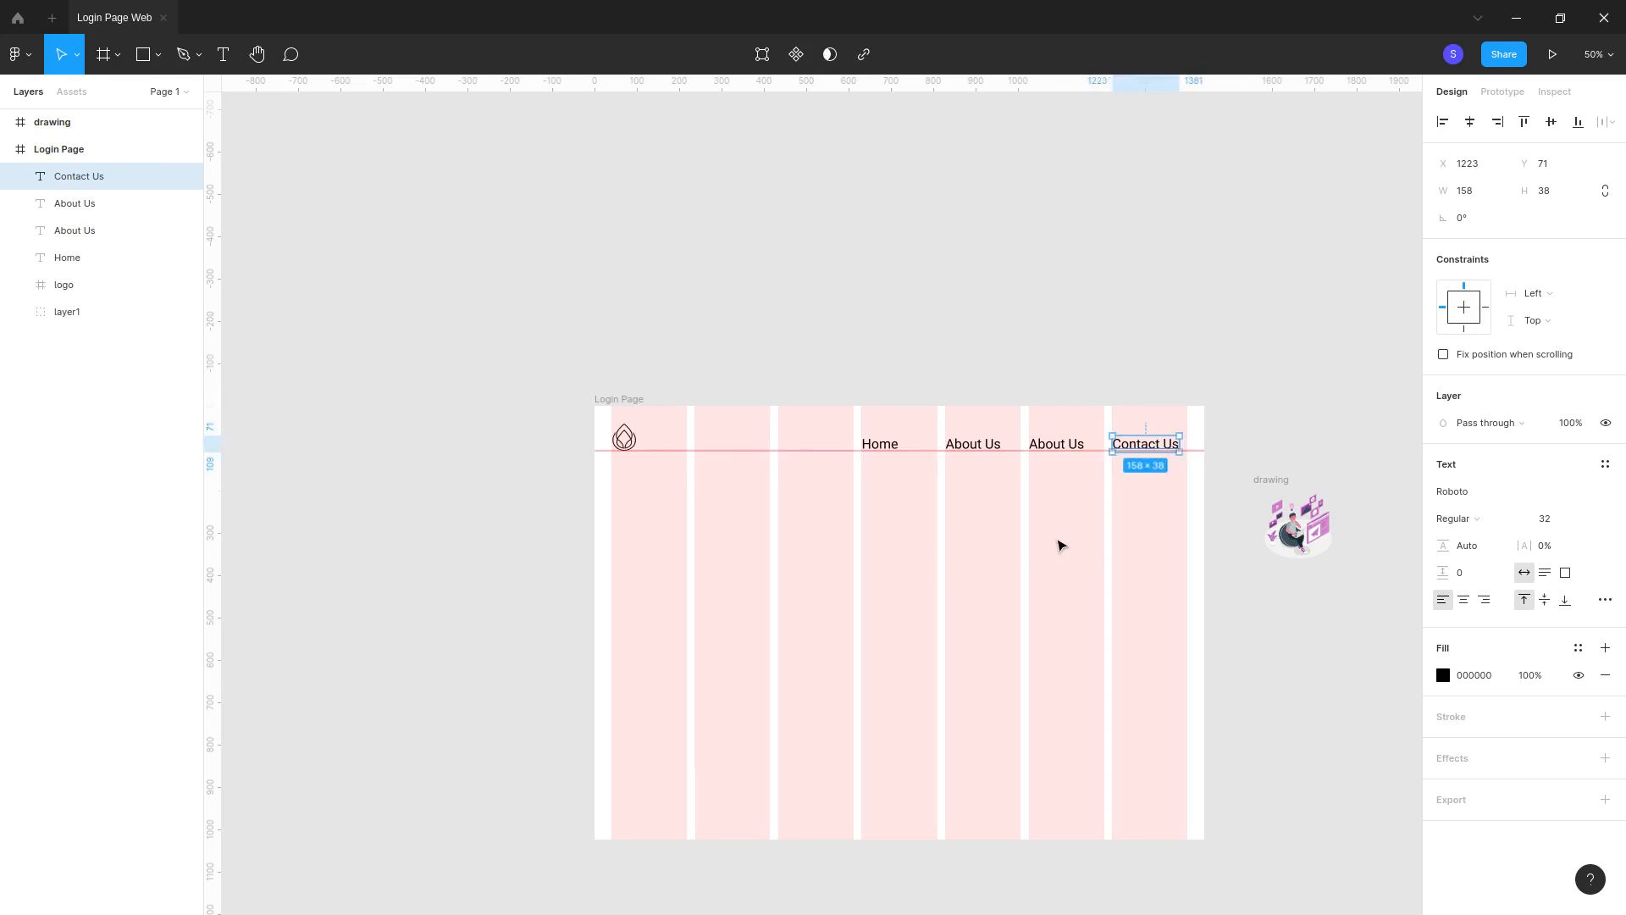
Step: Delete the extra About Us text in the sixth column of the header
click(1051, 444)
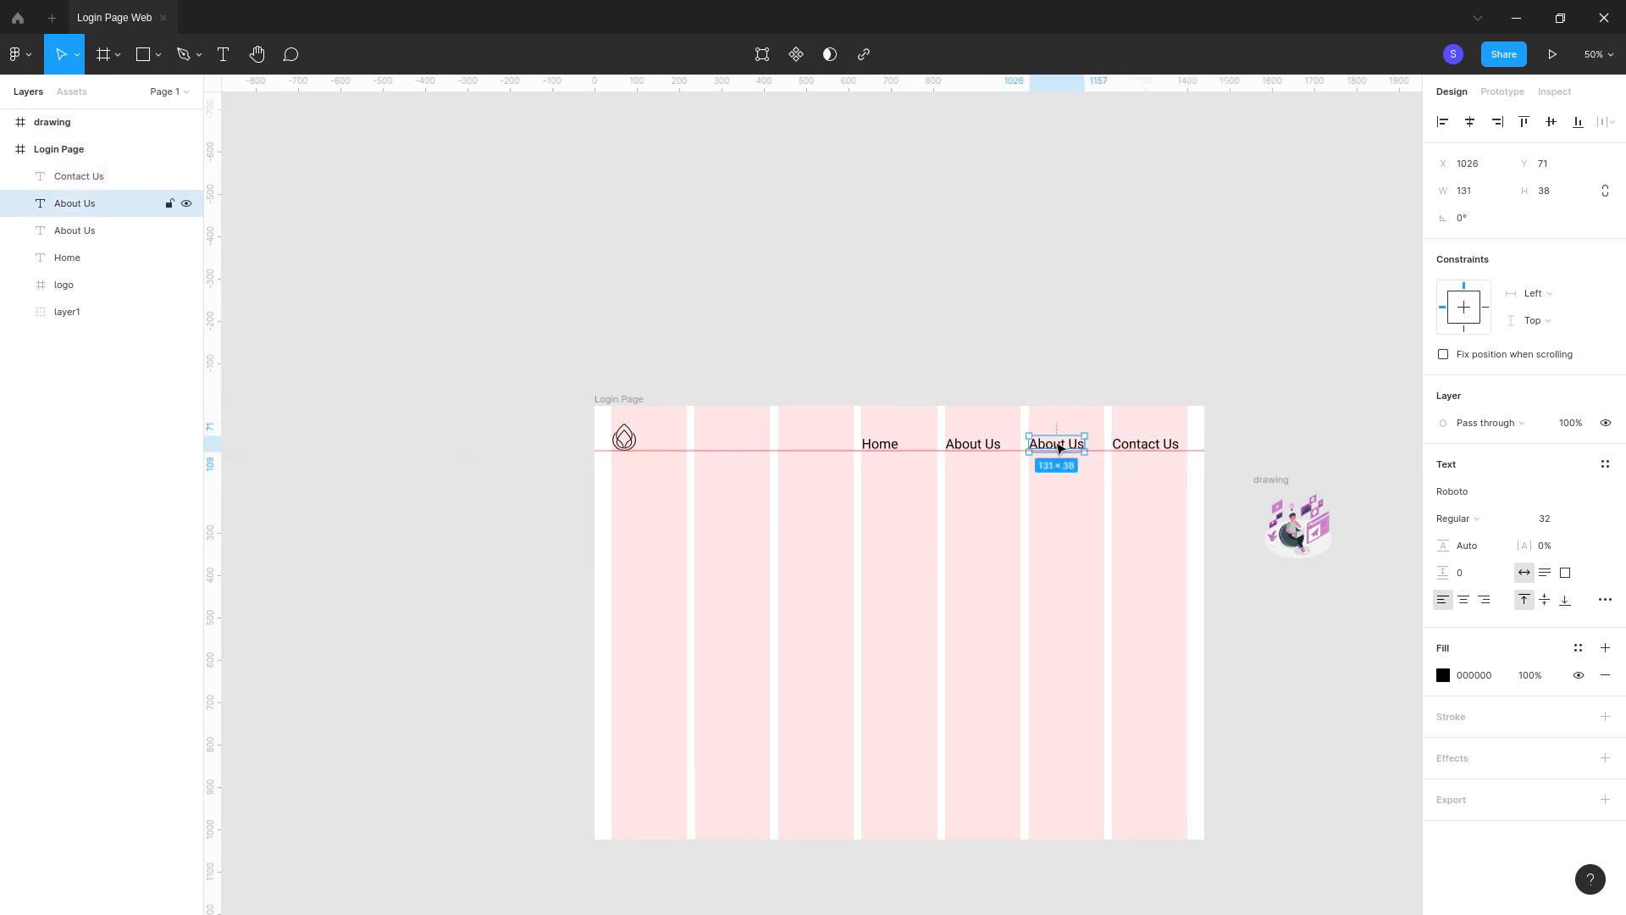
double_click(1060, 446)
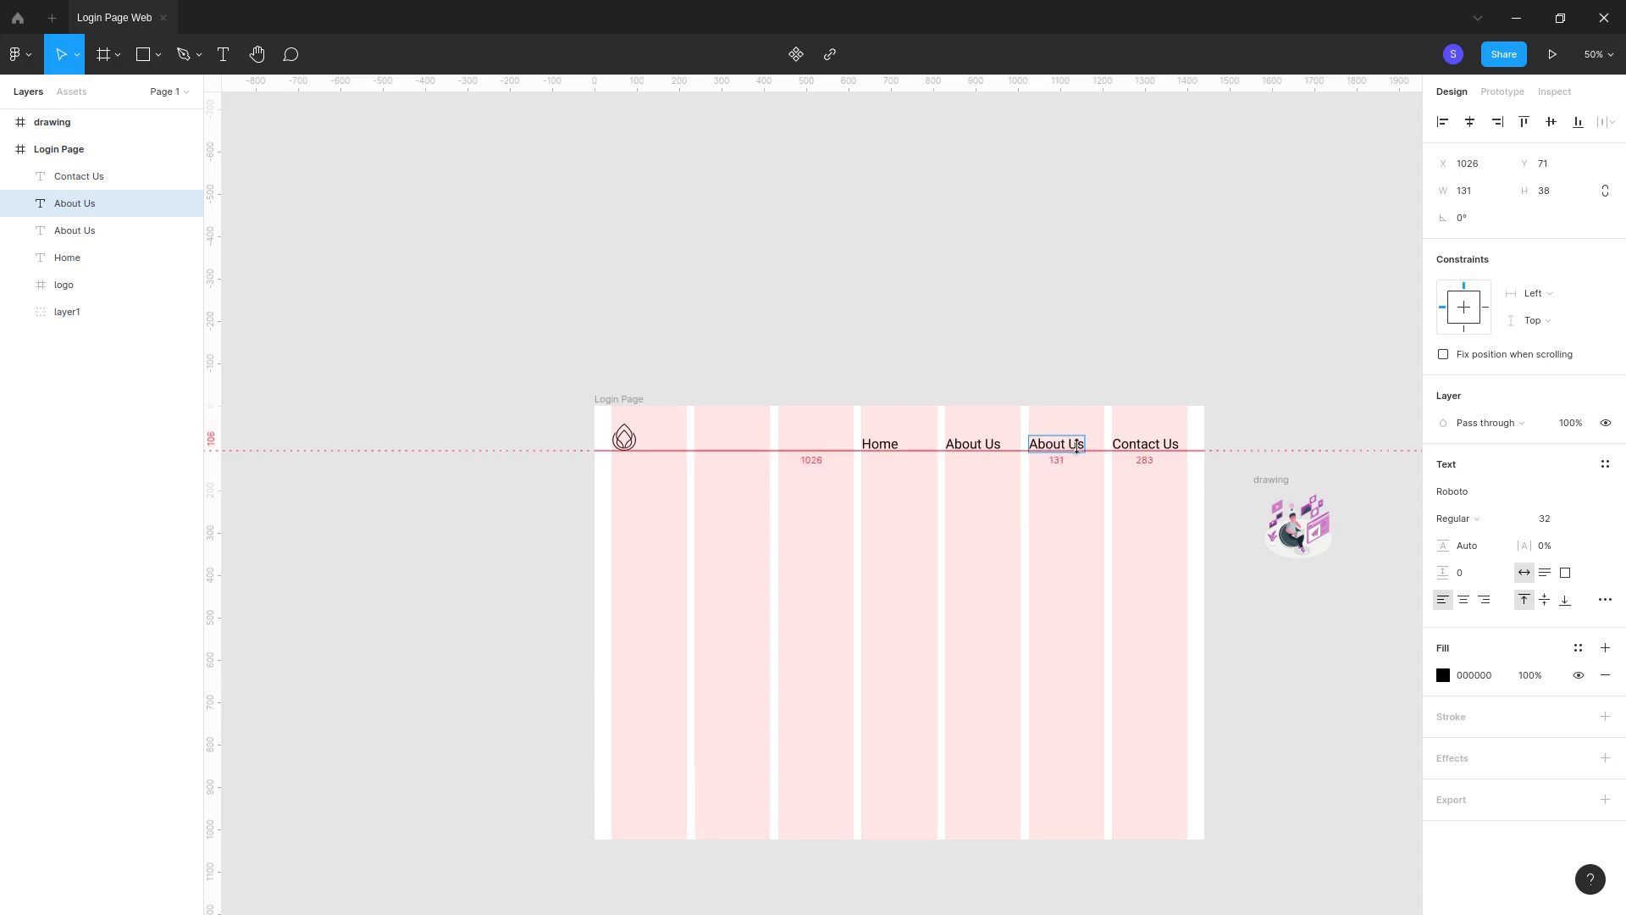
key(Delete)
key(Escape)
key(Escape)
click(1057, 447)
drag(1058, 447, 1058, 488)
right_click(1077, 491)
click(1050, 493)
key(Delete)
Step: Draw a rectangle of about 177 × 50 in the sixth header column at X 1026, Y 56, resting on the horizontal guide
click(141, 54)
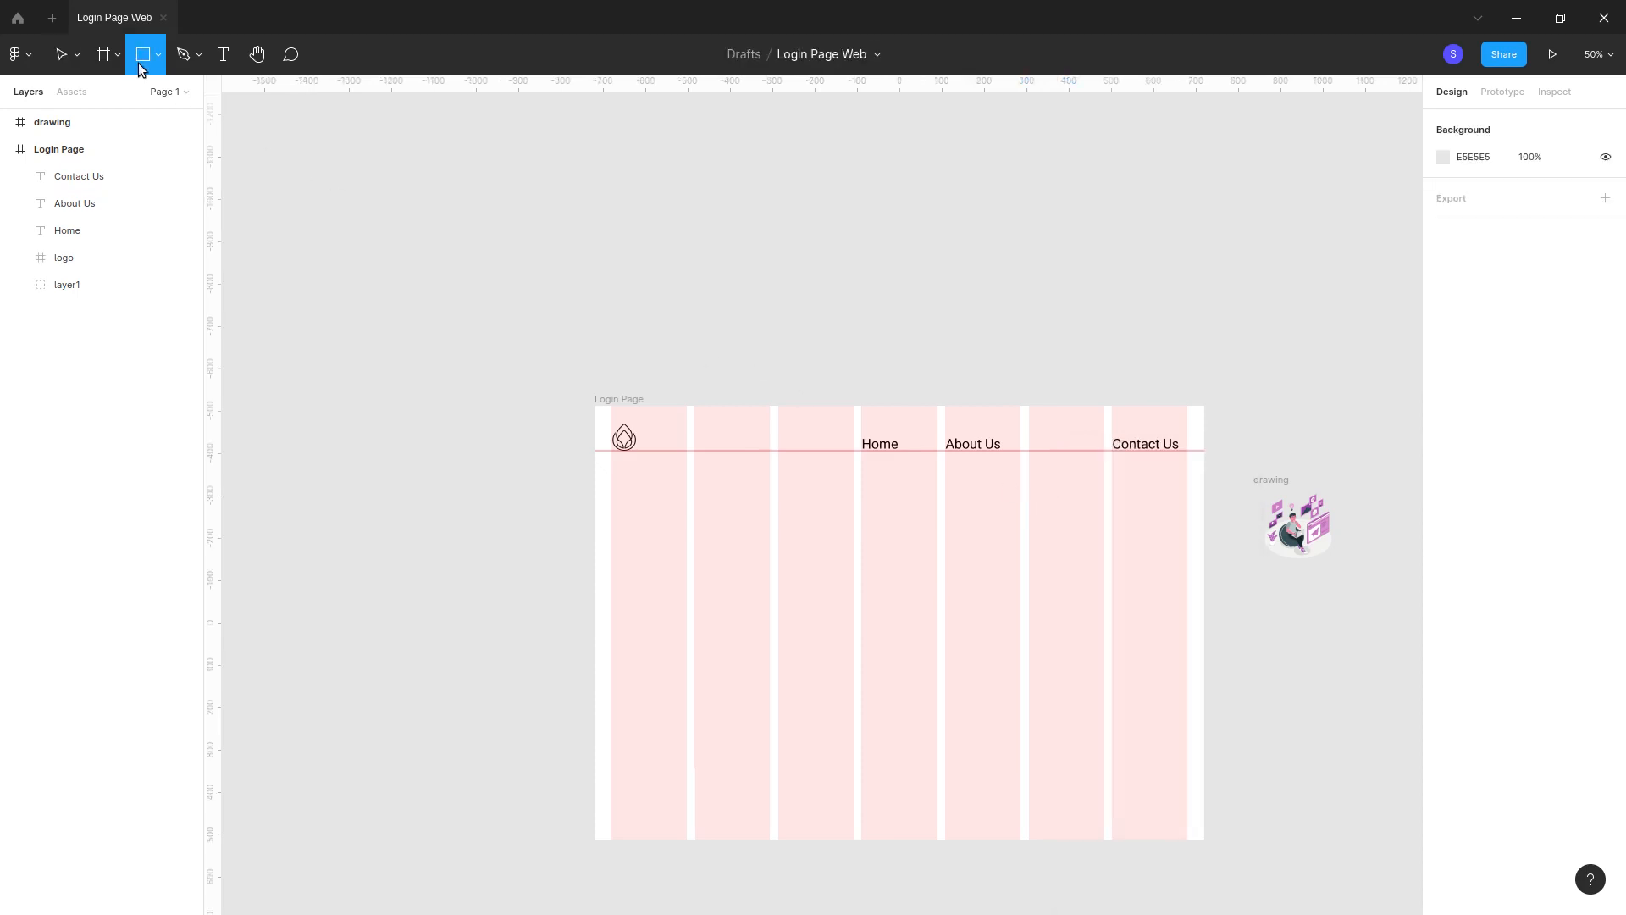
drag(1030, 432, 1106, 455)
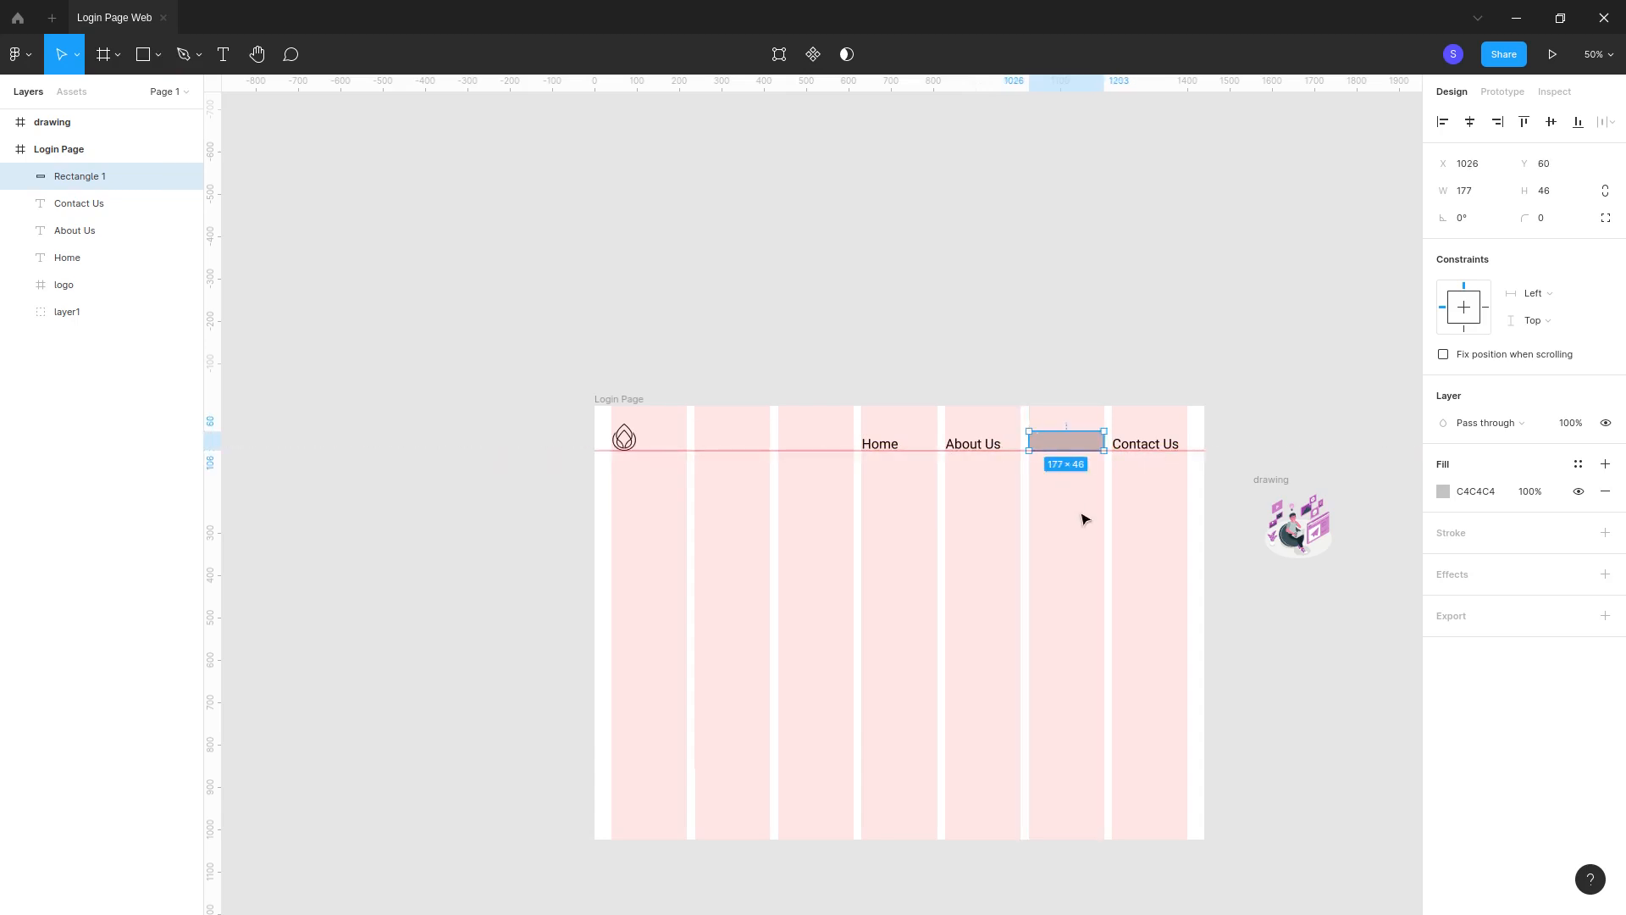
drag(1065, 424, 1063, 428)
Step: Move the illustration and its drawing frame into the Login Page frame, and hide the frame's 7-column grid
click(1129, 533)
mouse_move(1309, 532)
mouse_down()
mouse_move(1043, 597)
mouse_move(728, 569)
mouse_up()
click(84, 123)
drag(85, 164, 85, 166)
click(60, 126)
click(1579, 409)
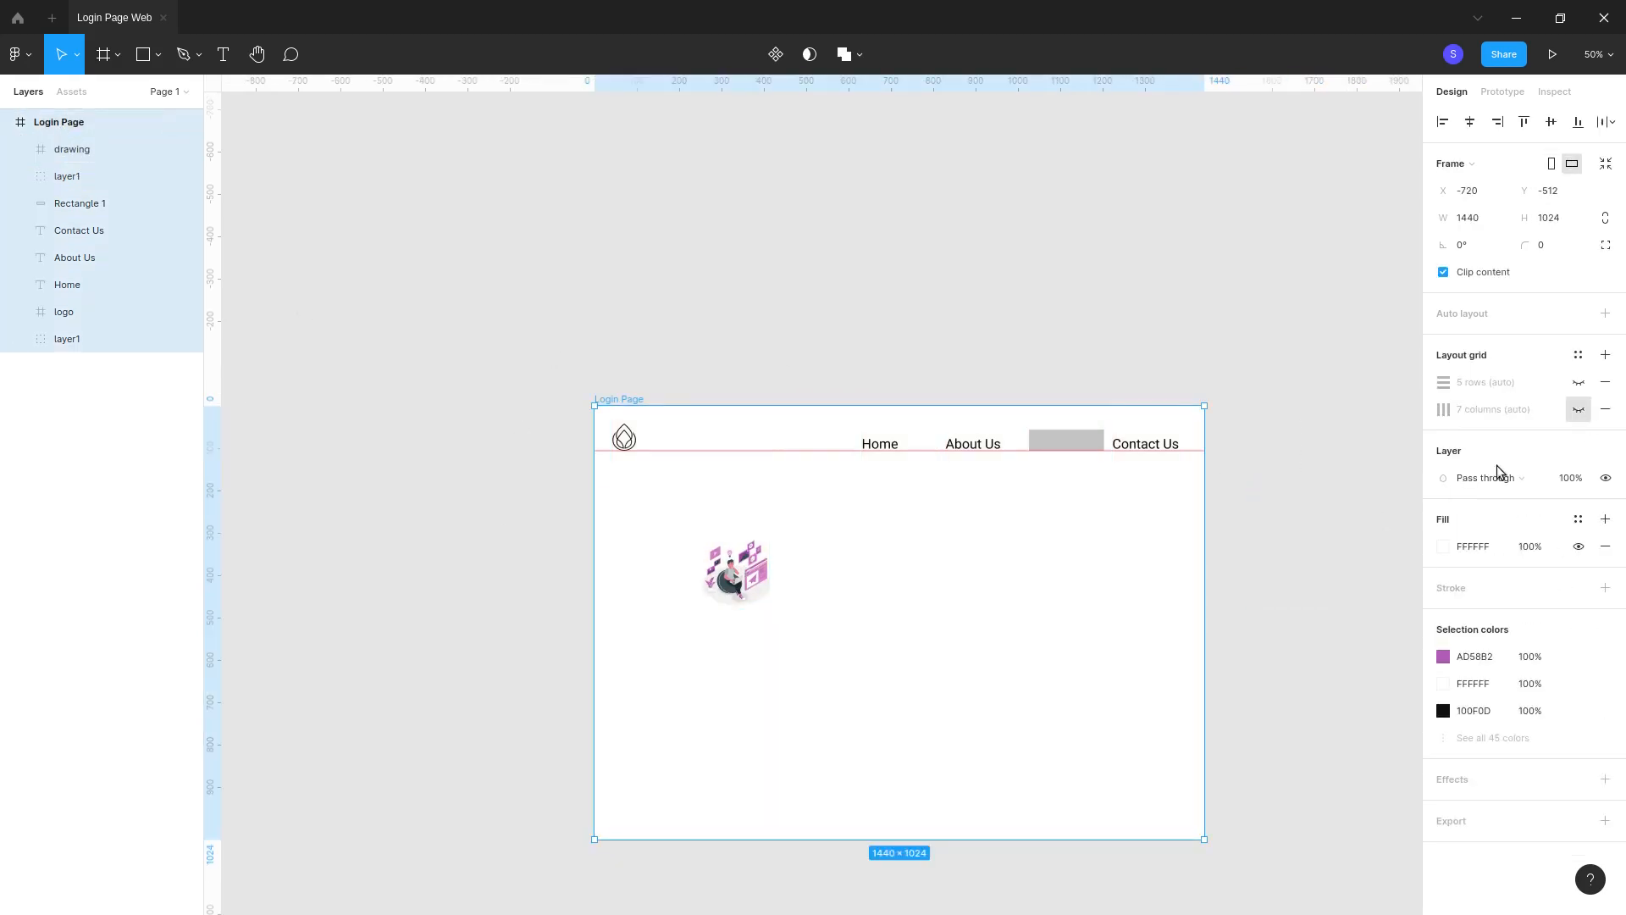
Step: Enlarge the illustration to about 513 × 493 and move it near the frame's left edge at about X 47, Y 266
click(730, 586)
drag(771, 606, 919, 707)
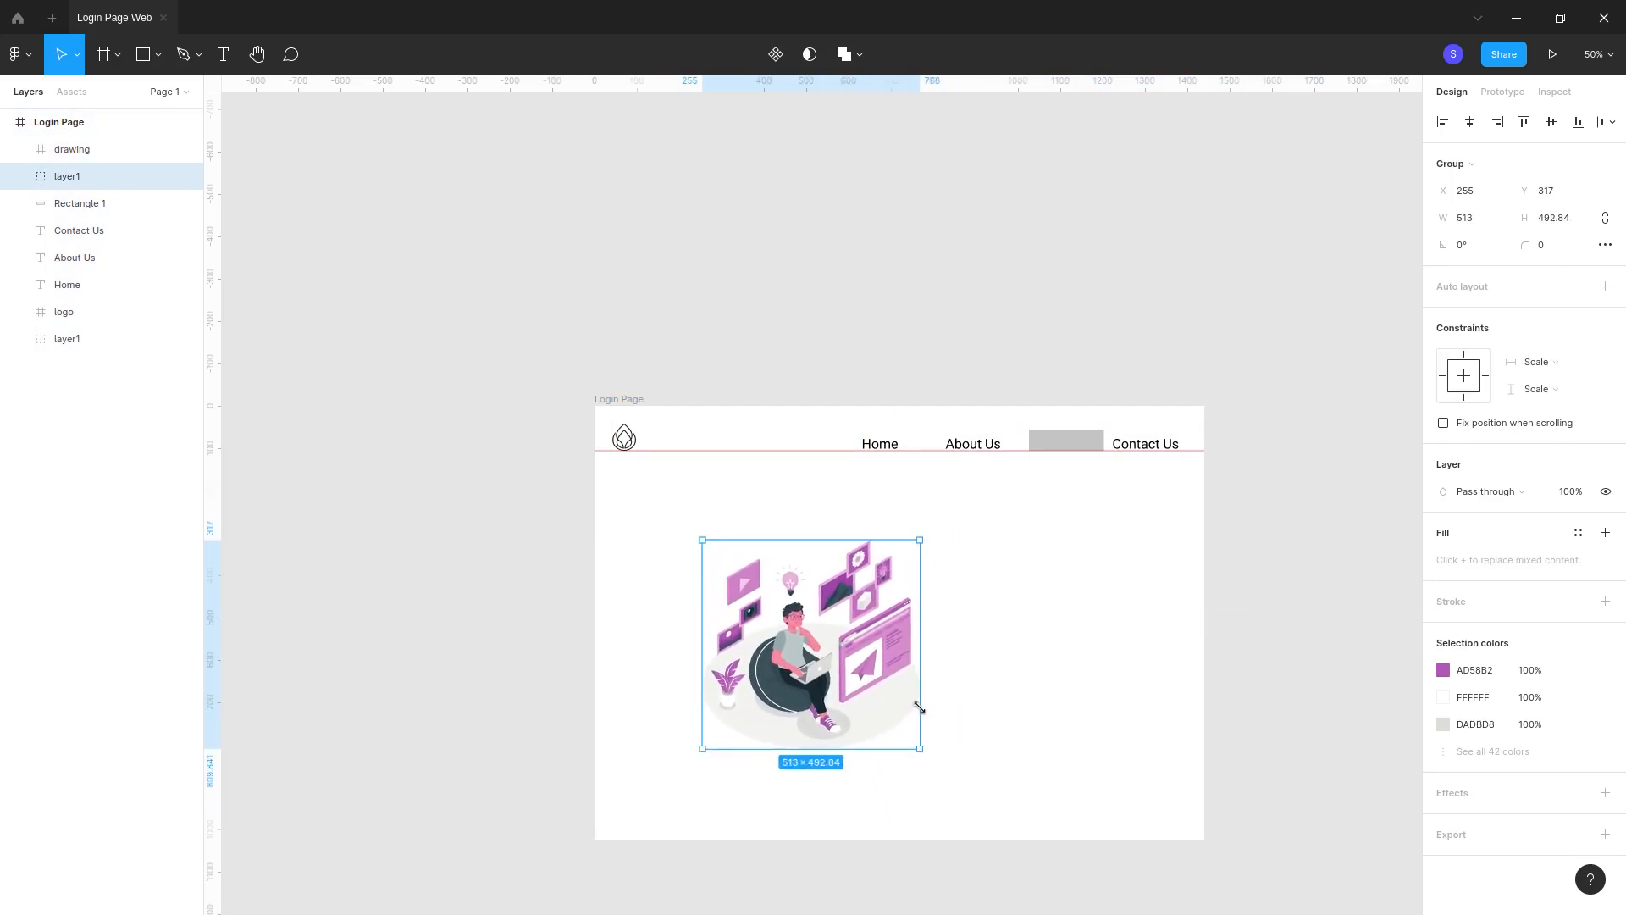
drag(830, 663, 746, 642)
click(936, 671)
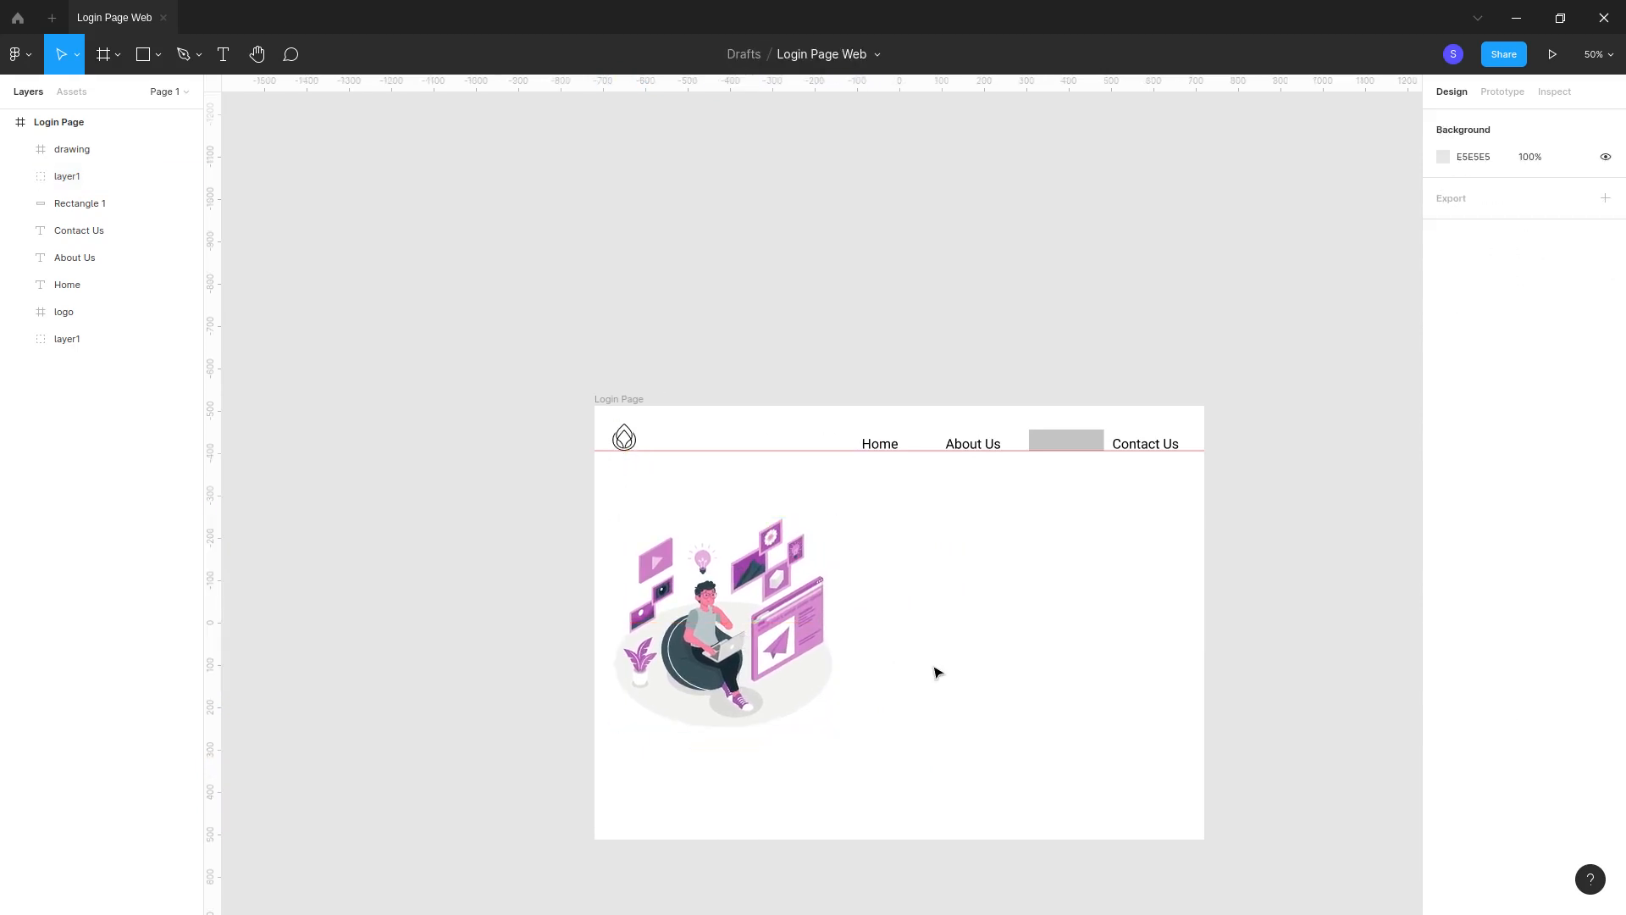
Step: Add a vertical guide across the Login Page frame at the logo's left edge
key(shift+0)
drag(217, 440, 412, 457)
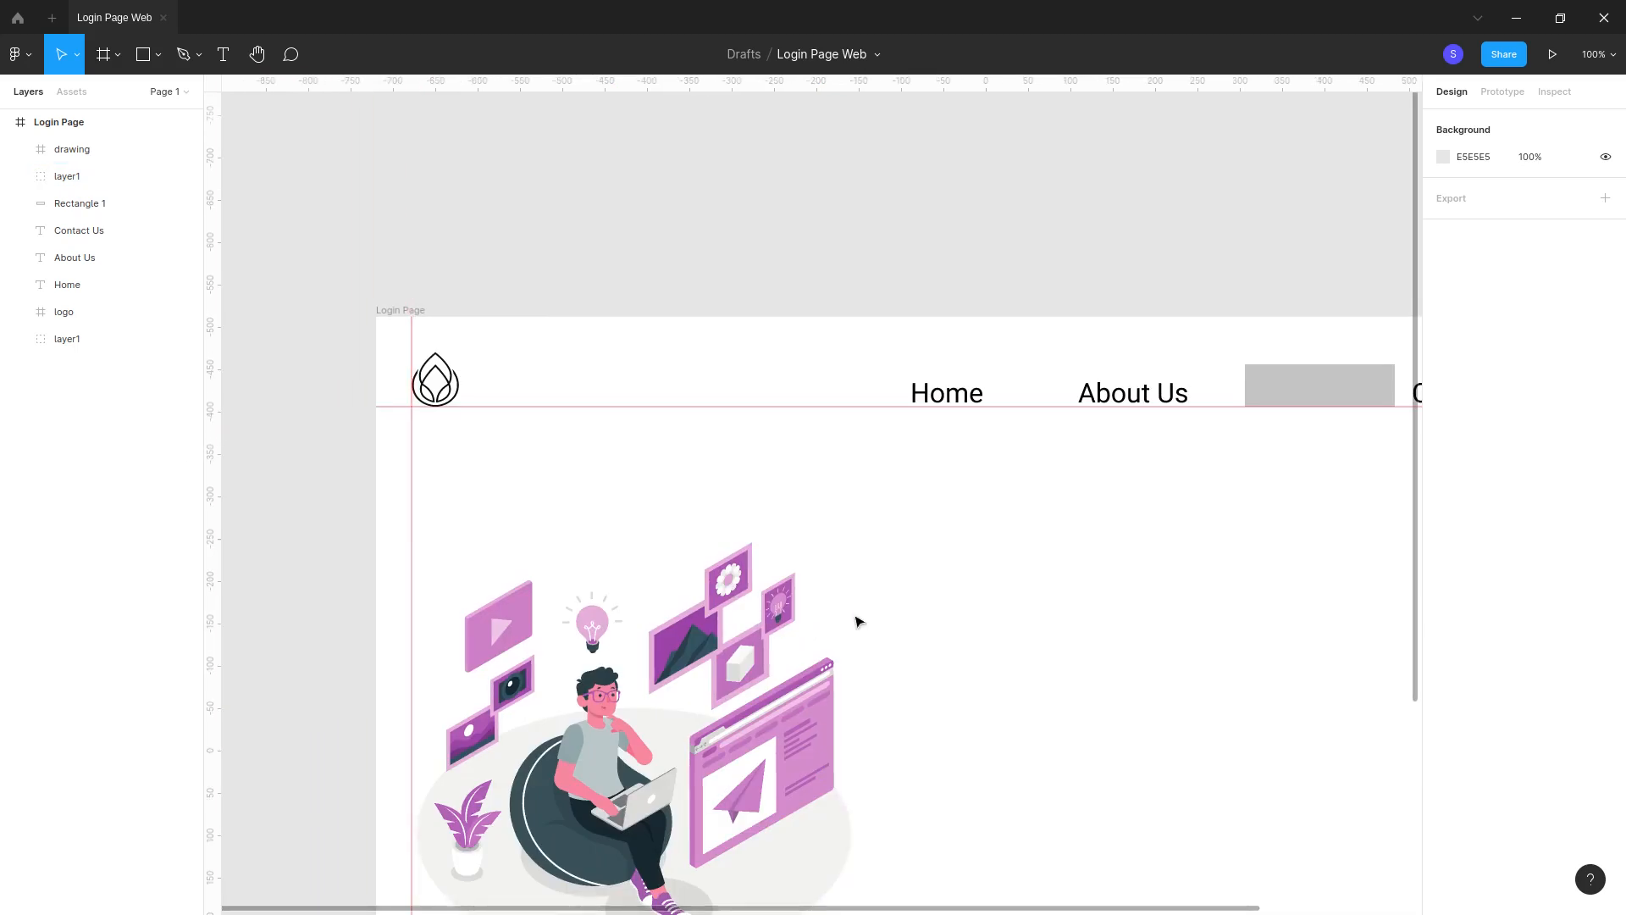
key(minus)
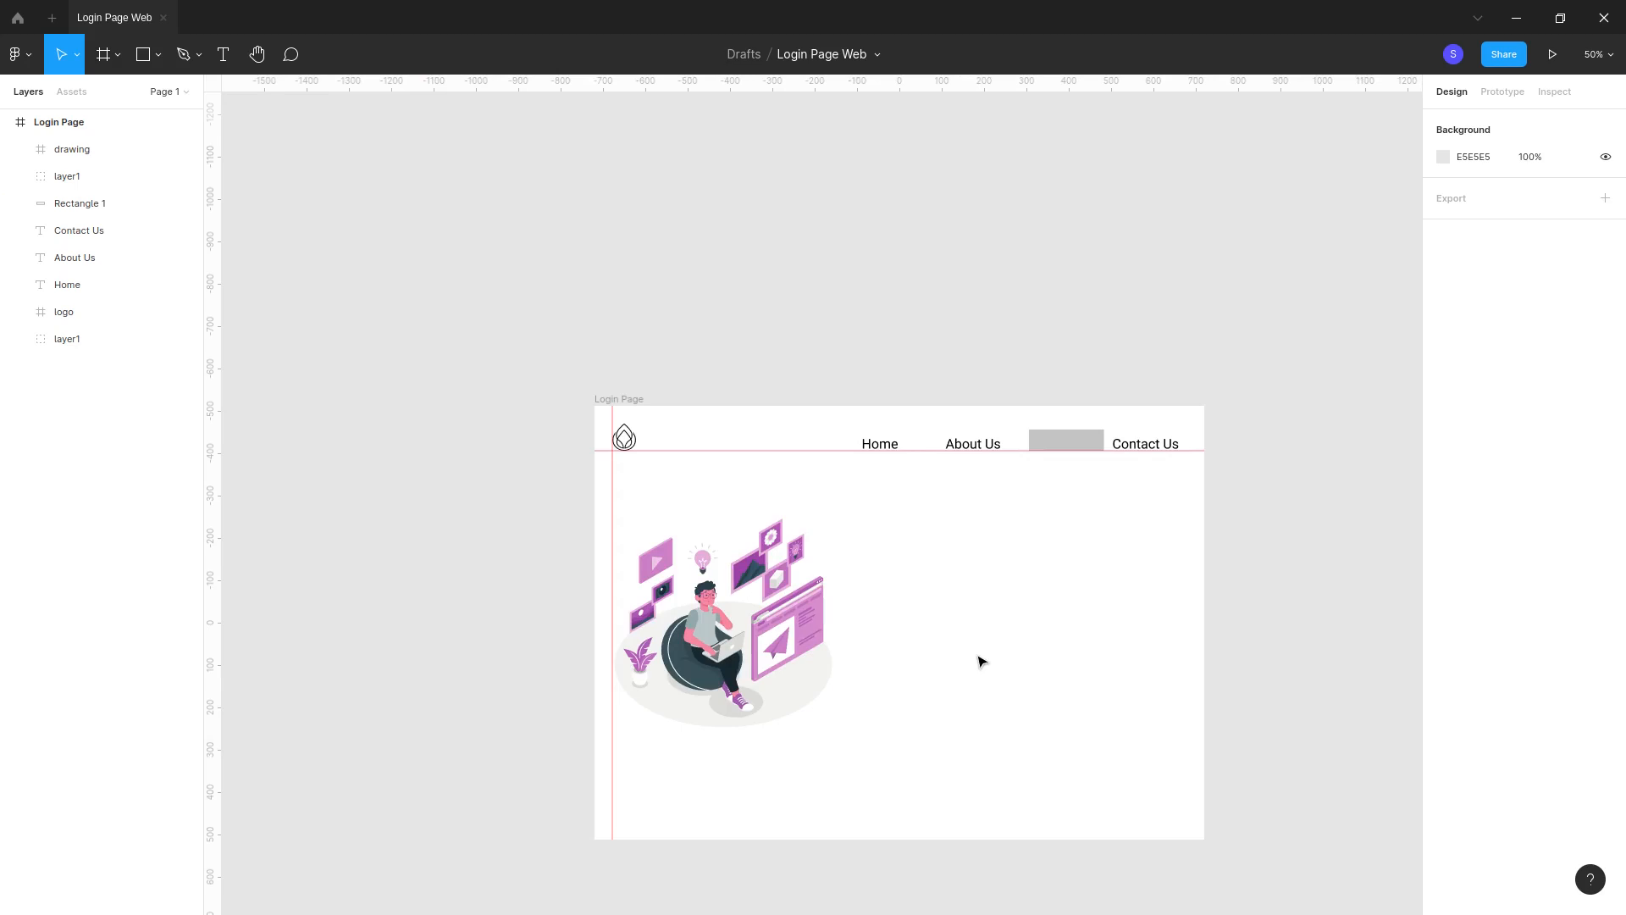
Step: Enlarge the illustration slightly beside the vertical guide, keeping its proportions
click(726, 648)
drag(745, 647, 744, 648)
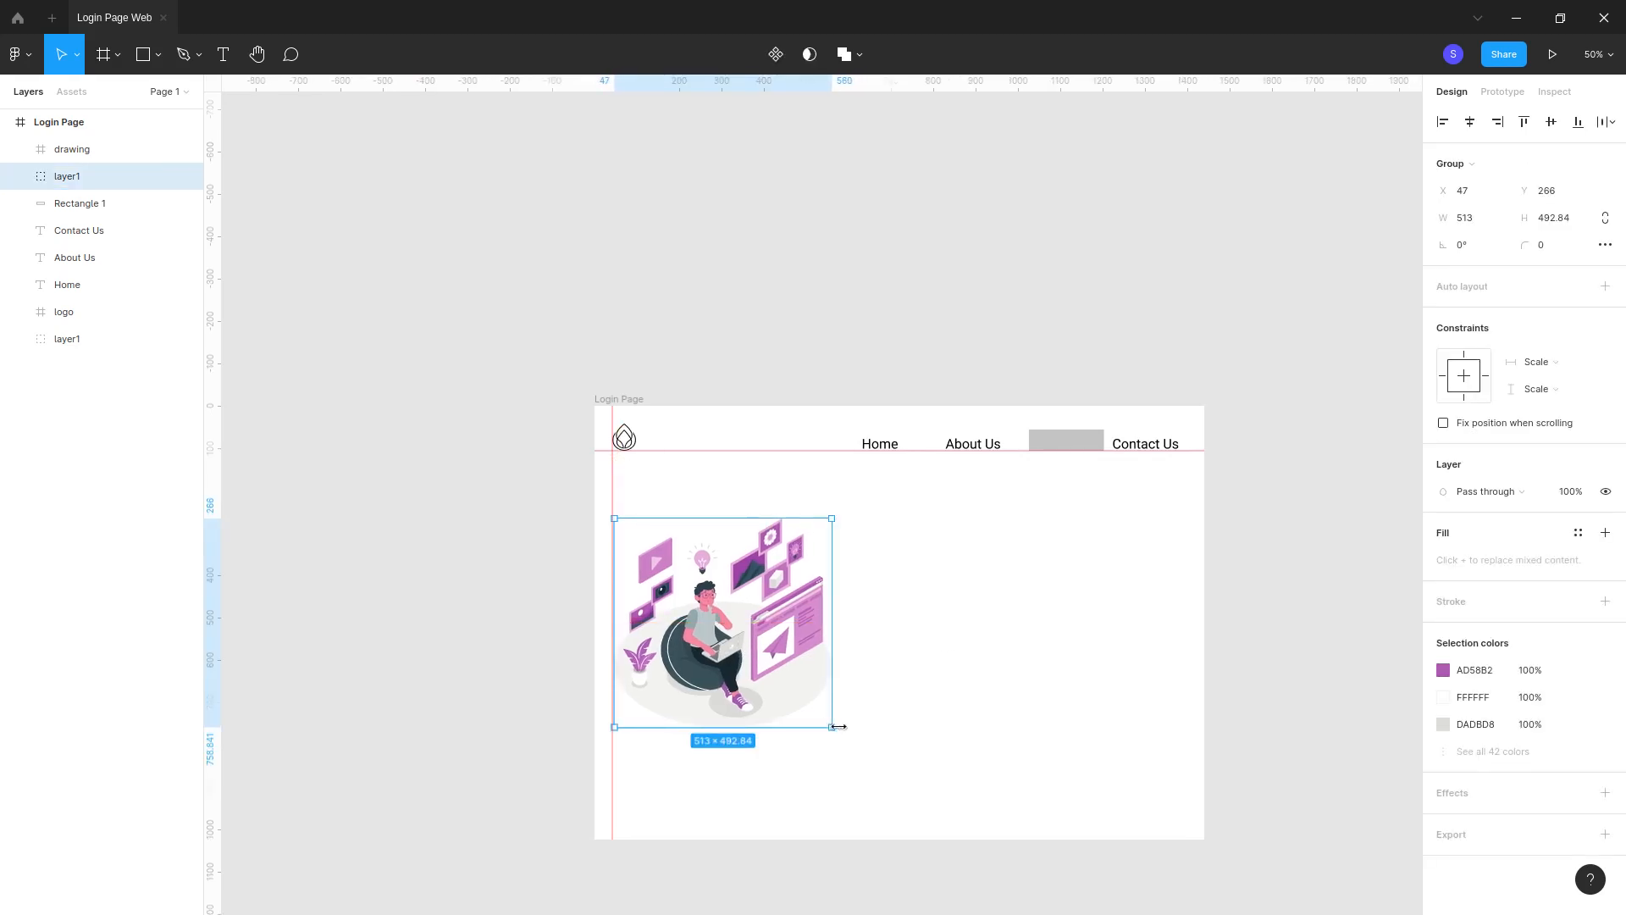
drag(838, 726, 861, 744)
click(970, 730)
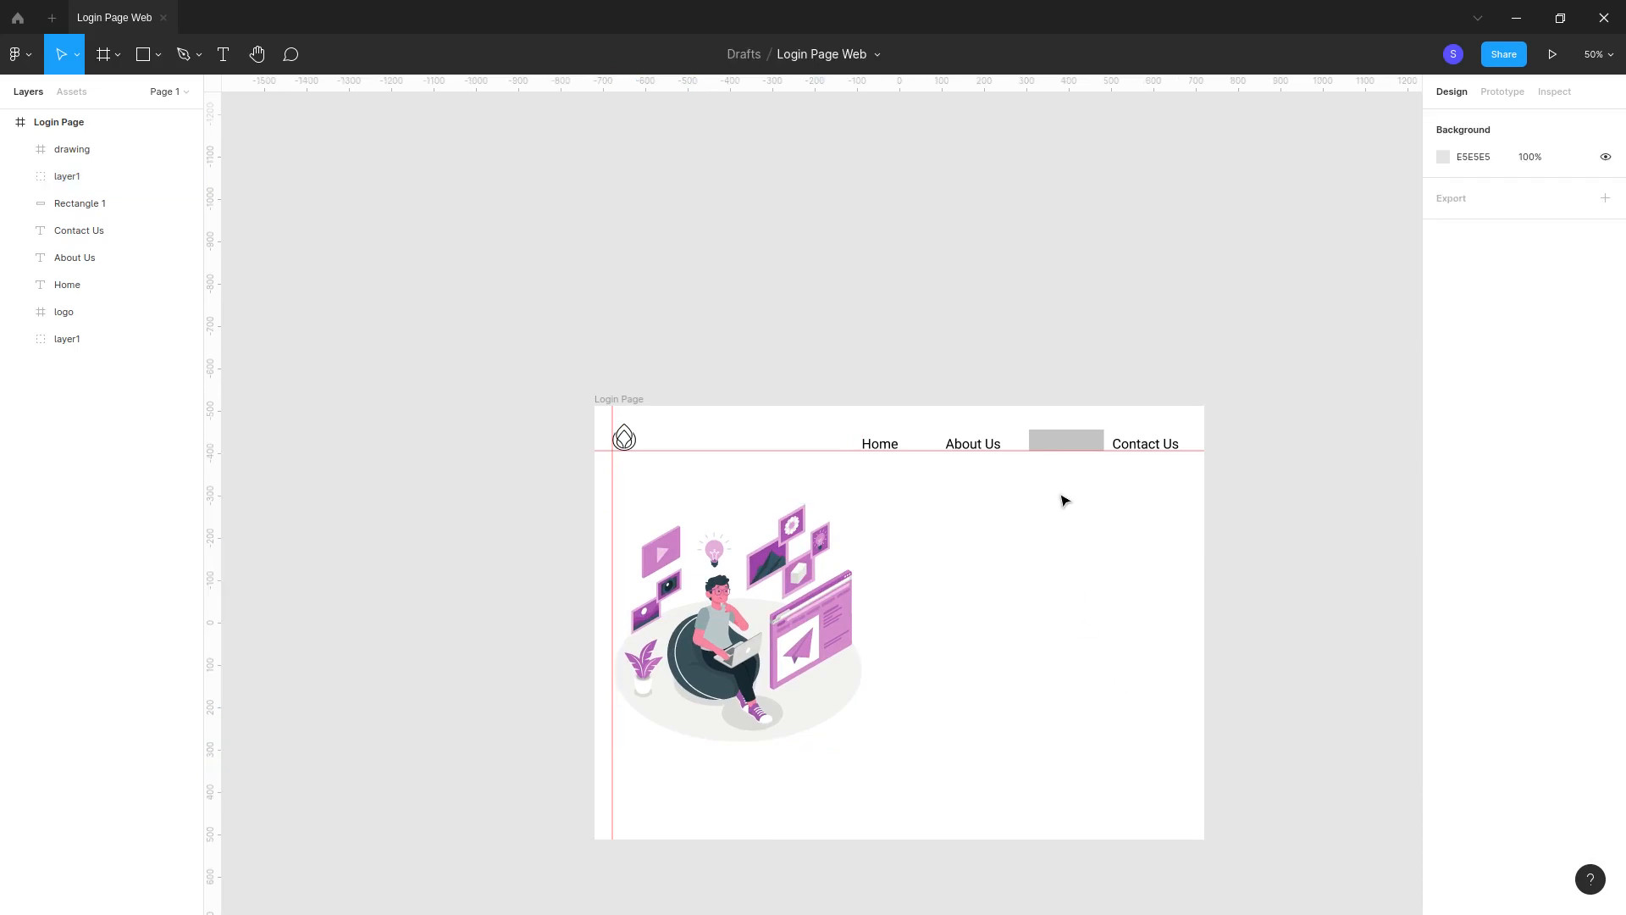
Step: Give the header rectangle a corner radius of 10 and a light pink F6B1EE fill, lightened from a colour sampled in the illustration
click(1061, 446)
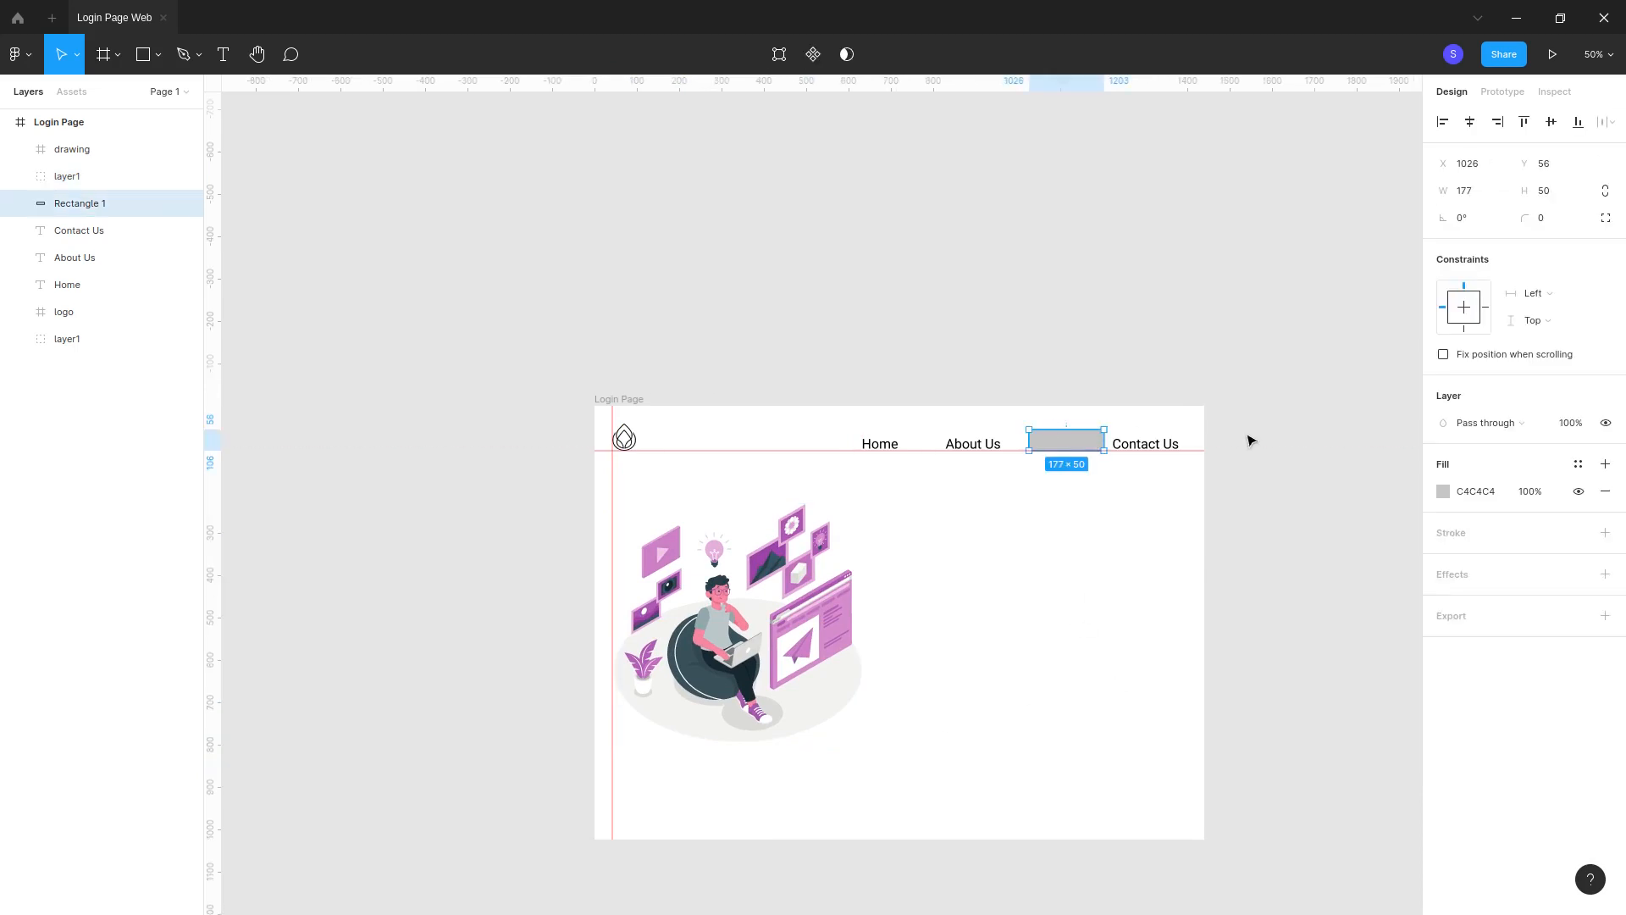
drag(1525, 216, 34, 219)
click(1443, 491)
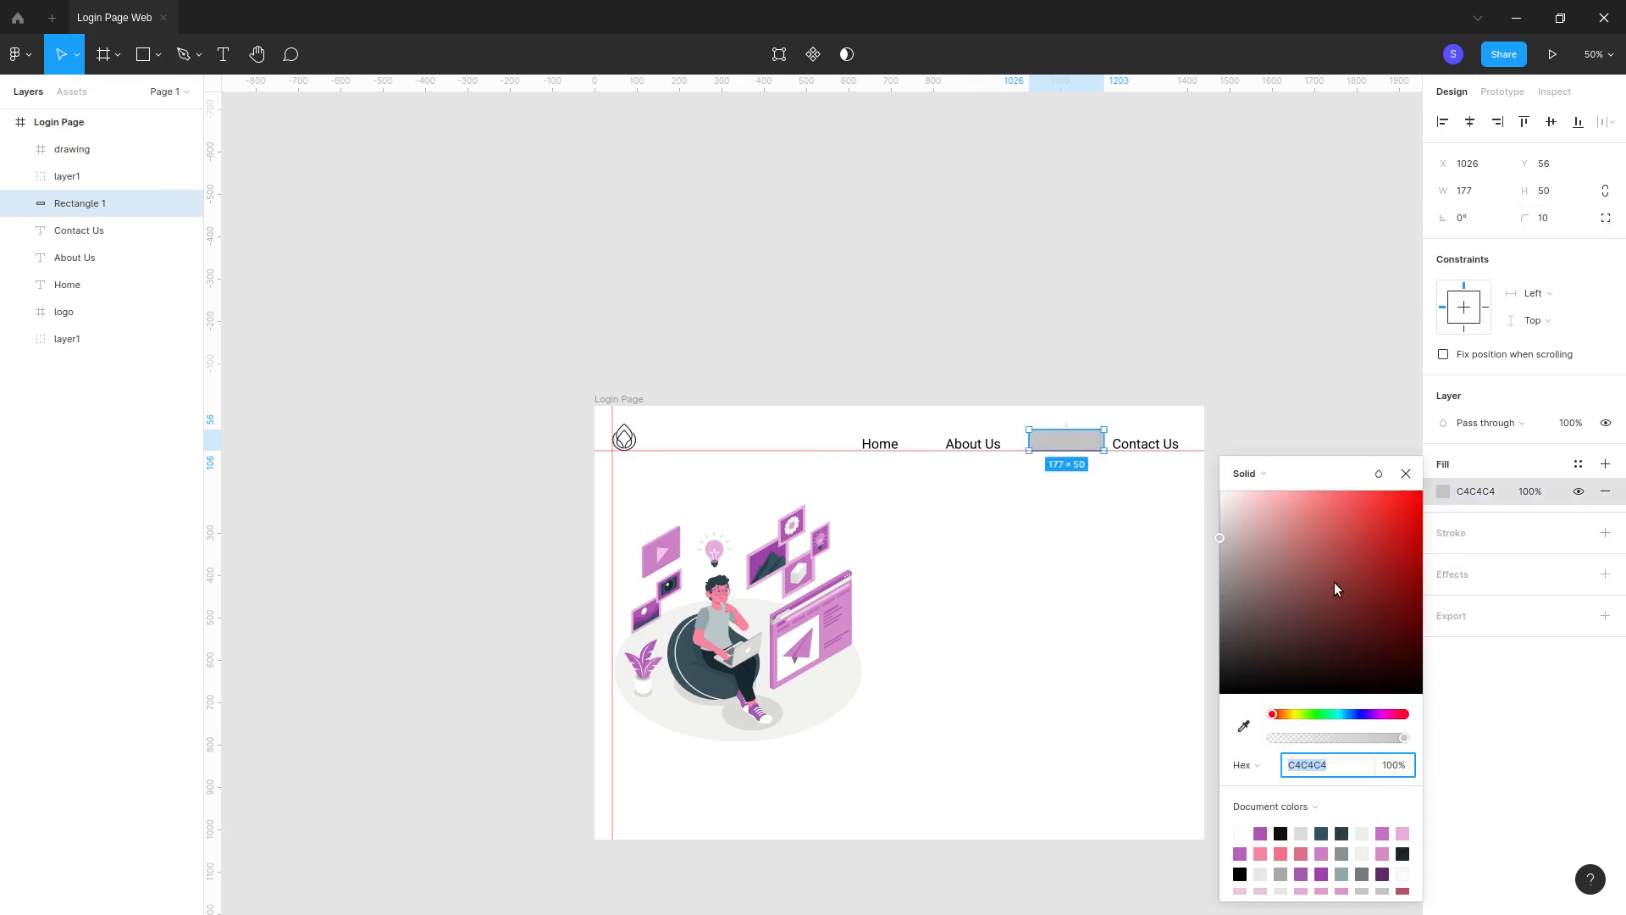
click(1243, 726)
click(849, 595)
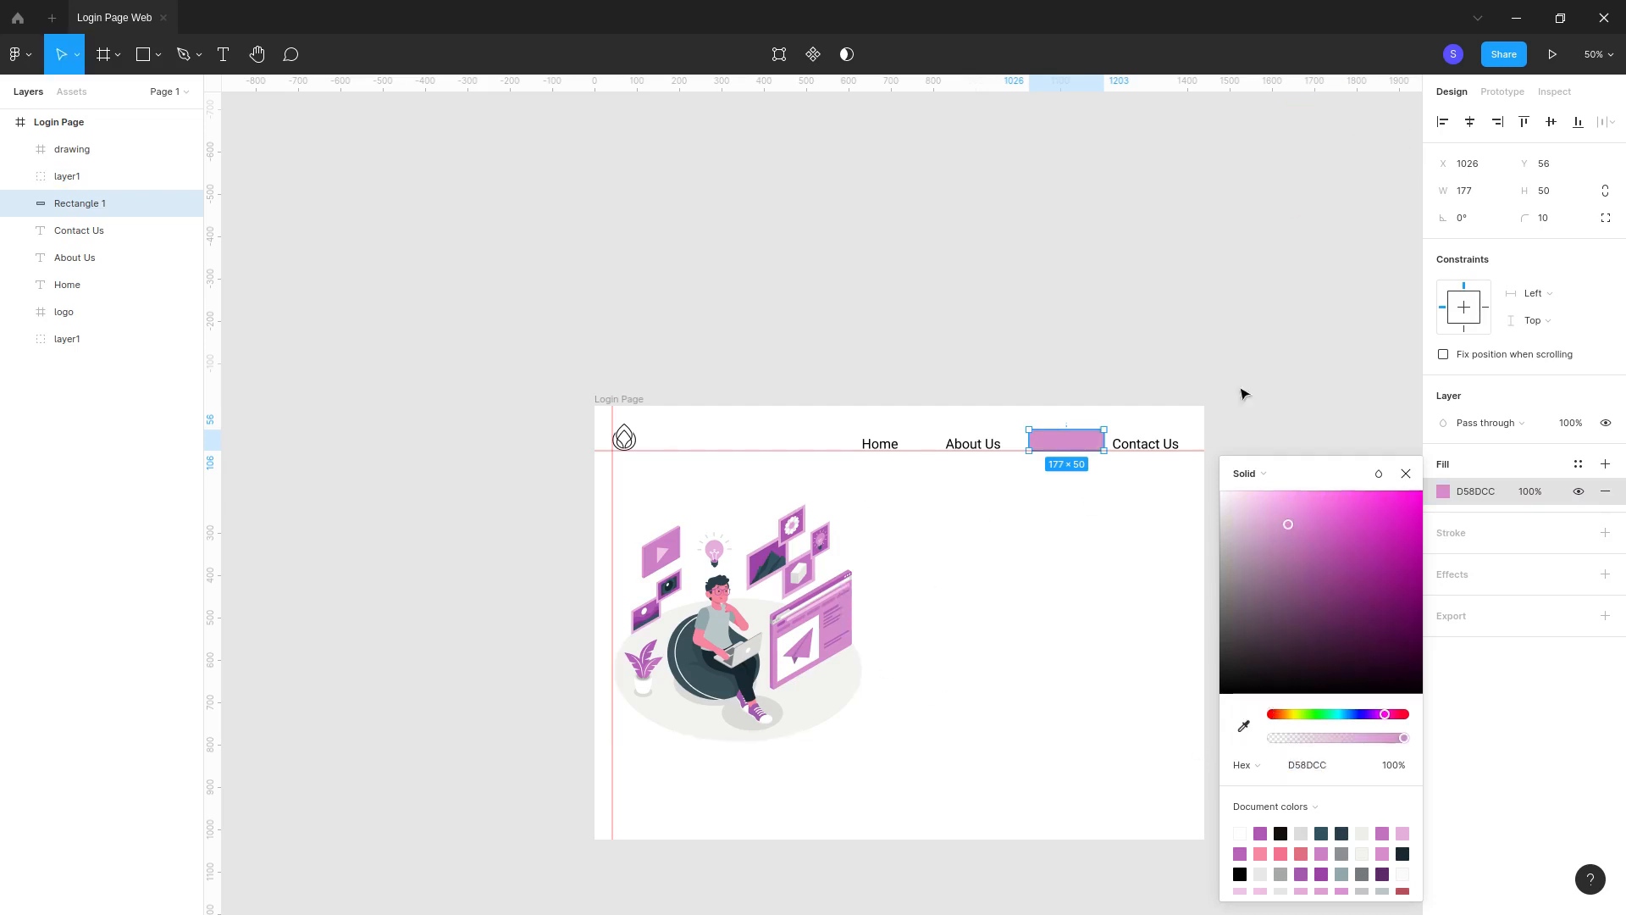
drag(1283, 520, 1276, 500)
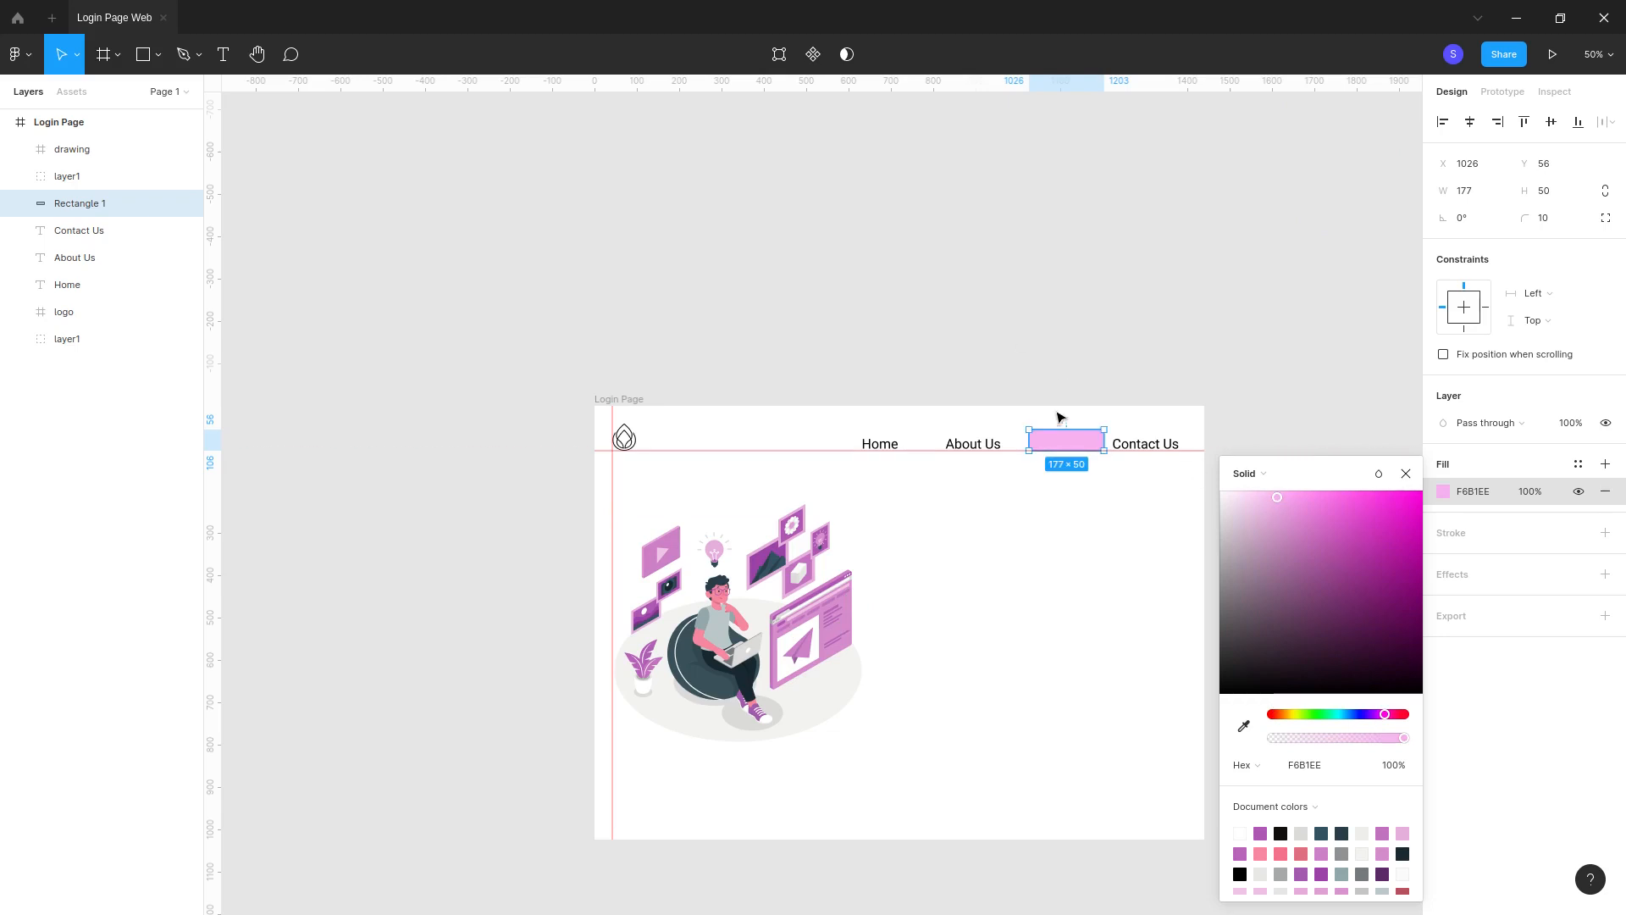
Step: Increase the pink rectangle's height to 64 and move it to X 1003, Y 45, midway between About Us and Contact Us
click(1090, 566)
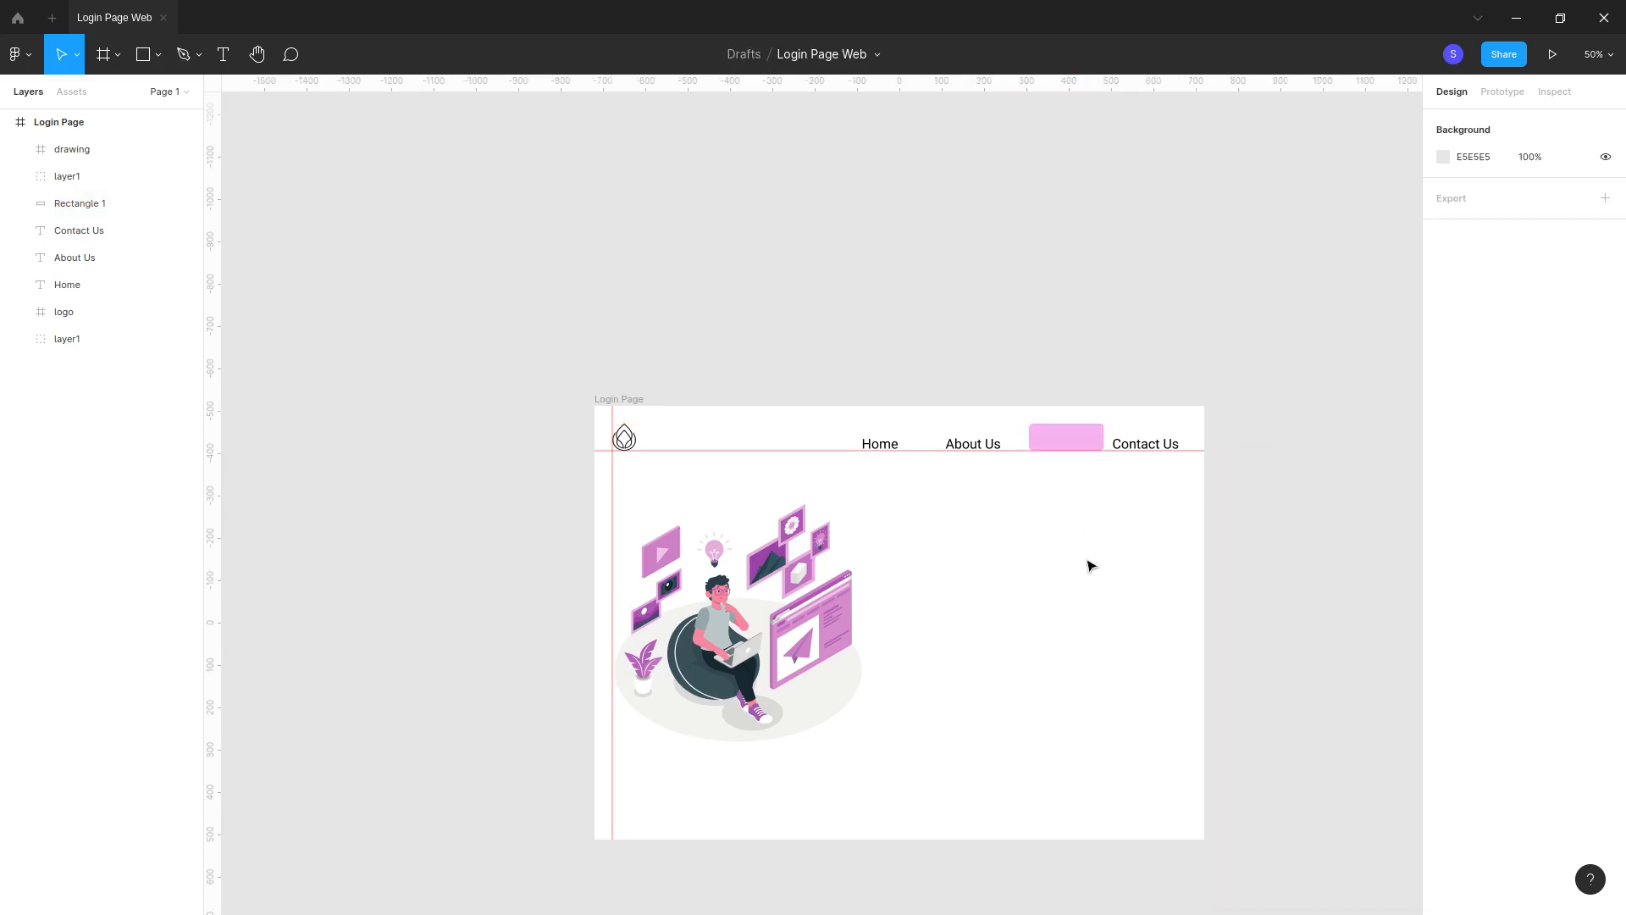
click(1056, 443)
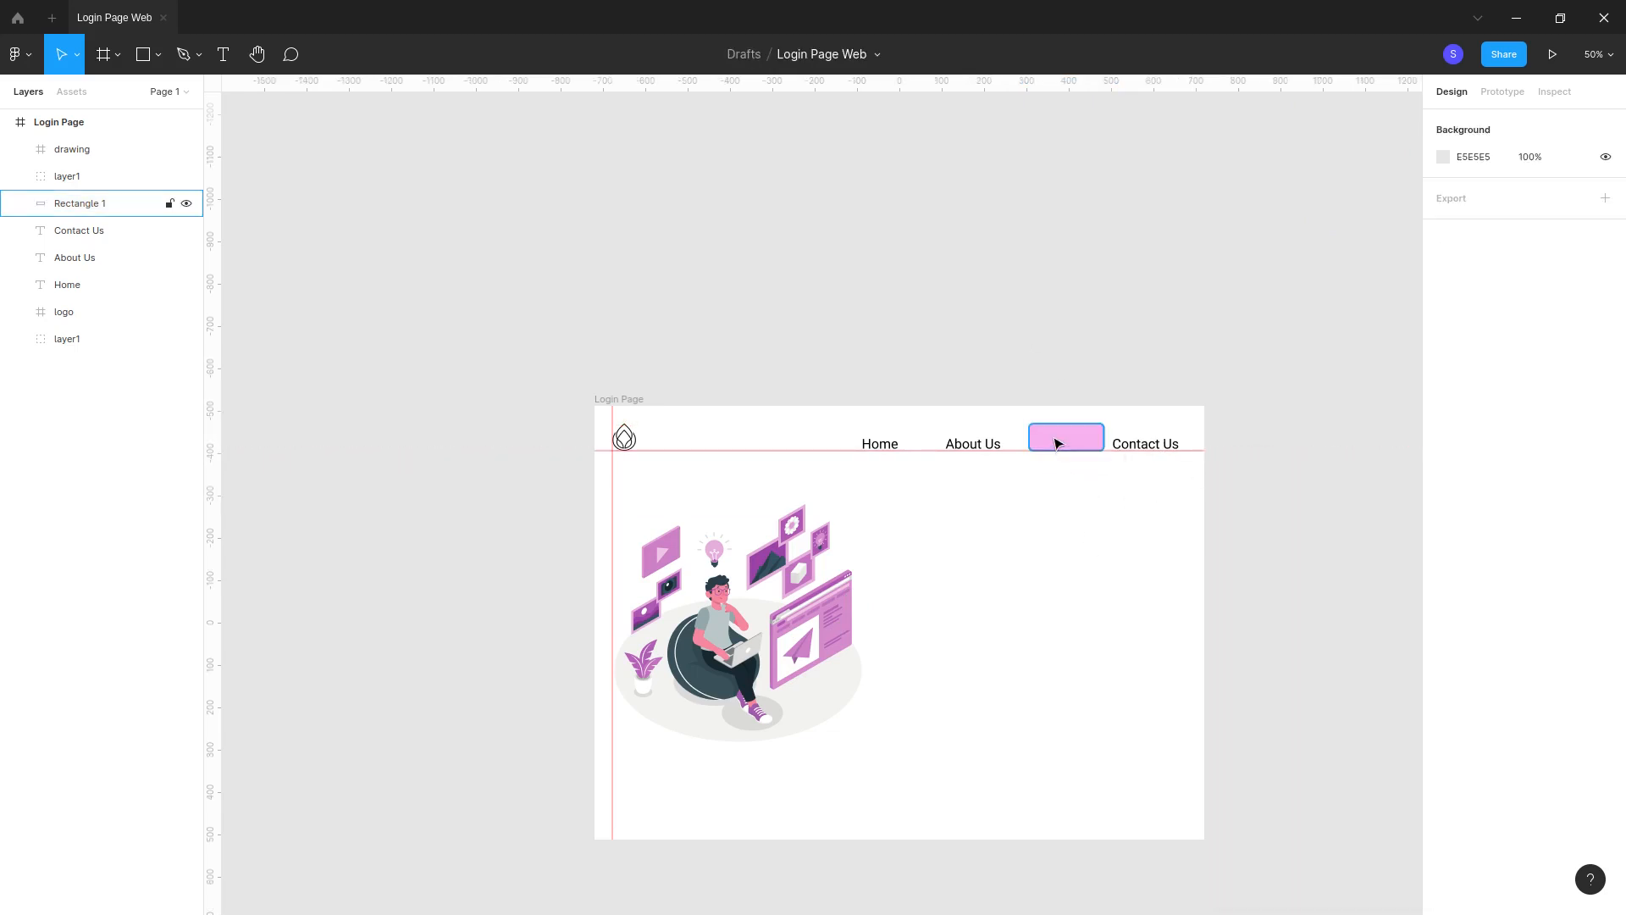
drag(1056, 443, 1050, 445)
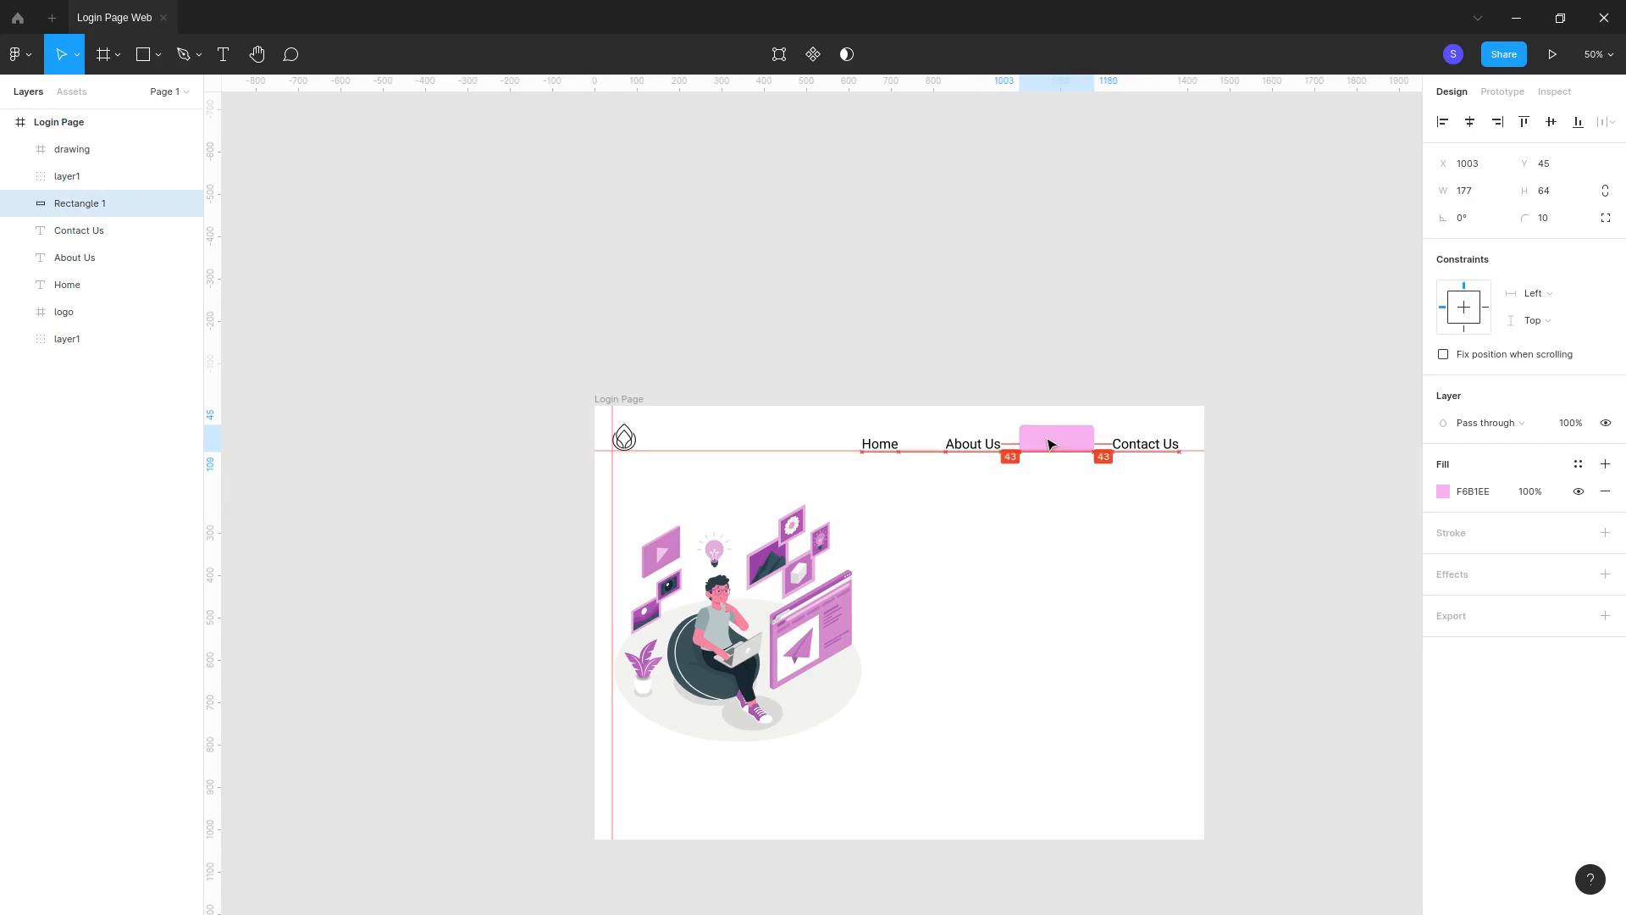
click(1098, 540)
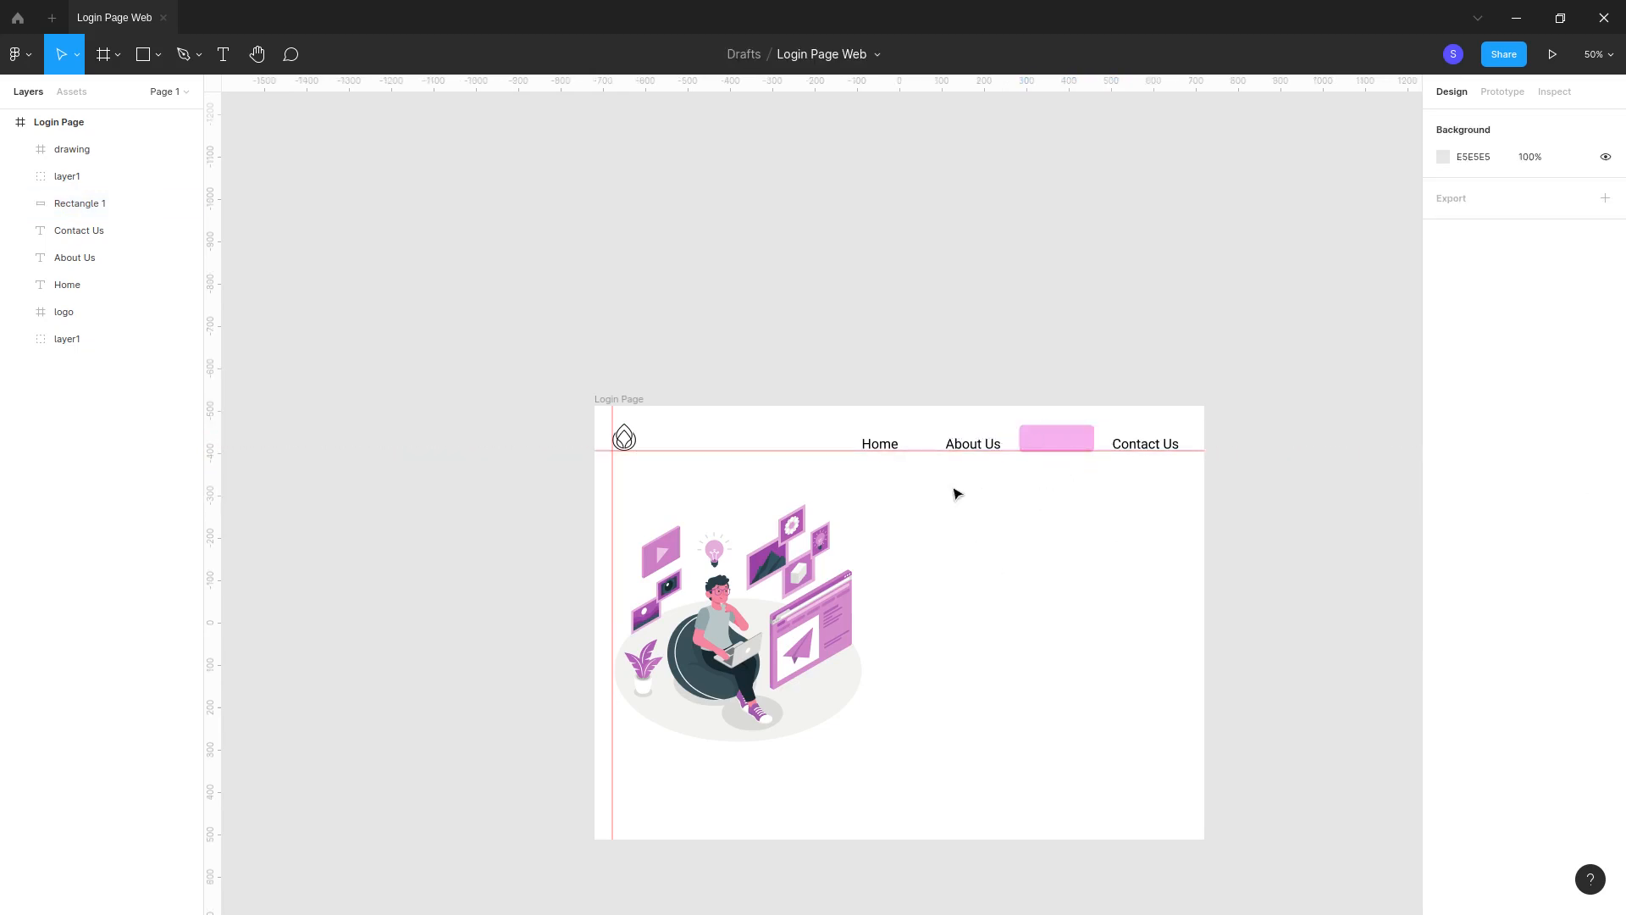
Step: Duplicate the About Us text onto the pink rectangle at X 1026, Y 61, and place the copy above Rectangle 1 in the layer order
click(971, 445)
drag(971, 445, 1056, 441)
right_click(1056, 440)
key(Escape)
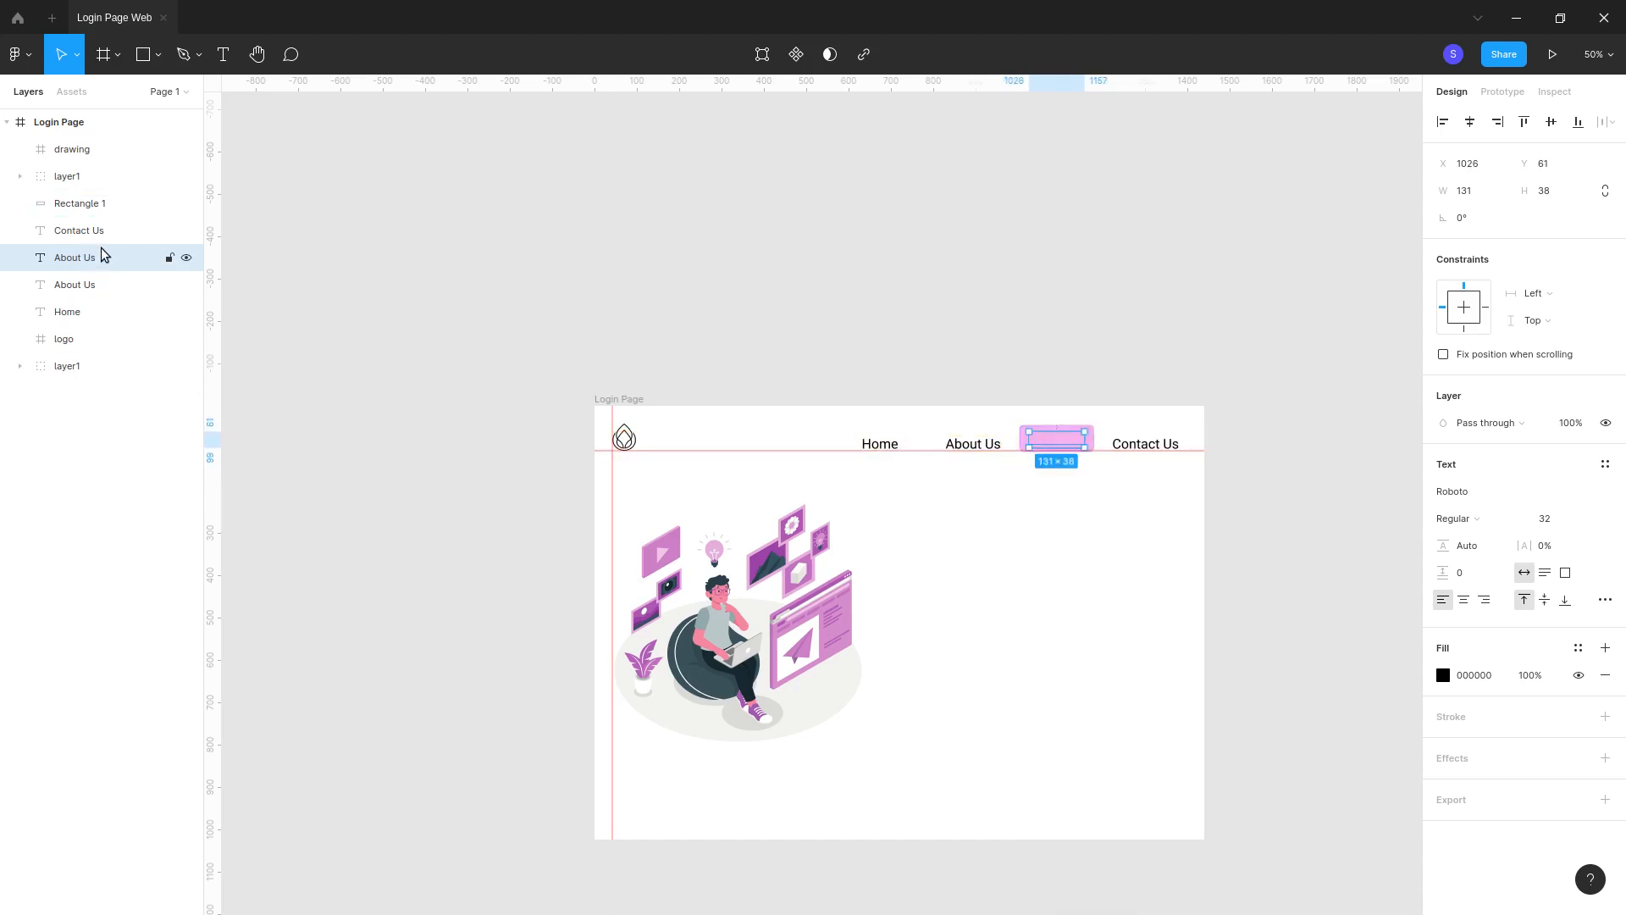
drag(73, 261, 73, 190)
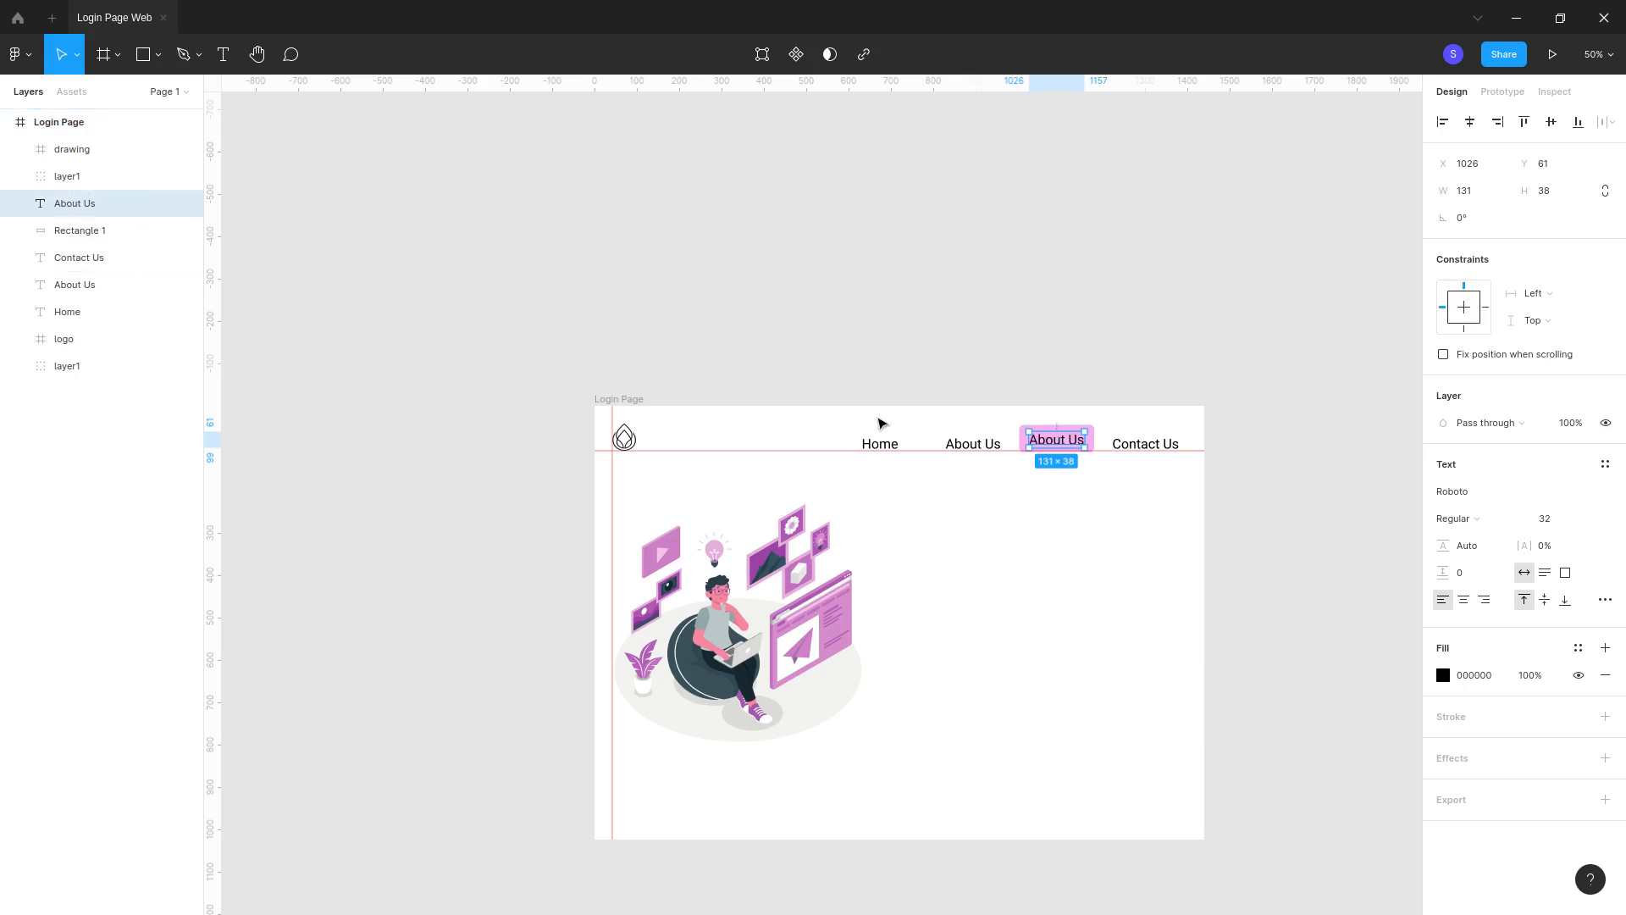
Step: Change the text on the pink rectangle to "Login" and centre it horizontally with the rectangle
double_click(1057, 439)
text(Login)
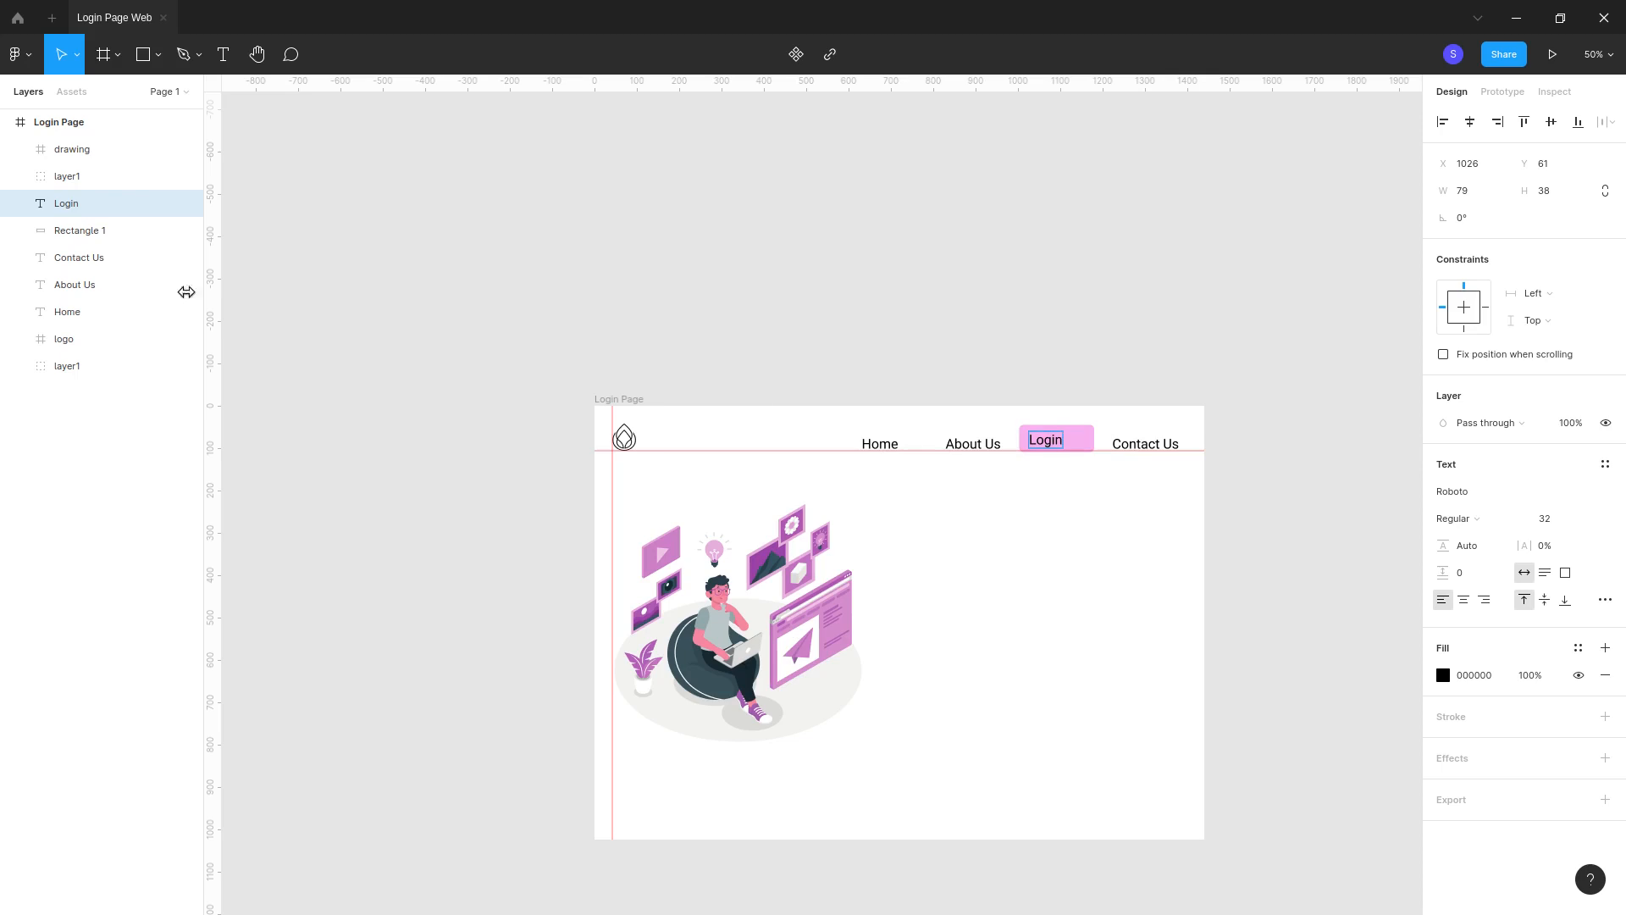
shift+click(86, 235)
click(1469, 121)
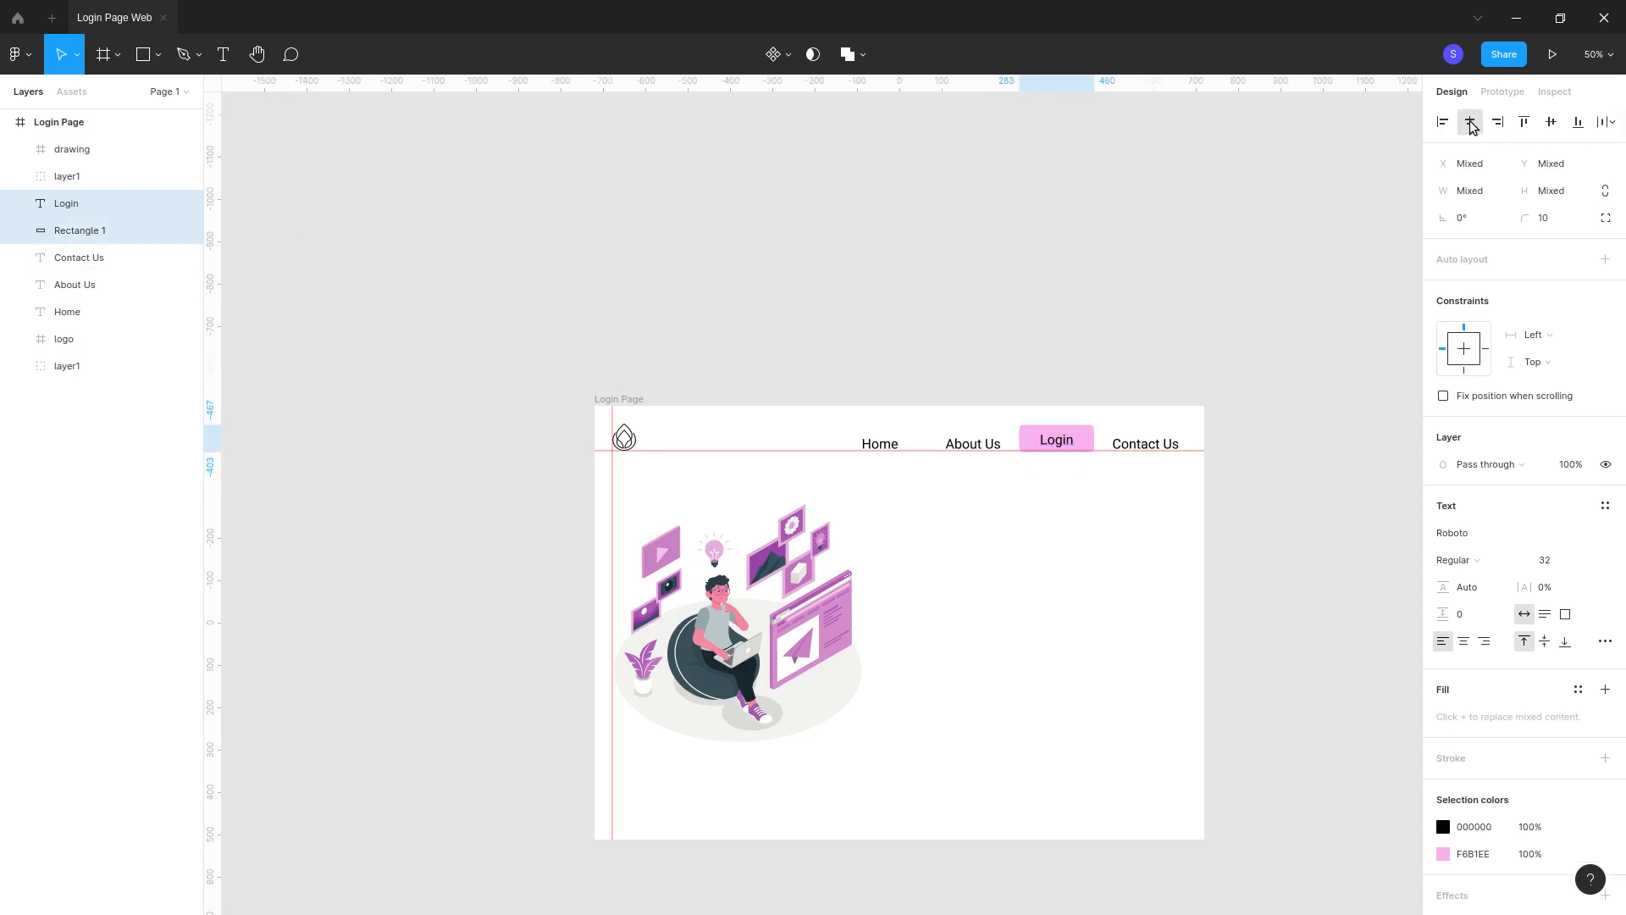
click(1099, 574)
Step: Centre the Login text vertically with the pink rectangle
click(1086, 433)
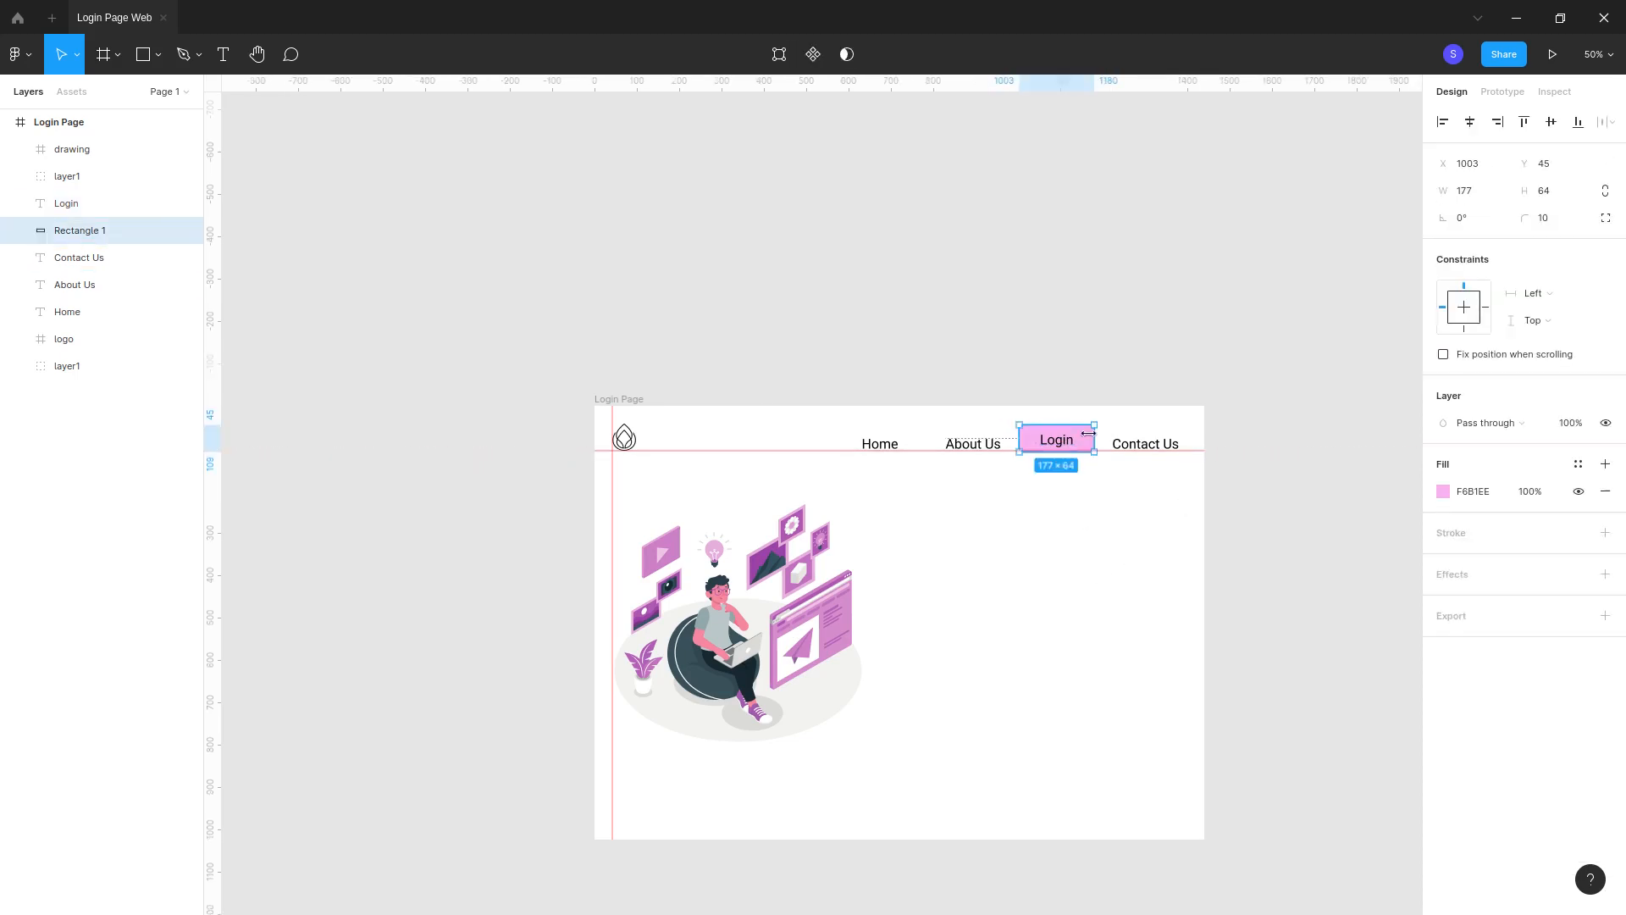
click(1061, 444)
shift+click(93, 231)
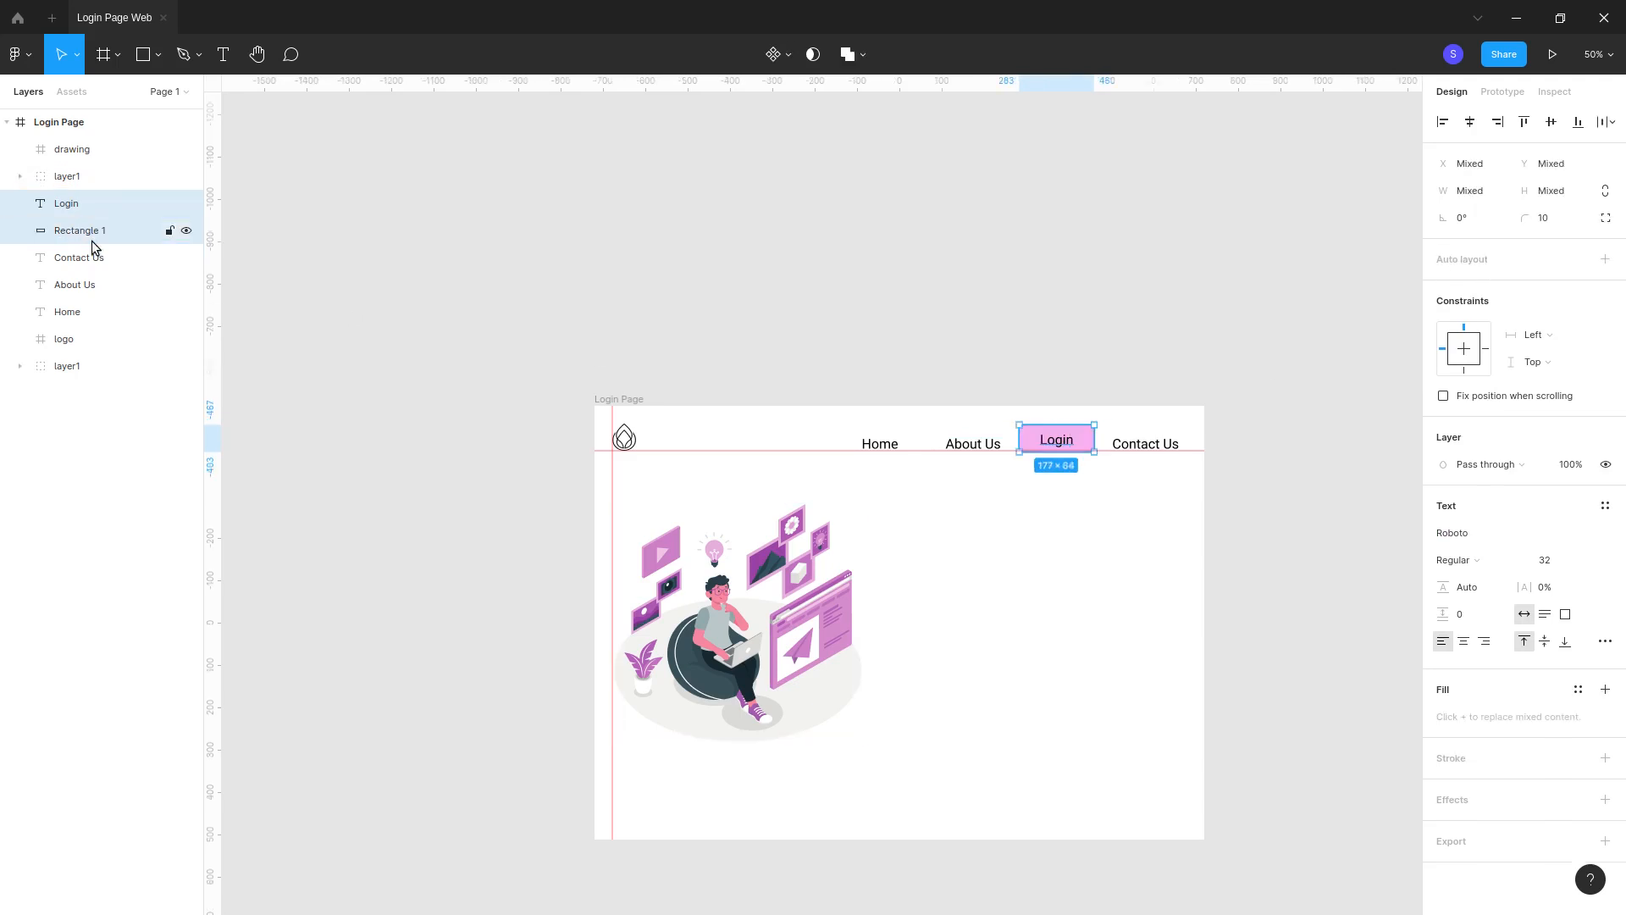
click(1552, 123)
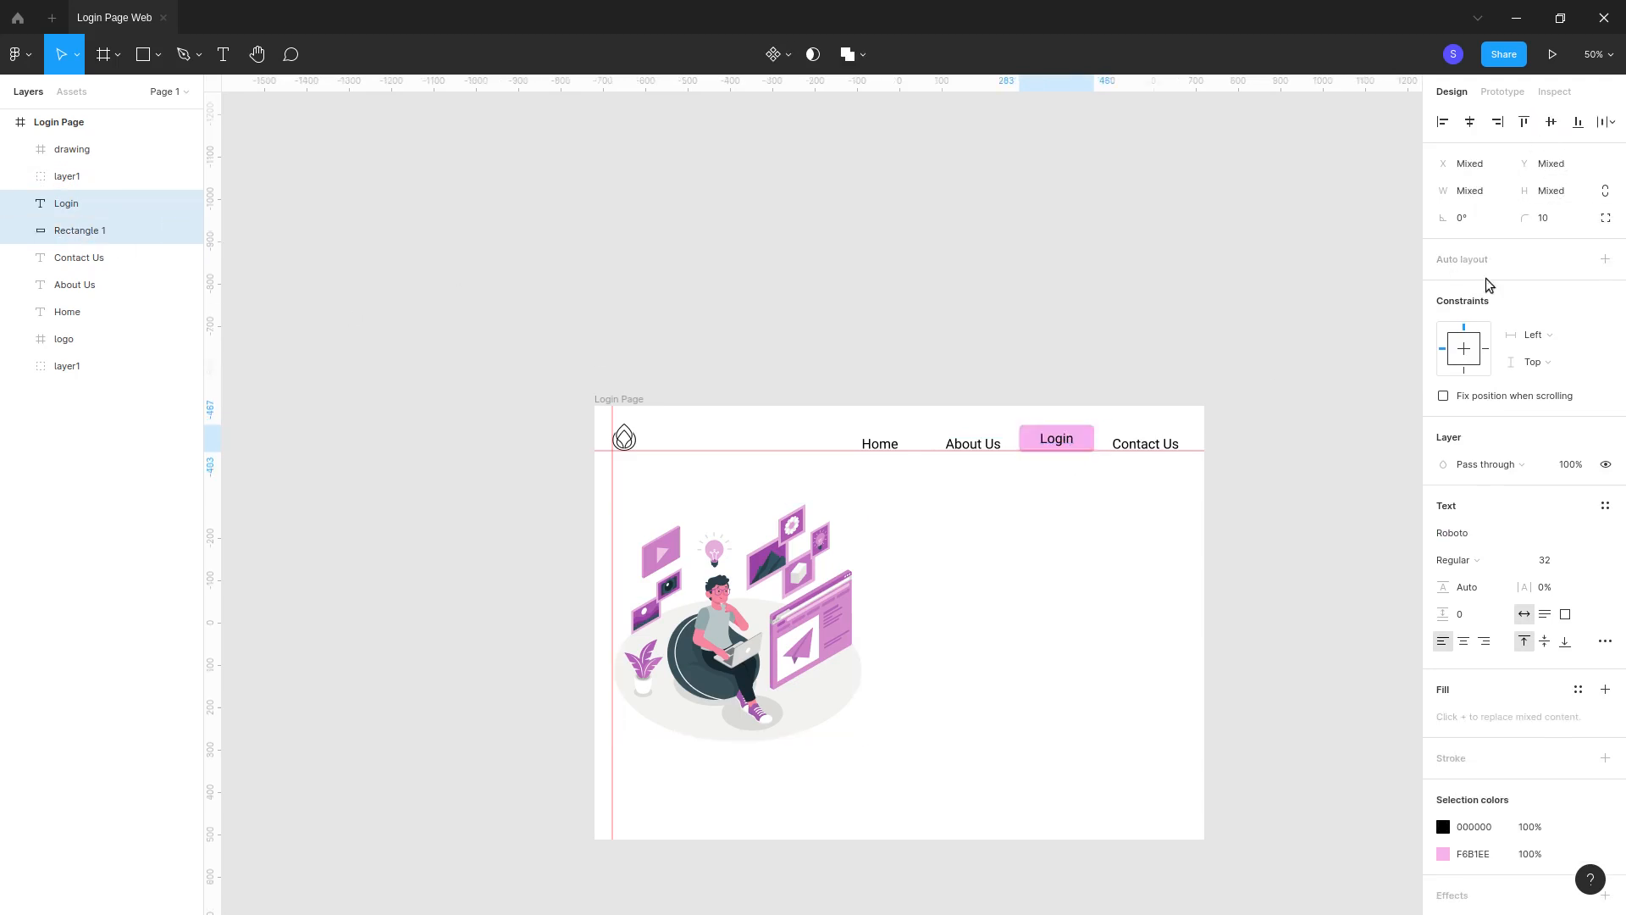
click(1104, 635)
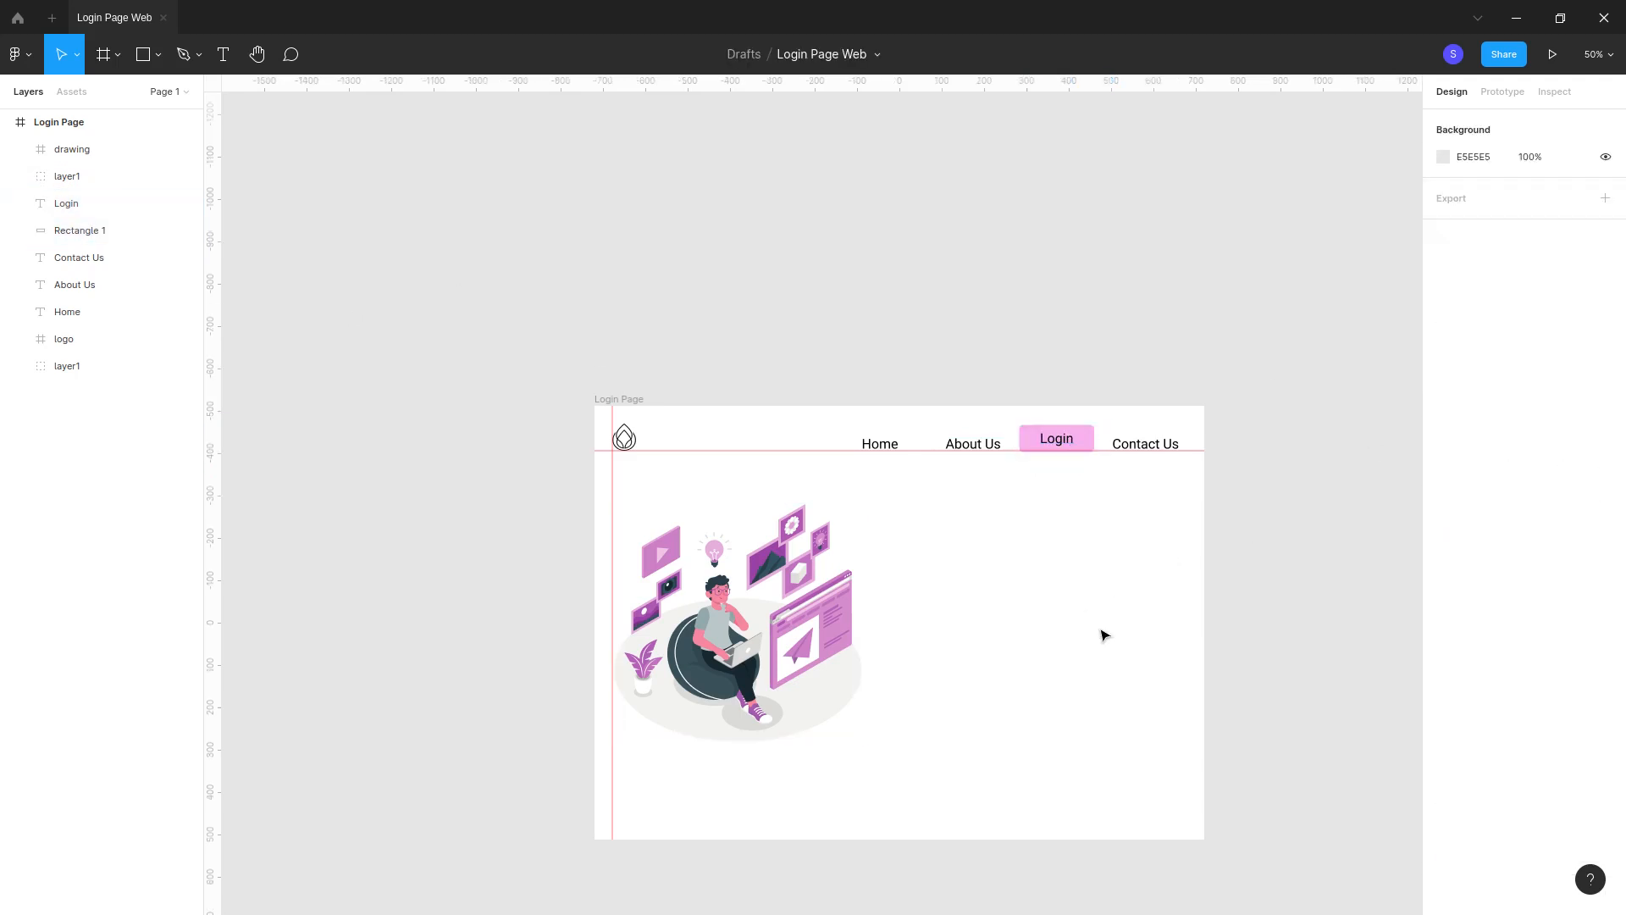
Step: Set the Login text's fill to white FFFFFF and its font weight to Bold
click(1056, 438)
click(1442, 675)
text(ffffff)
key(Return)
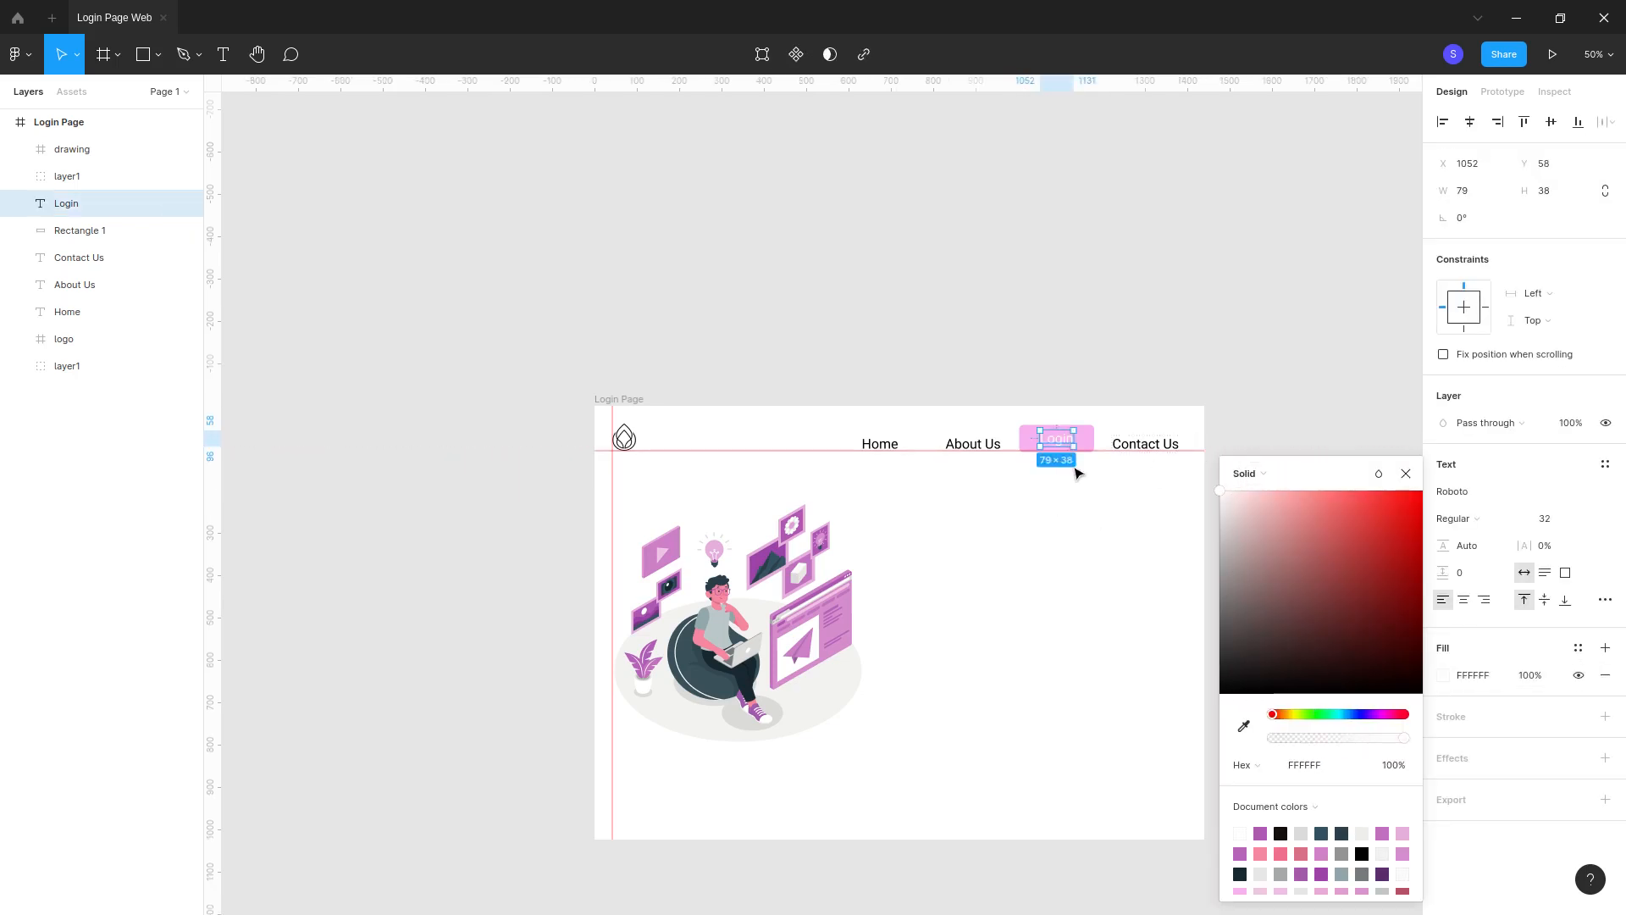
click(1475, 520)
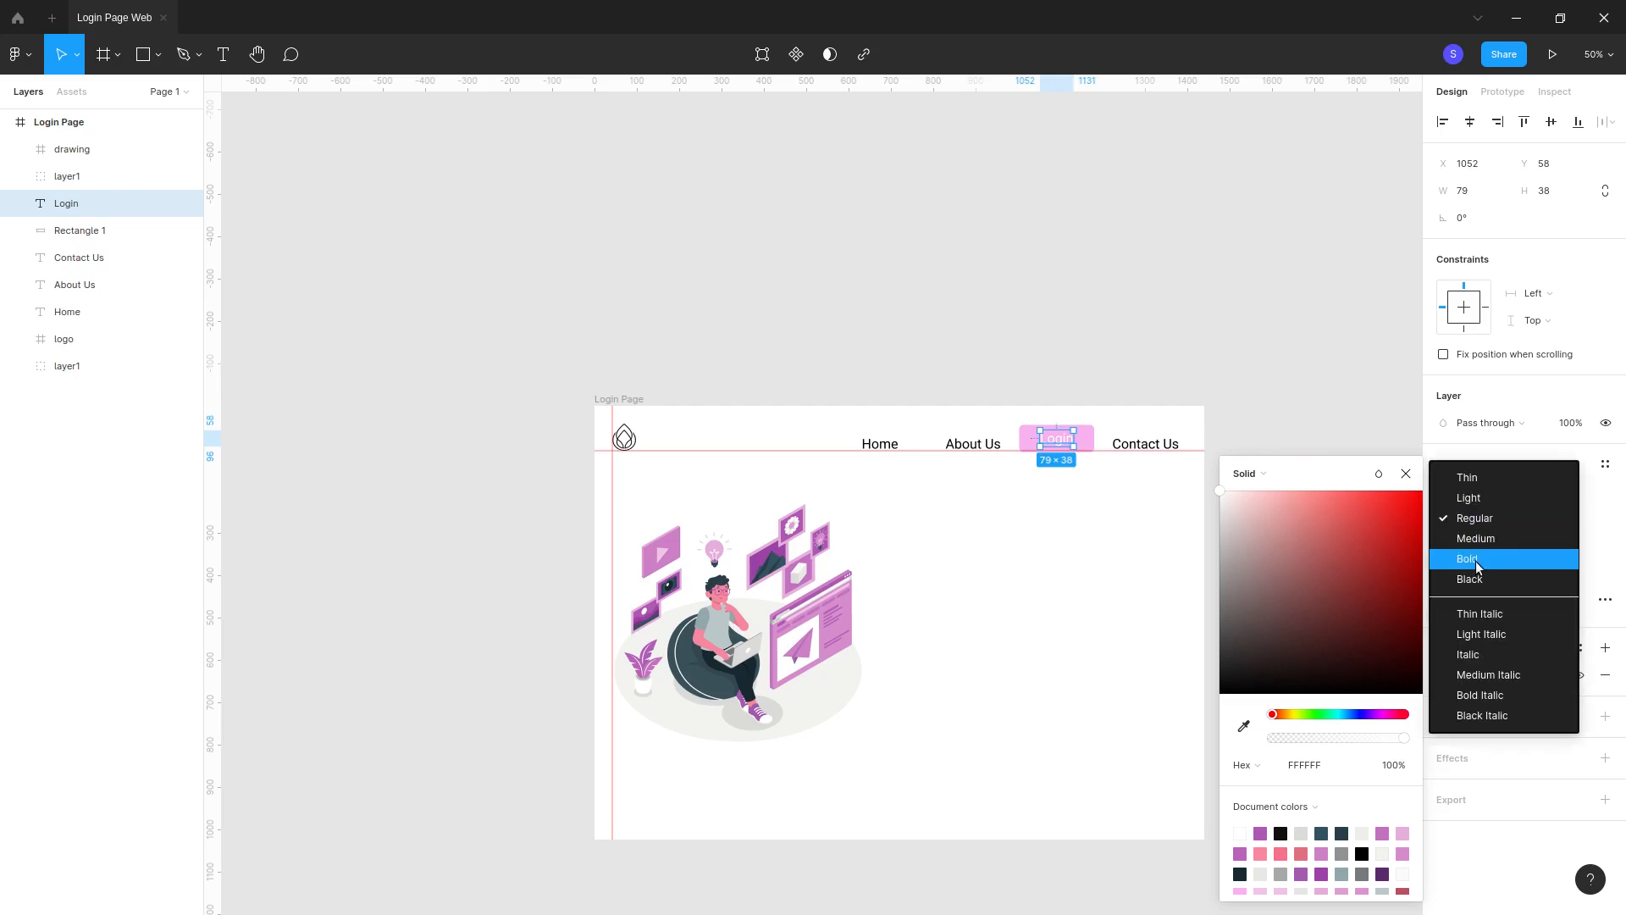
click(1475, 539)
click(1487, 526)
click(1477, 544)
click(1186, 616)
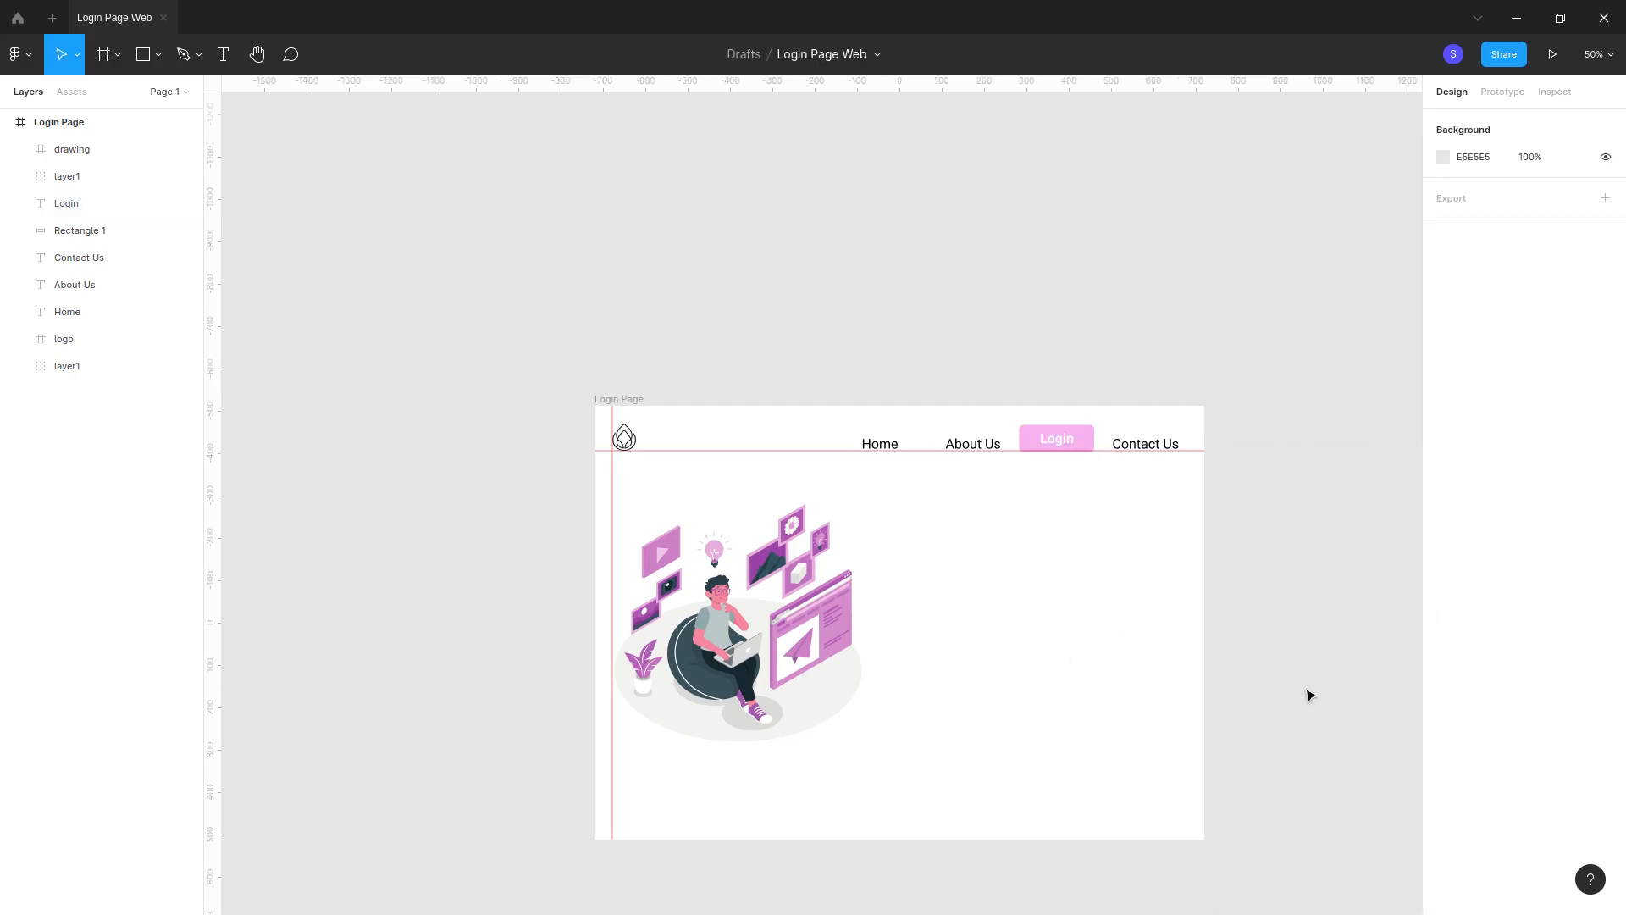
Step: Recolour the Login button's rectangle to a deeper pink-purple, starting from a colour sampled from the illustration
click(1084, 447)
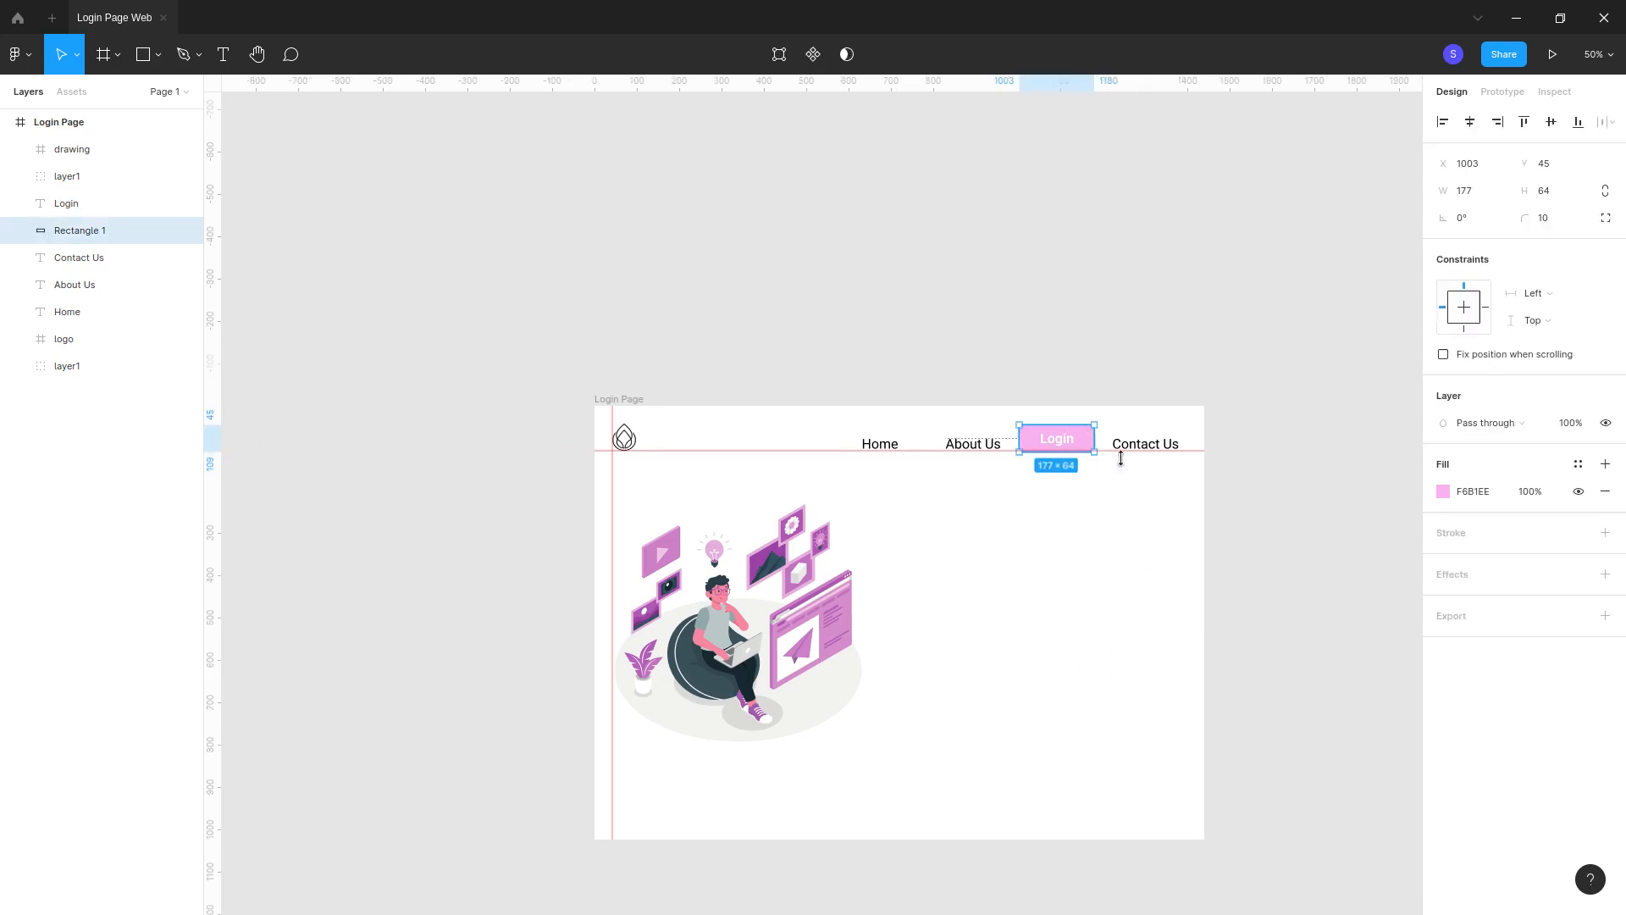
click(1444, 496)
drag(1277, 500, 1286, 534)
click(1243, 726)
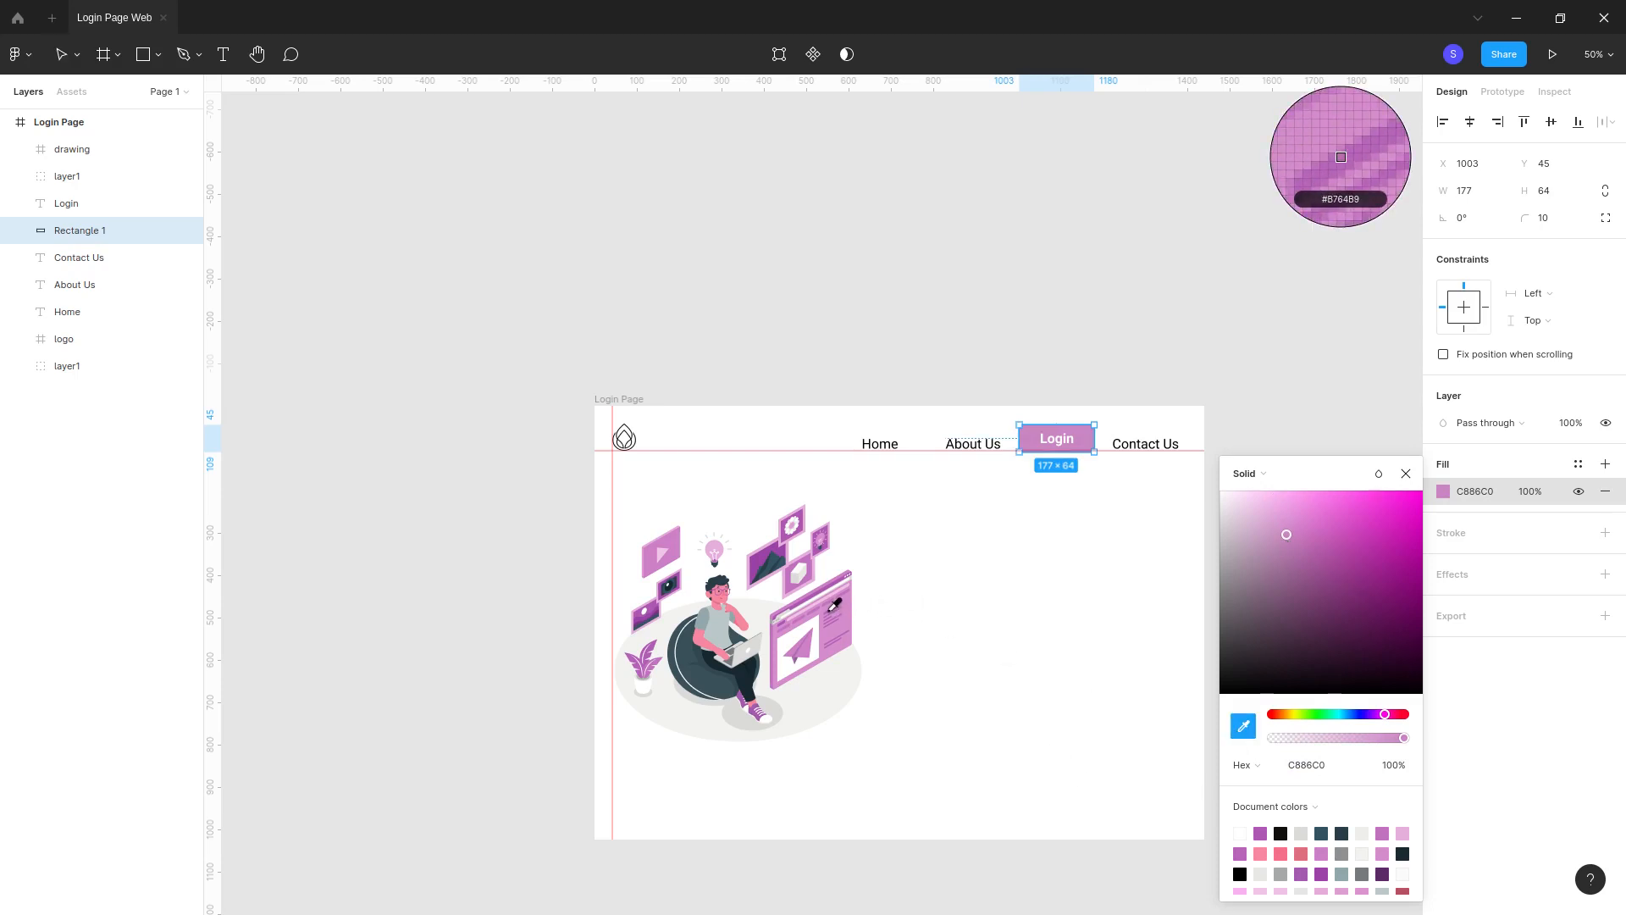
click(830, 611)
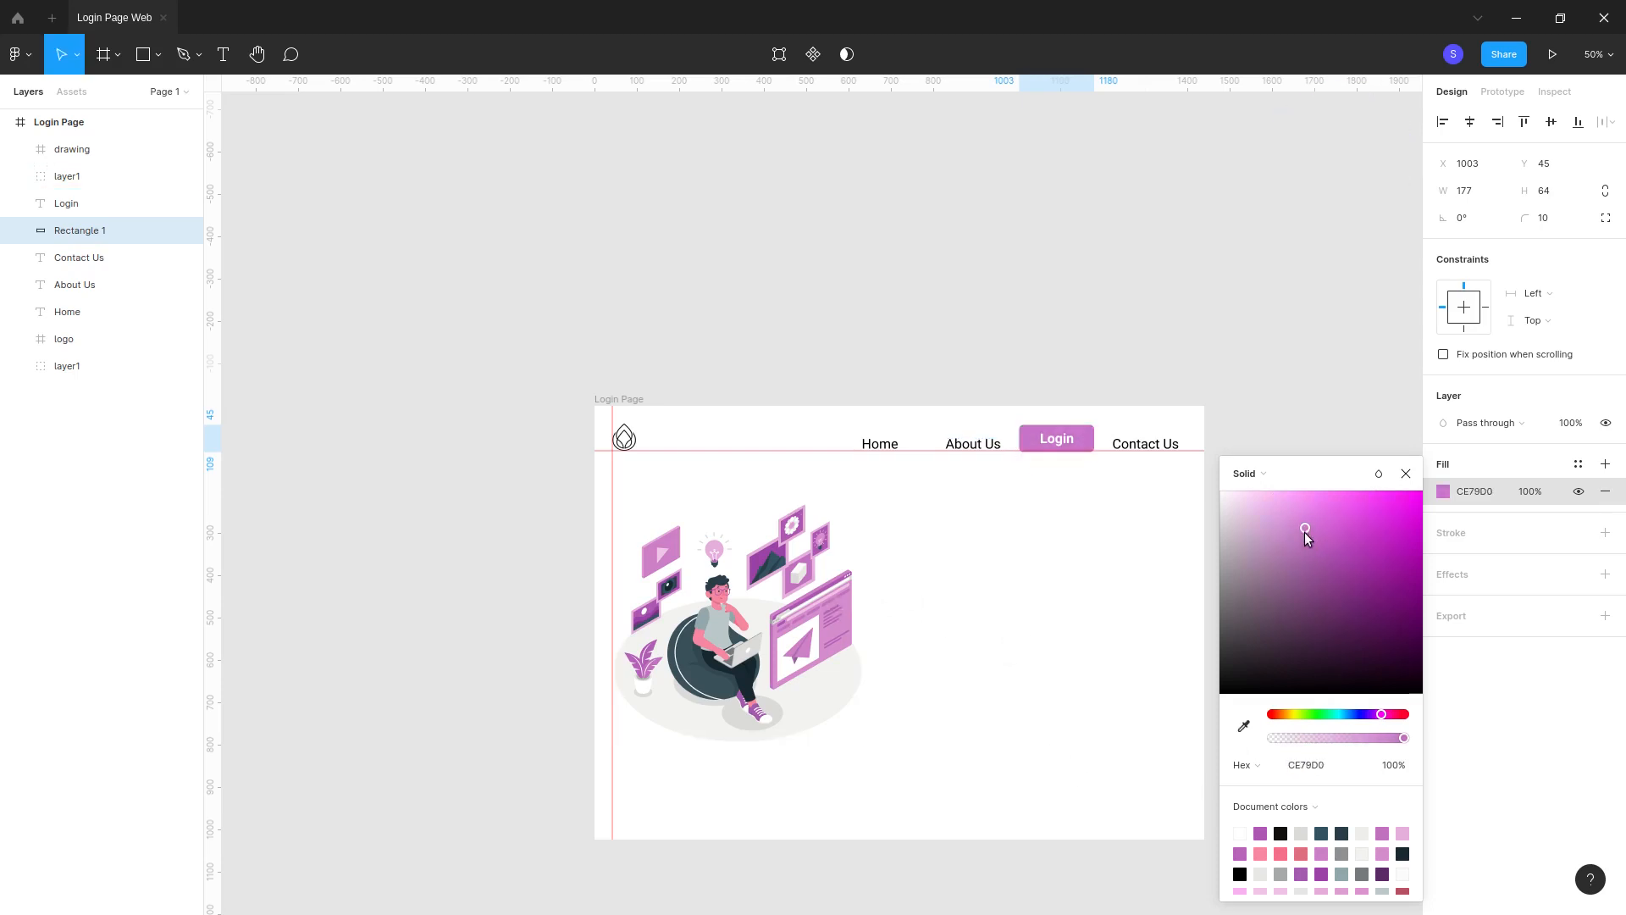
click(1191, 722)
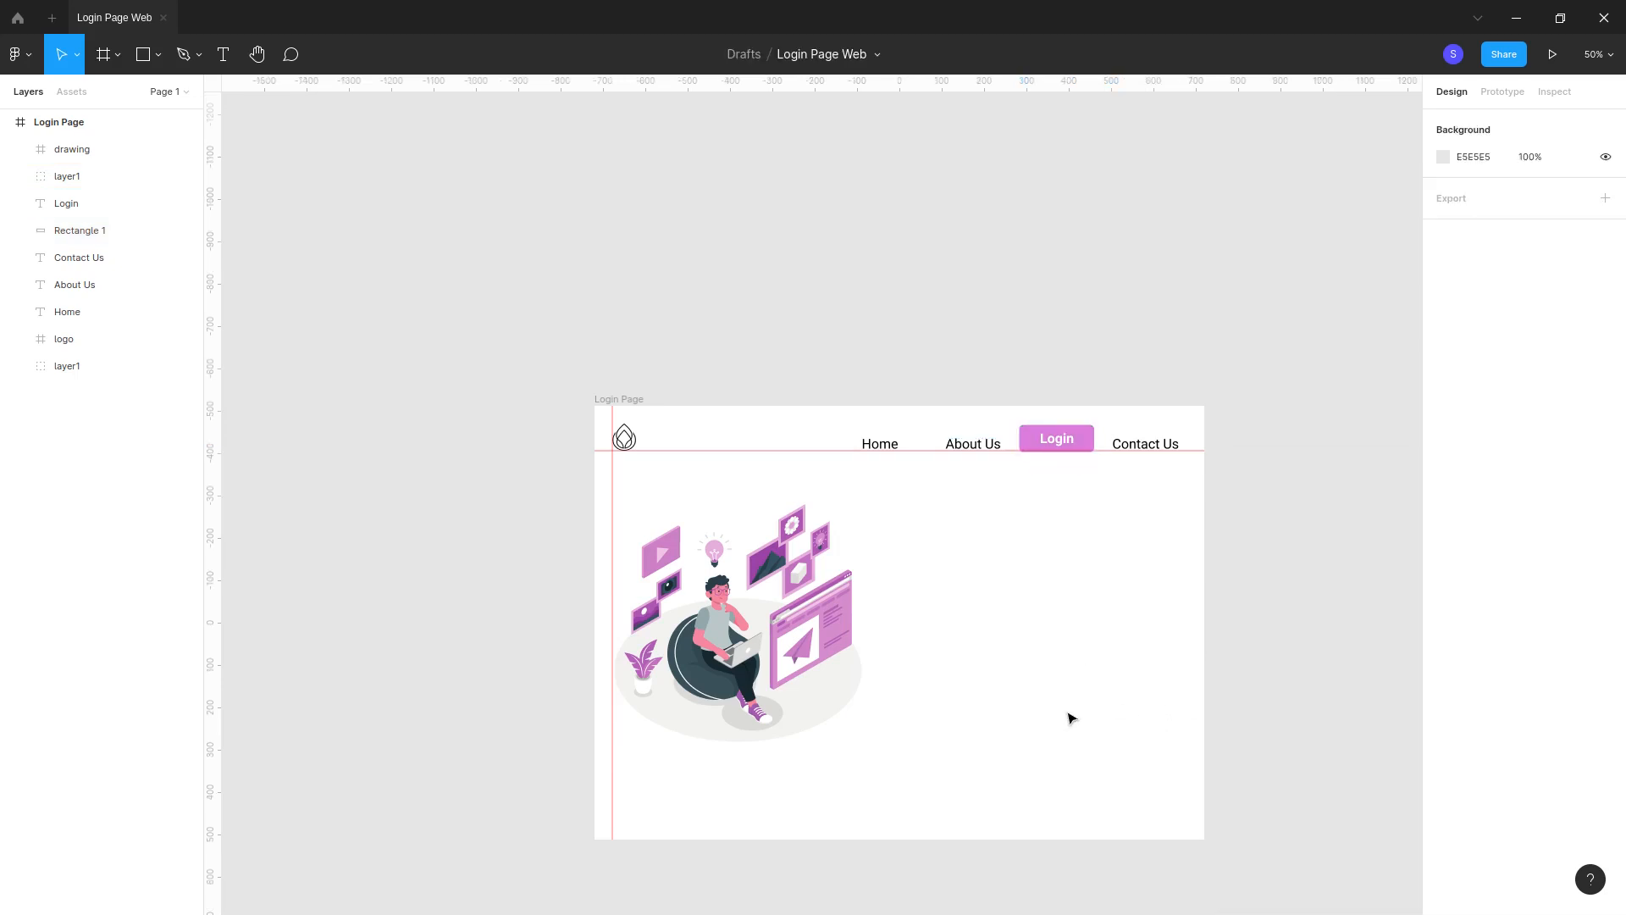
Step: Hide the rulers and guides, and move the Home link closer to About Us in the navigation row
scroll(1111, 699, down, 1)
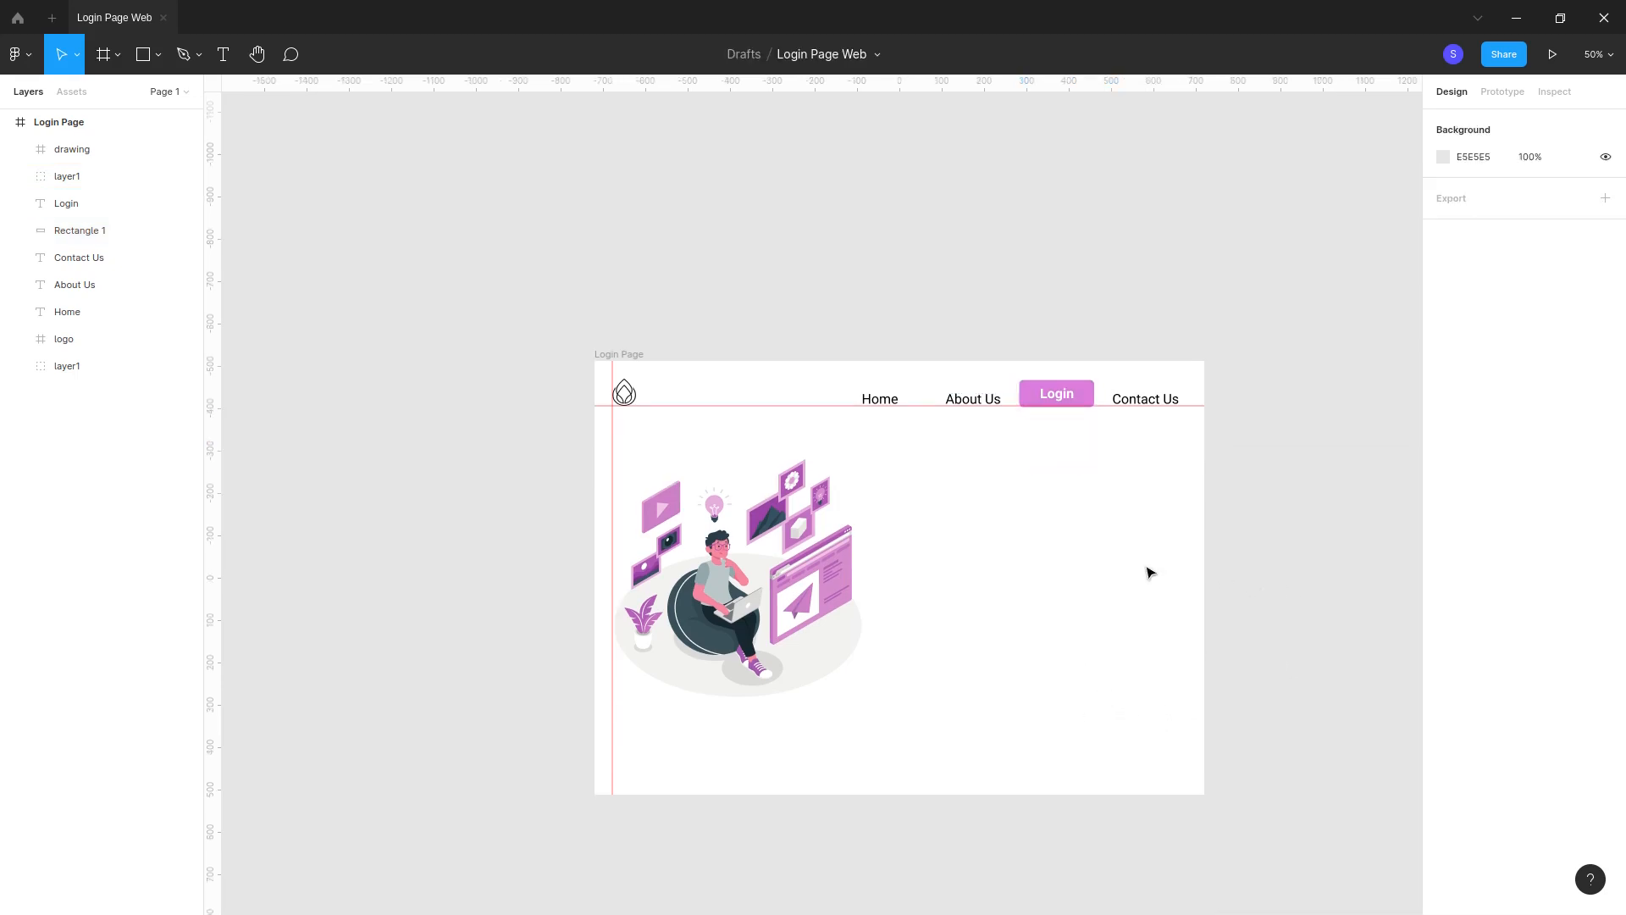
key(shift+r)
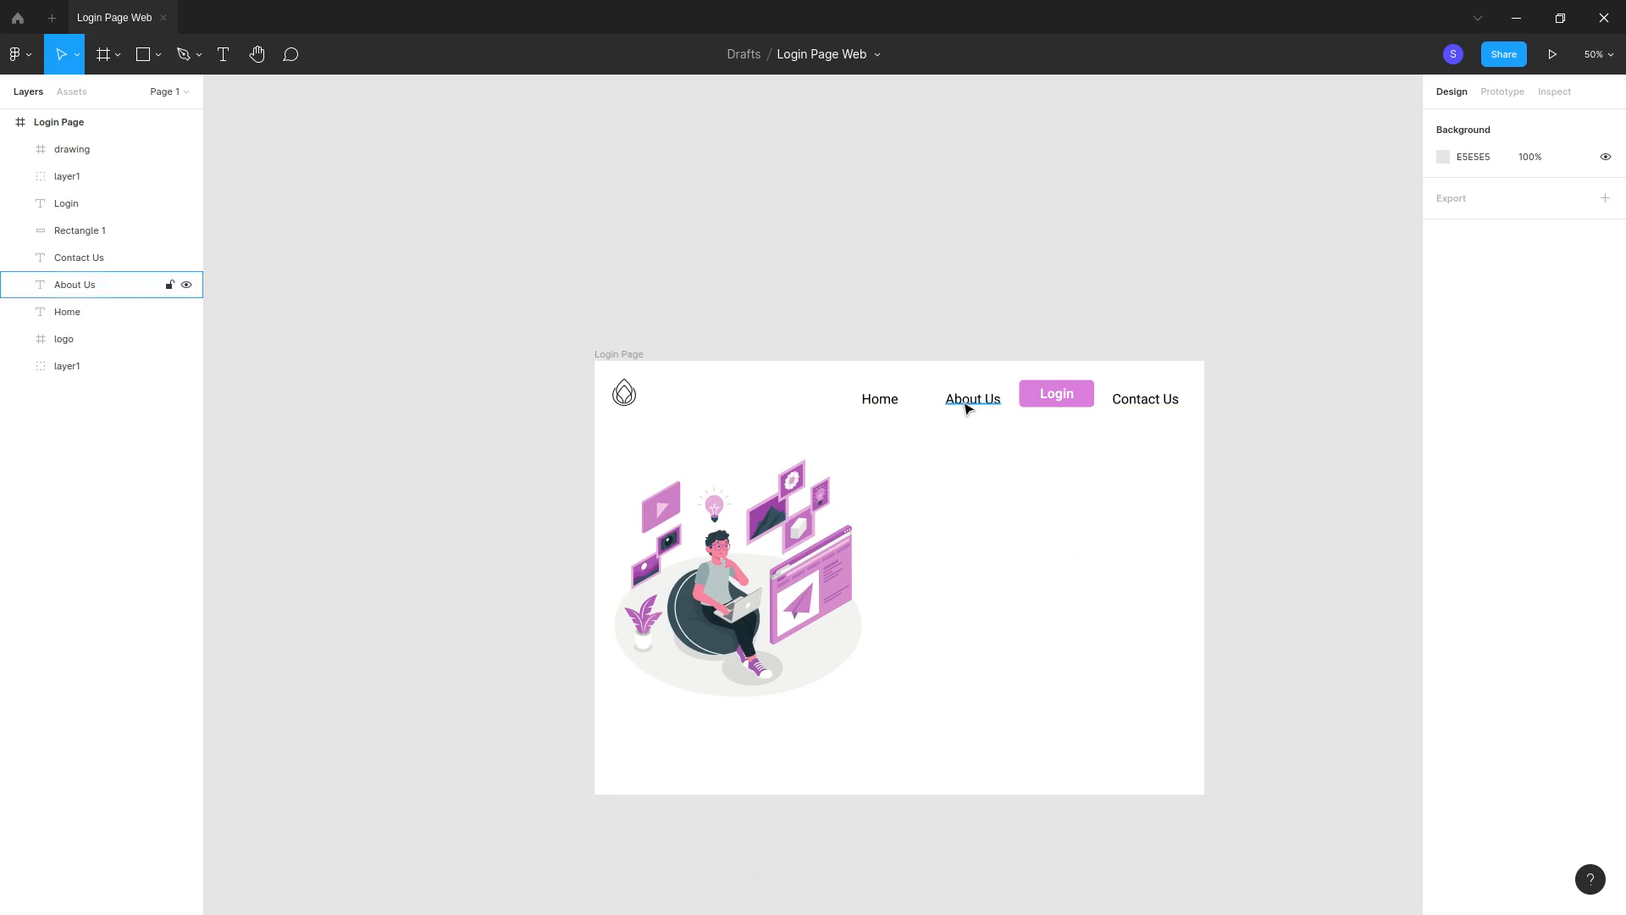
drag(886, 399, 918, 402)
click(1181, 563)
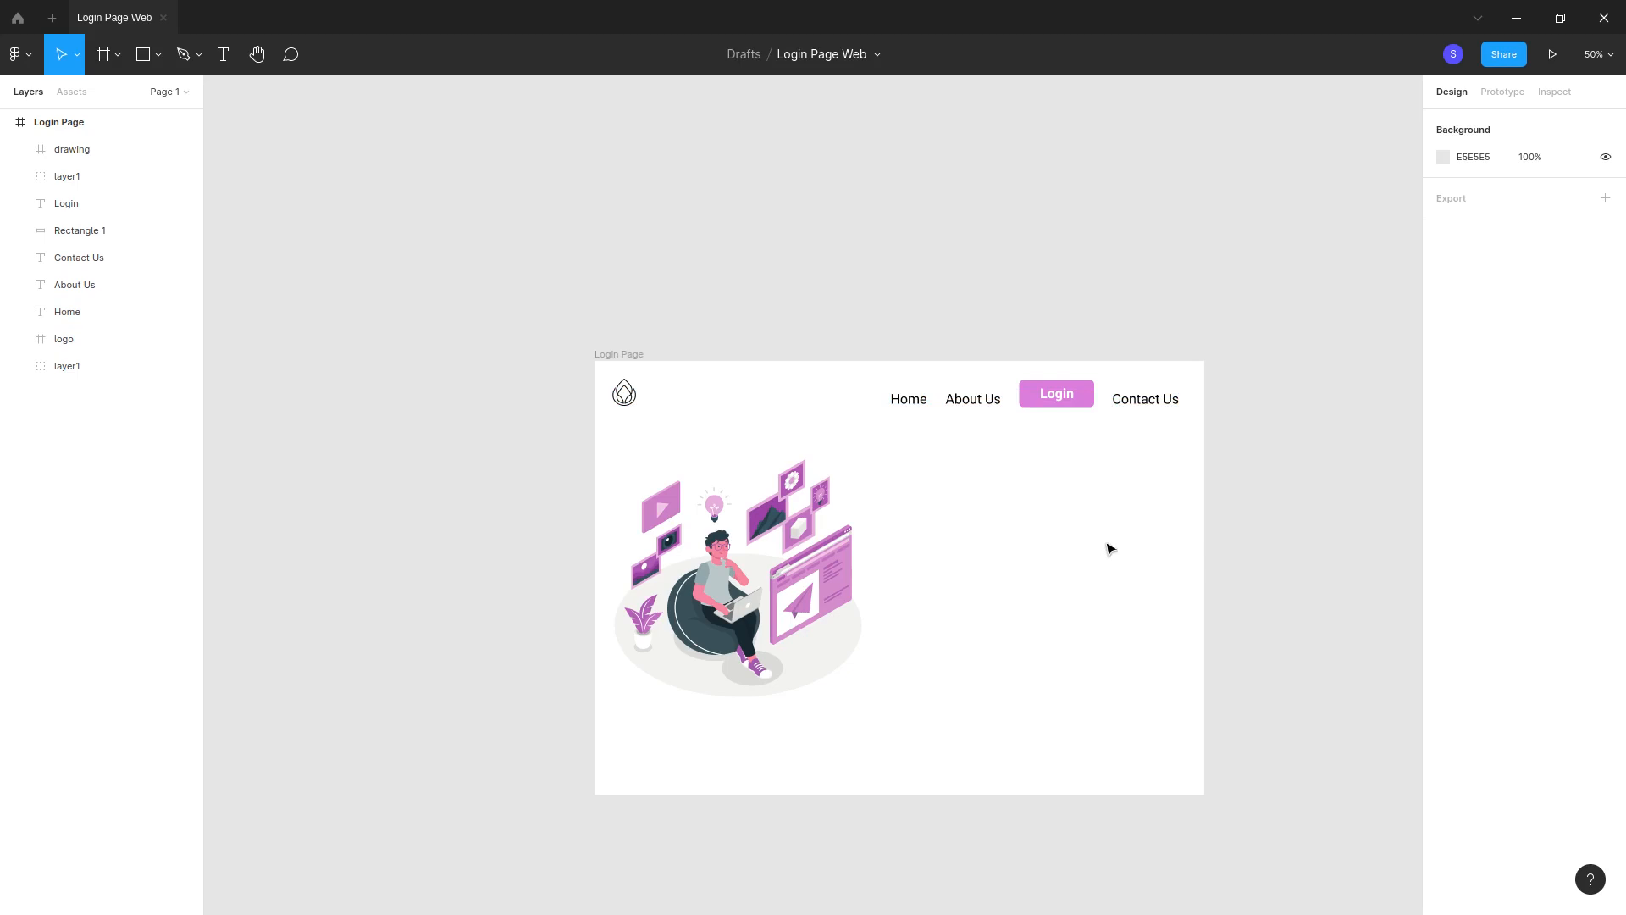
Step: Add the text "USER LOGIN" below the navigation links, beside the illustration, at about X 934, Y 266
scroll(995, 568, down, 1)
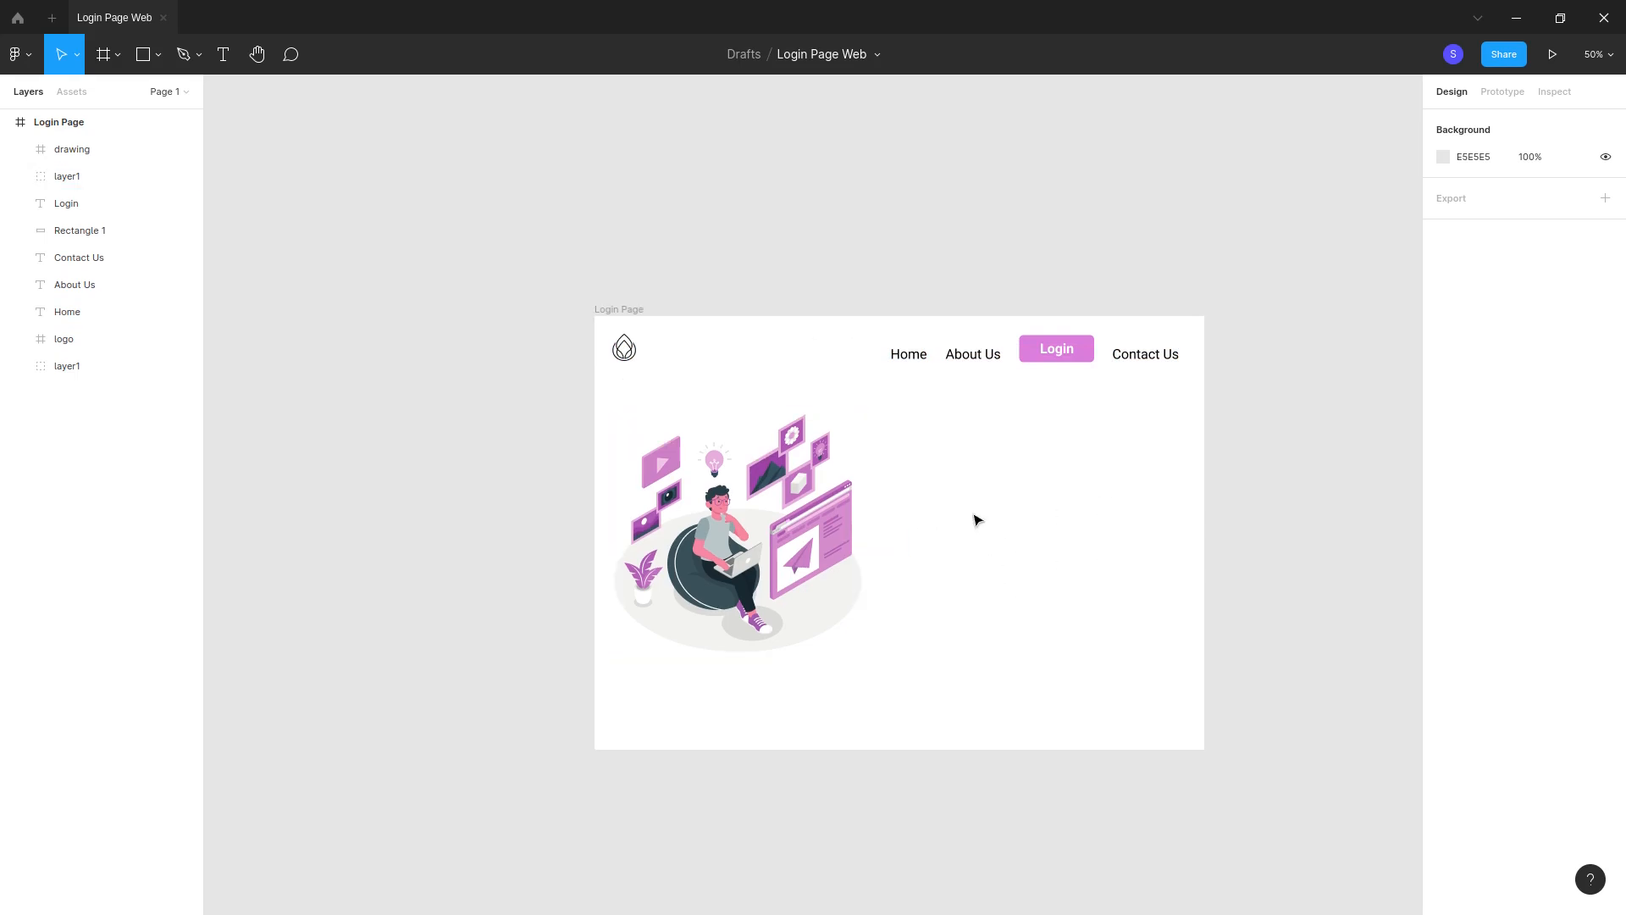
click(223, 54)
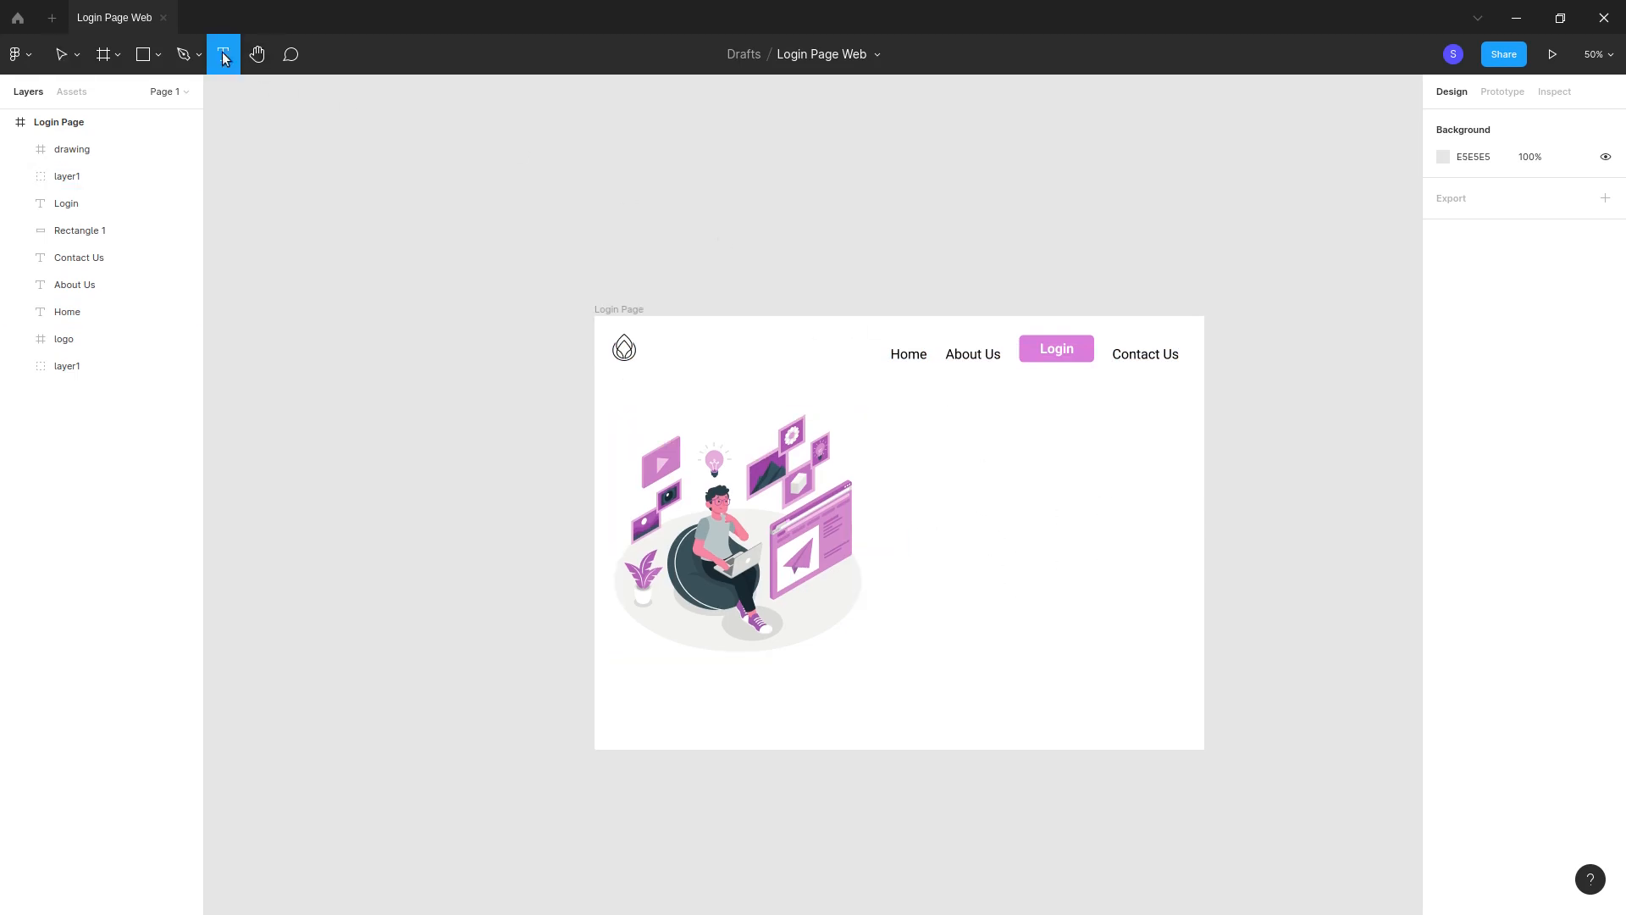
click(990, 429)
text(USER LOGIN)
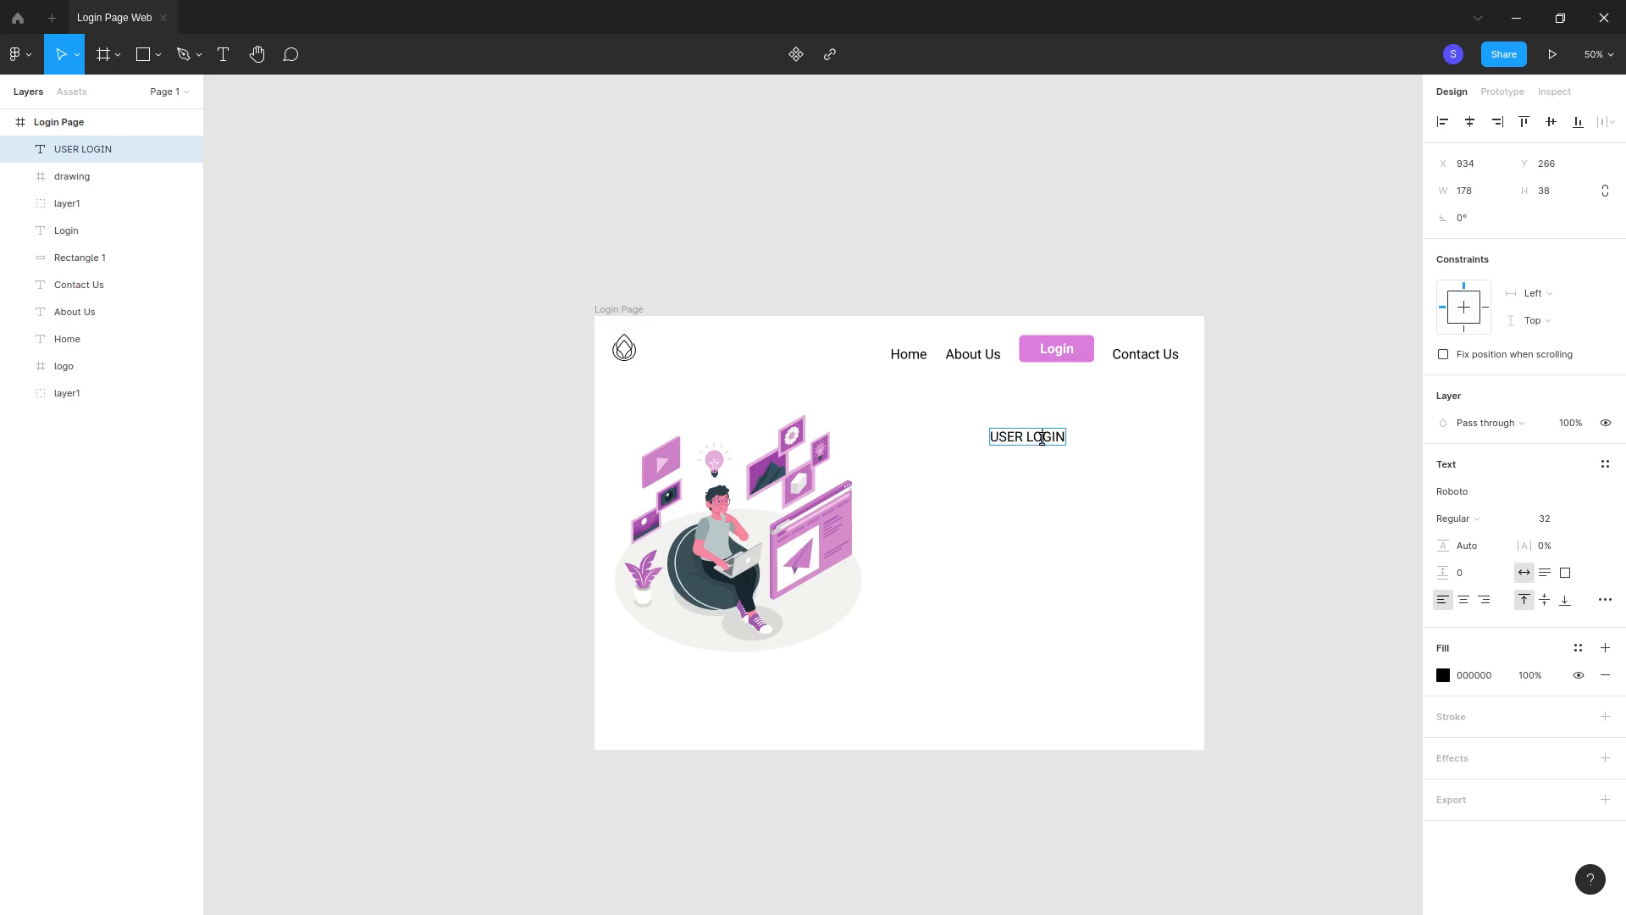
Step: Set the USER LOGIN heading's font size to 56
click(1589, 519)
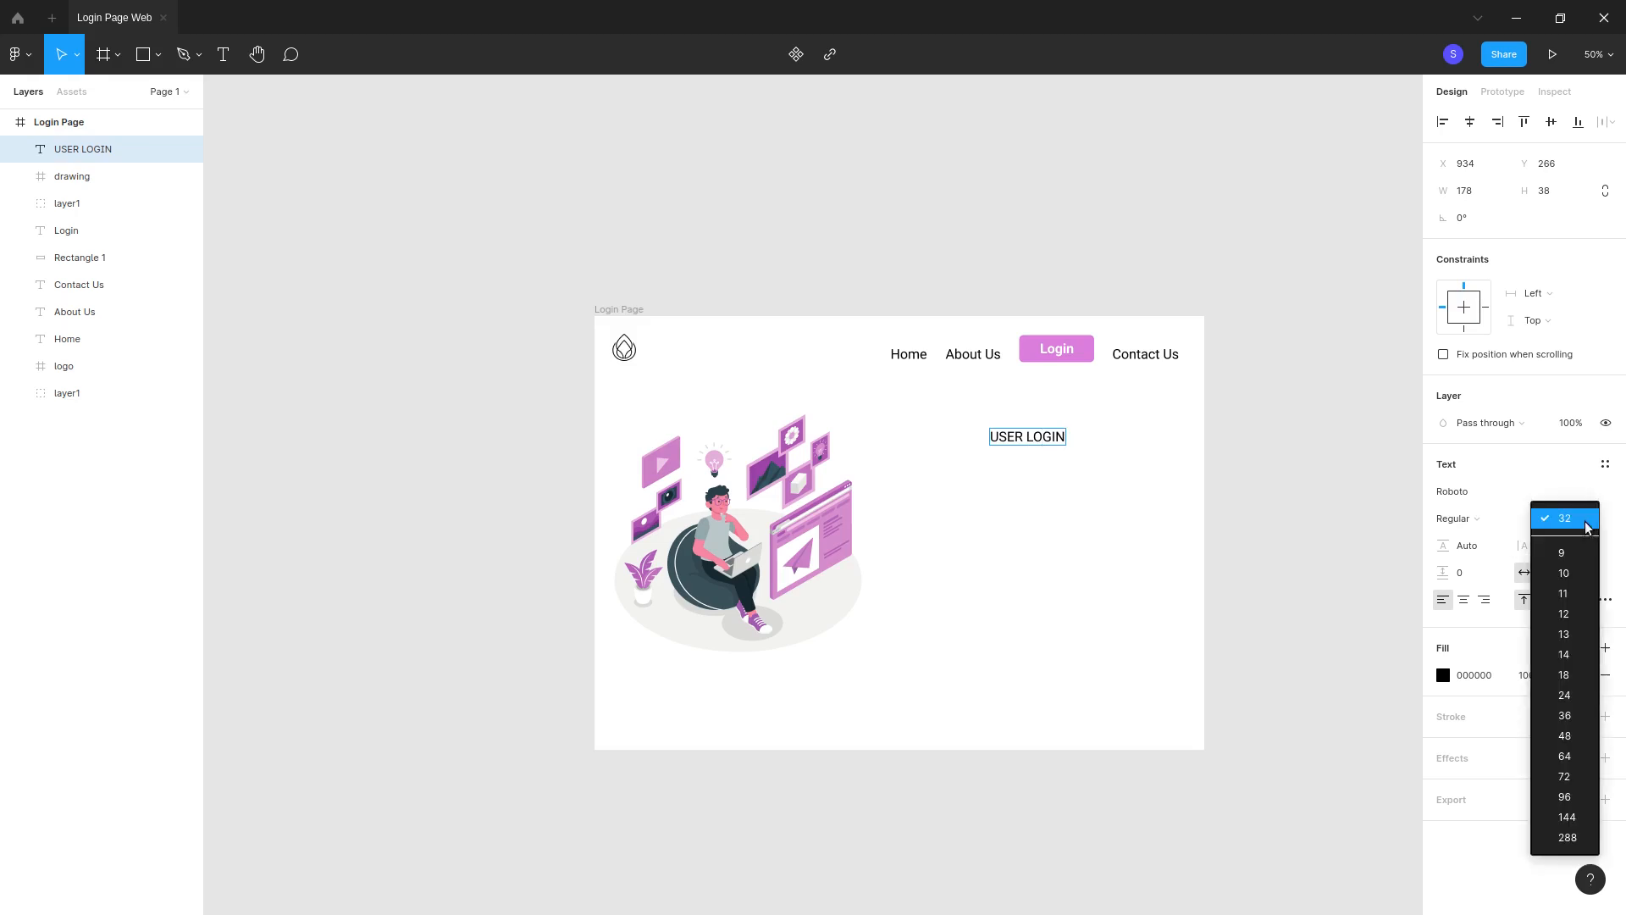
click(1570, 737)
double_click(1017, 446)
triple_click(1046, 434)
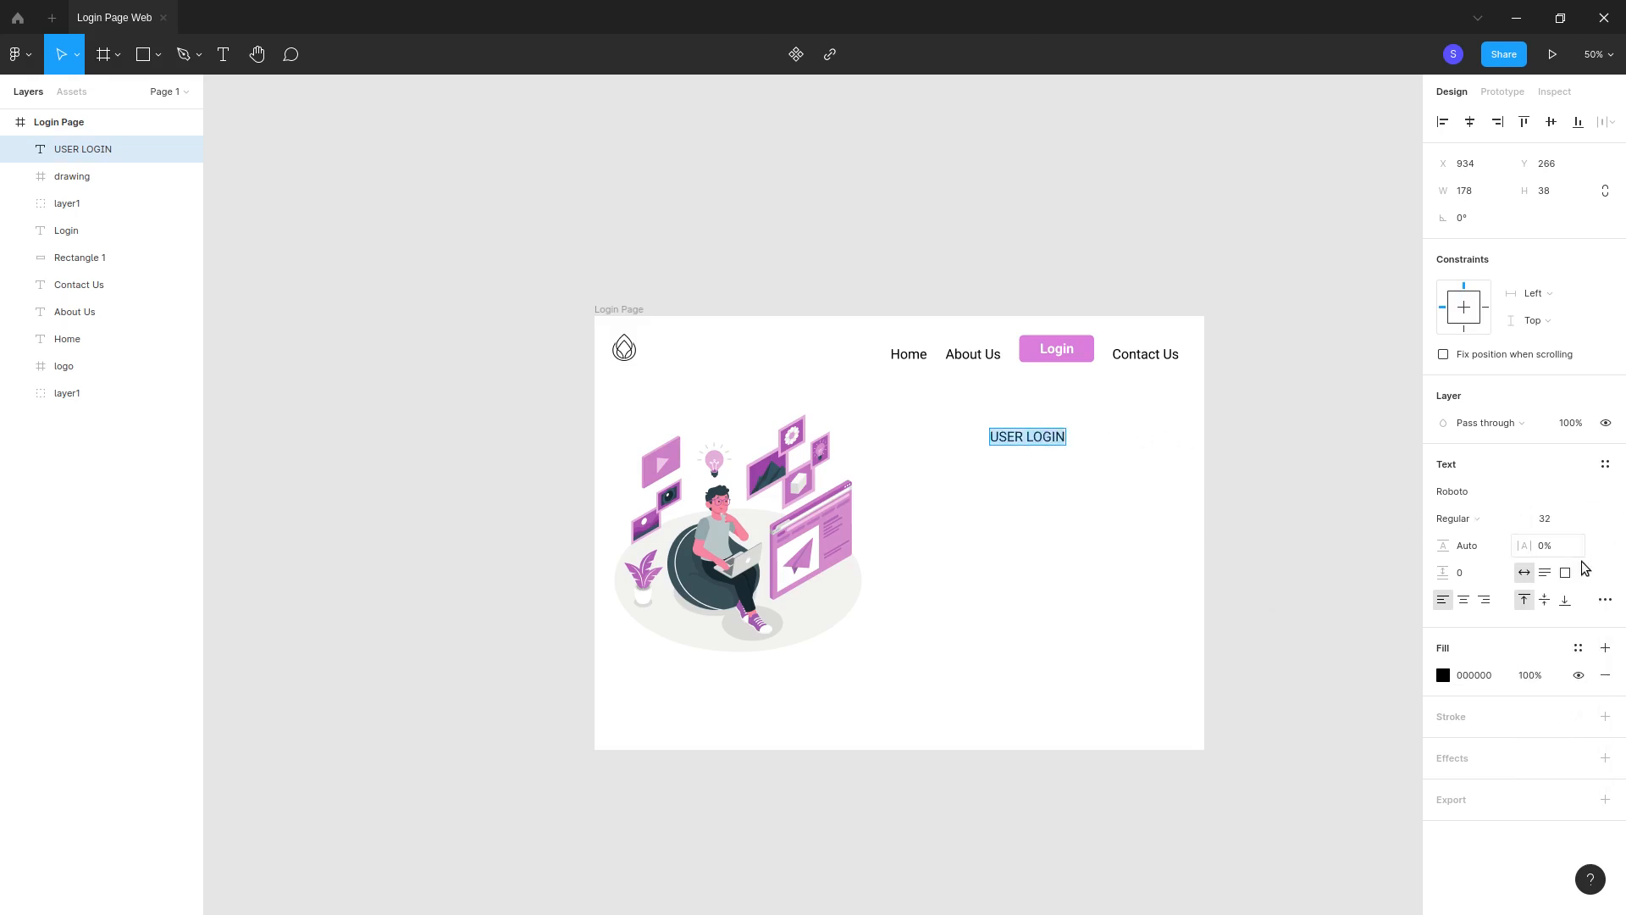
click(1586, 521)
click(1582, 748)
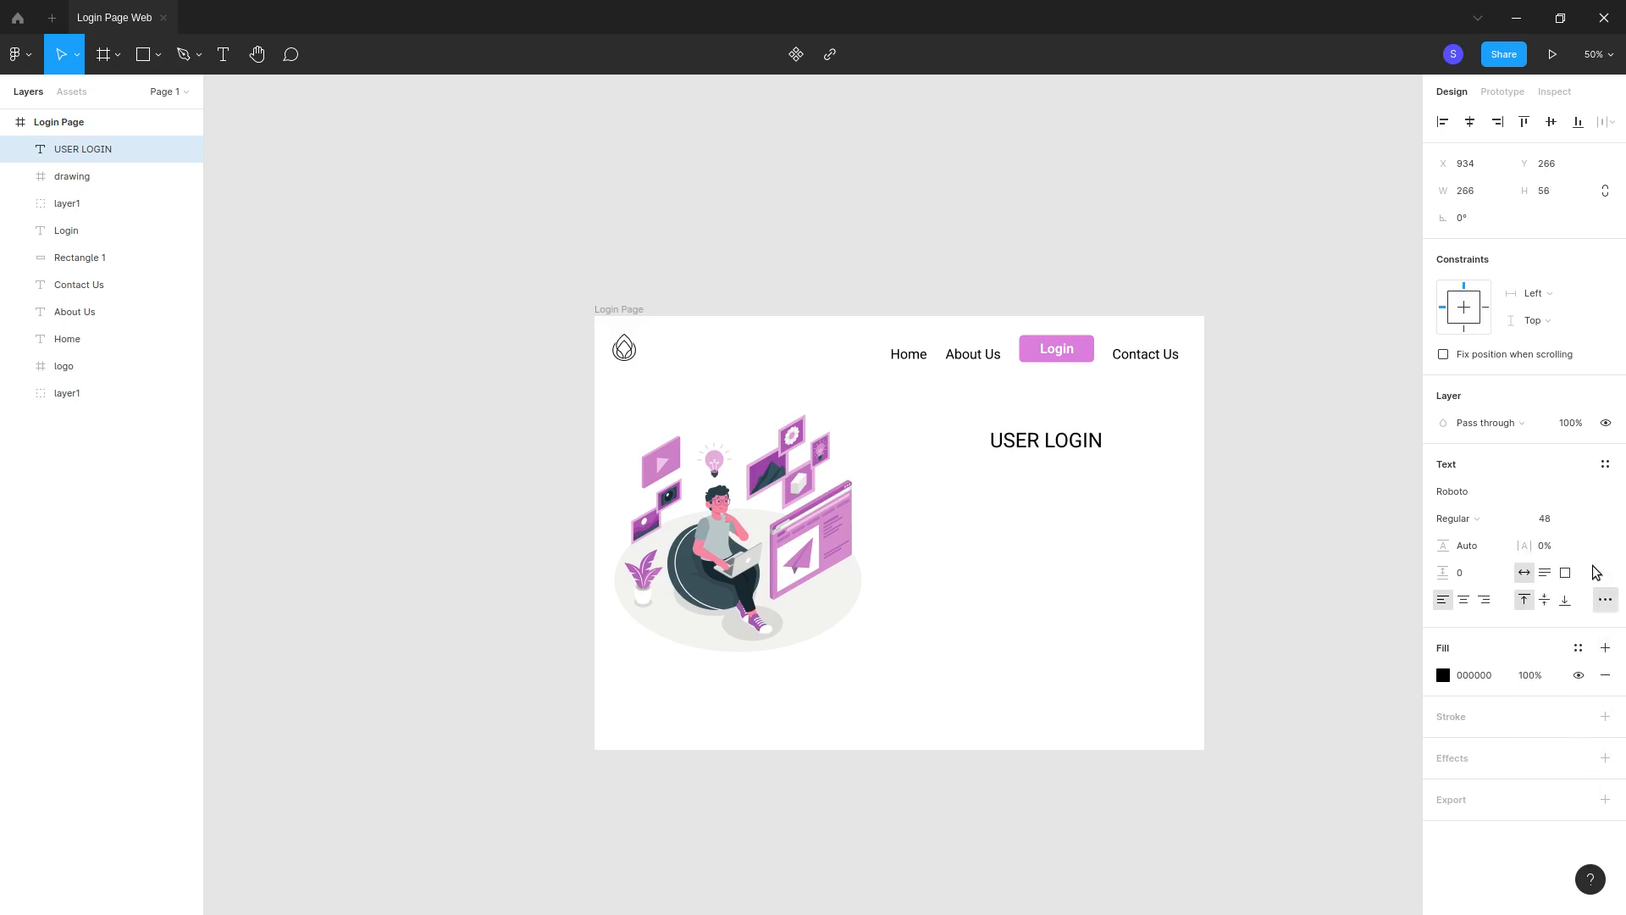
click(1587, 518)
click(1550, 526)
click(1548, 526)
key(Return)
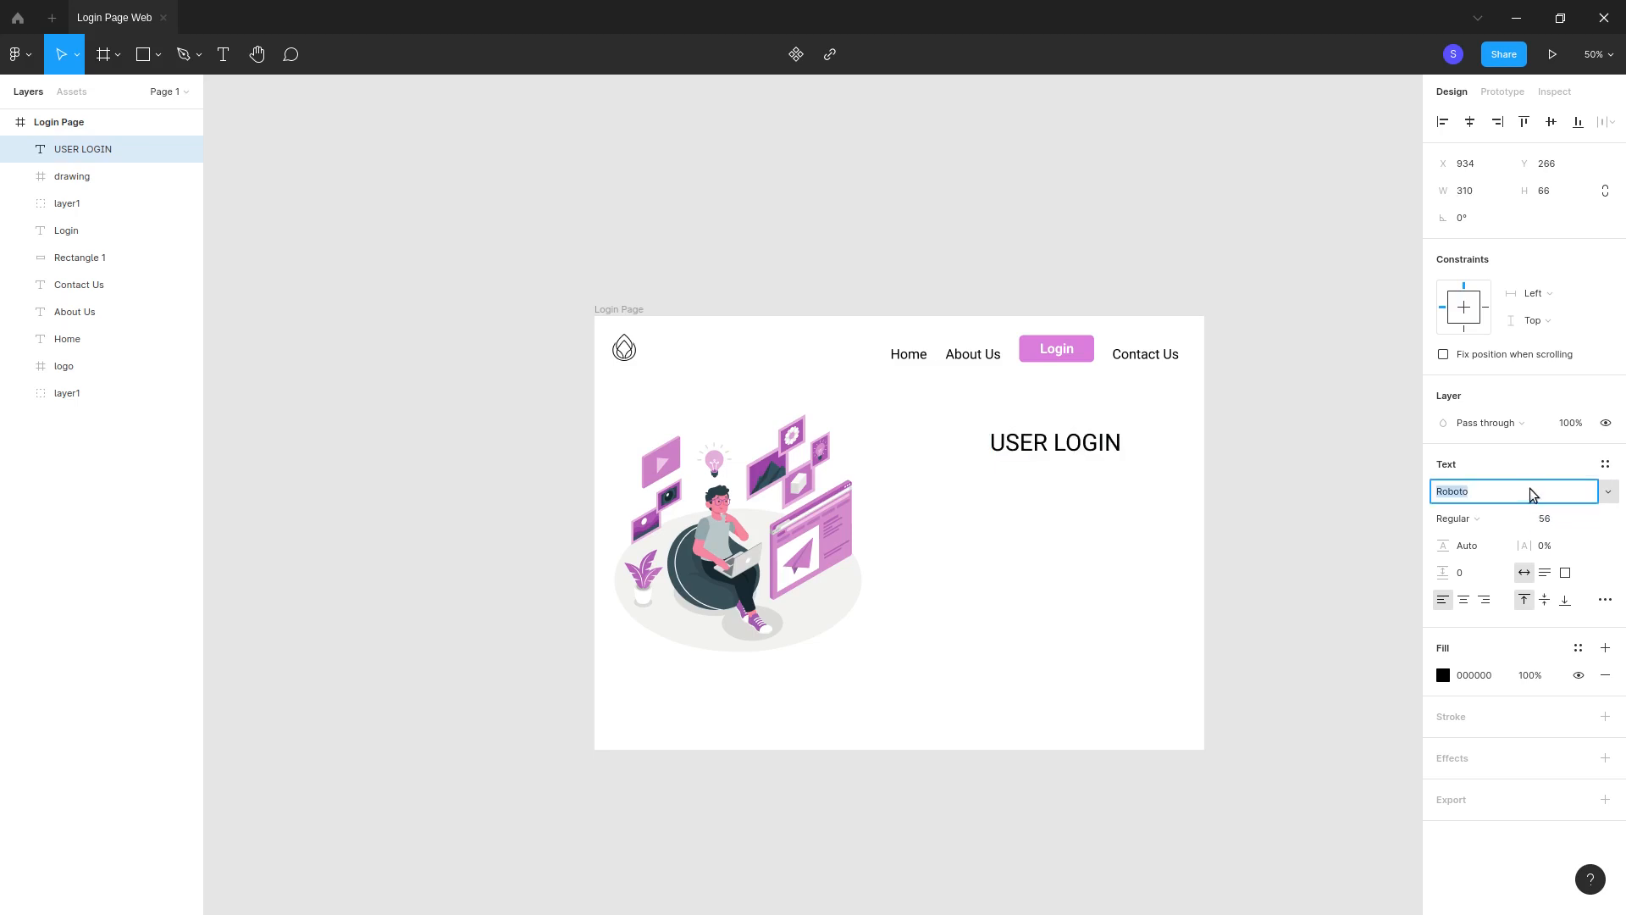
Step: Set the USER LOGIN heading's font weight to Medium and shift the heading slightly into place
click(1477, 520)
click(1475, 539)
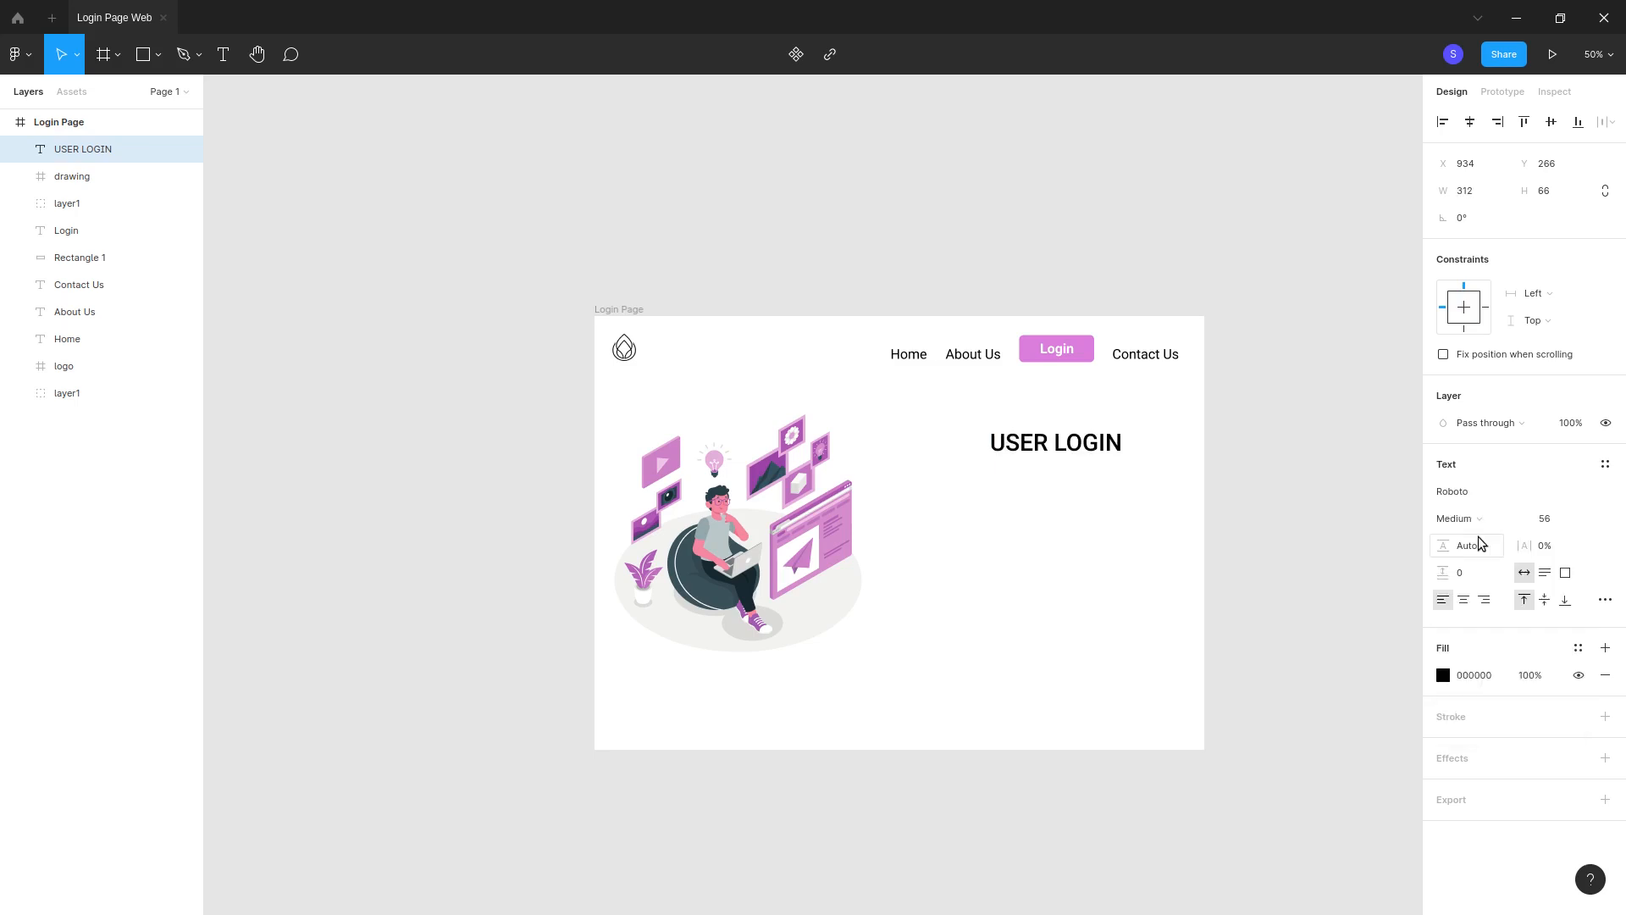
key(Escape)
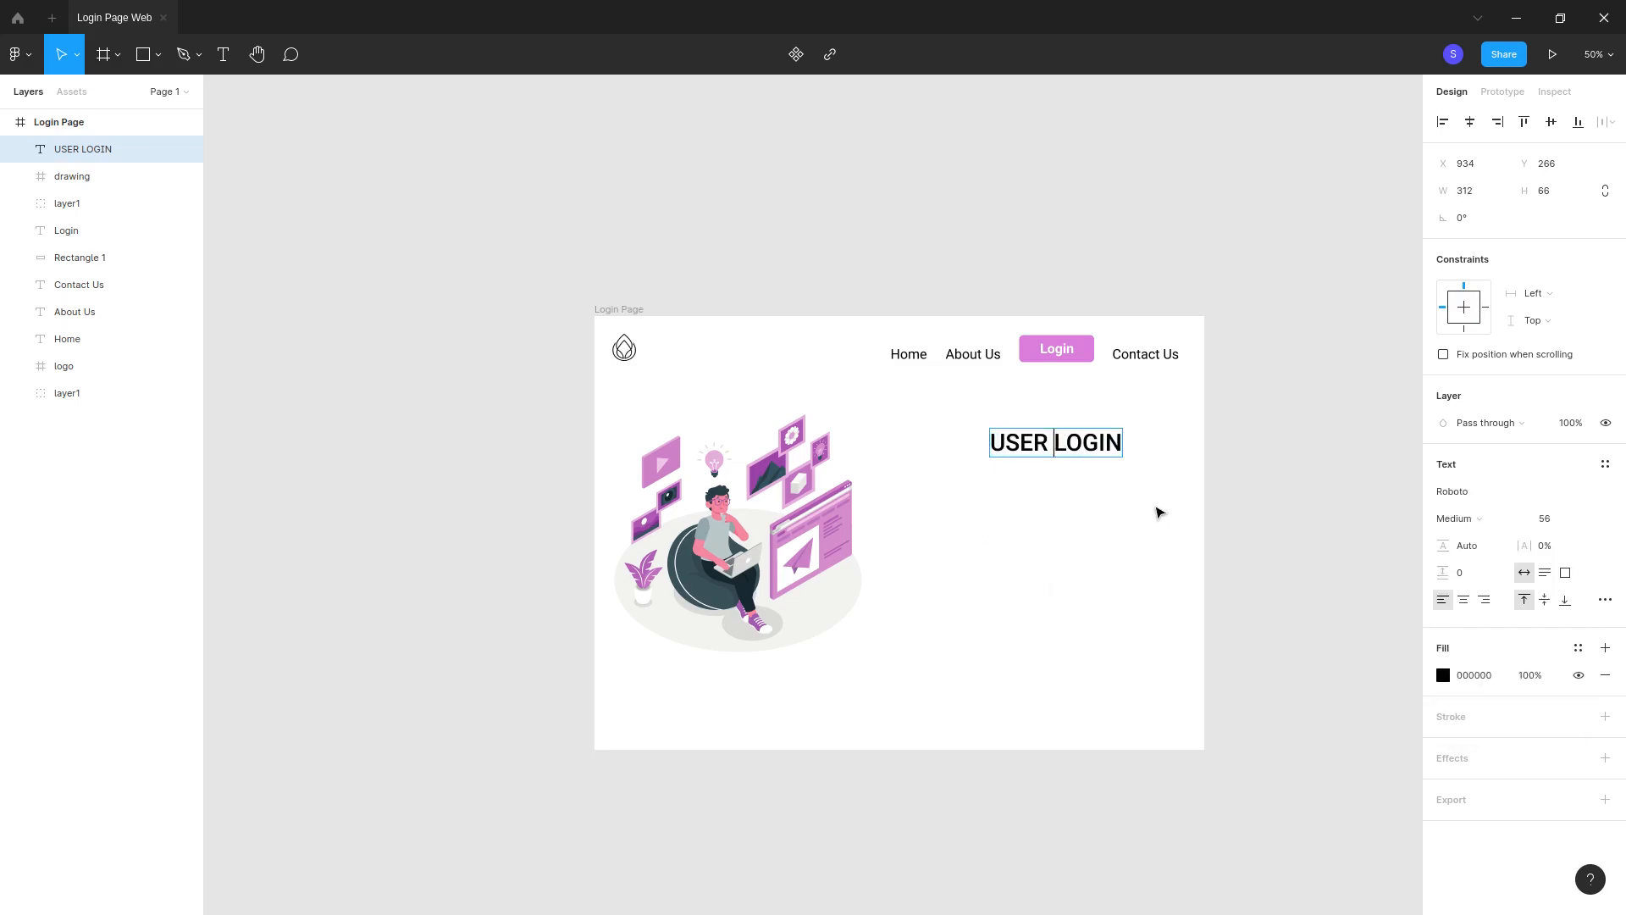
drag(1064, 454, 1063, 452)
click(1099, 545)
Step: Draw a rectangle about 627 × 95 below the USER LOGIN heading, at about X 754, Y 440
key(r)
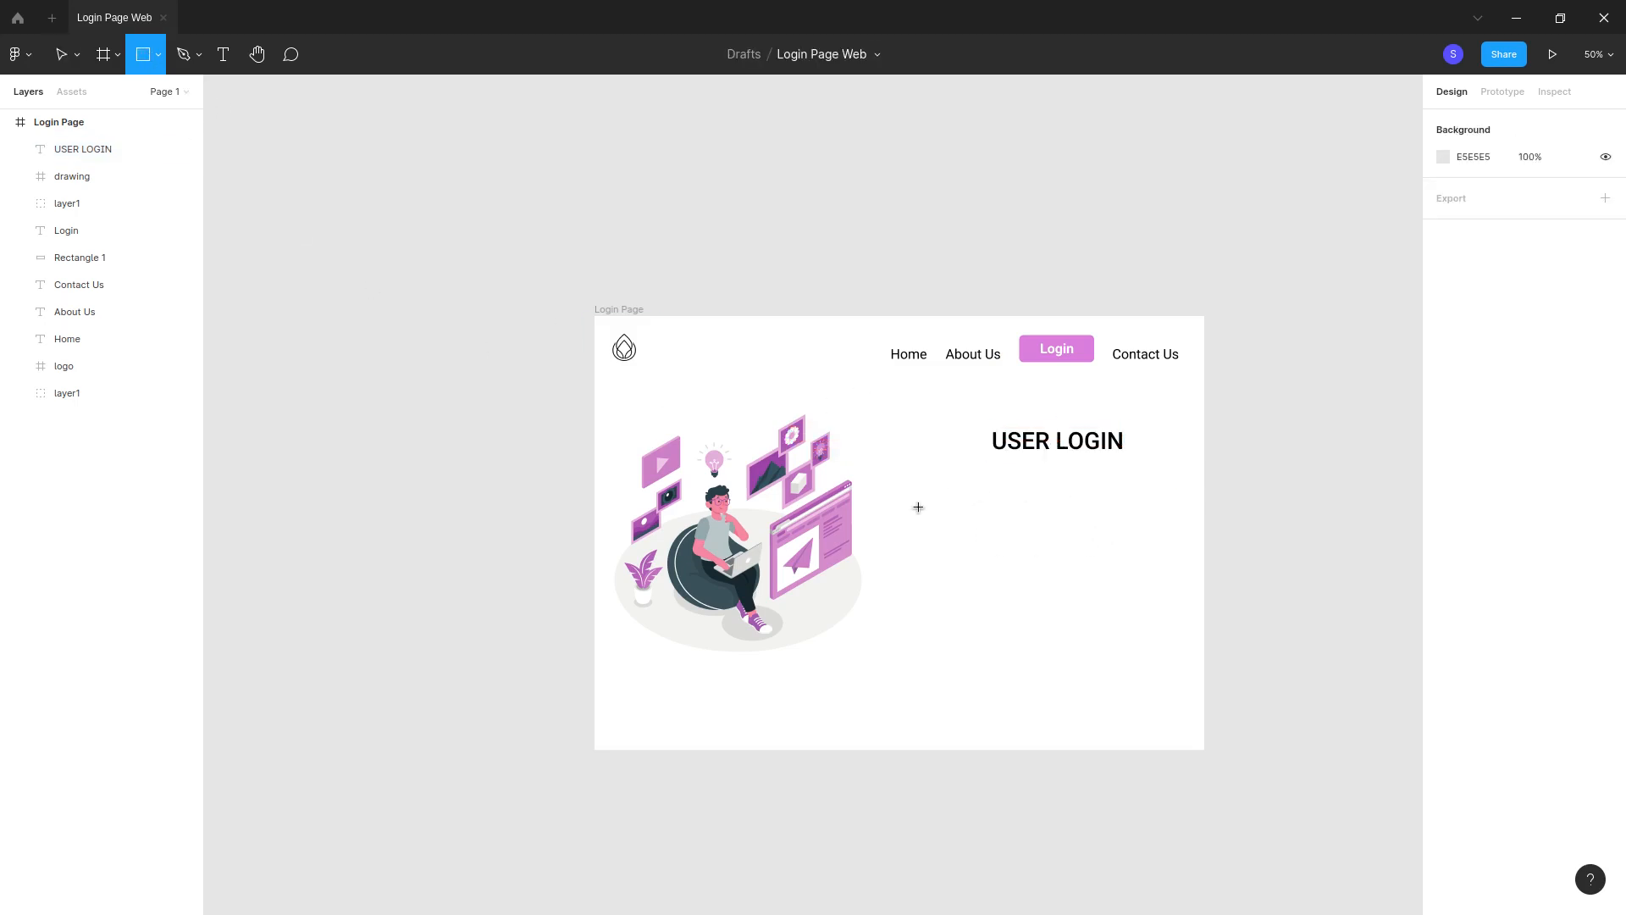
drag(914, 503, 1180, 534)
click(1262, 620)
click(1024, 526)
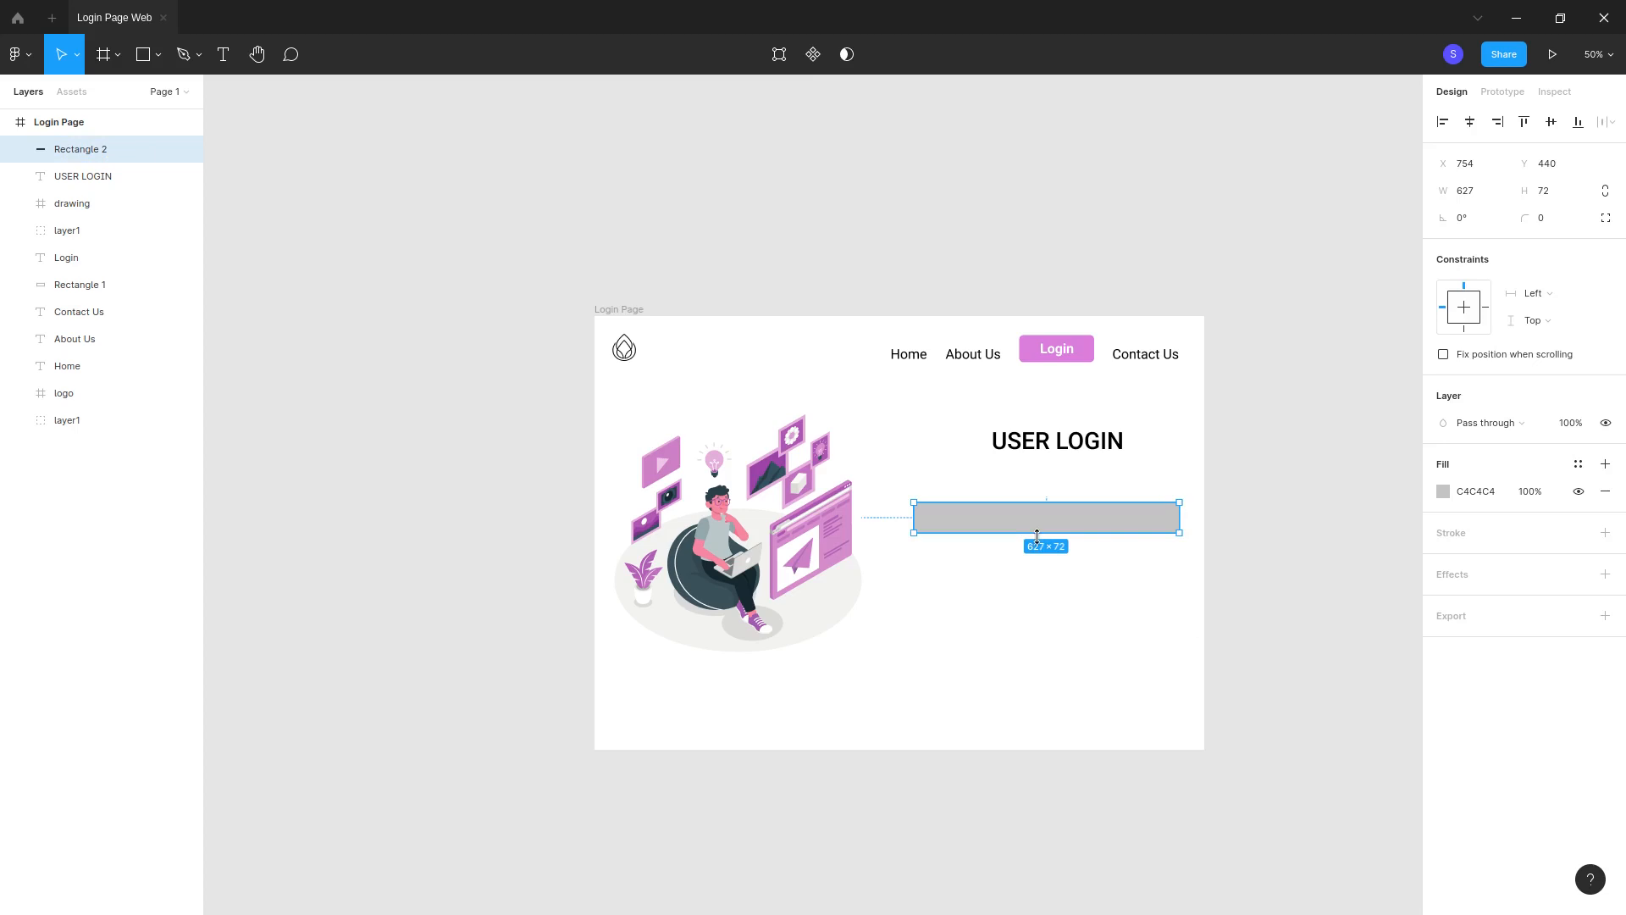
drag(1037, 540, 1037, 551)
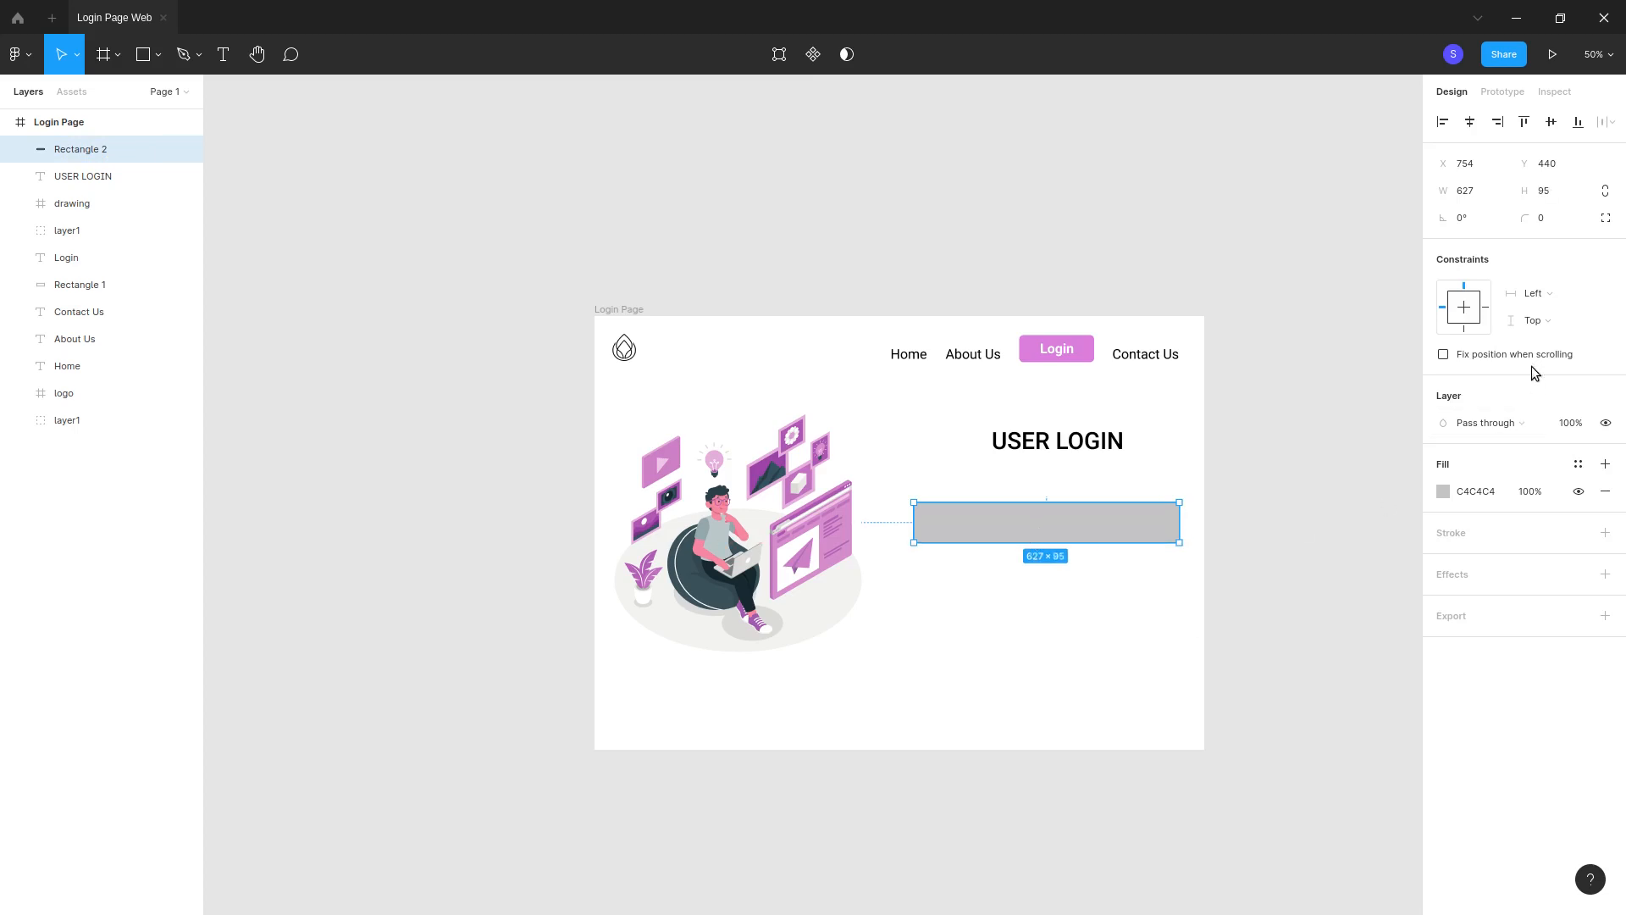
Step: Give the rectangle below the heading a corner radius of 10 and a white FFFFFF fill
drag(1529, 221, 76, 226)
click(999, 626)
click(1016, 522)
click(1443, 491)
drag(1225, 539, 1205, 488)
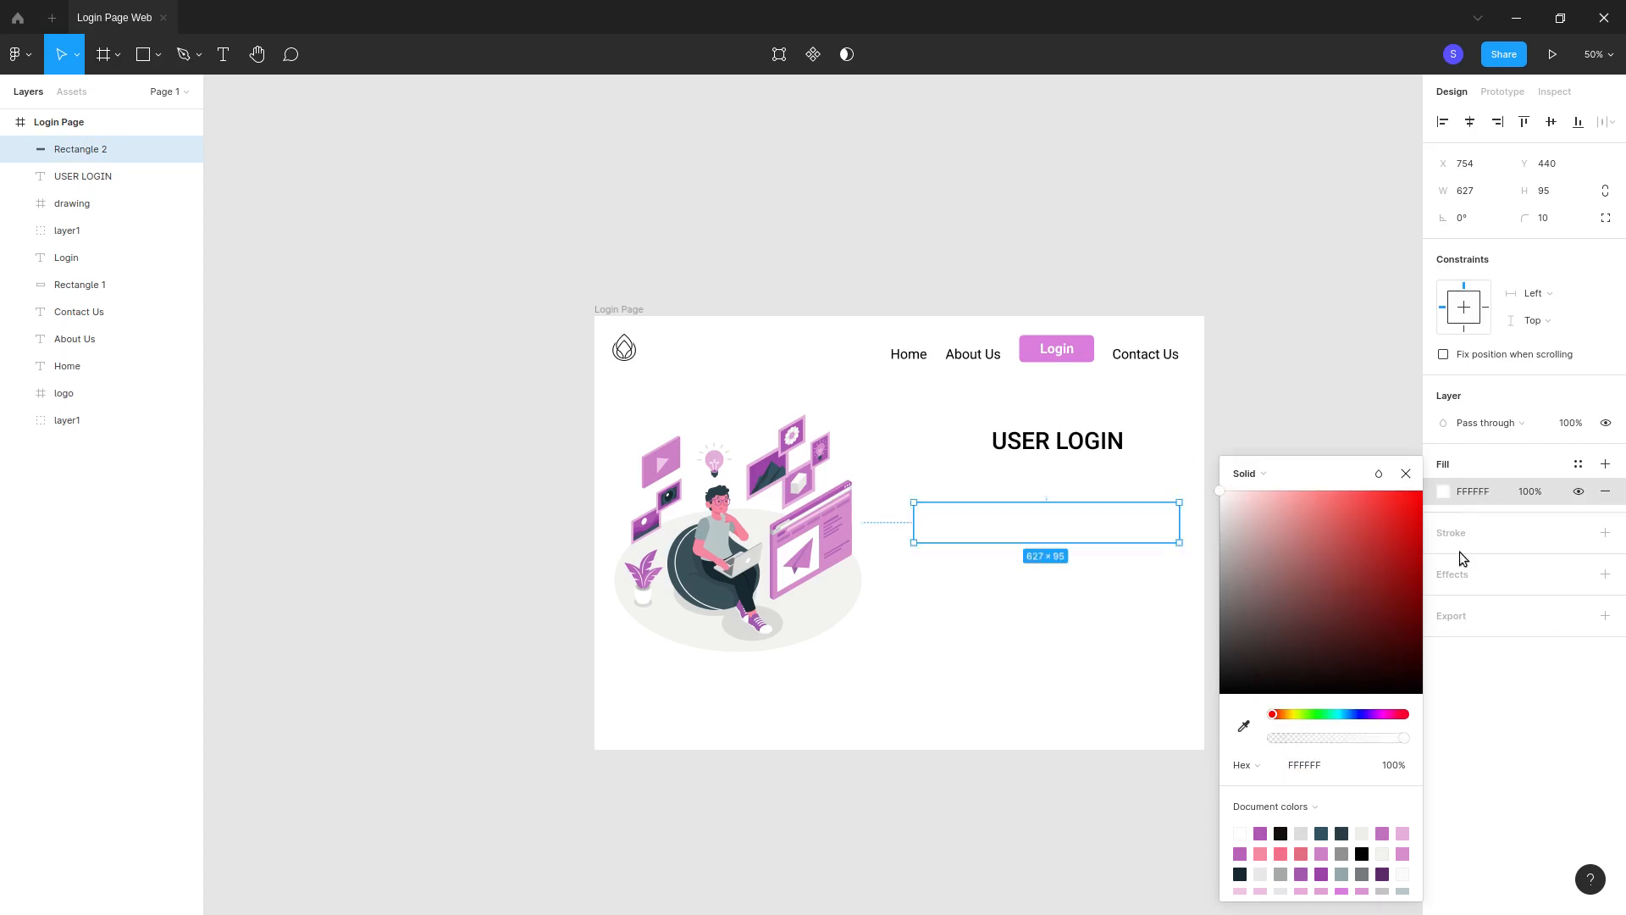
click(1478, 462)
Step: Add a black 000000 inside stroke with a thickness of 3 to the white rectangle
click(1605, 533)
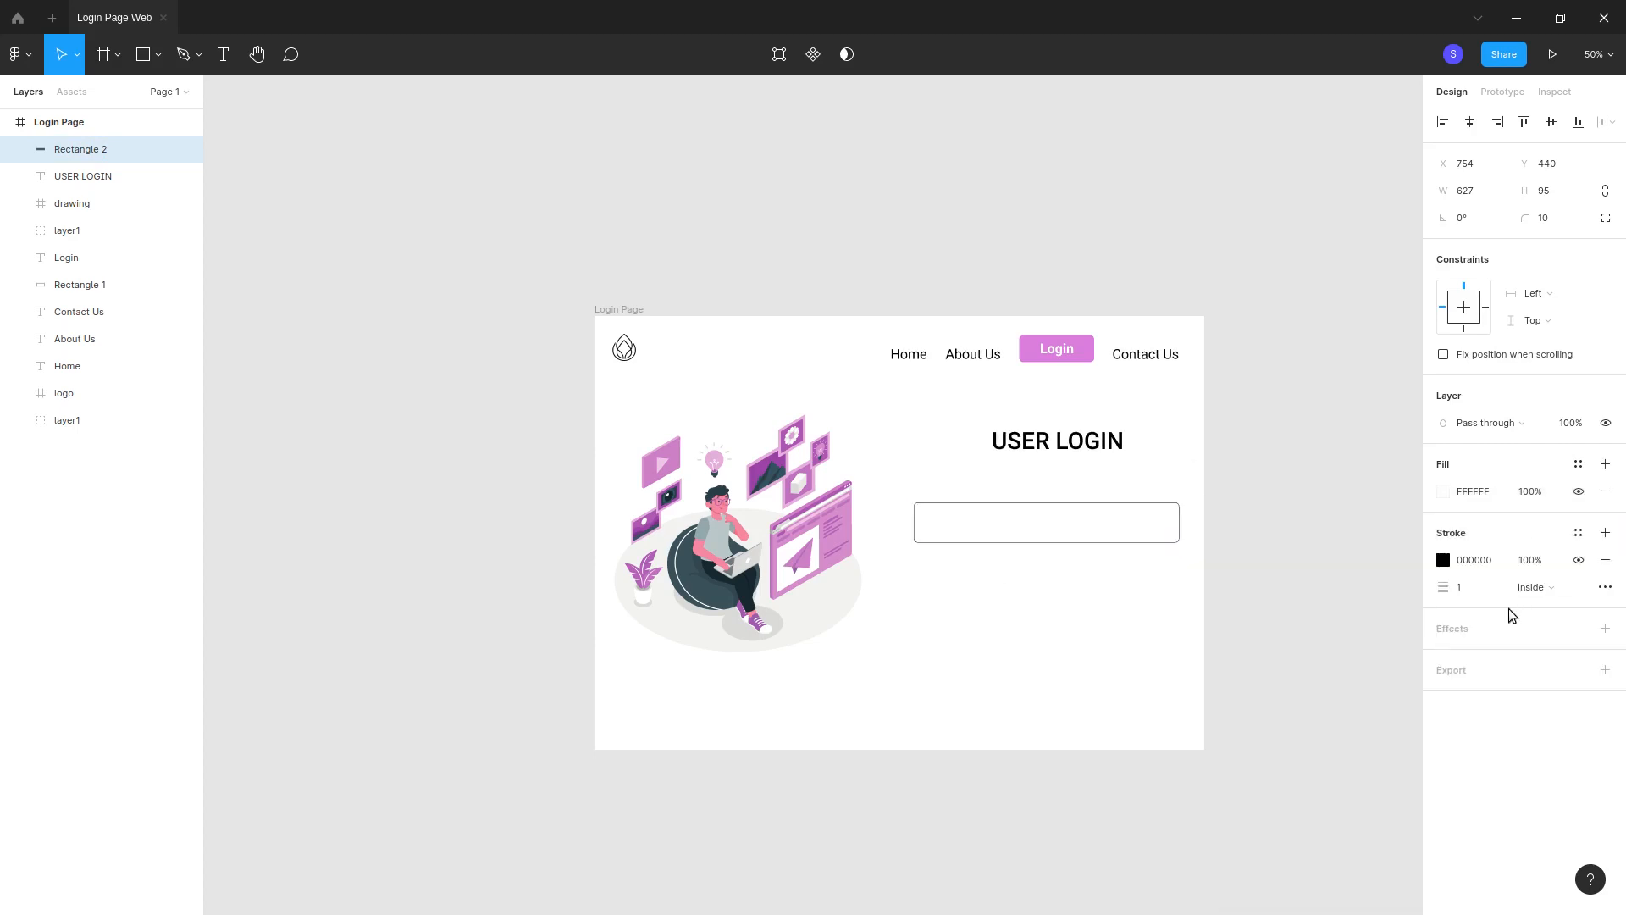
mouse_move(1445, 586)
mouse_down()
mouse_move(1478, 586)
mouse_move(1445, 581)
mouse_up()
click(977, 617)
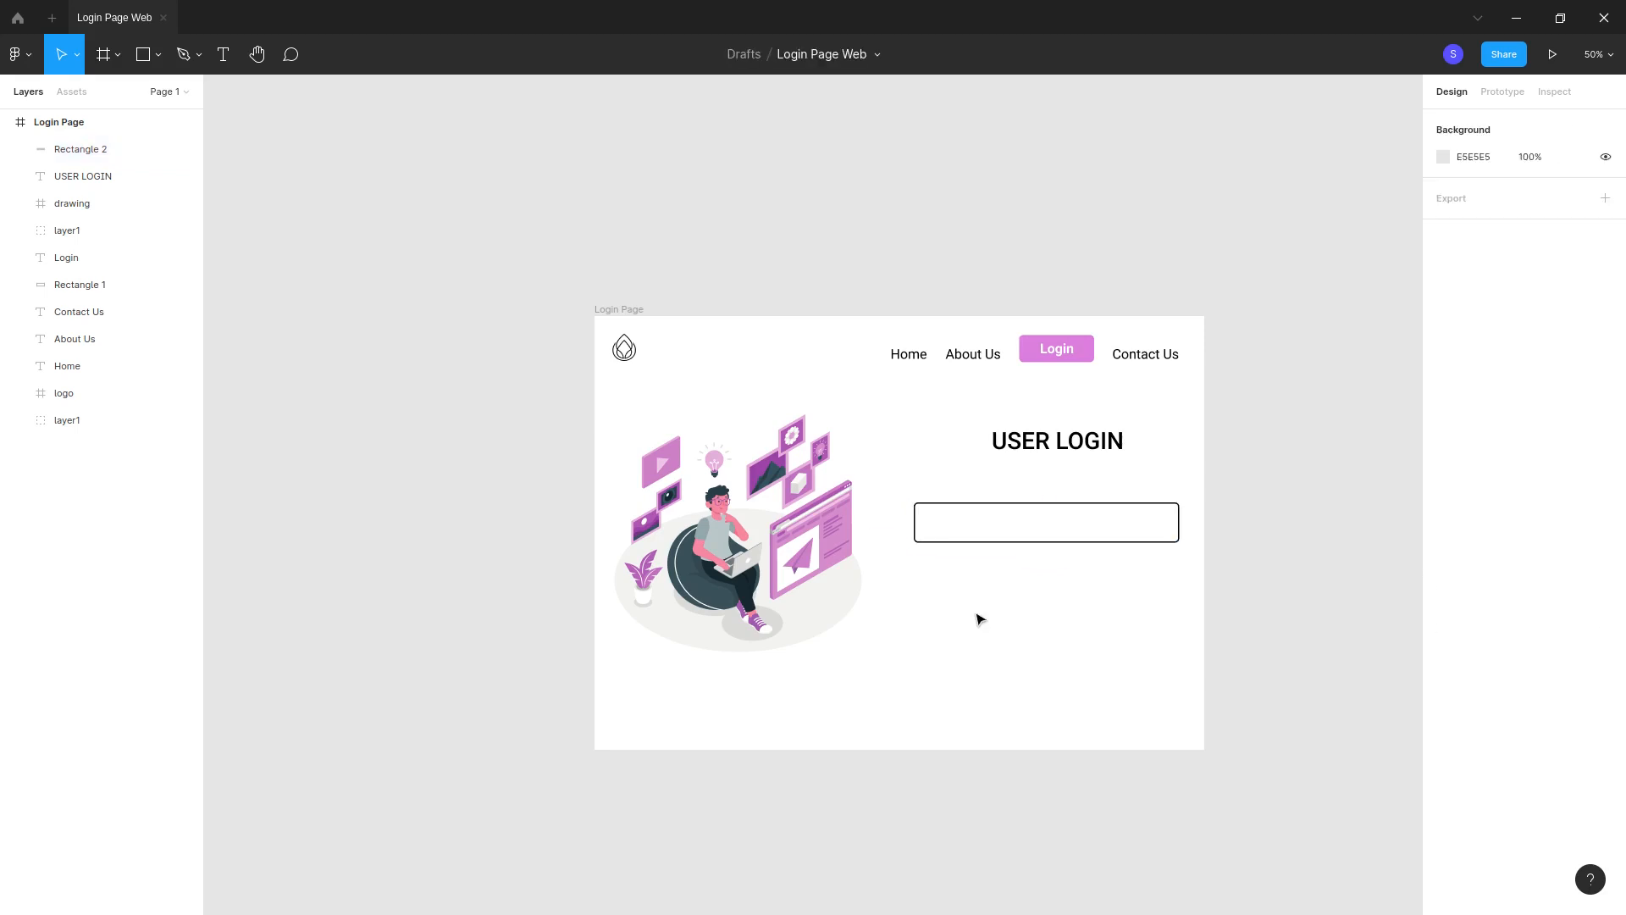
Step: Add the text "Username" inside the outlined rectangle, at about X 824, Y 480
click(962, 522)
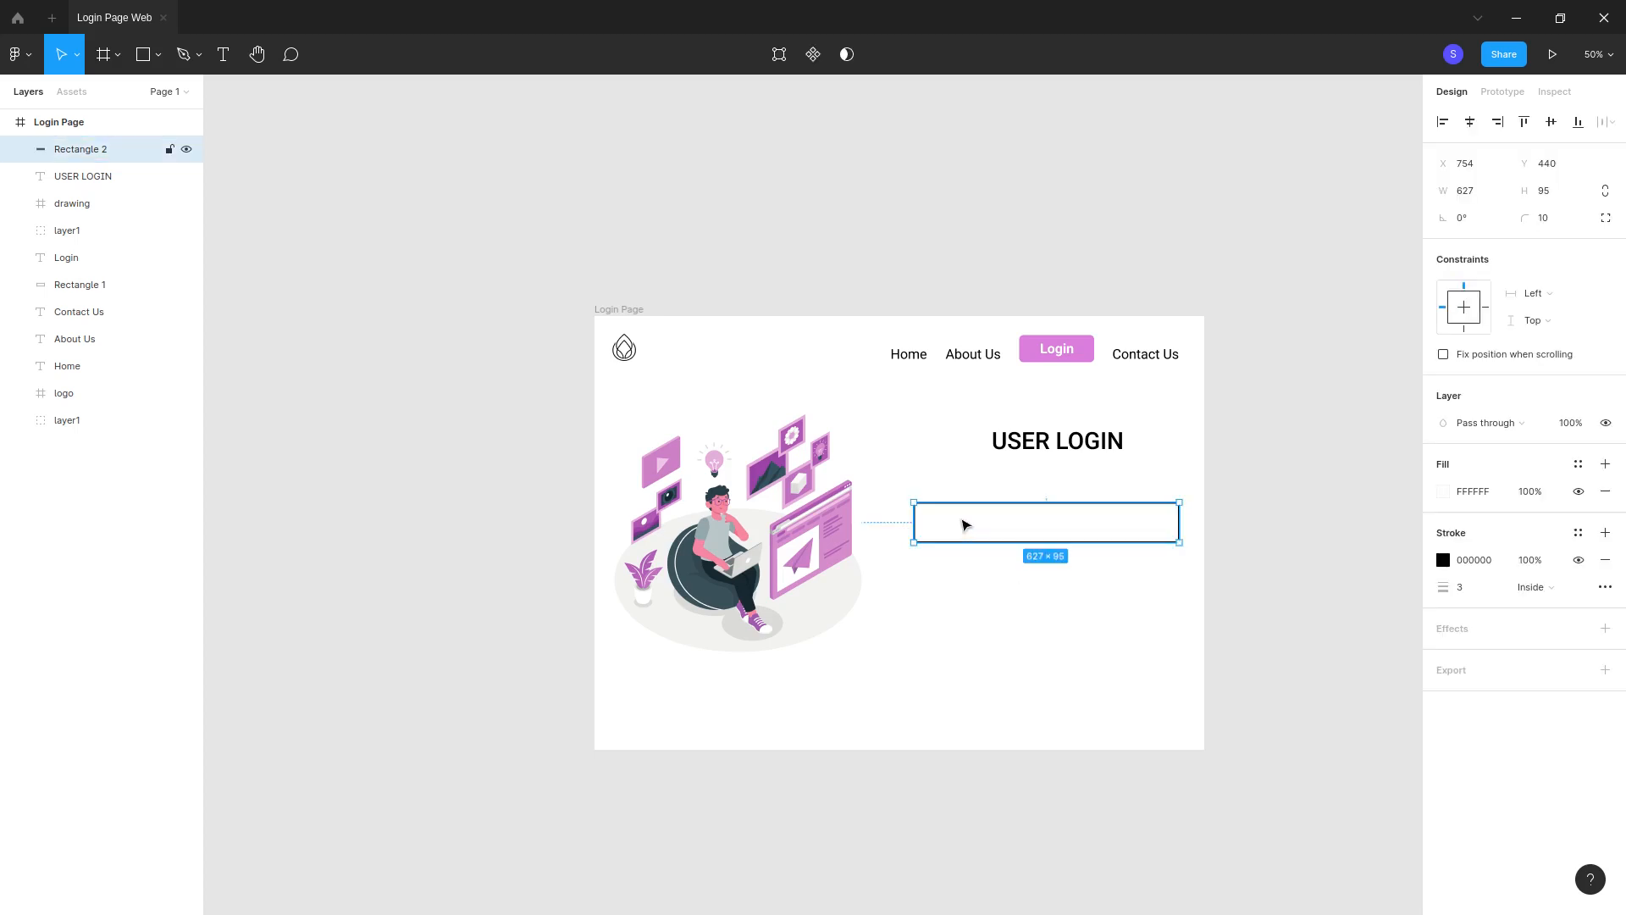
click(223, 54)
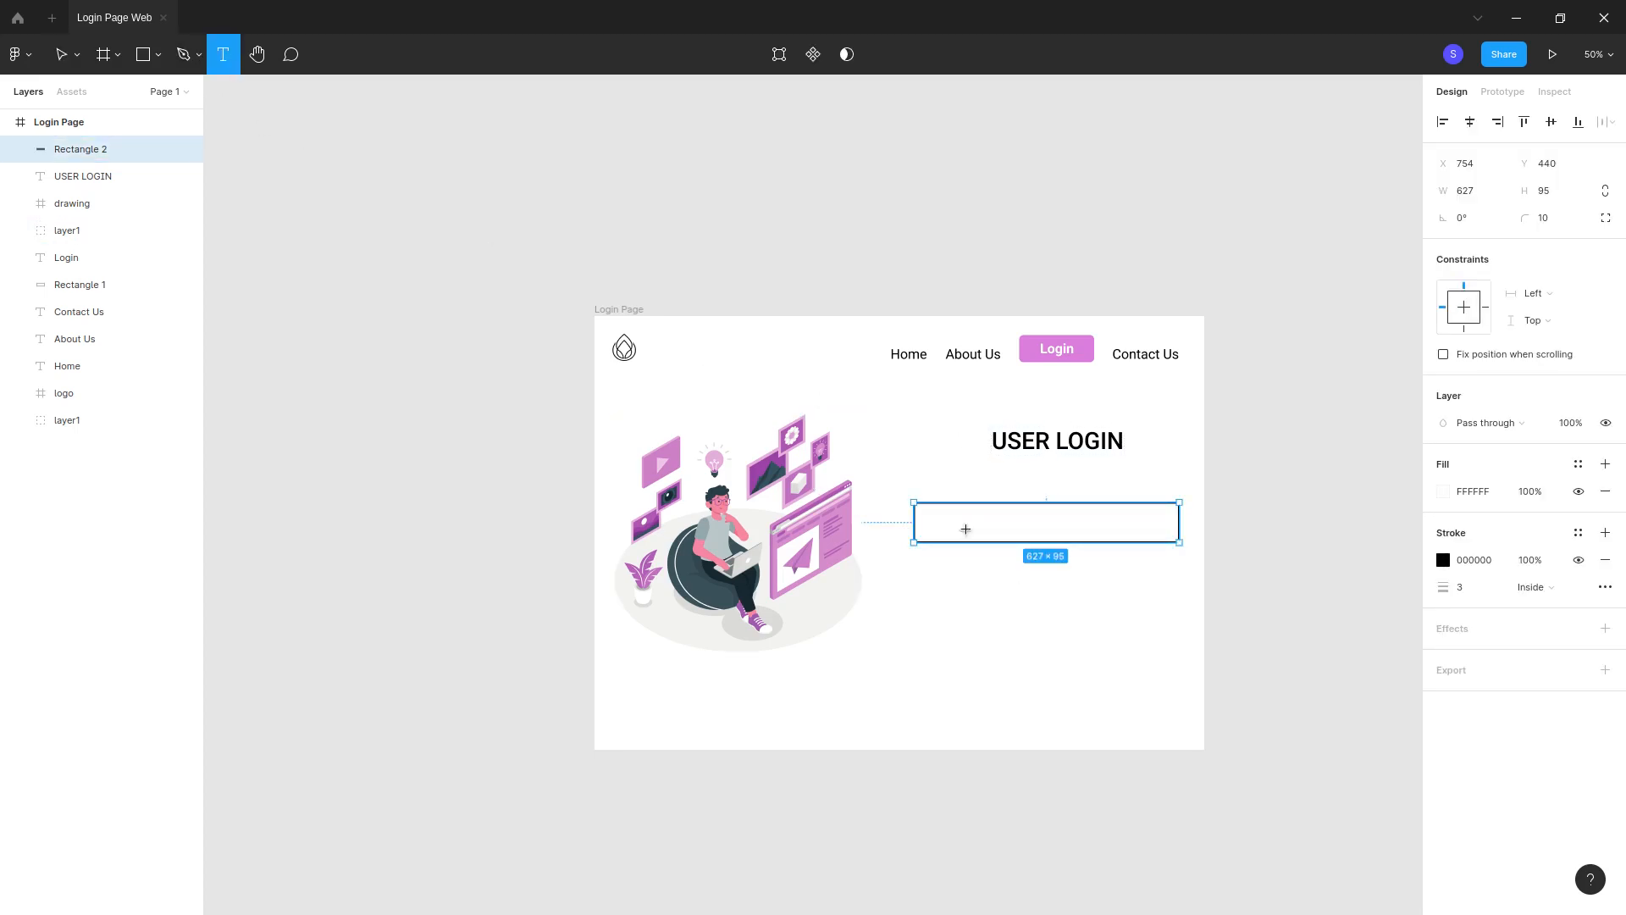
click(944, 524)
text(U)
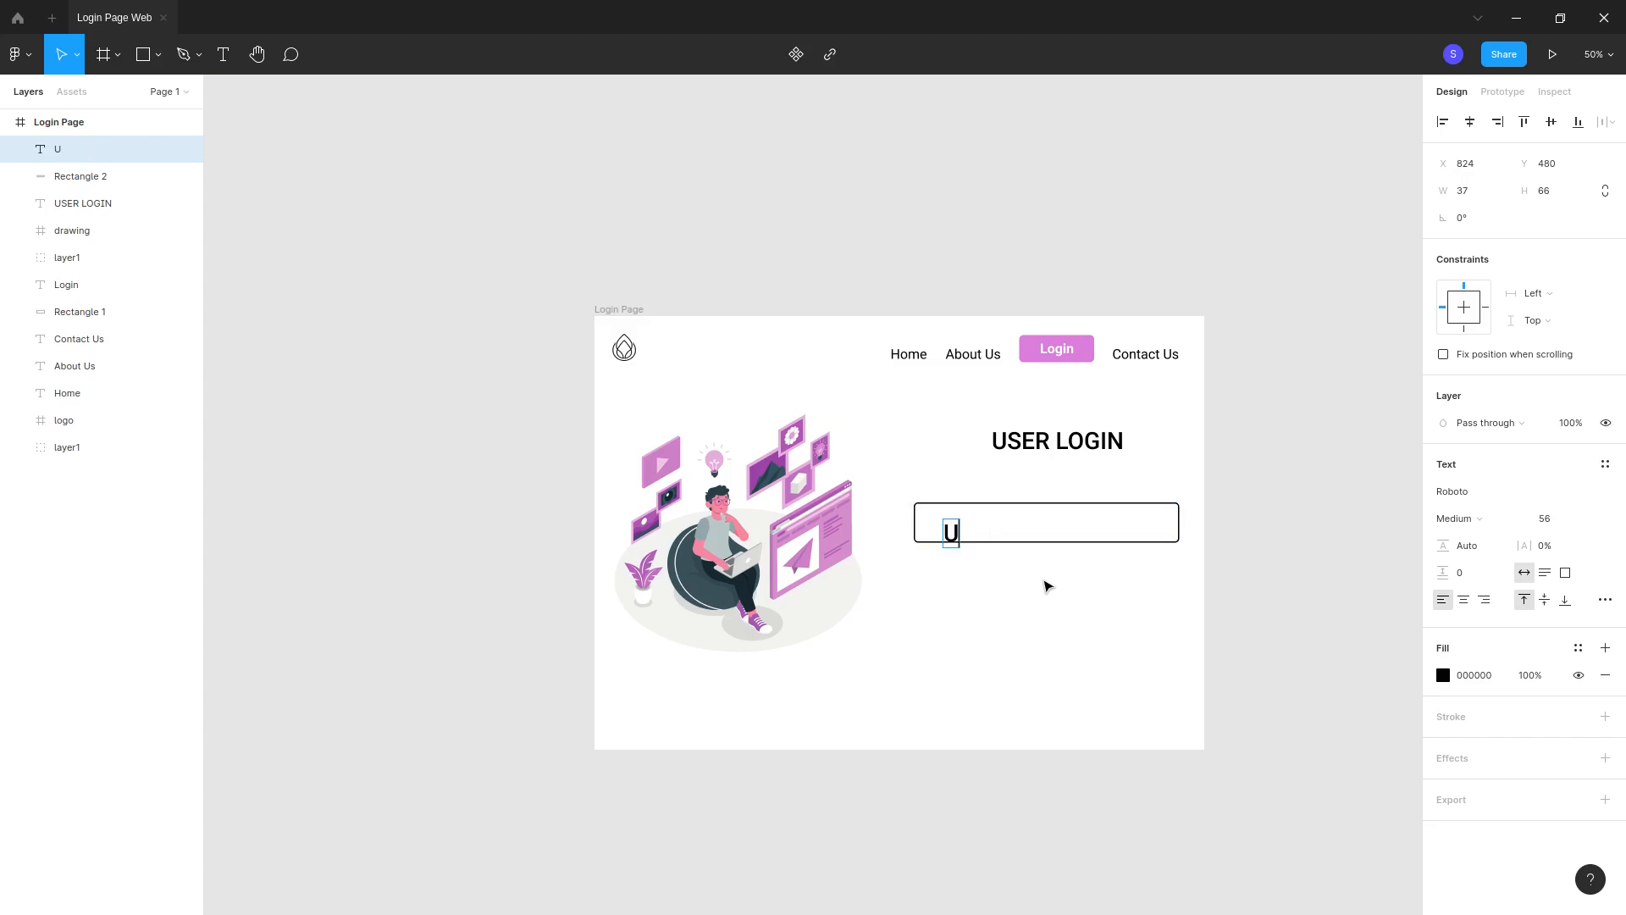
text(sername)
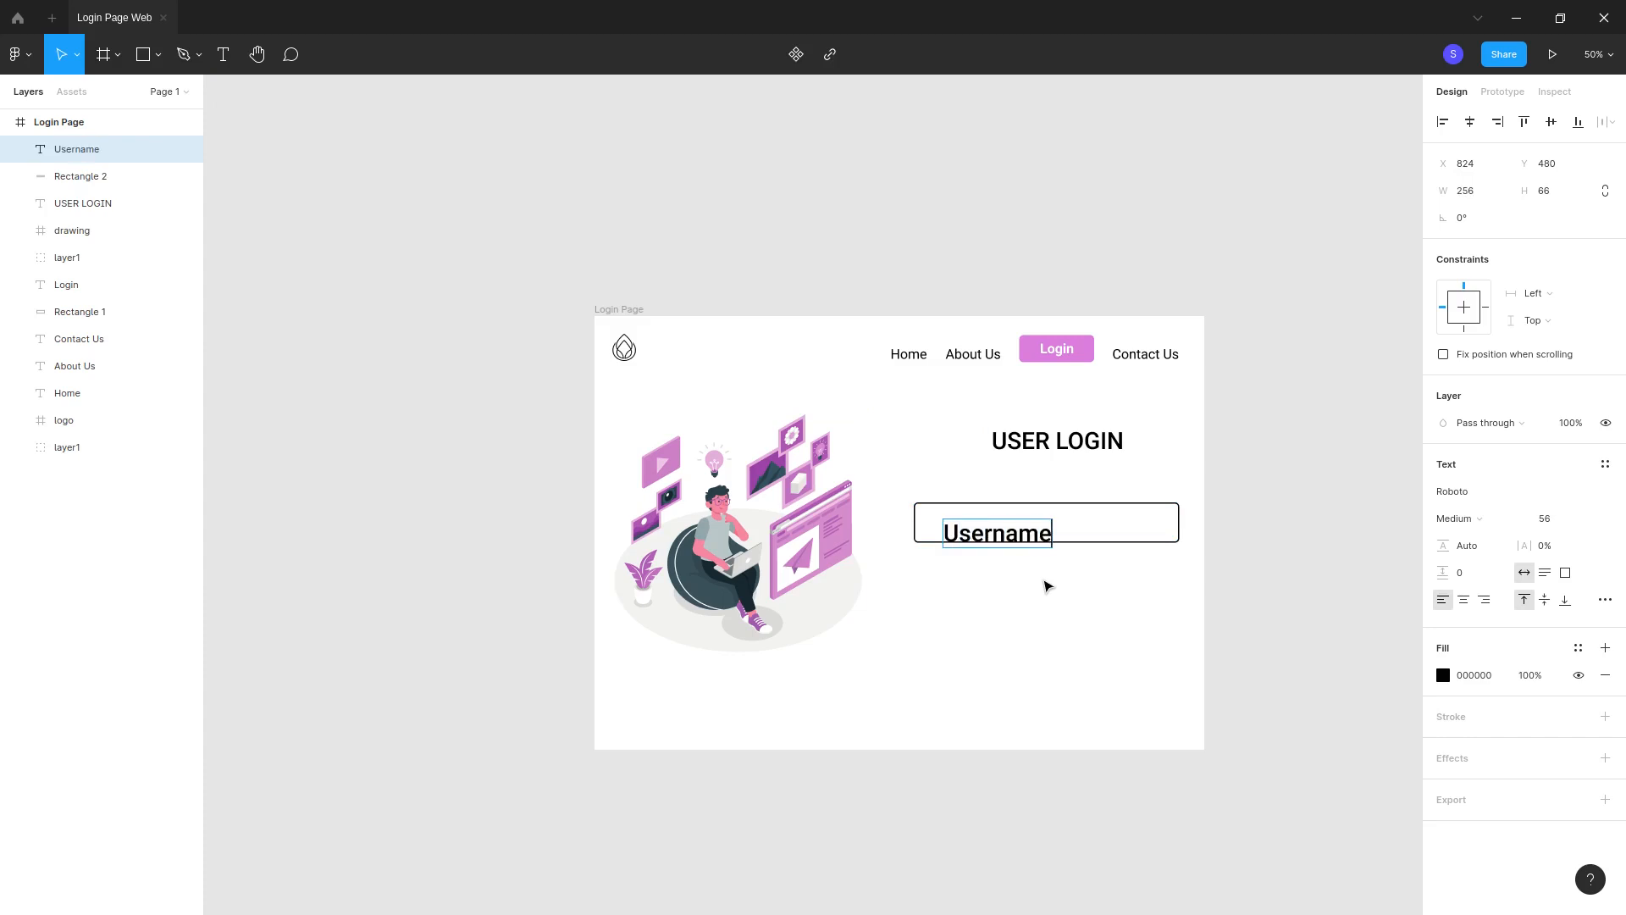
Step: Set the Username text's font size to 36 and move it to about X 812, Y 460 inside the rectangle
double_click(987, 529)
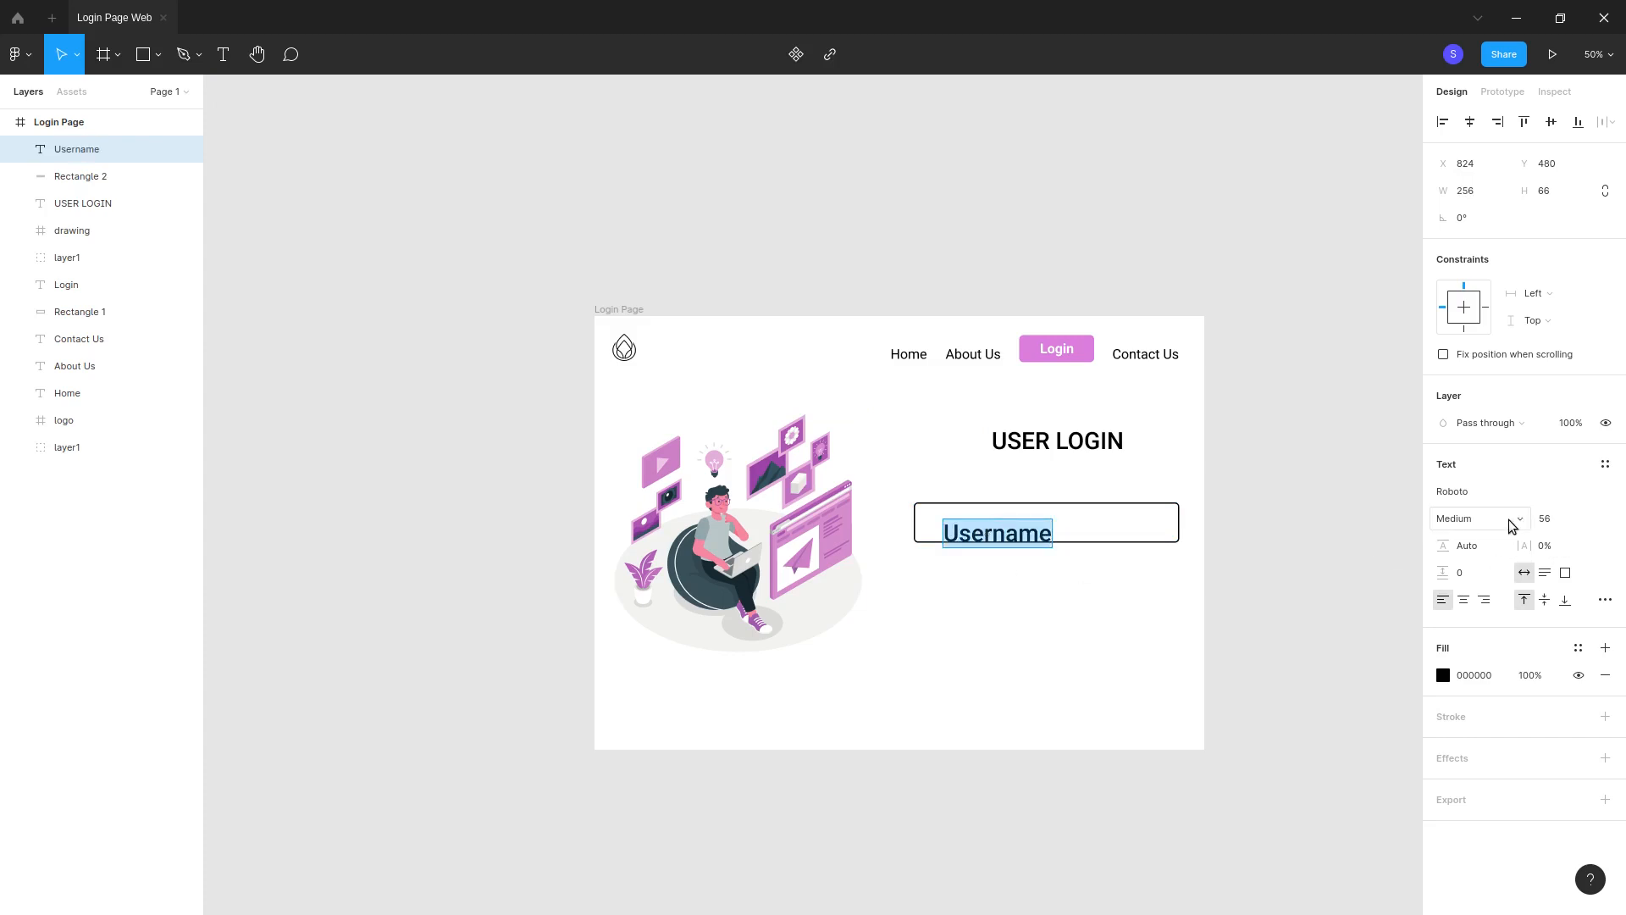
click(1524, 518)
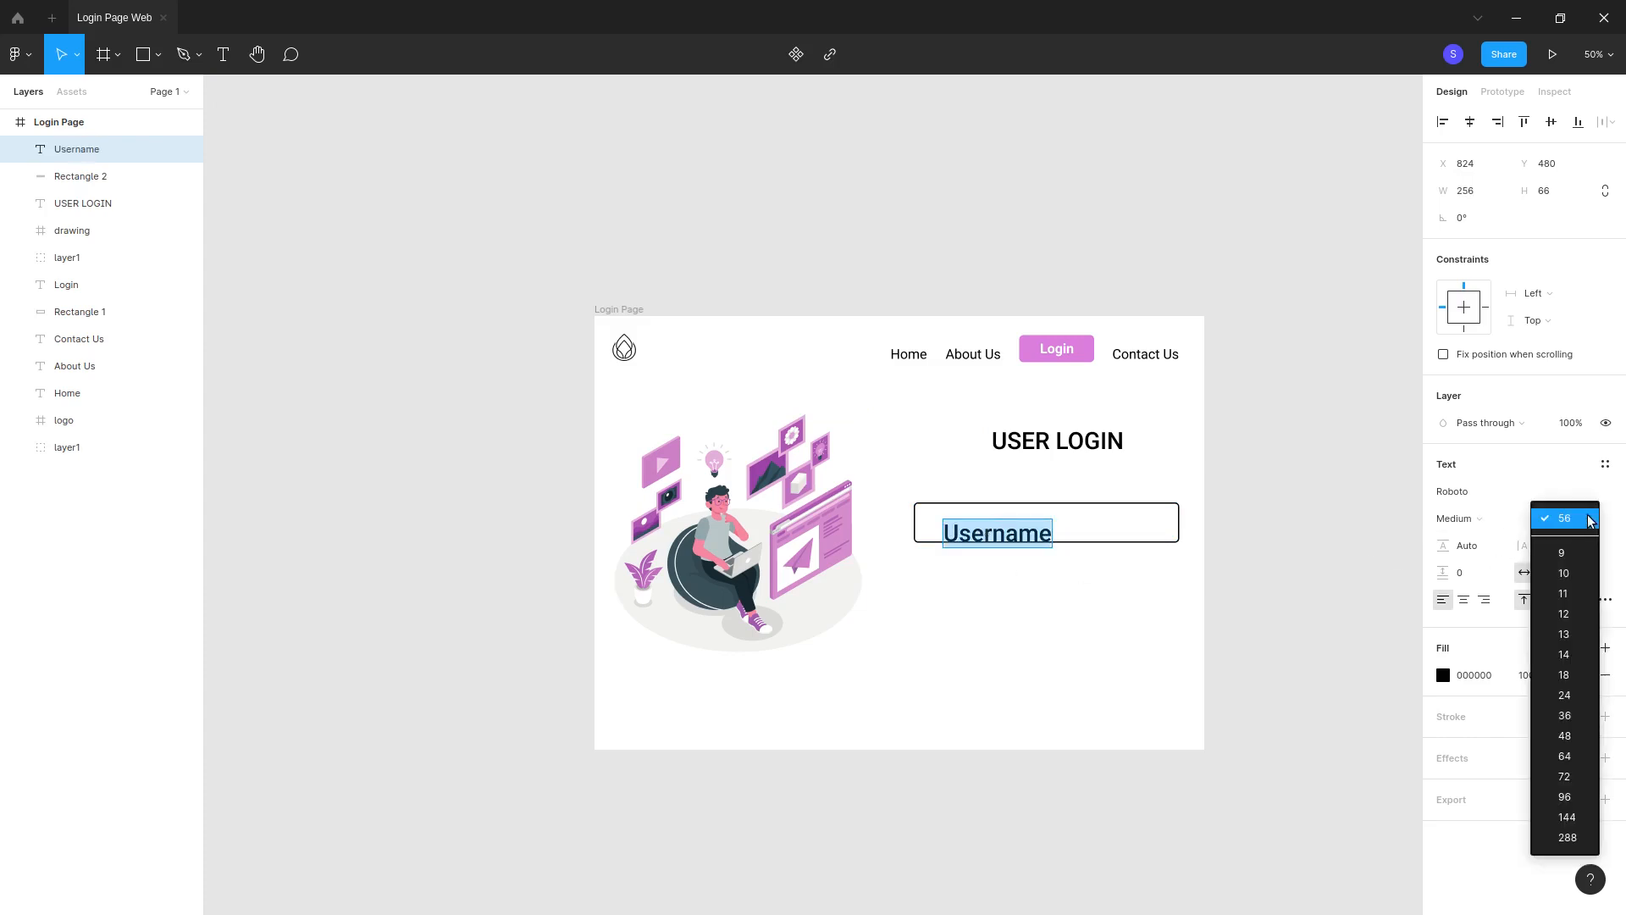
click(1565, 717)
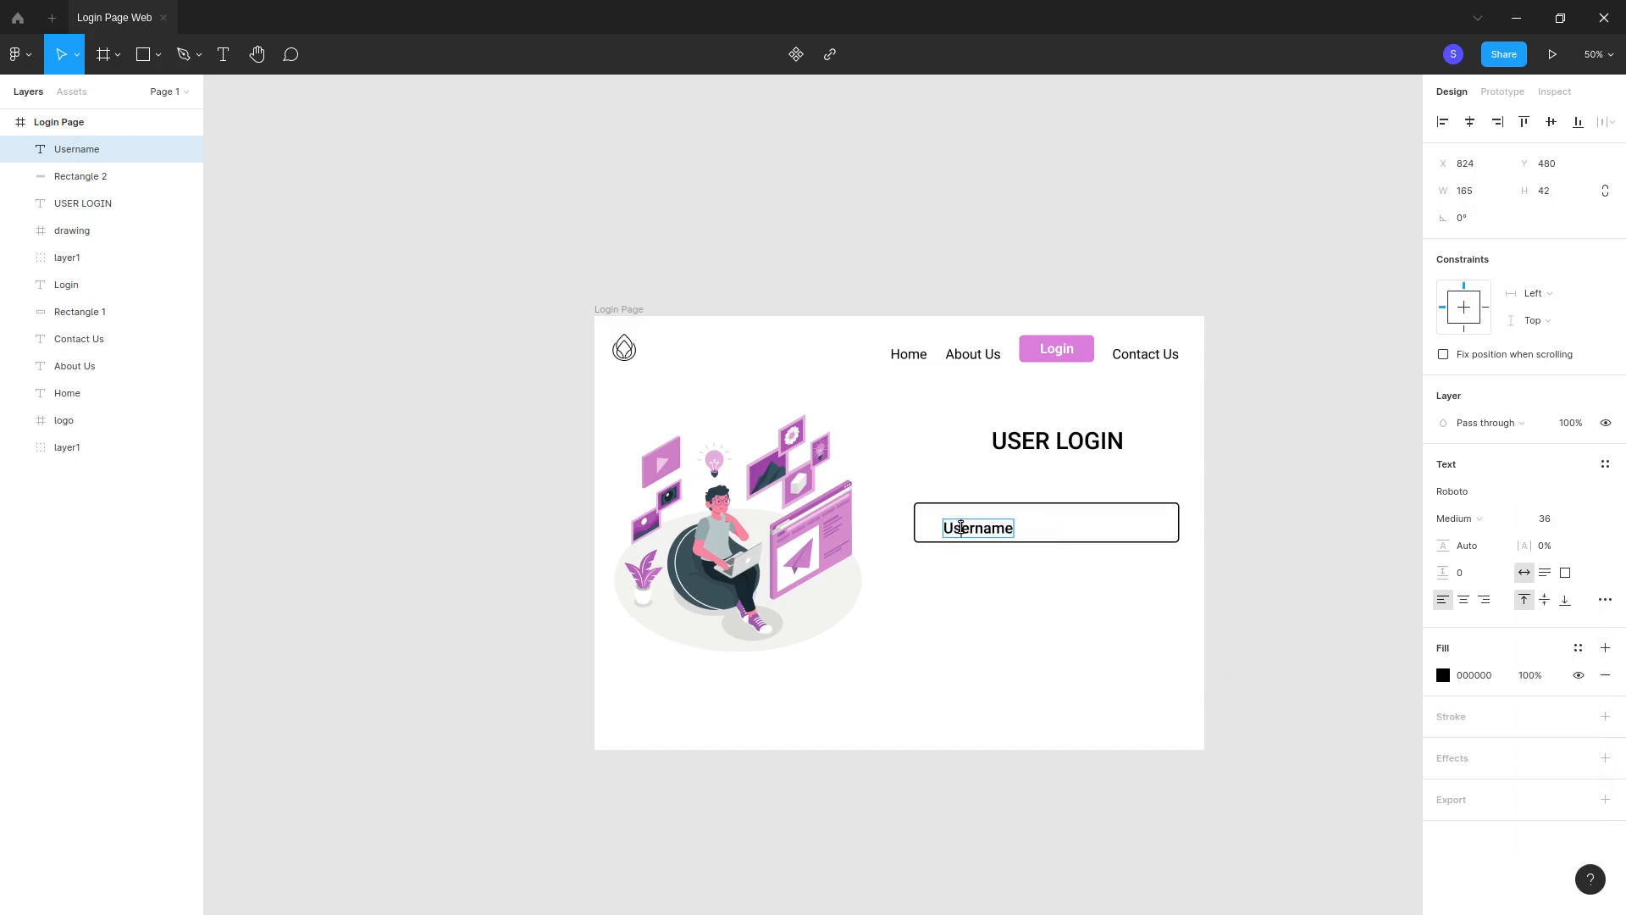
key(Escape)
drag(990, 532, 985, 525)
click(1060, 534)
Step: Centre the Username text vertically with the outlined rectangle
click(998, 520)
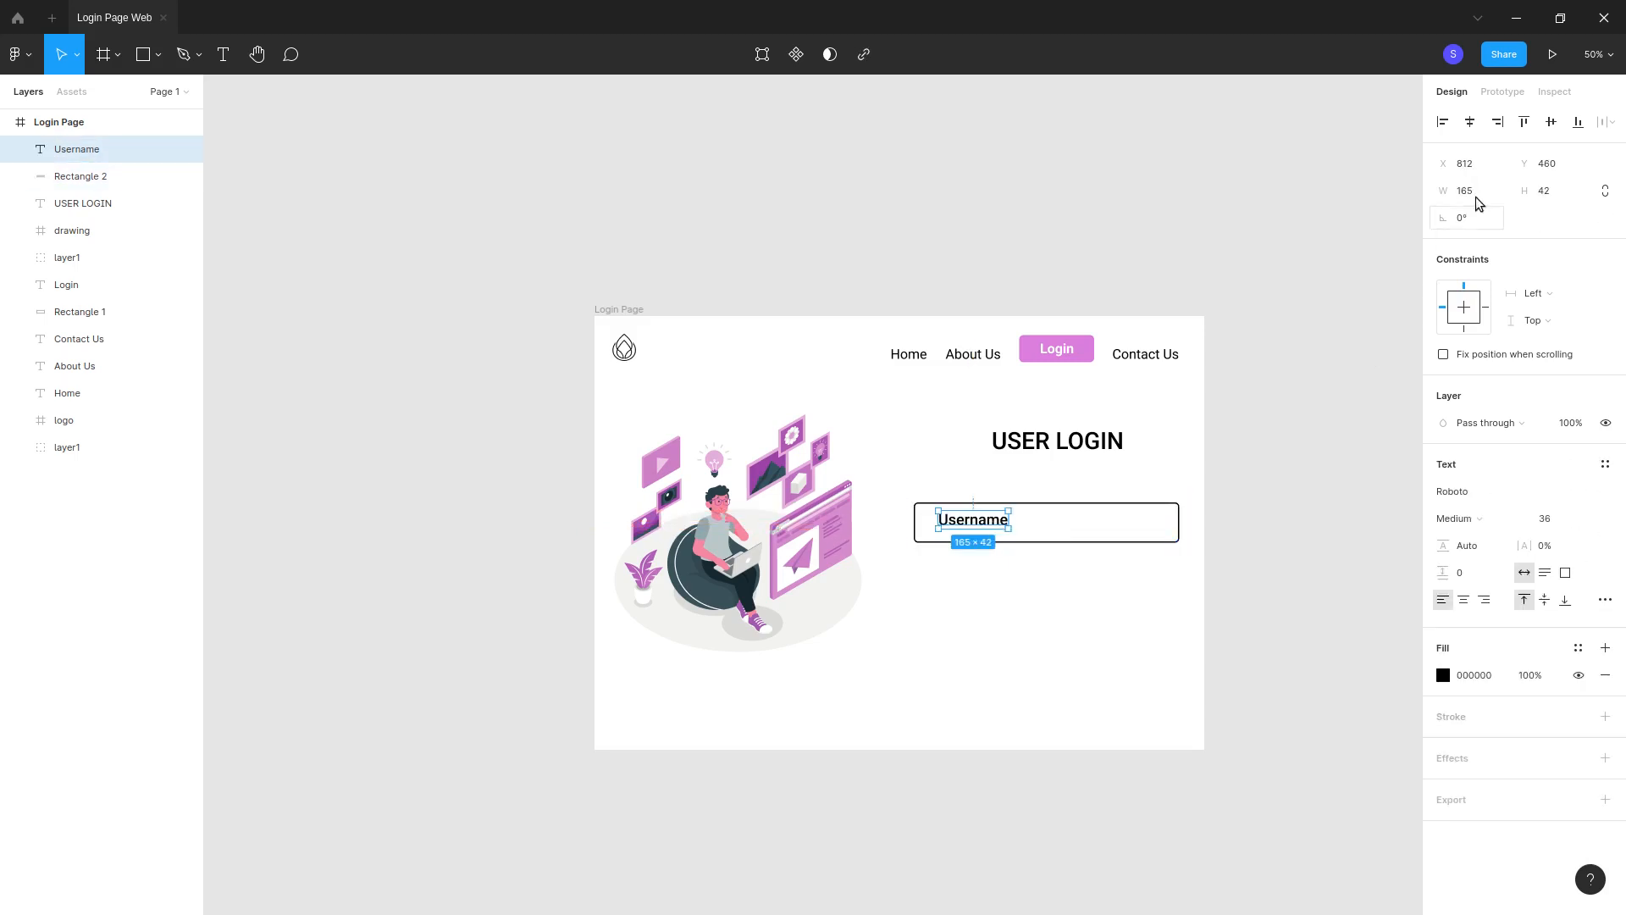
click(1551, 124)
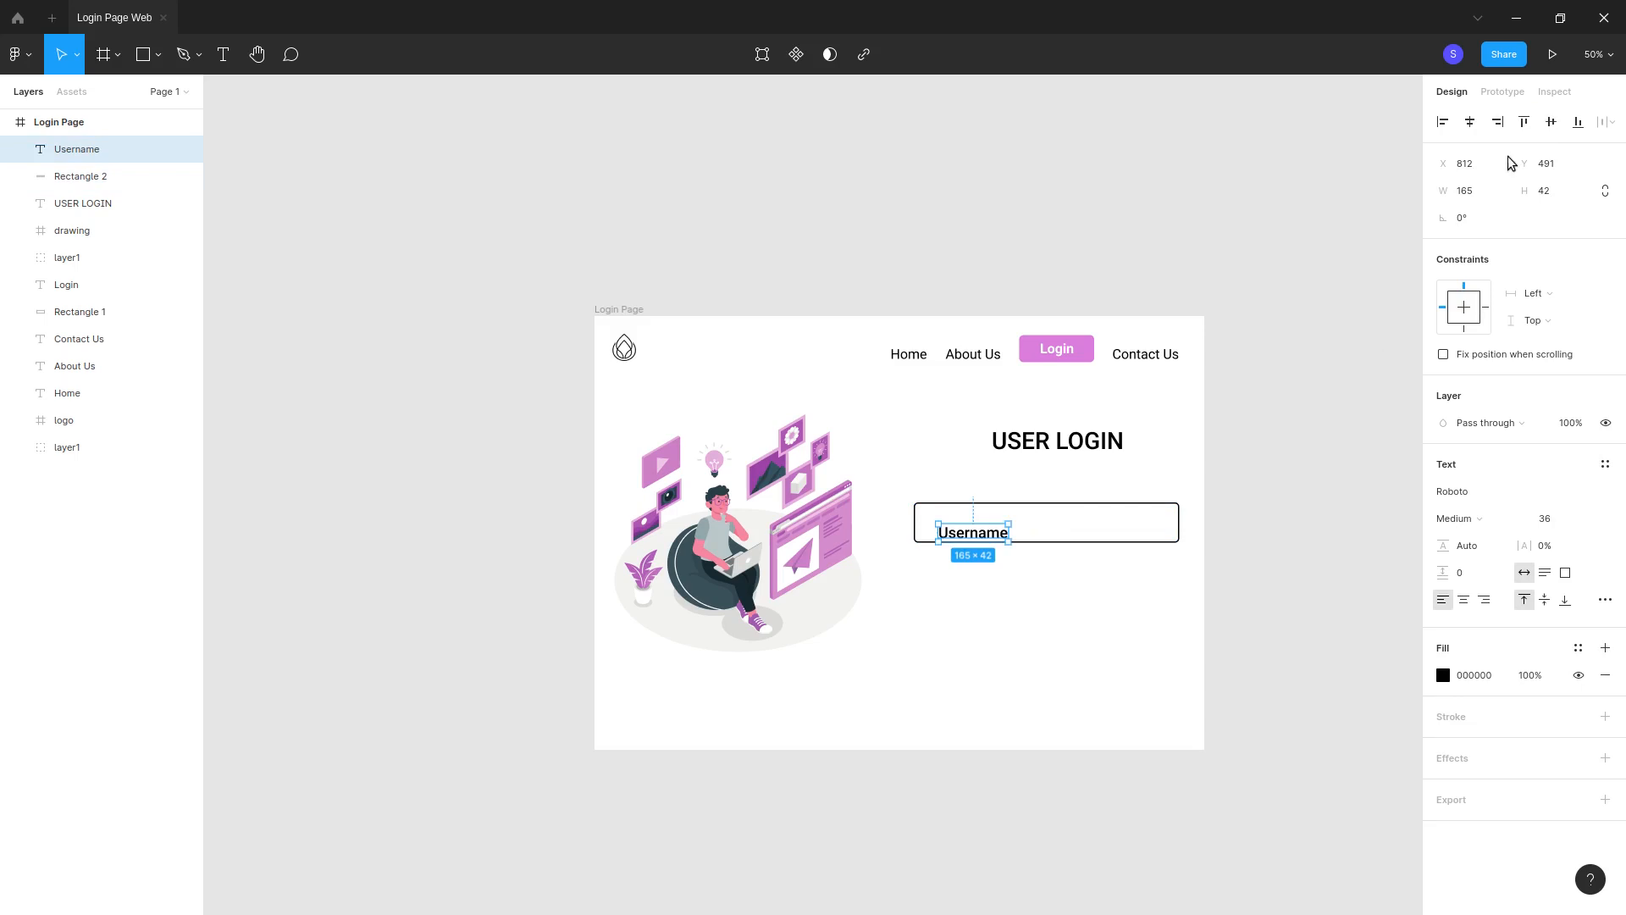
click(1017, 542)
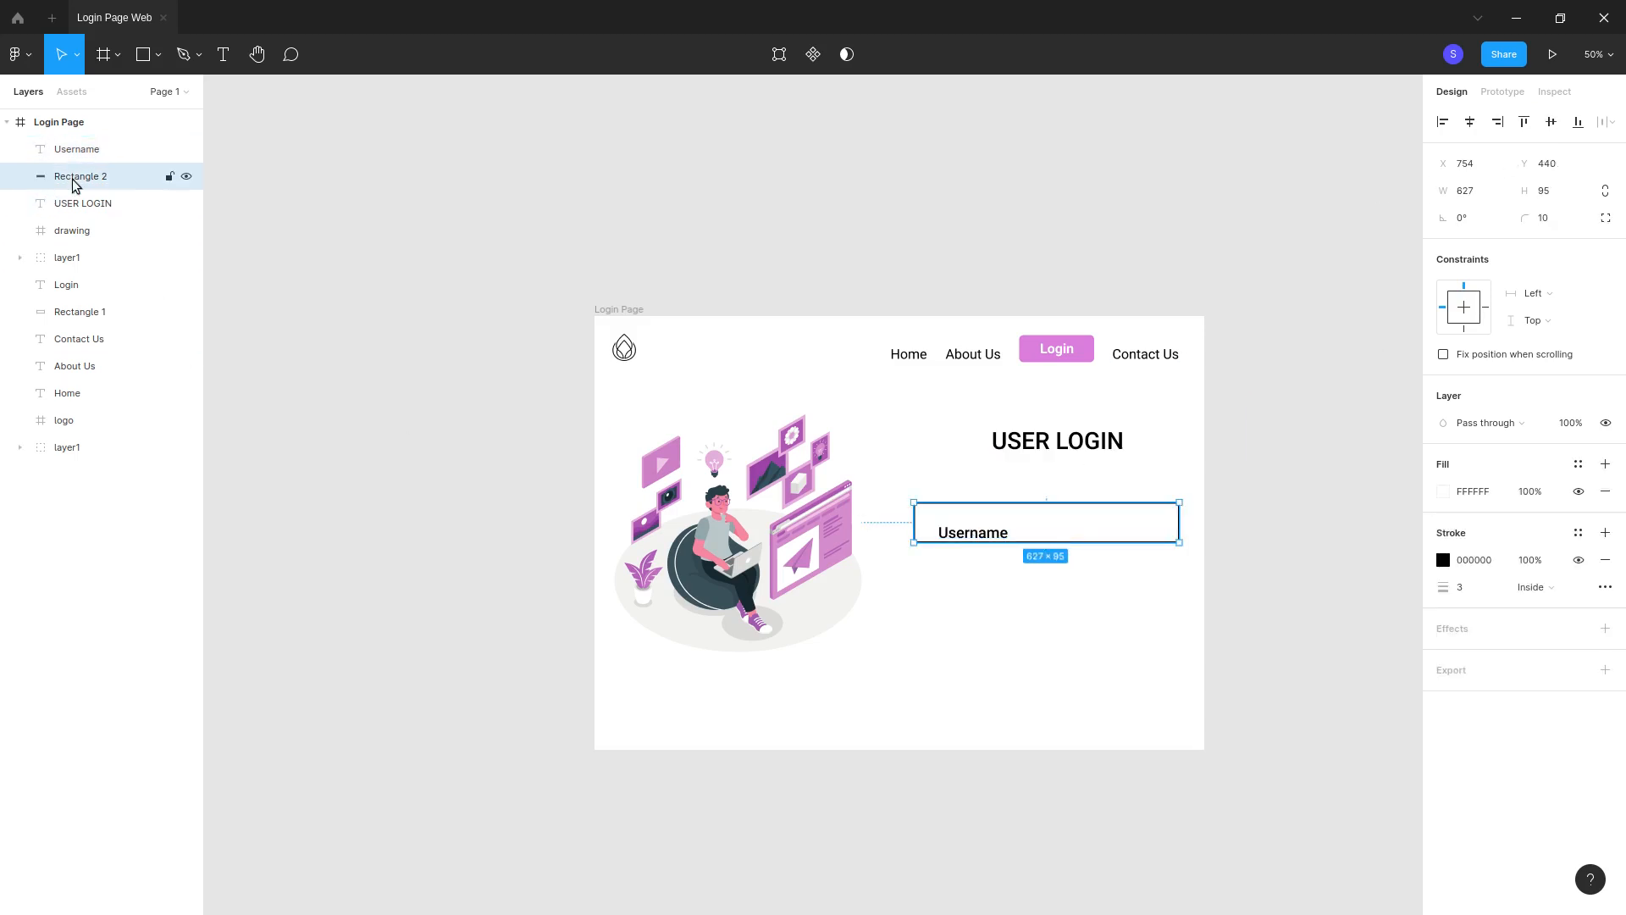
shift+click(80, 152)
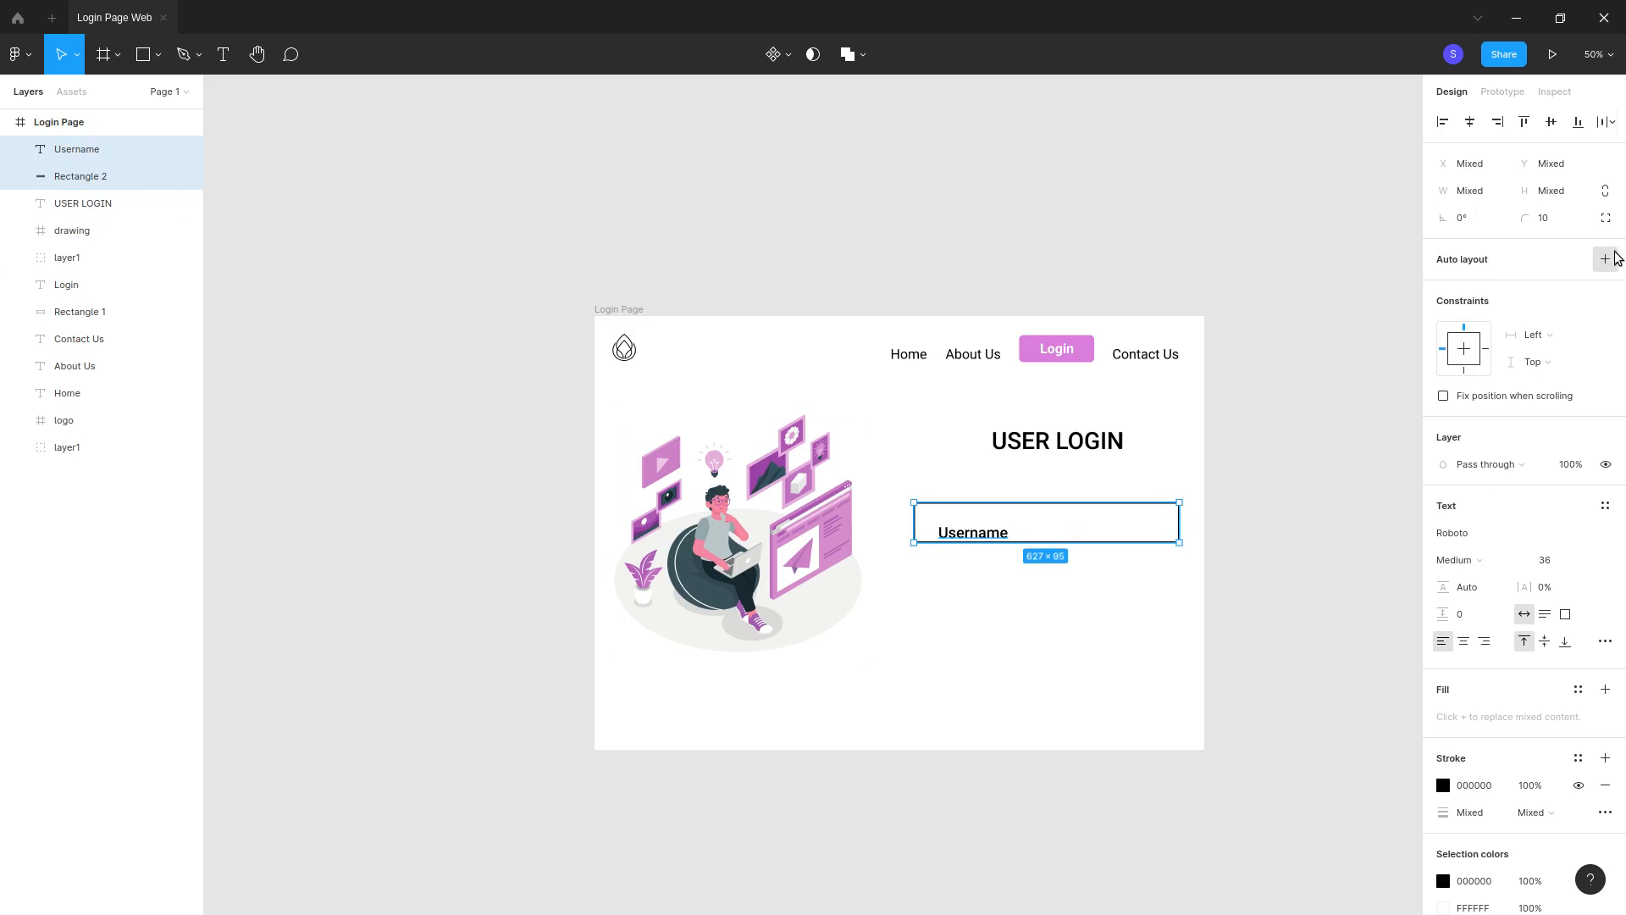
click(1550, 124)
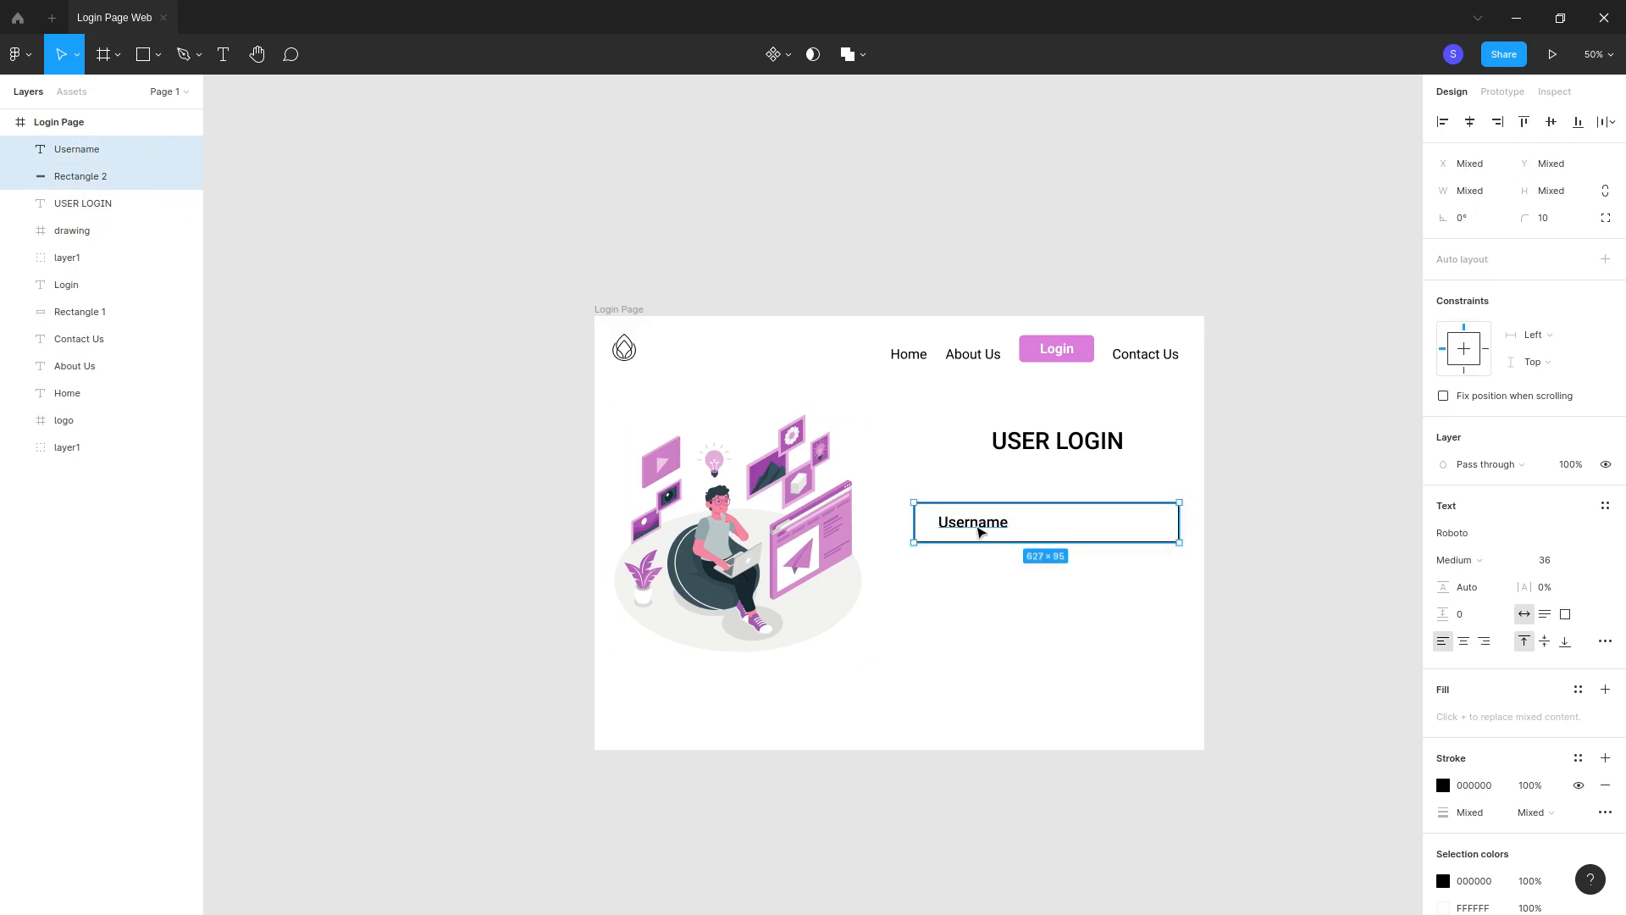
Step: Nudge the Username text horizontally to X 821 within the outlined rectangle
click(979, 531)
key(Right)
key(Right)
key(Right)
key(Right)
key(Right)
key(Right)
key(Right)
key(Right)
key(Right)
key(Right)
key(Right)
key(Right)
key(Right)
key(Right)
key(Right)
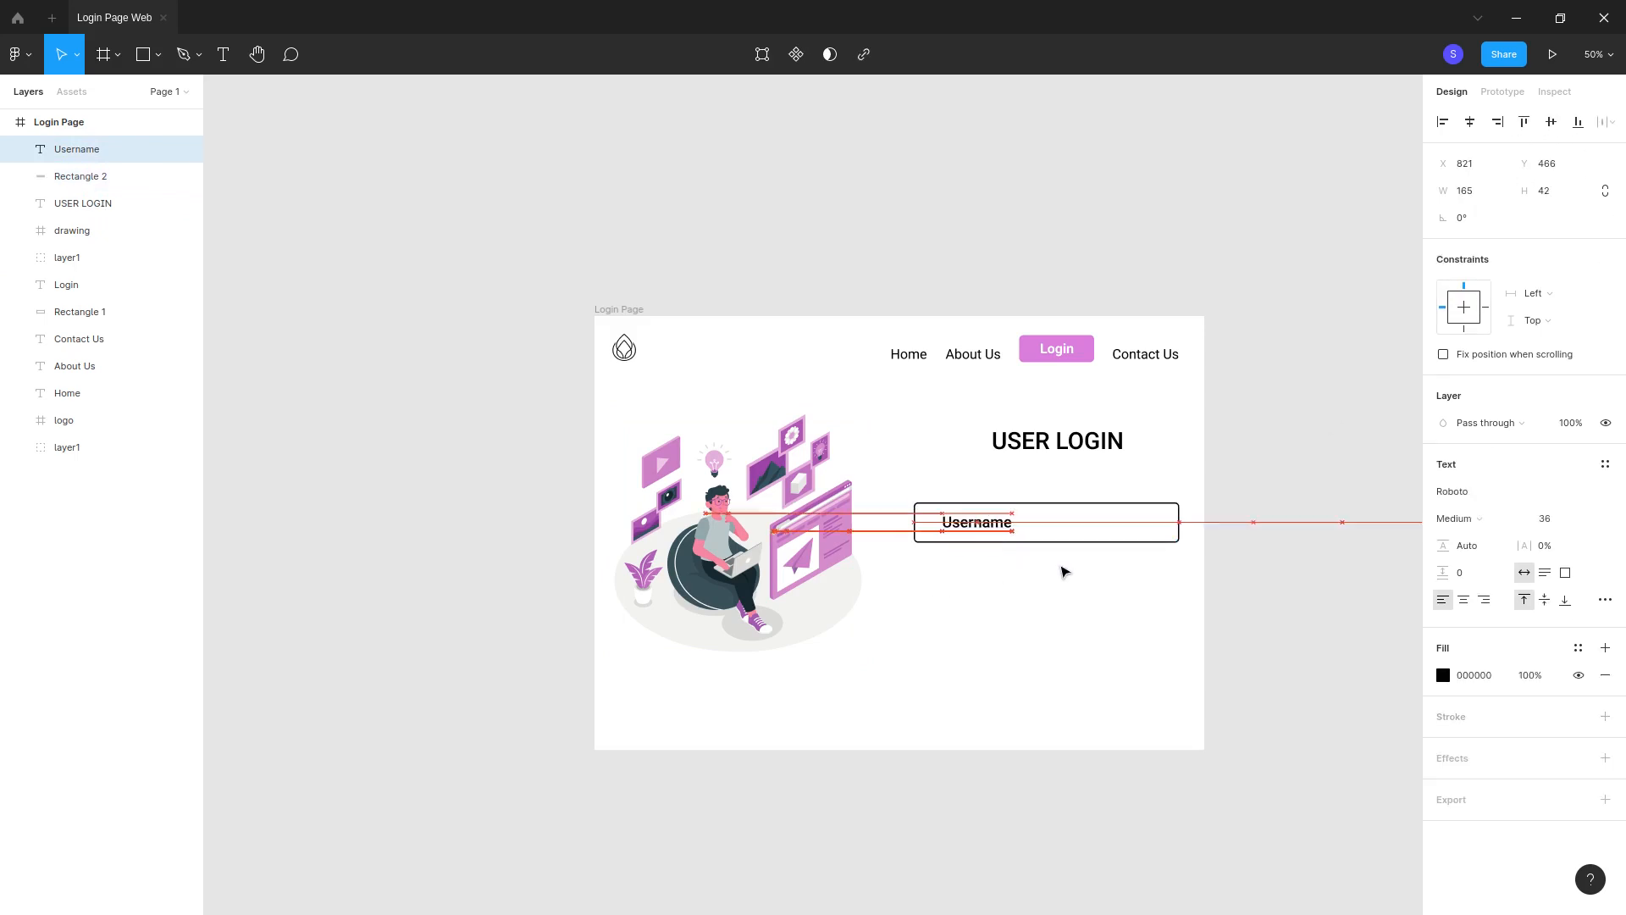
Step: Set the Username text's font weight to Regular
click(1472, 519)
click(1473, 497)
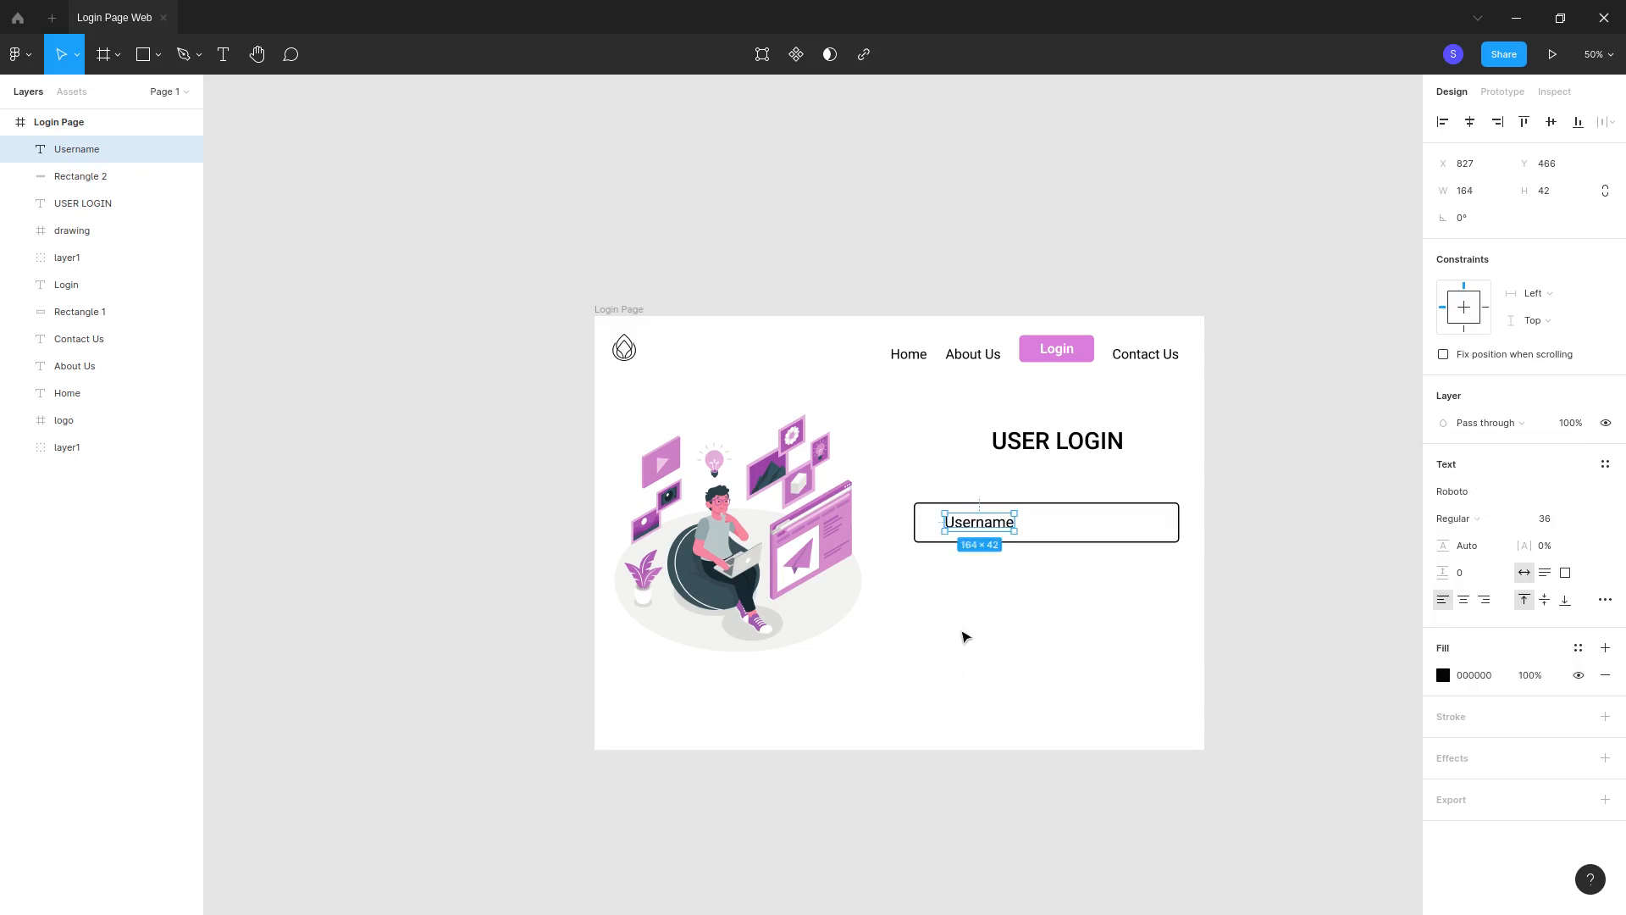
click(919, 623)
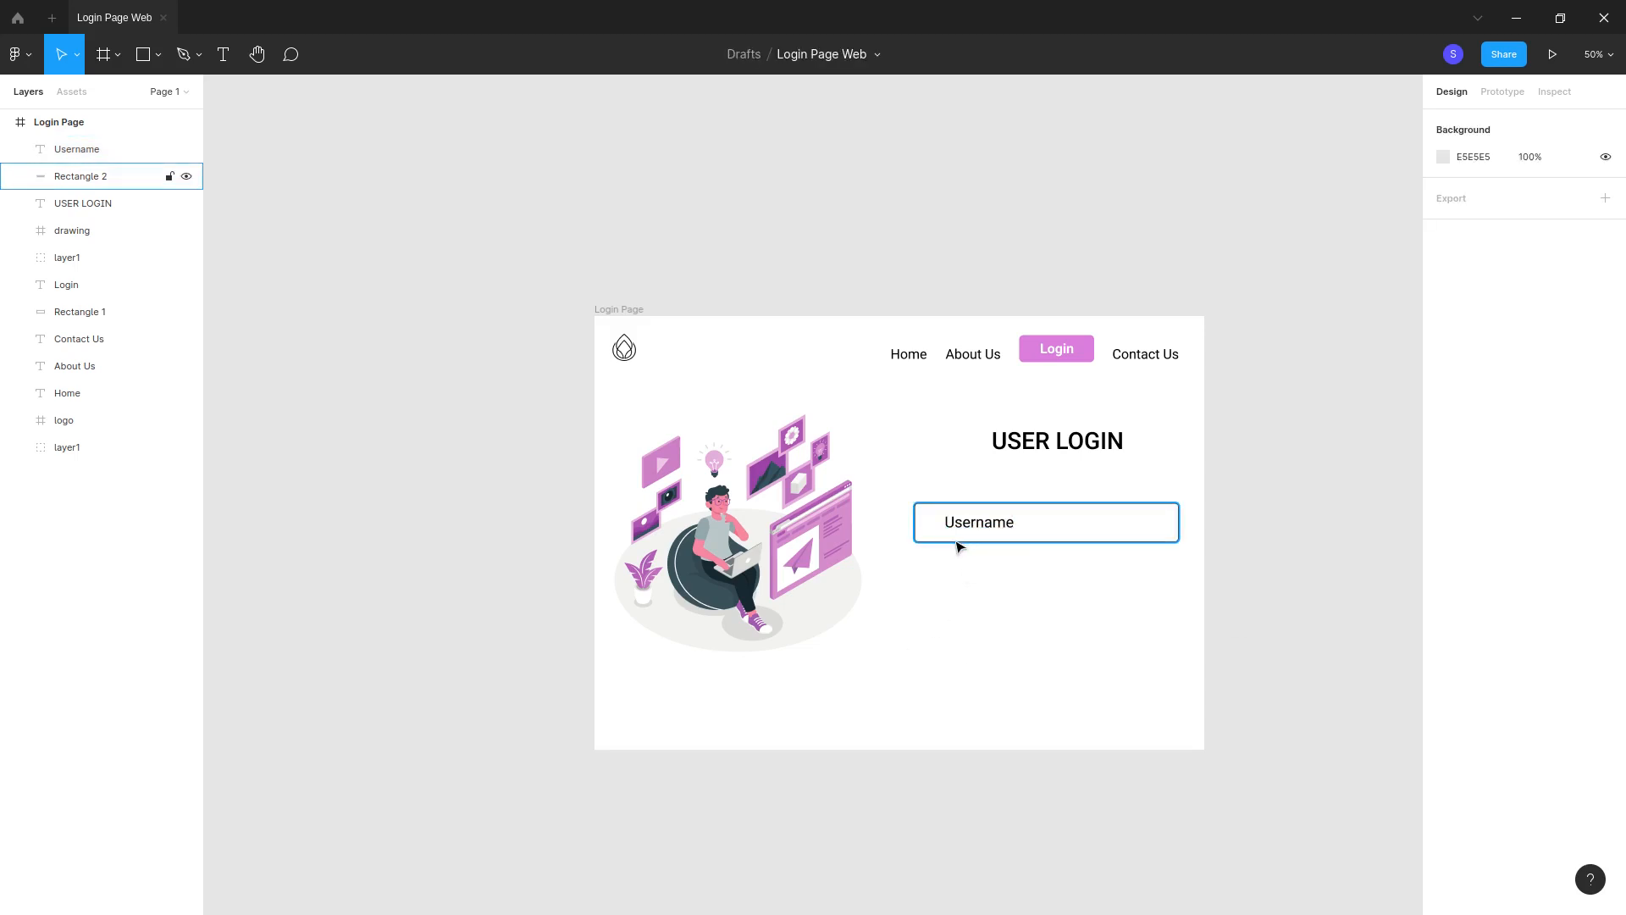
Step: Search the Iconify plugin for "user" and import the solid bx:bxs-user icon beside the Login Page frame
click(1024, 554)
right_click(999, 566)
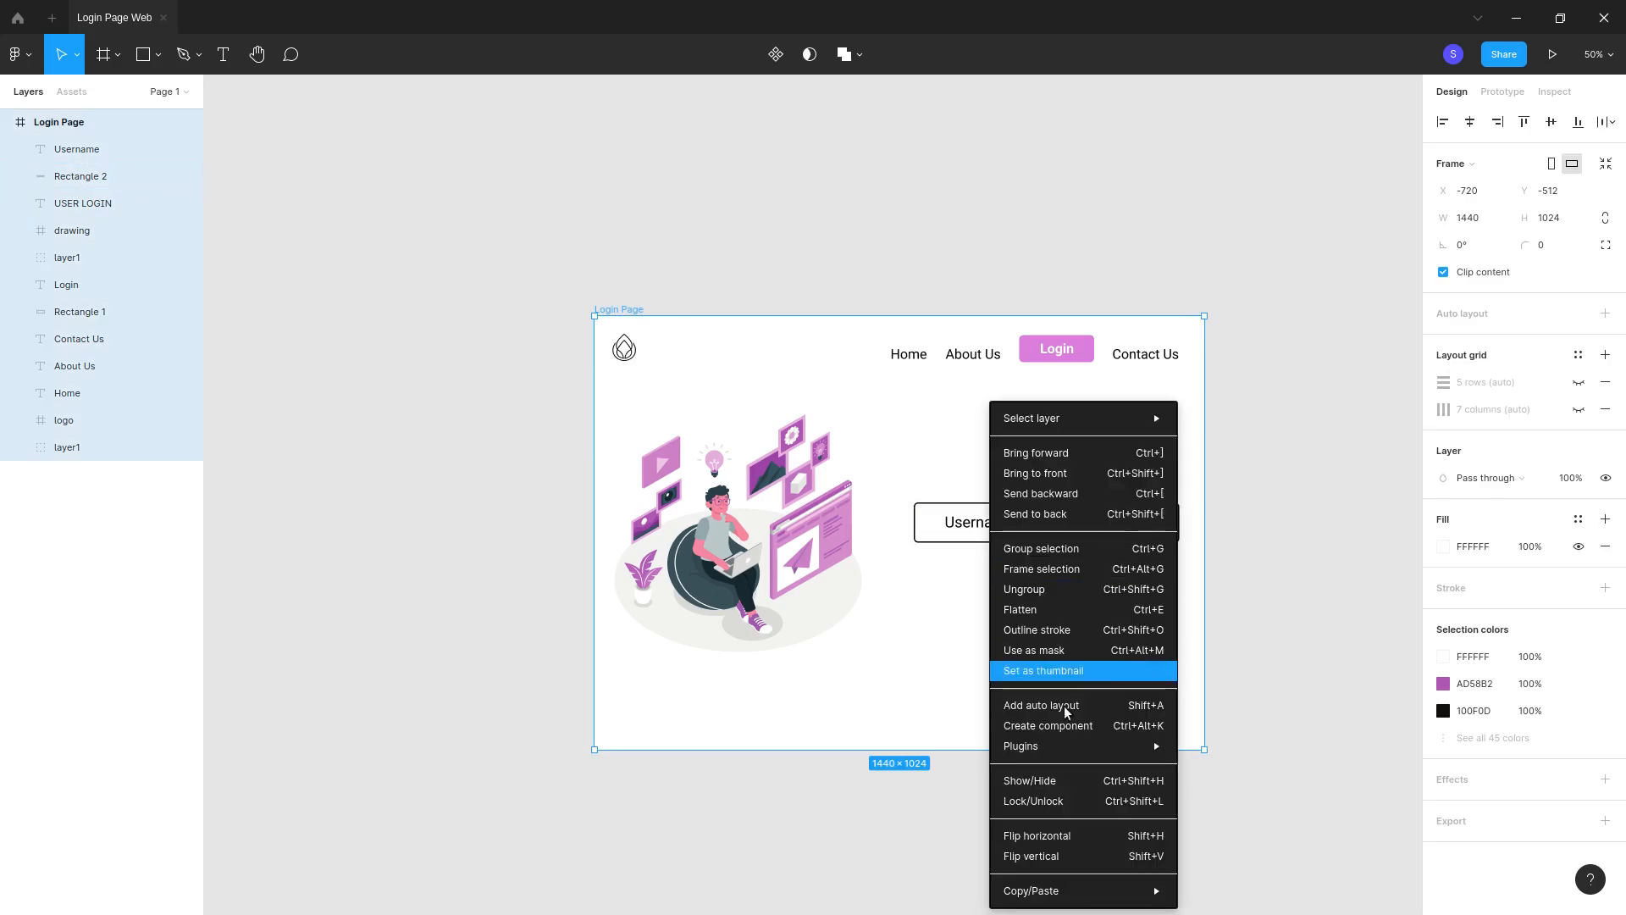
mouse_move(1092, 745)
click(1239, 578)
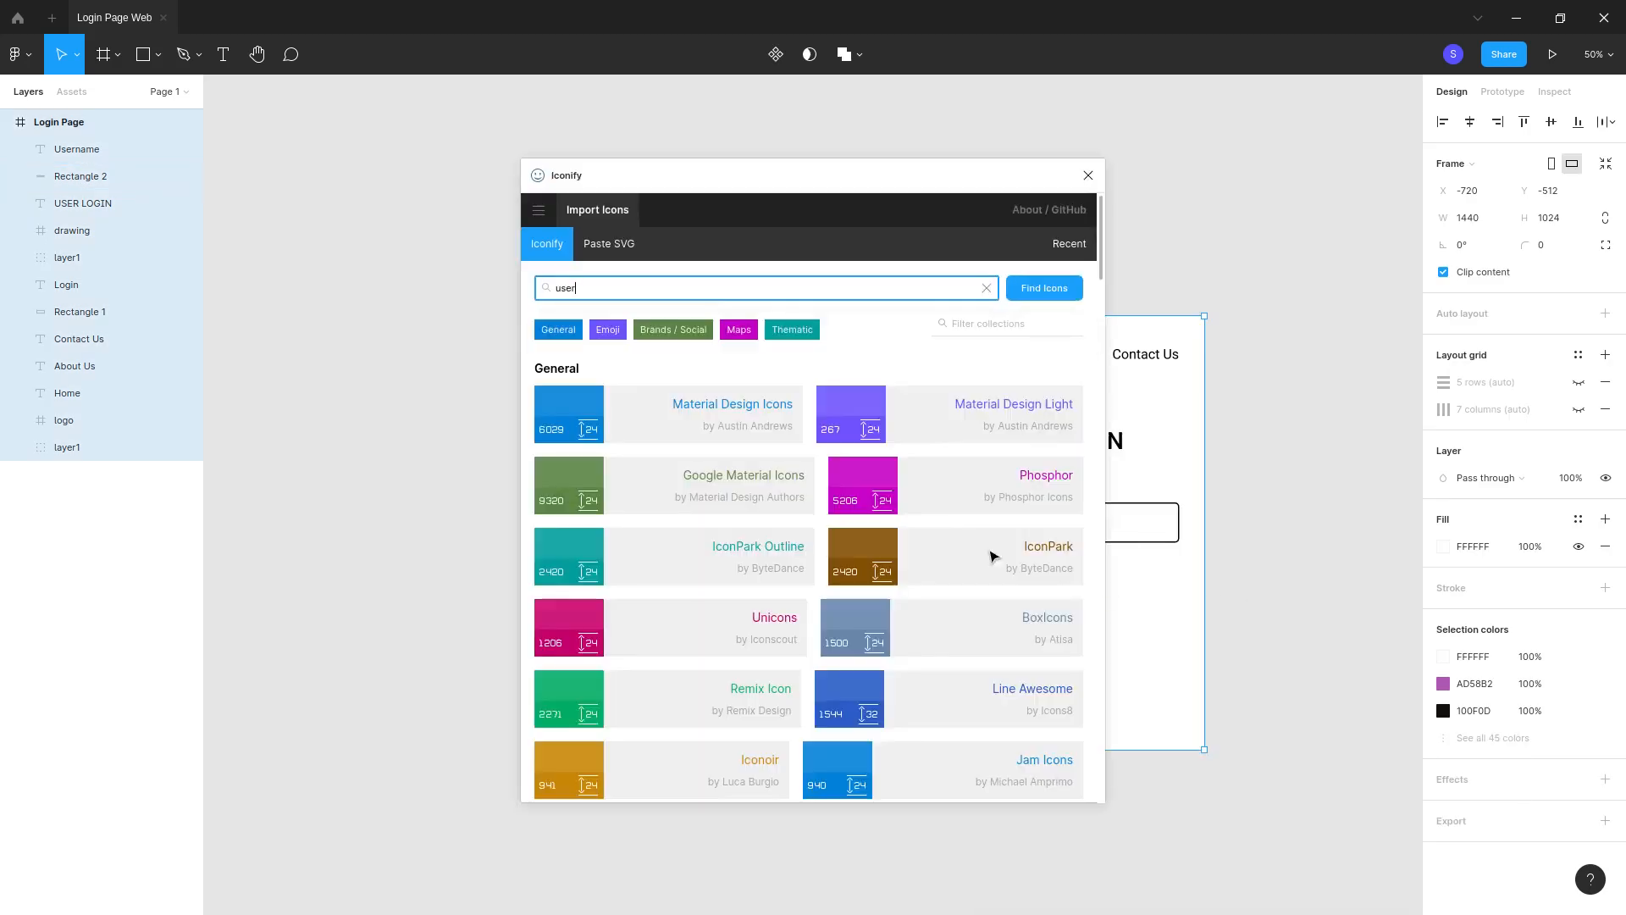
double_click(554, 288)
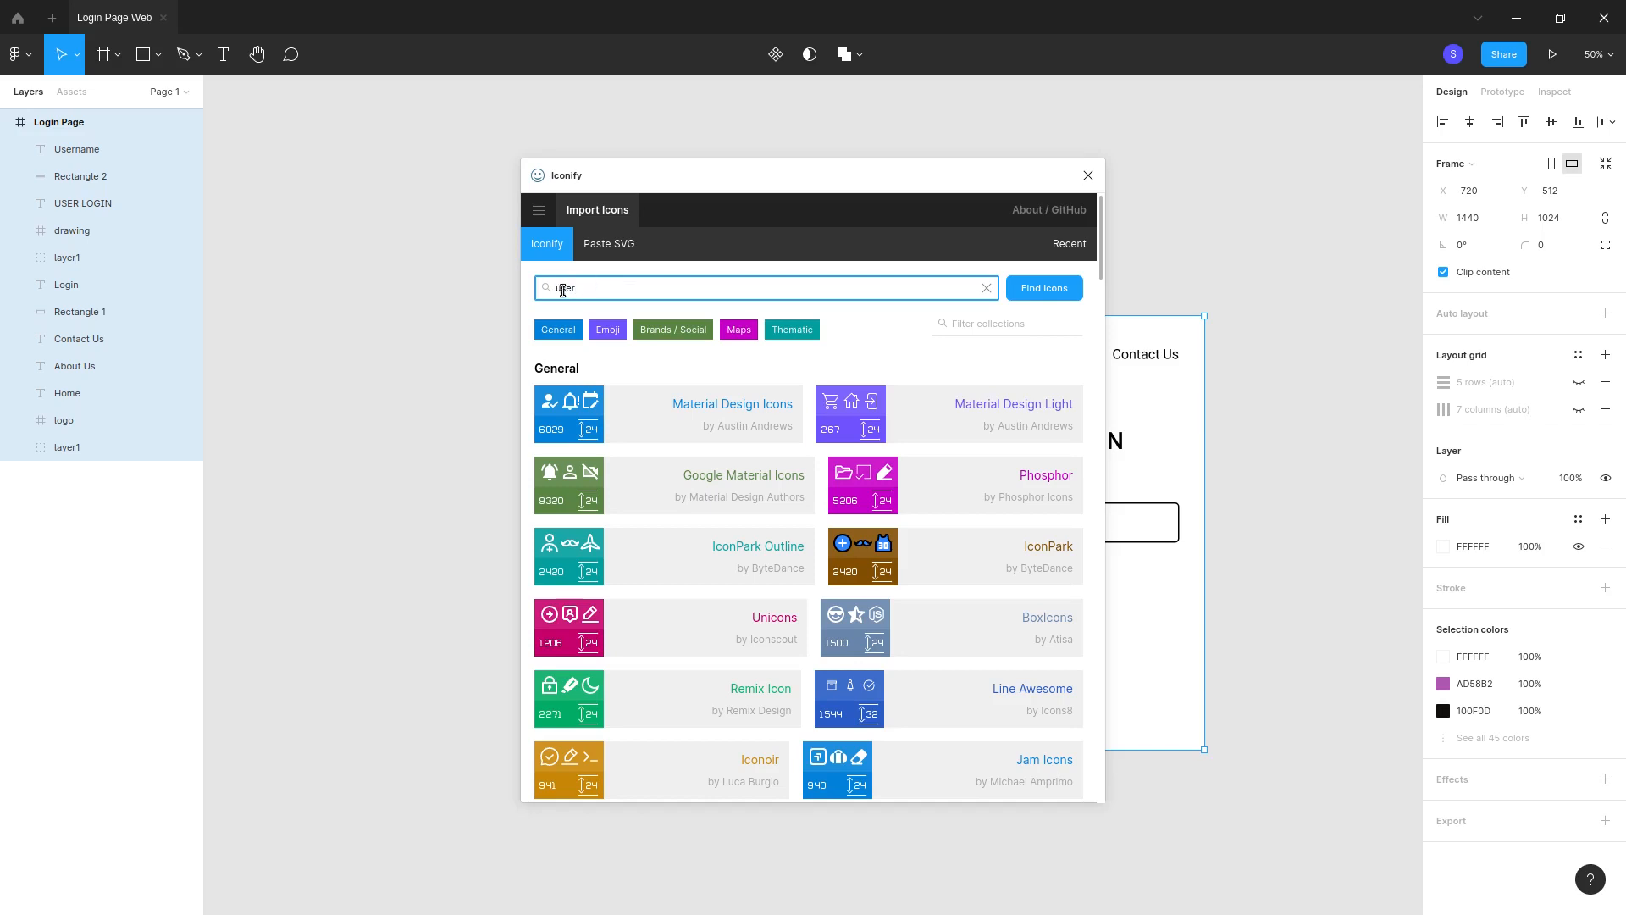
click(1030, 287)
click(710, 534)
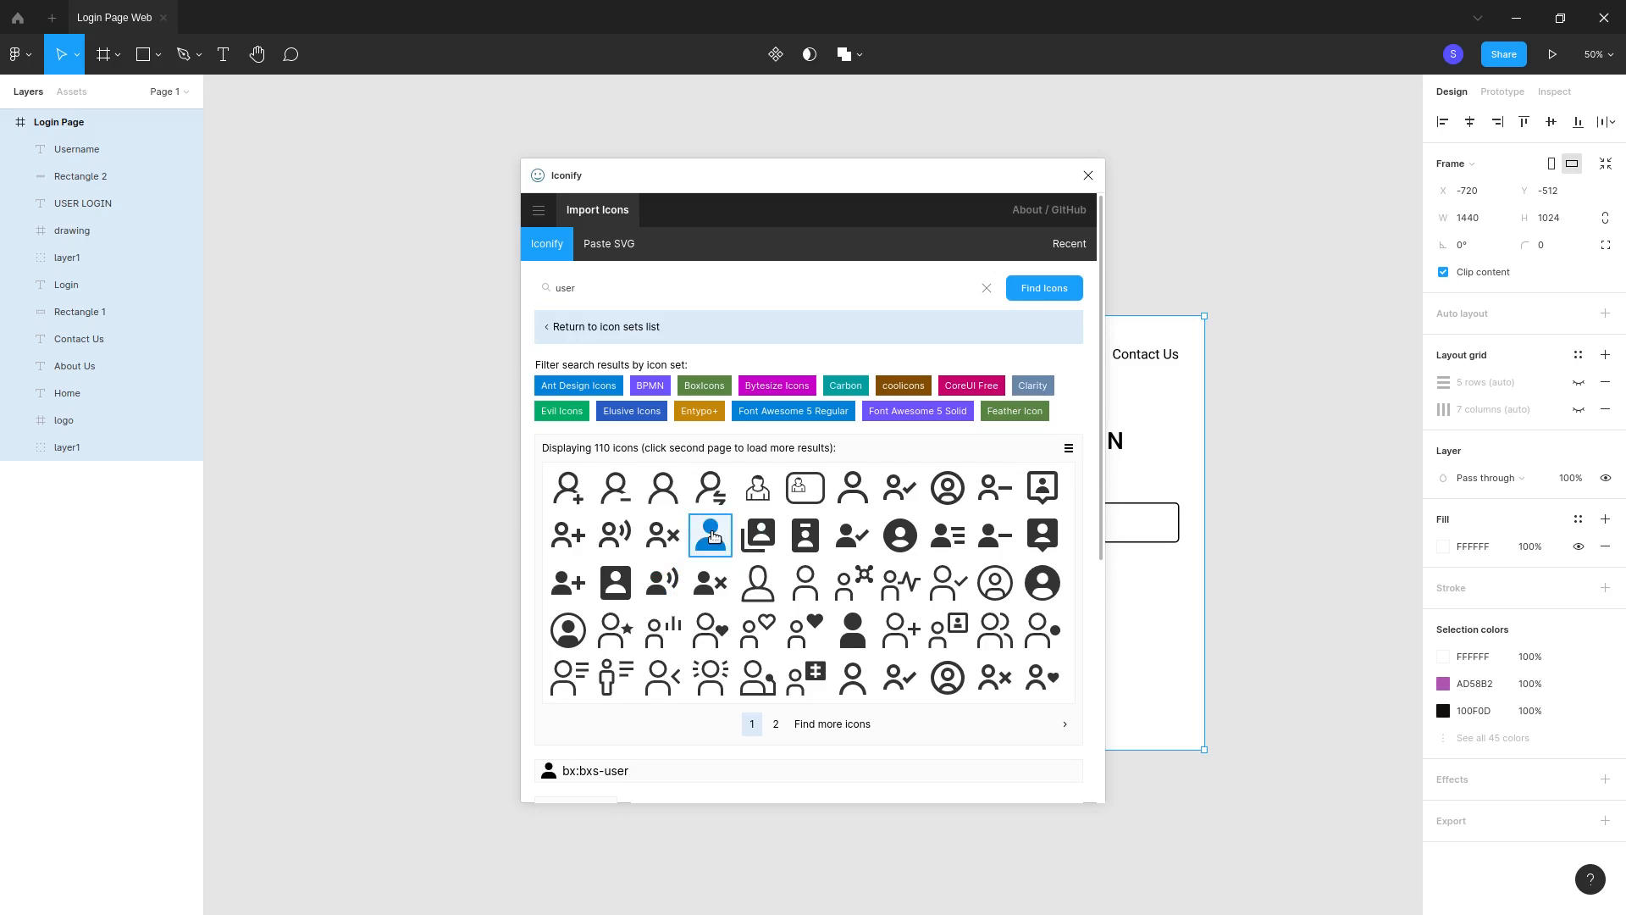
drag(712, 535, 1234, 599)
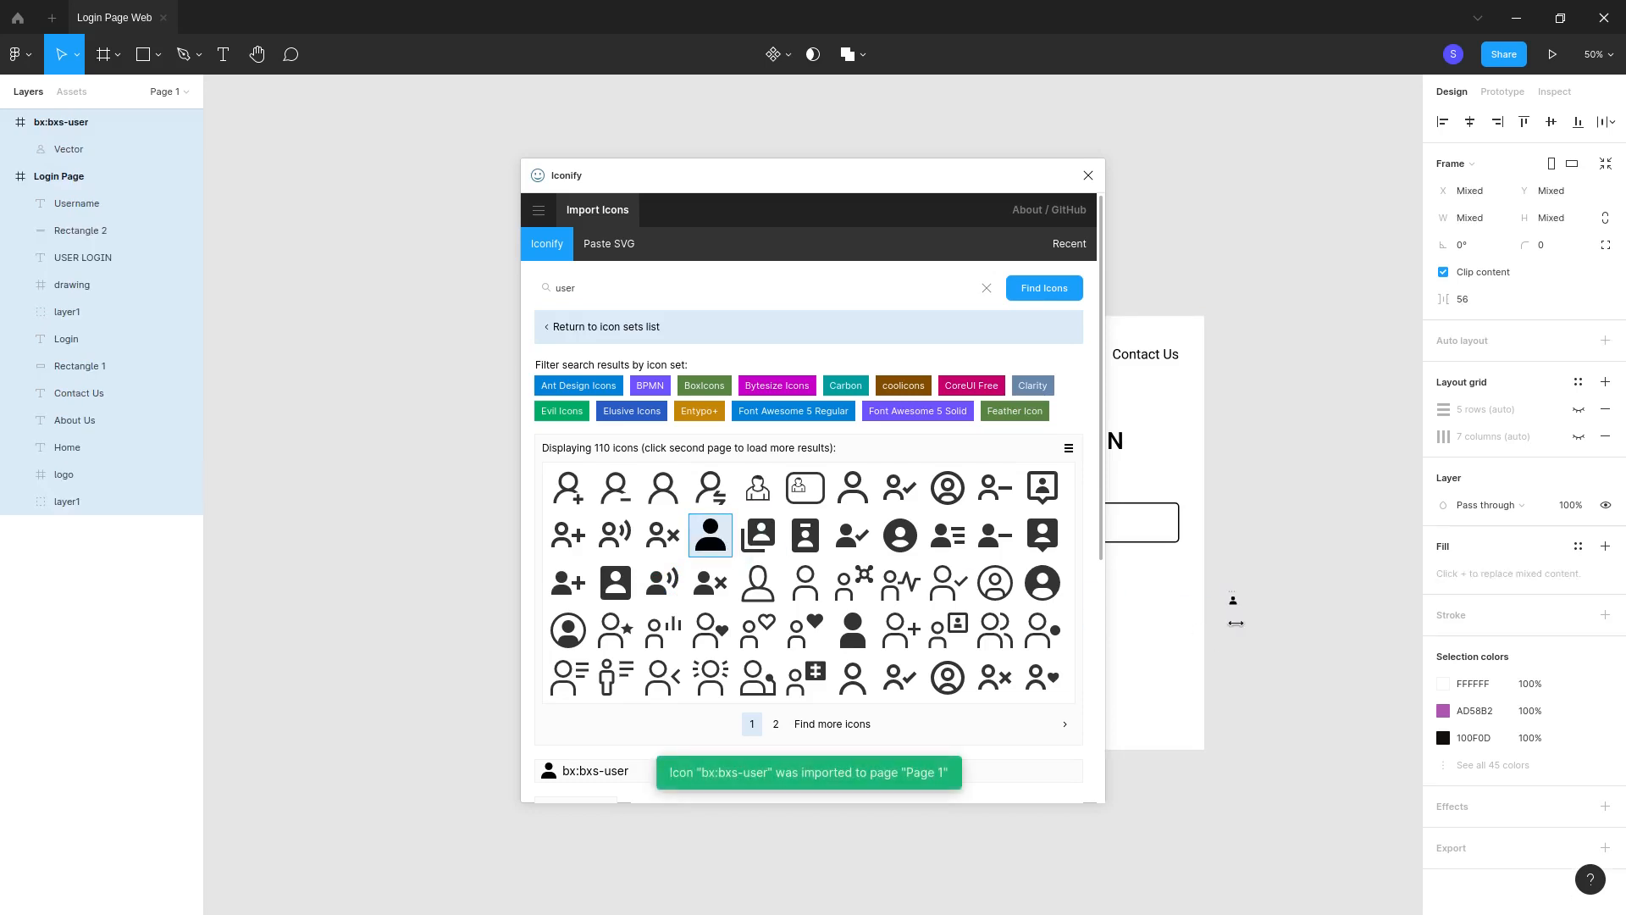
click(1089, 176)
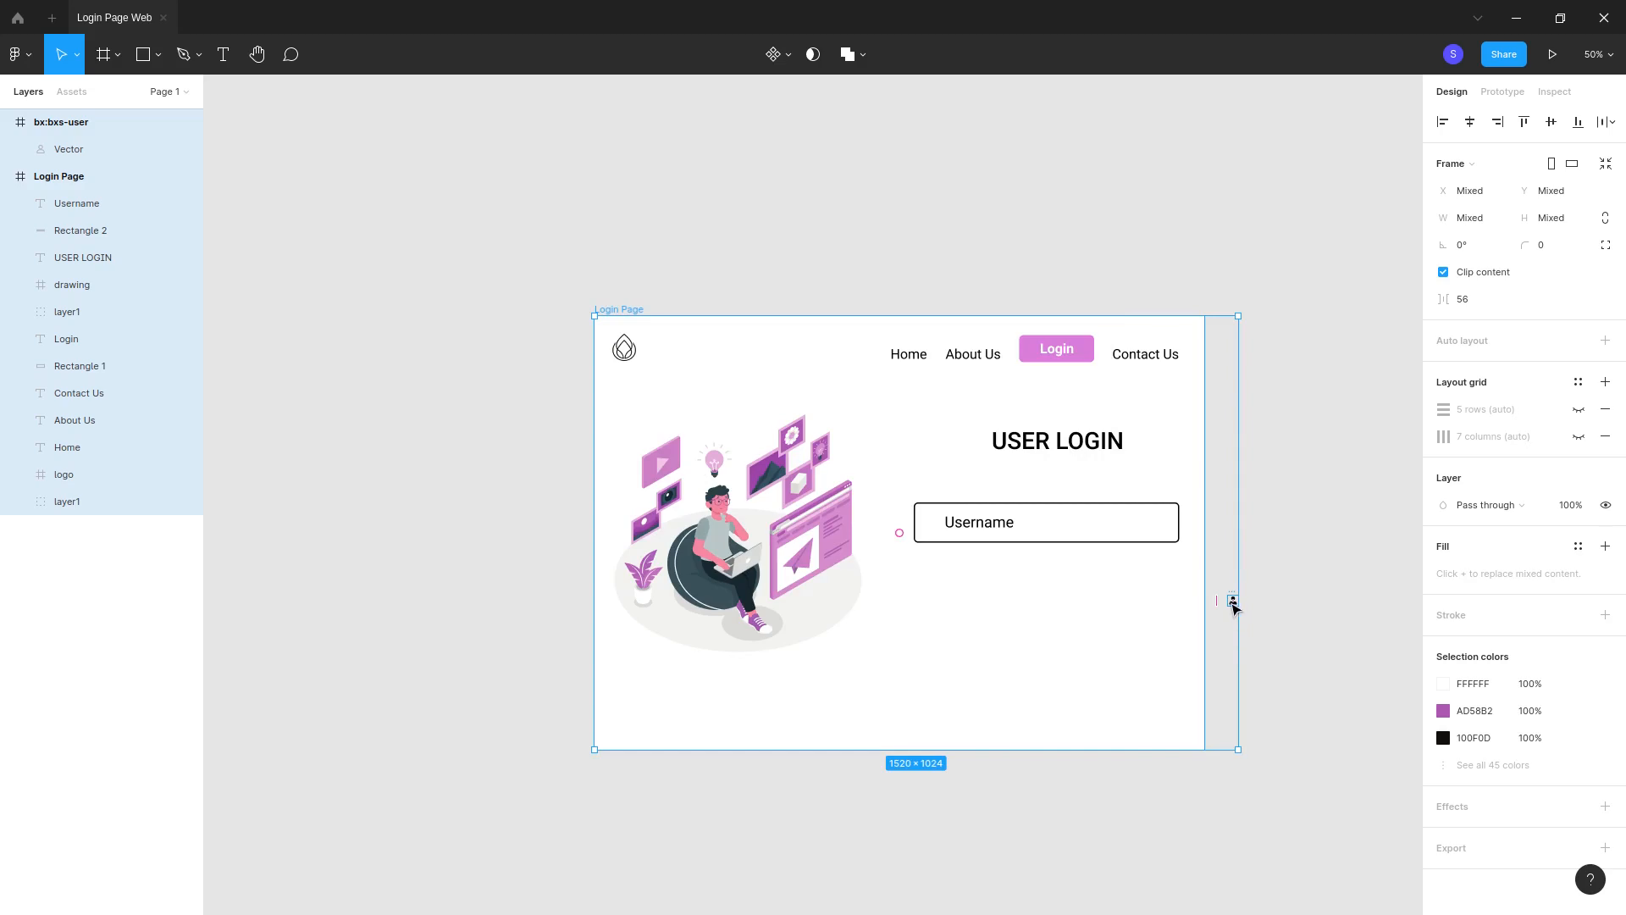
Step: Move the user icon into the Login Page frame and place it before the Username text at about X 774, Y 474
drag(1233, 603, 1177, 603)
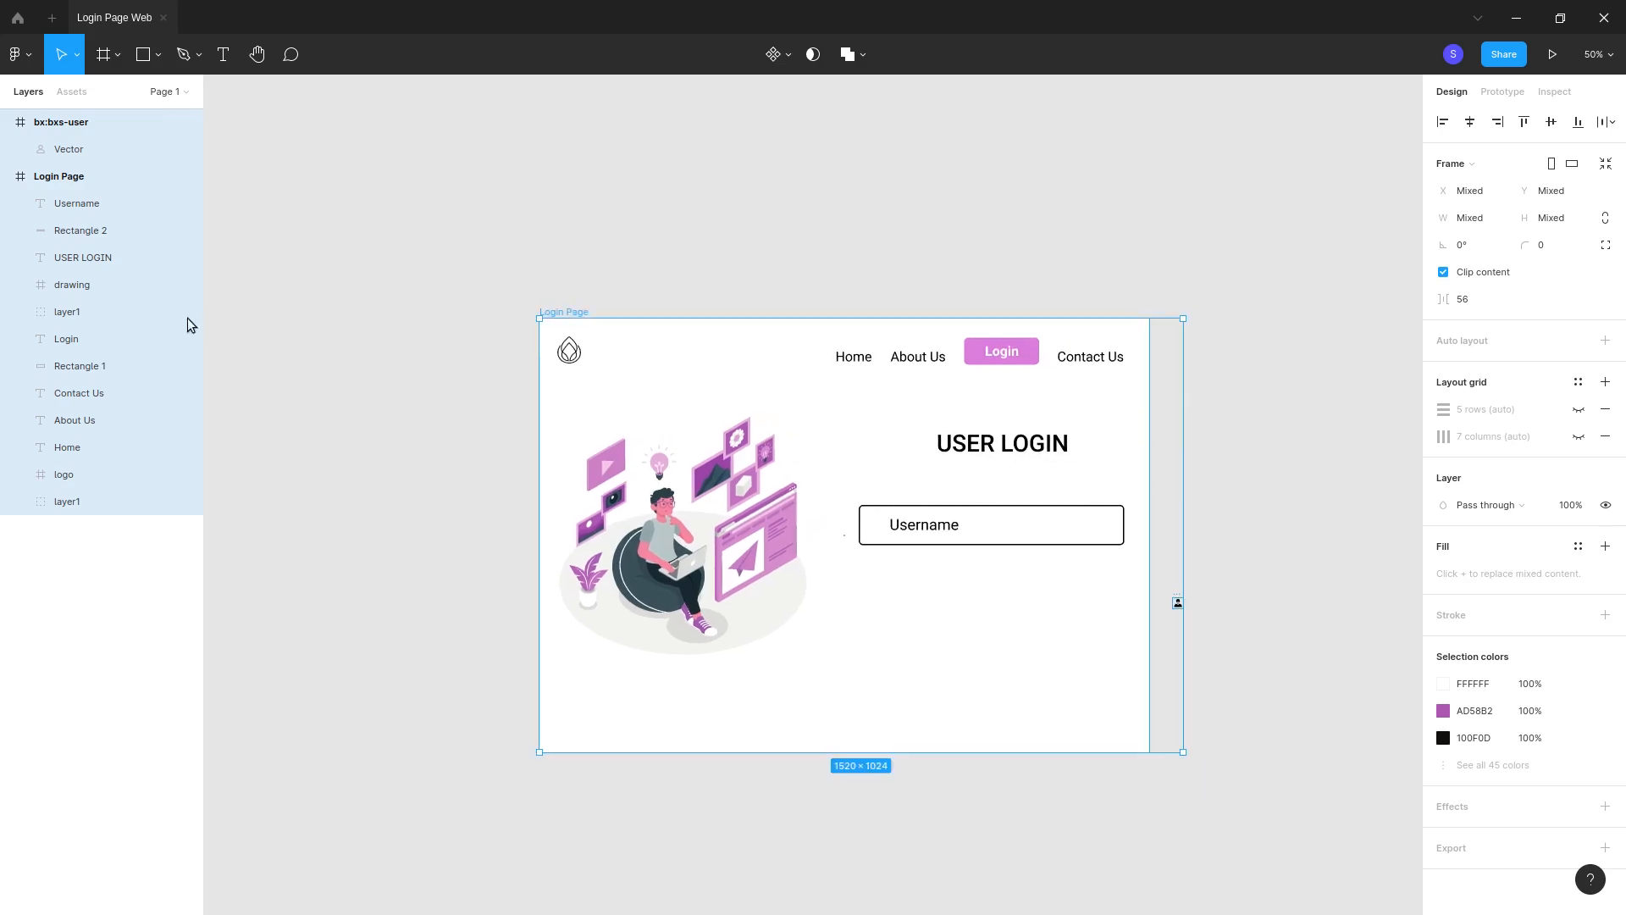
click(61, 129)
drag(61, 129, 79, 203)
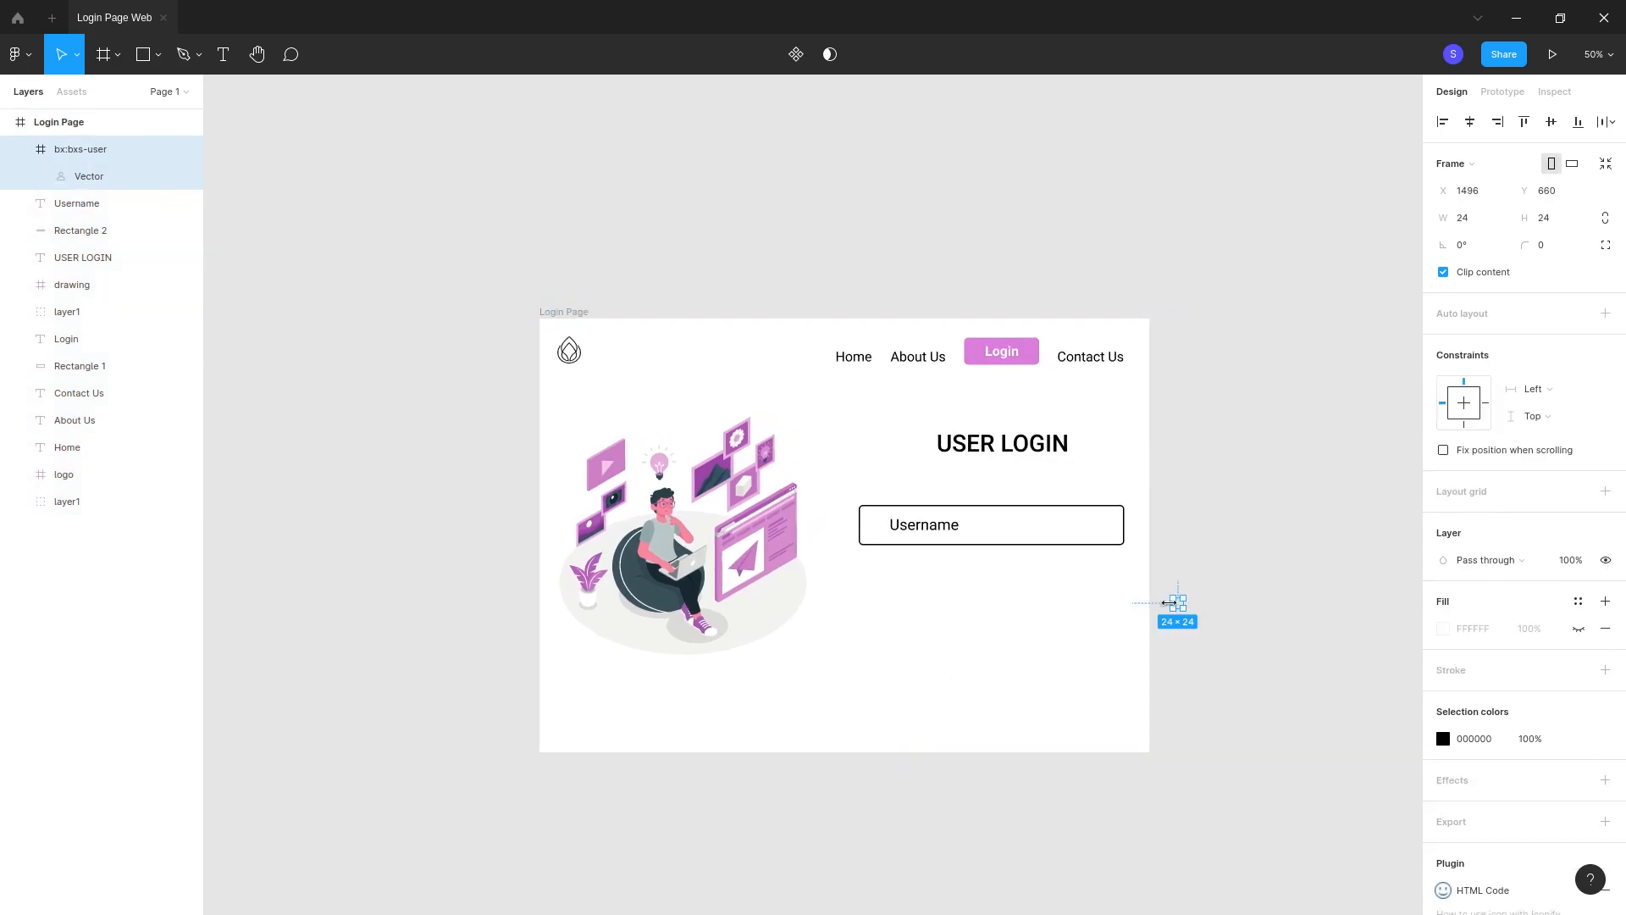
drag(1183, 606, 875, 526)
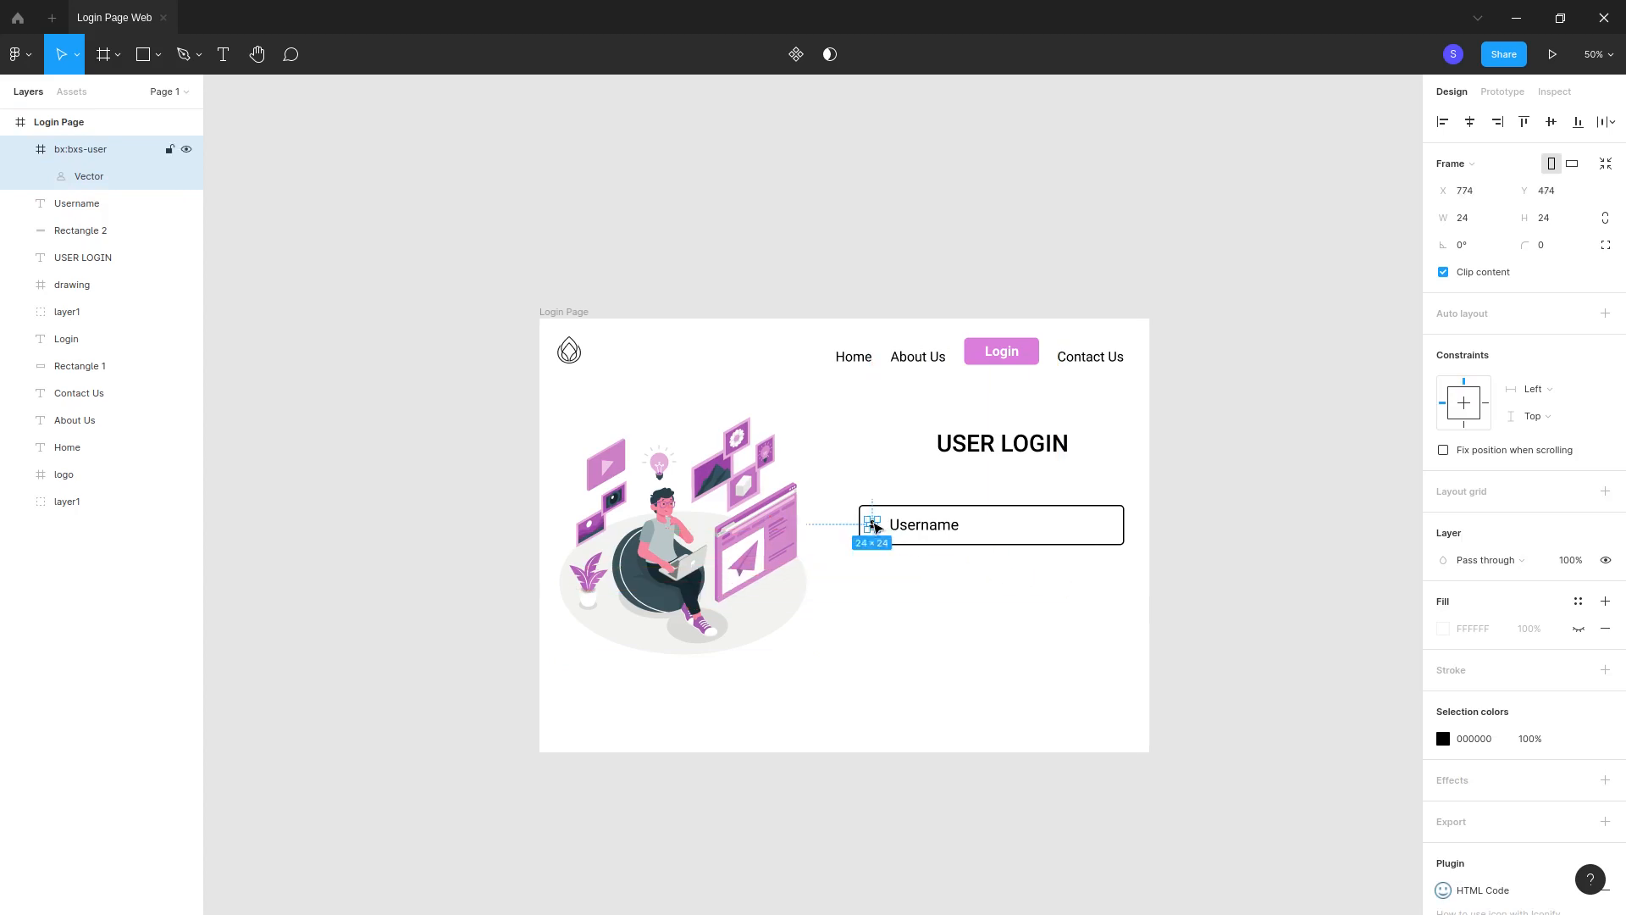
Step: Enlarge the user icon to 54 × 54 and centre it vertically in the outlined rectangle at X 760, Y 460
scroll(897, 551, up, 10)
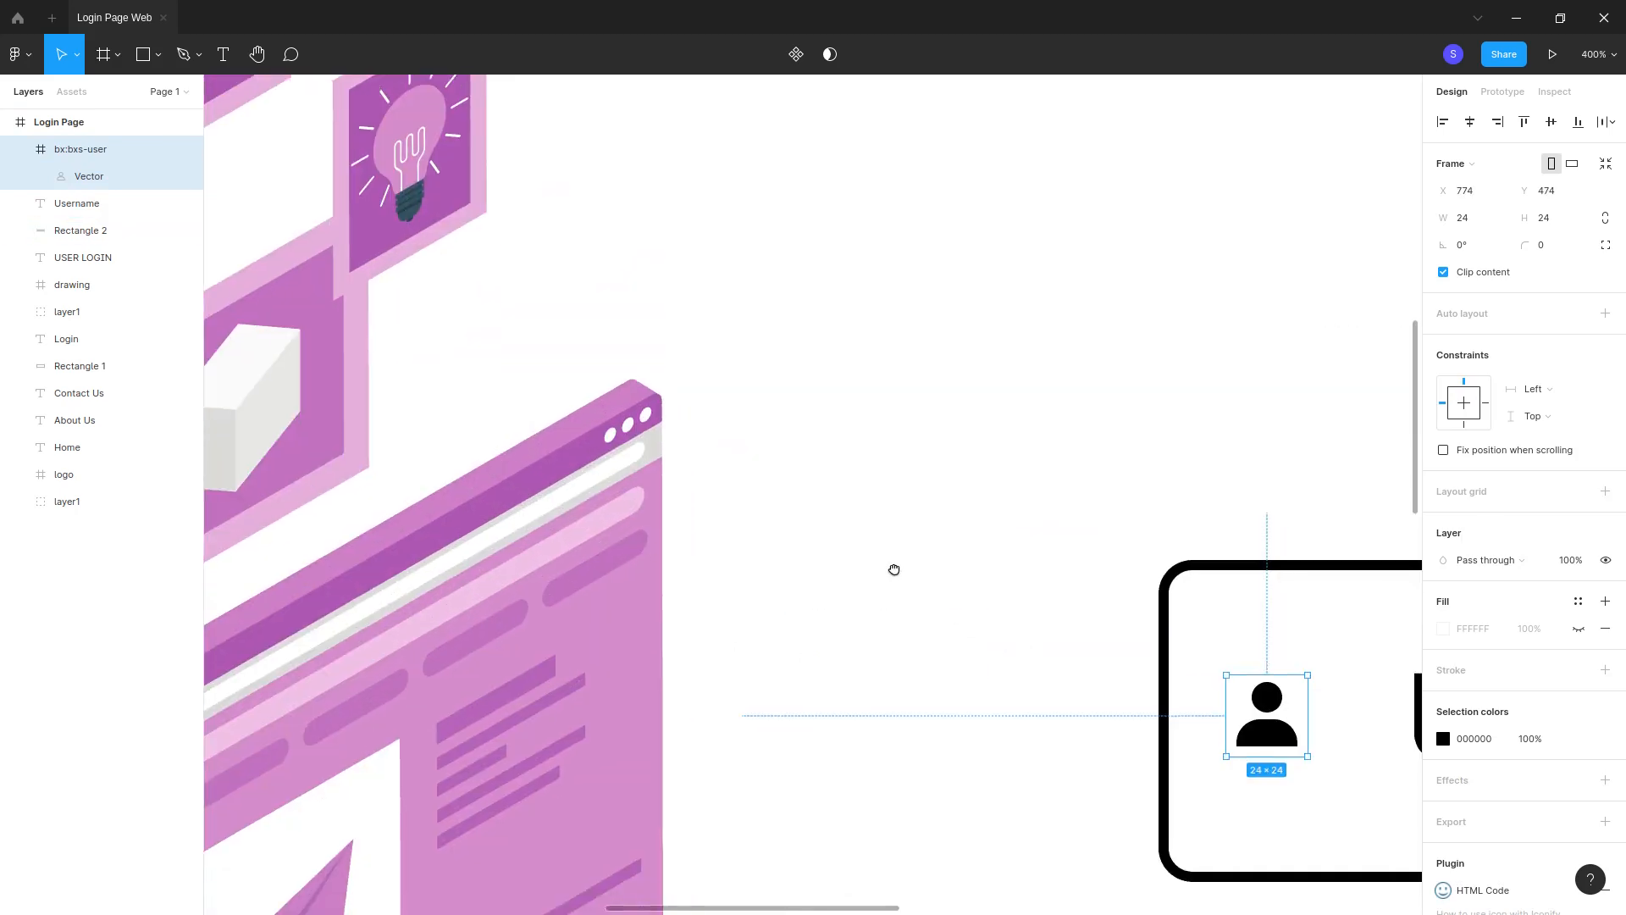
mouse_move(874, 537)
mouse_down()
mouse_move(913, 574)
mouse_move(863, 531)
mouse_up()
drag(912, 578, 852, 544)
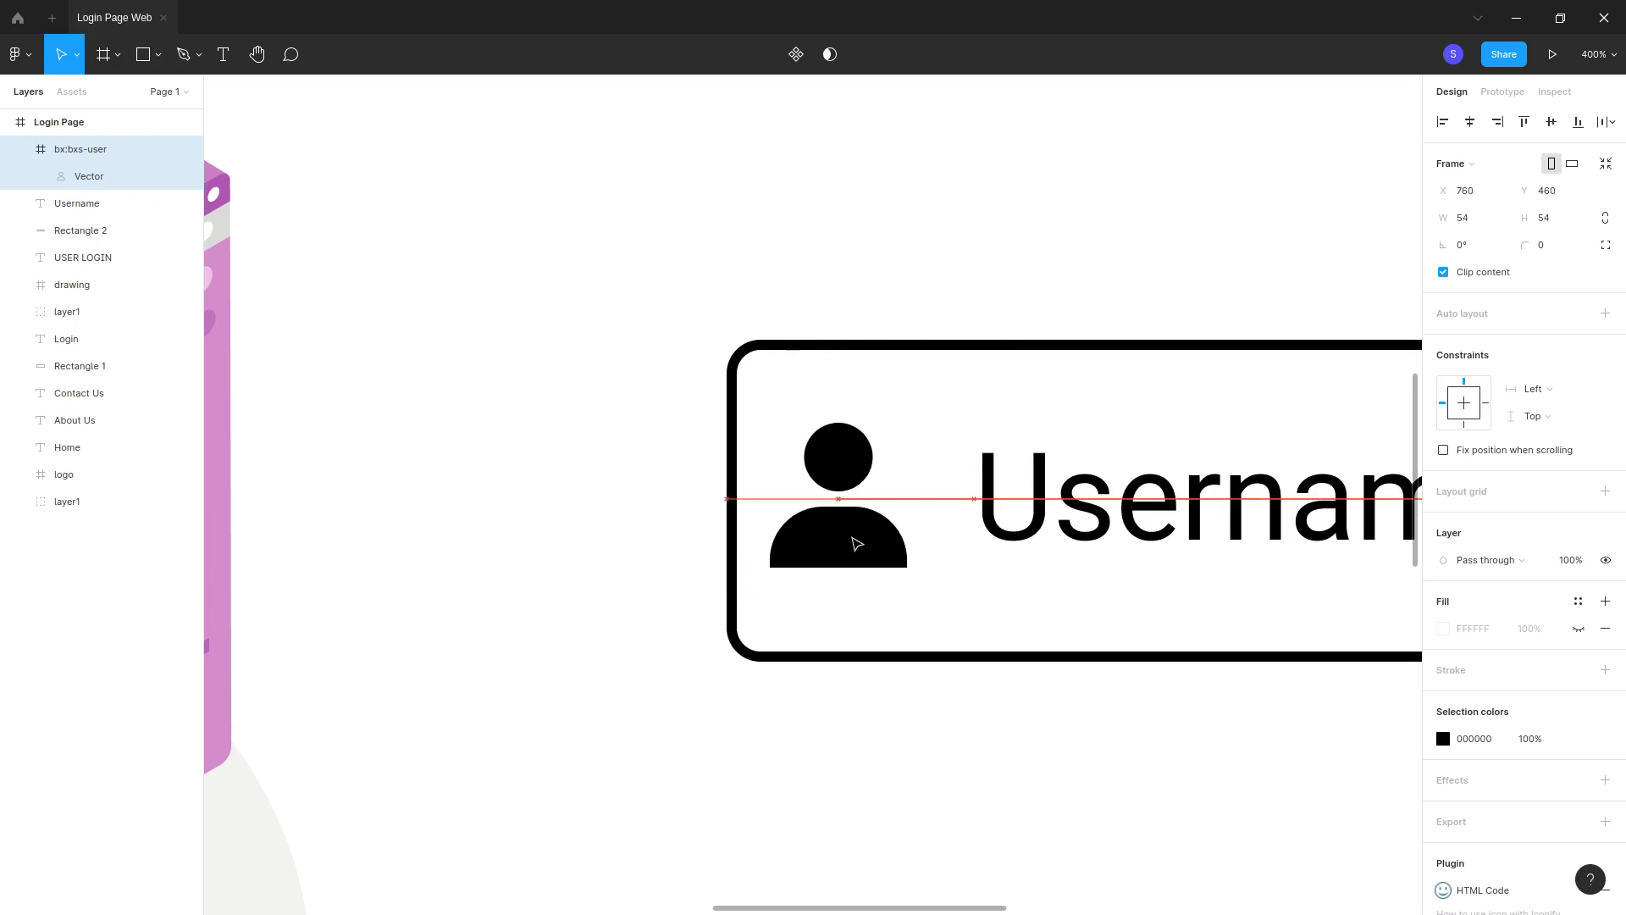
click(980, 631)
key(minus)
key(minus)
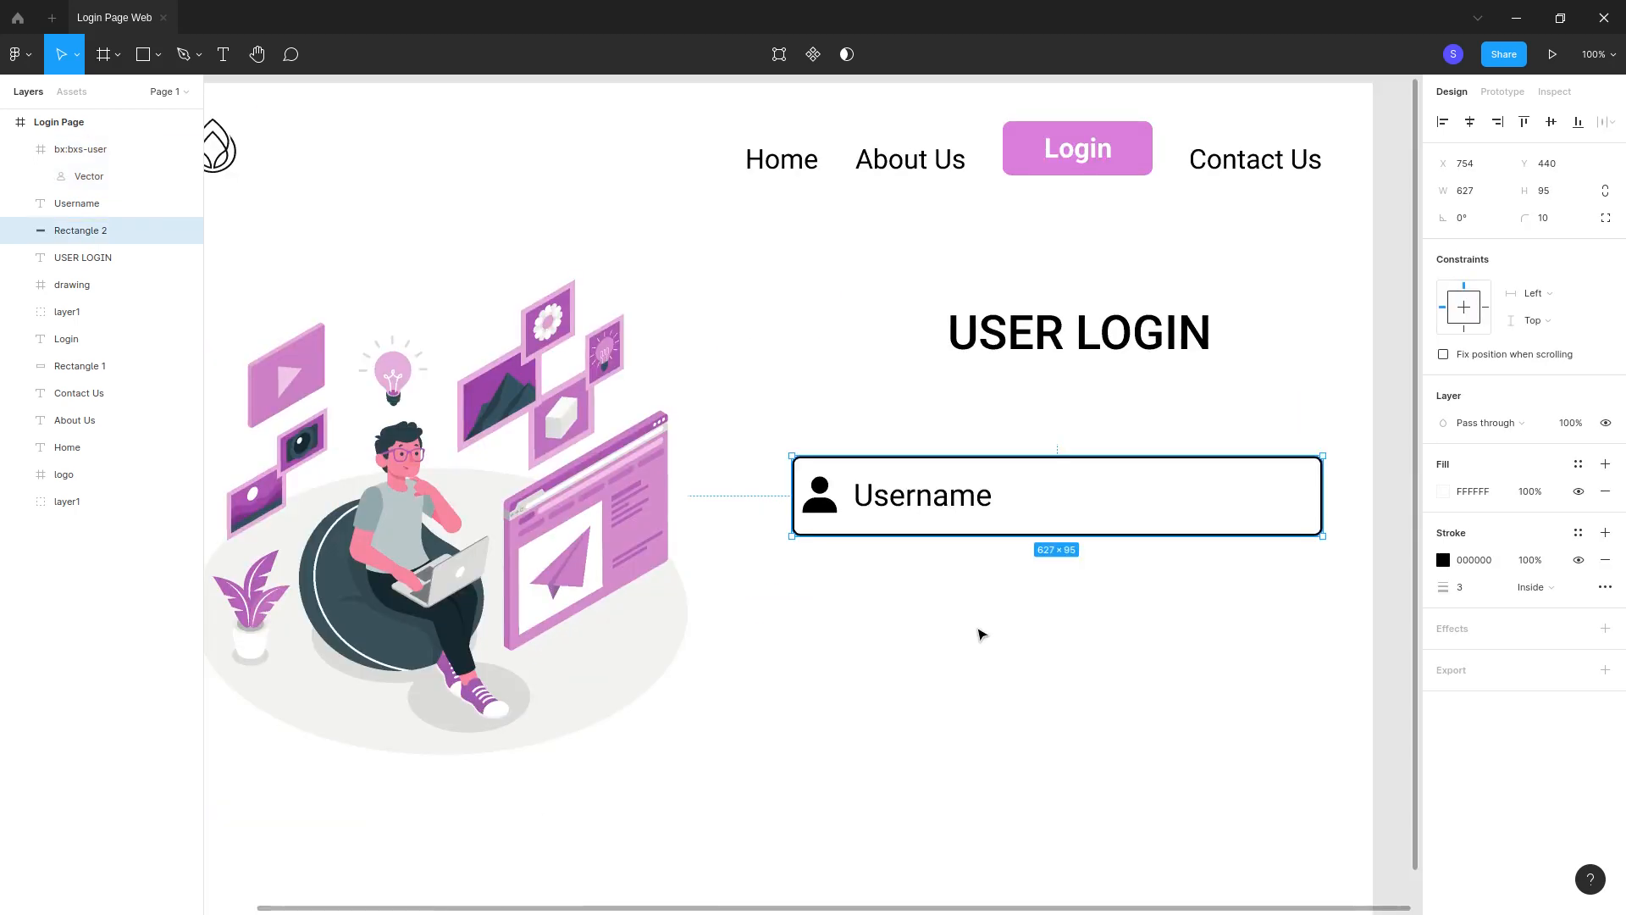
key(minus)
click(1028, 577)
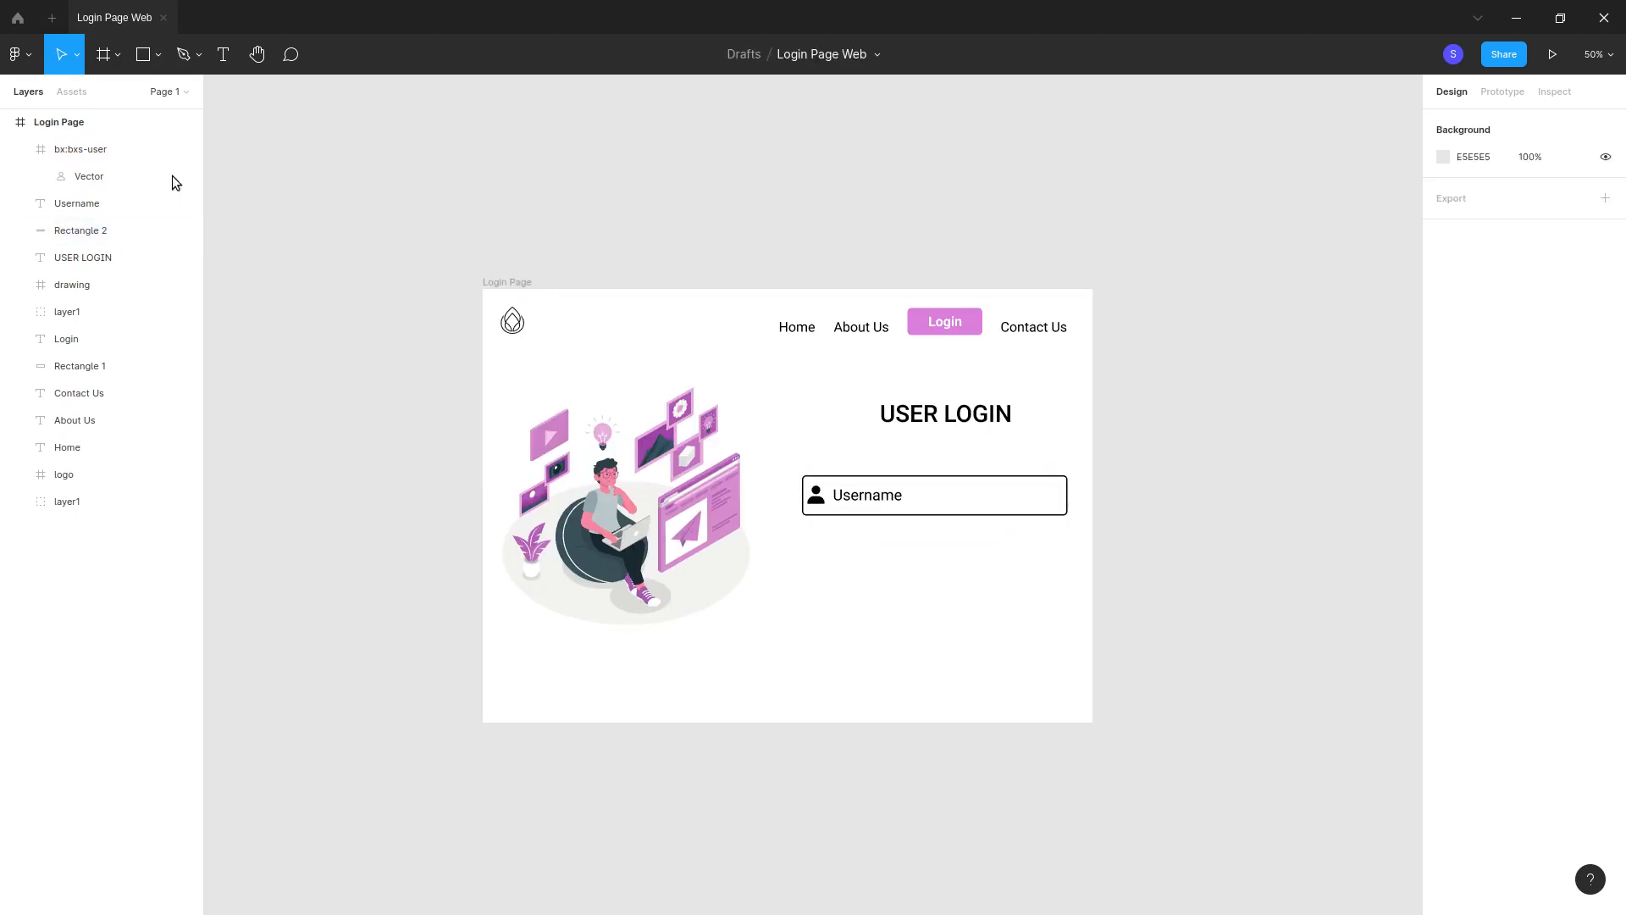
Step: Group the user icon, the Username text and the outlined rectangle
click(91, 154)
shift+click(90, 205)
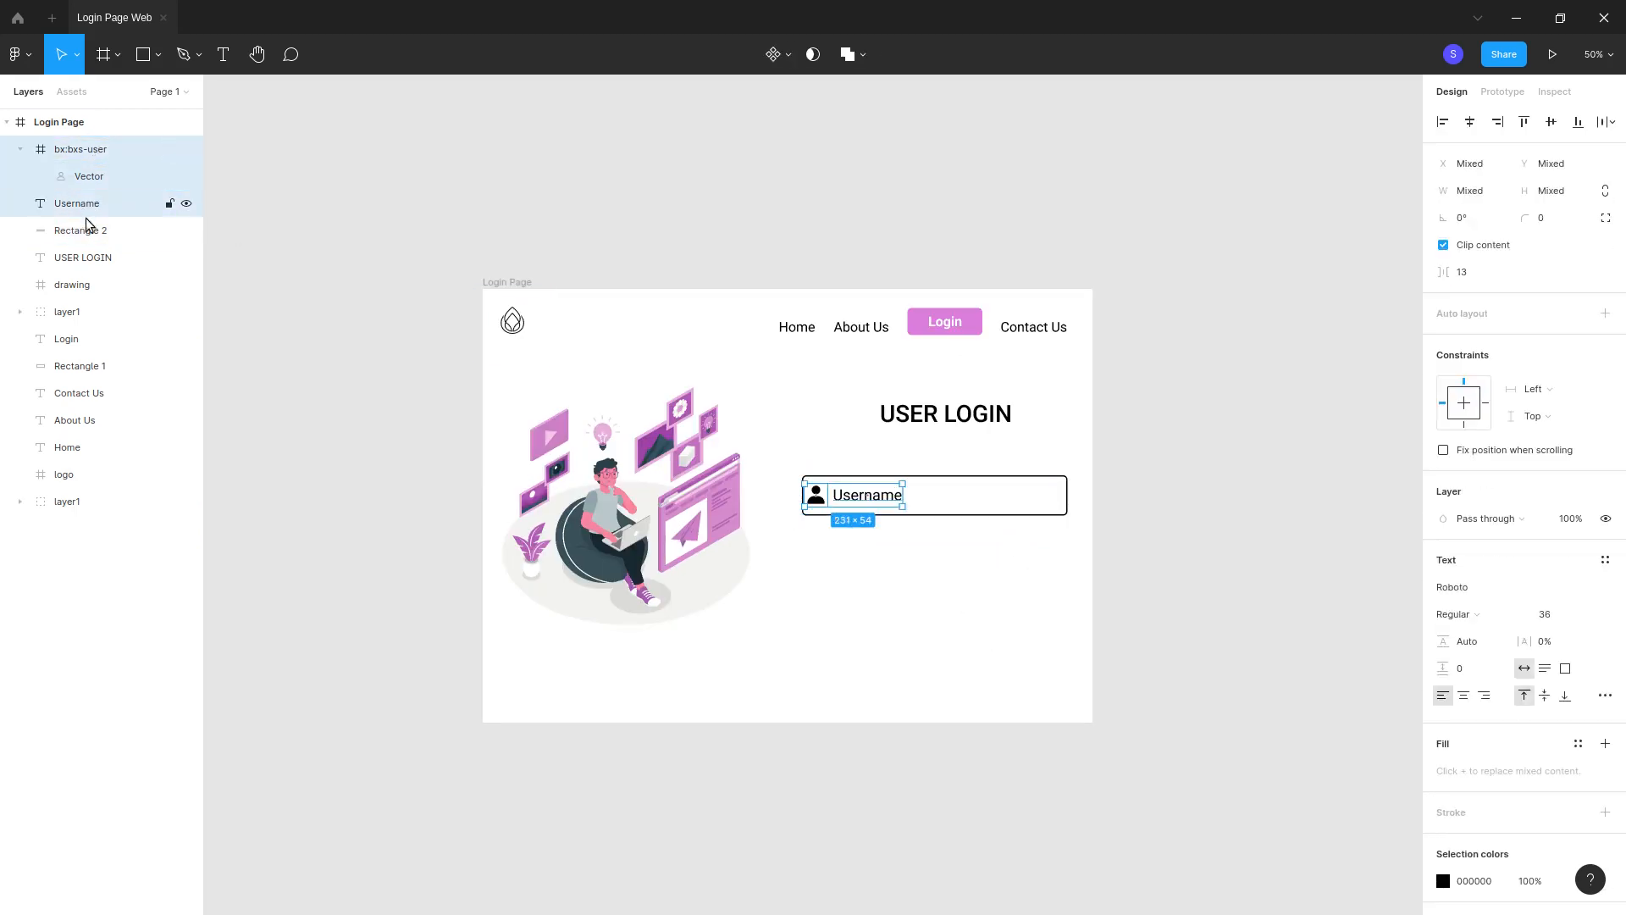
shift+click(92, 232)
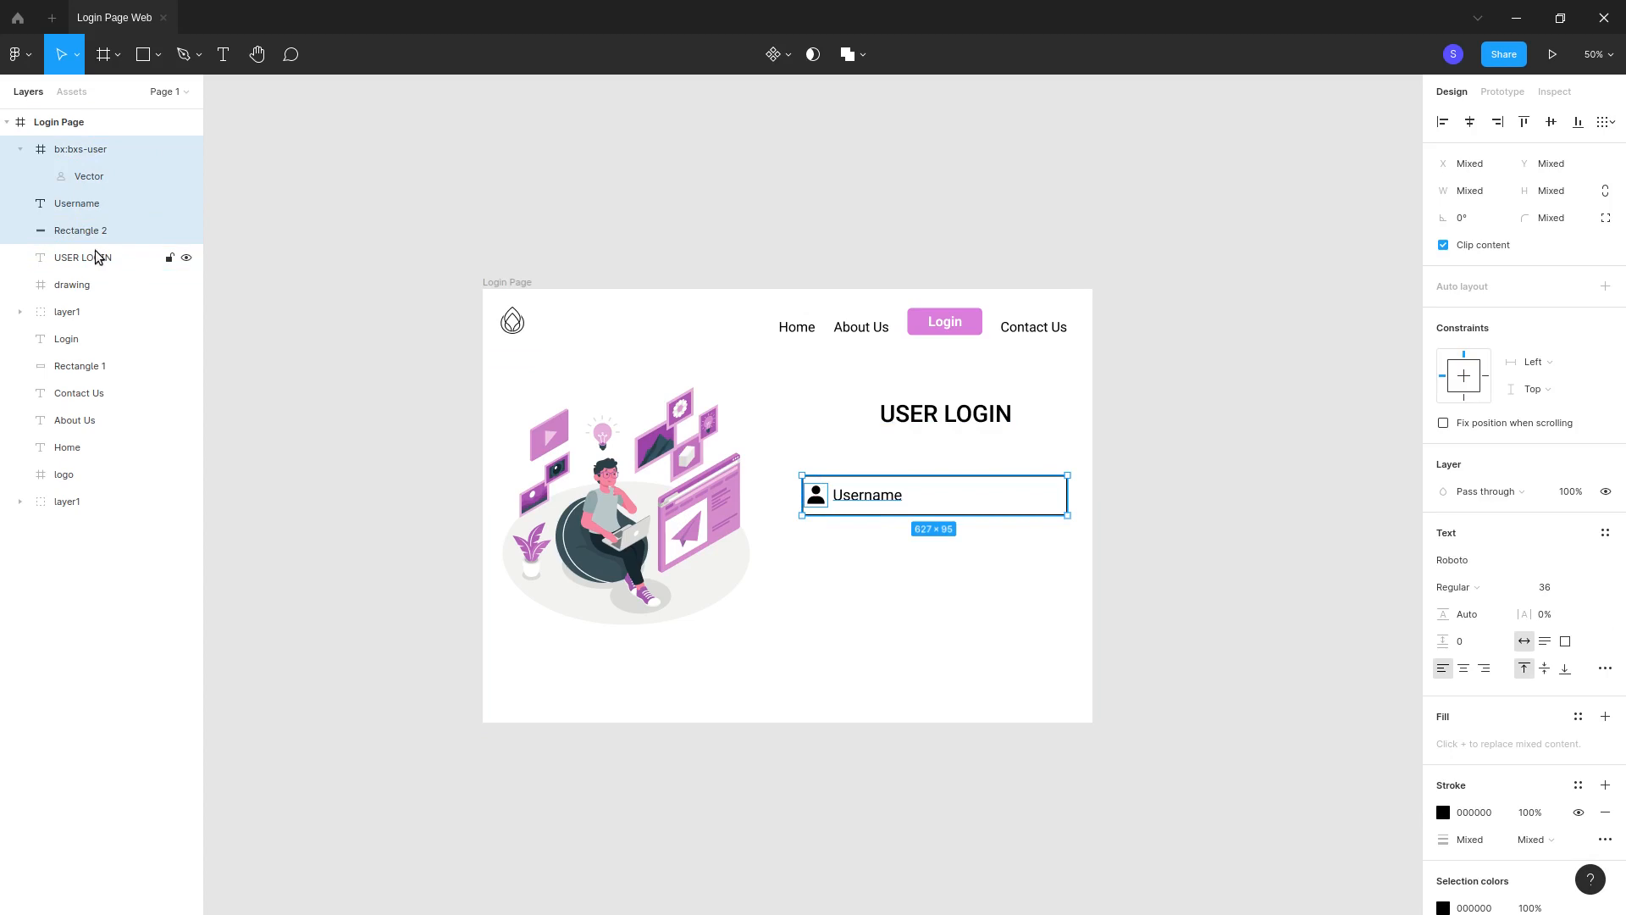
key(ctrl+g)
Step: Duplicate the Username field group below the original at Y 540 and shift the original up to about Y 400
drag(963, 498, 930, 549)
click(971, 541)
click(901, 567)
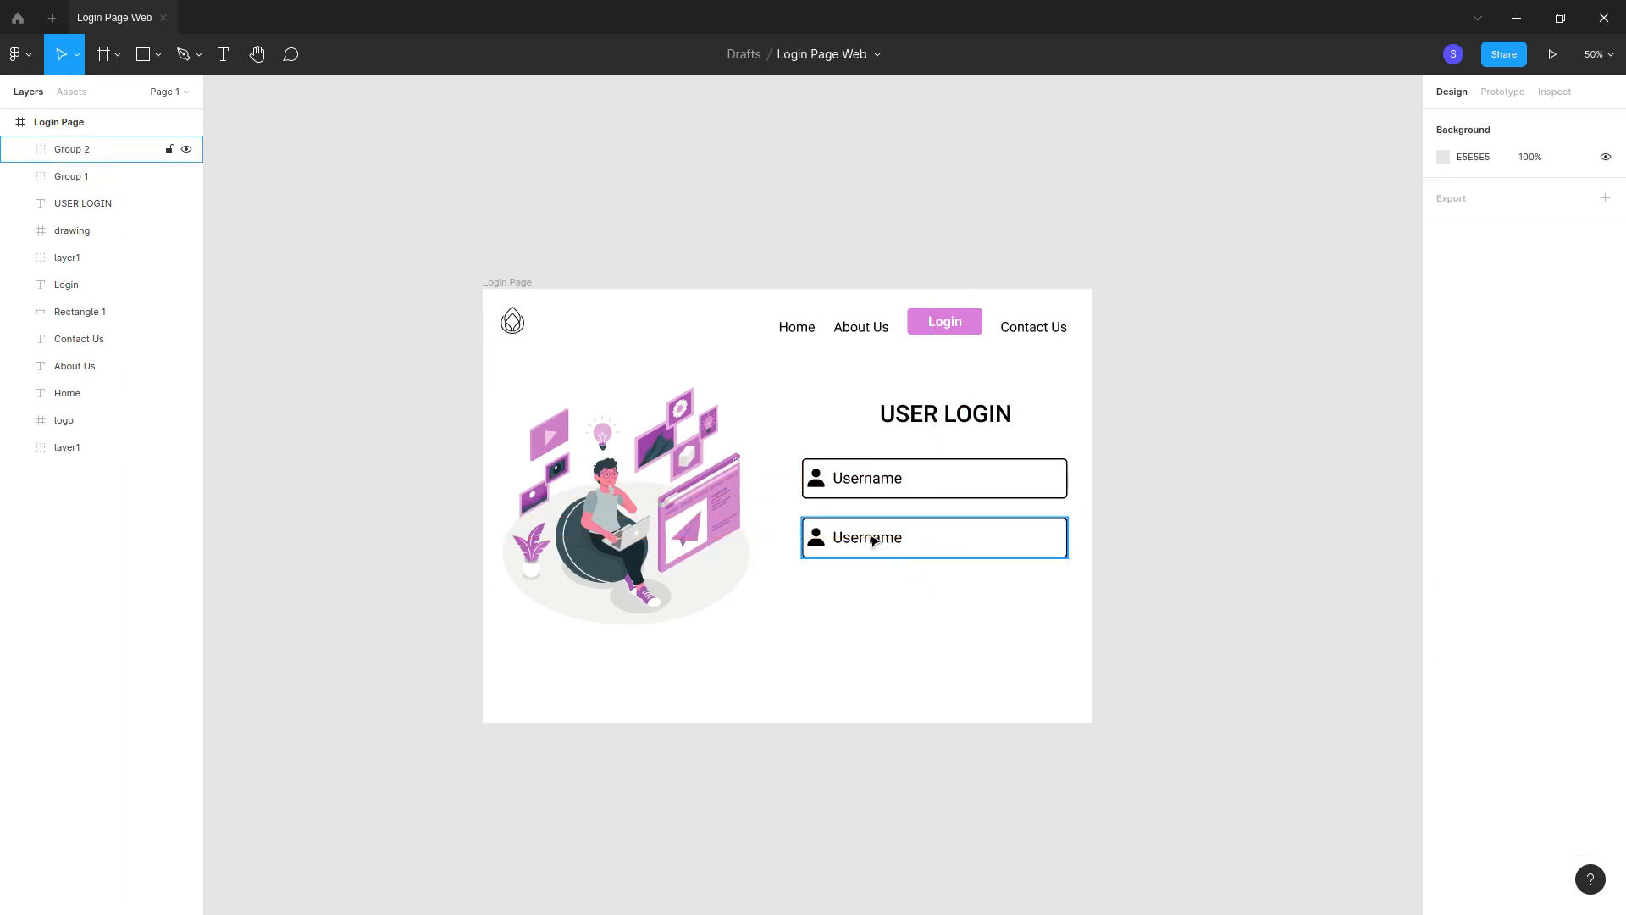
Step: Change the duplicated field's text to "Password" and delete its user icon
double_click(872, 540)
double_click(881, 538)
text(Passe)
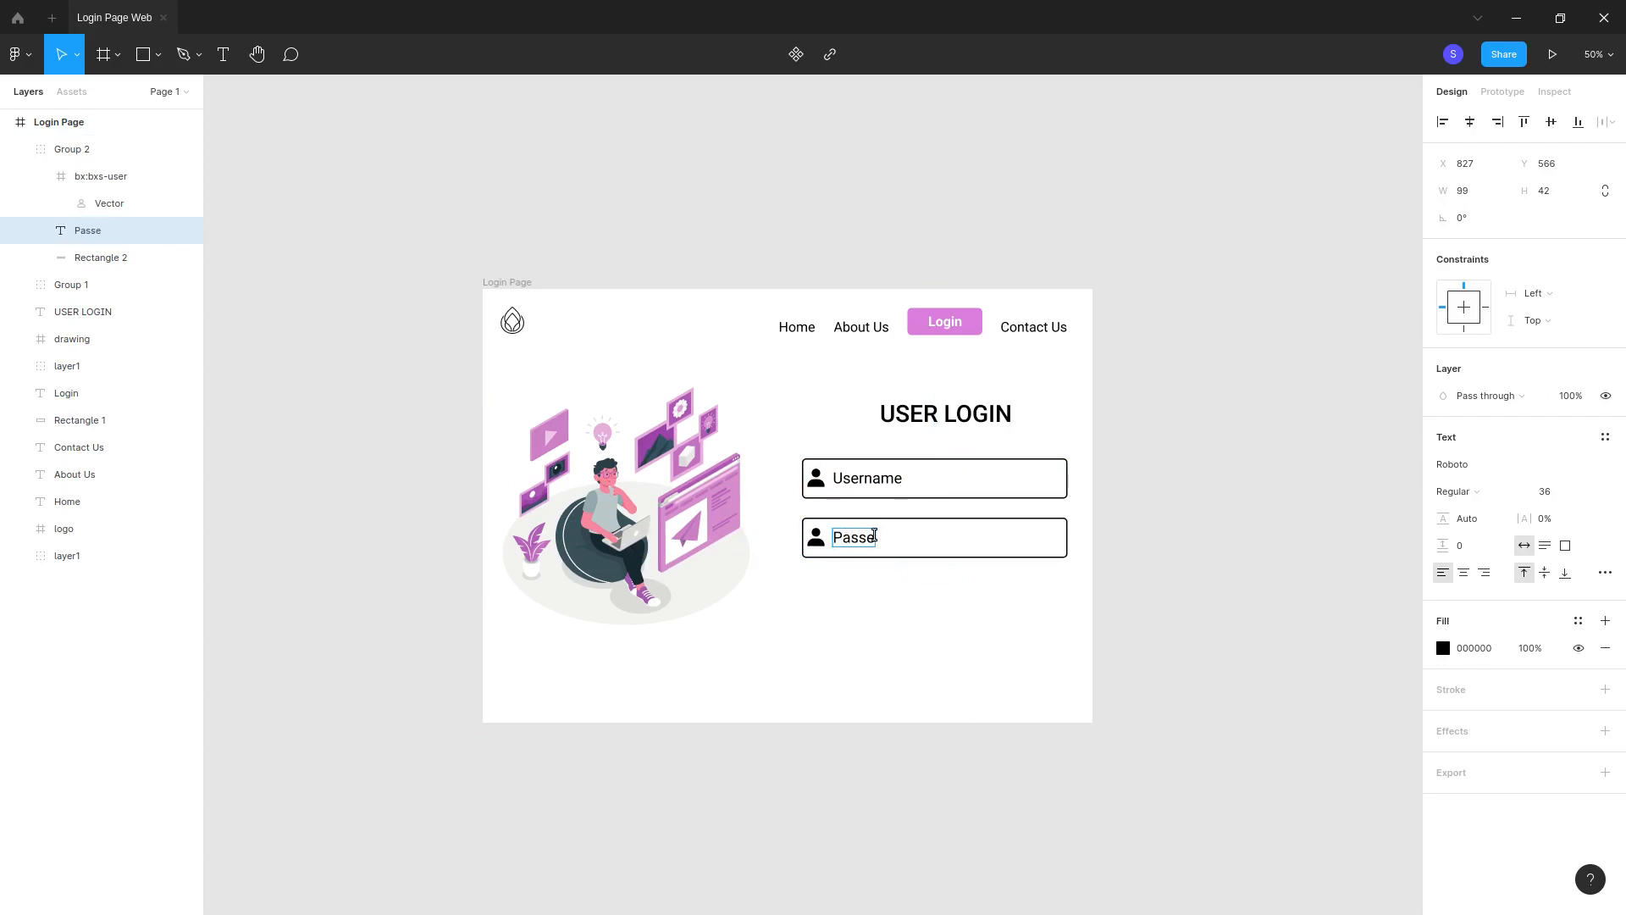
key(BackSpace)
text(word)
click(817, 541)
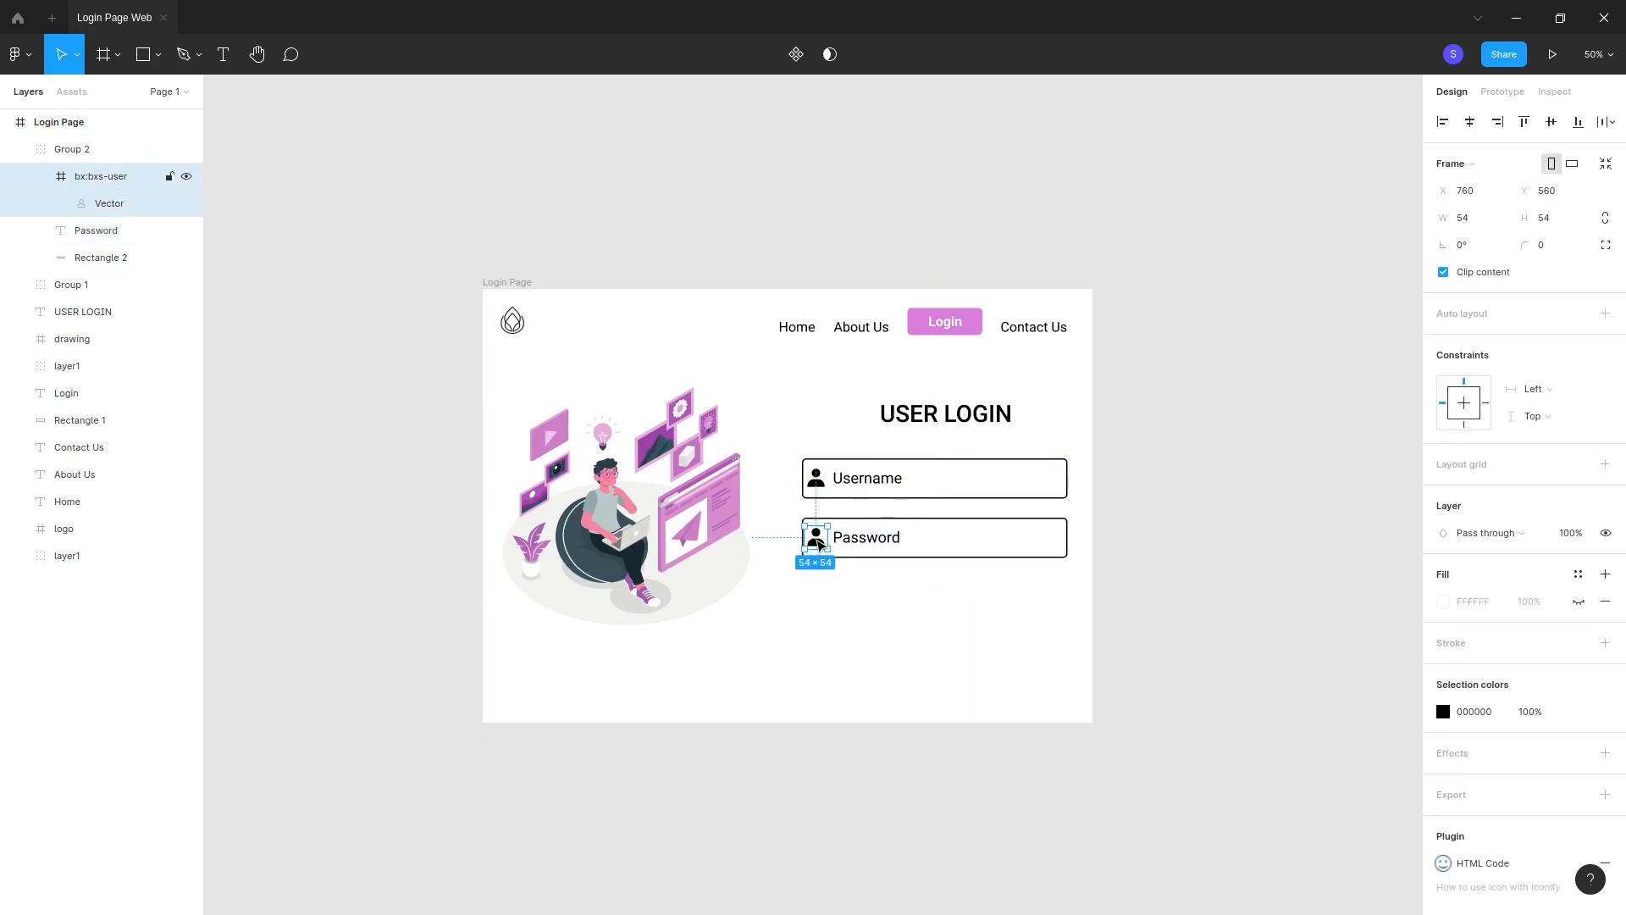
key(Delete)
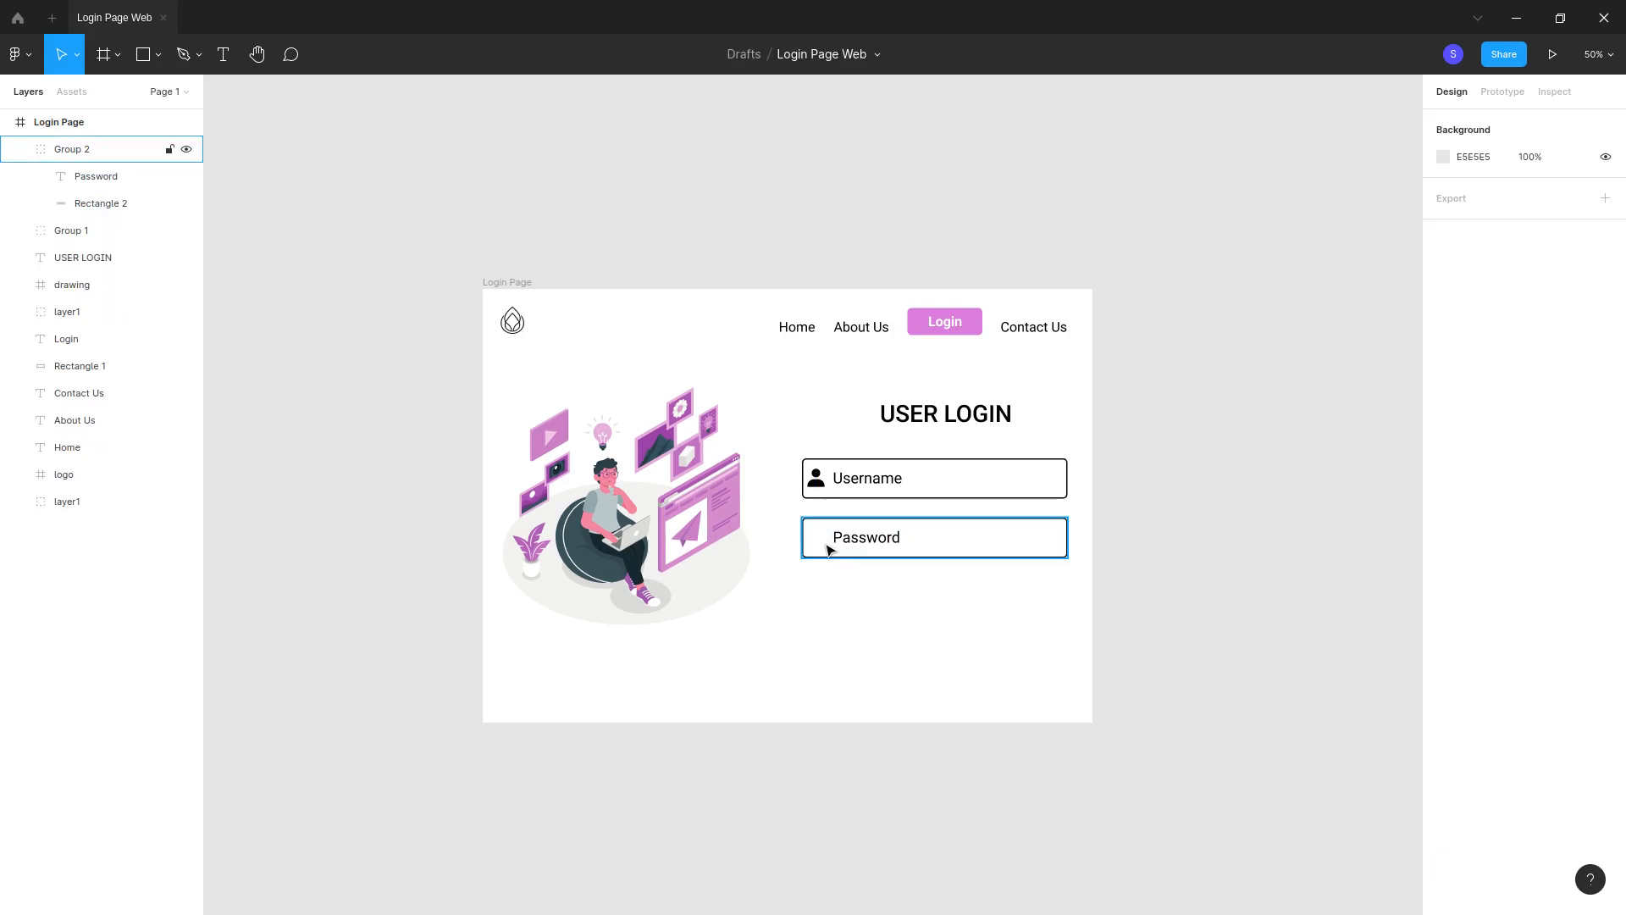
Step: Search the Iconify plugin for "lock" and import the solid dashicons:lock-duplicate icon onto the page
right_click(805, 569)
mouse_move(872, 746)
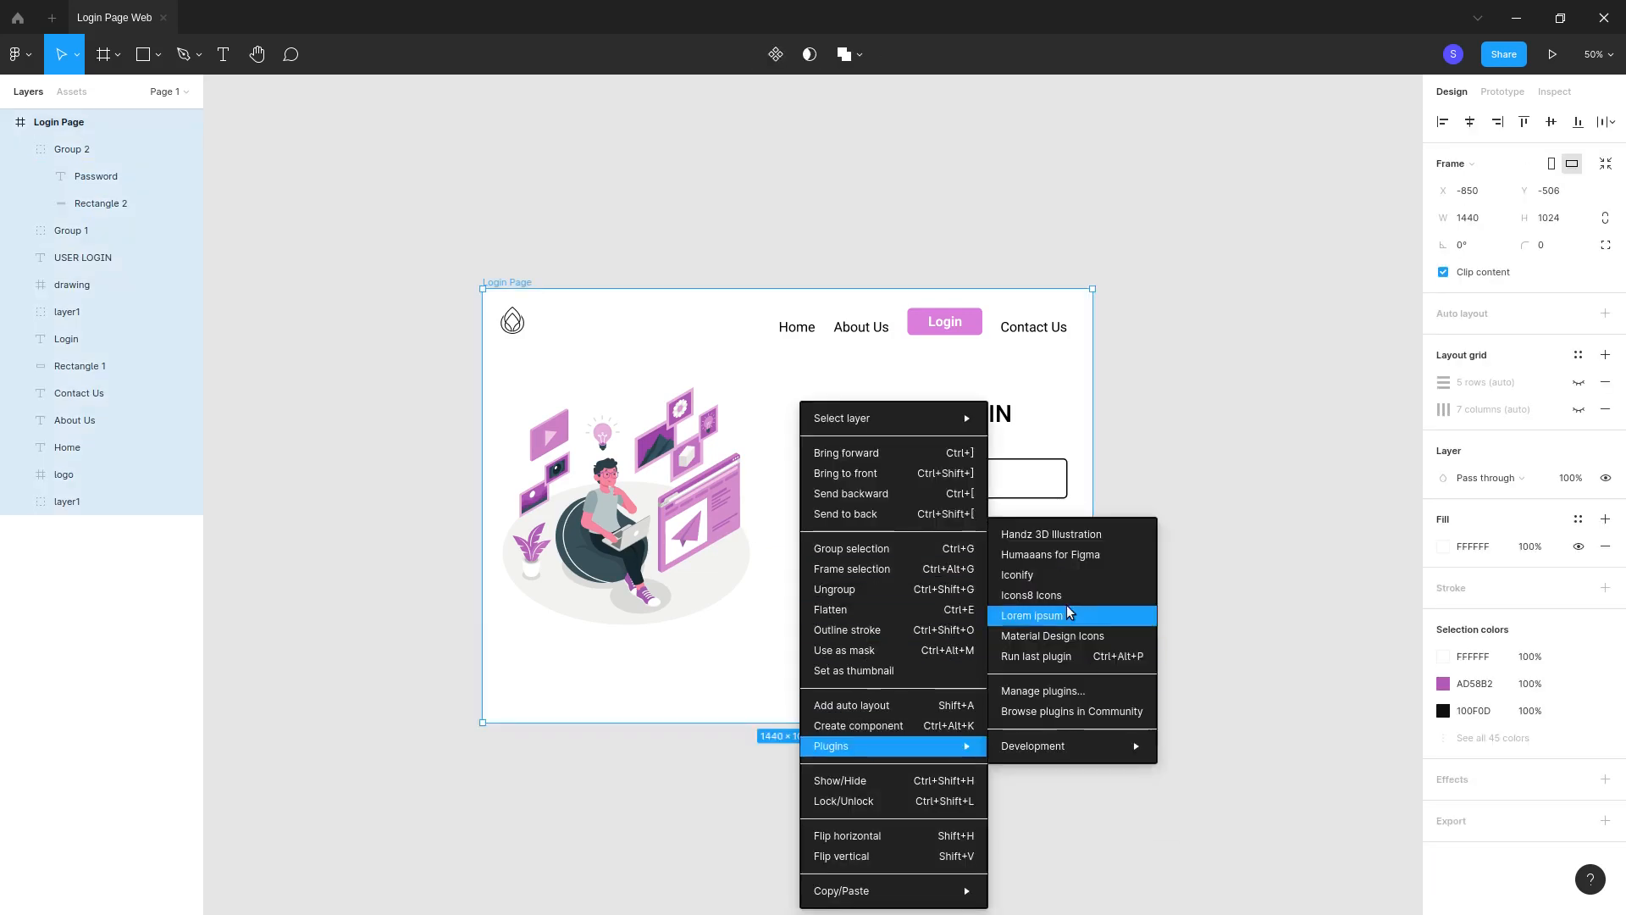
click(1049, 582)
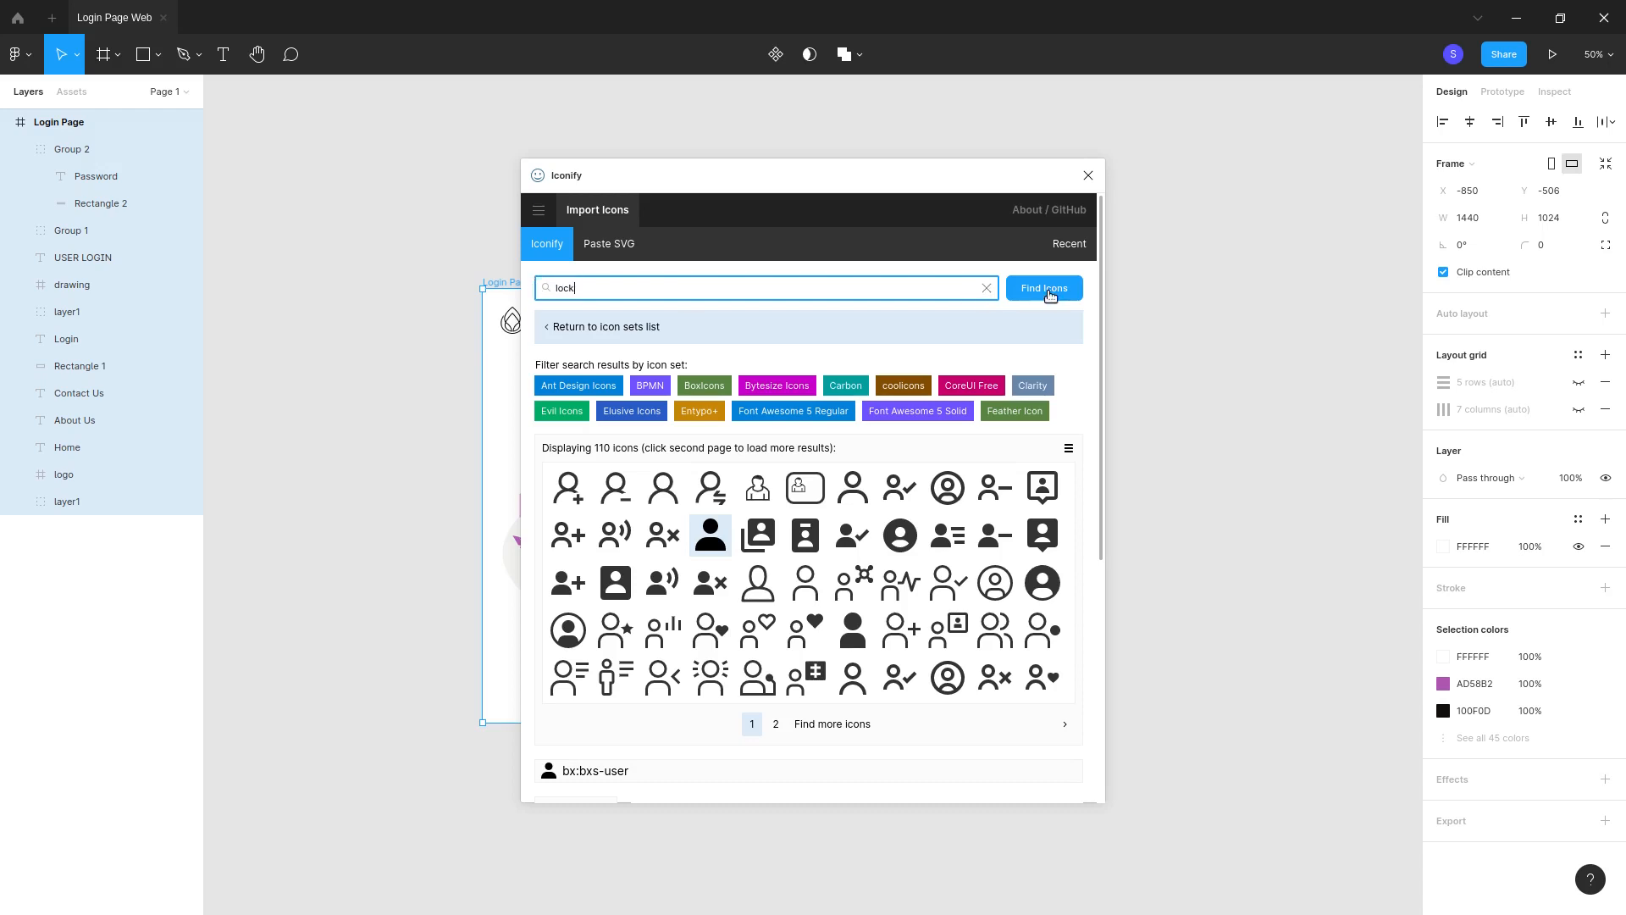
text(lock)
click(1047, 289)
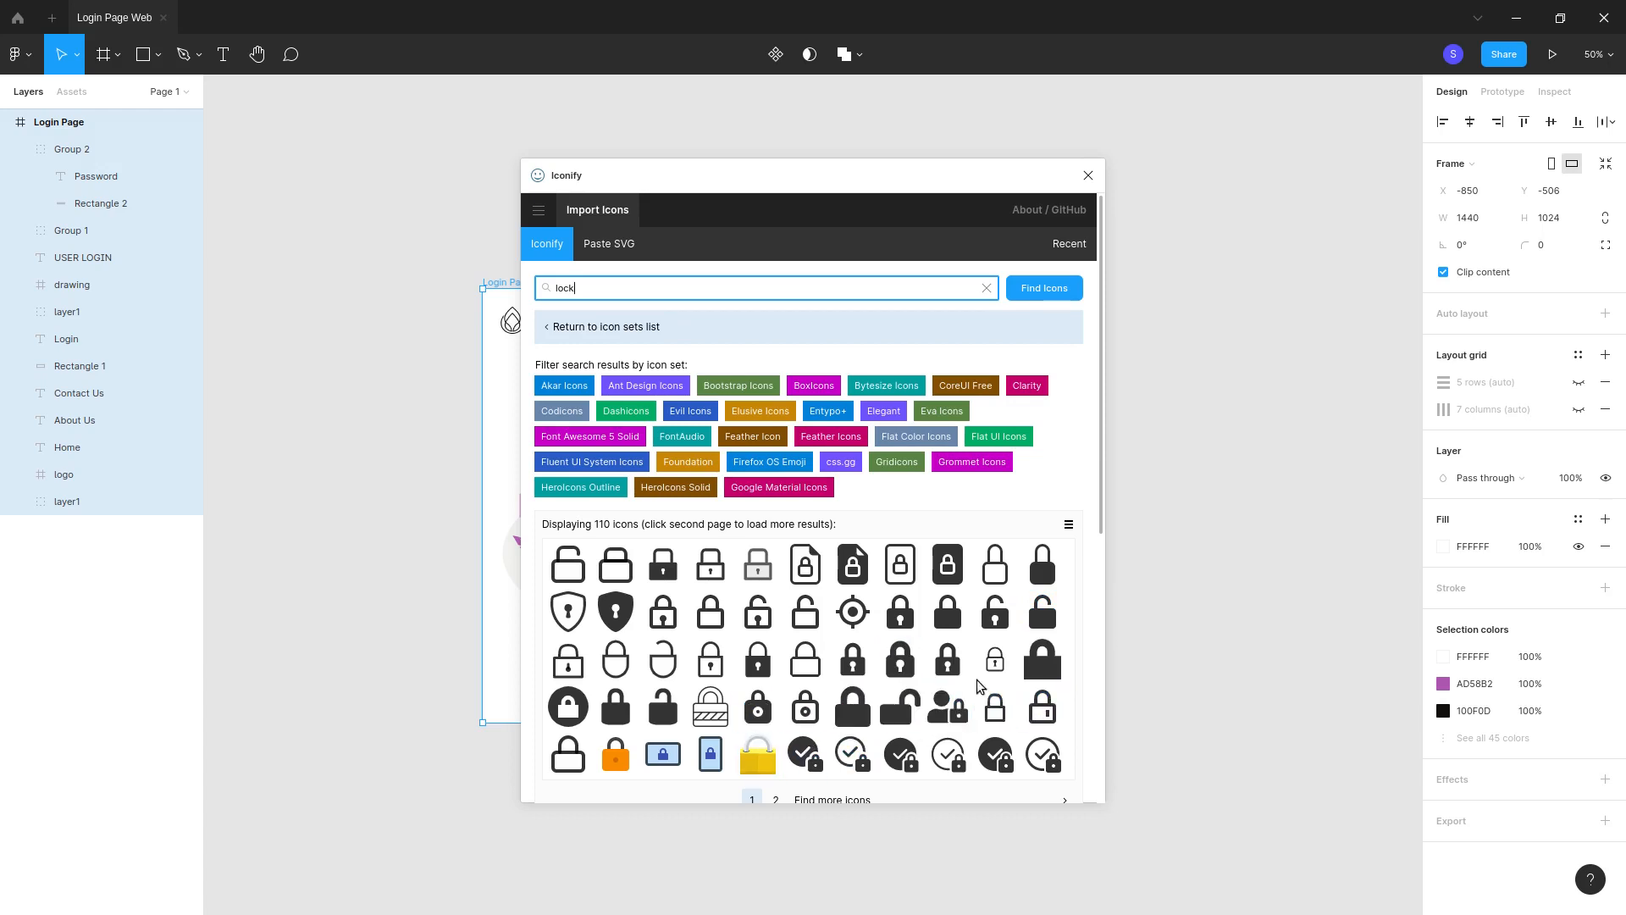
click(952, 667)
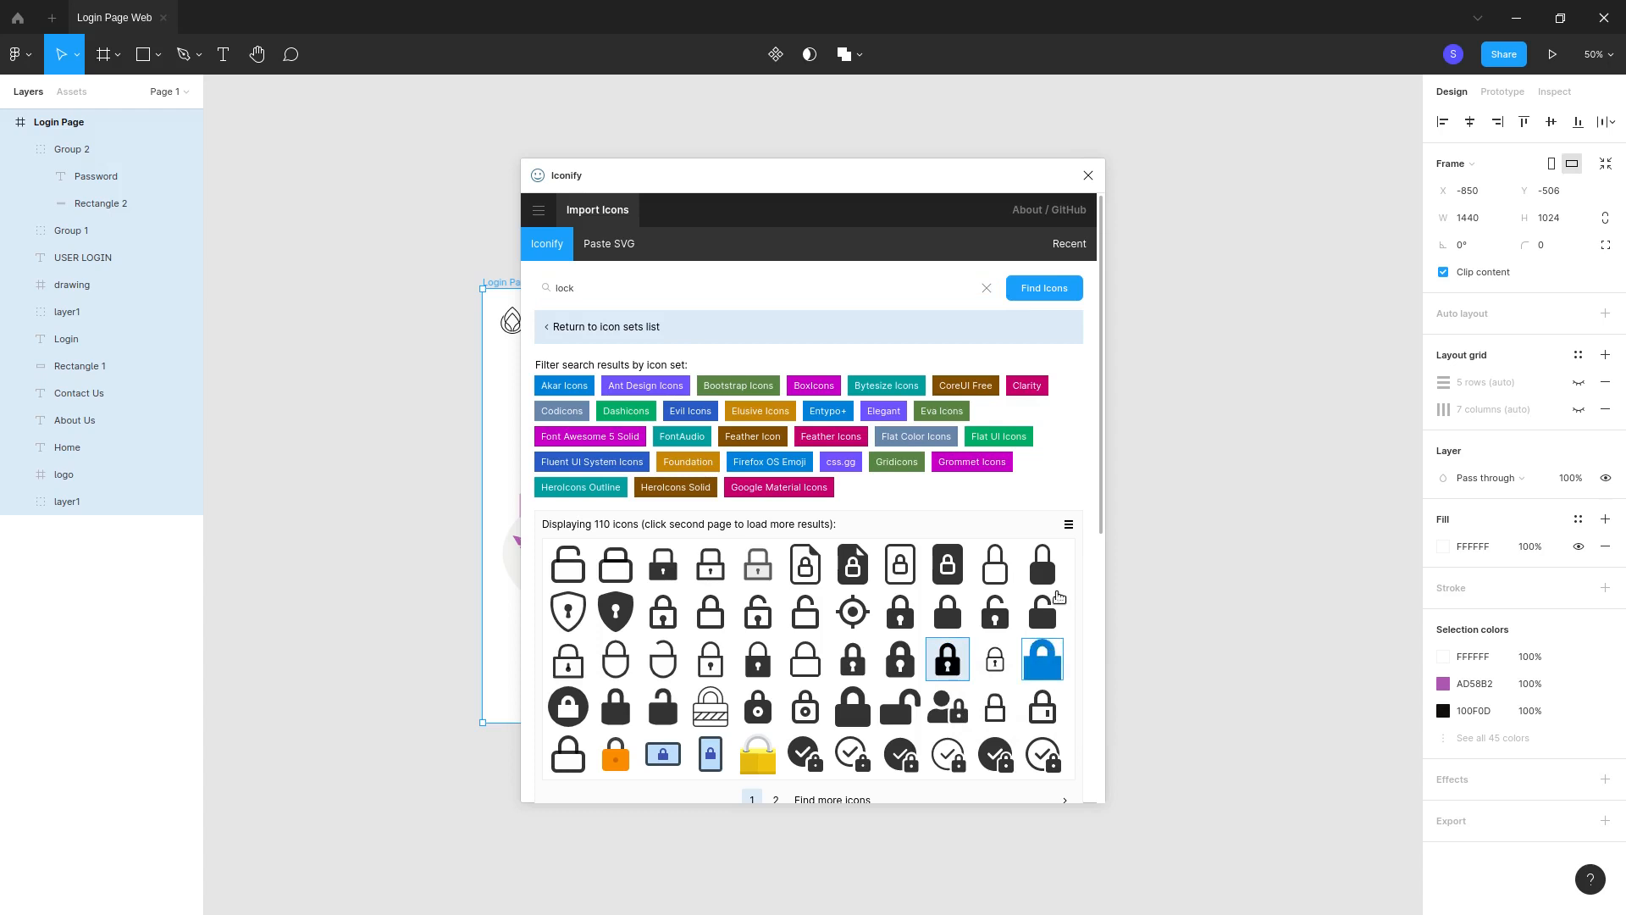
drag(948, 675, 495, 447)
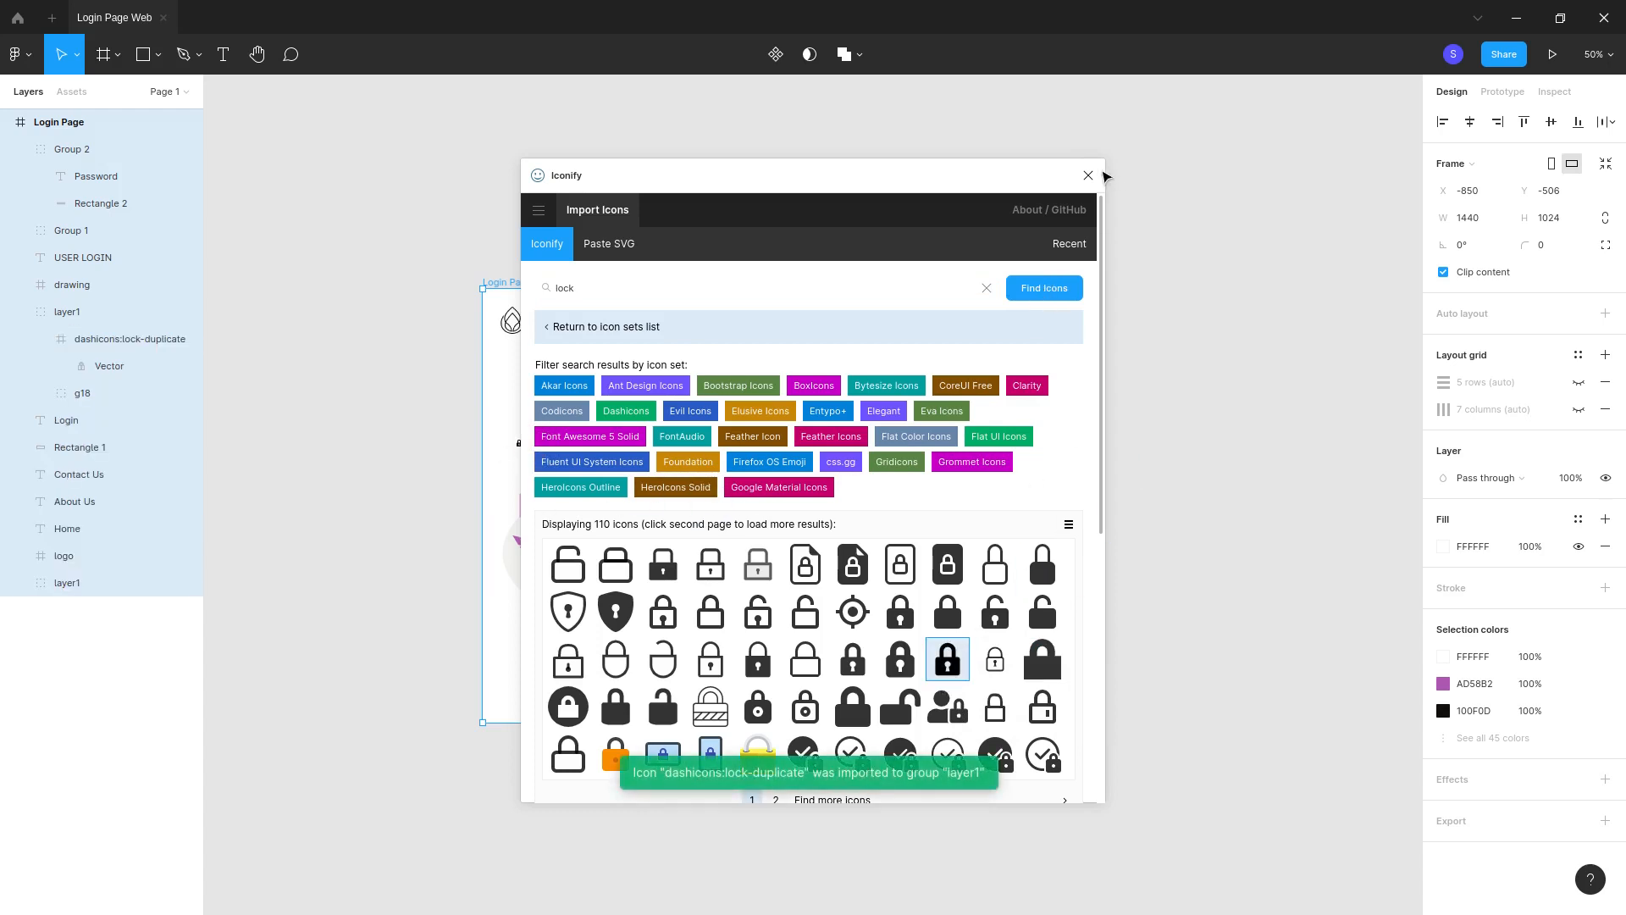
click(1088, 175)
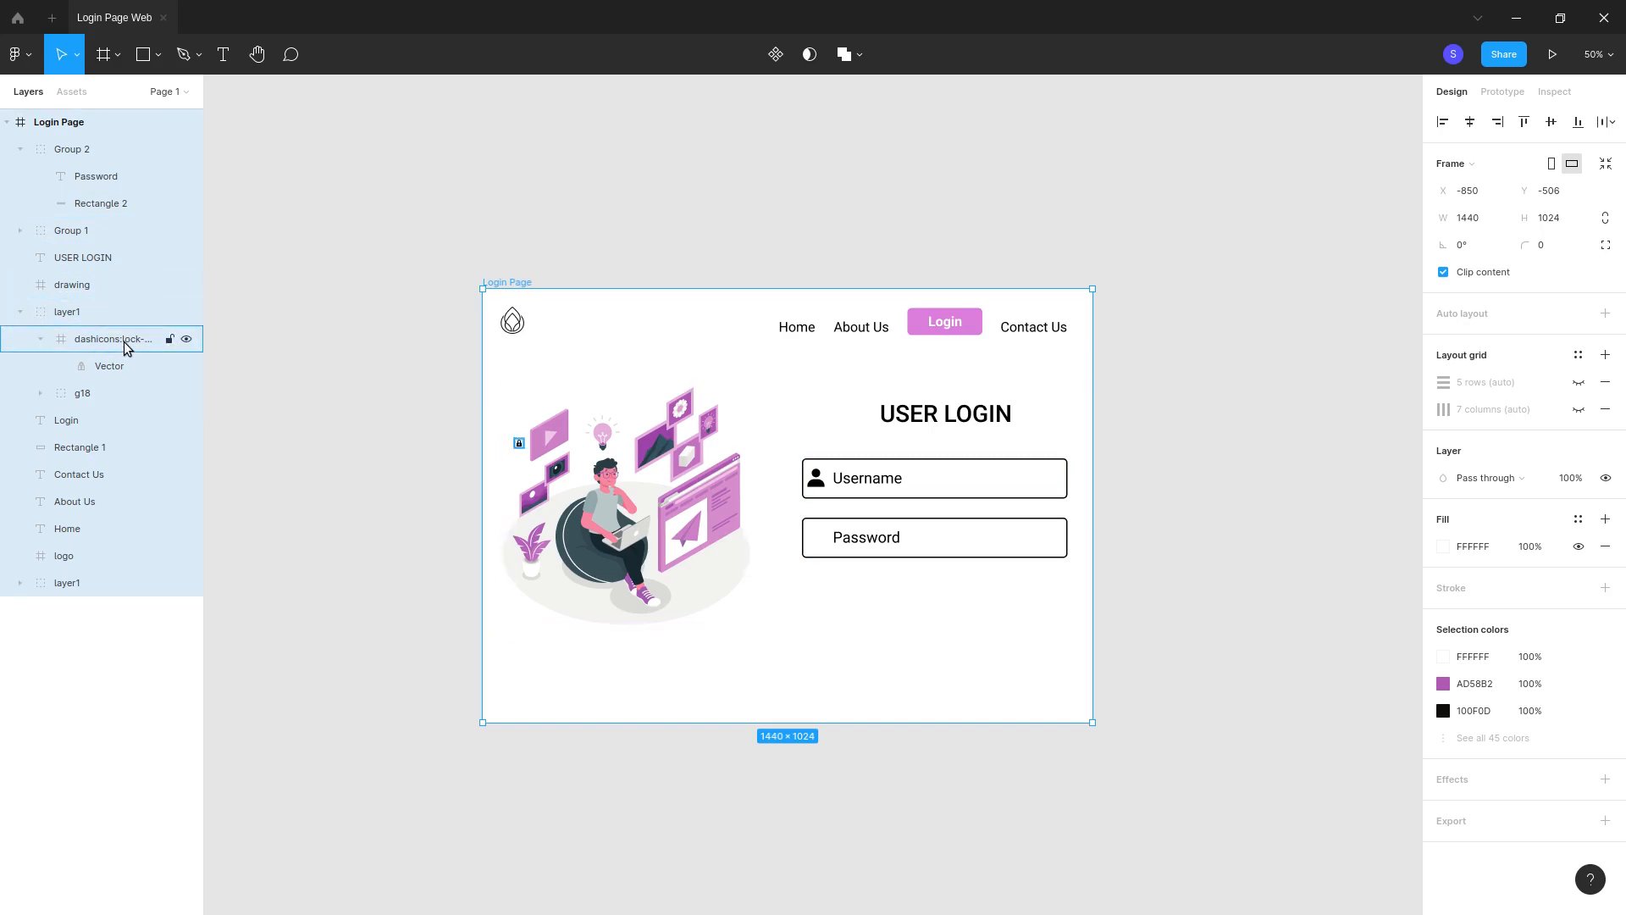
Step: Move the lock icon into the Password field's group and place it before the Password text at about X 777, Y 574
drag(123, 347, 91, 165)
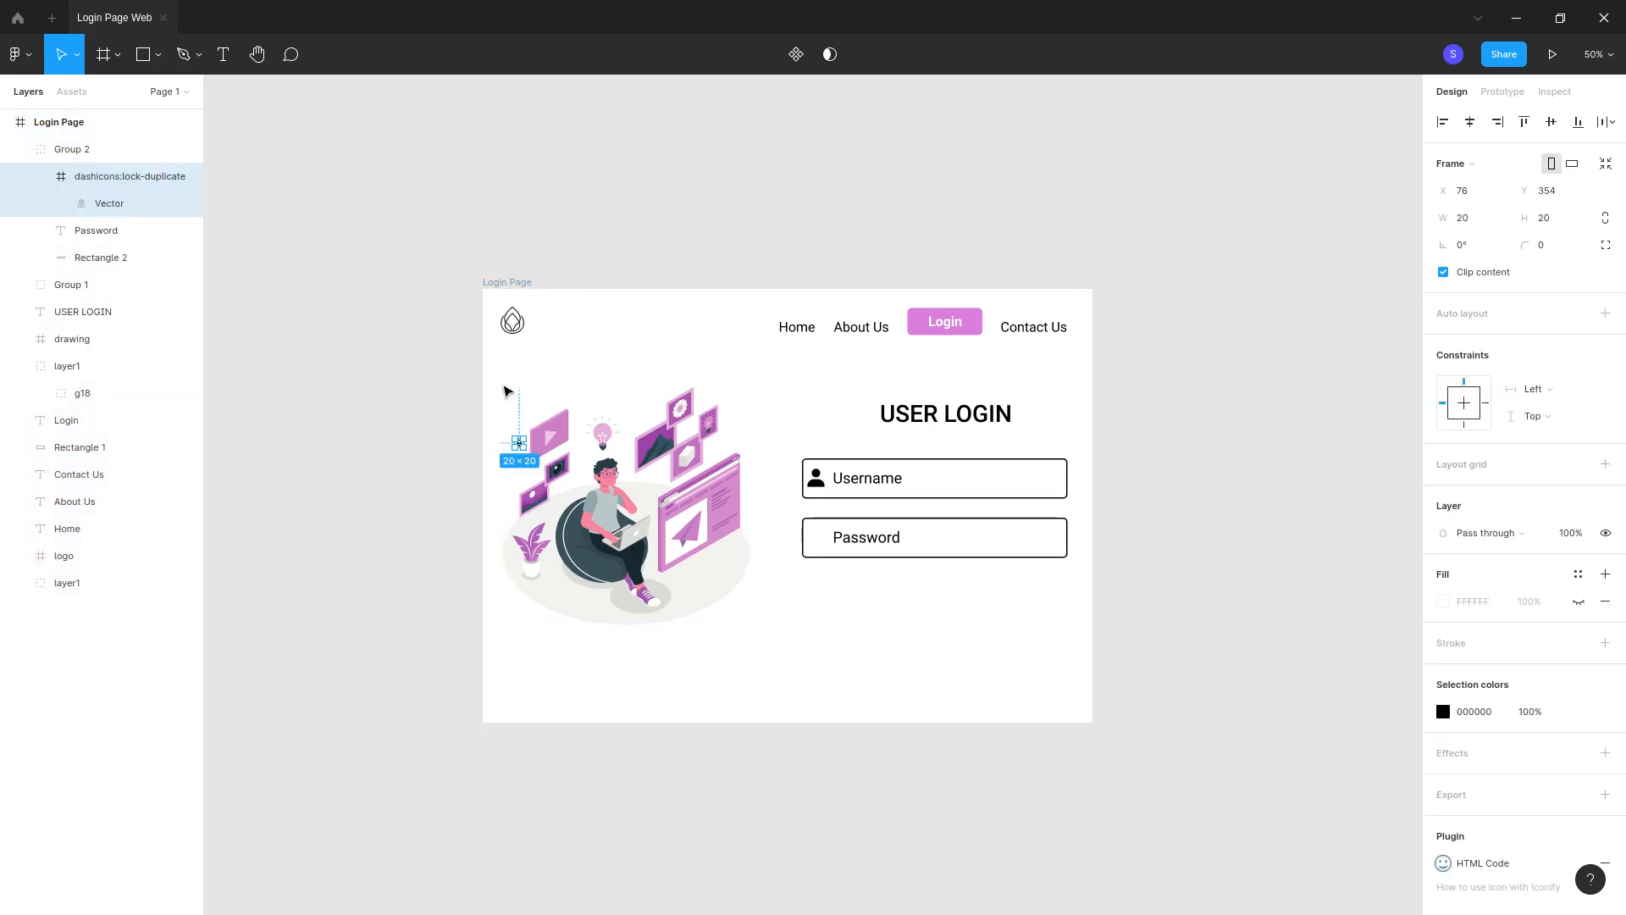
drag(519, 445, 816, 539)
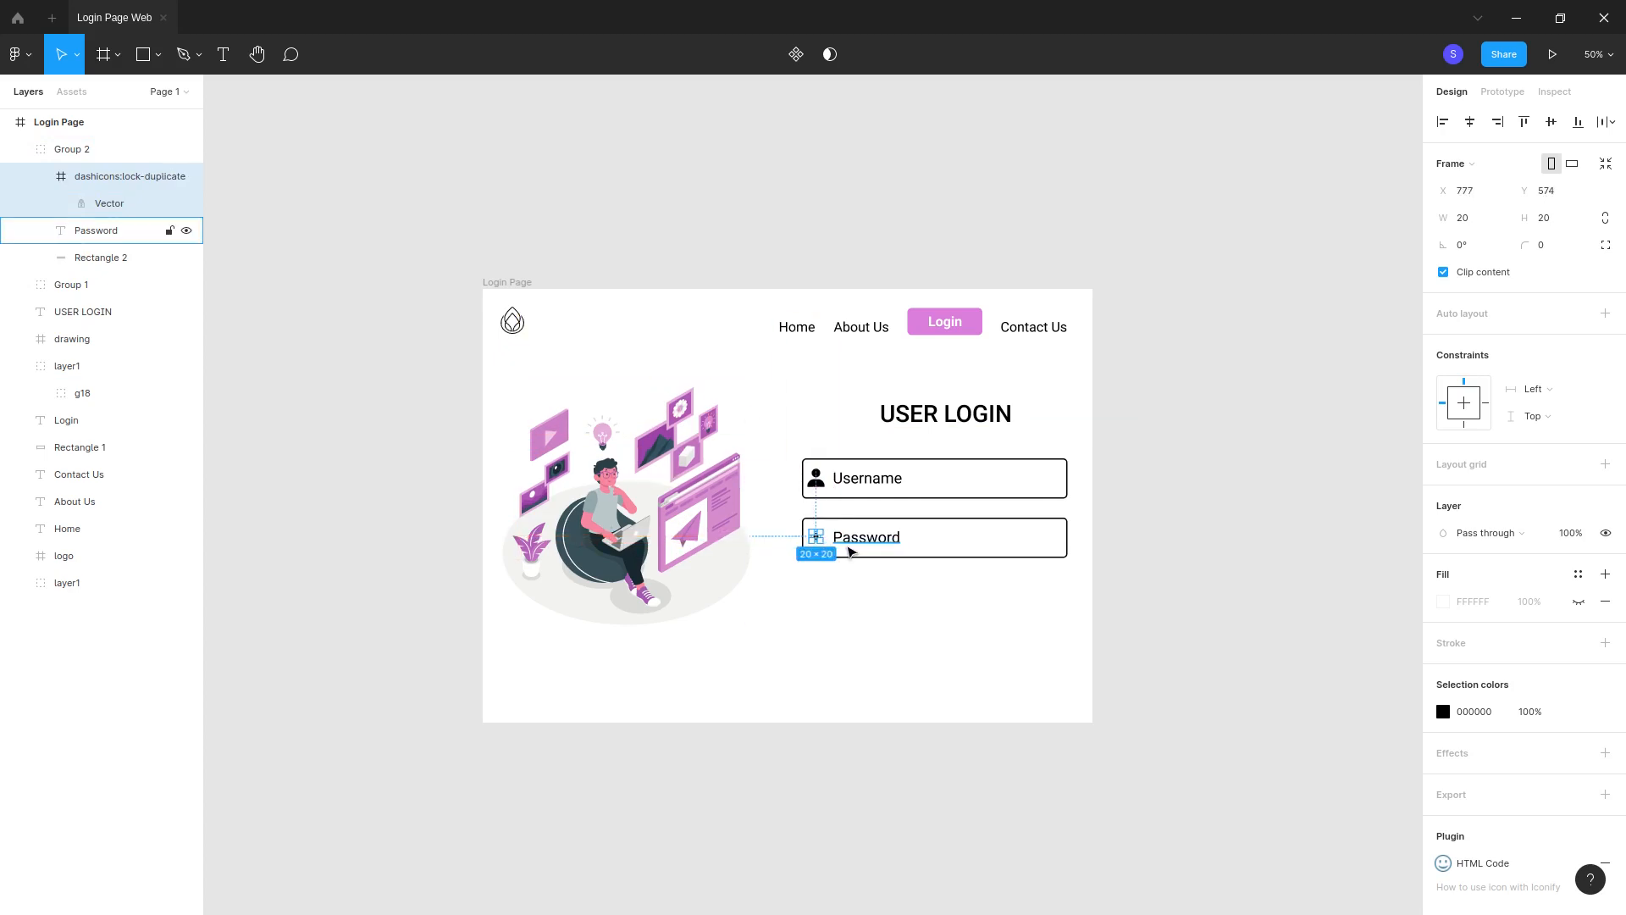
Step: Enlarge the lock icon proportionally to roughly the size of the user icon, keeping it before the Password text
key(ctrl+equal)
key(ctrl+equal)
scroll(889, 593, down, 2)
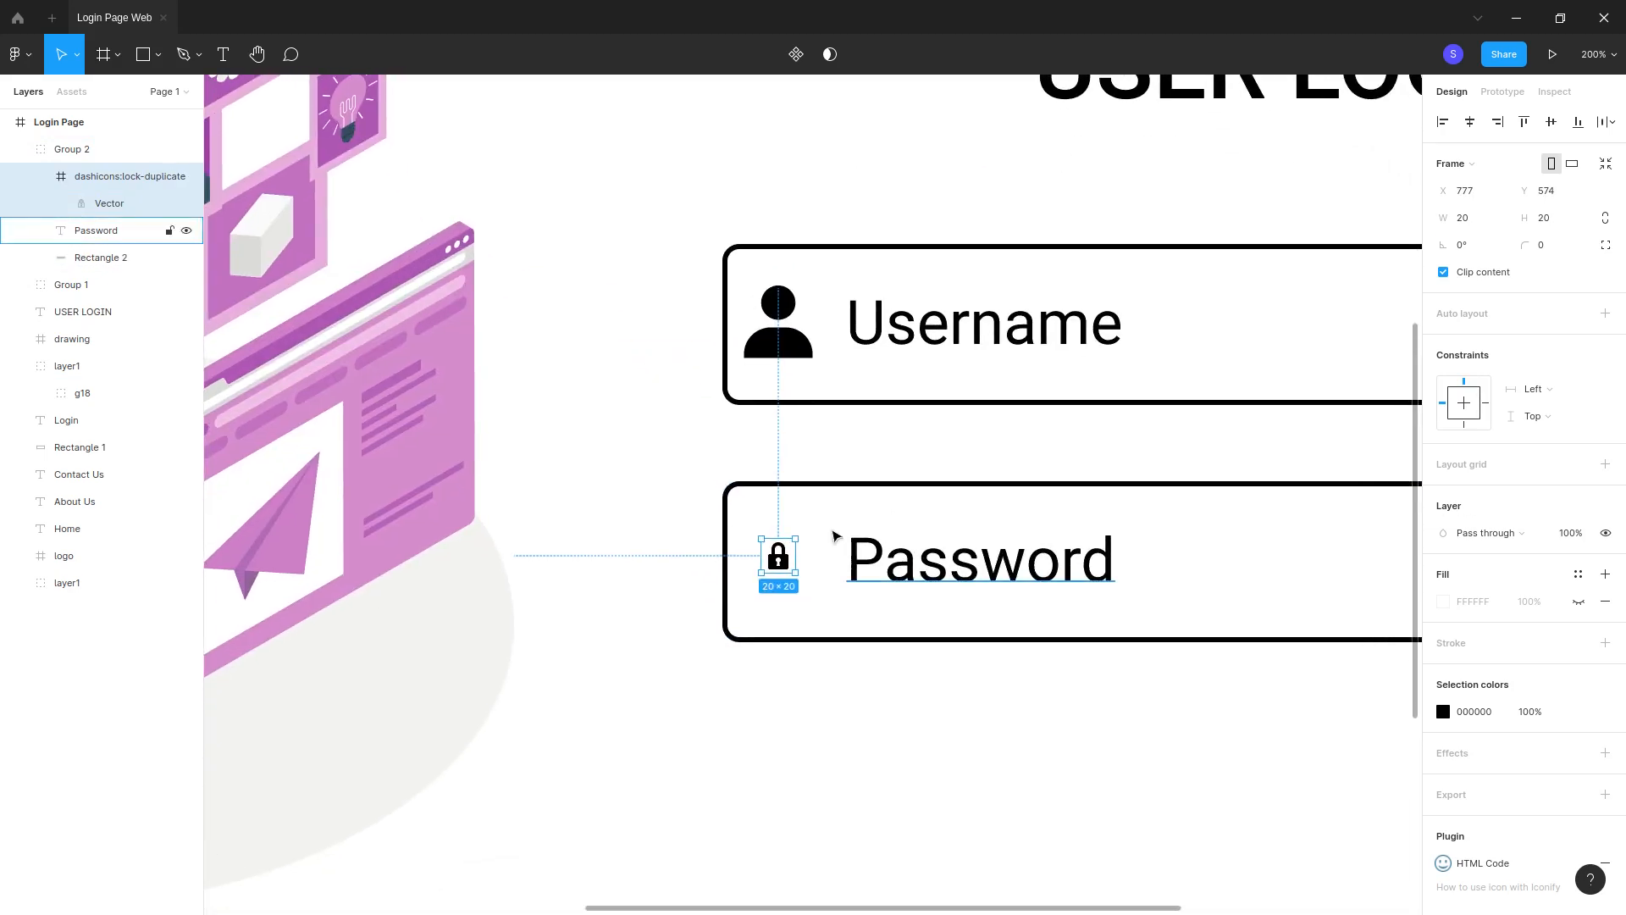
key(alt)
drag(798, 536, 784, 483)
click(838, 668)
key(ctrl+z)
click(102, 177)
drag(790, 563, 827, 519)
click(867, 748)
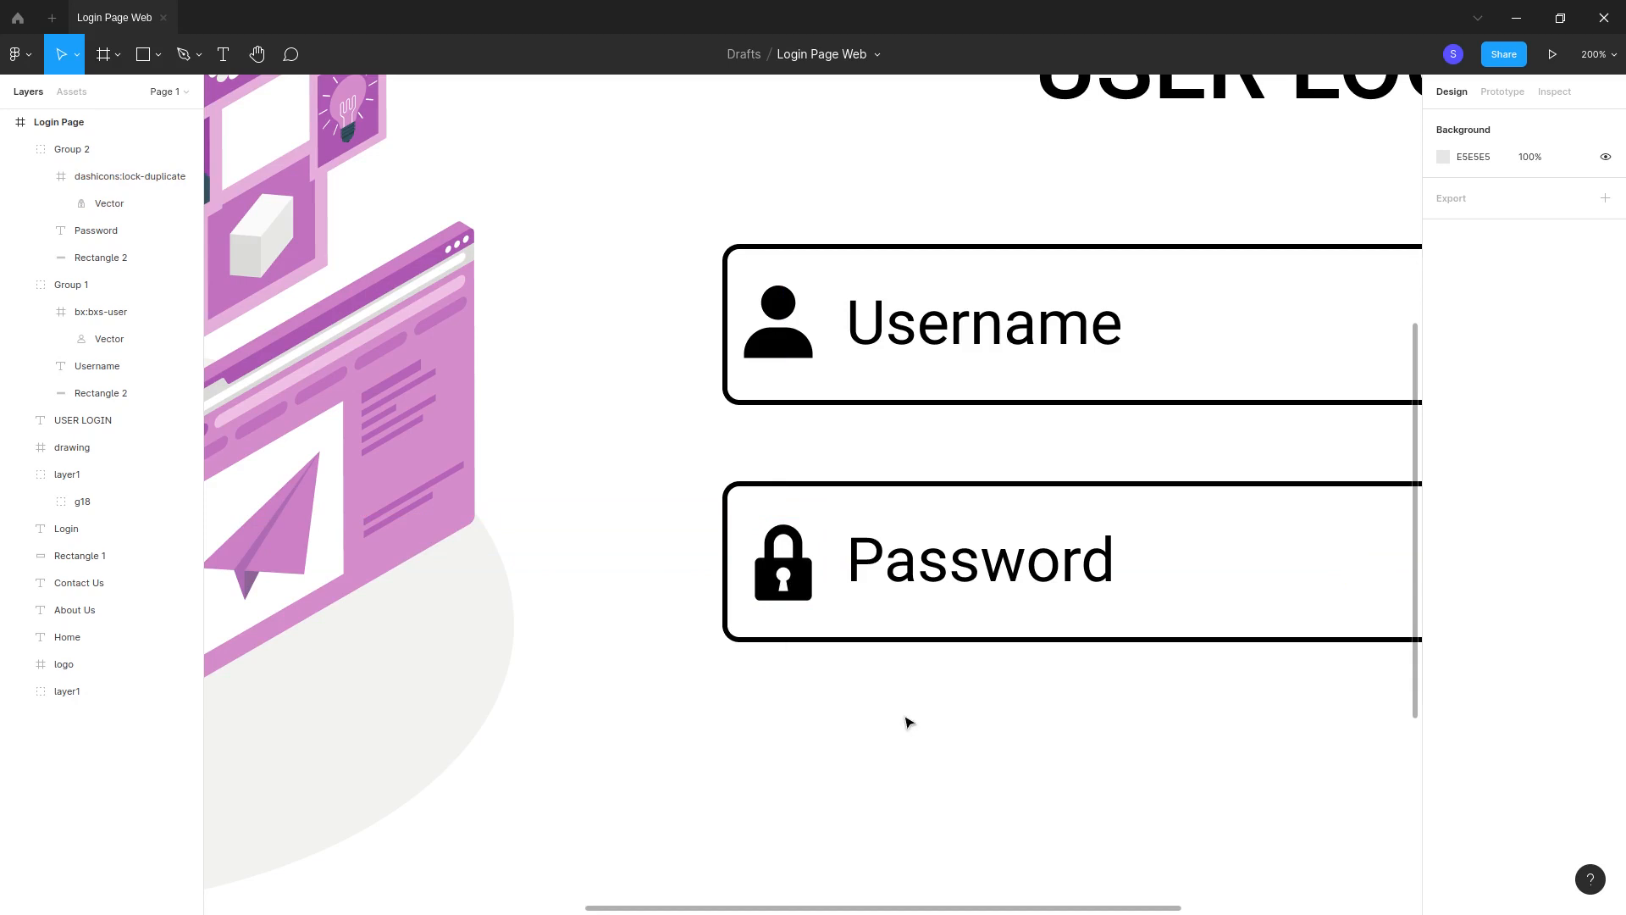
Step: Centre the lock icon vertically with the Password field's outlined rectangle
key(ctrl+minus)
key(ctrl+minus)
key(ctrl+plus)
click(804, 533)
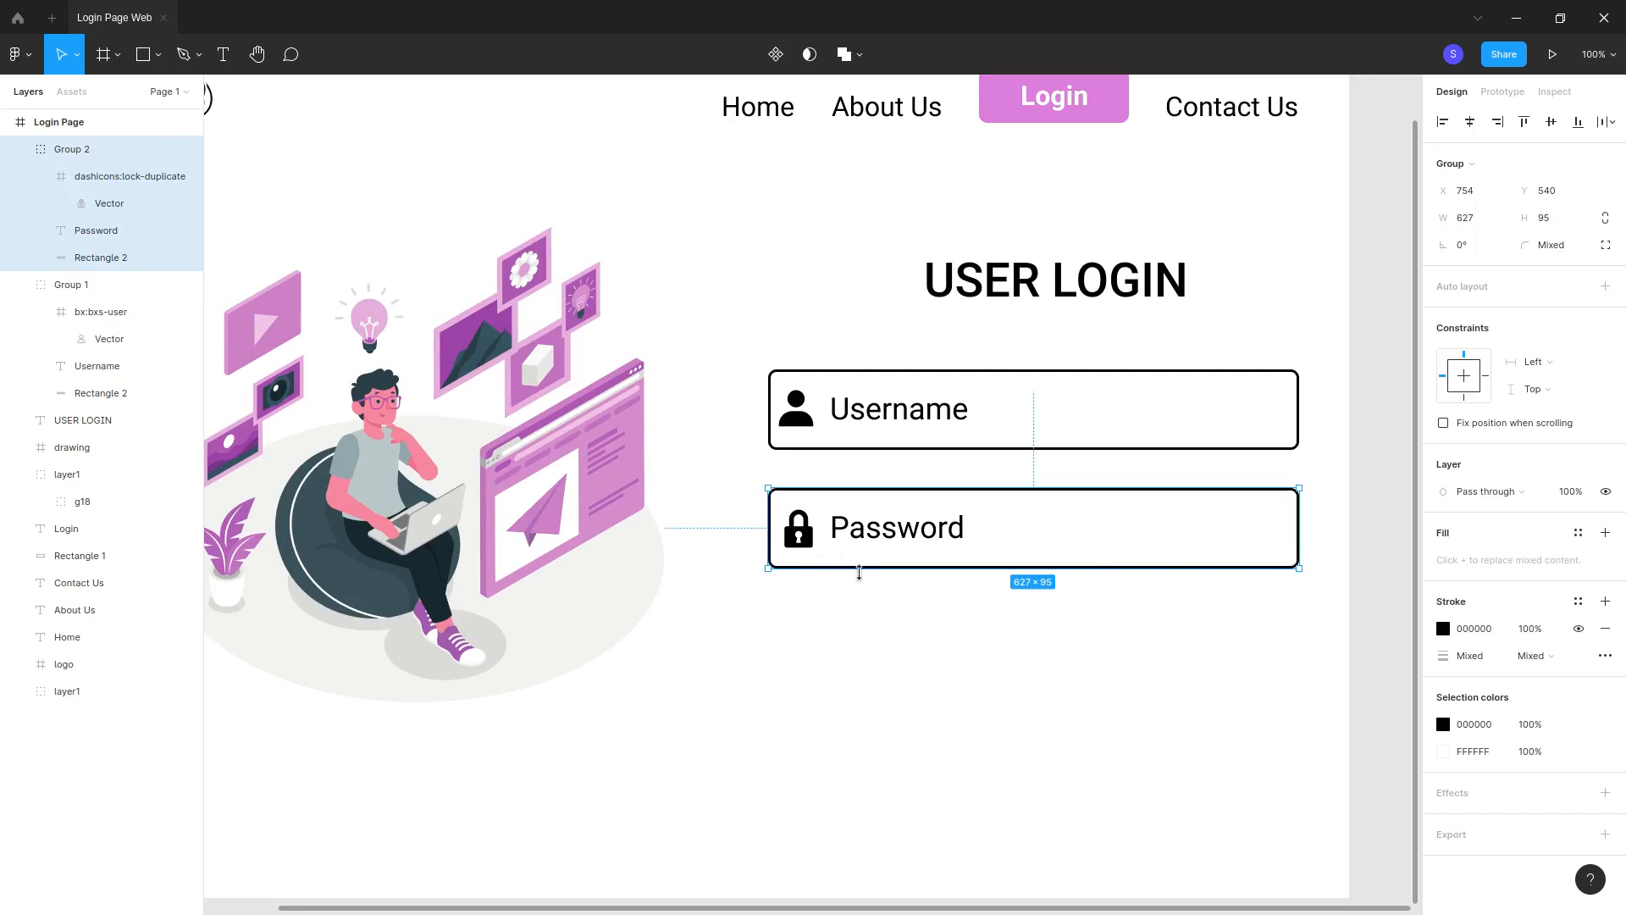
click(109, 178)
shift+click(116, 259)
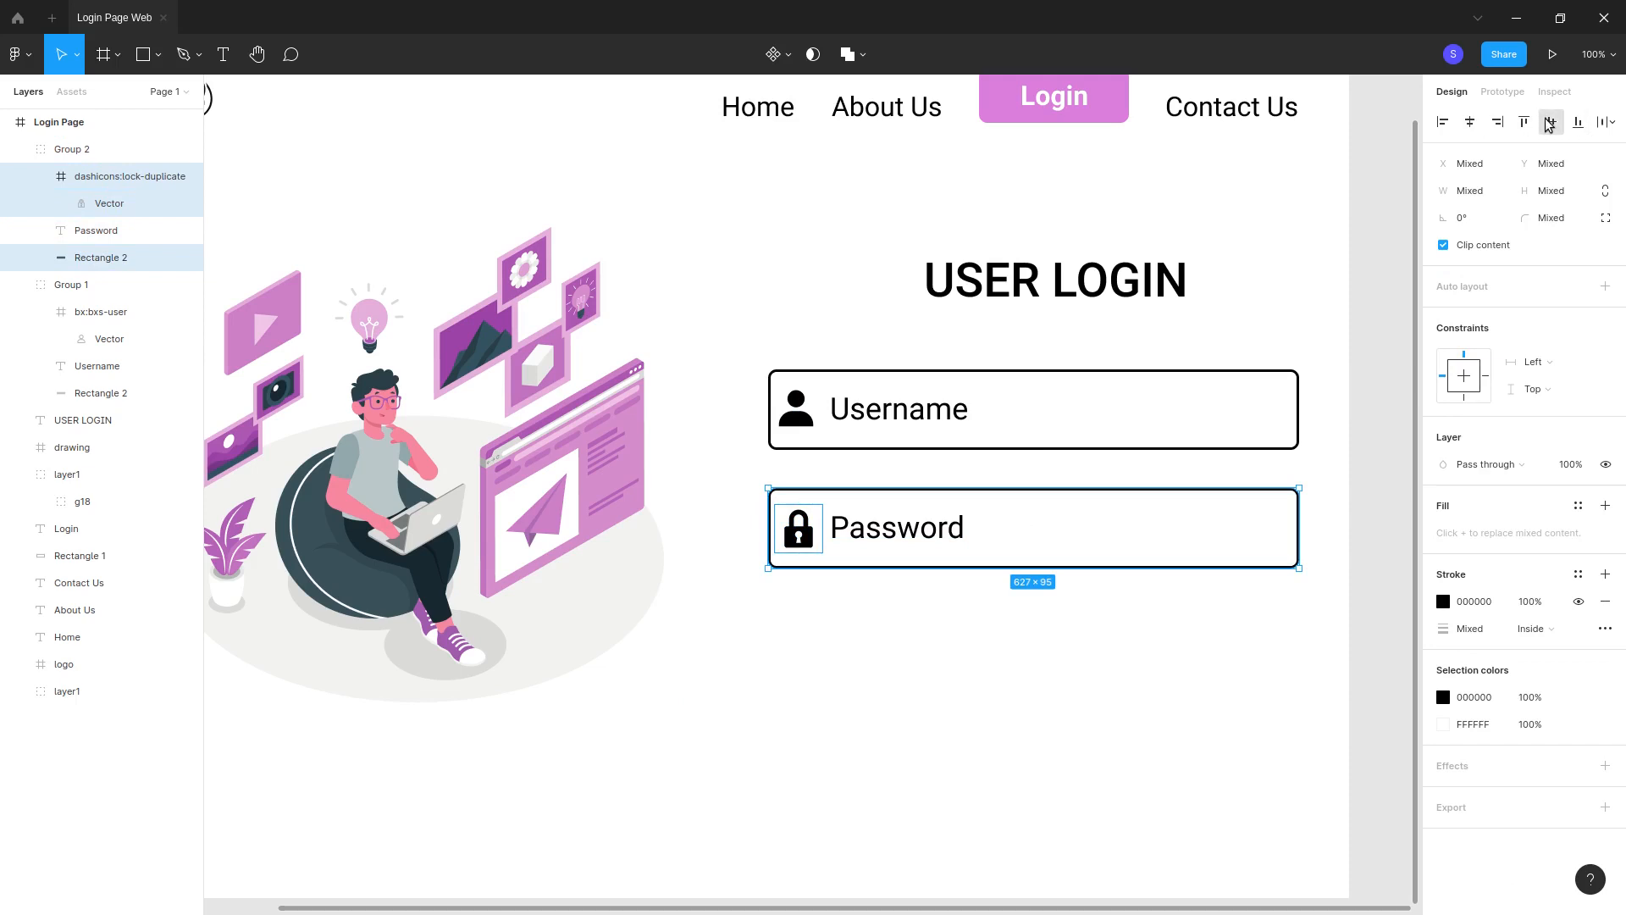
click(907, 645)
Step: Draw a 50 × 50 circle below the start of the Password field, at about X 760, Y 720
key(ctrl+minus)
key(ctrl+minus)
key(ctrl+plus)
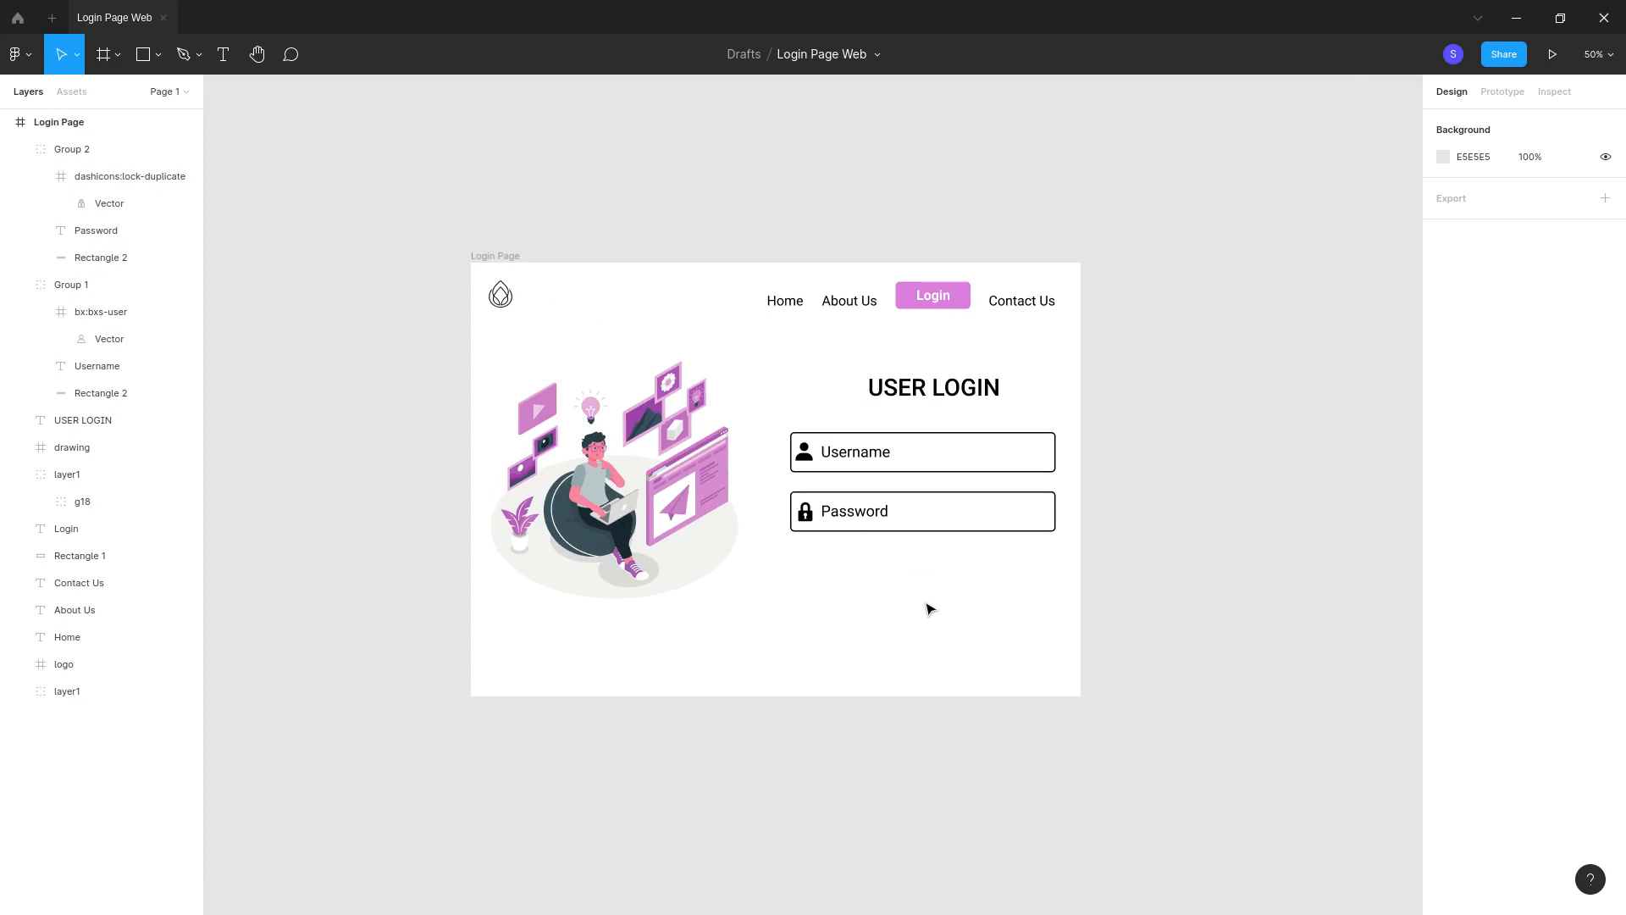
click(157, 54)
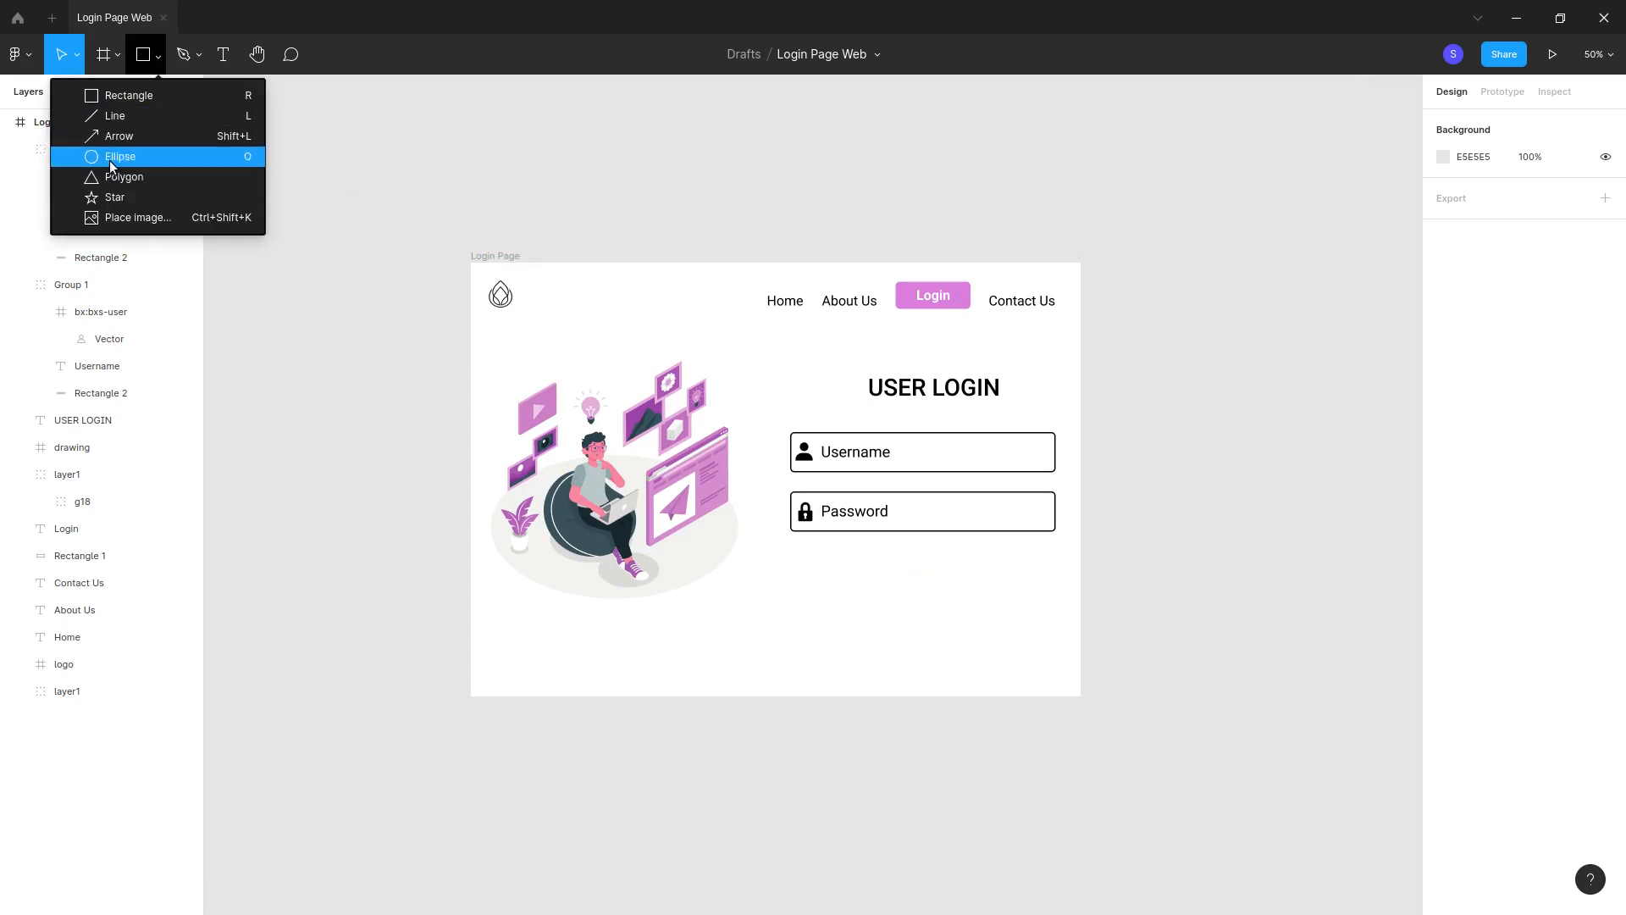
click(110, 160)
mouse_move(797, 590)
mouse_down()
mouse_move(816, 609)
mouse_move(806, 586)
mouse_up()
click(842, 621)
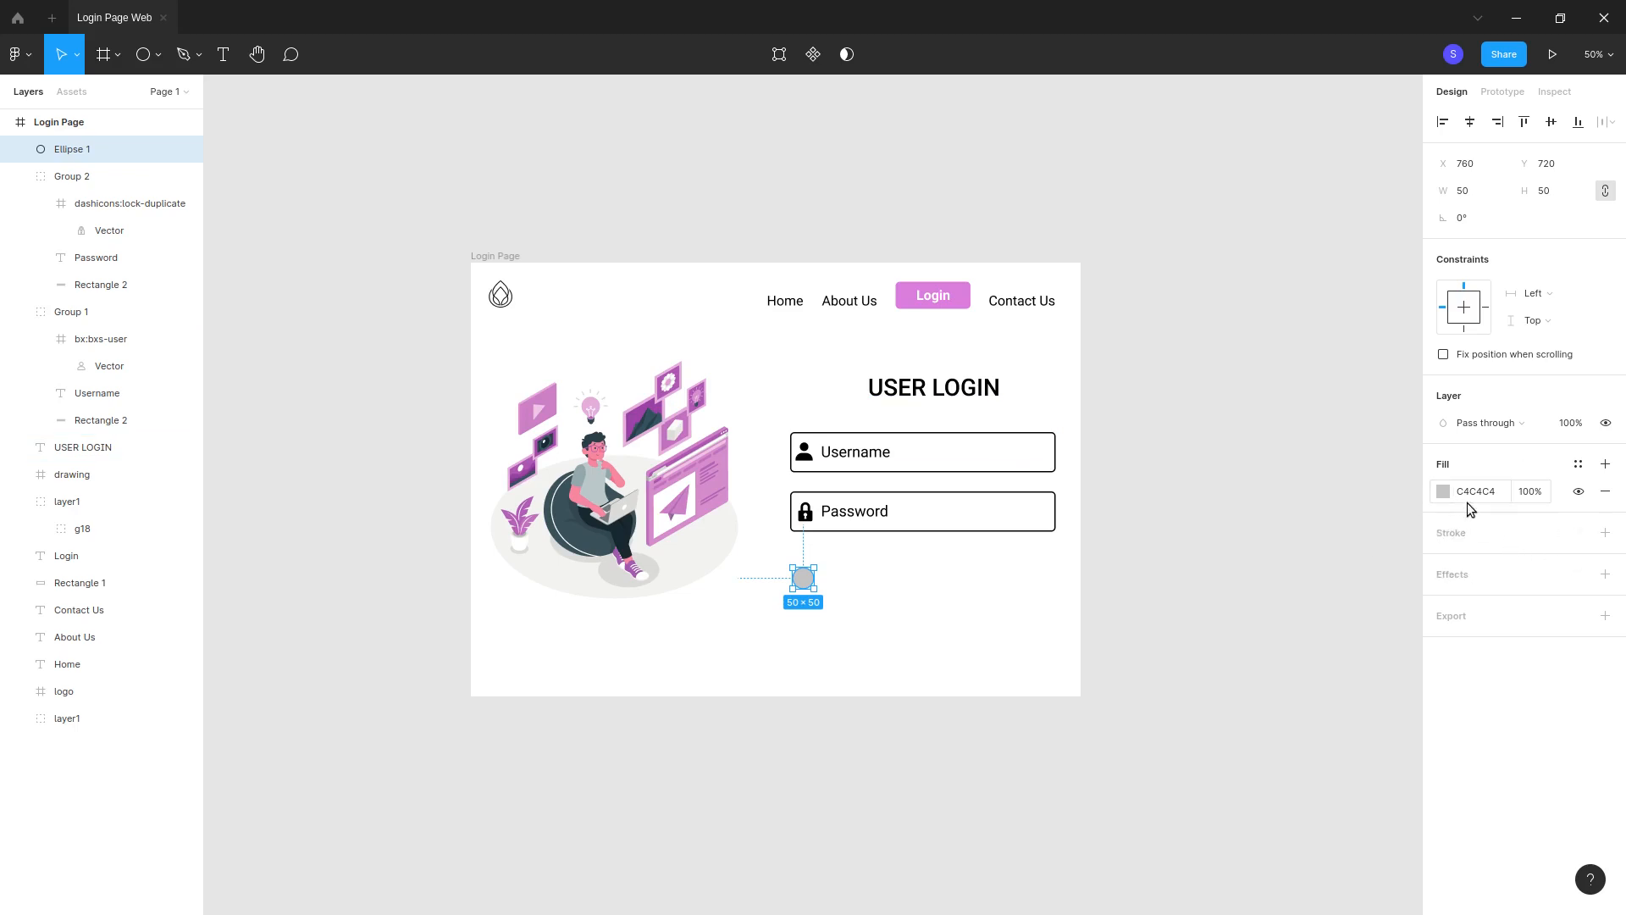
Step: Fill the circle with pink CC80C6 sampled from the illustration and turn the fill into a linear gradient running horizontally
click(1607, 575)
click(1603, 603)
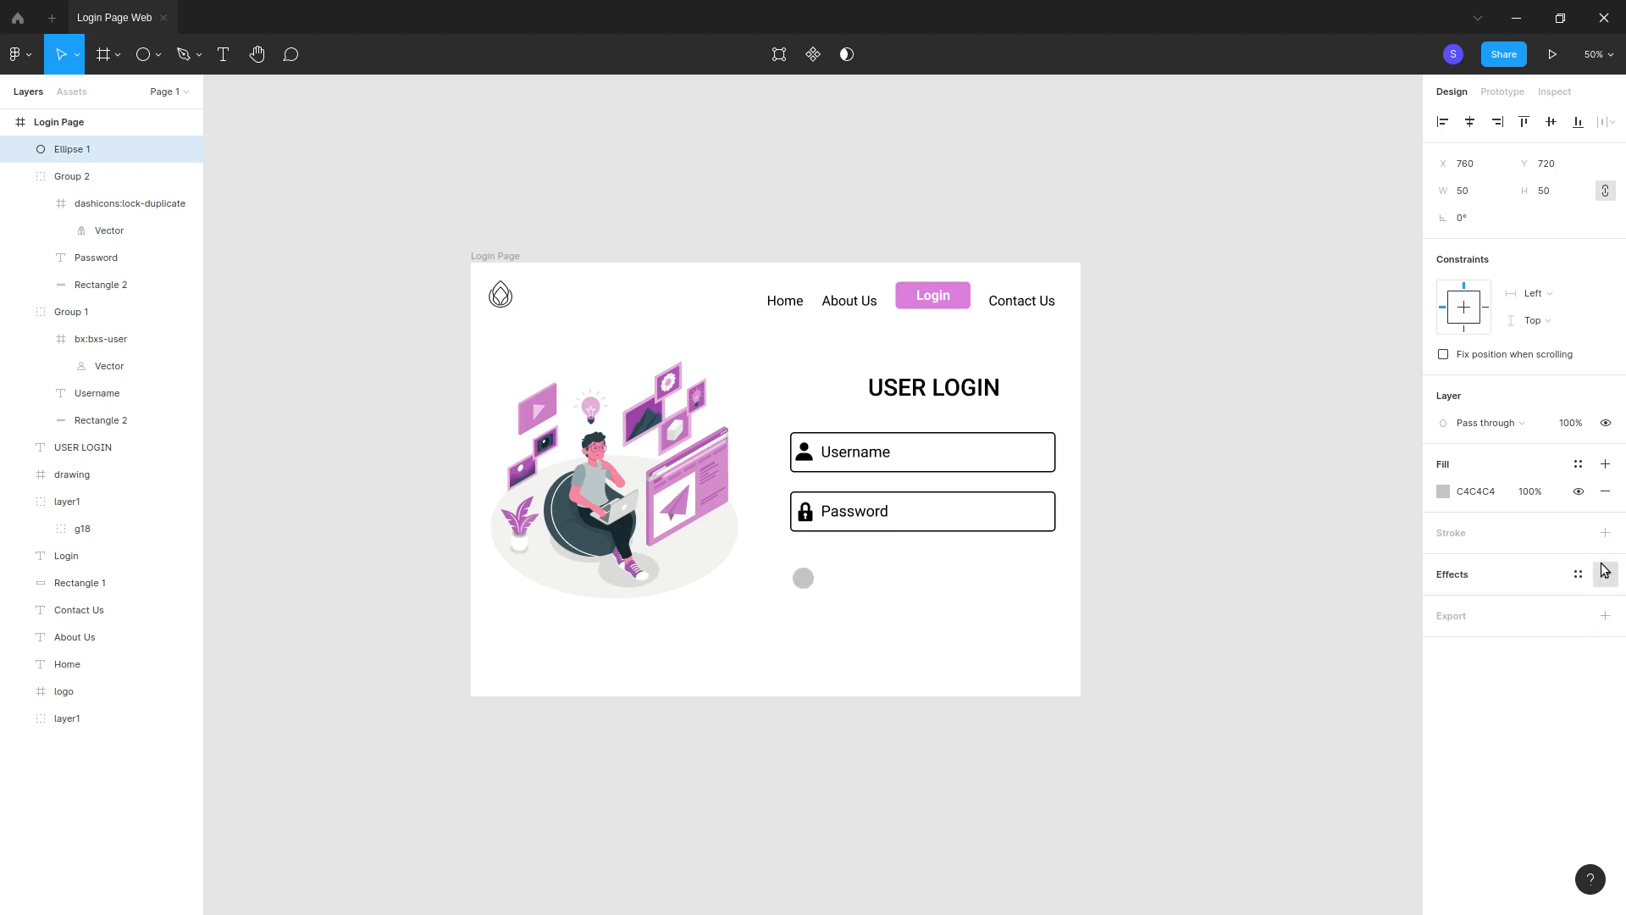
click(1443, 492)
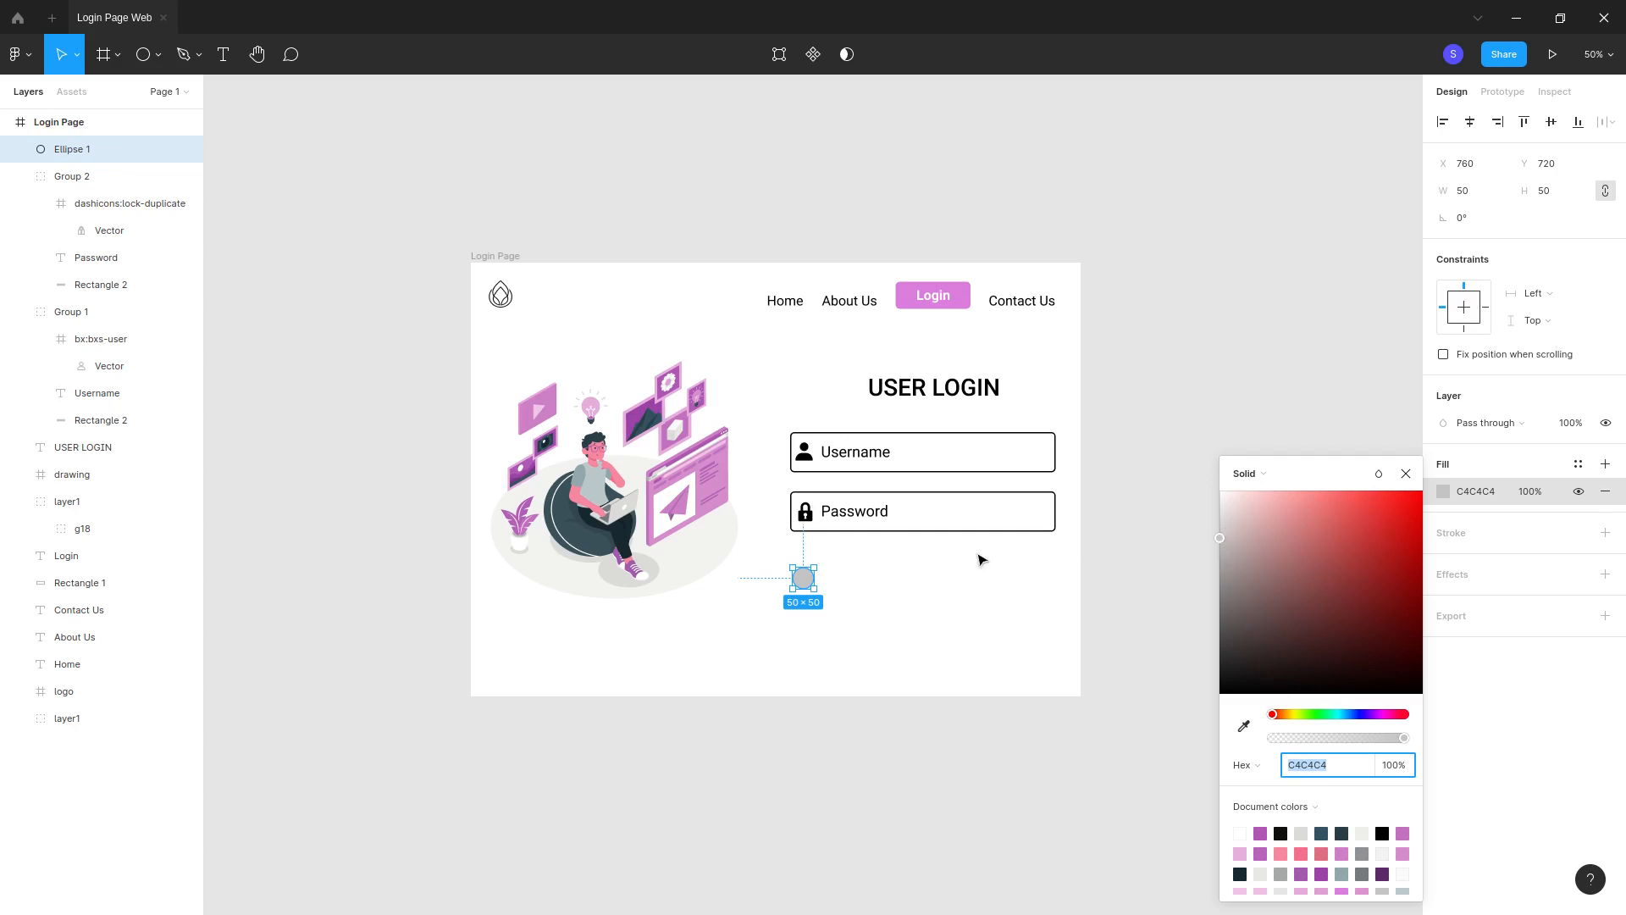
key(i)
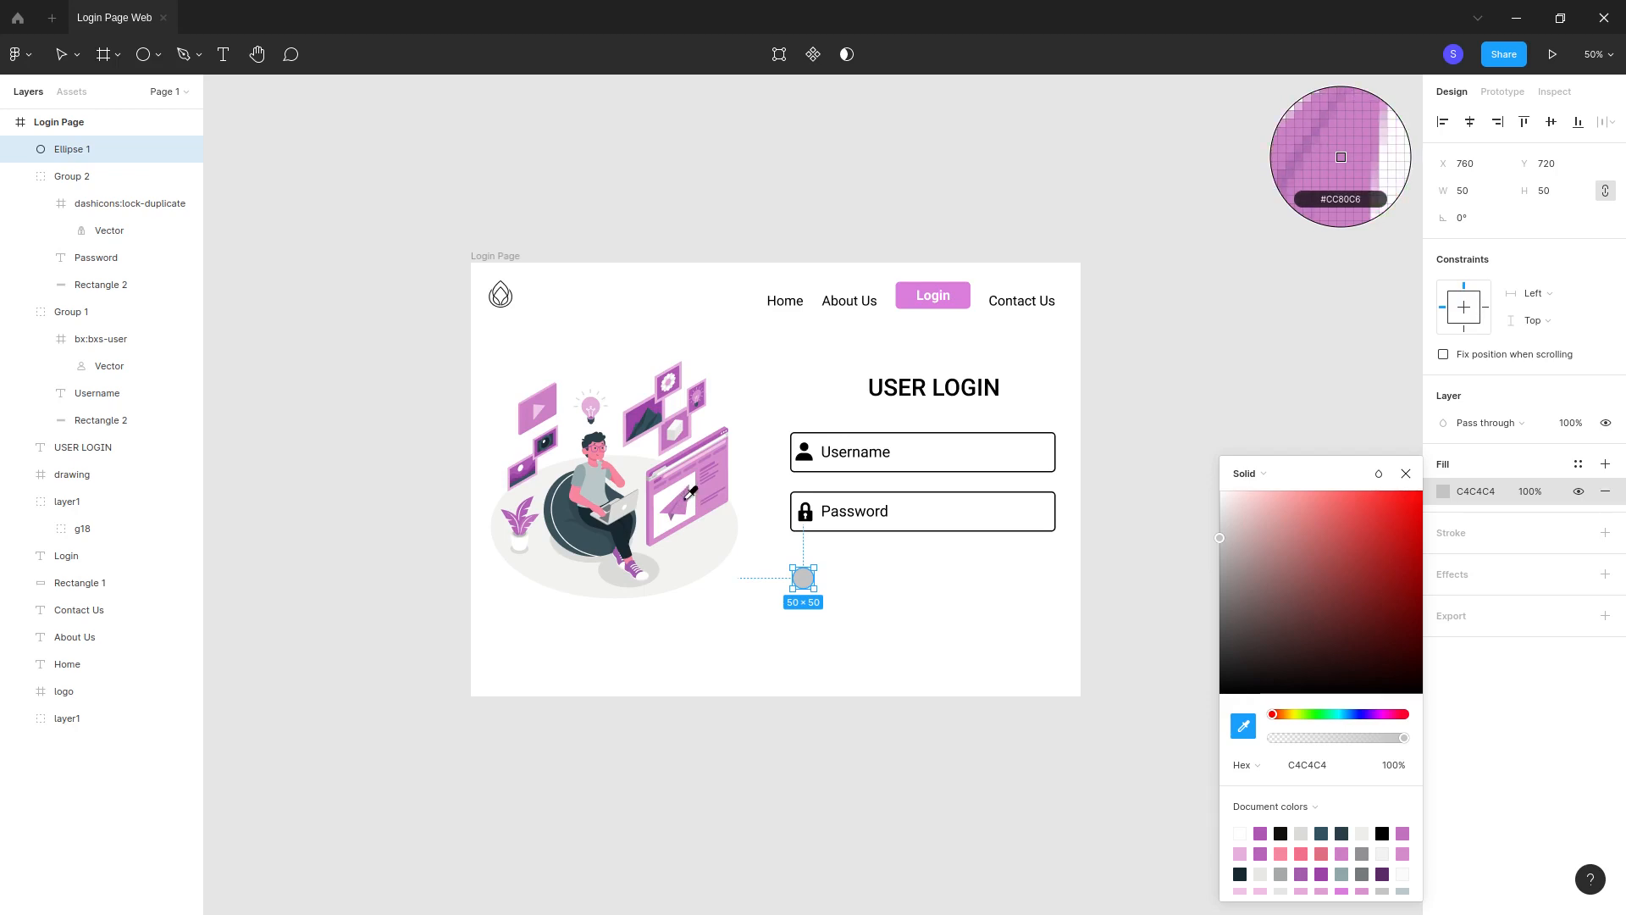
click(689, 495)
click(1246, 473)
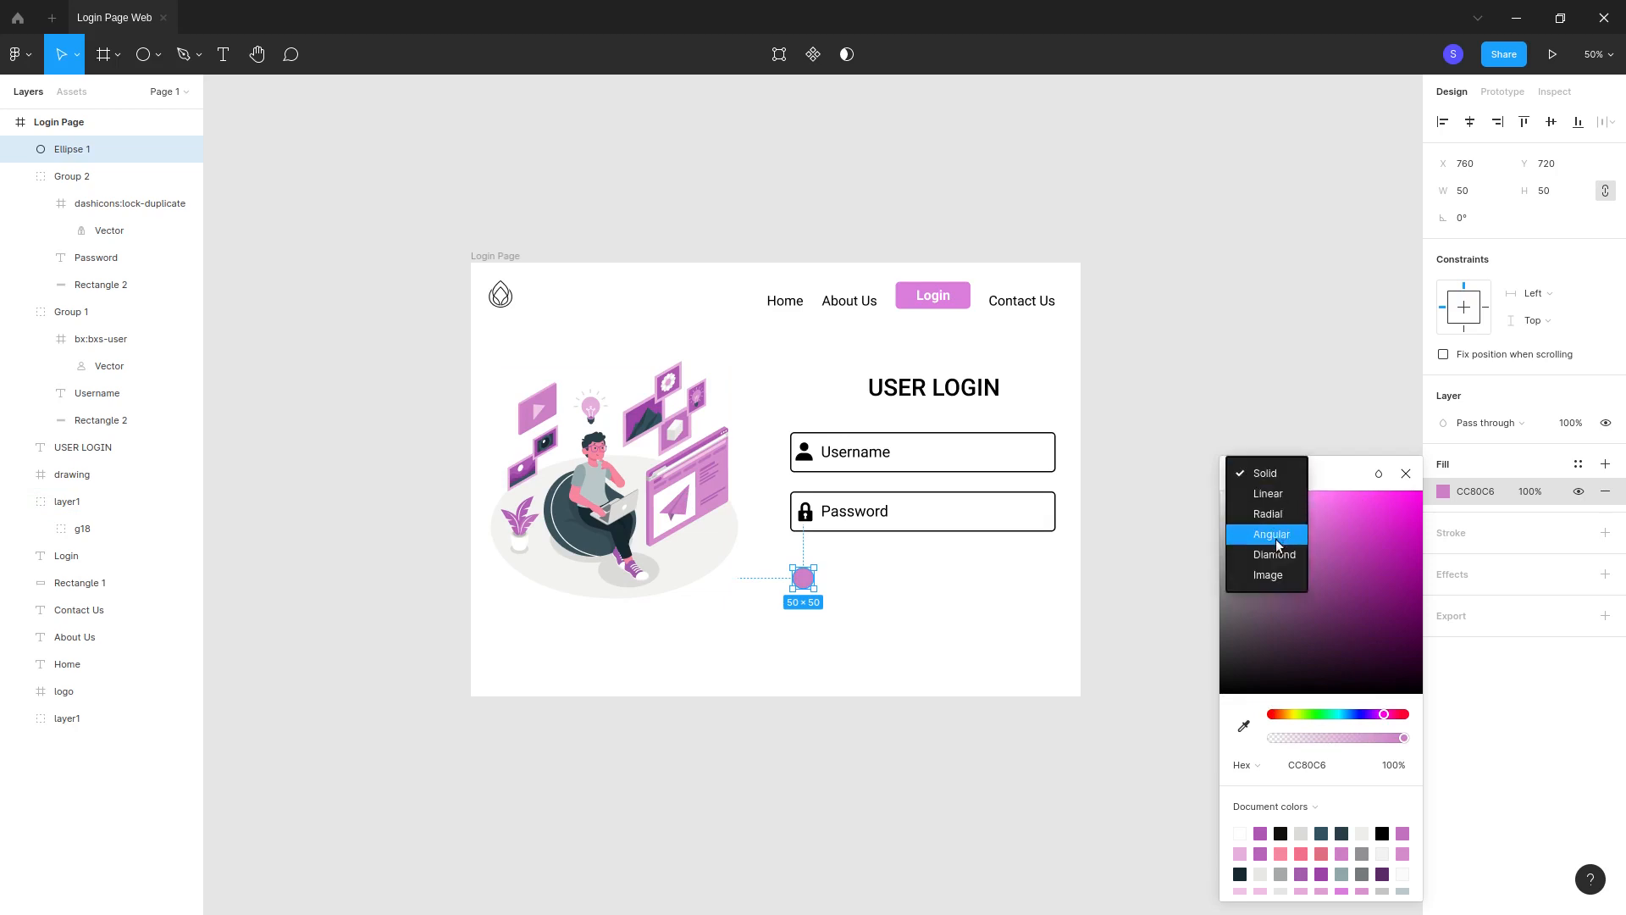
click(1269, 494)
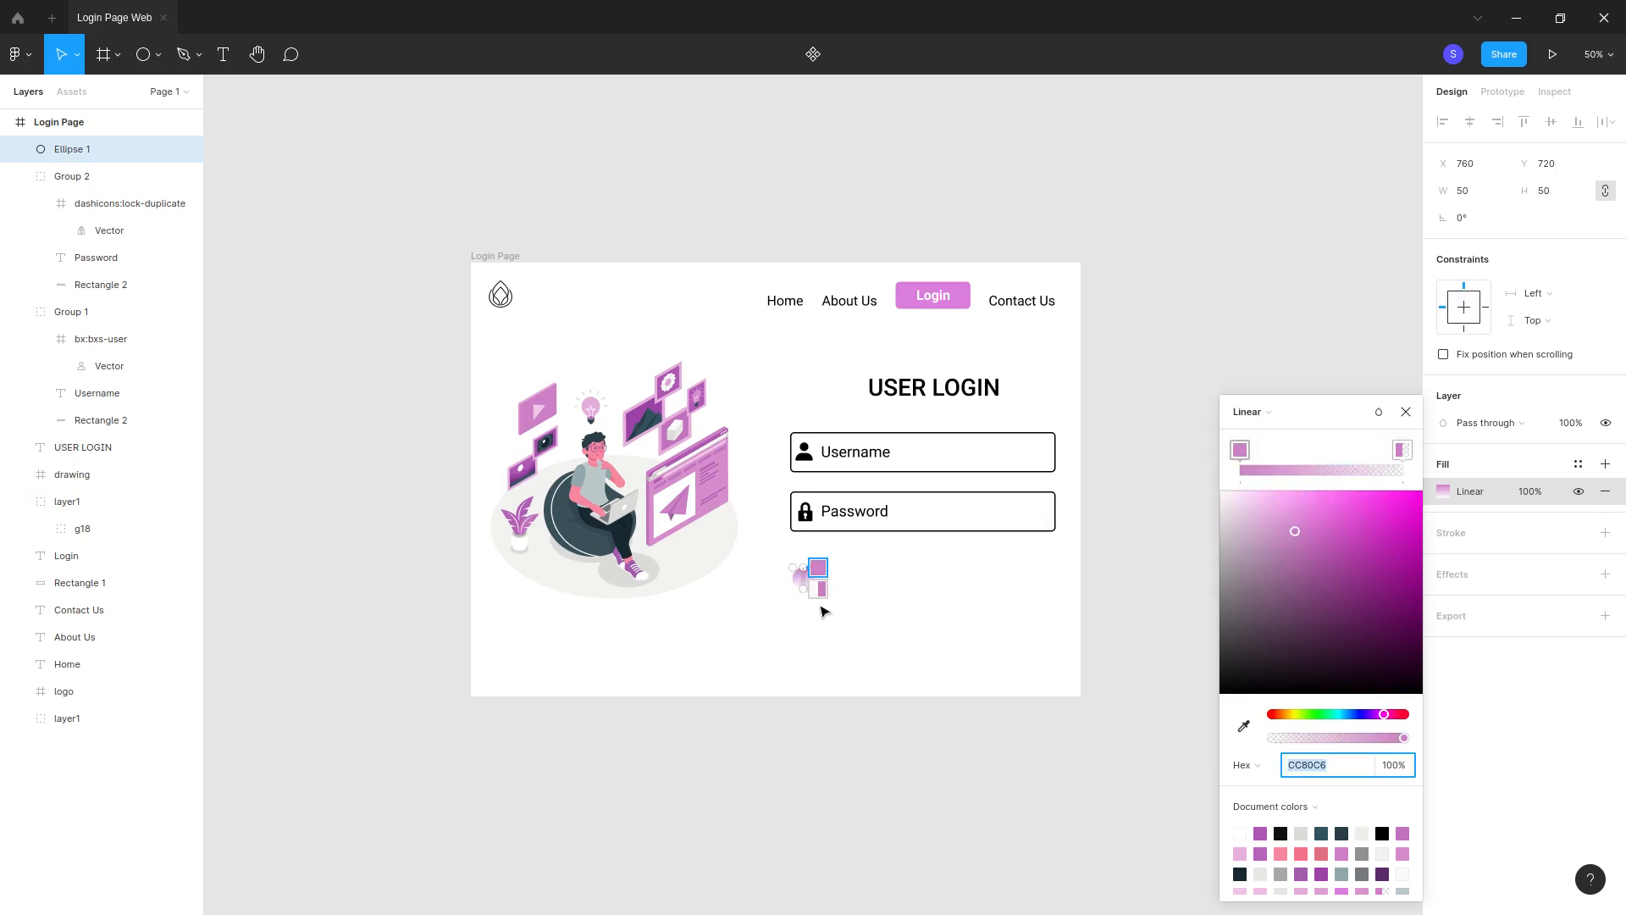
mouse_move(803, 567)
mouse_down()
mouse_move(789, 579)
mouse_move(812, 580)
mouse_up()
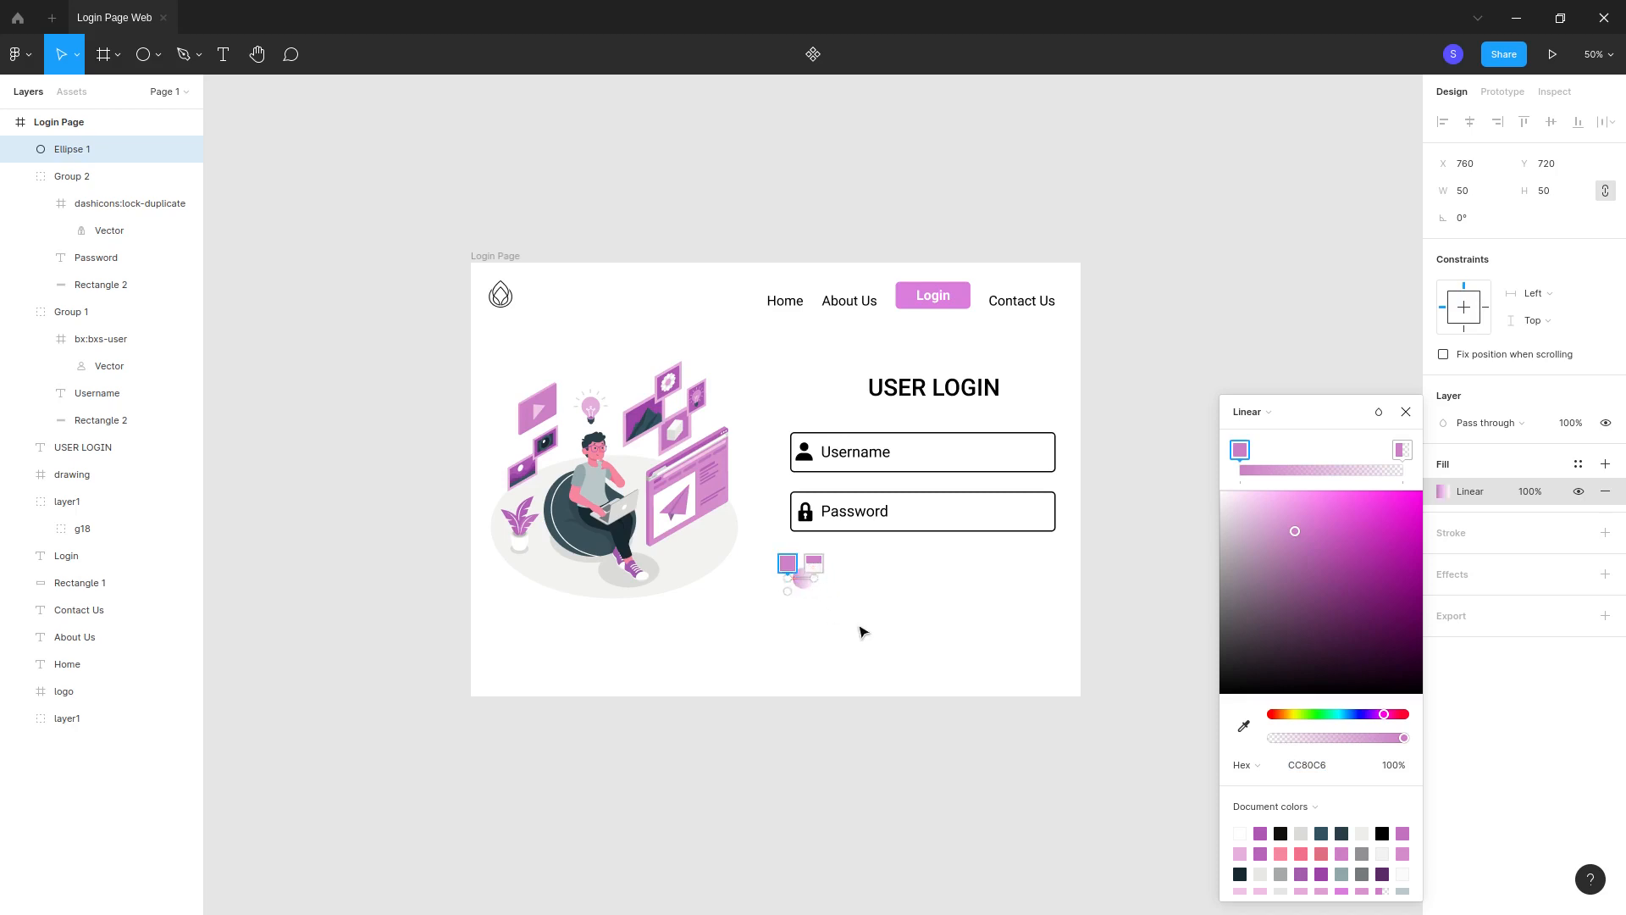
Step: Set the gradient's first stop to purple 9B43A7 sampled from the illustration and its second stop to F2ADEA at 100% opacity
click(1243, 725)
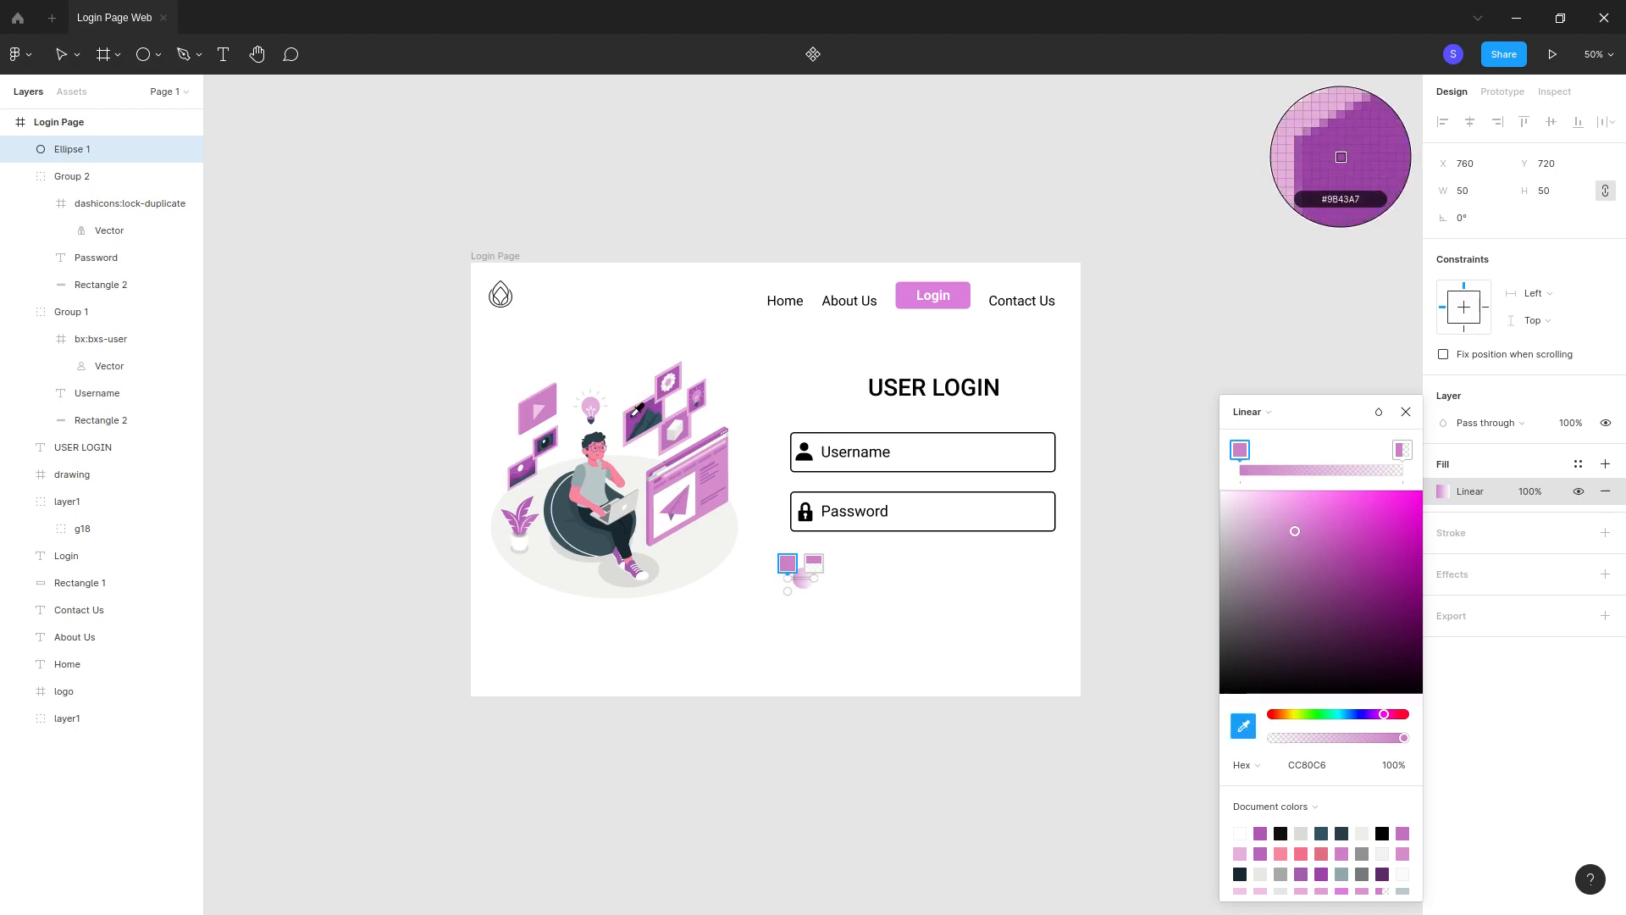
click(641, 413)
click(1401, 450)
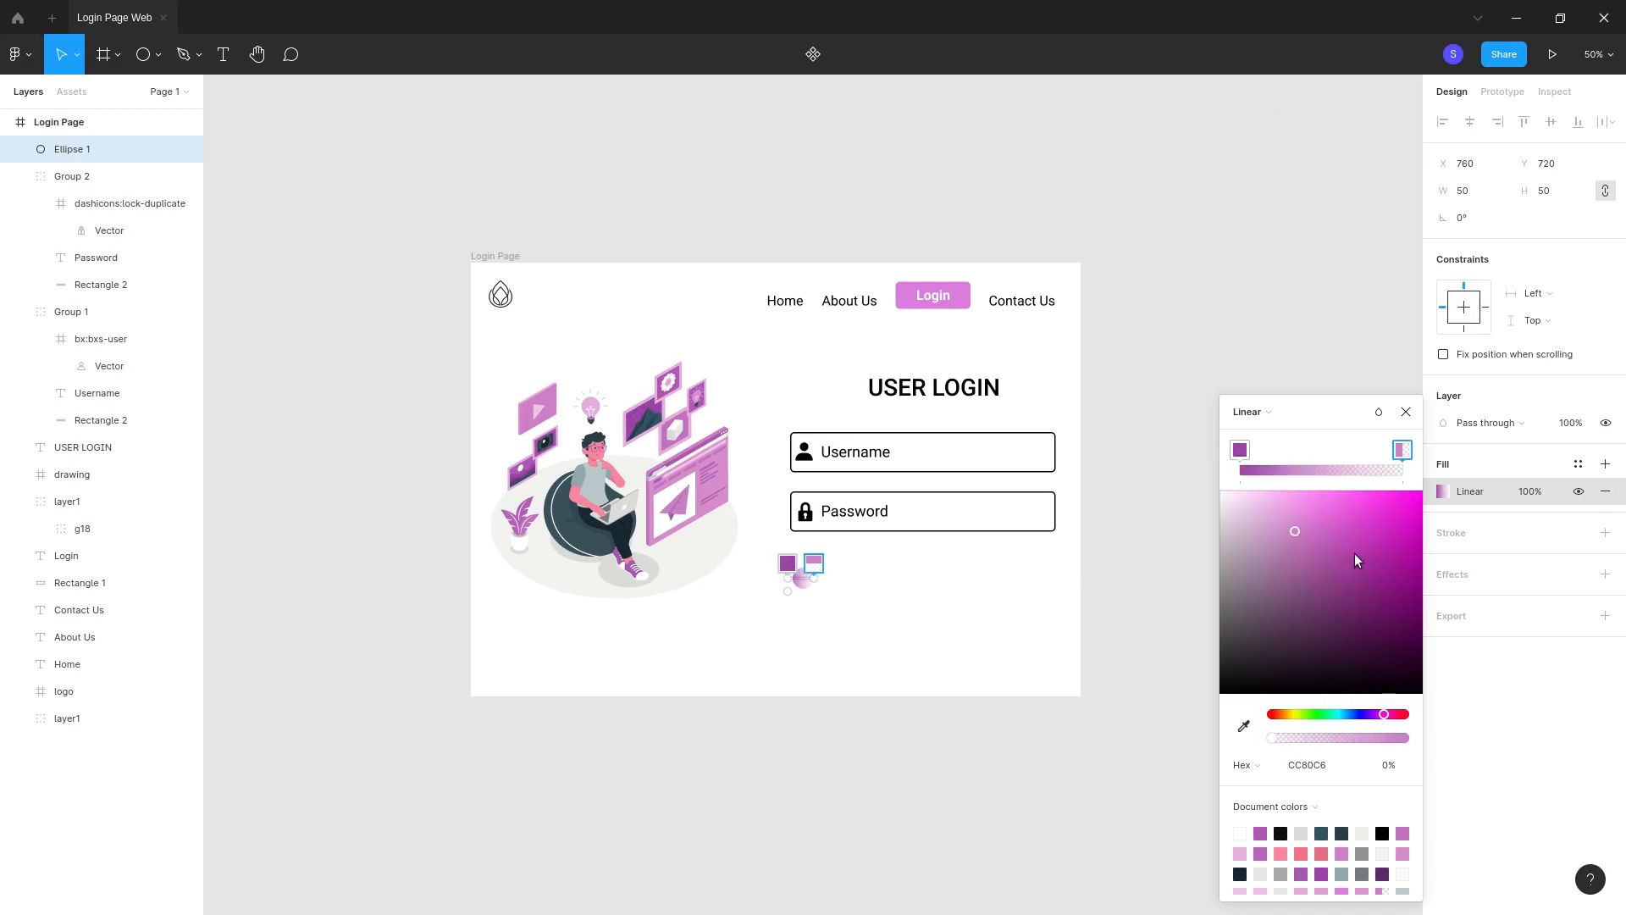
click(1243, 726)
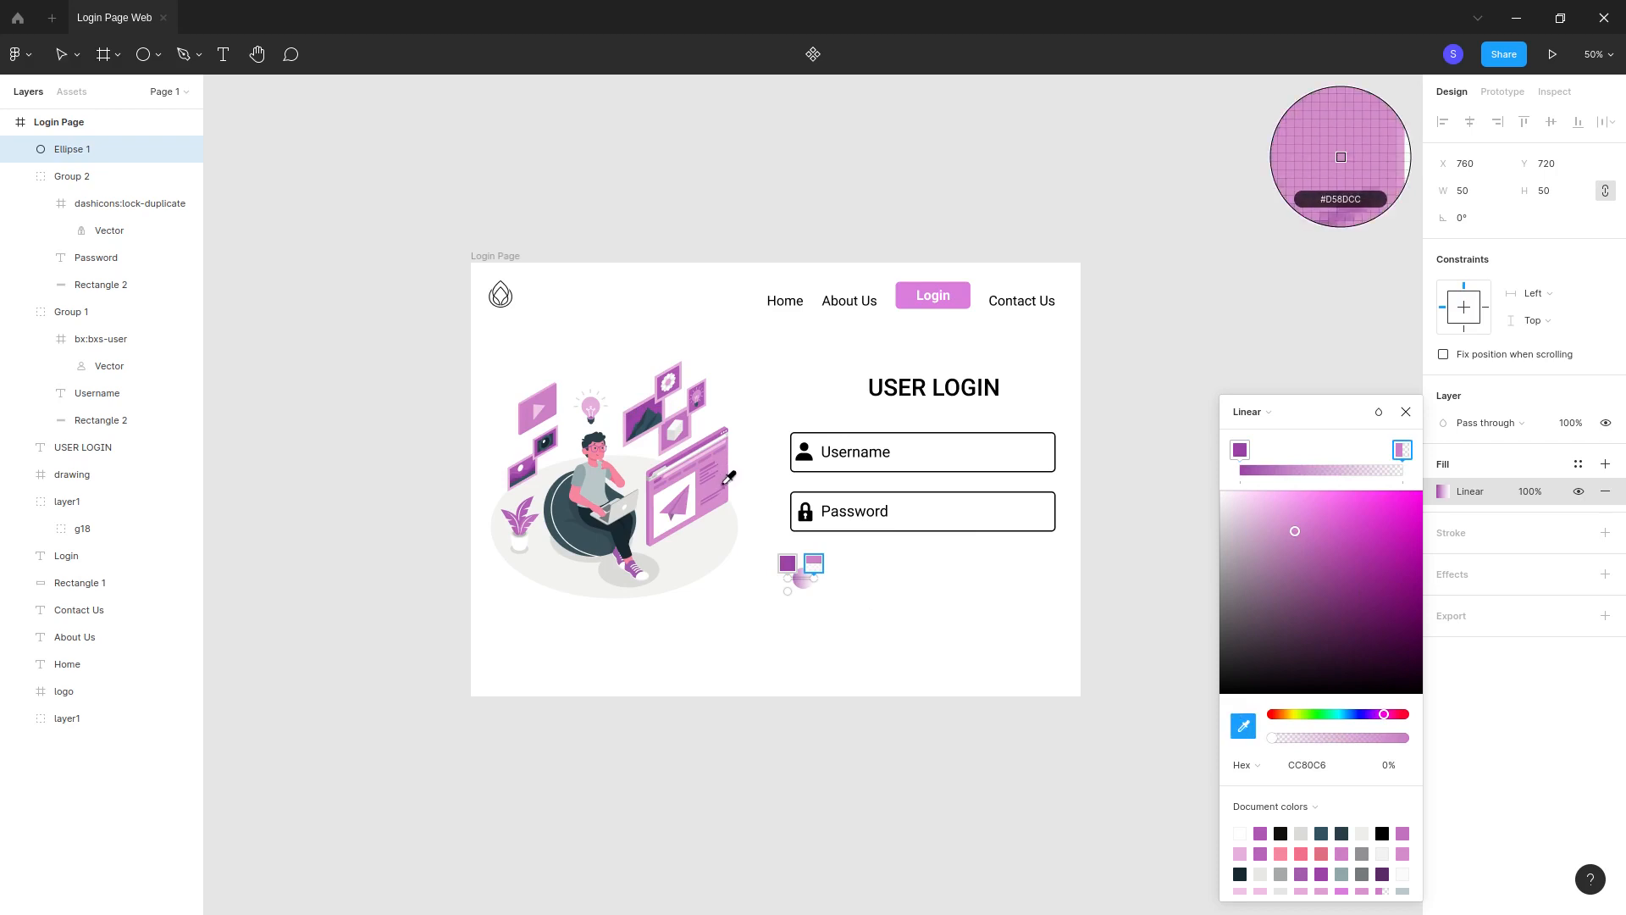
click(725, 487)
drag(1286, 526, 1278, 500)
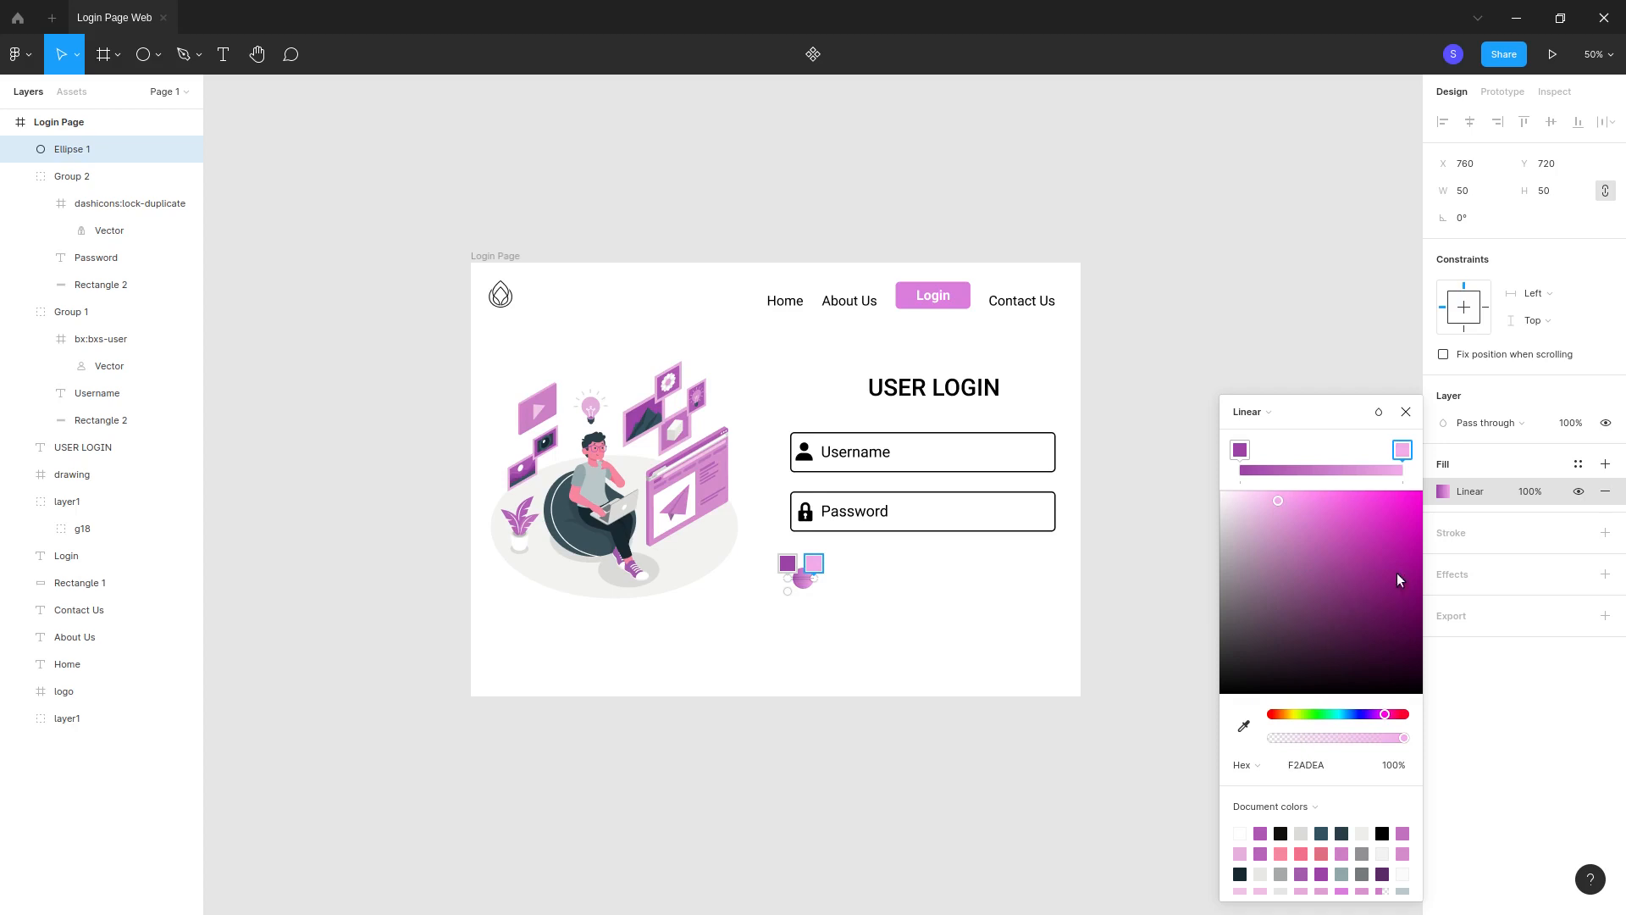
click(953, 633)
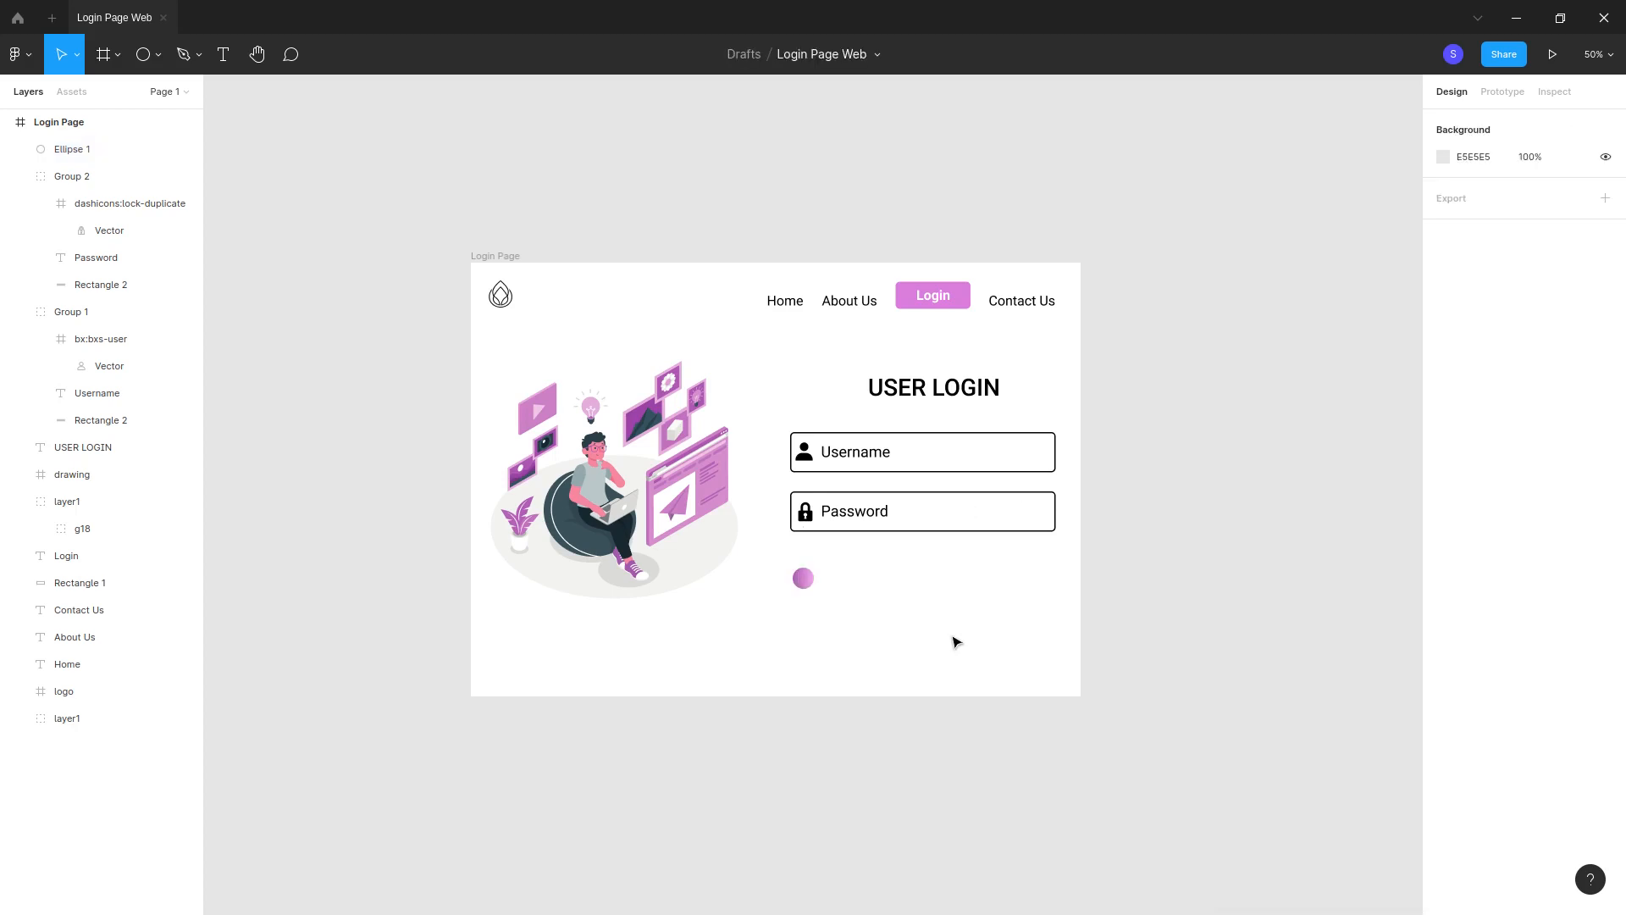
Step: Enlarge the gradient circle proportionally about its centre to about 52 × 52
click(806, 585)
key(ctrl+plus)
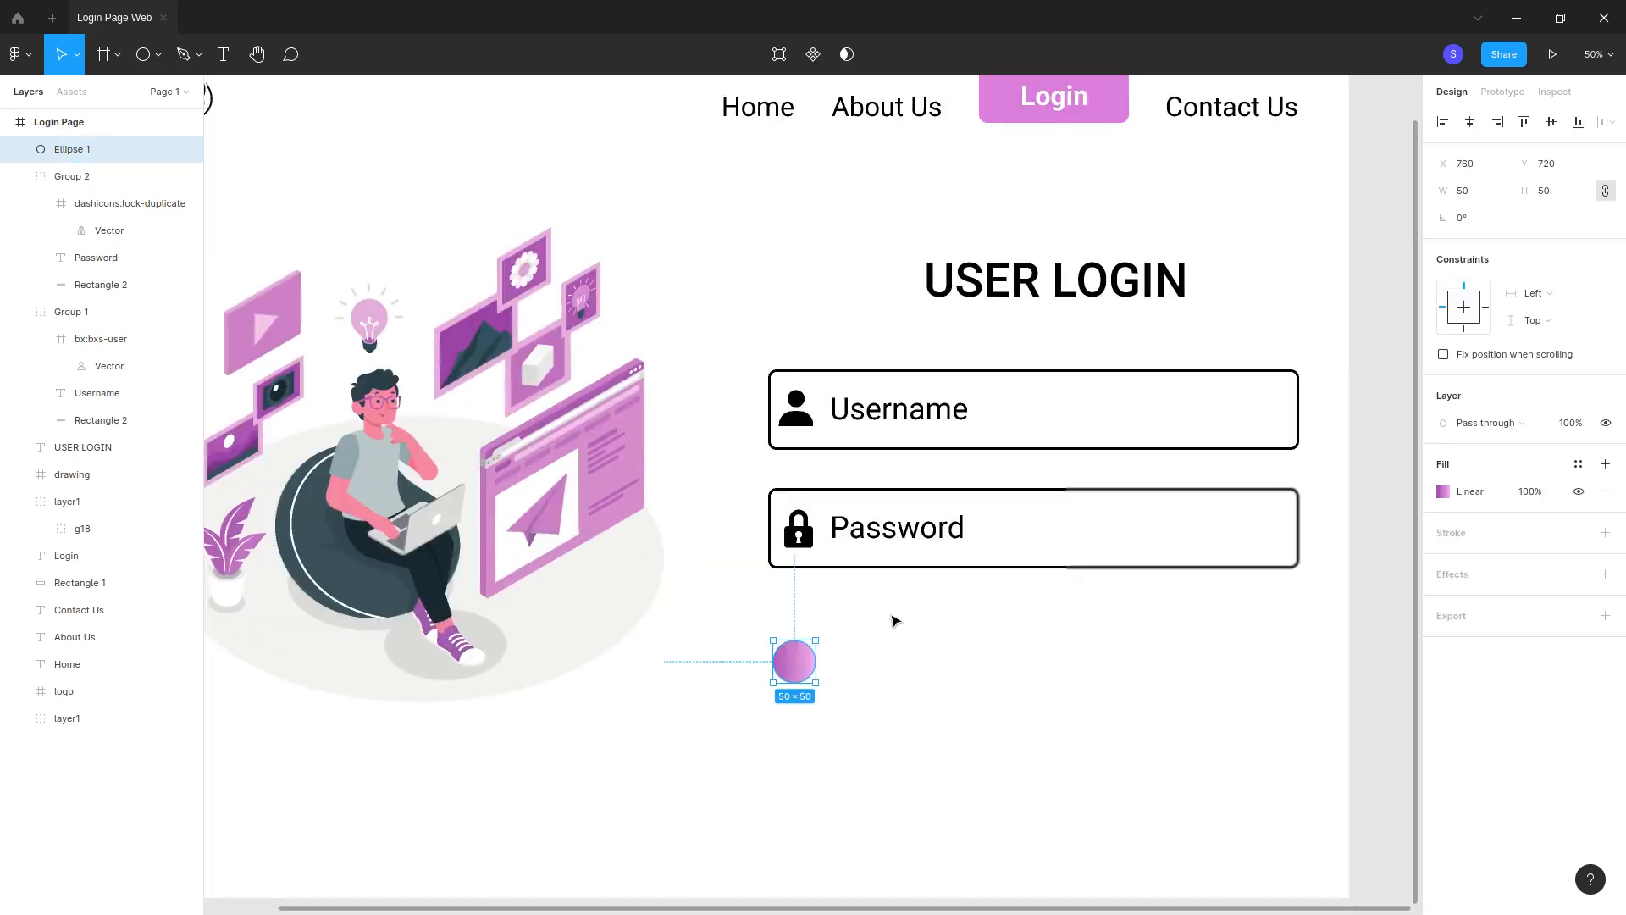
drag(818, 641, 818, 636)
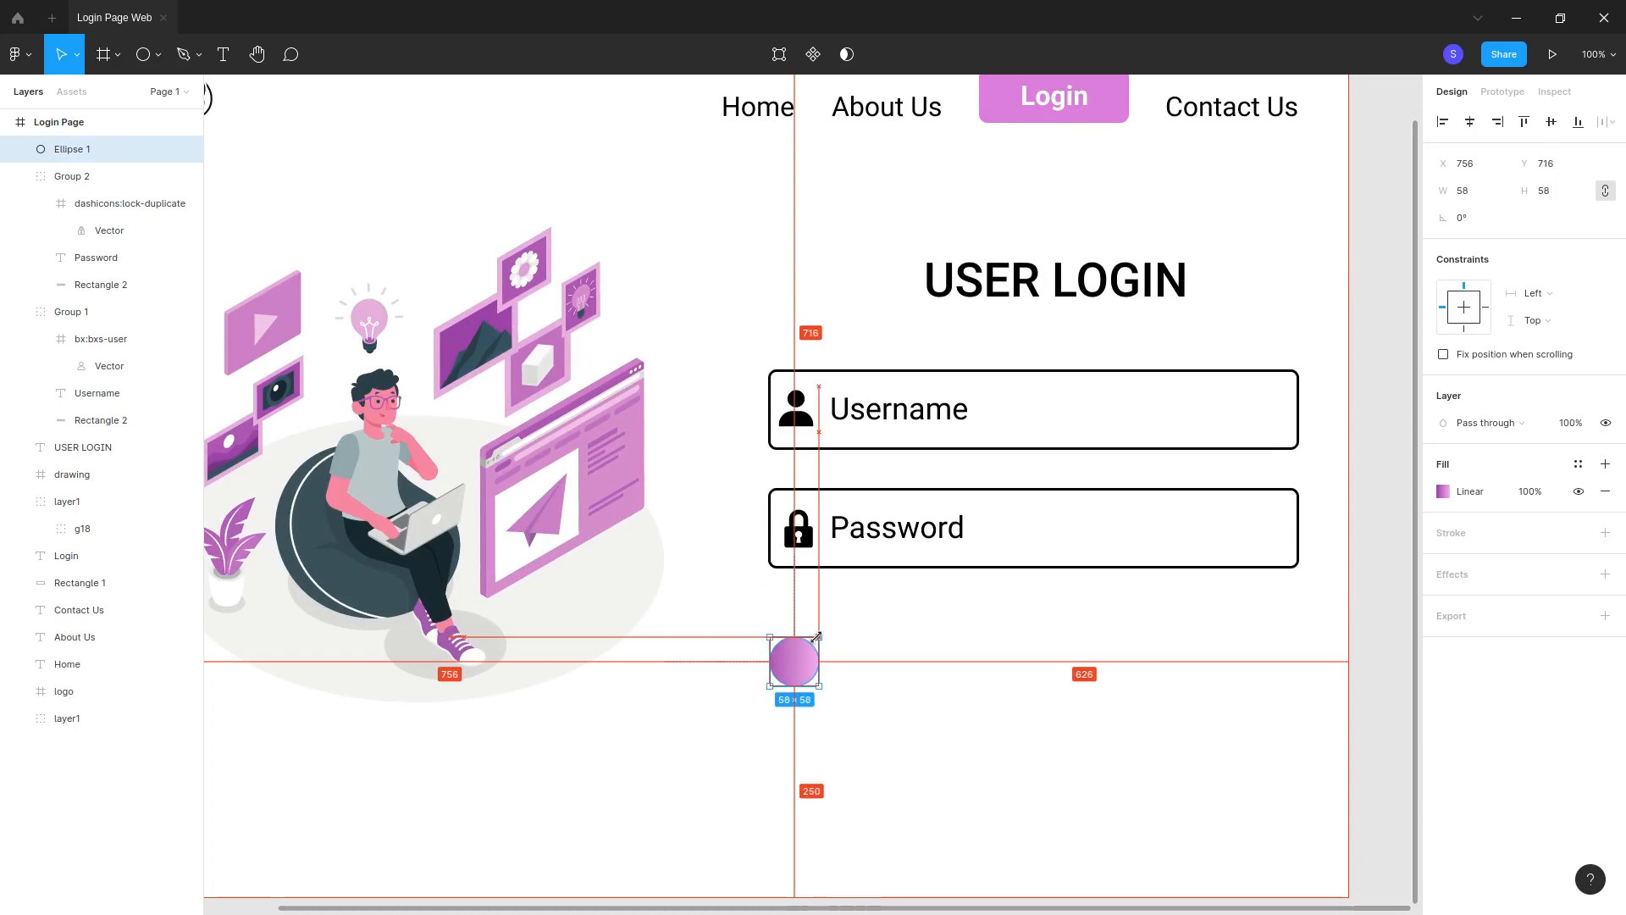
click(917, 719)
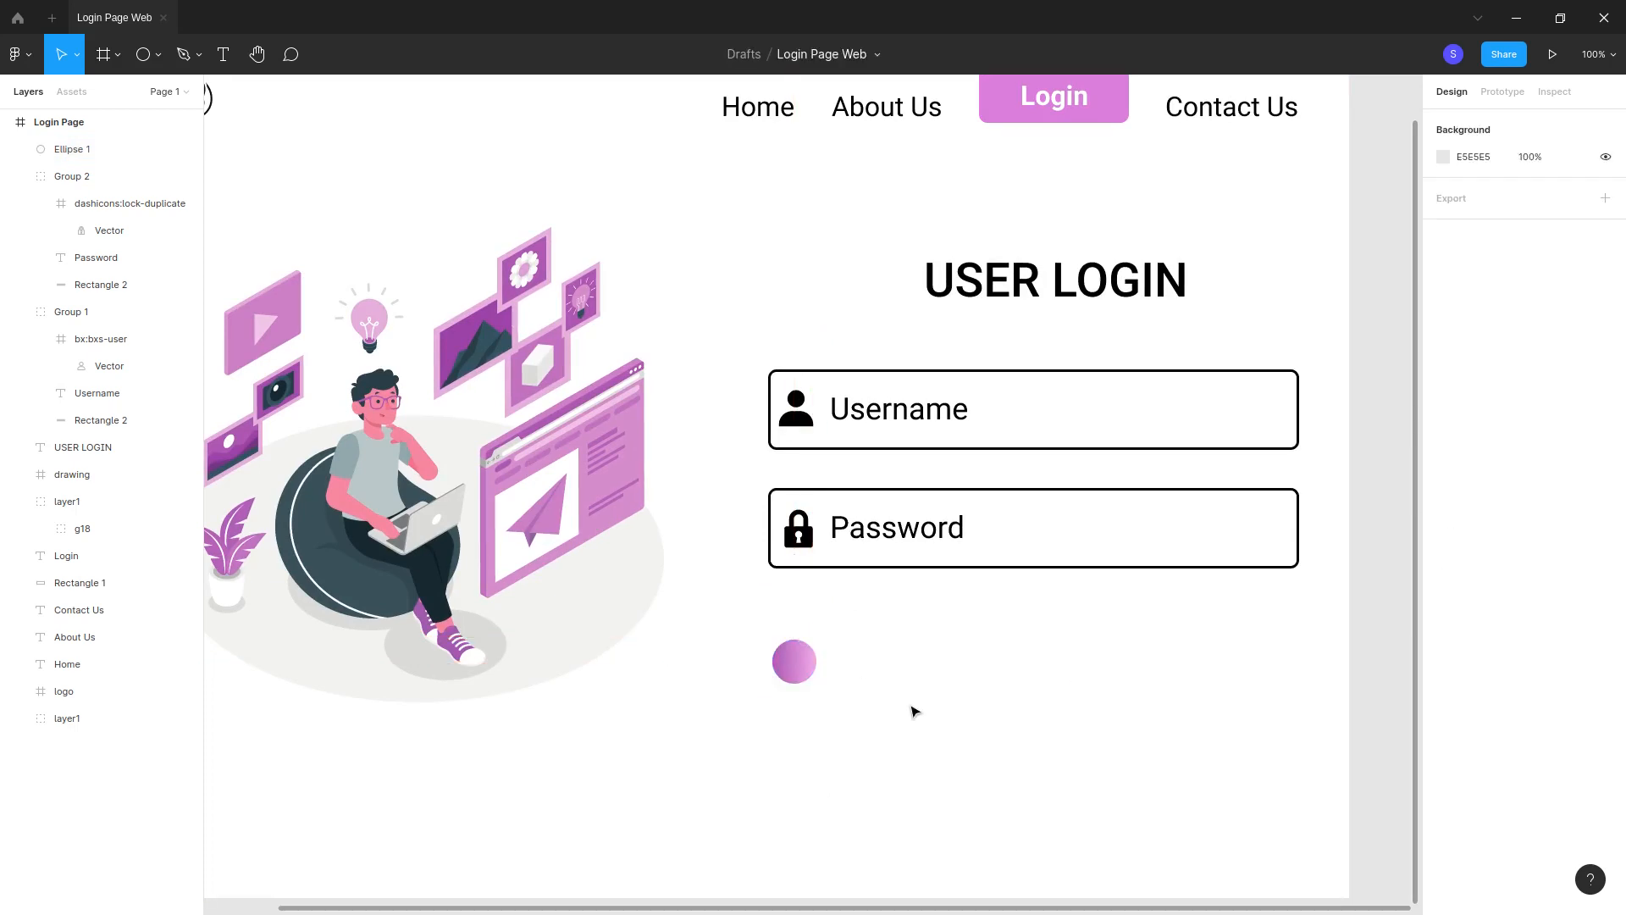
key(ctrl+minus)
key(ctrl+plus)
Step: Search the Iconify plugin for "tick" and import the bold typcn:tick icon into the Login Page frame
right_click(828, 650)
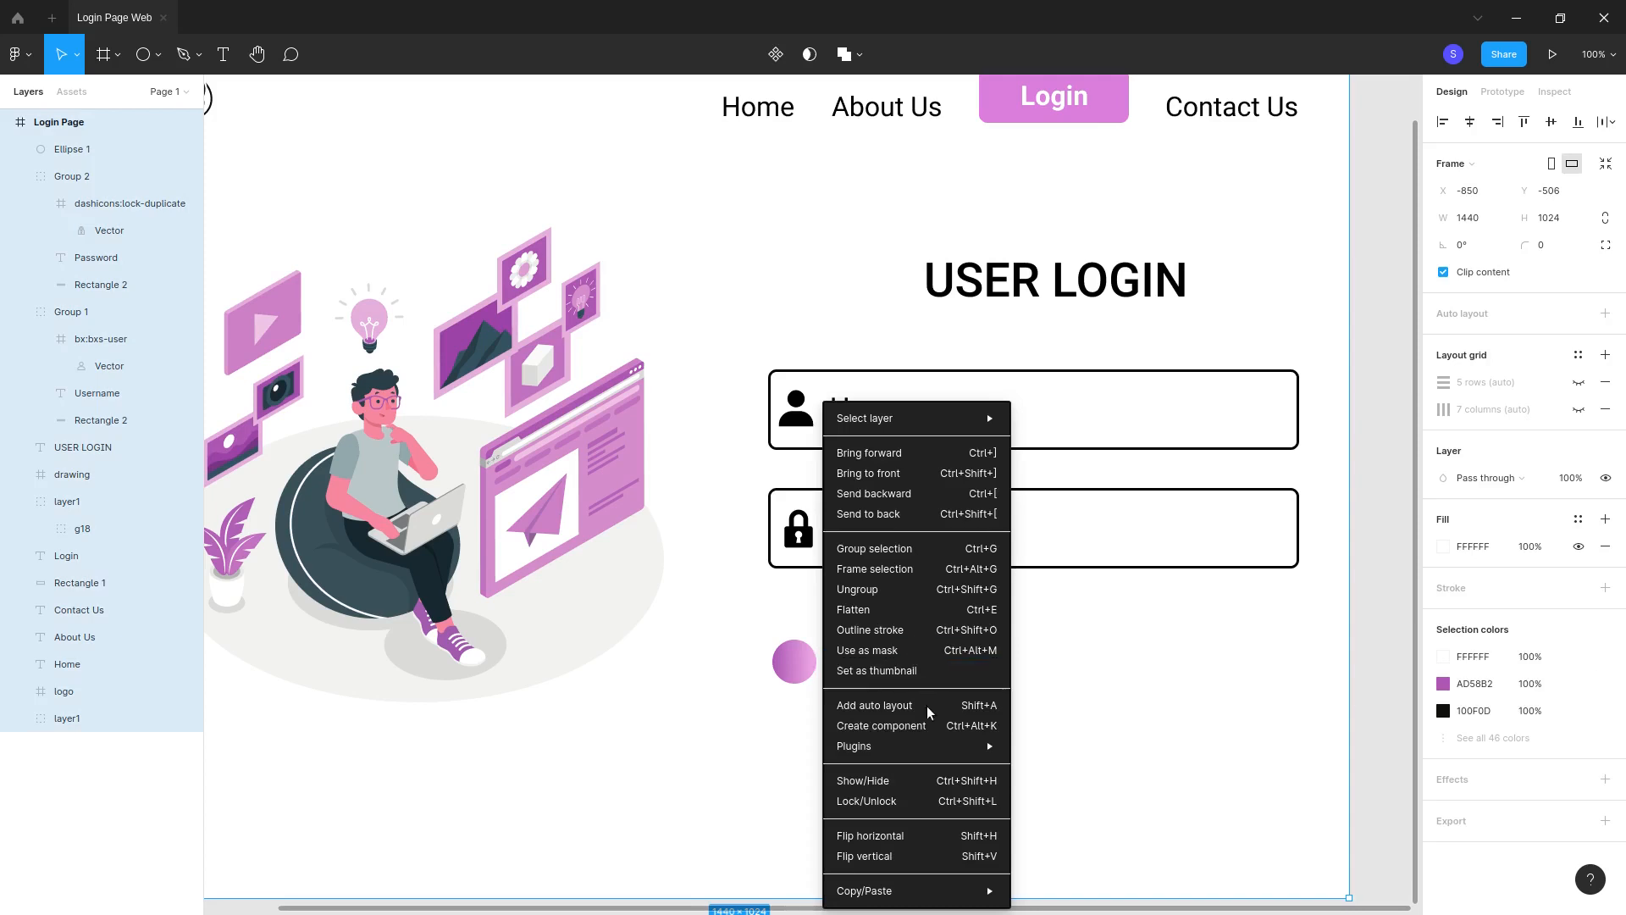
mouse_move(921, 746)
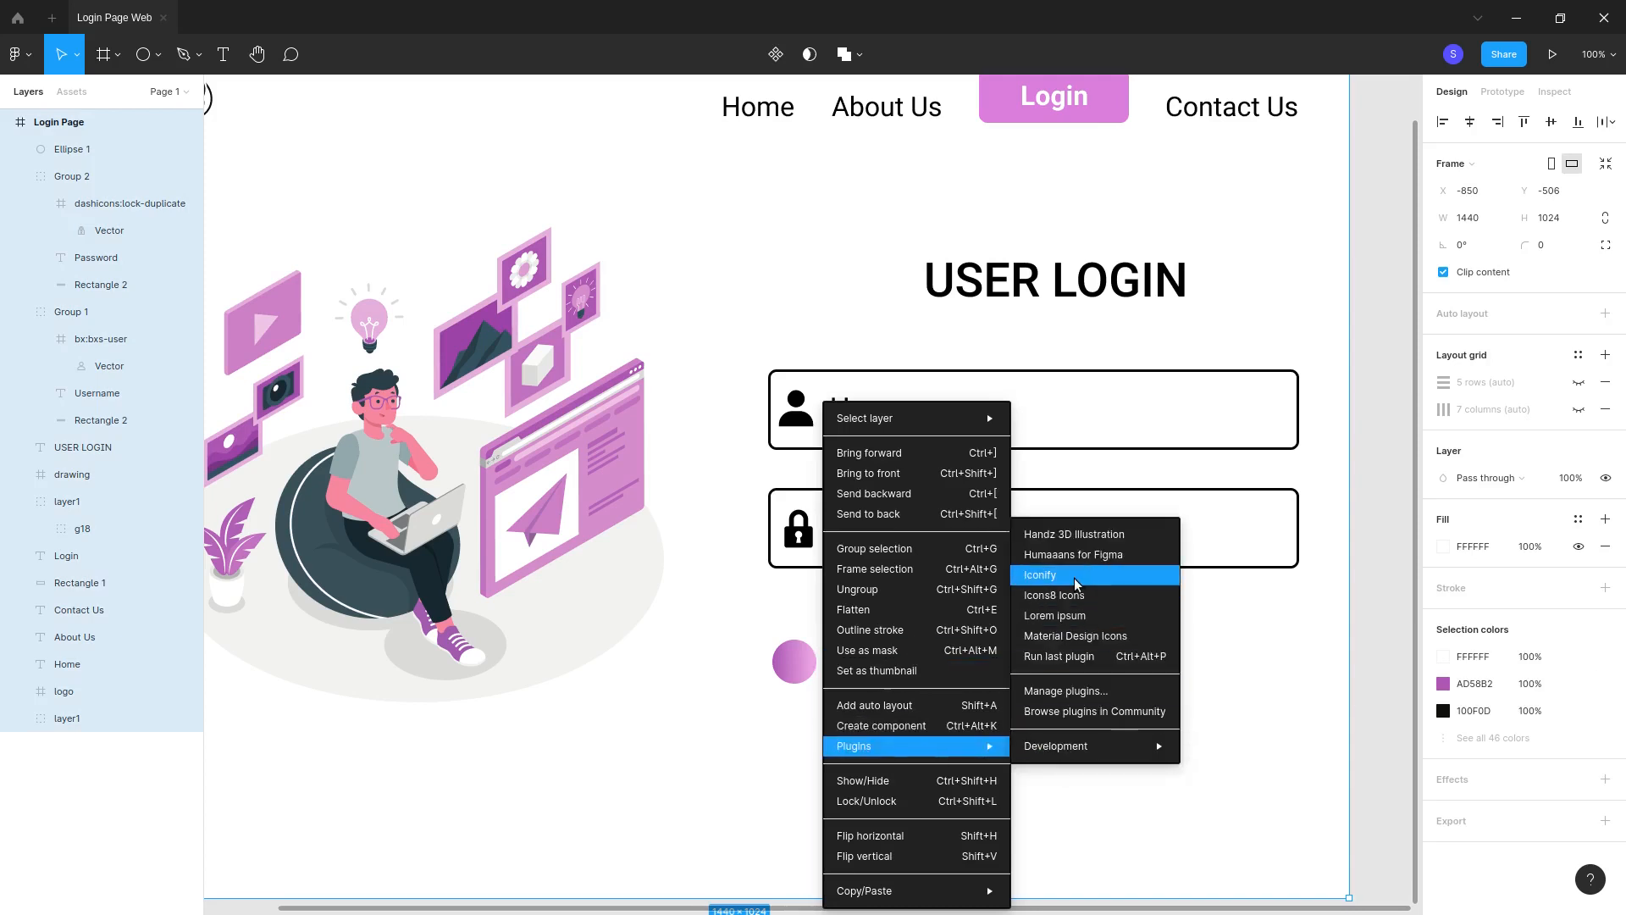
click(1076, 583)
text(tick)
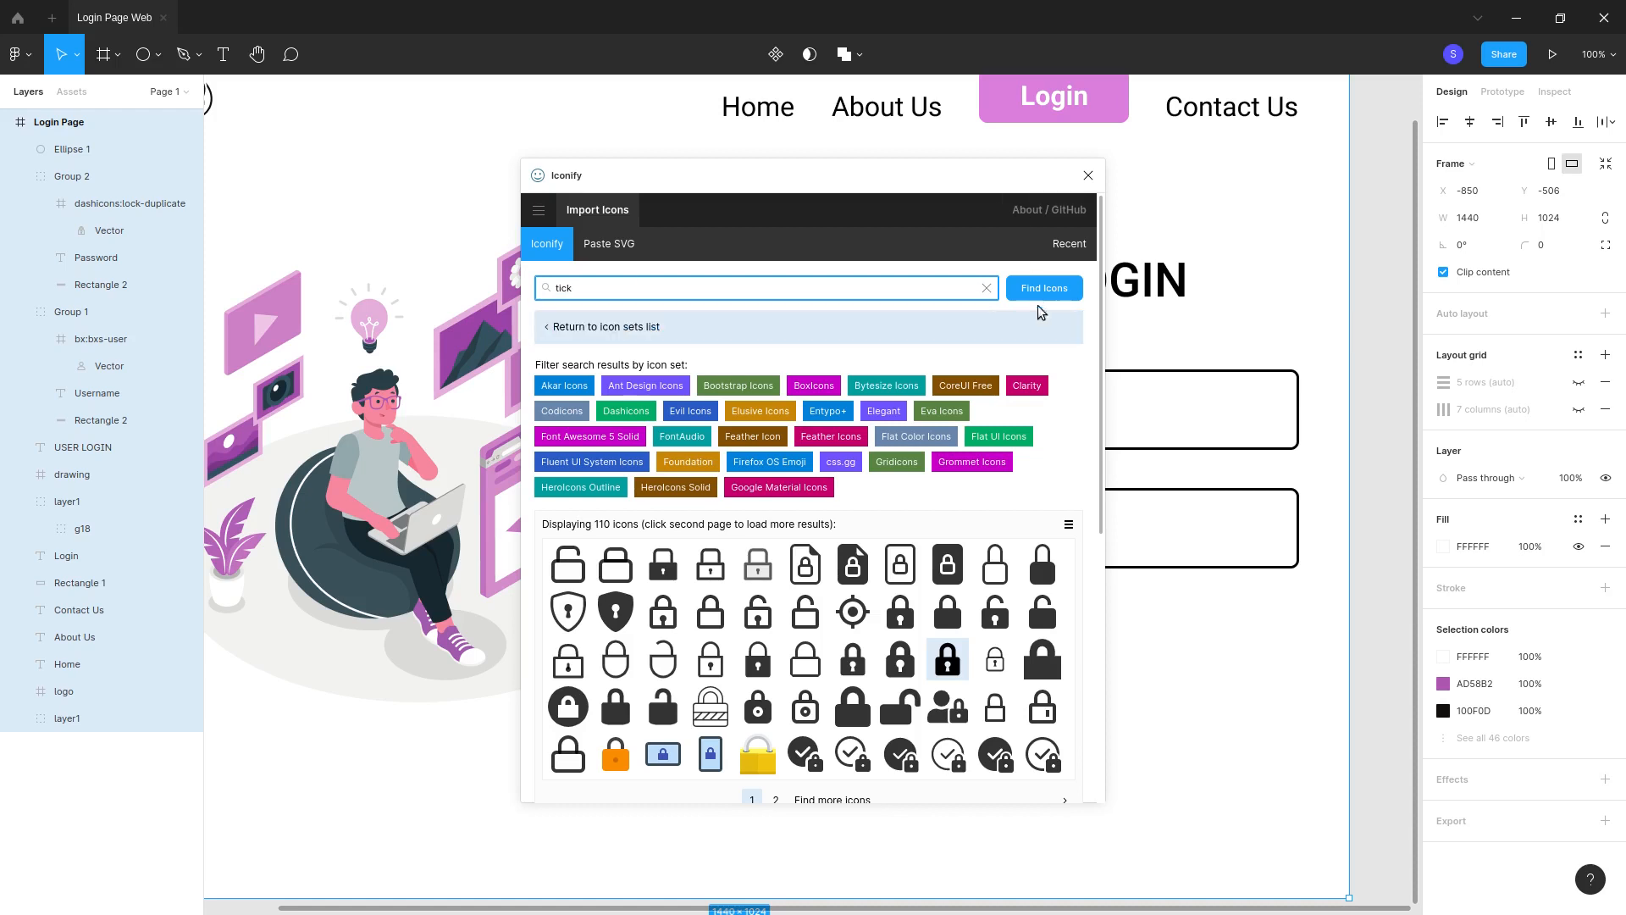
click(1041, 291)
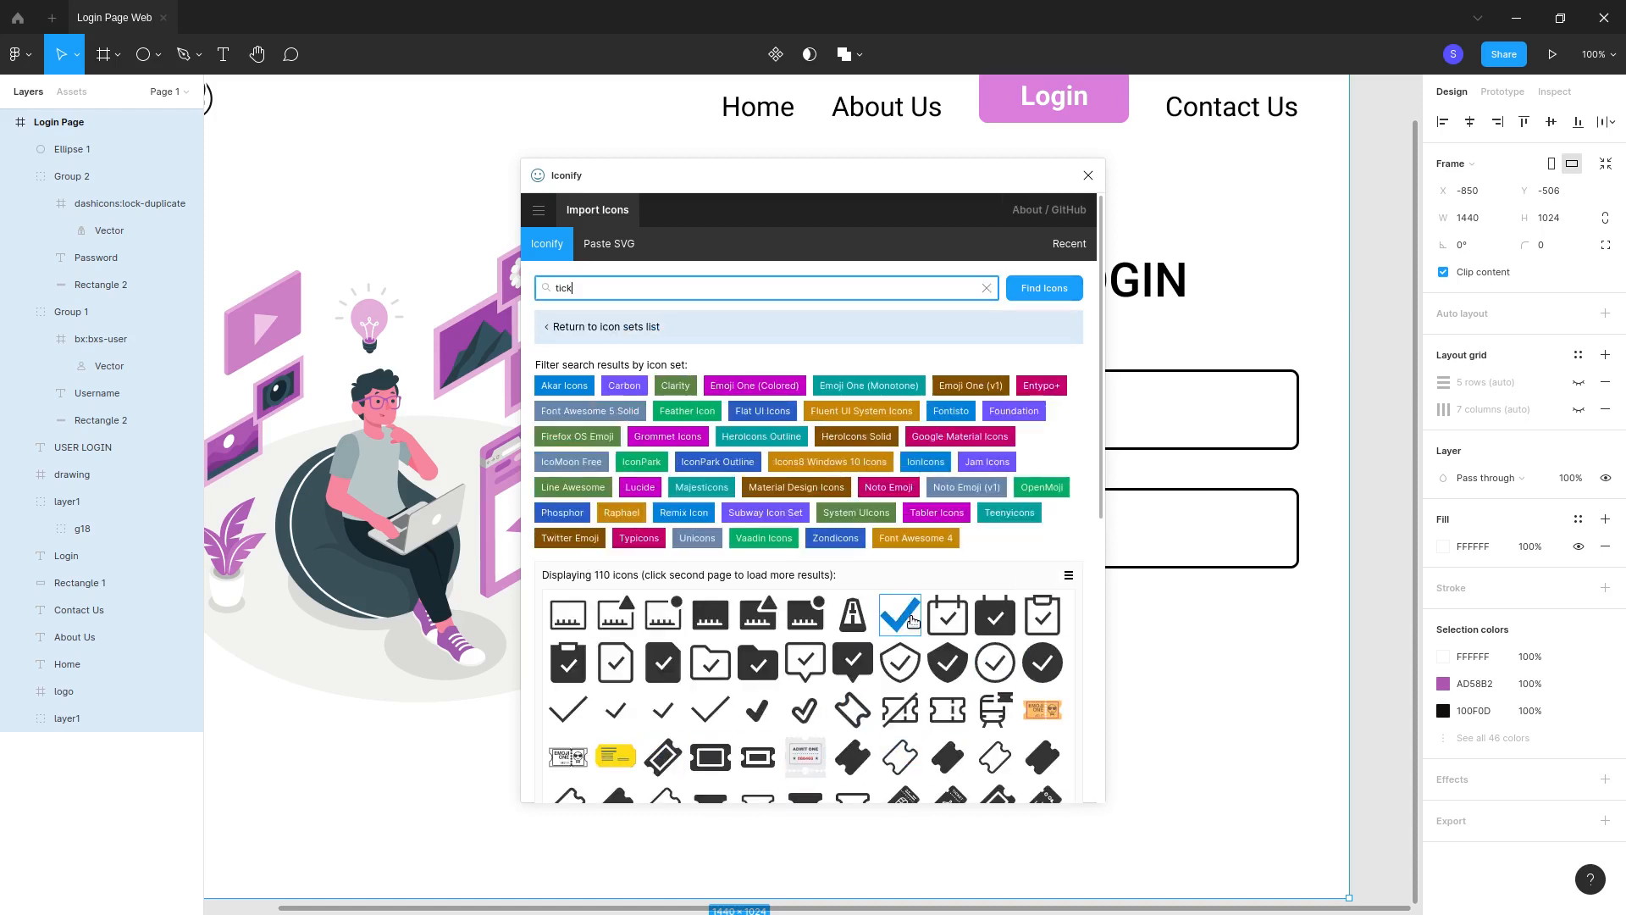
scroll(847, 702, down, 1)
scroll(839, 696, down, 1)
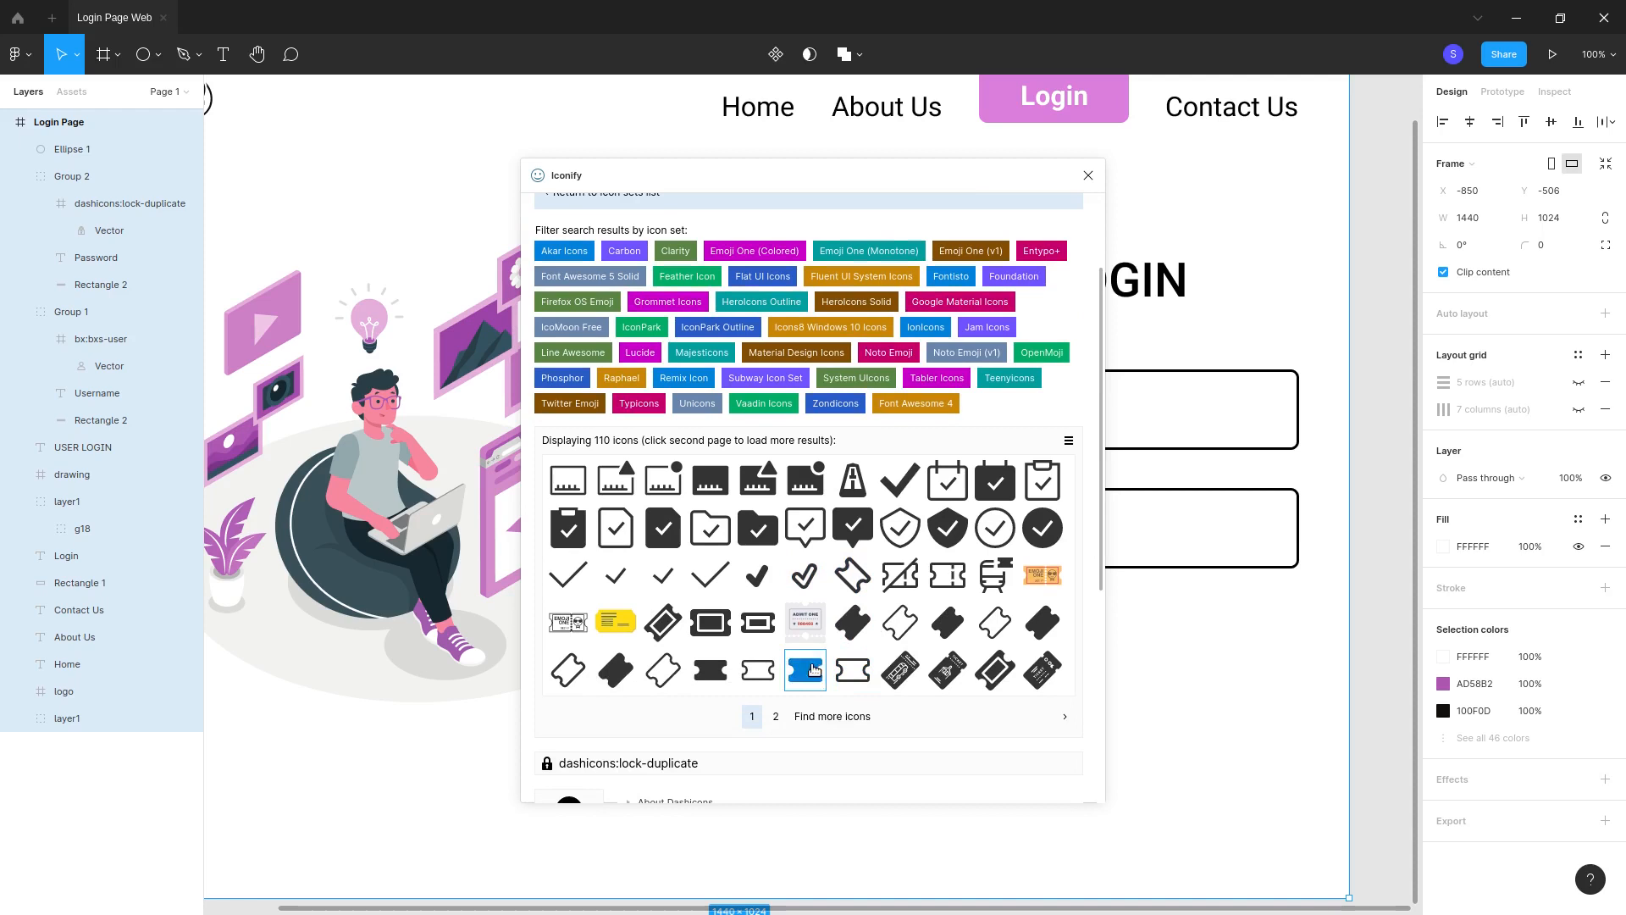
drag(752, 574, 1158, 672)
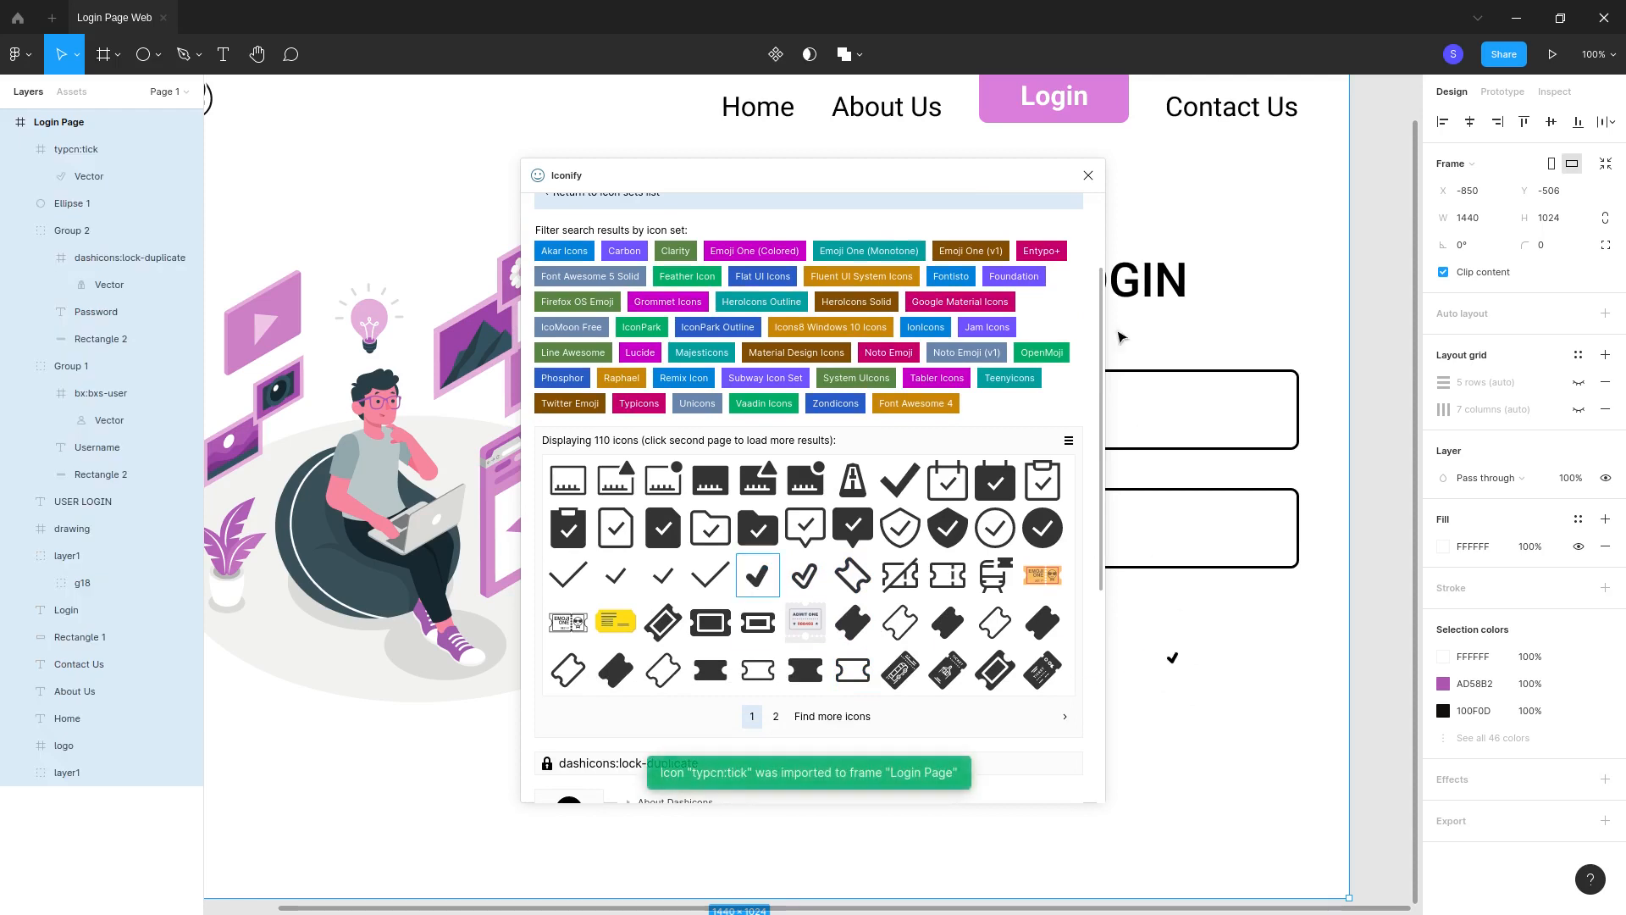
Step: Change the imported tick icon's colour to white, FFFFFF
click(1174, 660)
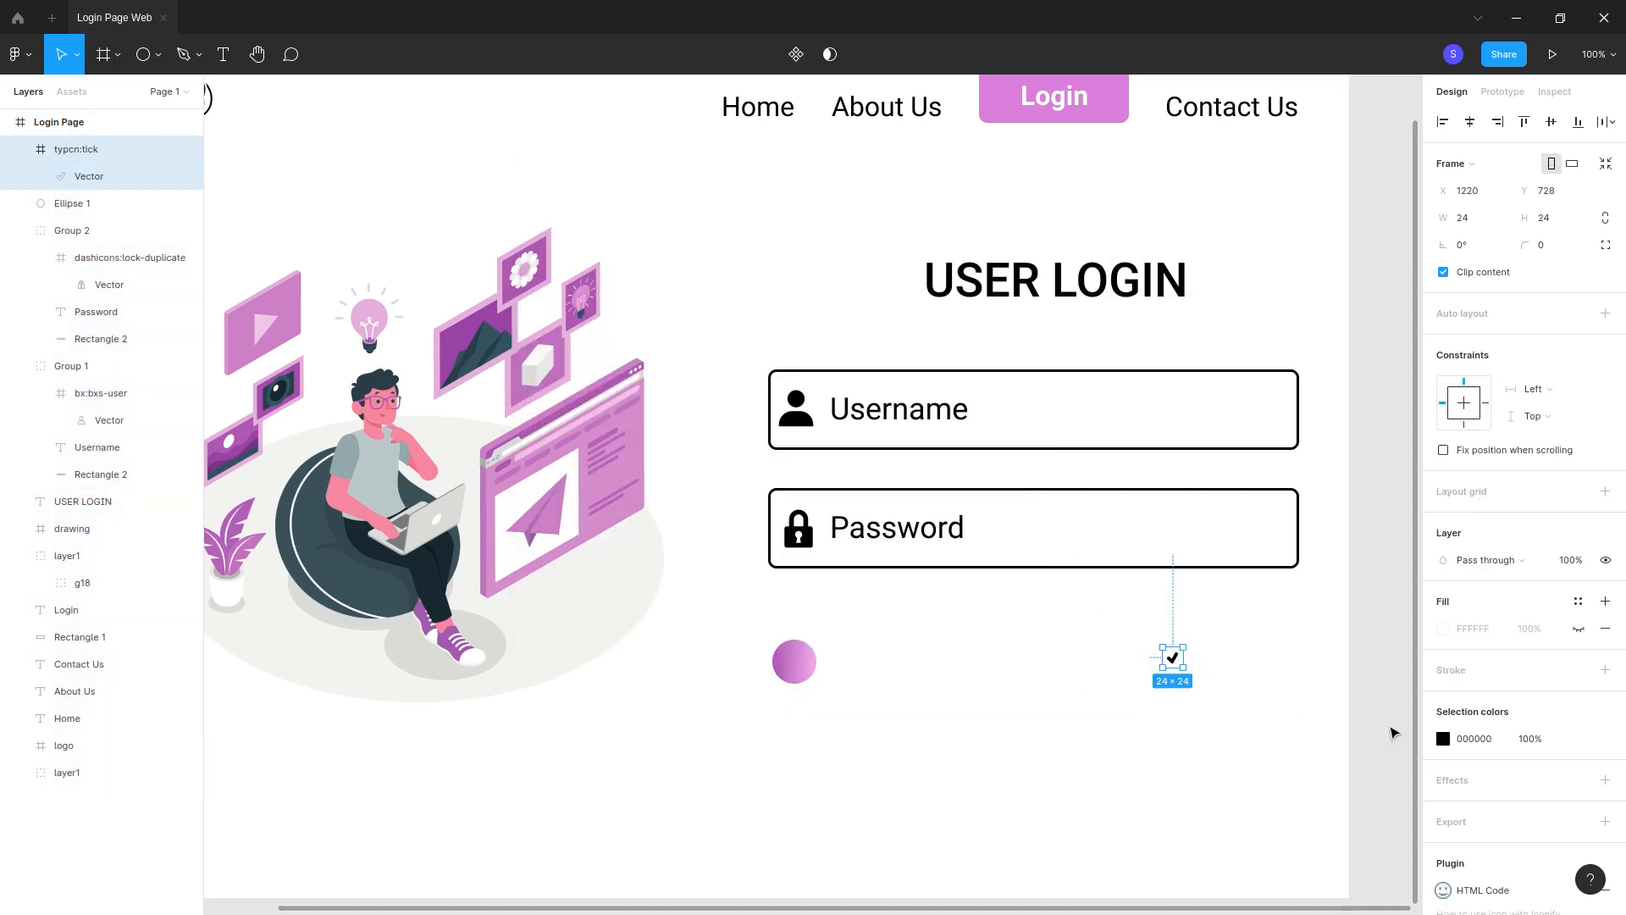
click(1442, 738)
drag(1226, 687, 1215, 473)
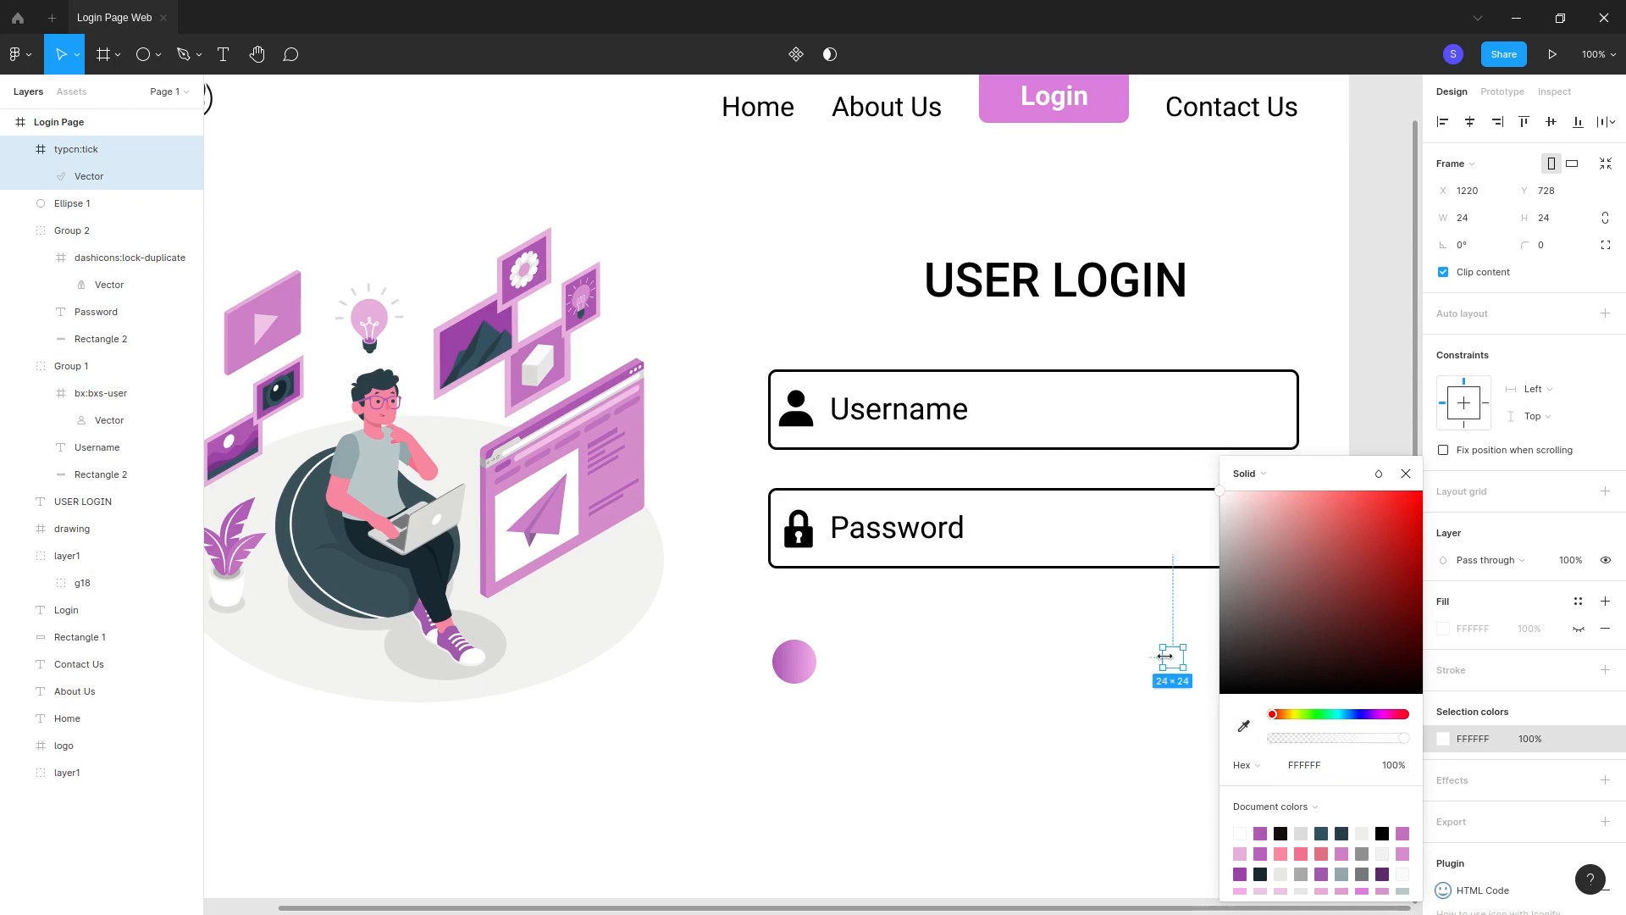
click(1167, 690)
Step: Place the white tick on the gradient circle and enlarge its frame proportionally to 52 × 52, matching the circle
drag(1177, 656, 804, 658)
scroll(875, 708, up, 5)
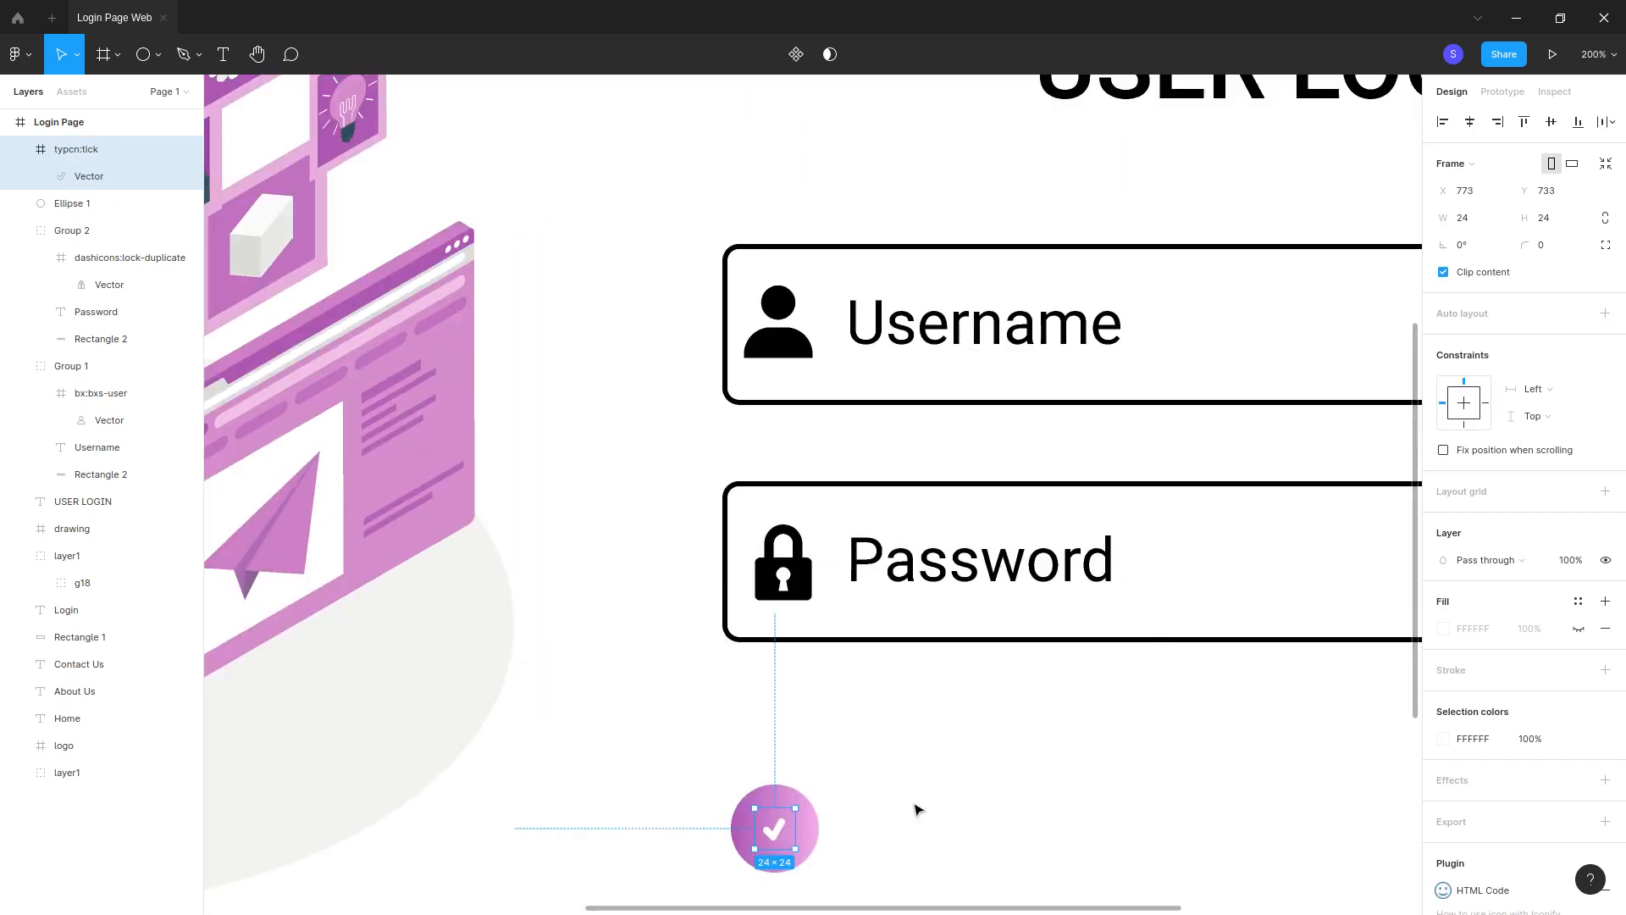
mouse_move(787, 666)
mouse_down()
mouse_move(805, 653)
mouse_move(770, 692)
mouse_up()
click(853, 703)
double_click(768, 699)
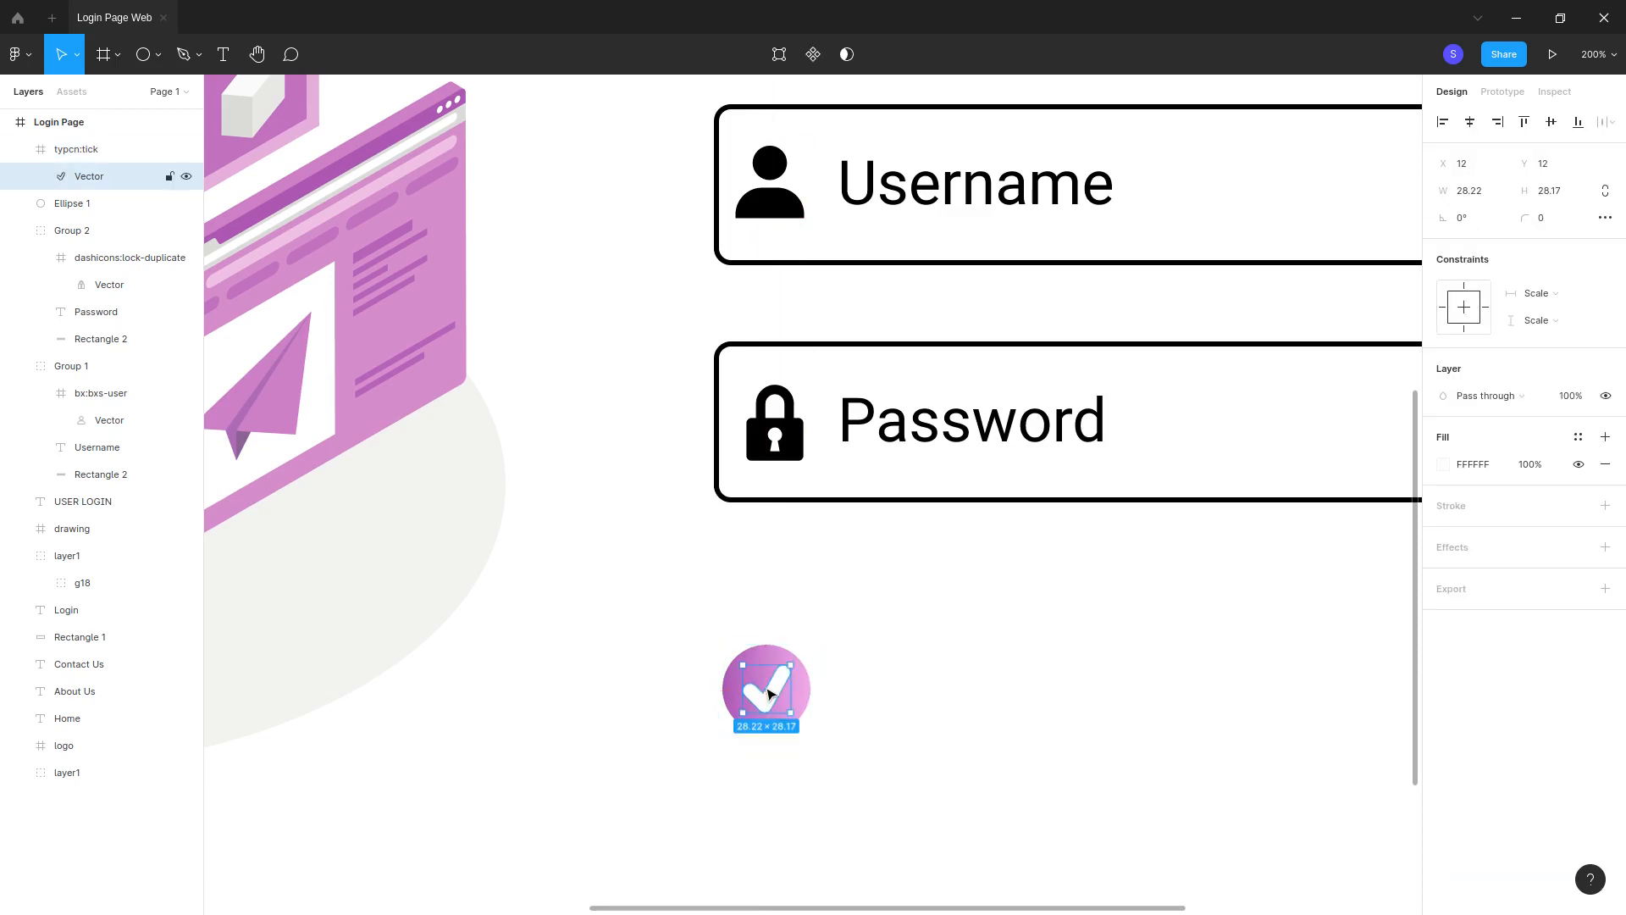
click(973, 671)
Step: Check the tick's size and centring within the gradient circle, both close up and against the login fields
key(minus)
key(minus)
key(plus)
click(789, 591)
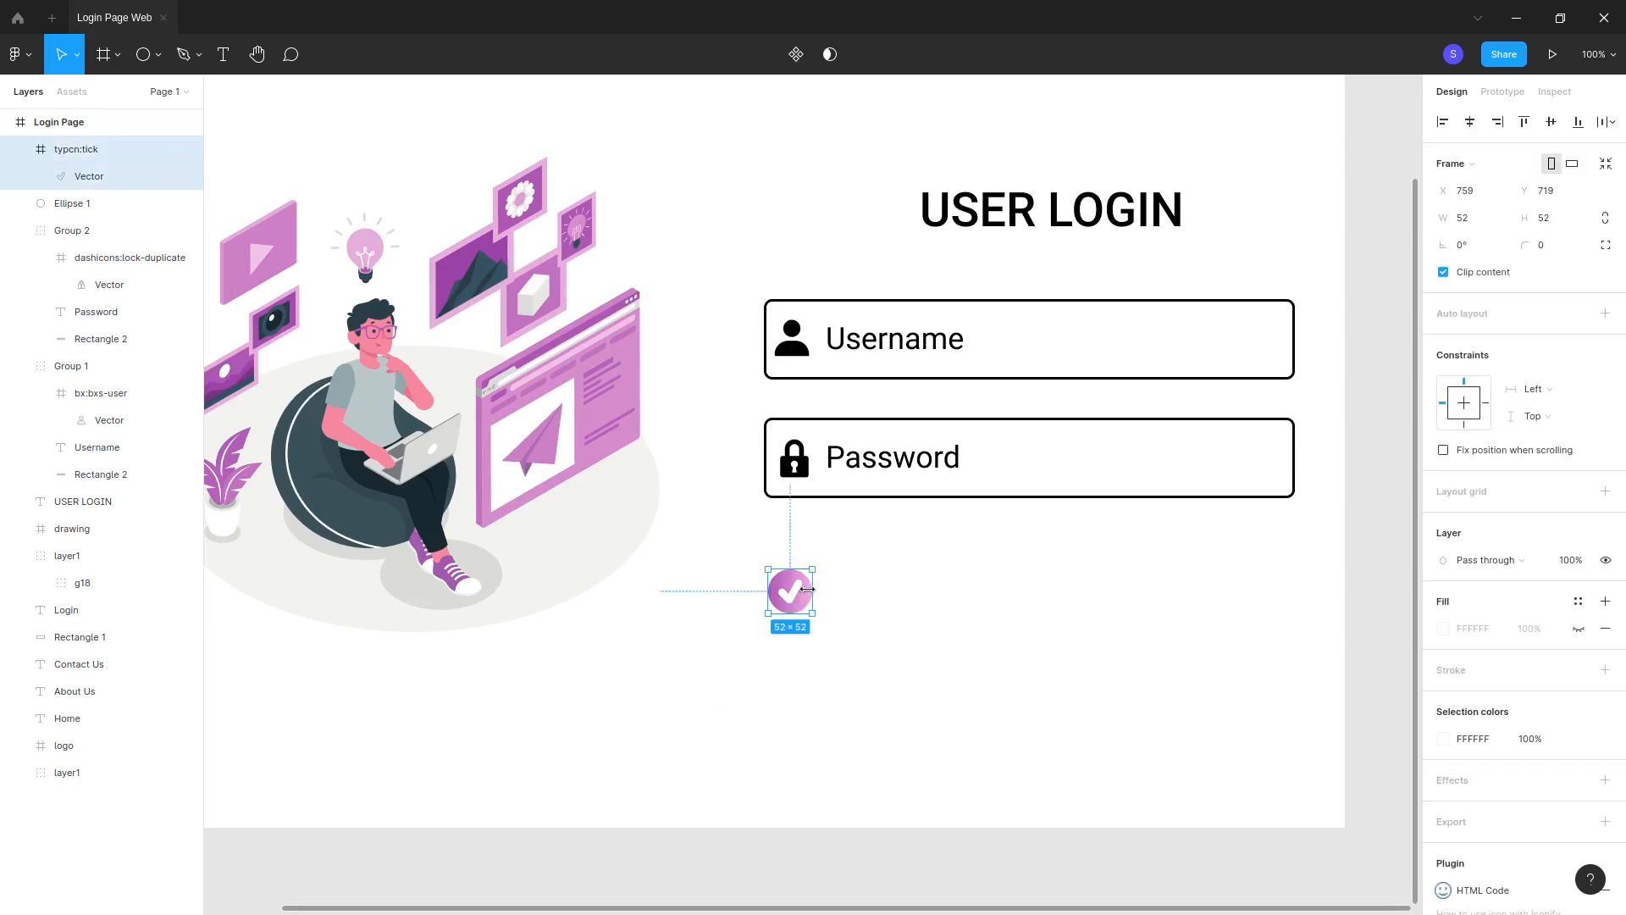
key(plus)
double_click(777, 696)
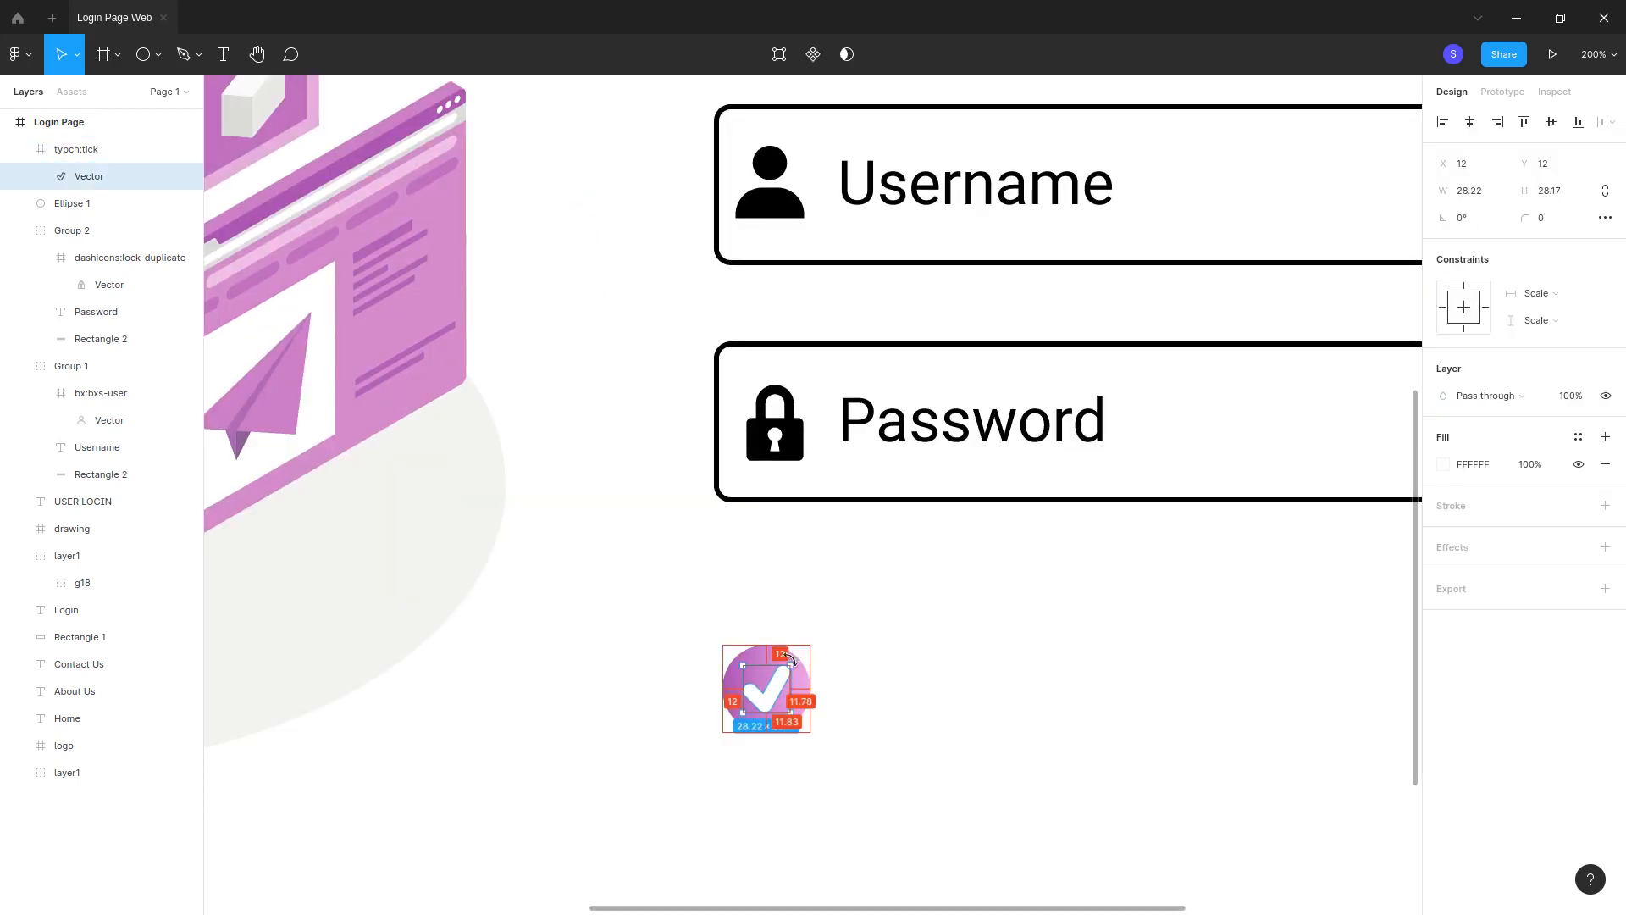
click(974, 690)
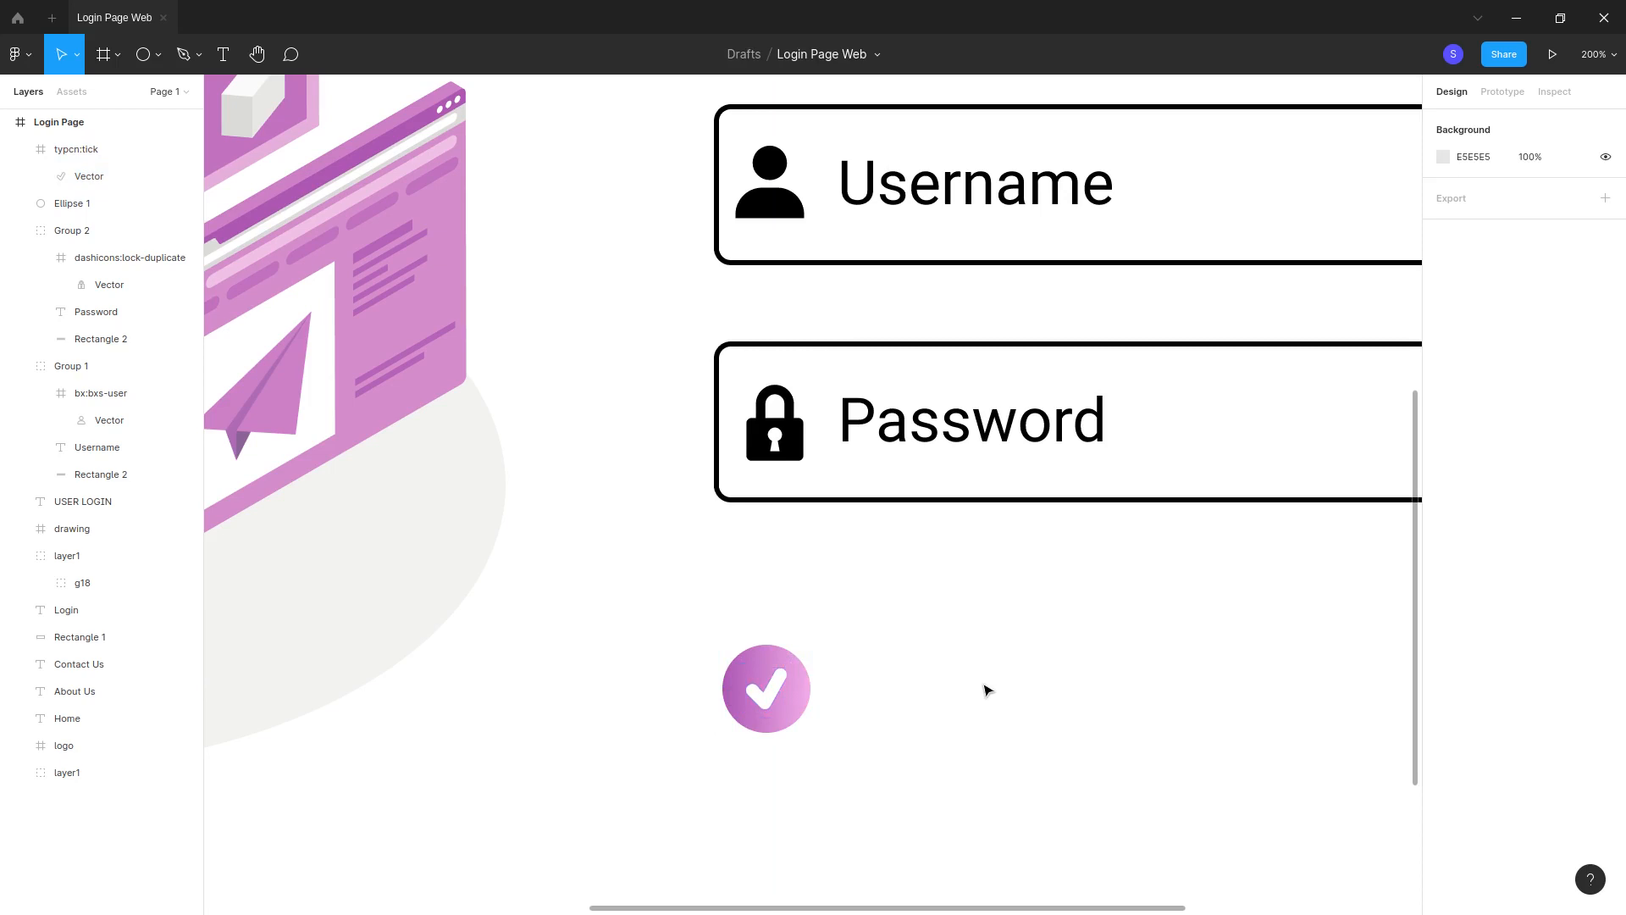
key(minus)
key(minus)
key(plus)
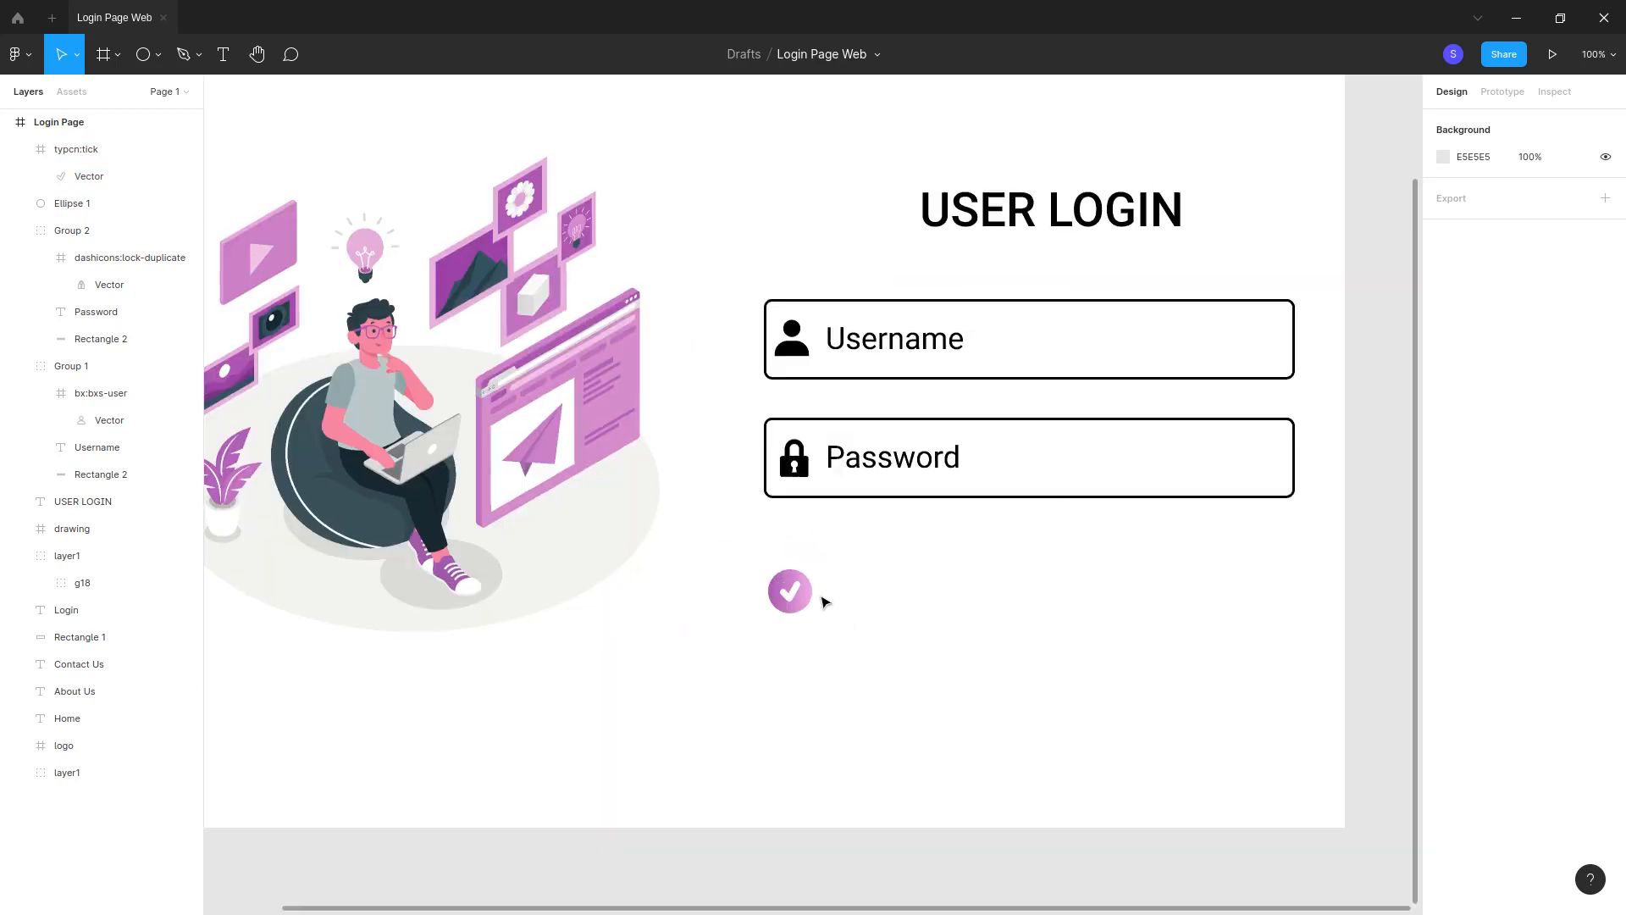
Step: Shrink the tick icon and gradient circle together about their shared centre to 44 × 44, undoing any excess change
click(801, 612)
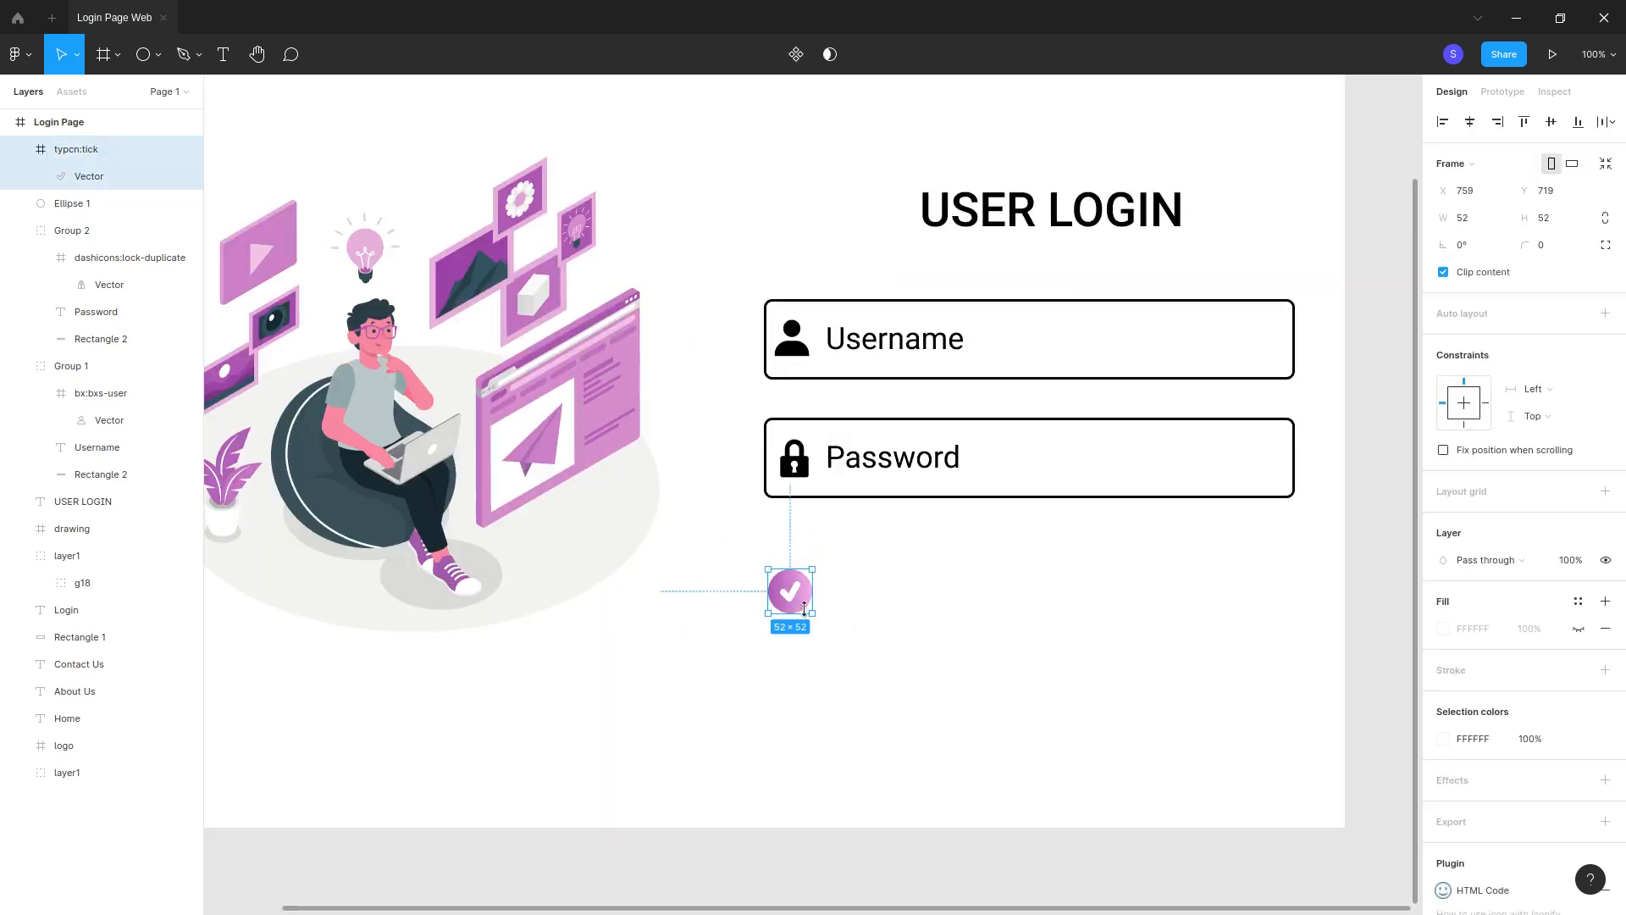
shift+click(75, 203)
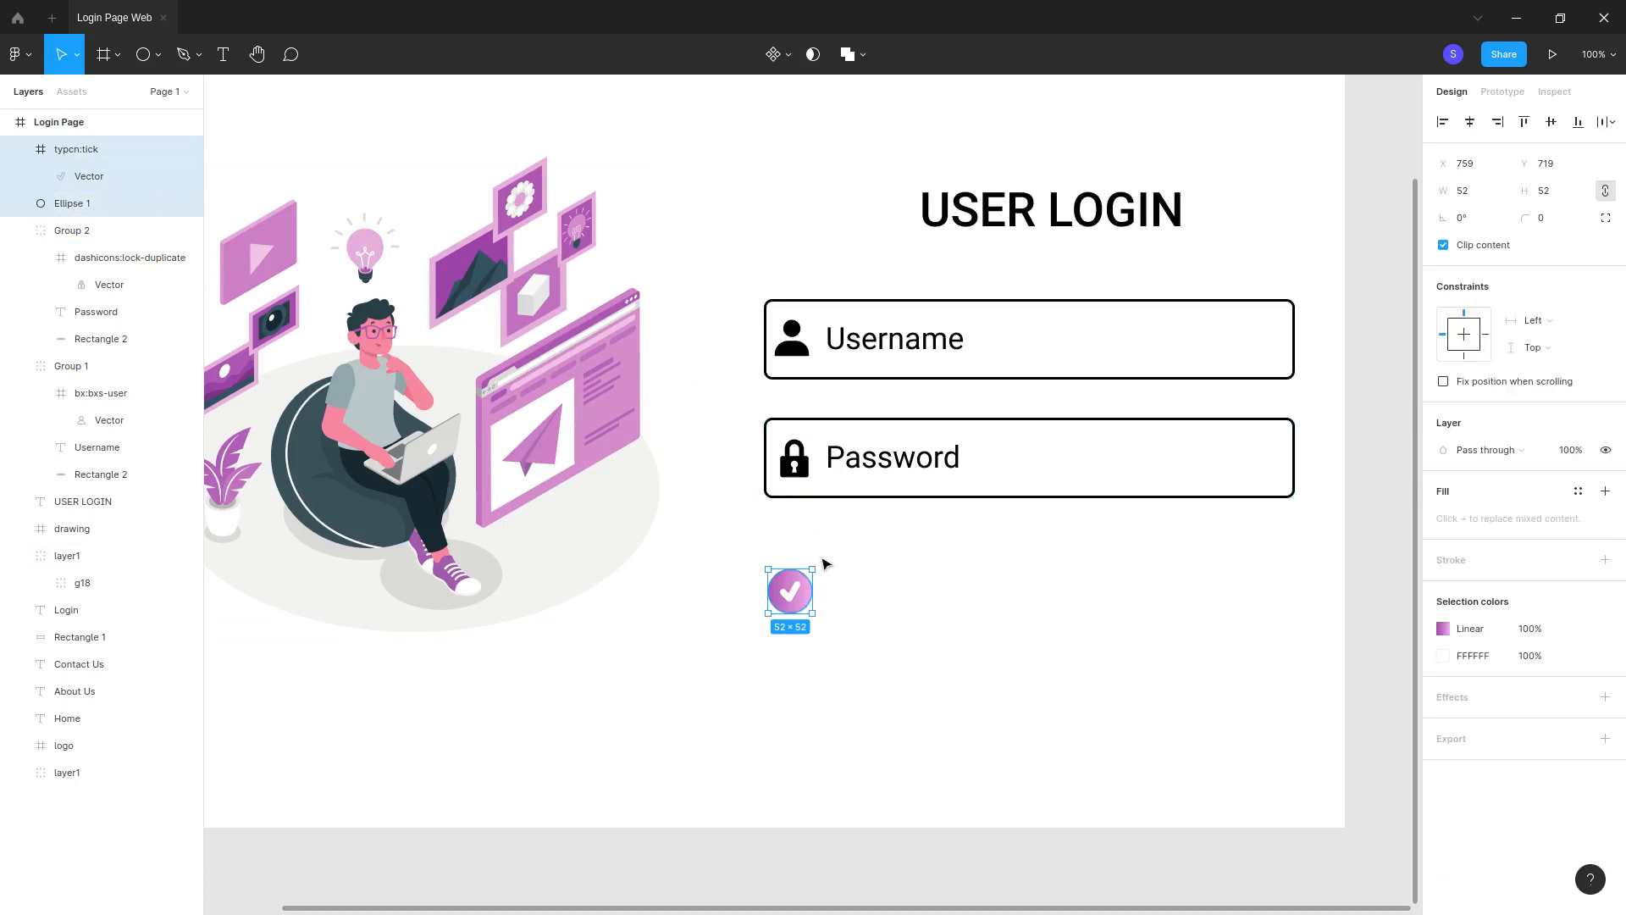
drag(809, 616, 785, 599)
click(830, 621)
click(882, 615)
key(ctrl+z)
key(ctrl+z)
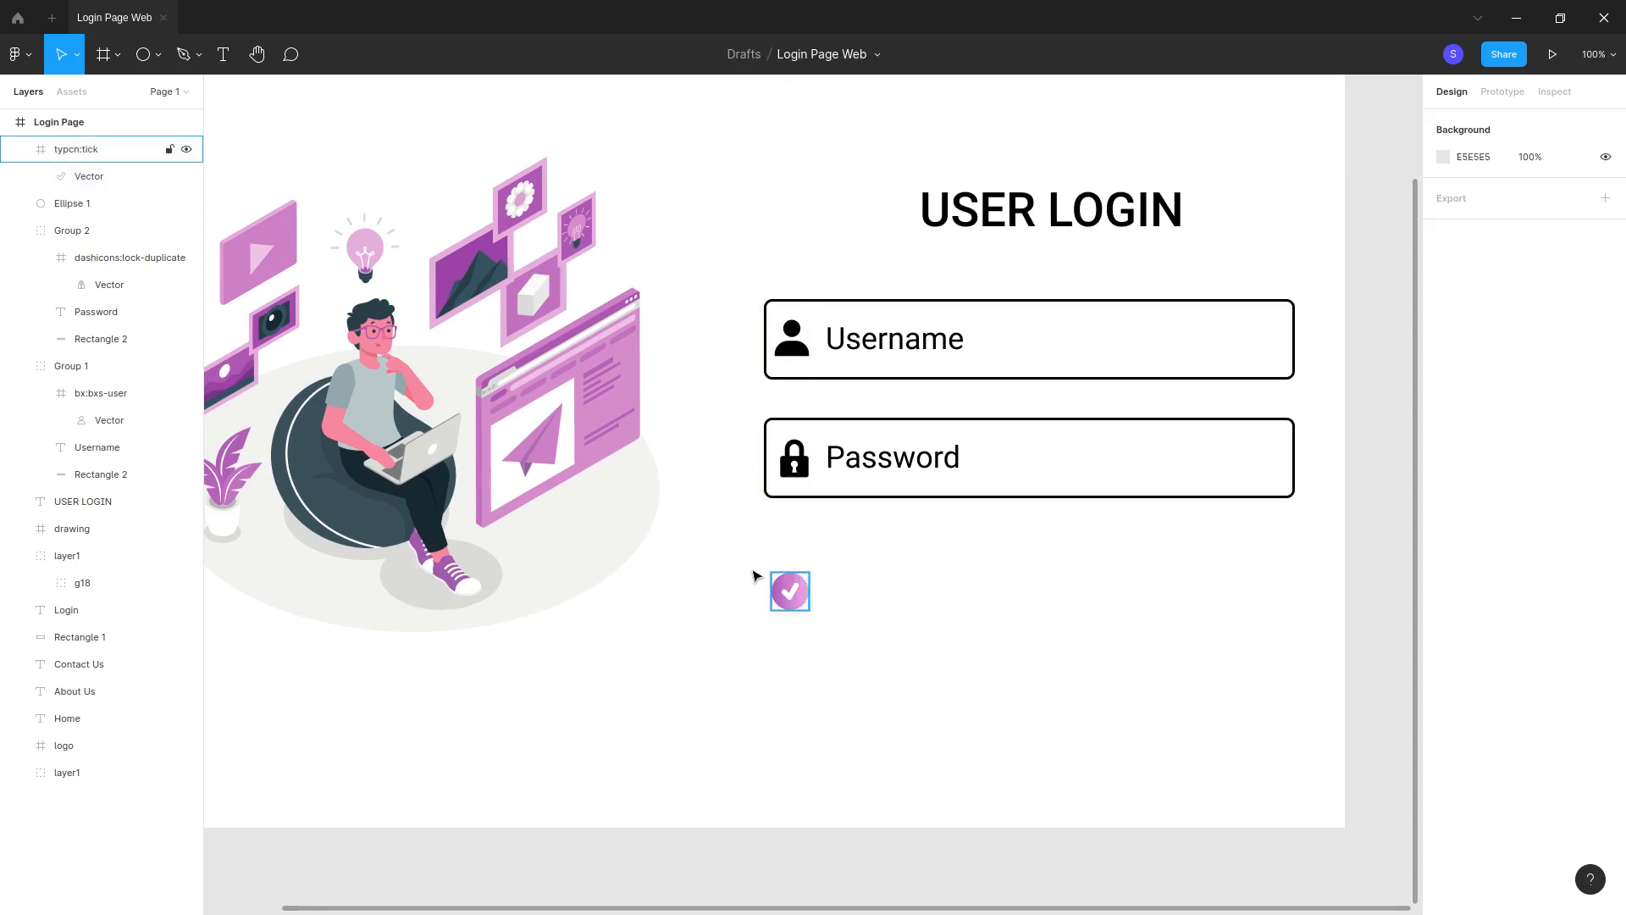
Step: Group the tick icon with the gradient circle
click(76, 153)
shift+click(87, 210)
key(ctrl+g)
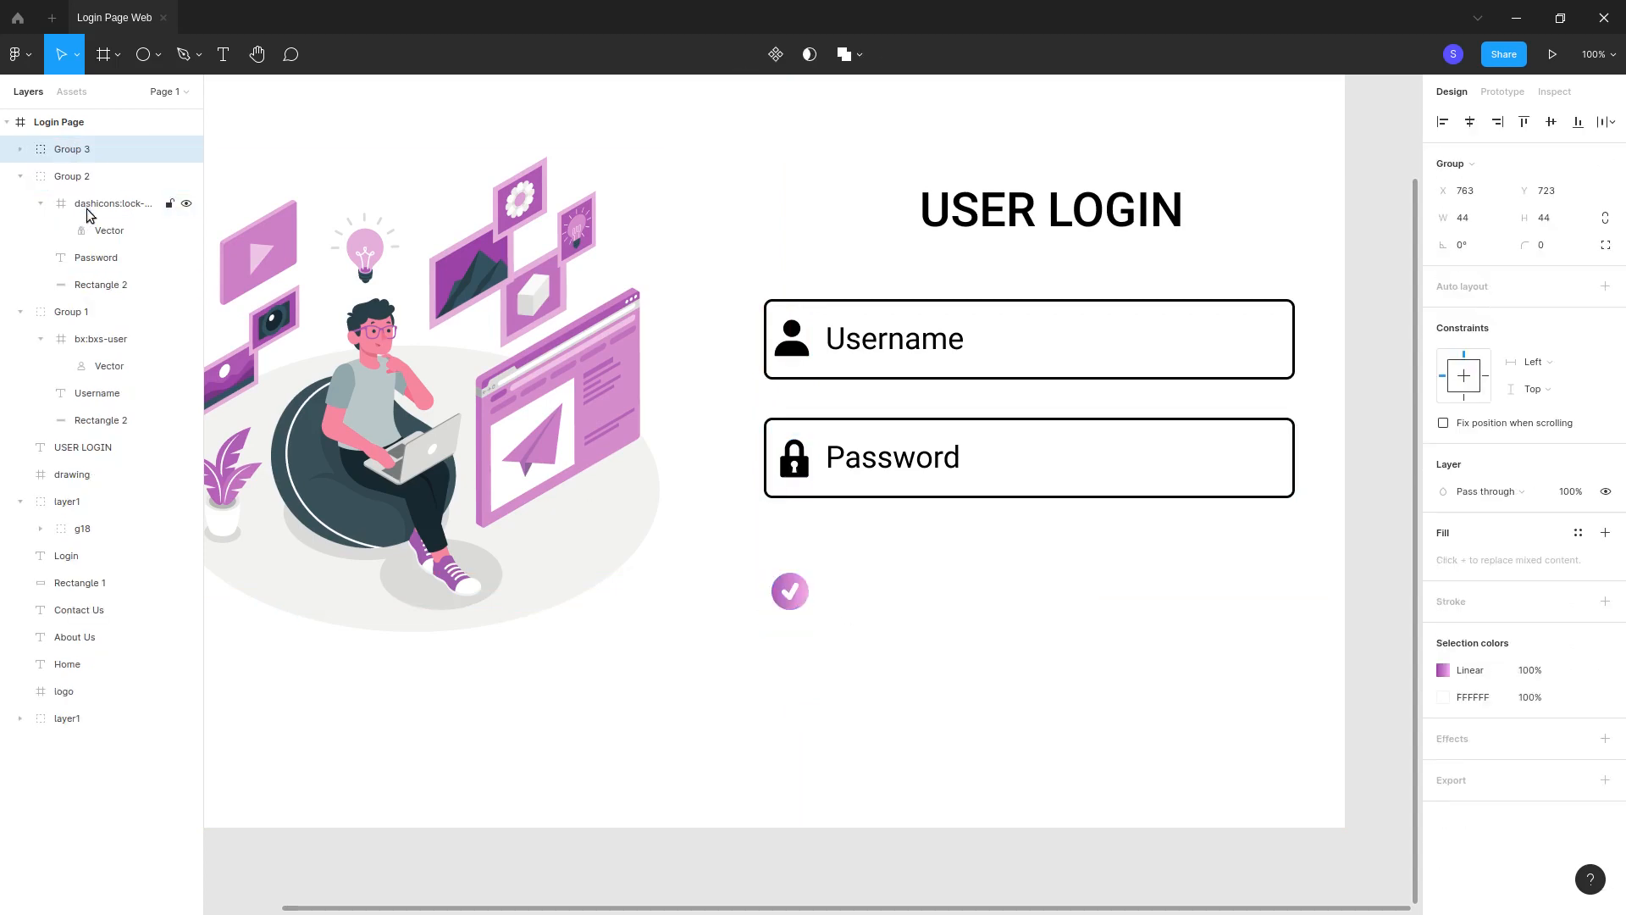
Step: Align the tick group with the left edge of the login fields and add the text "Rember me" beside it
drag(796, 603, 787, 605)
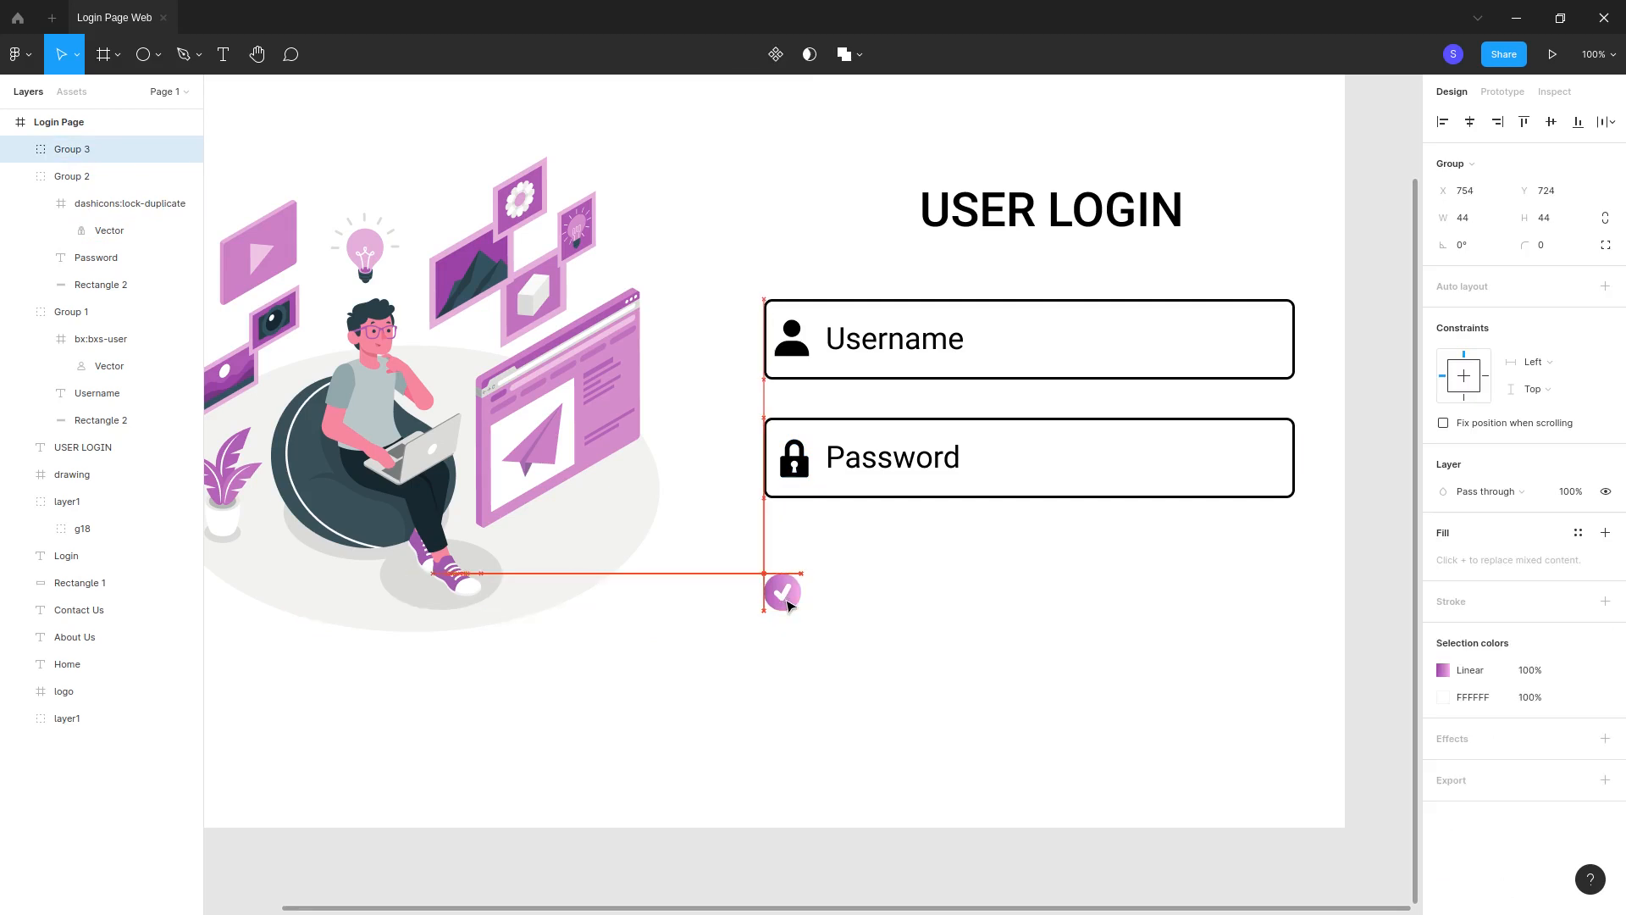
click(872, 610)
key(t)
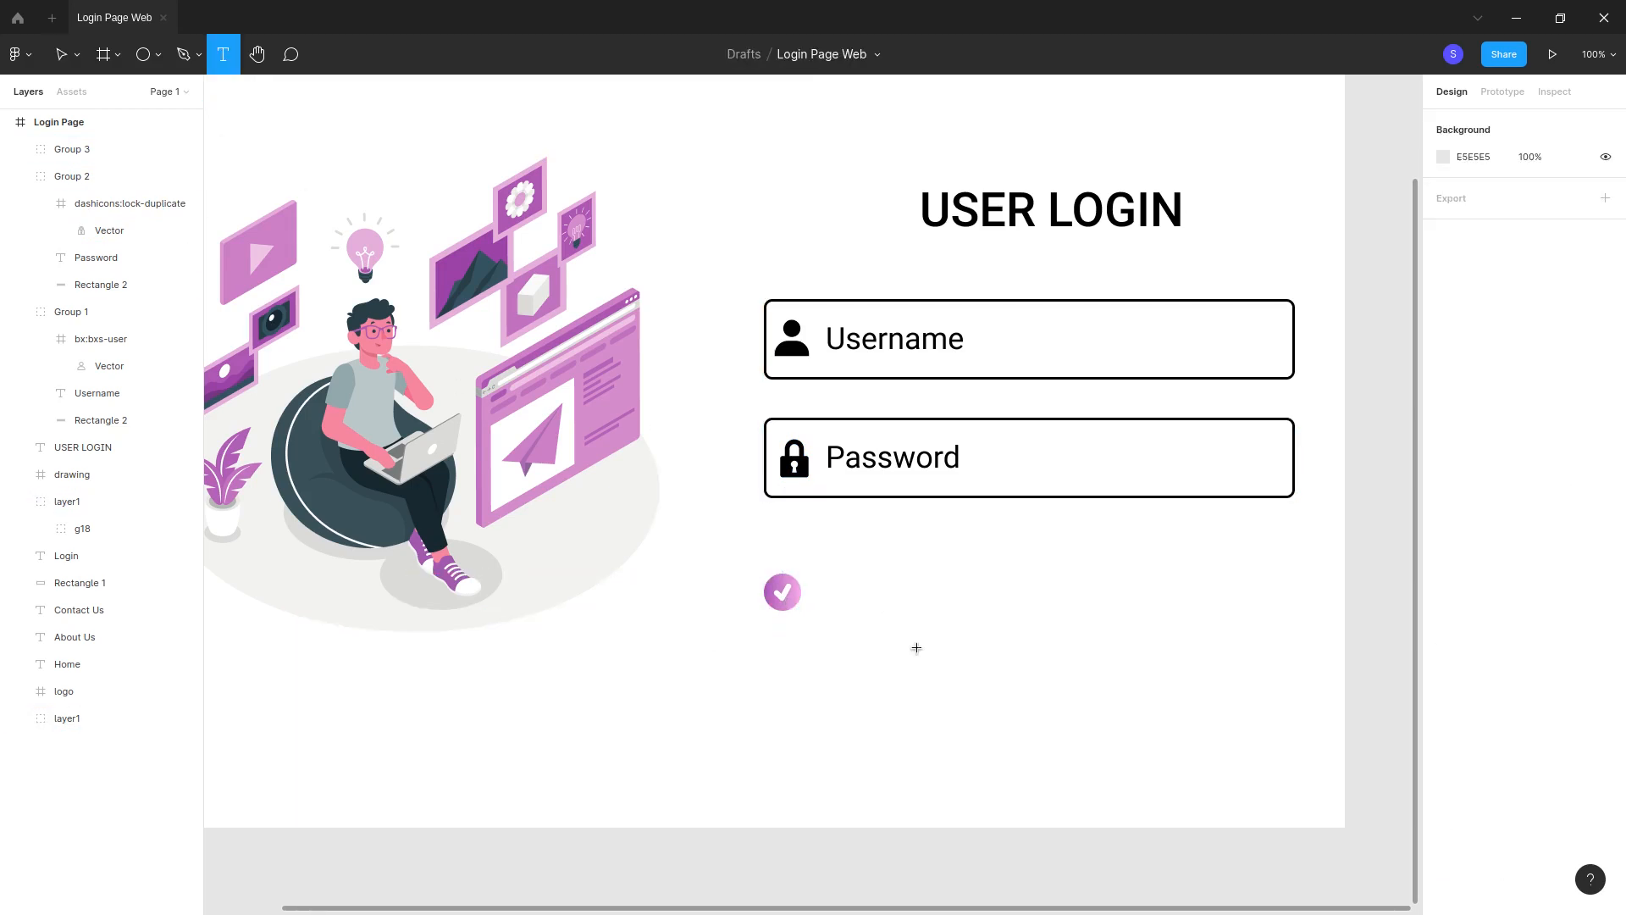
click(829, 598)
text(Rember me)
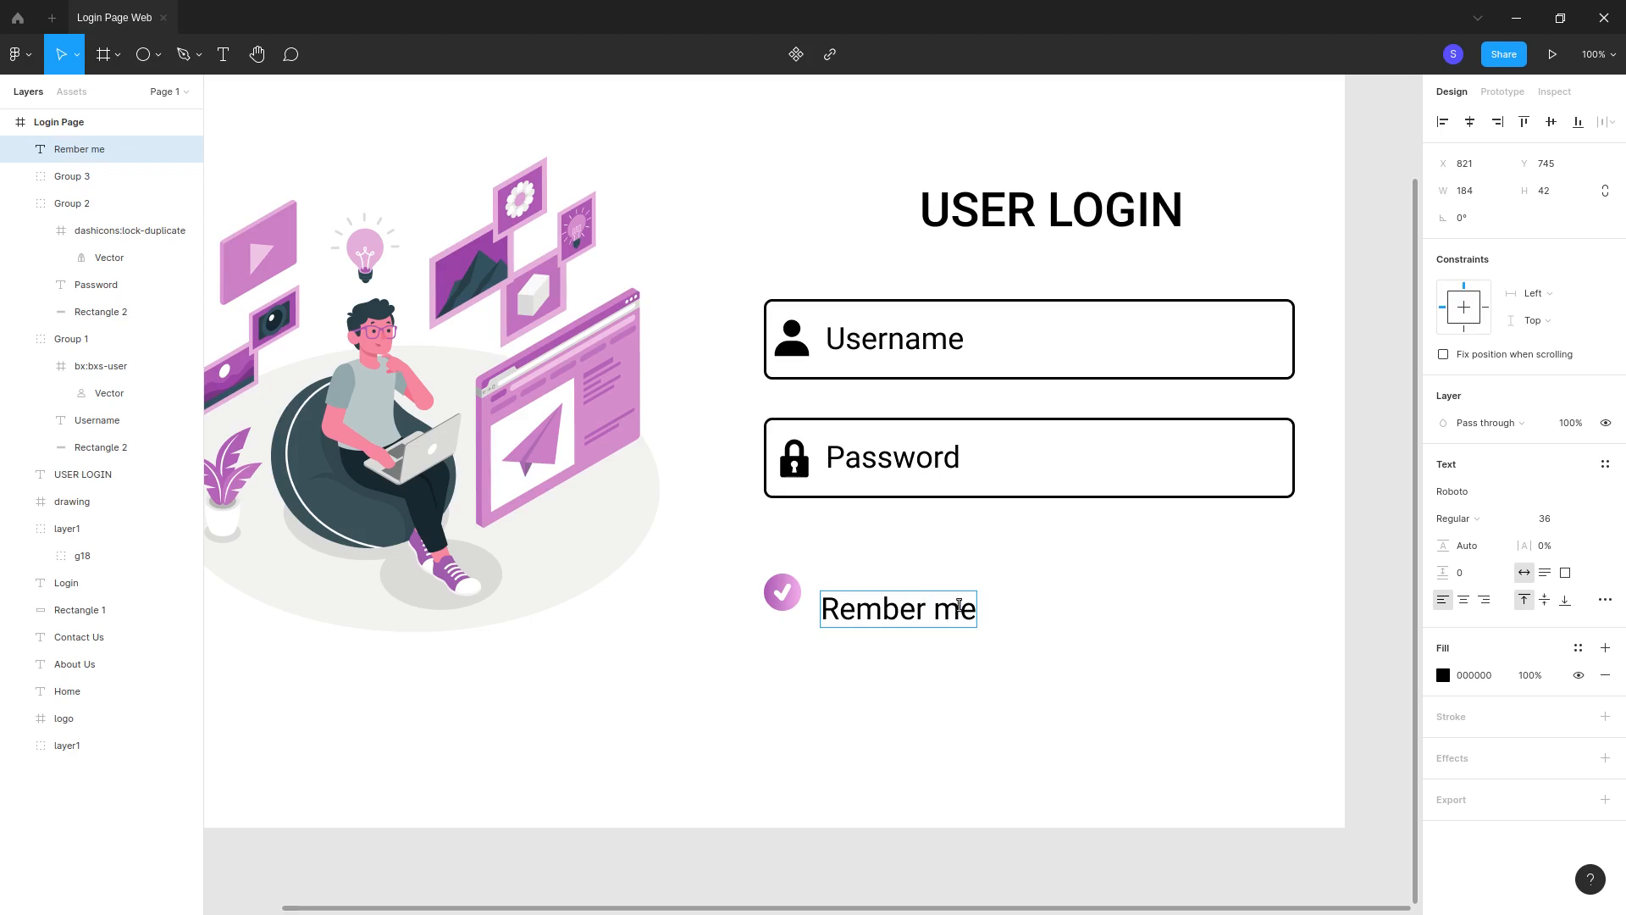
Step: Set the "Rember me" text to Roboto Light at size 28
key(ctrl+a)
click(1565, 518)
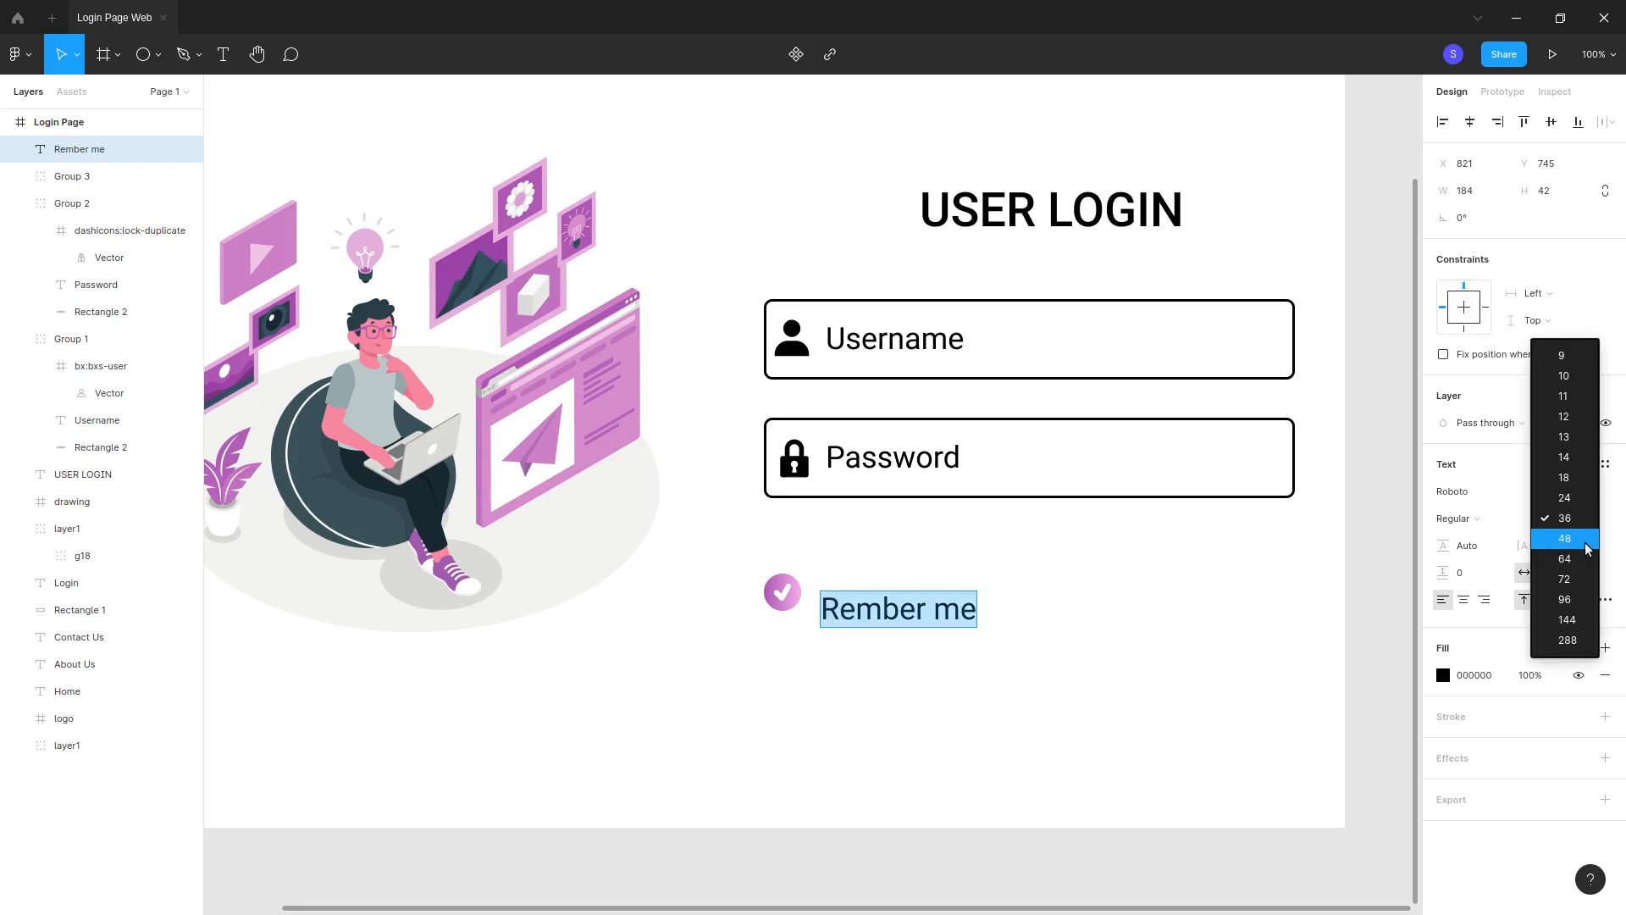
click(1574, 499)
click(1552, 525)
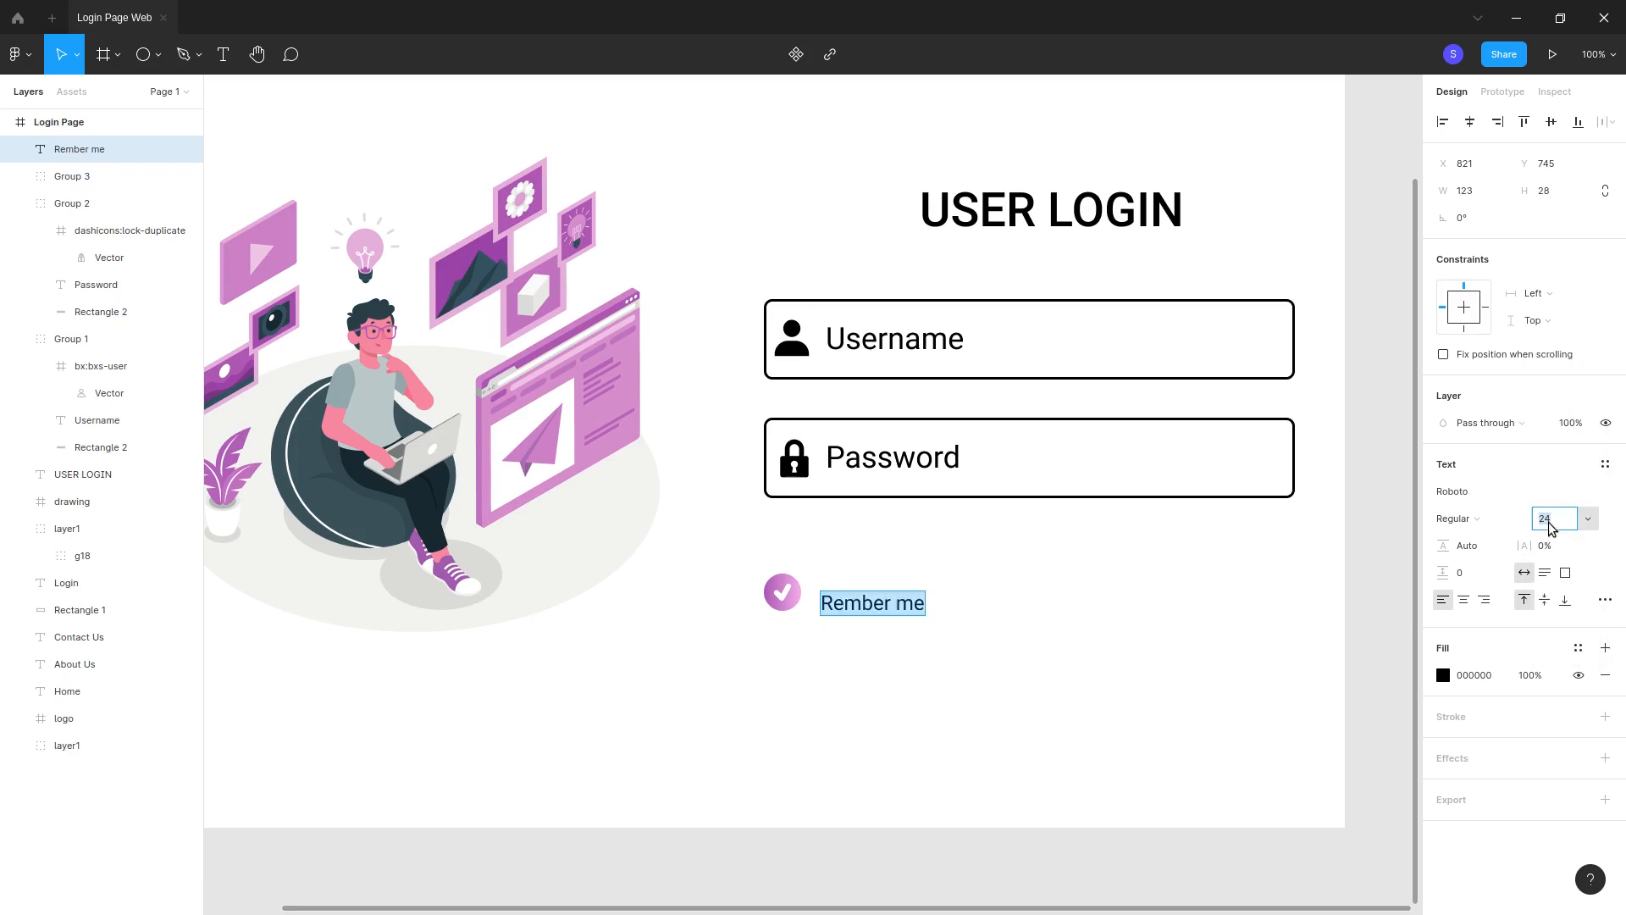
click(1480, 520)
click(1486, 499)
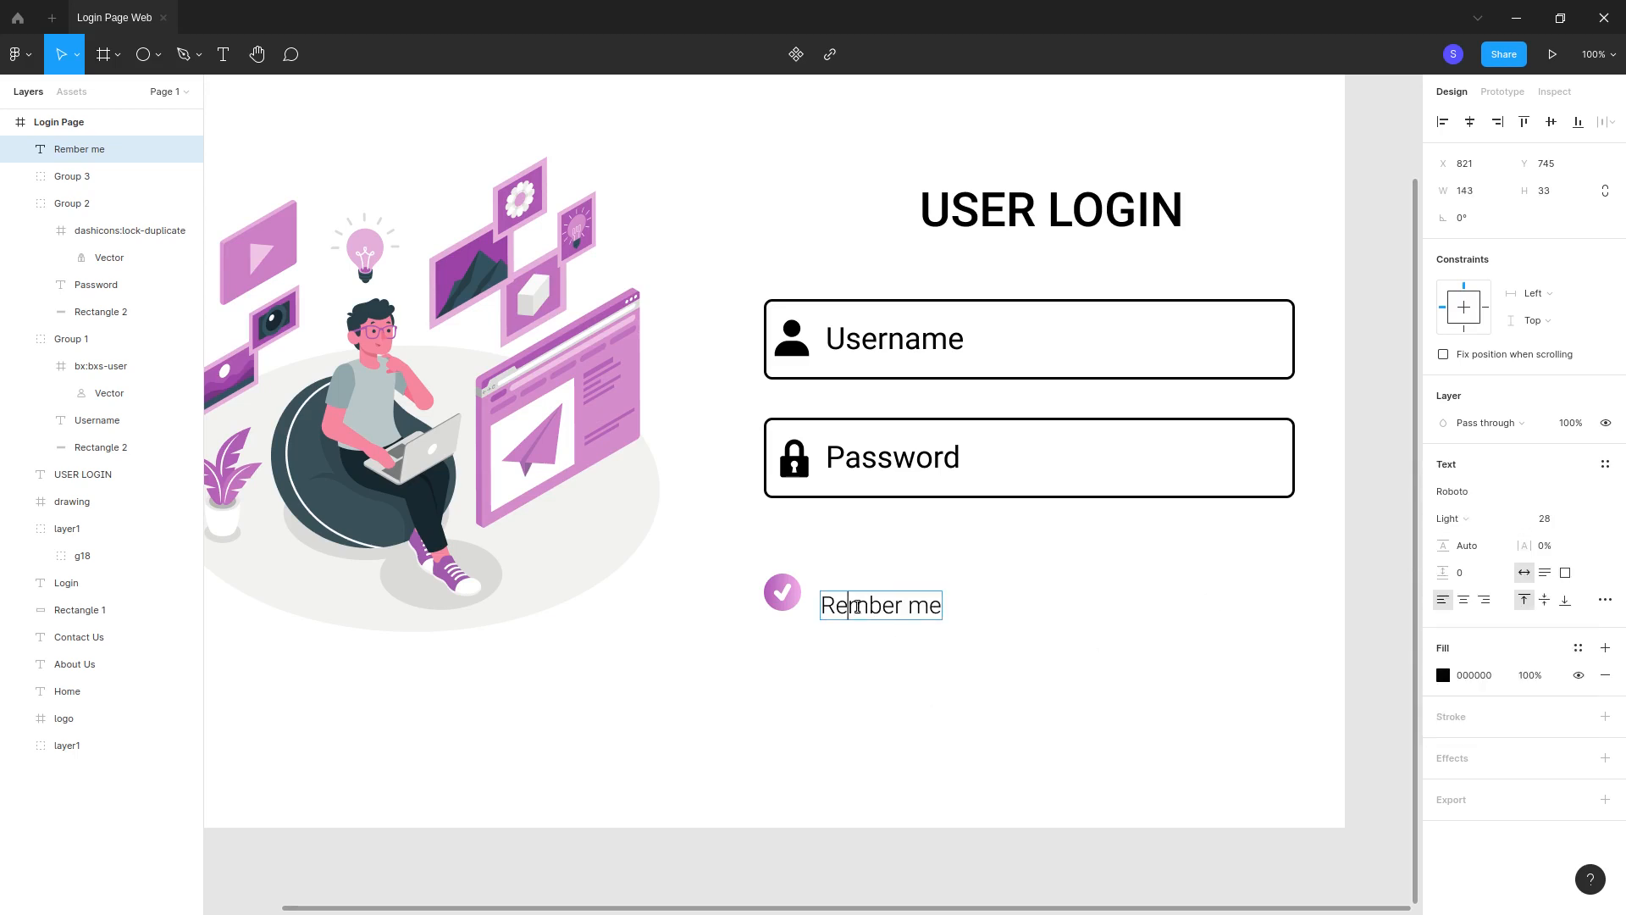
Step: Move the "Rember me" text next to the tick group and align their vertical centres
click(83, 157)
drag(875, 592, 875, 600)
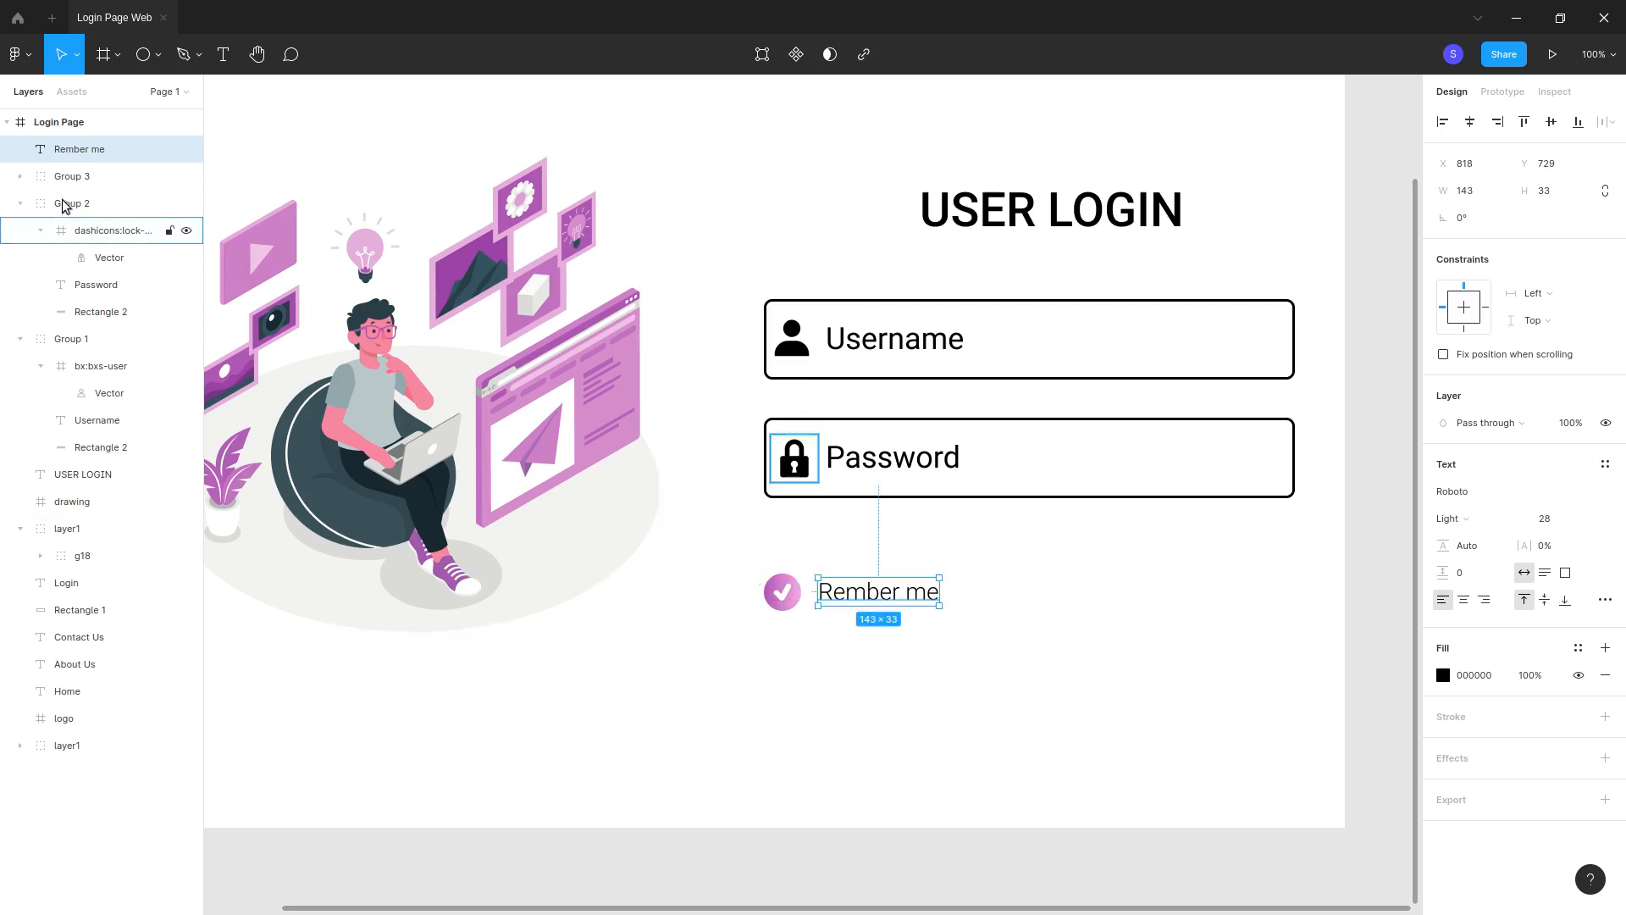
shift+click(73, 176)
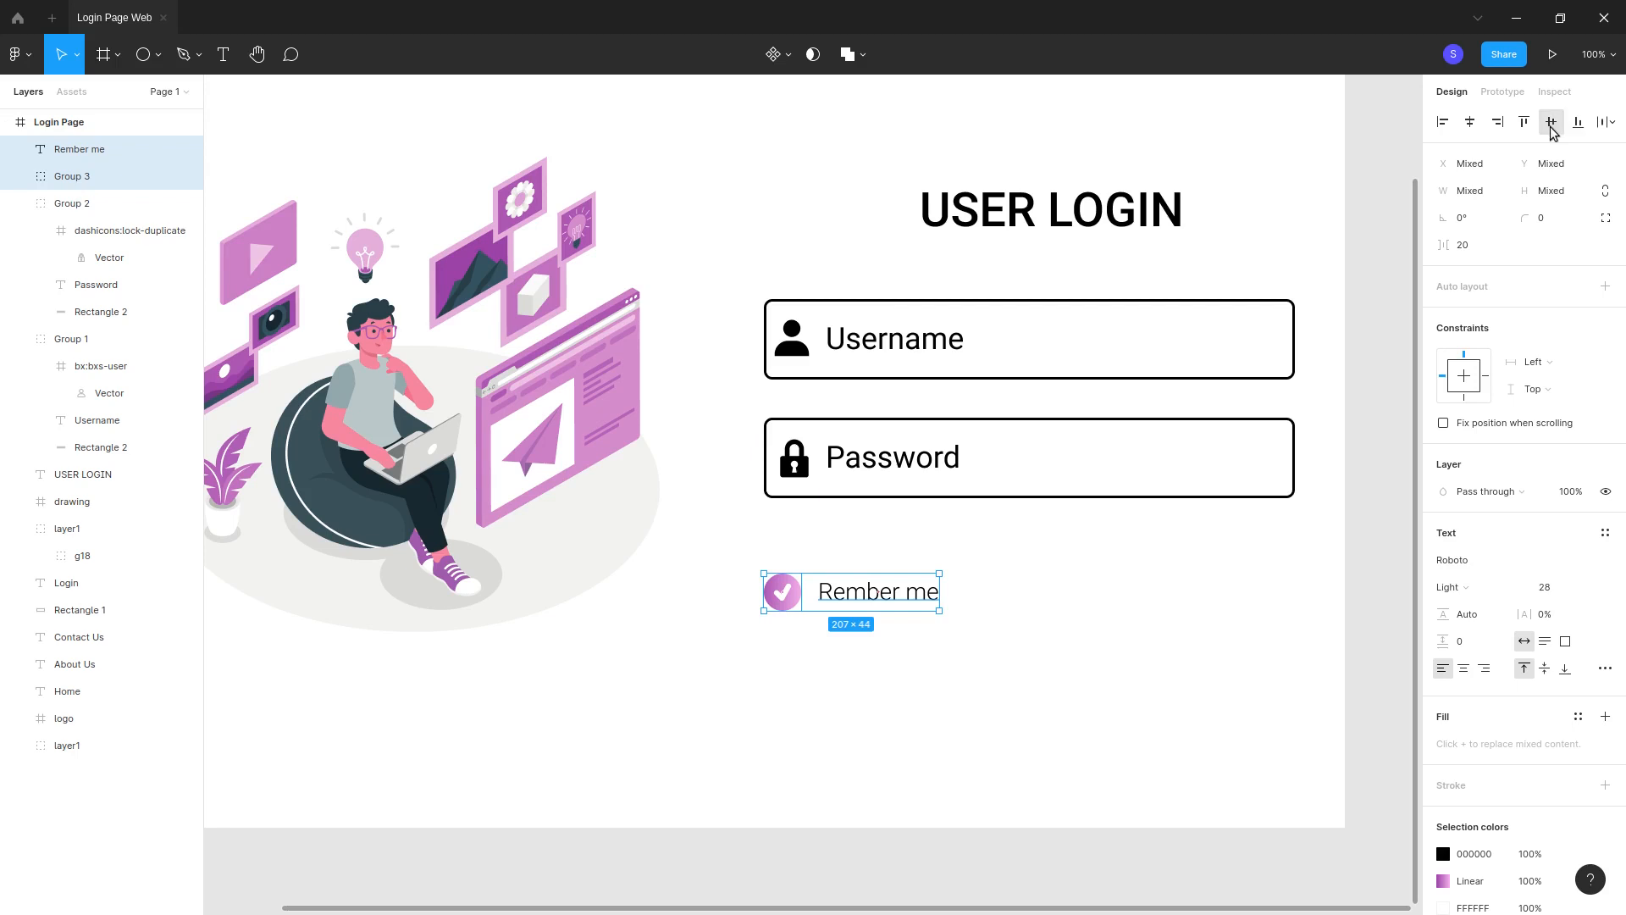
click(877, 671)
Step: Duplicate the "Rember me" text toward the far end of the same row and change the copy to "Forget Password?"
drag(878, 596, 1255, 626)
click(1051, 643)
click(900, 601)
double_click(1228, 597)
text(Fo)
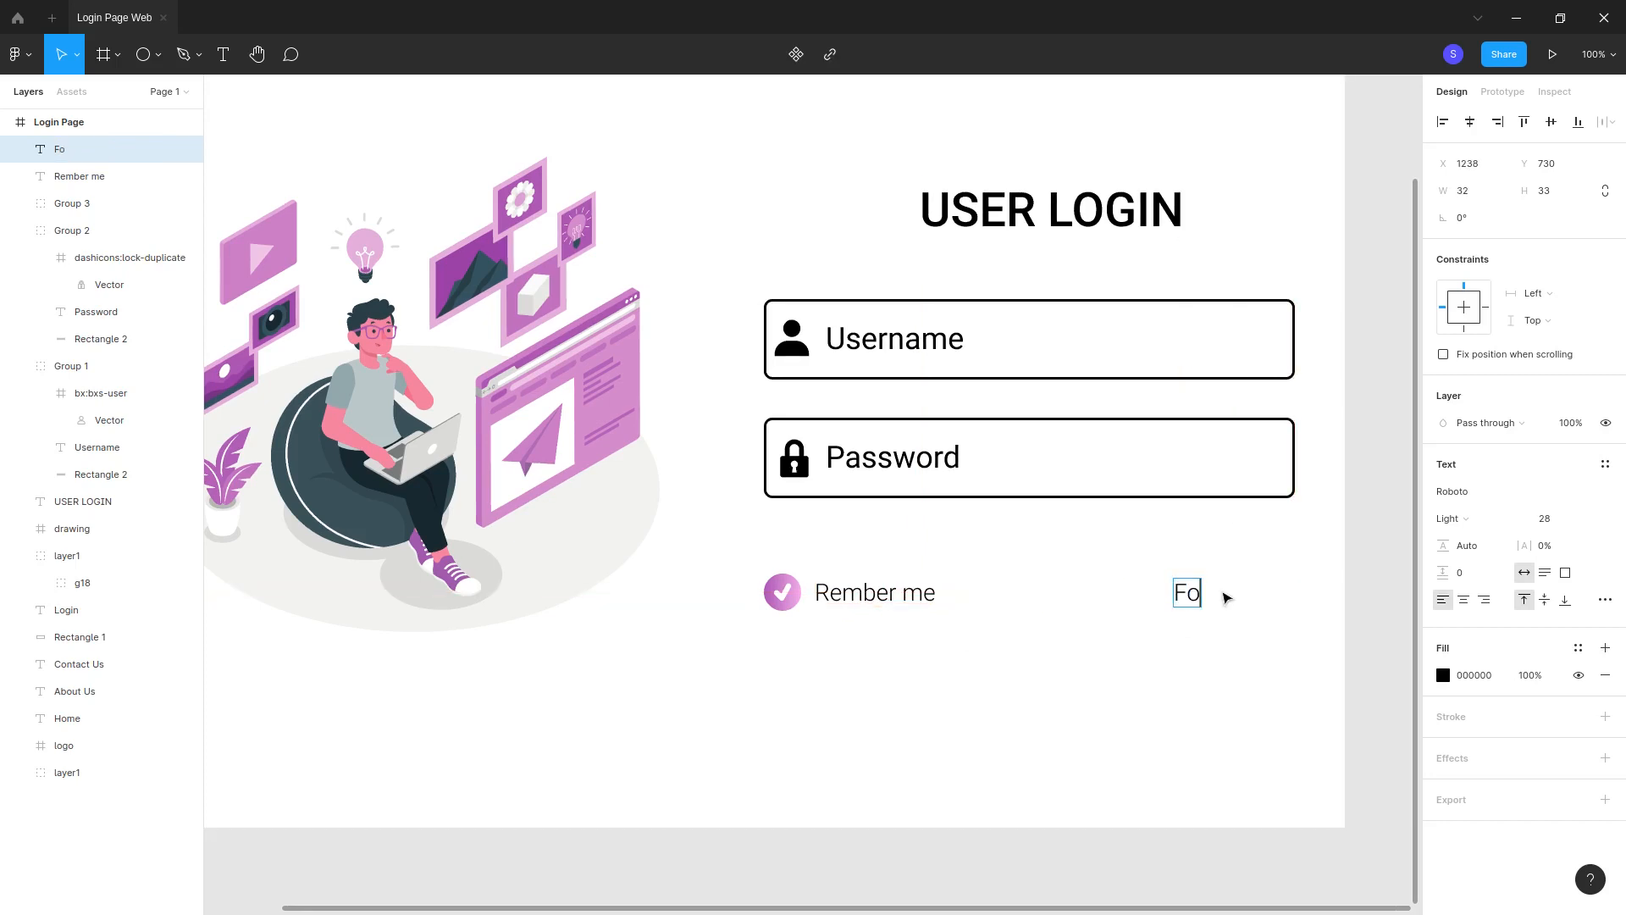
text(rget Password?)
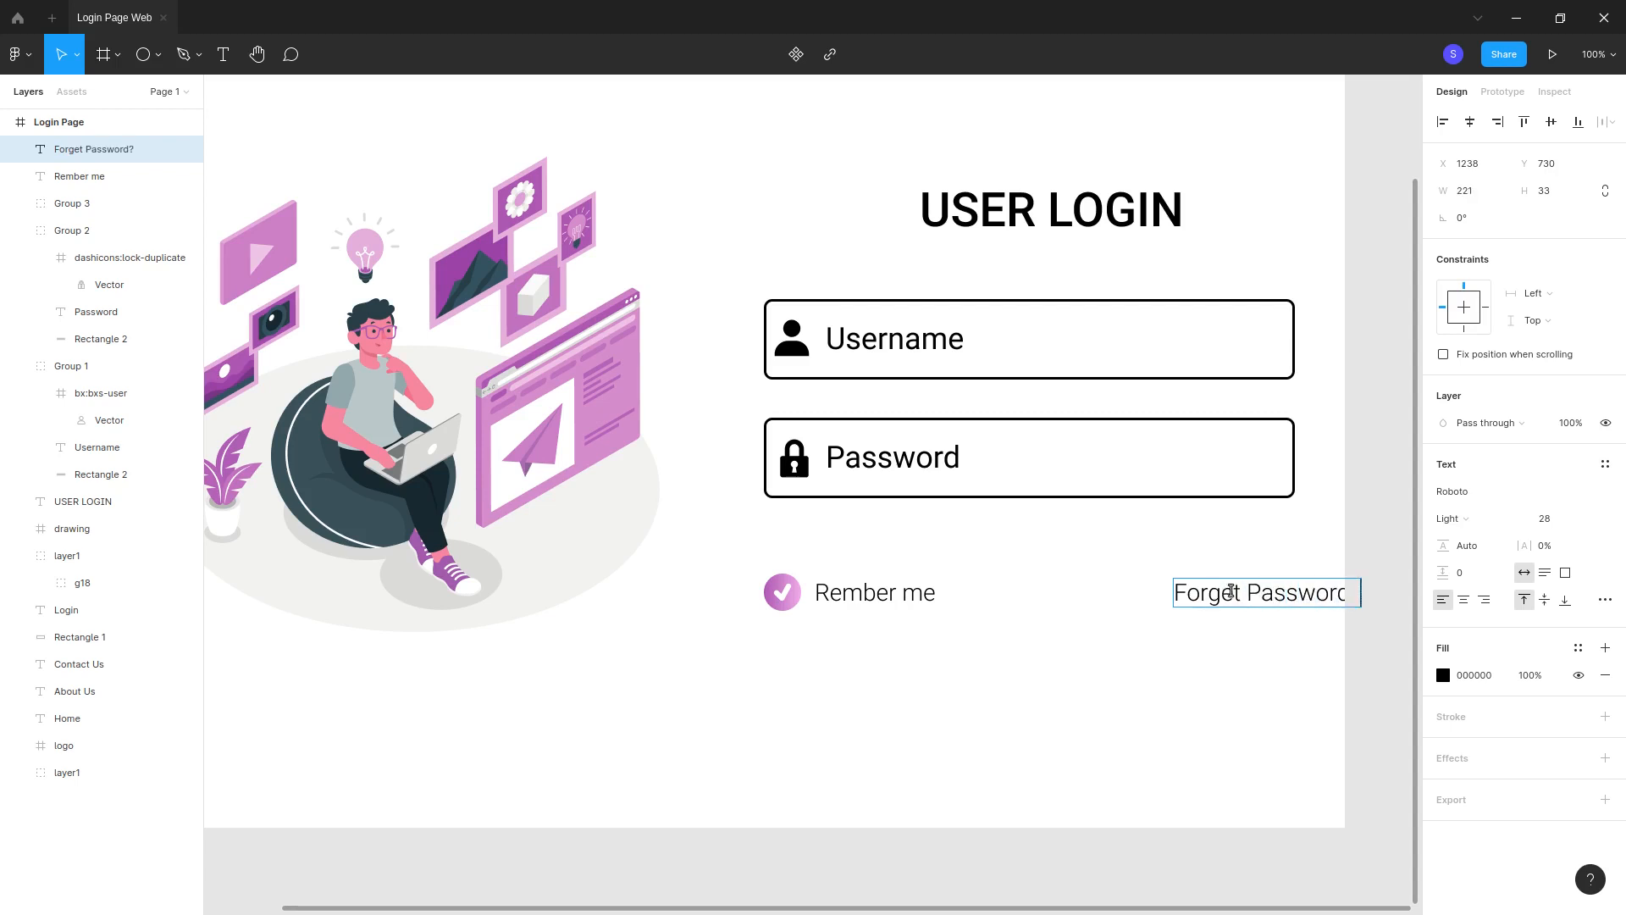
Step: Move the "Forget Password?" text so its right edge lines up with the right edge of the login fields
click(68, 174)
click(70, 154)
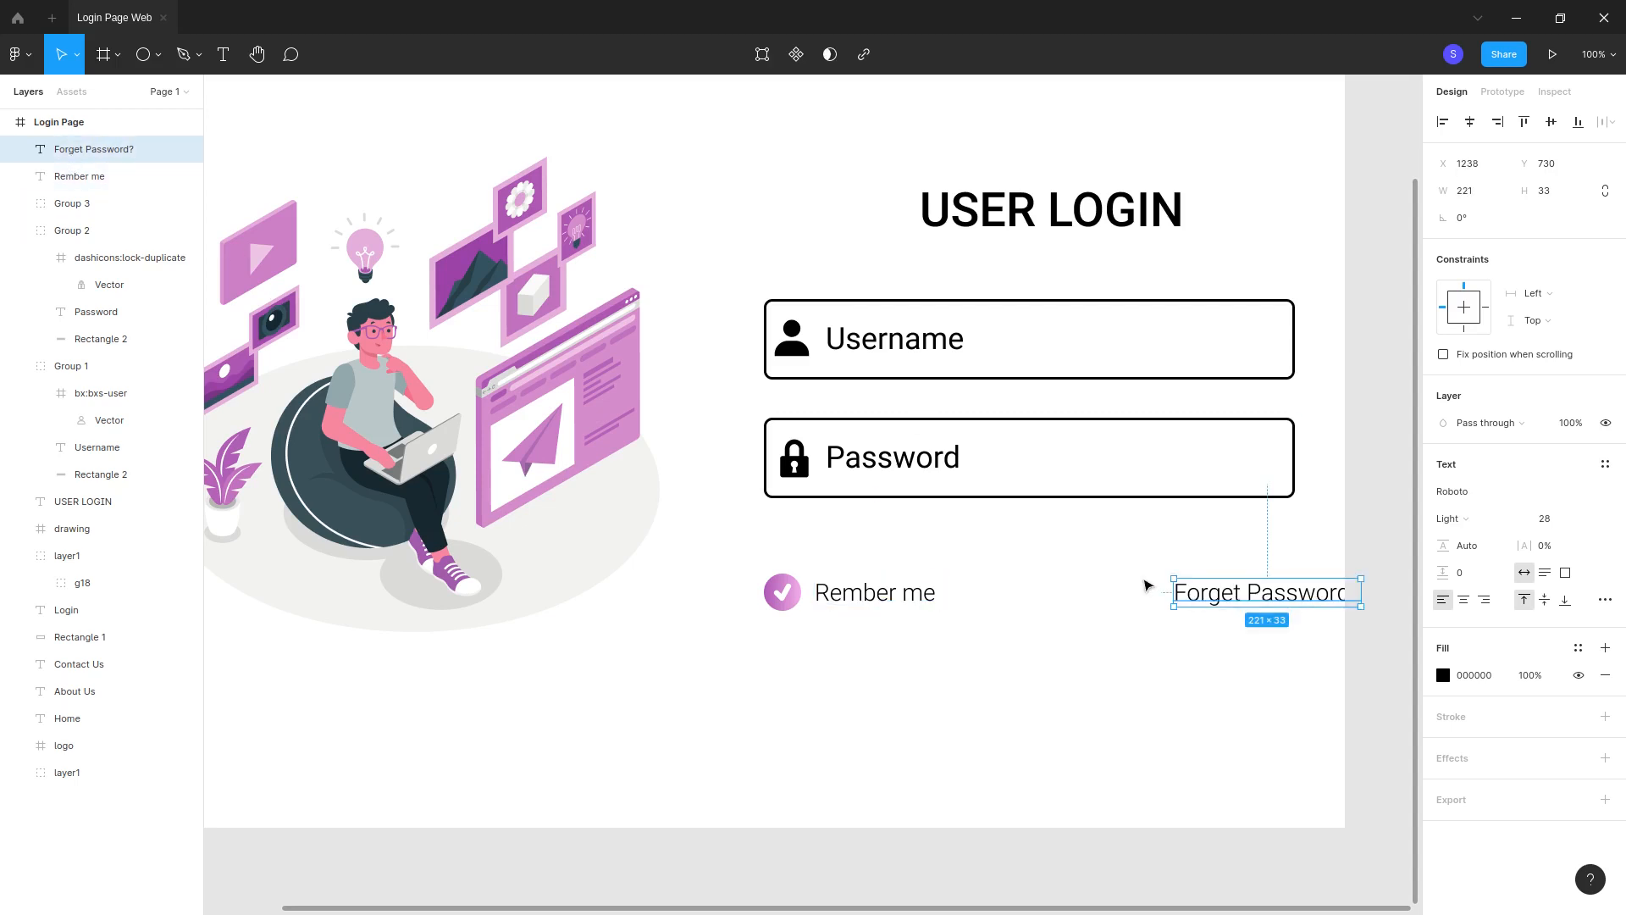
drag(1216, 597, 1155, 596)
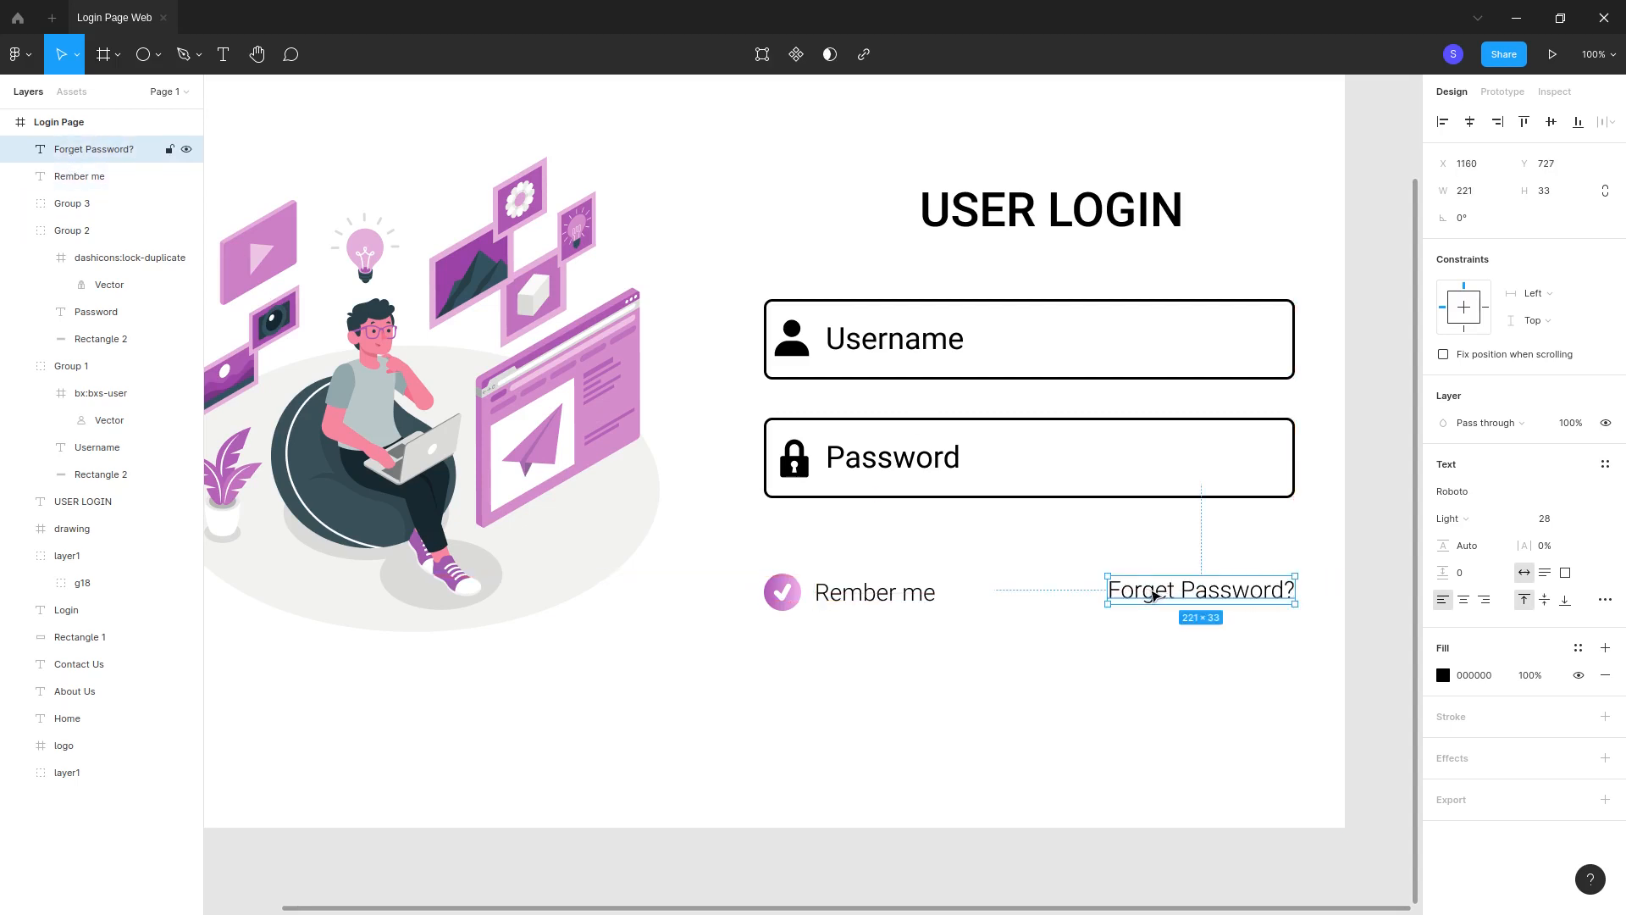
double_click(1183, 595)
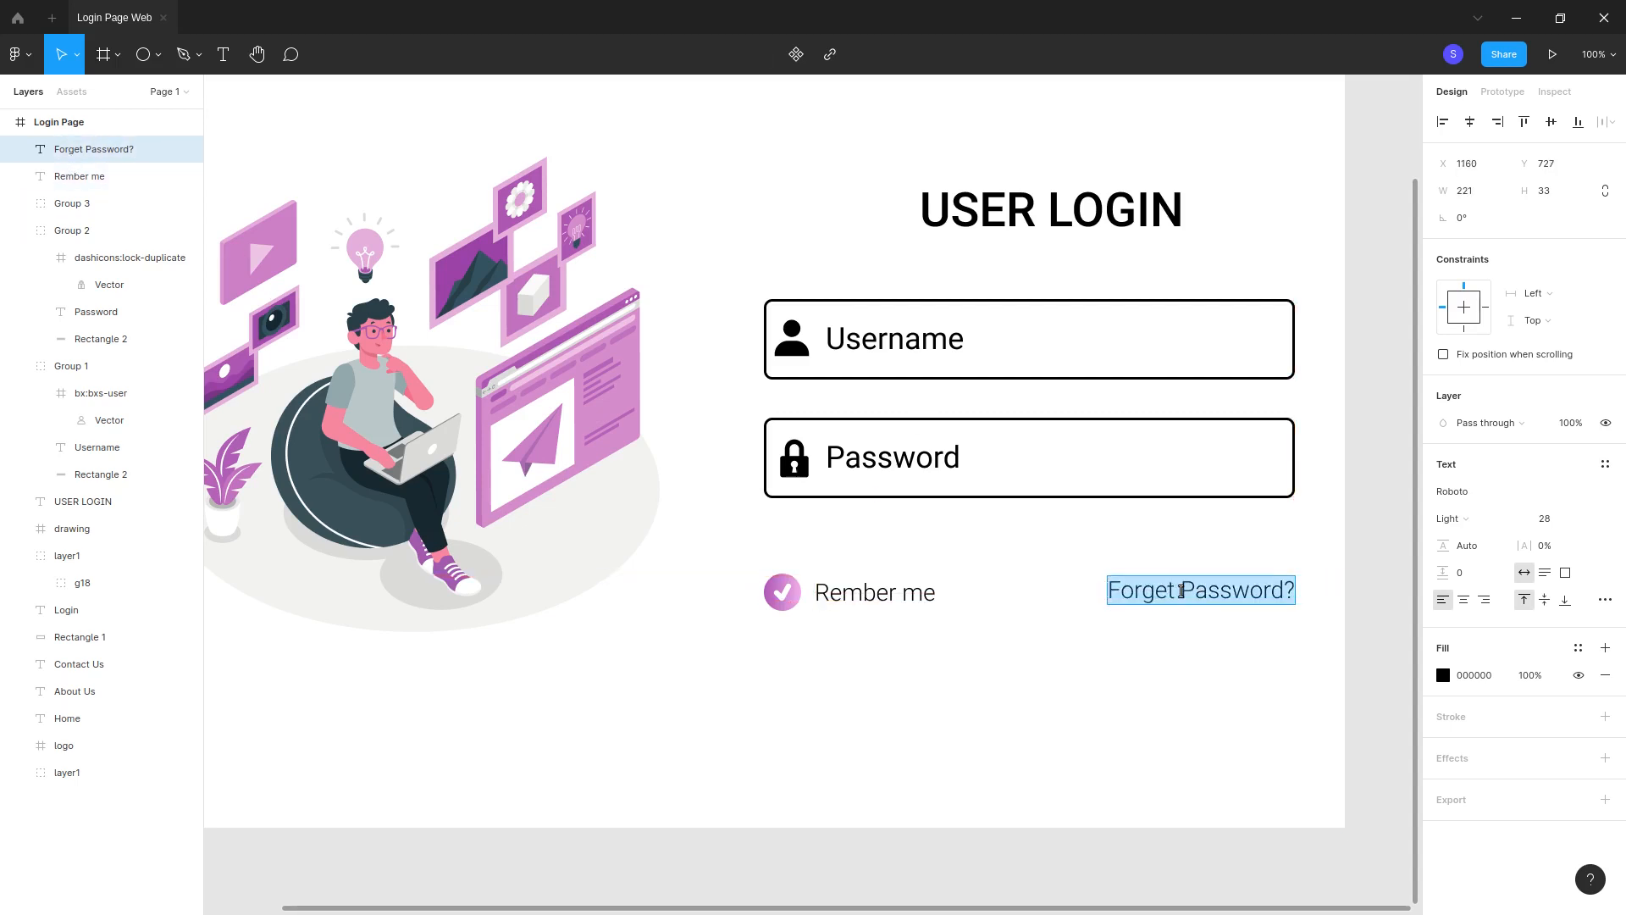
click(1183, 597)
Step: Move the tick group, "Rember me" and "Forget Password?" together closer to the Password field
shift+click(78, 176)
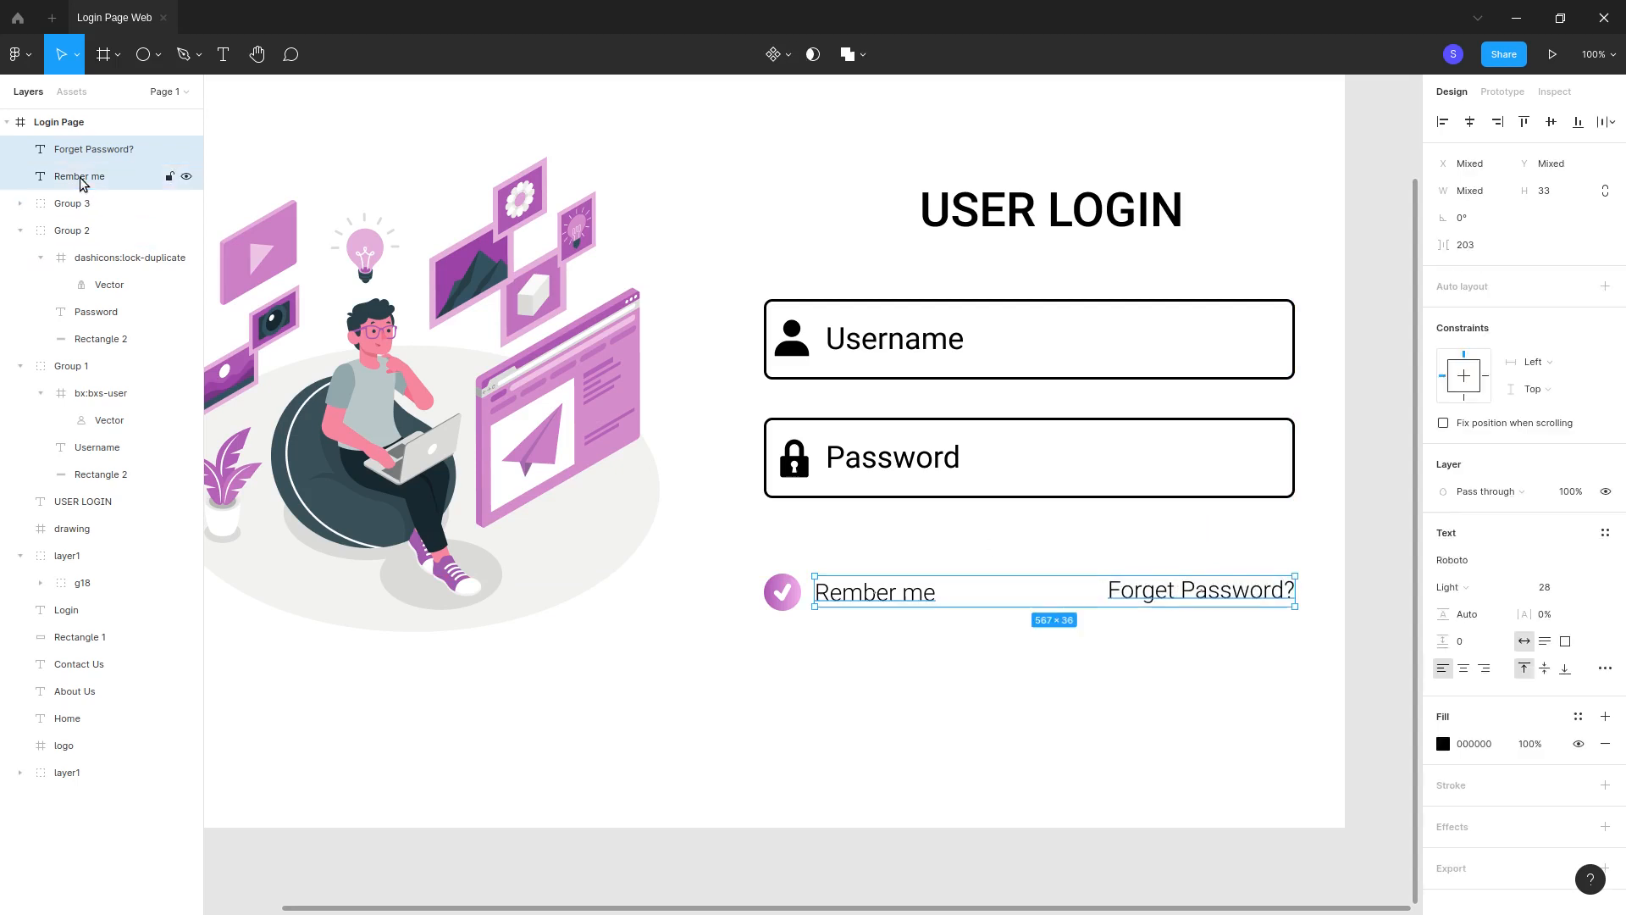
shift+click(72, 203)
drag(877, 587, 876, 568)
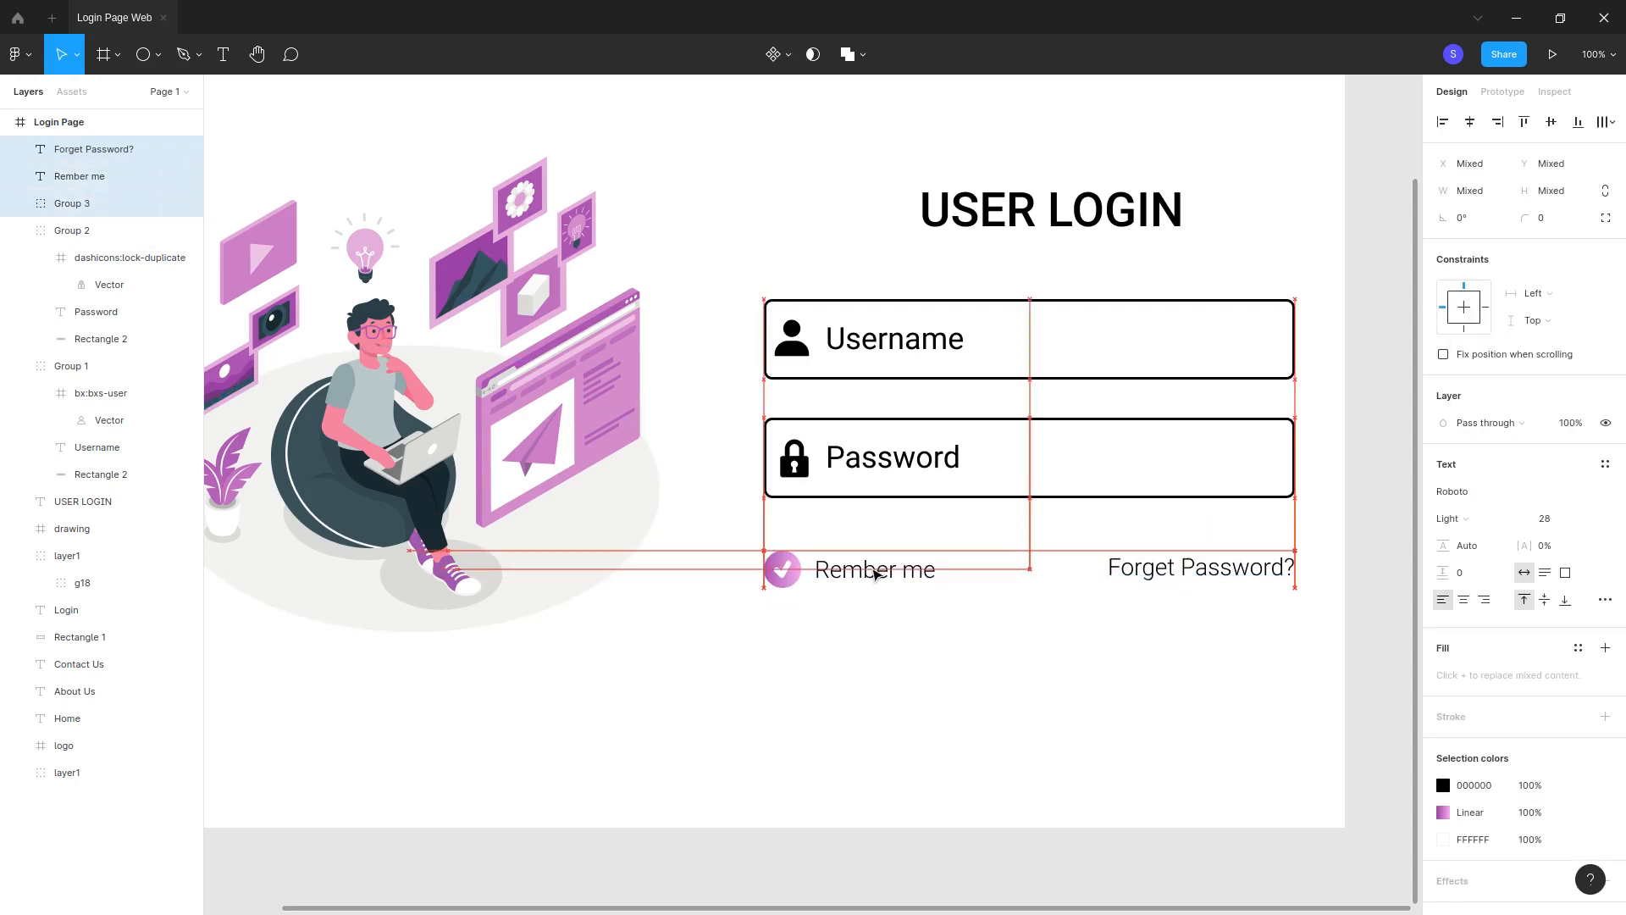
click(1031, 670)
click(1141, 579)
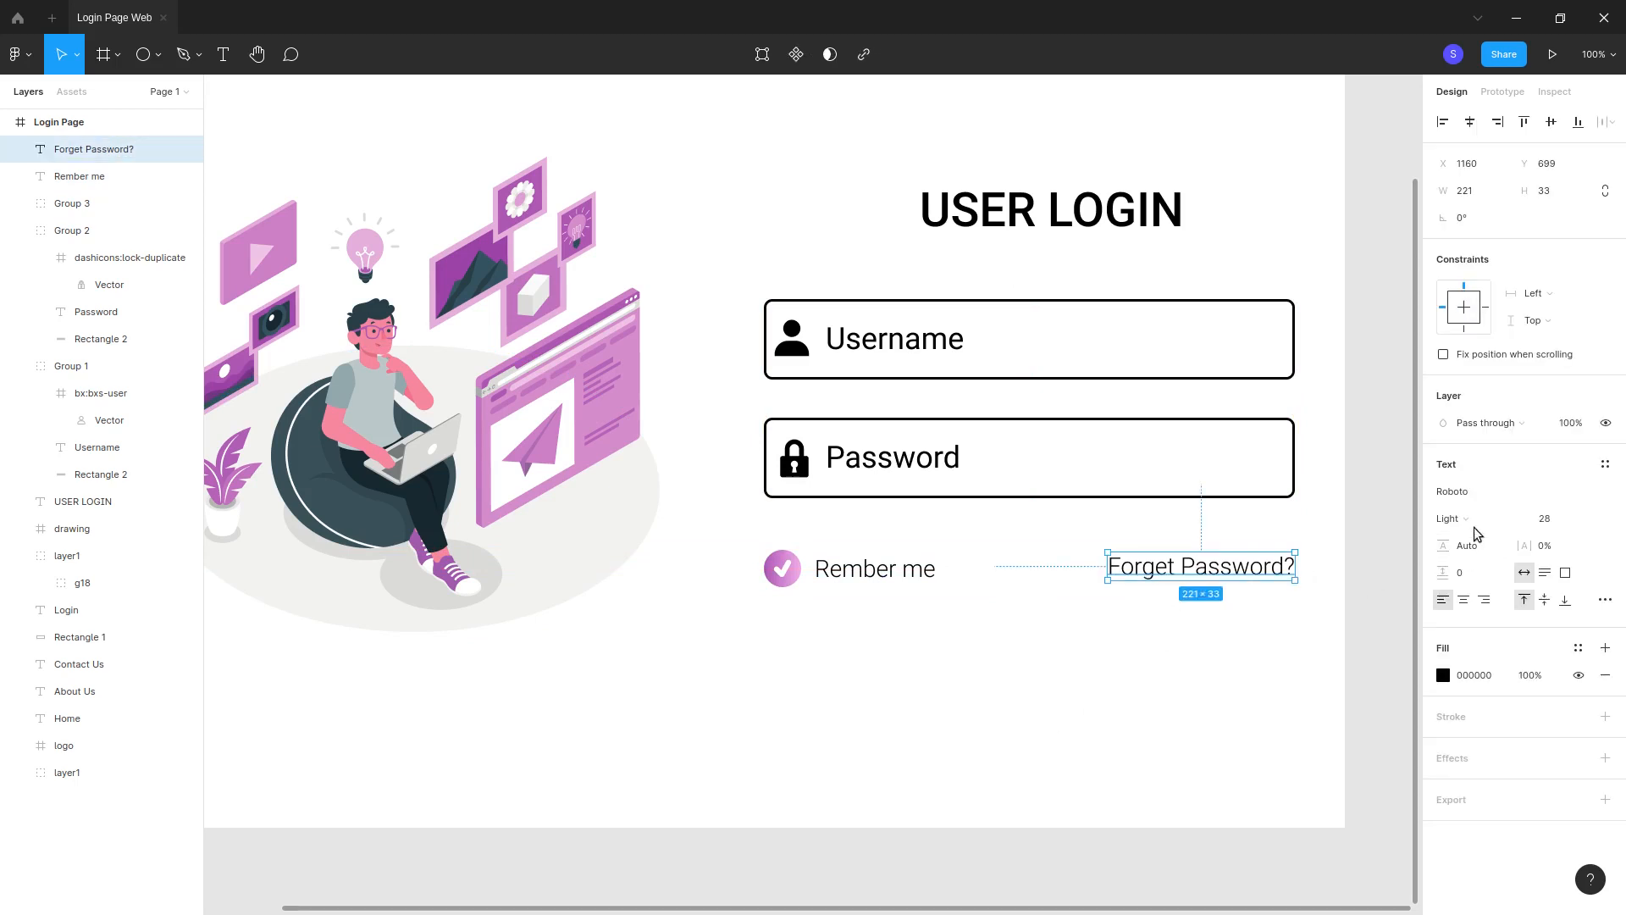
click(1502, 520)
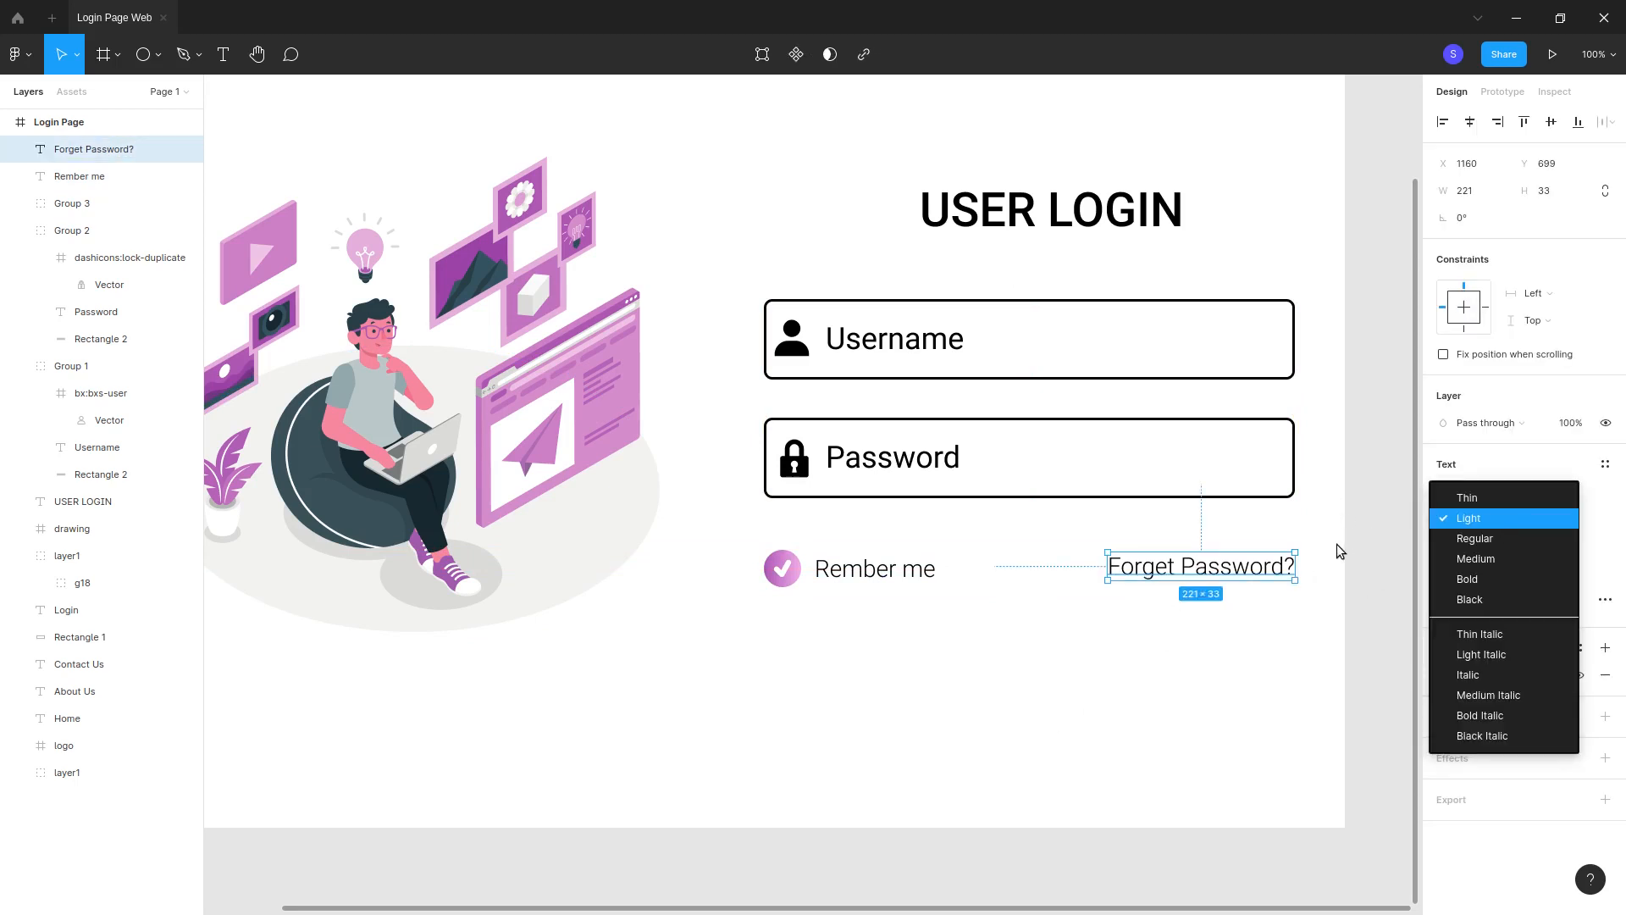
key(Escape)
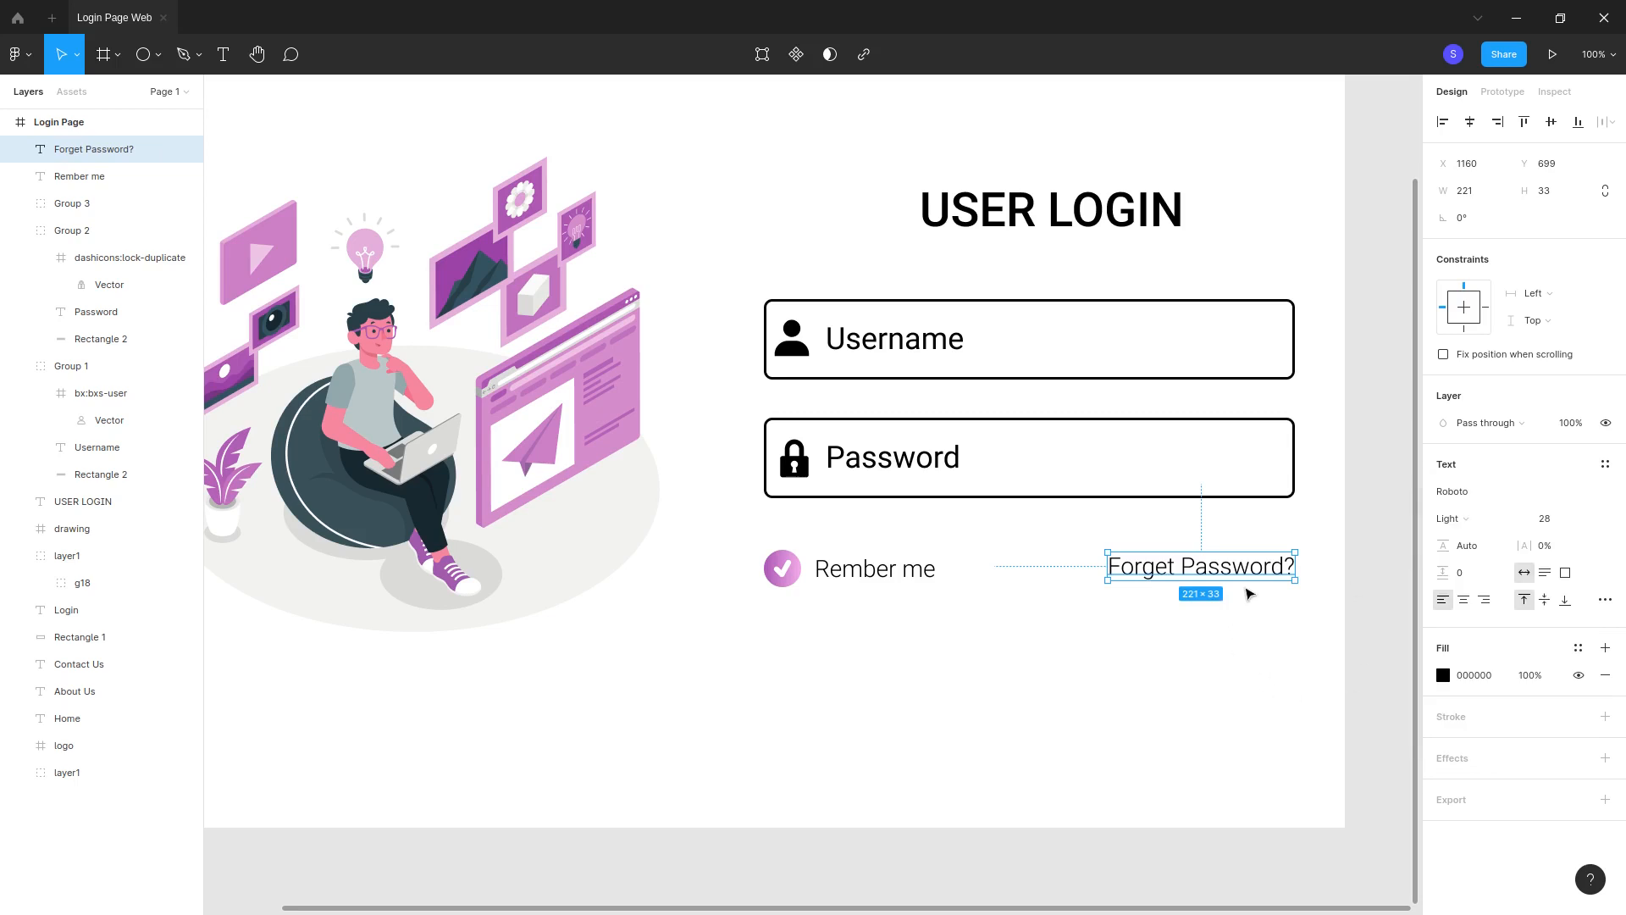
click(1337, 559)
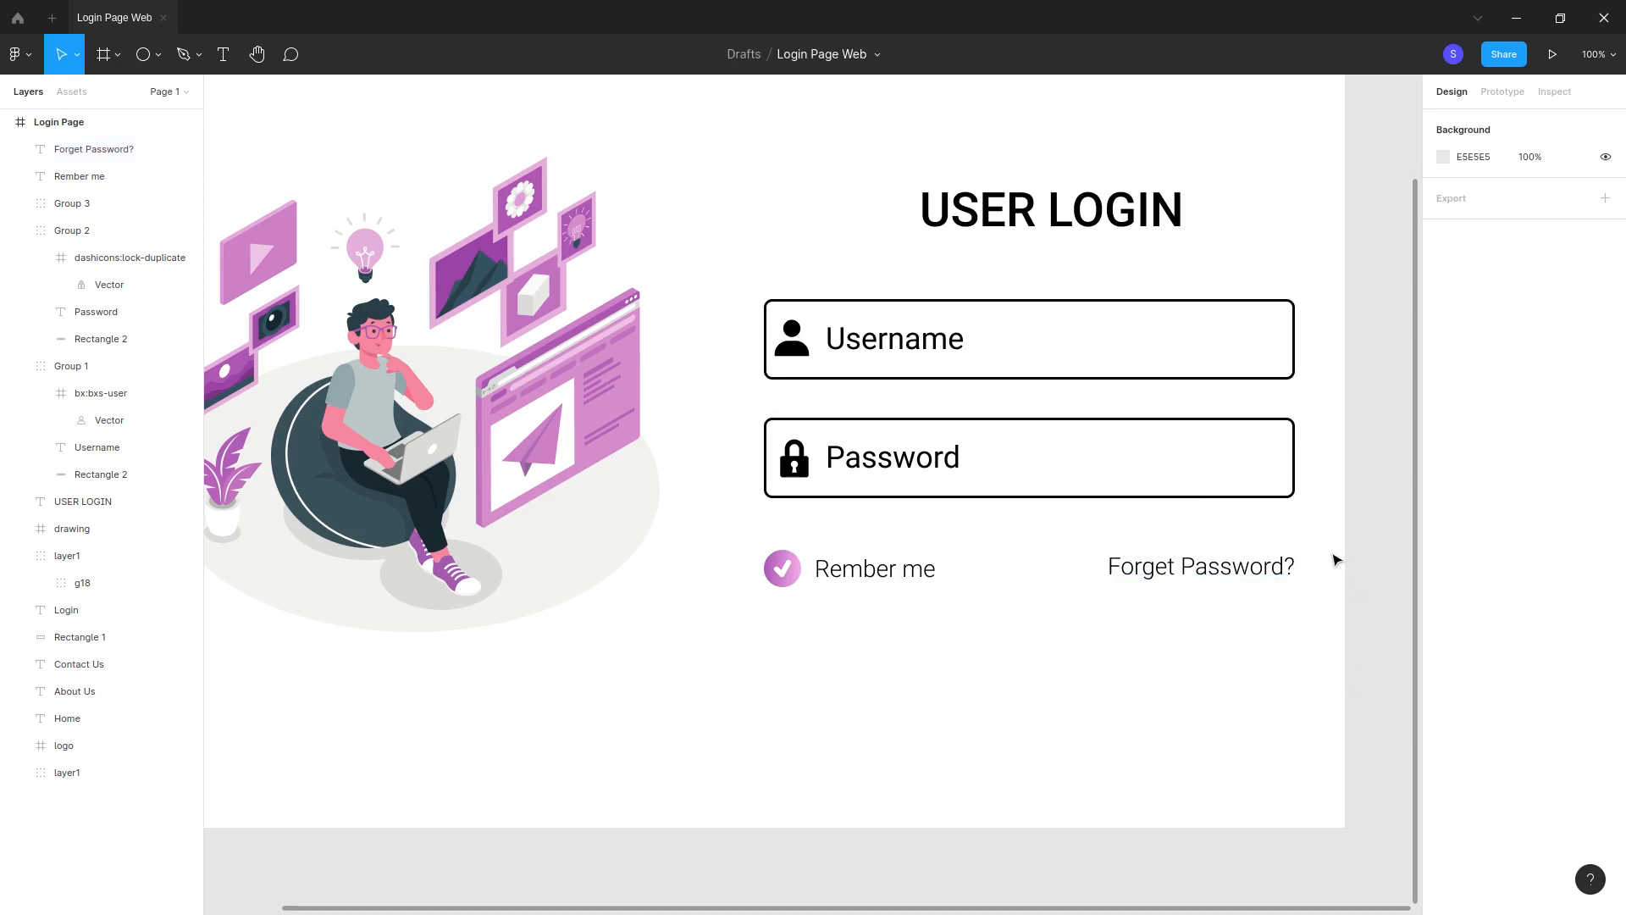
Step: Underline the "Forget Password?" text through its type details
click(1235, 562)
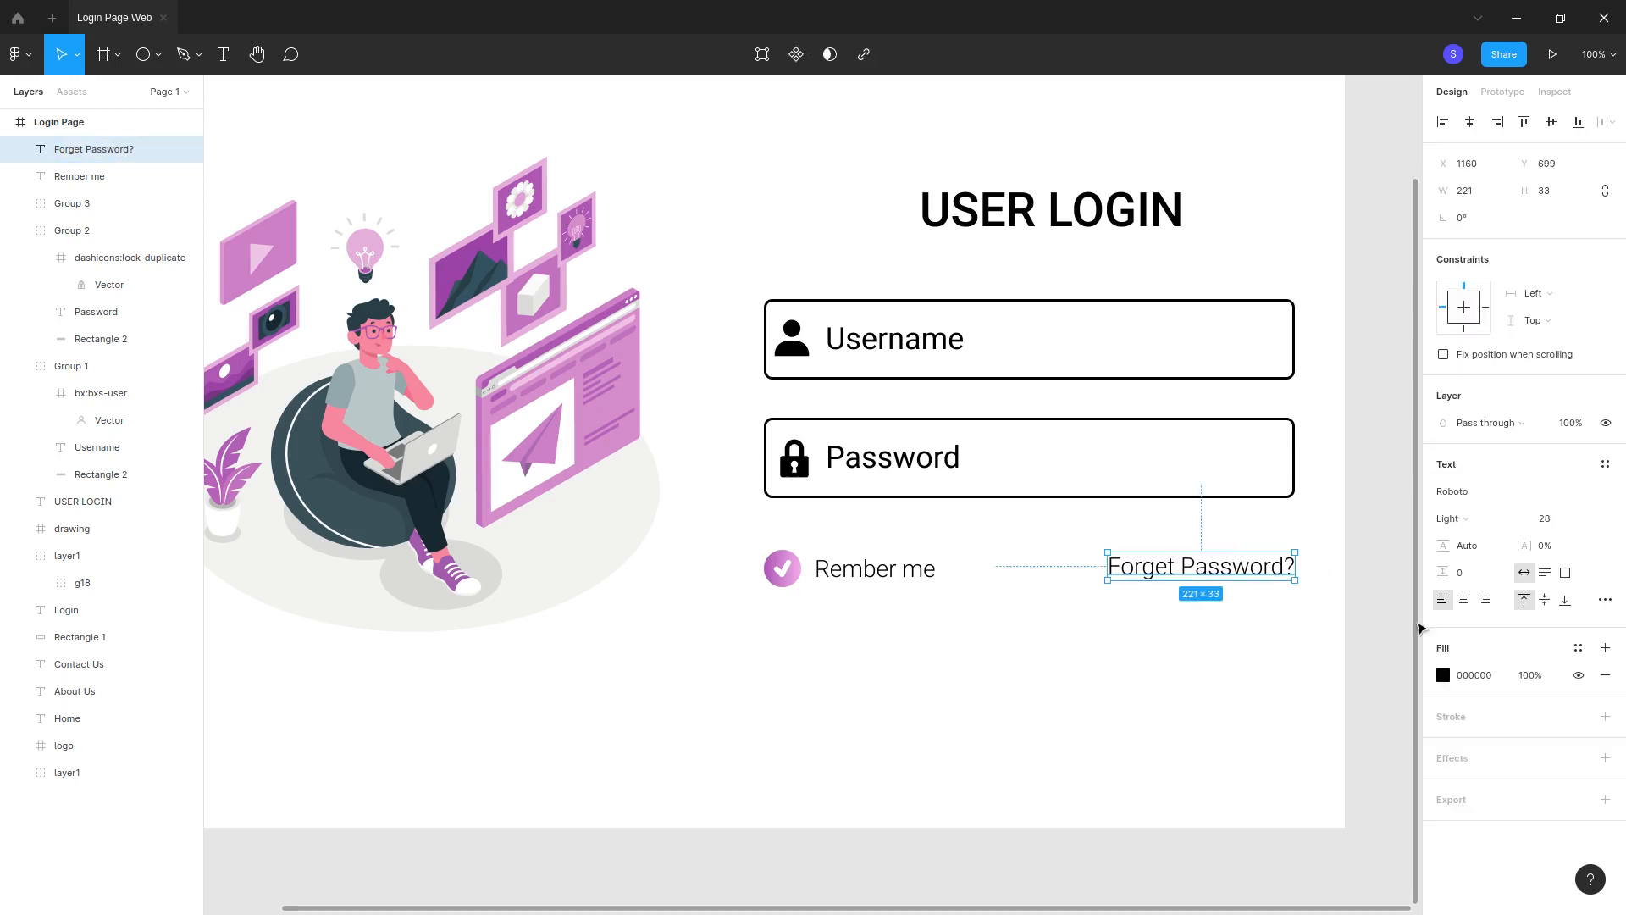
click(1605, 601)
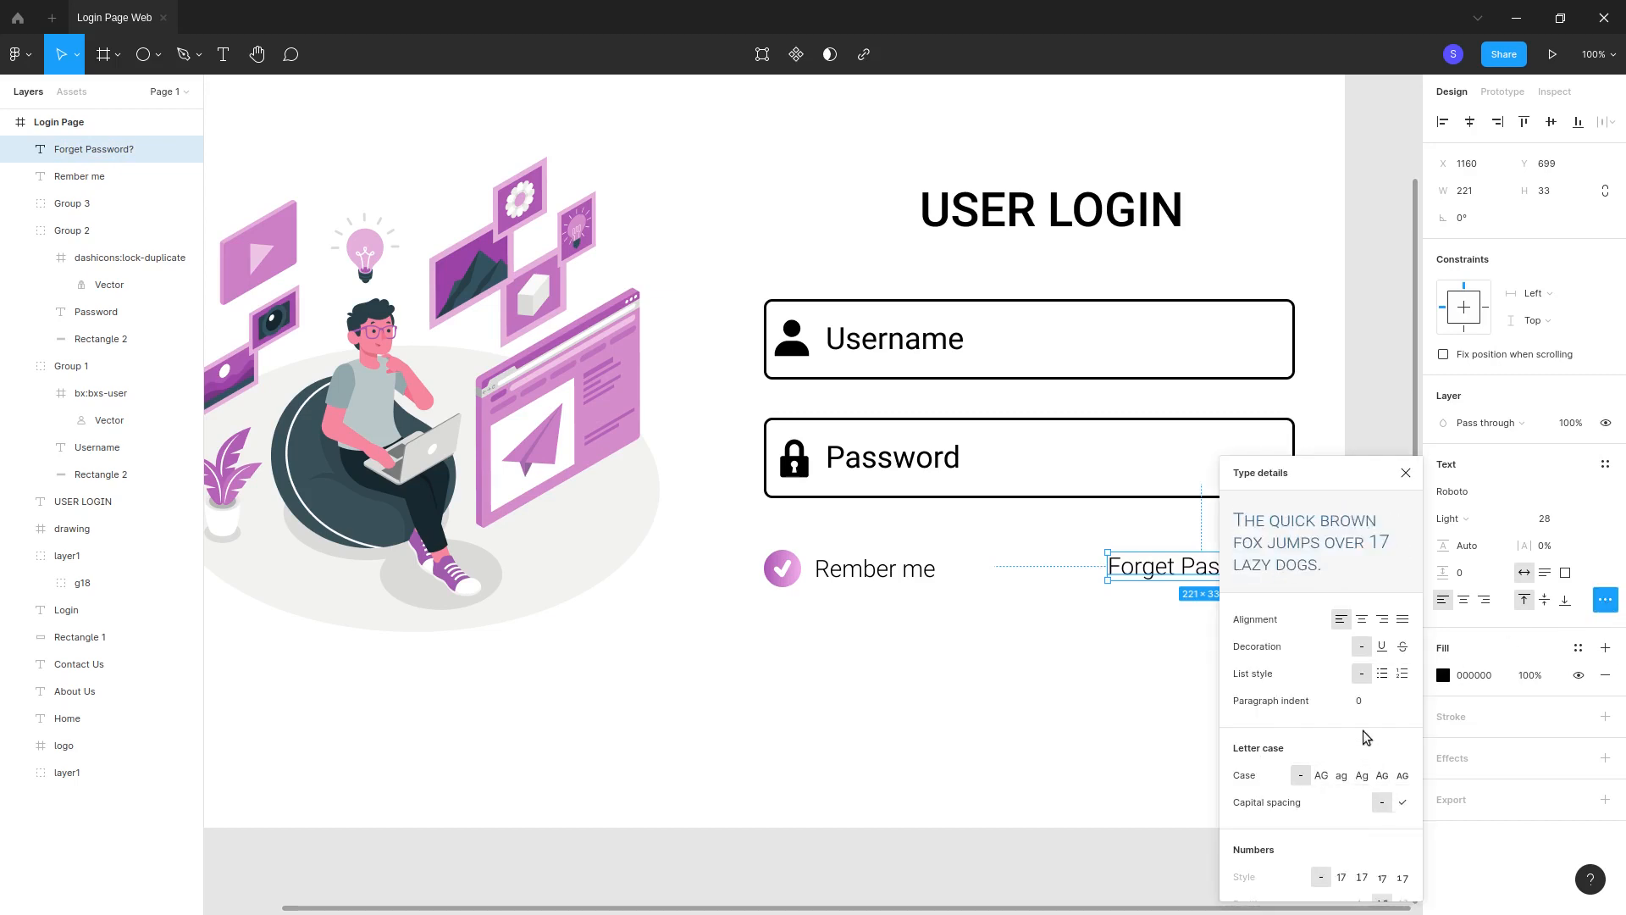
click(1381, 646)
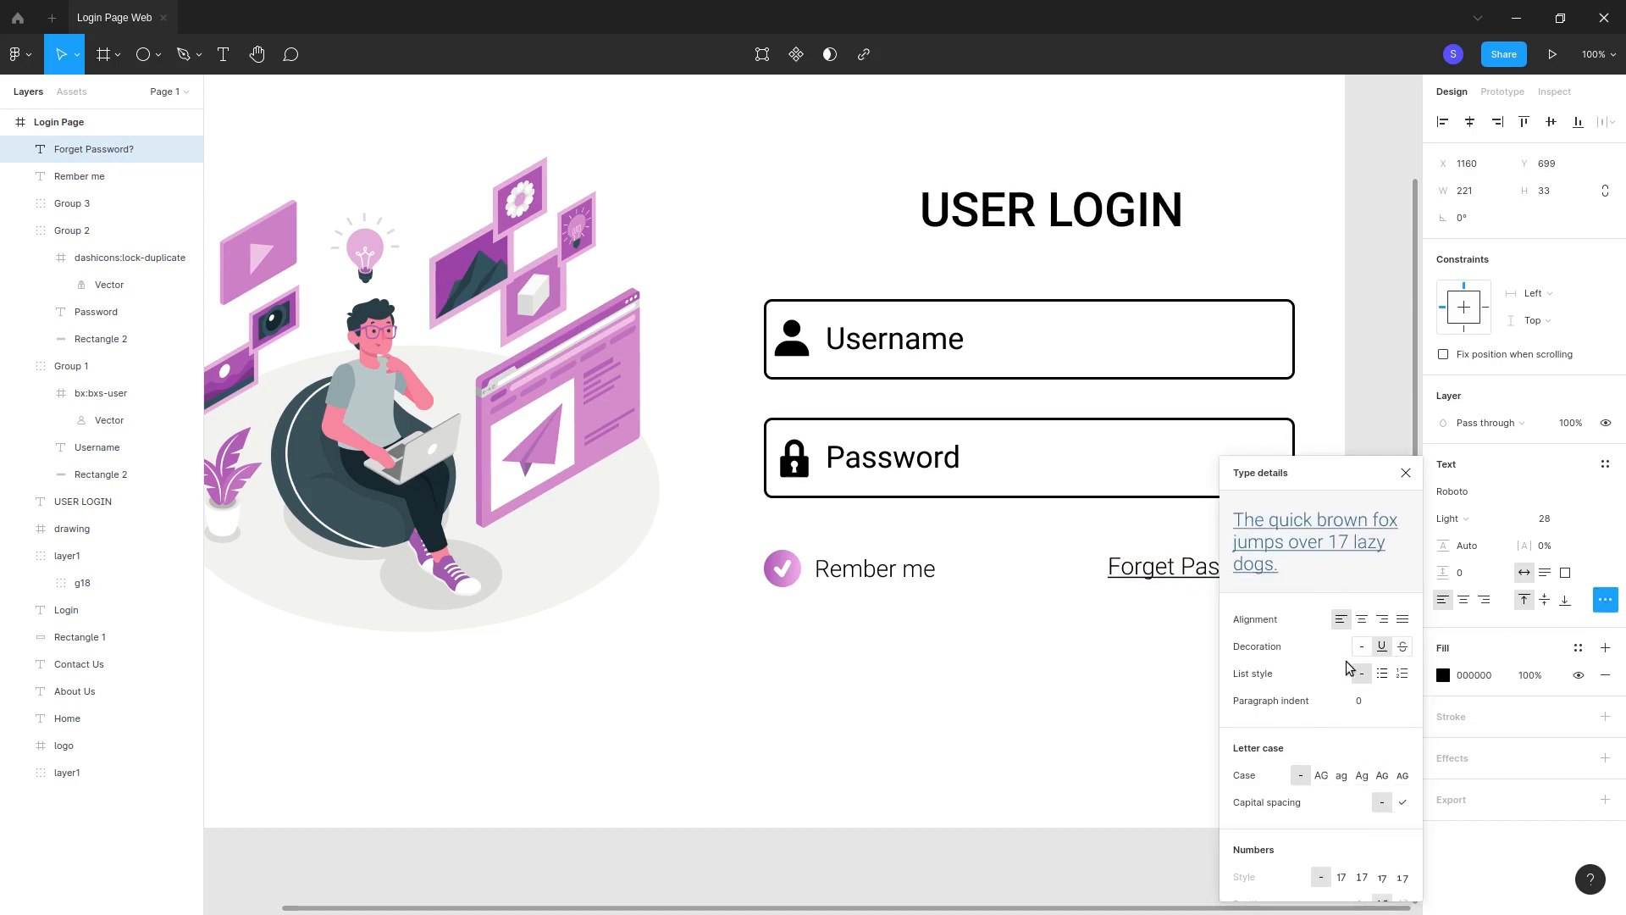
click(1067, 682)
Step: Remove the underline decoration from the "Forget Password?" text
click(1177, 576)
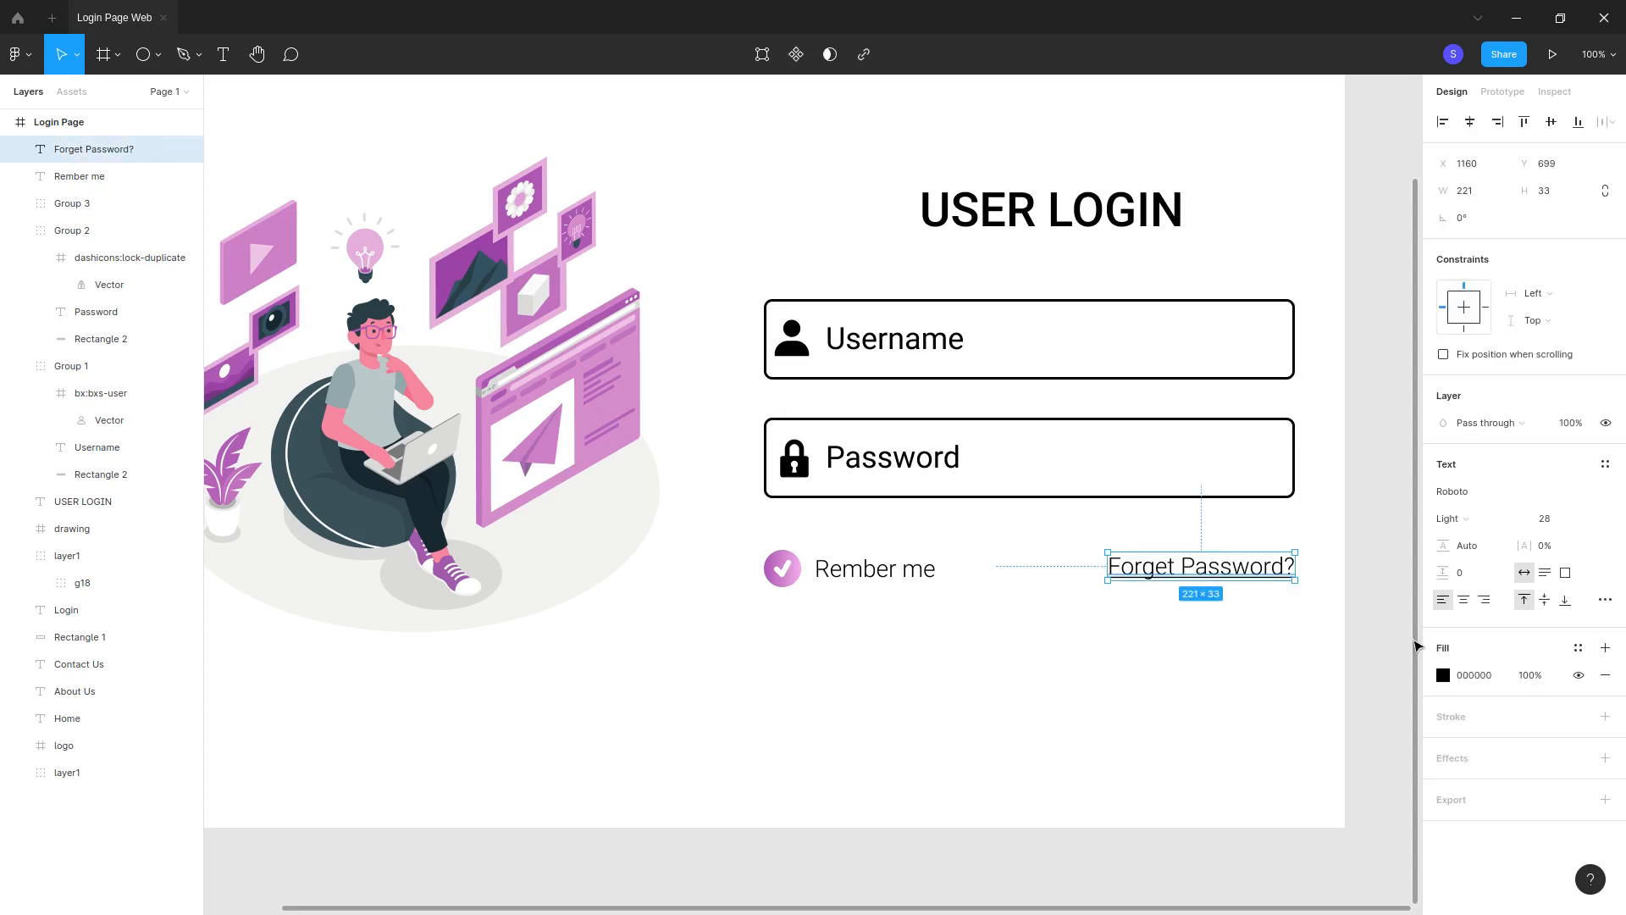
click(1605, 600)
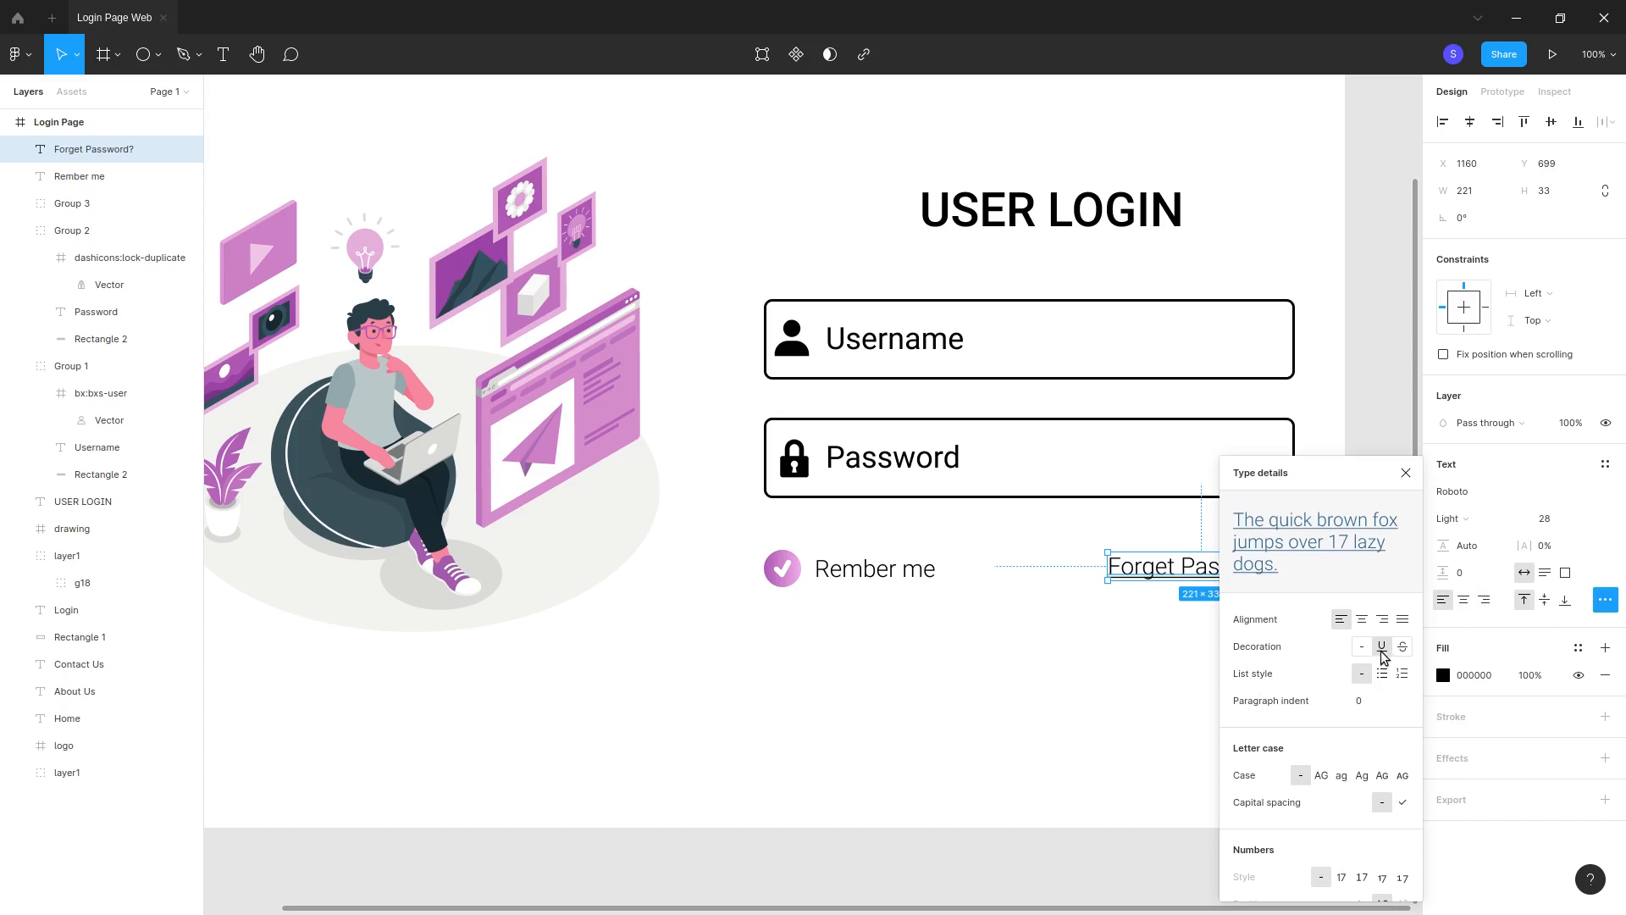
click(1100, 699)
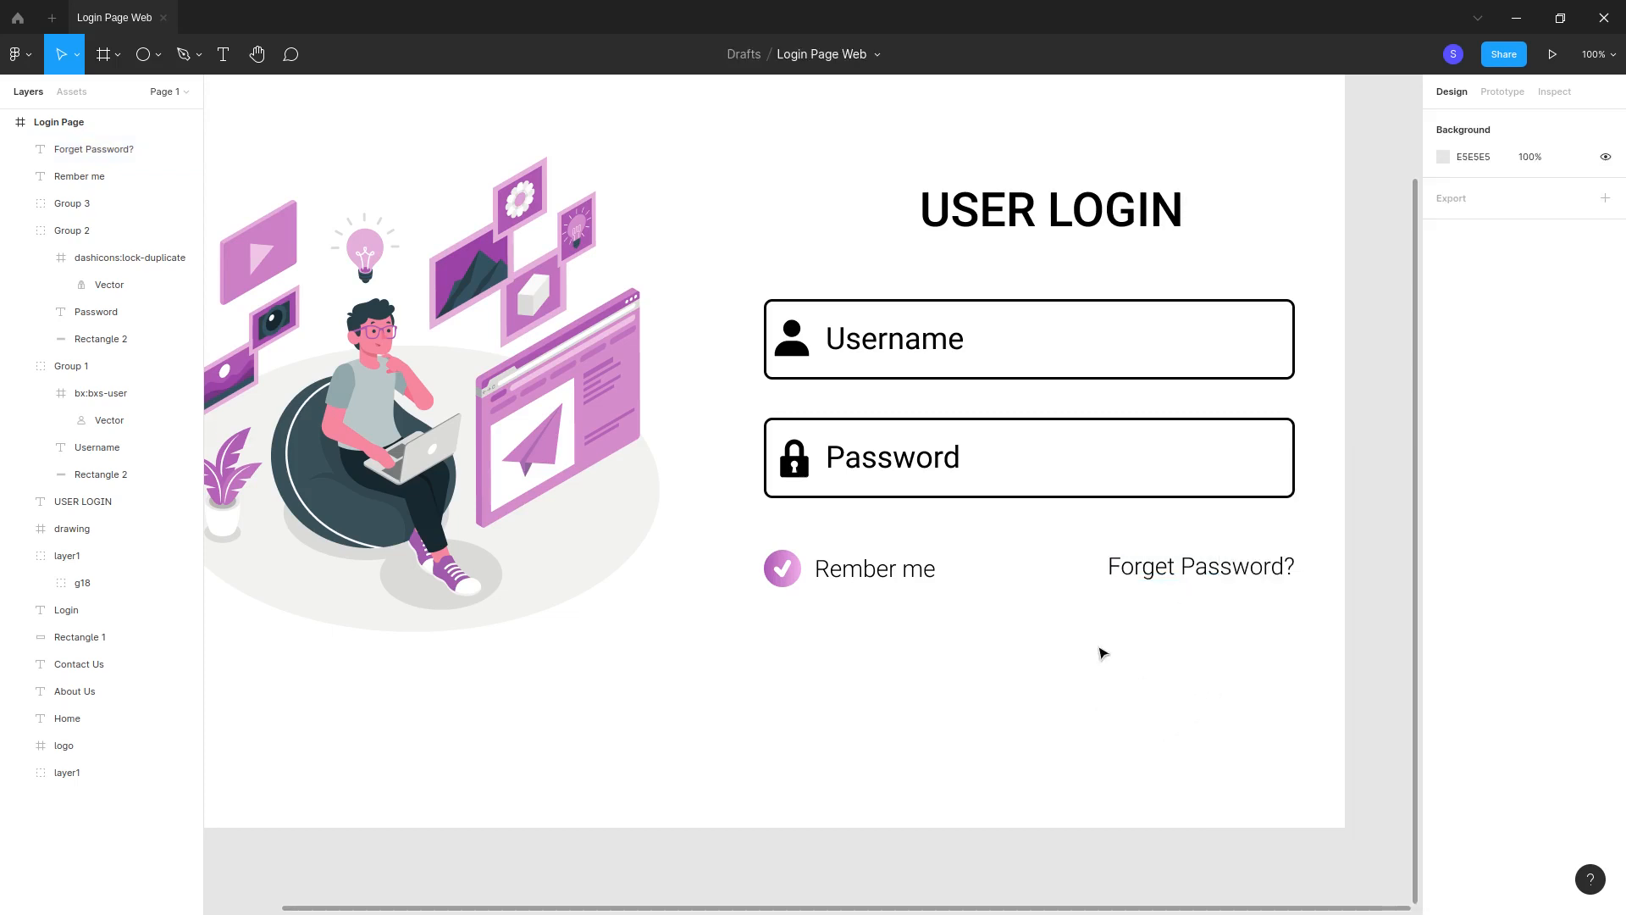
Step: Align the bottom edges of the tick group, "Rember me" and "Forget Password?", and check how the row sits in the page
key(ctrl+minus)
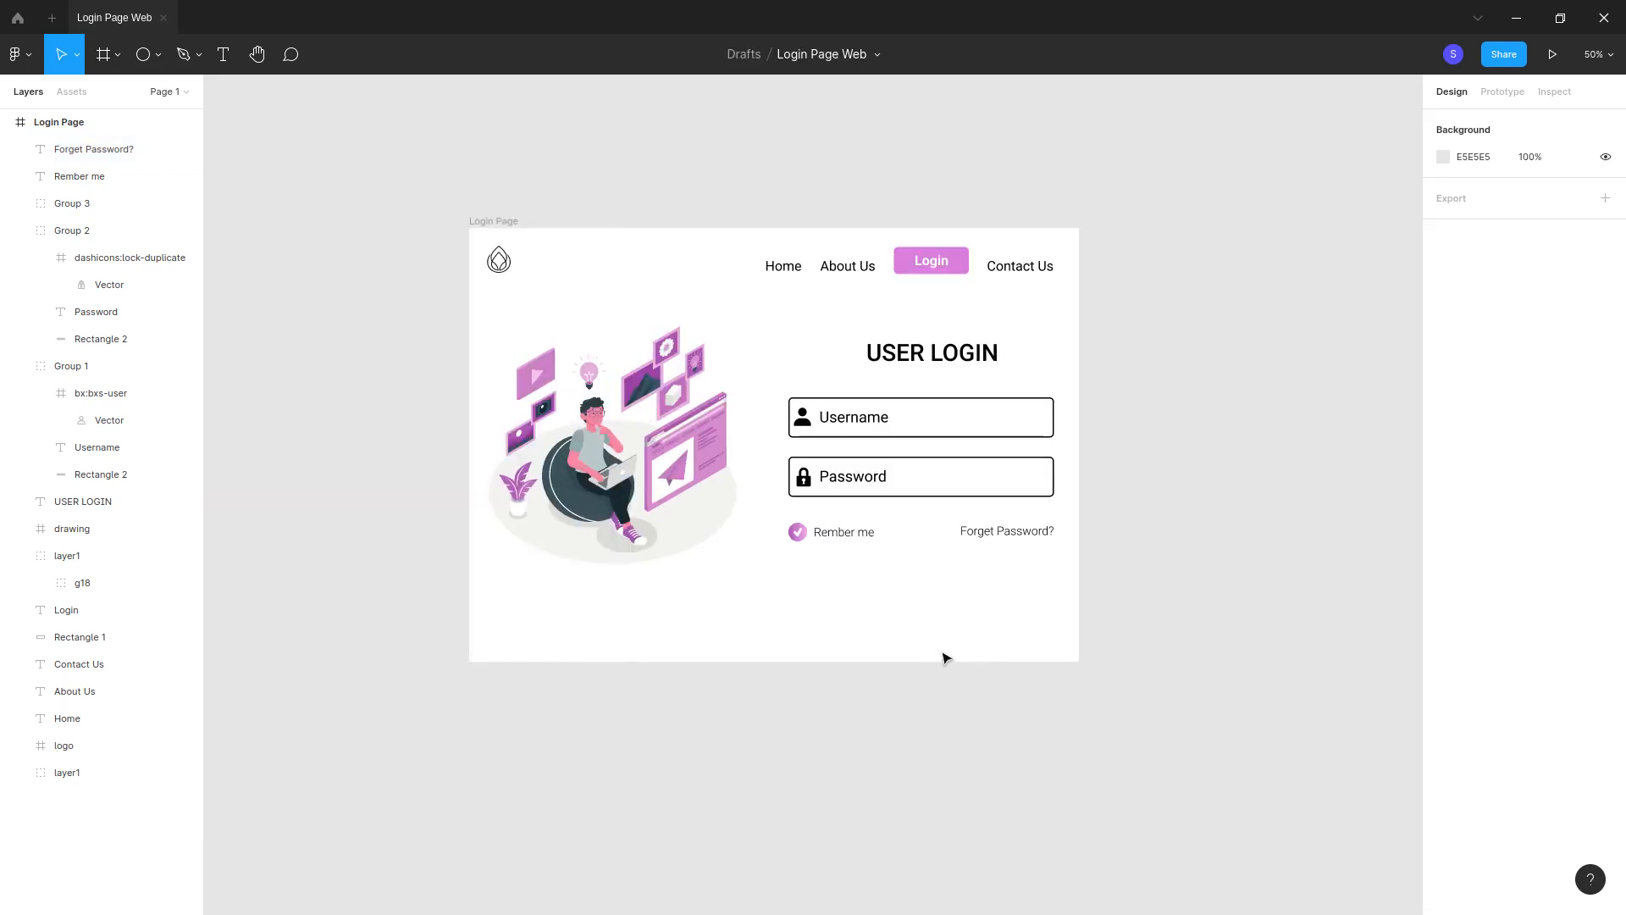
click(989, 534)
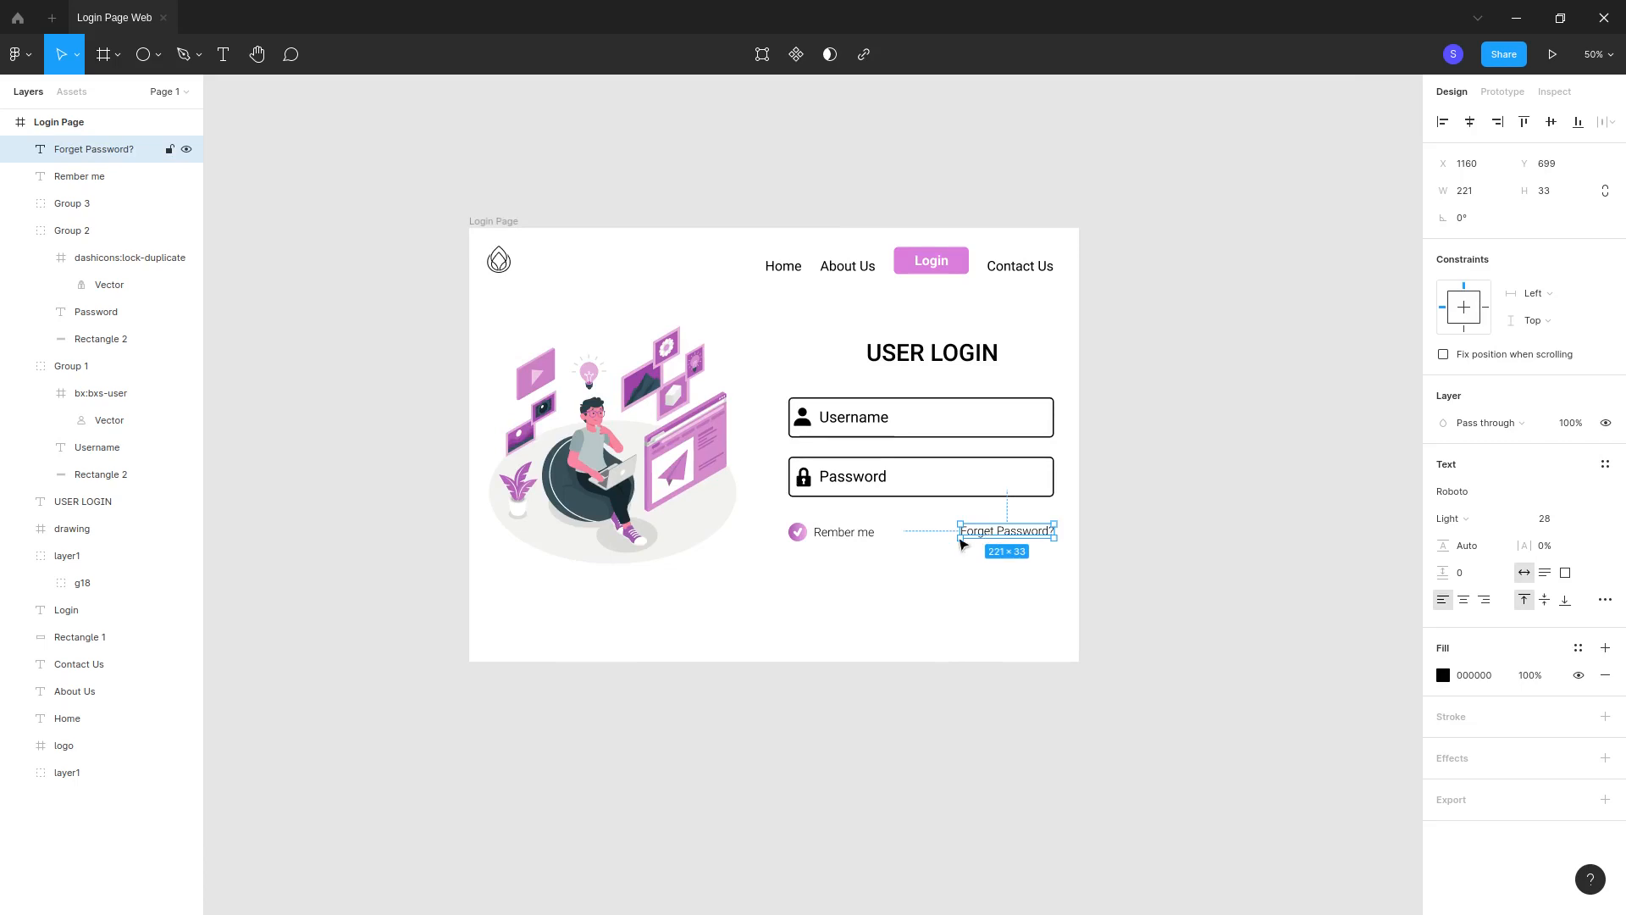
click(849, 543)
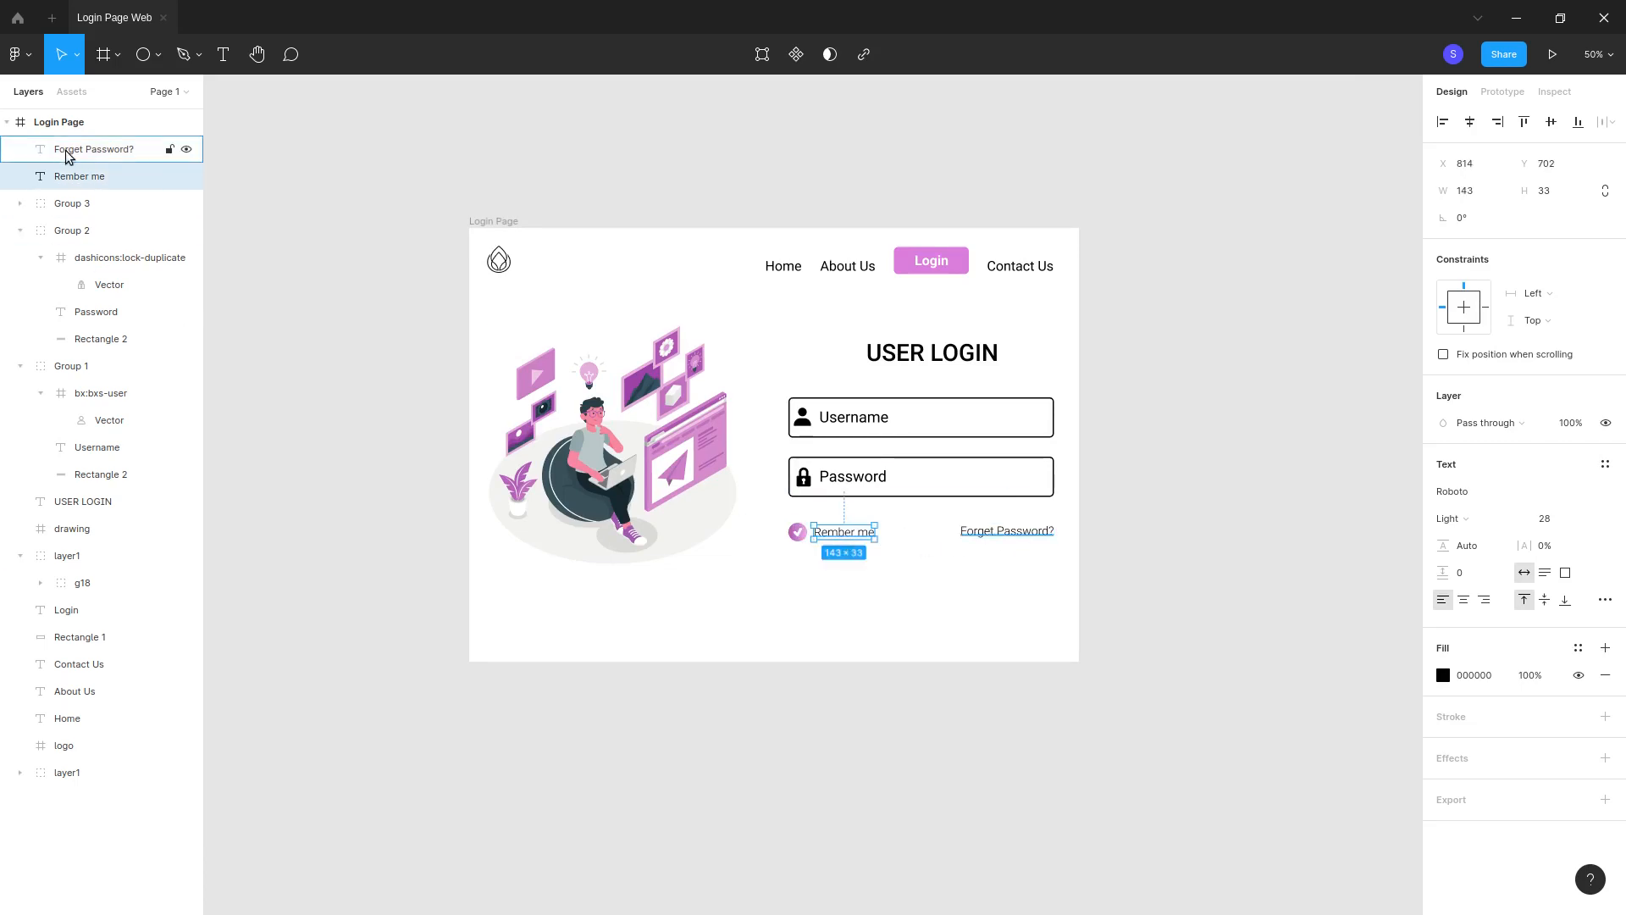
shift+click(67, 150)
shift+click(80, 203)
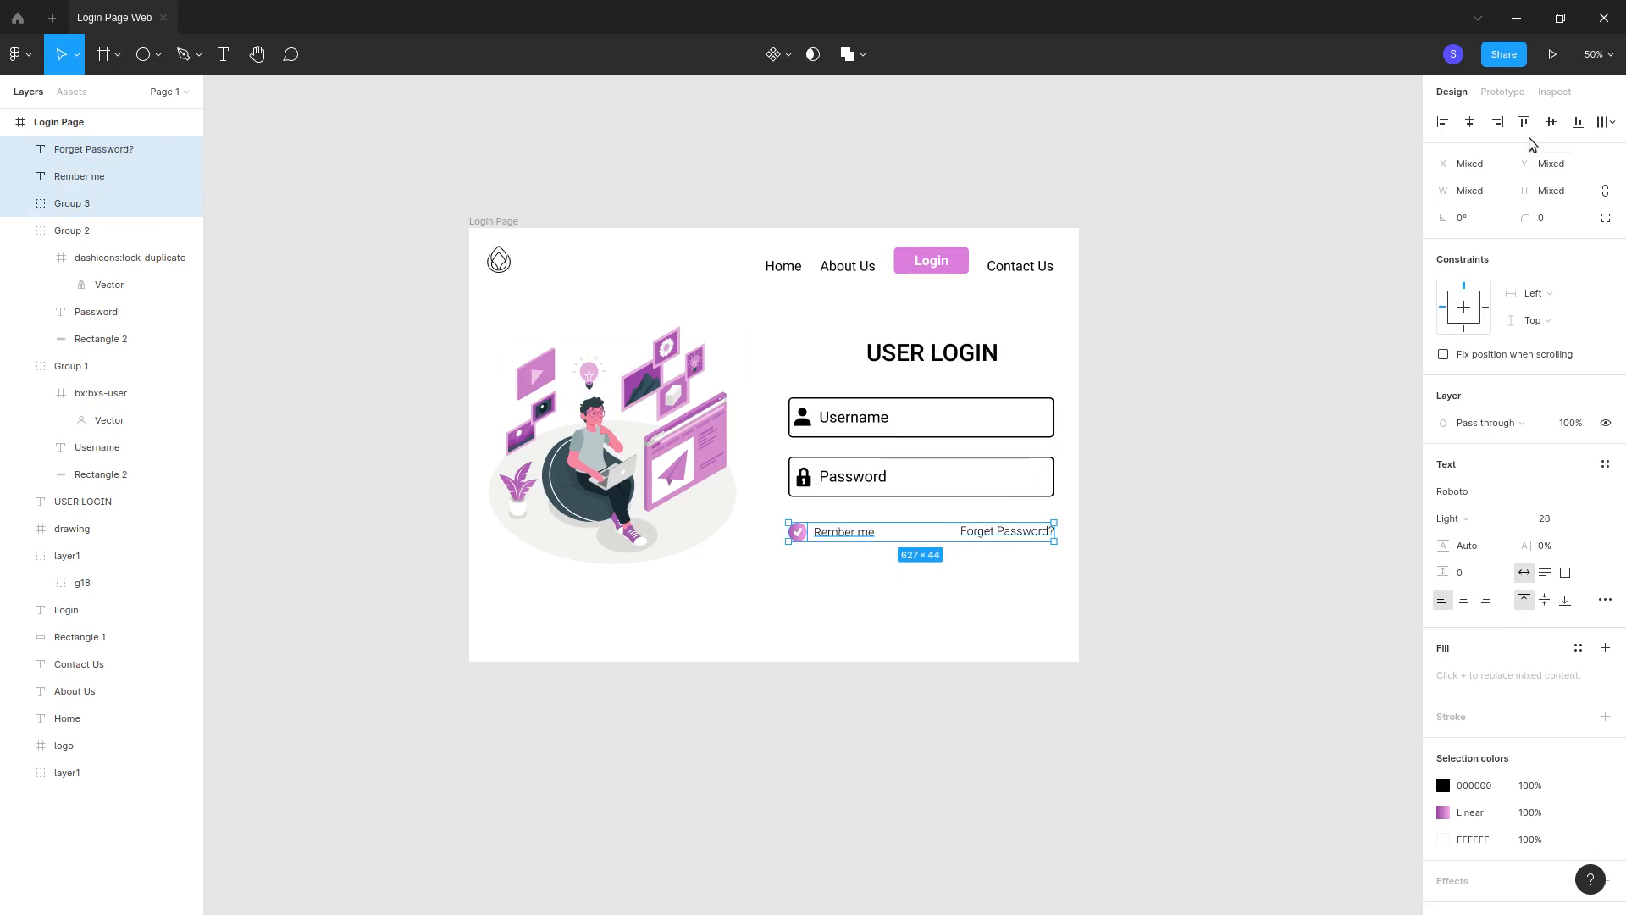
click(1577, 122)
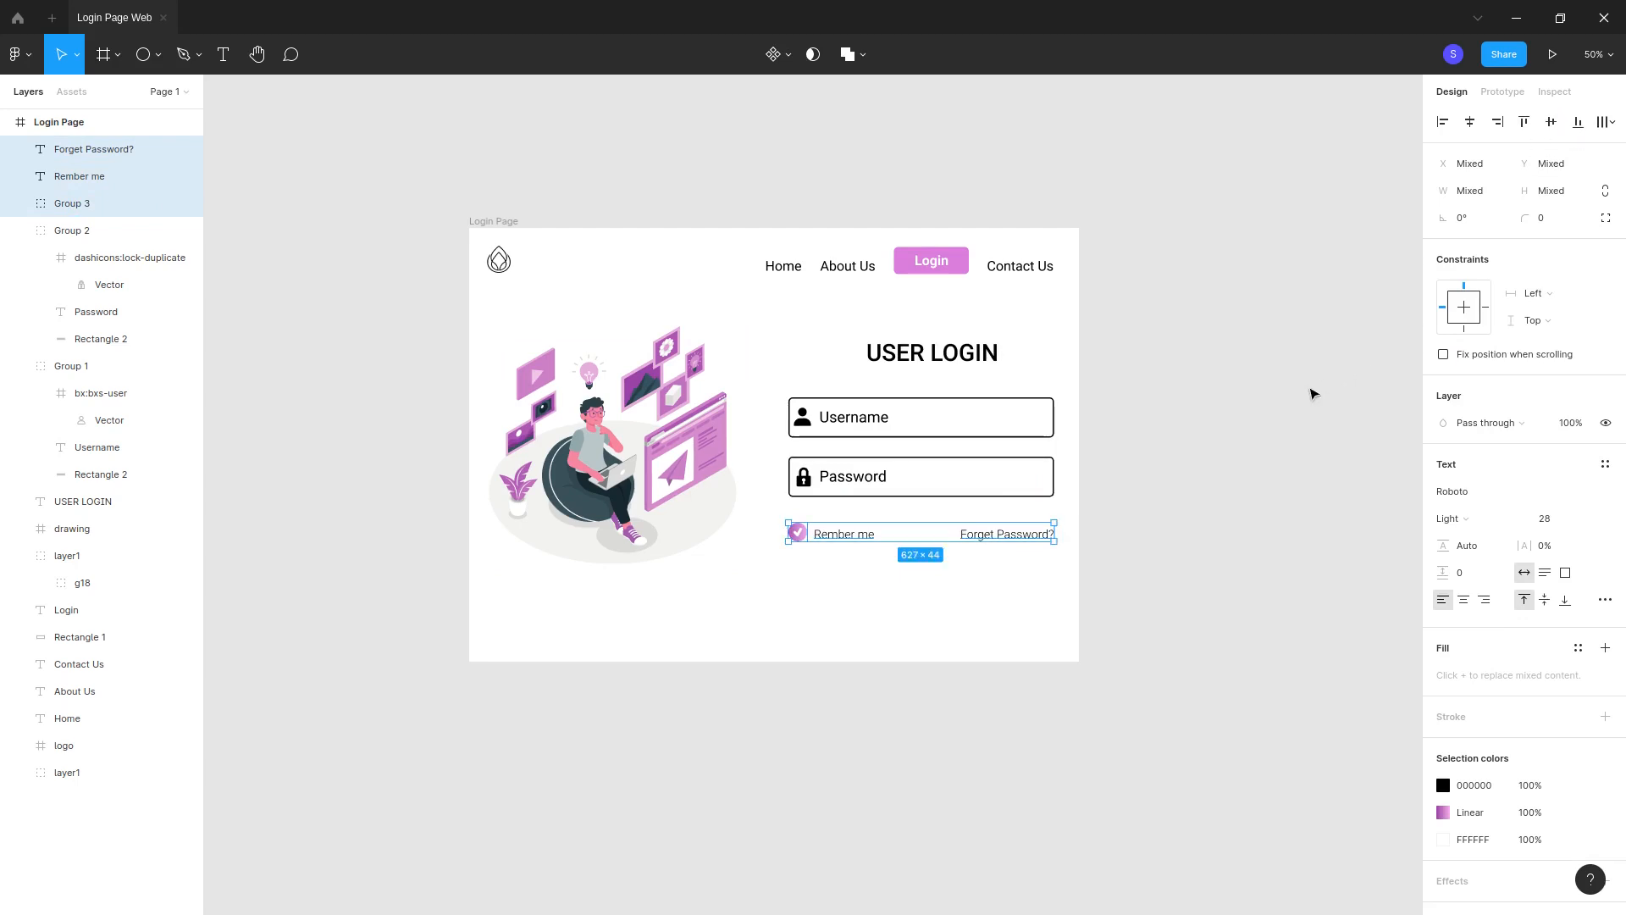
click(1035, 641)
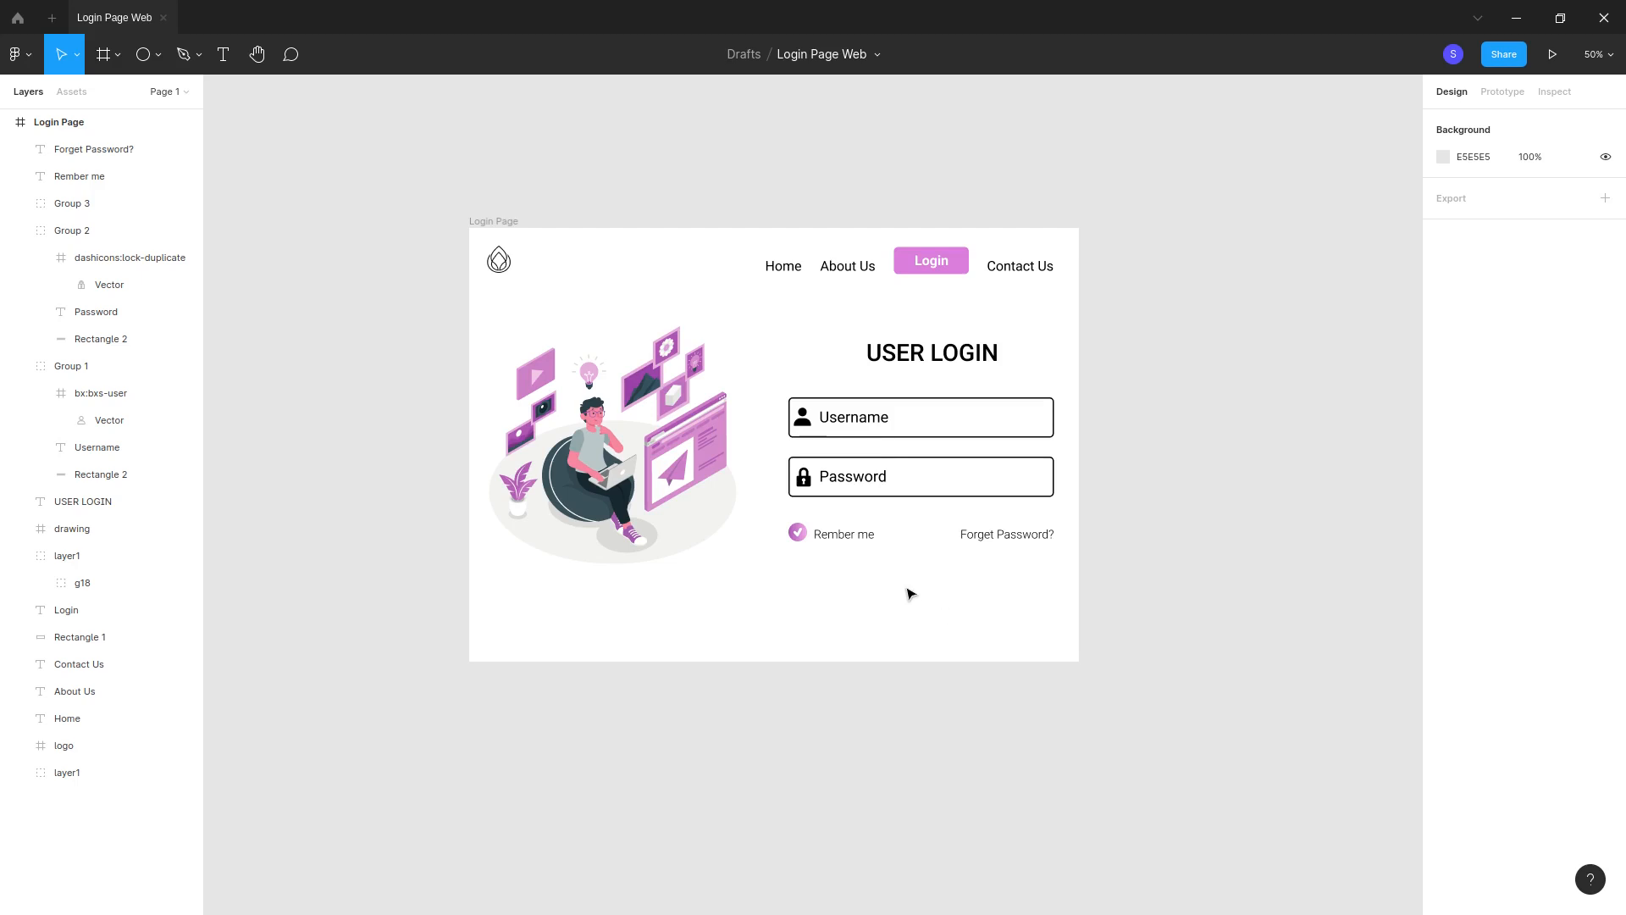
click(992, 540)
click(842, 536)
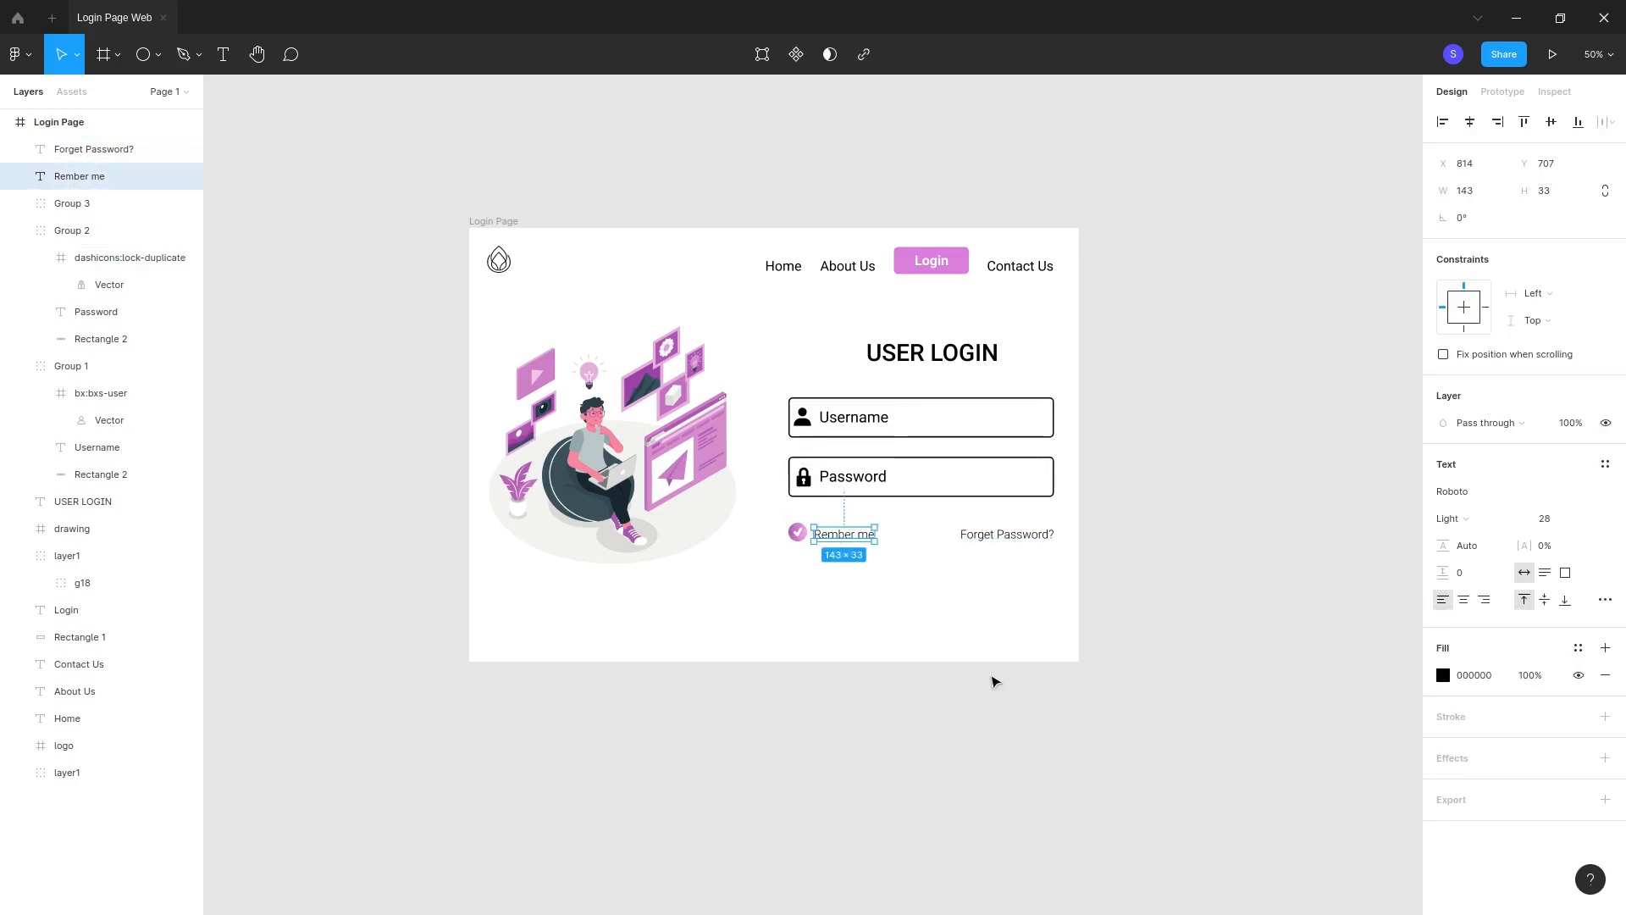
click(937, 609)
Step: Draw a rectangle about 328 × 84 below the remember-me row for the login button
click(159, 54)
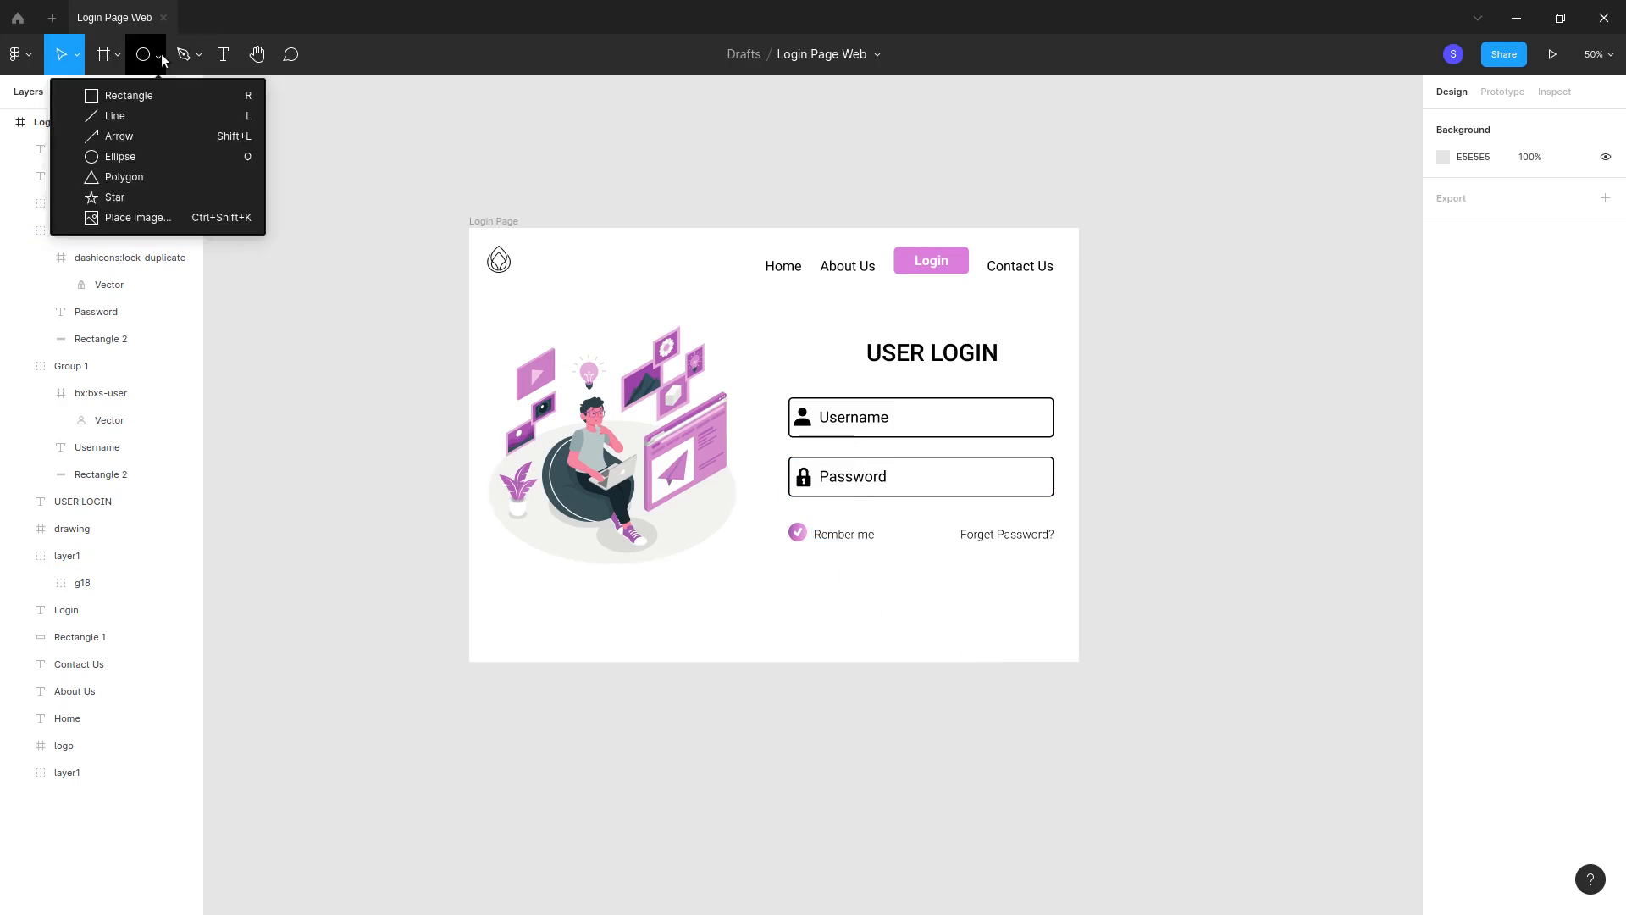
click(161, 95)
mouse_move(837, 579)
mouse_down()
mouse_move(923, 618)
mouse_move(1020, 608)
mouse_move(1000, 621)
mouse_move(917, 606)
mouse_up()
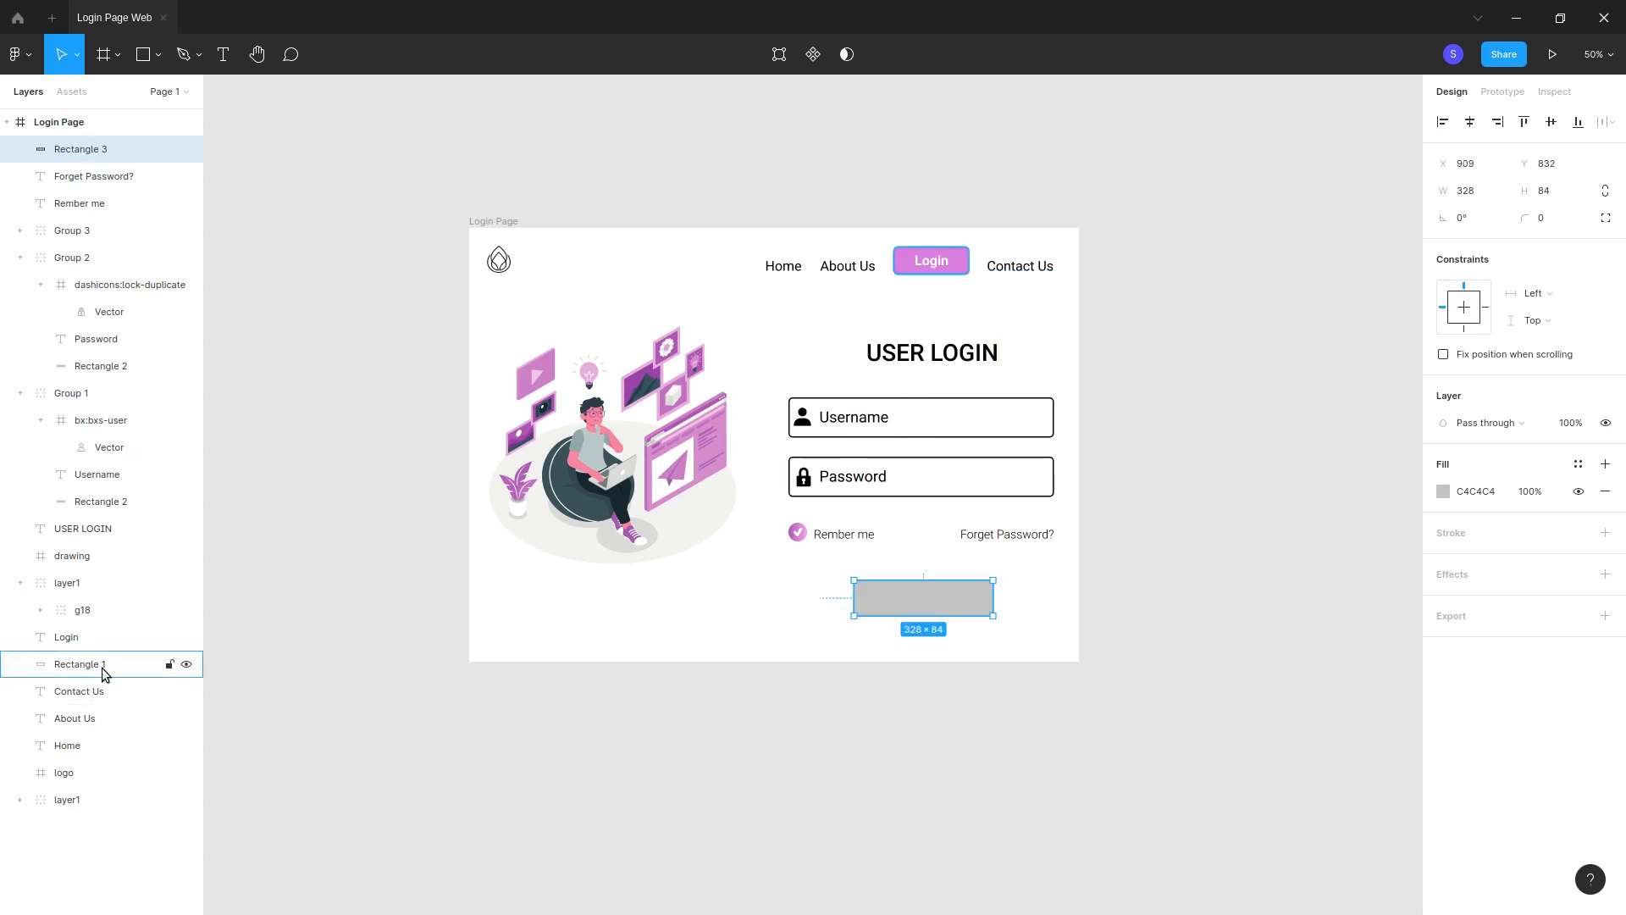
Step: Align the new rectangle's horizontal center with the Username and Password field boxes
shift+click(78, 671)
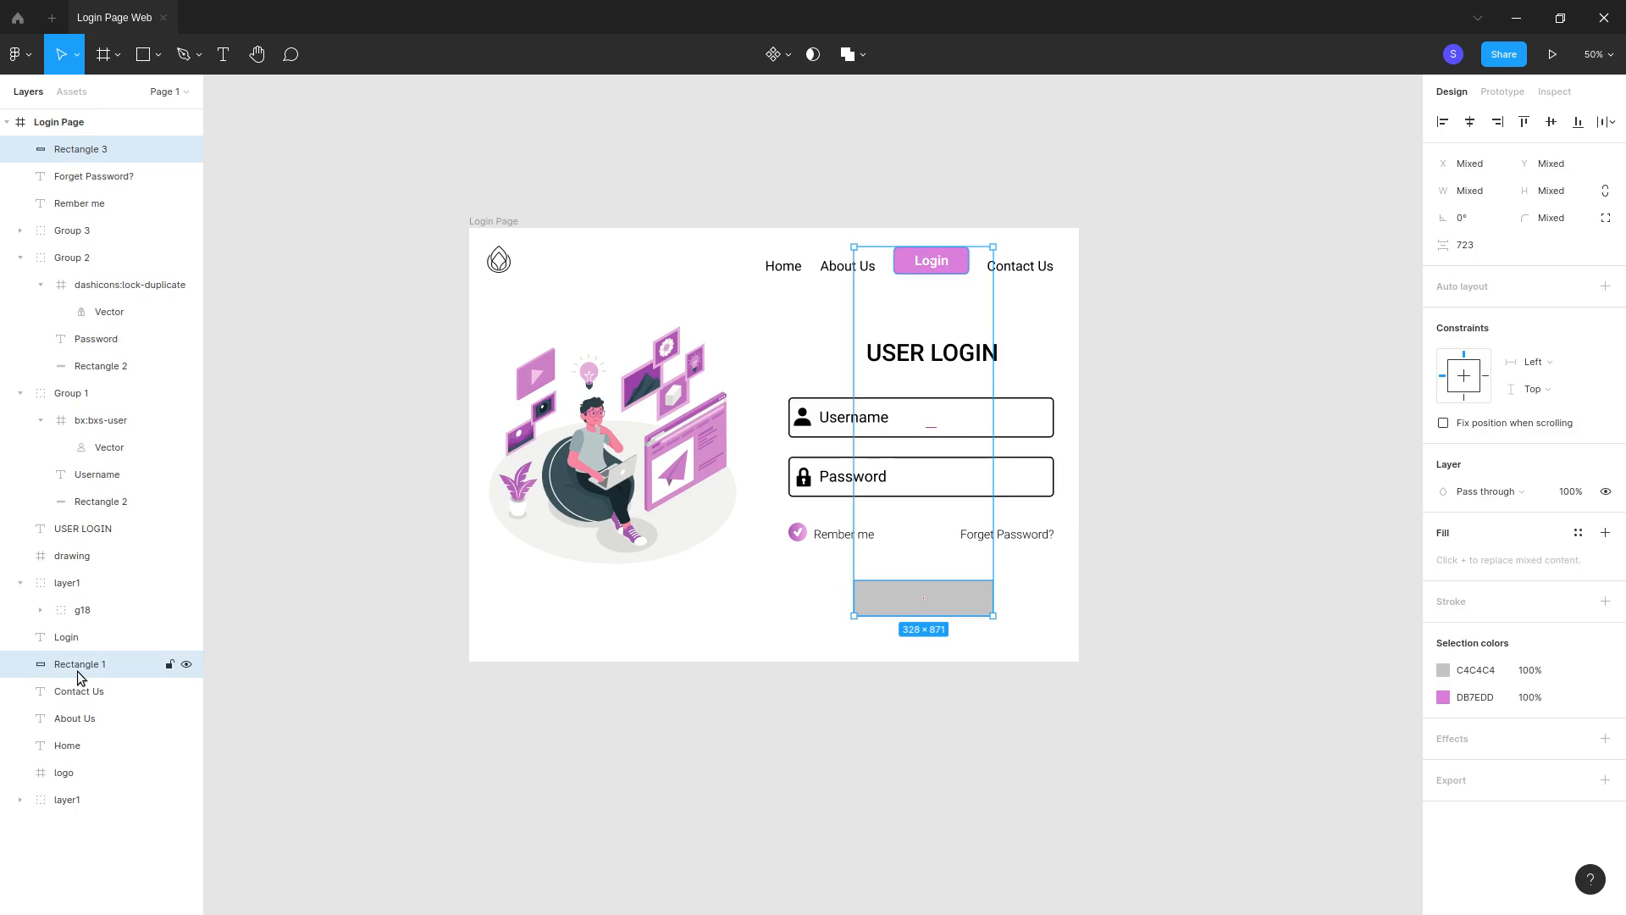
shift+click(78, 671)
shift+click(83, 366)
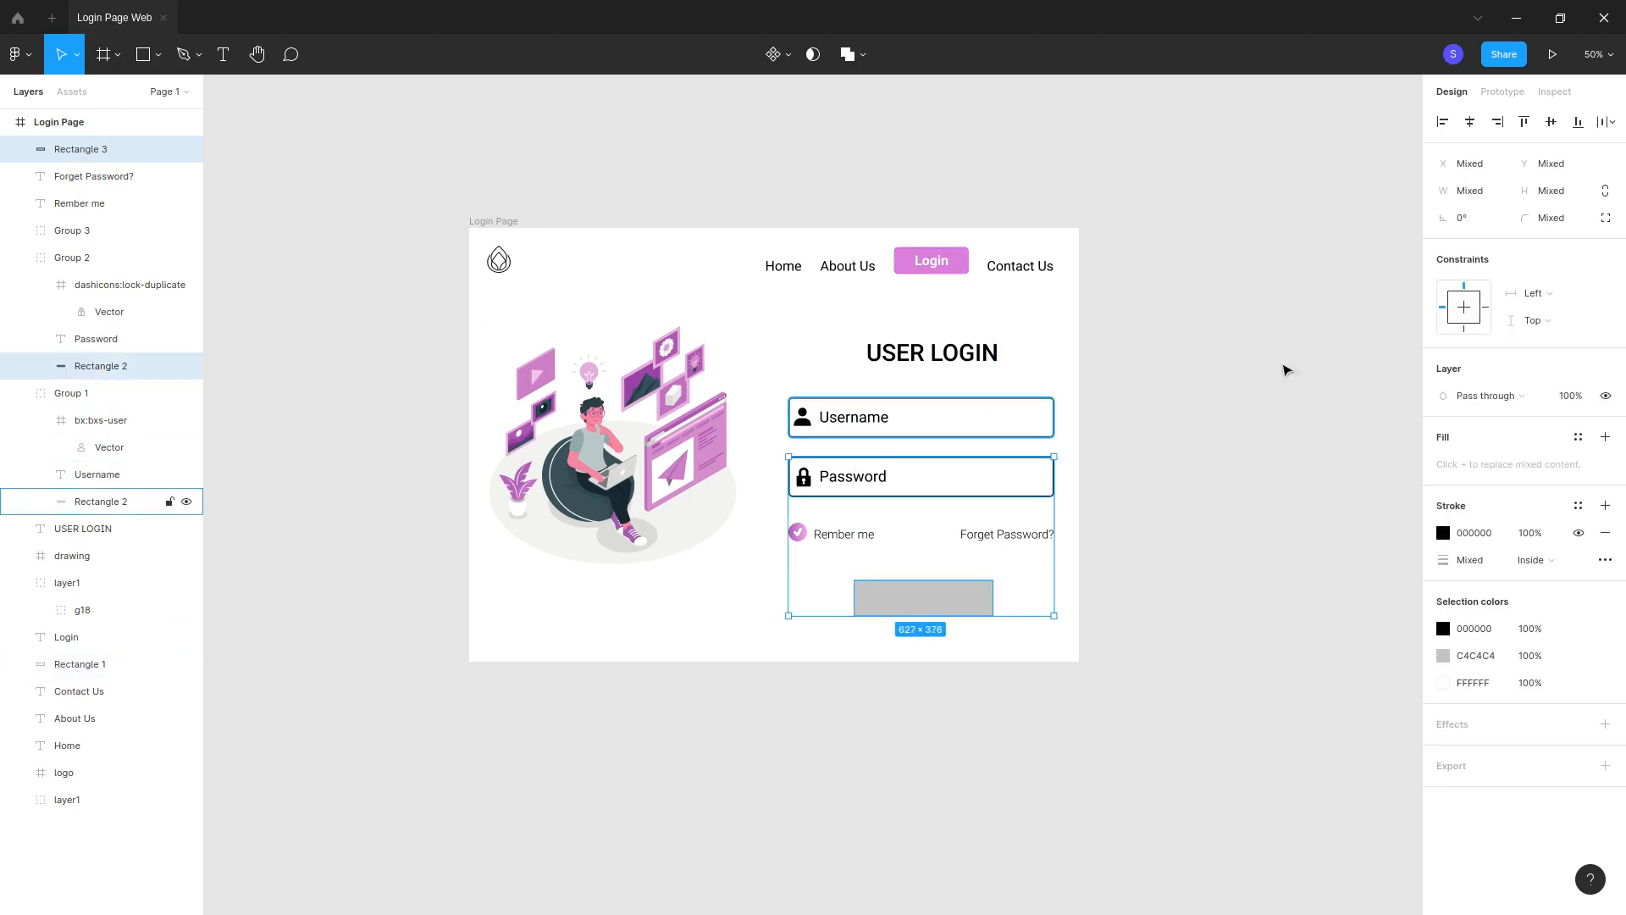
click(1471, 127)
Step: Change the button rectangle's fill to a linear gradient running horizontally from its left edge to its right edge
click(903, 605)
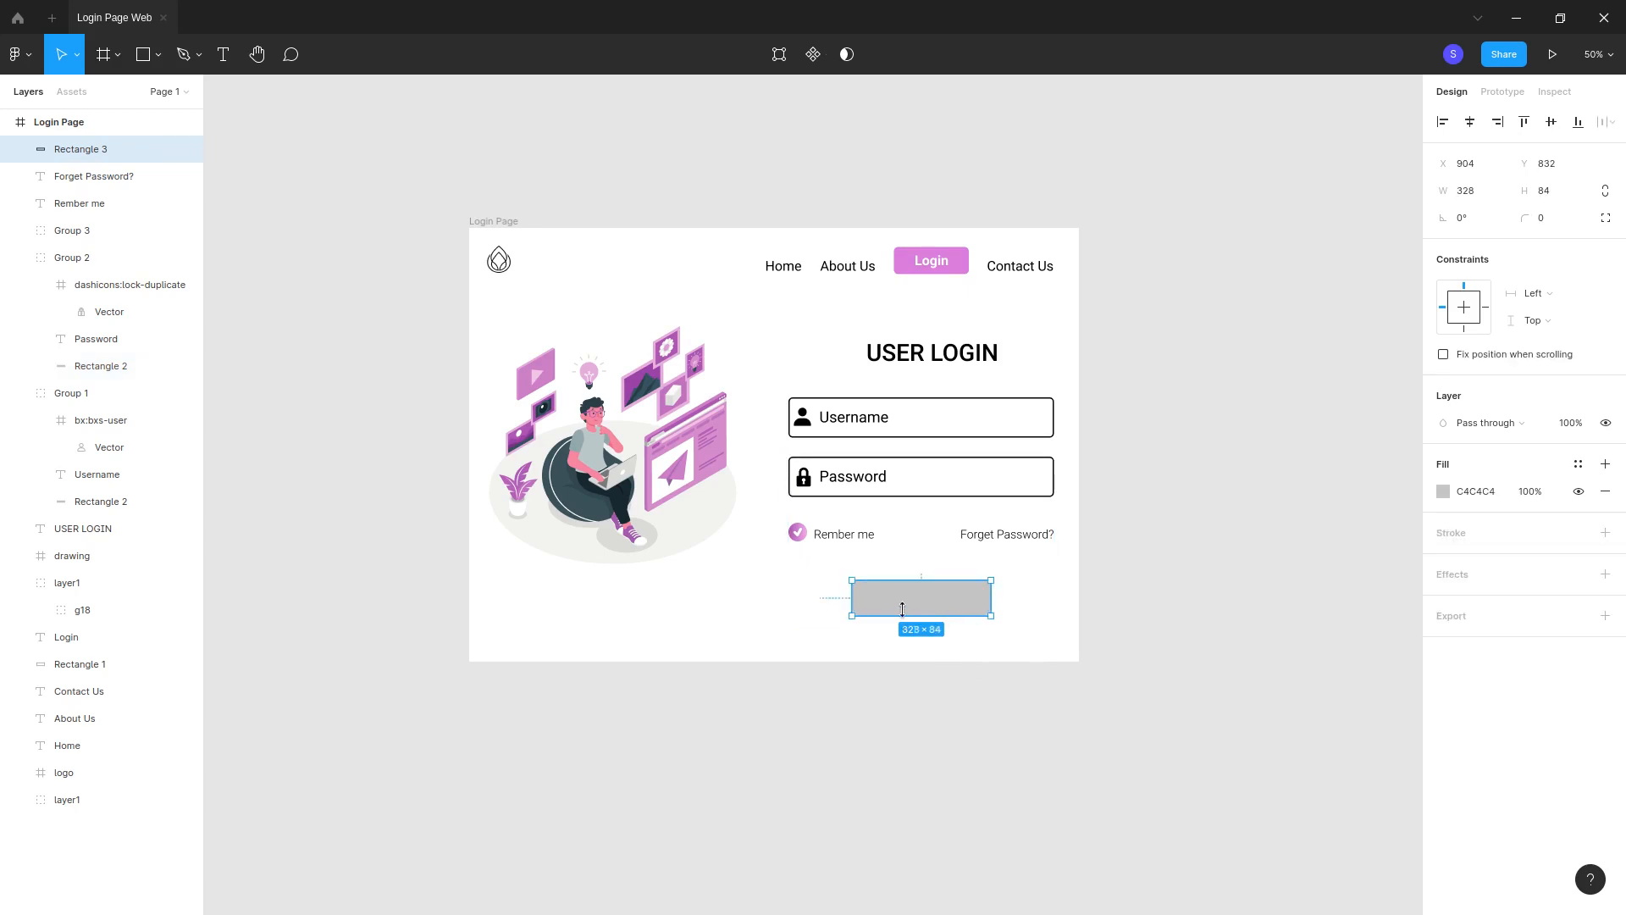
click(1443, 492)
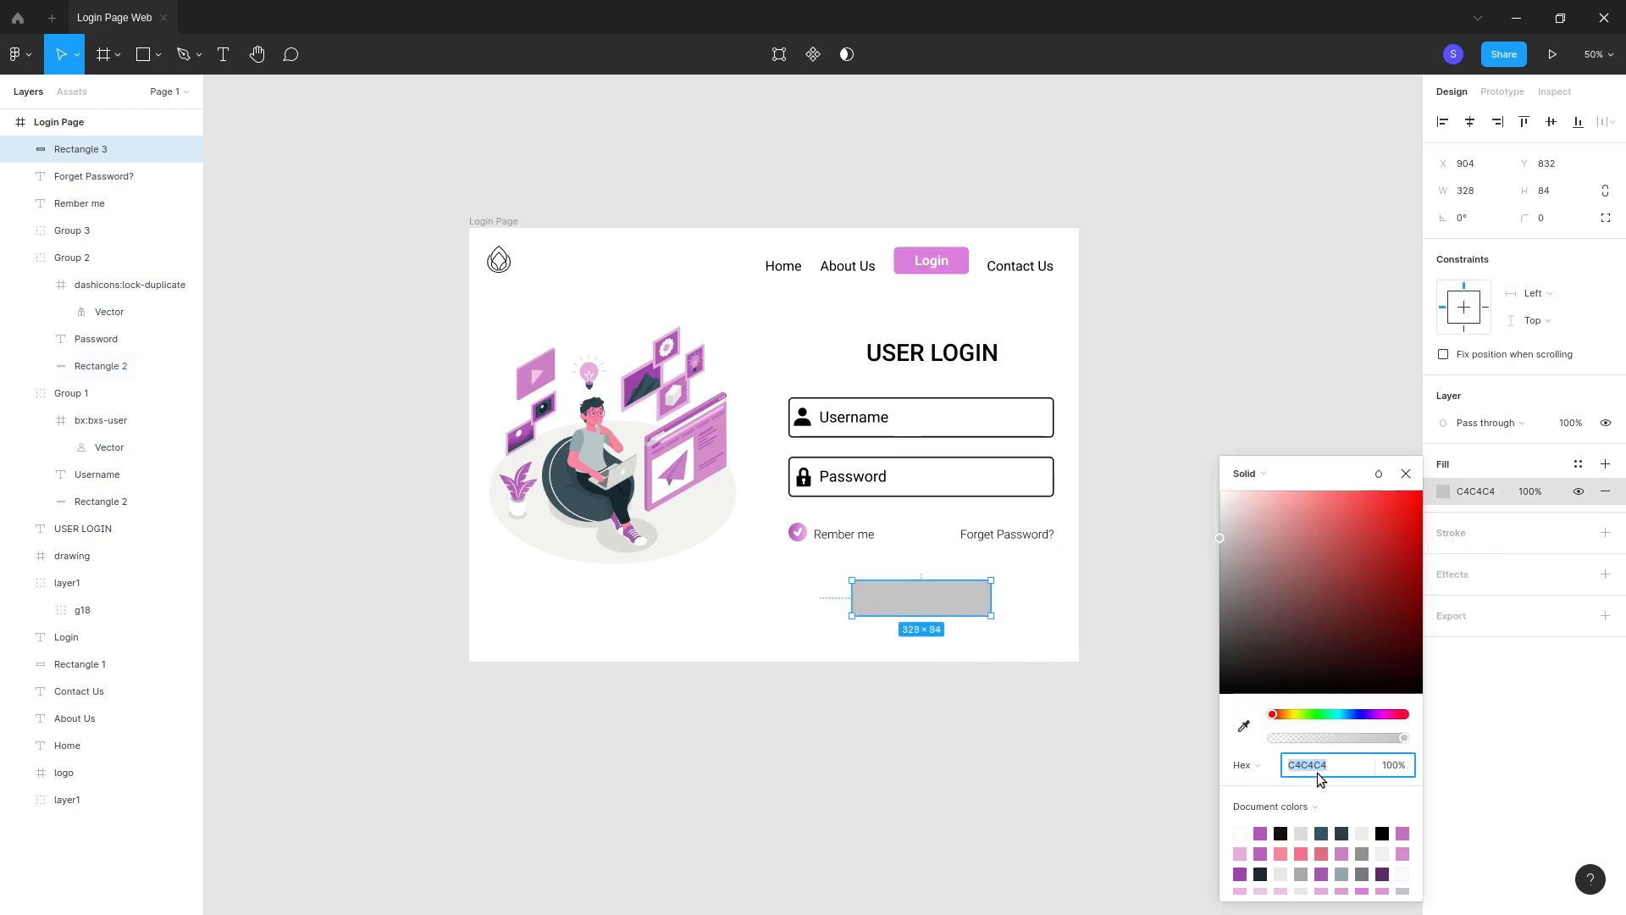
click(1254, 472)
click(1253, 486)
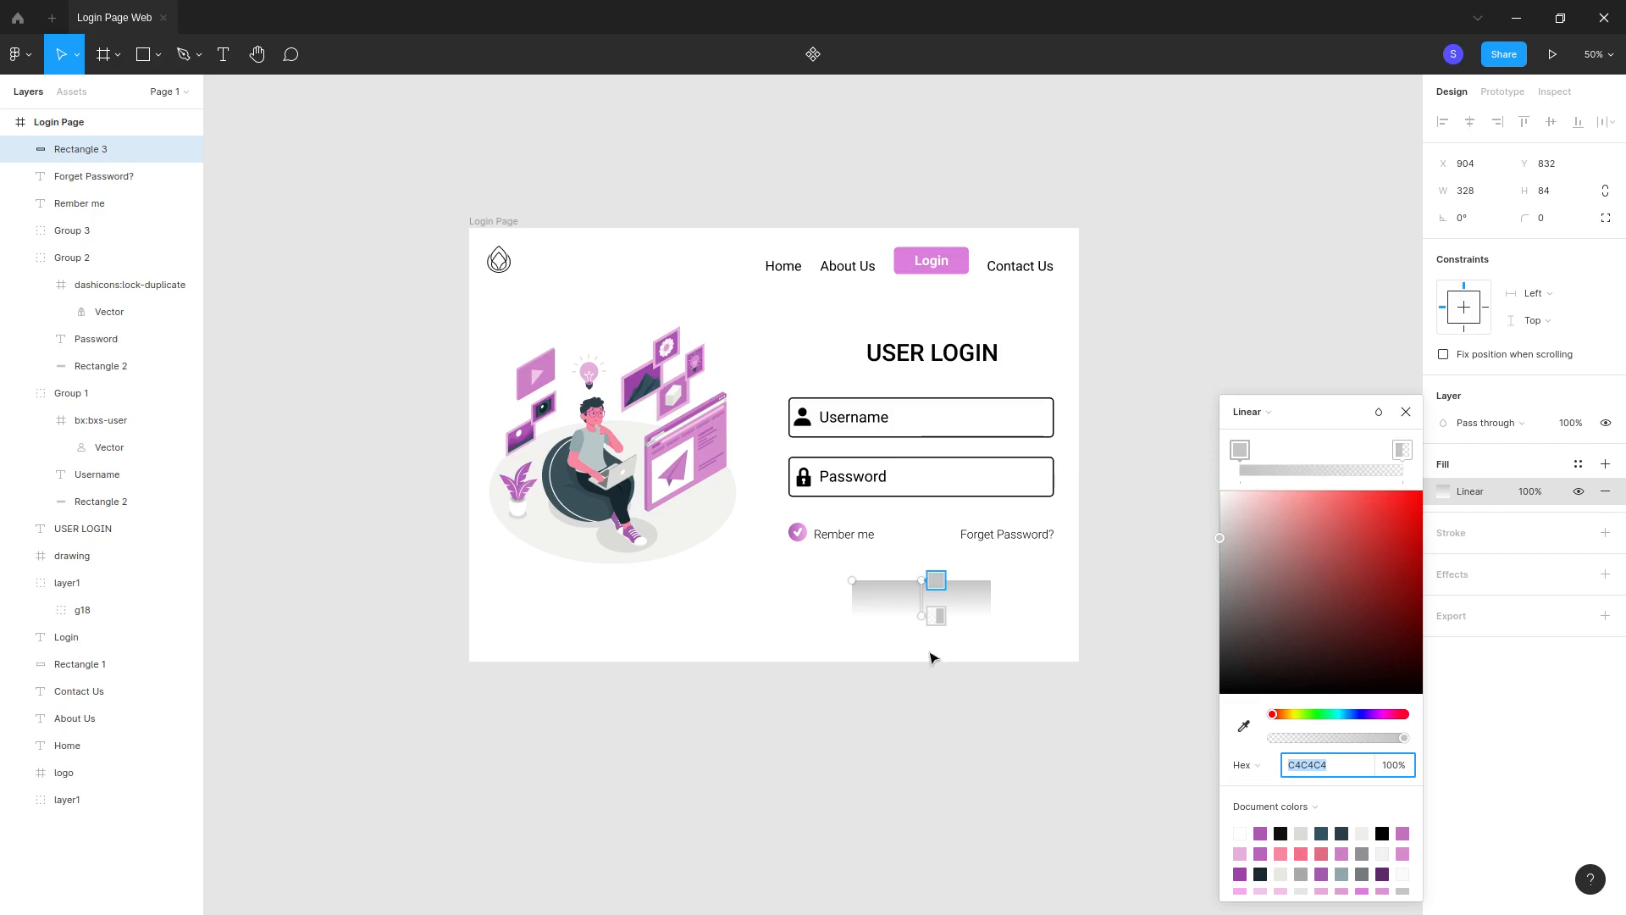
drag(922, 581, 992, 598)
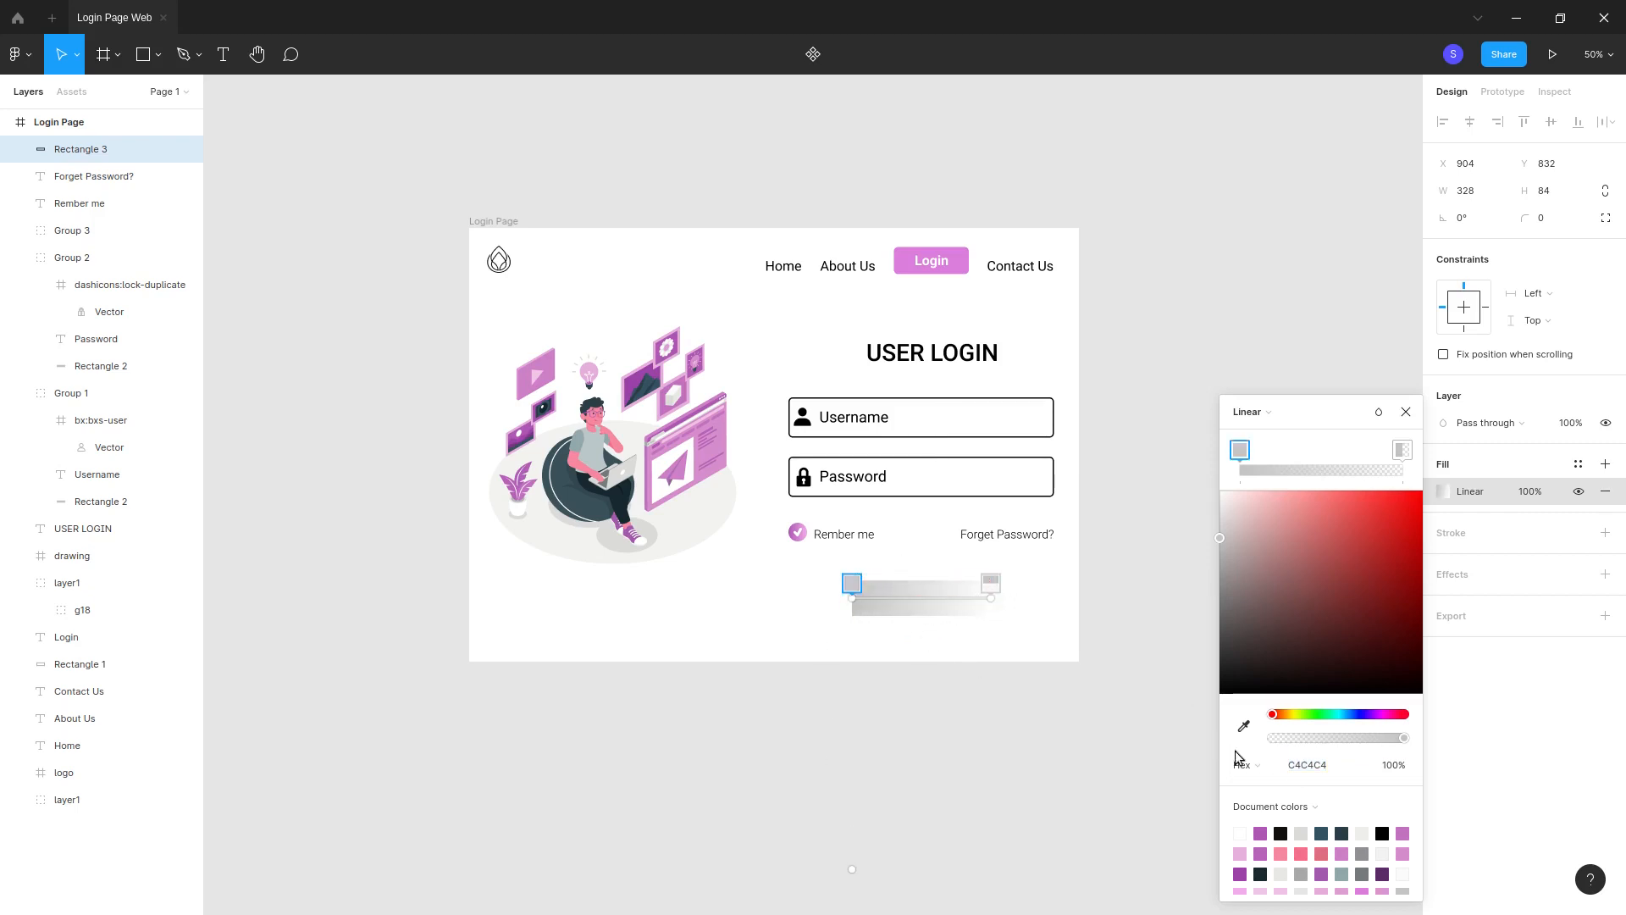
click(930, 618)
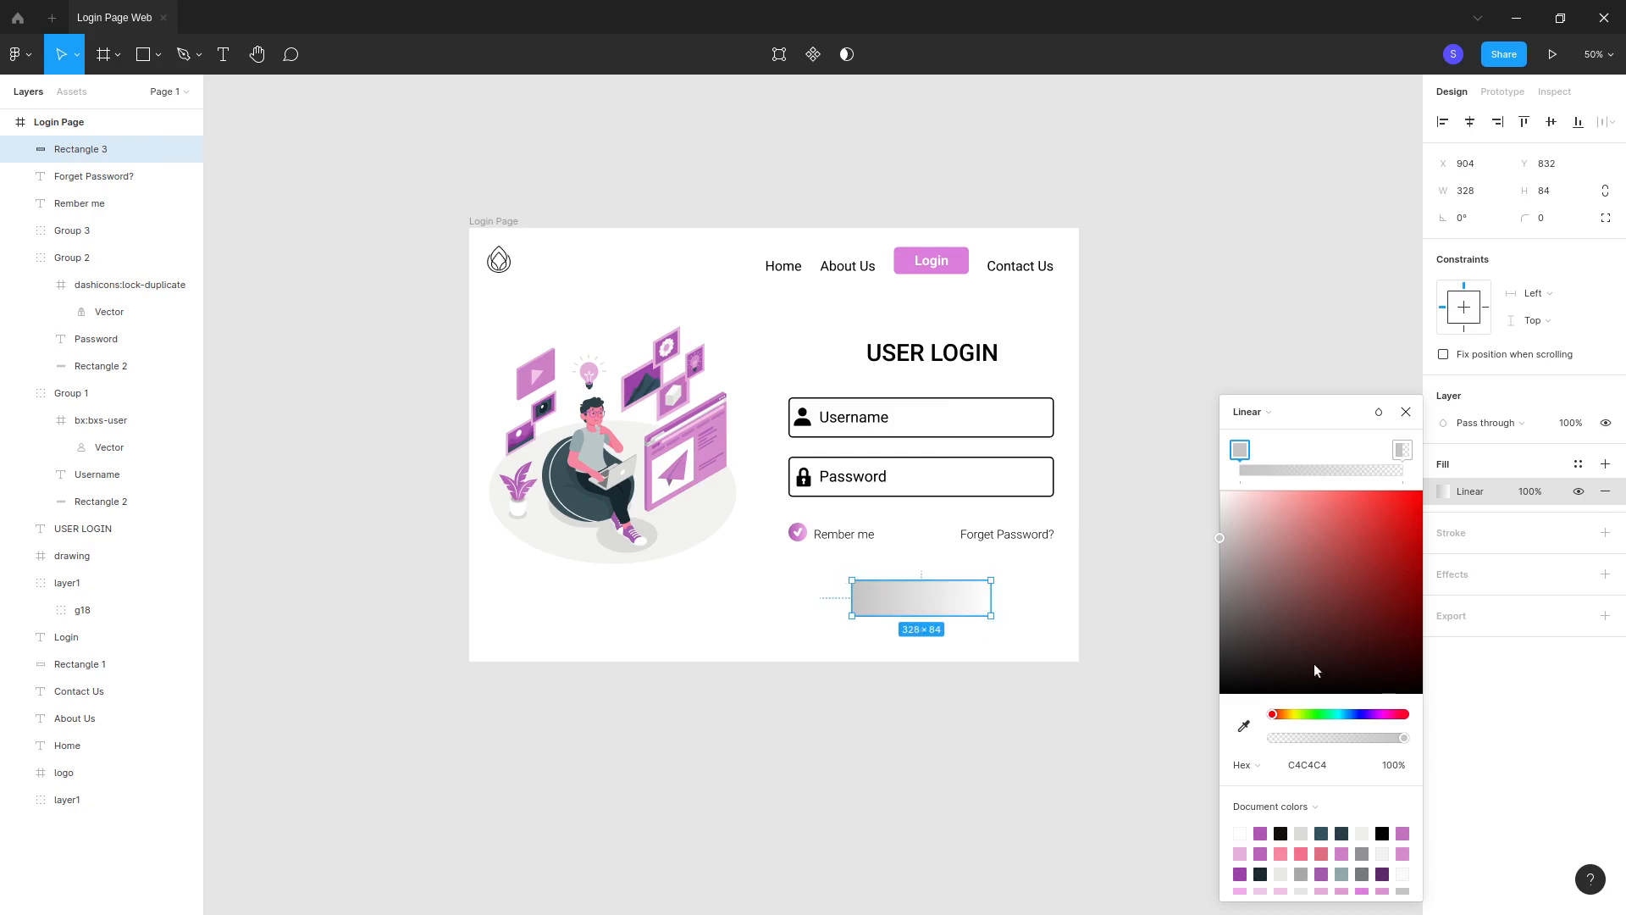
Step: Color the button's gradient from dark purple 9B43A7 to light pink F2A7E9, sampling shades from the illustration
click(1244, 725)
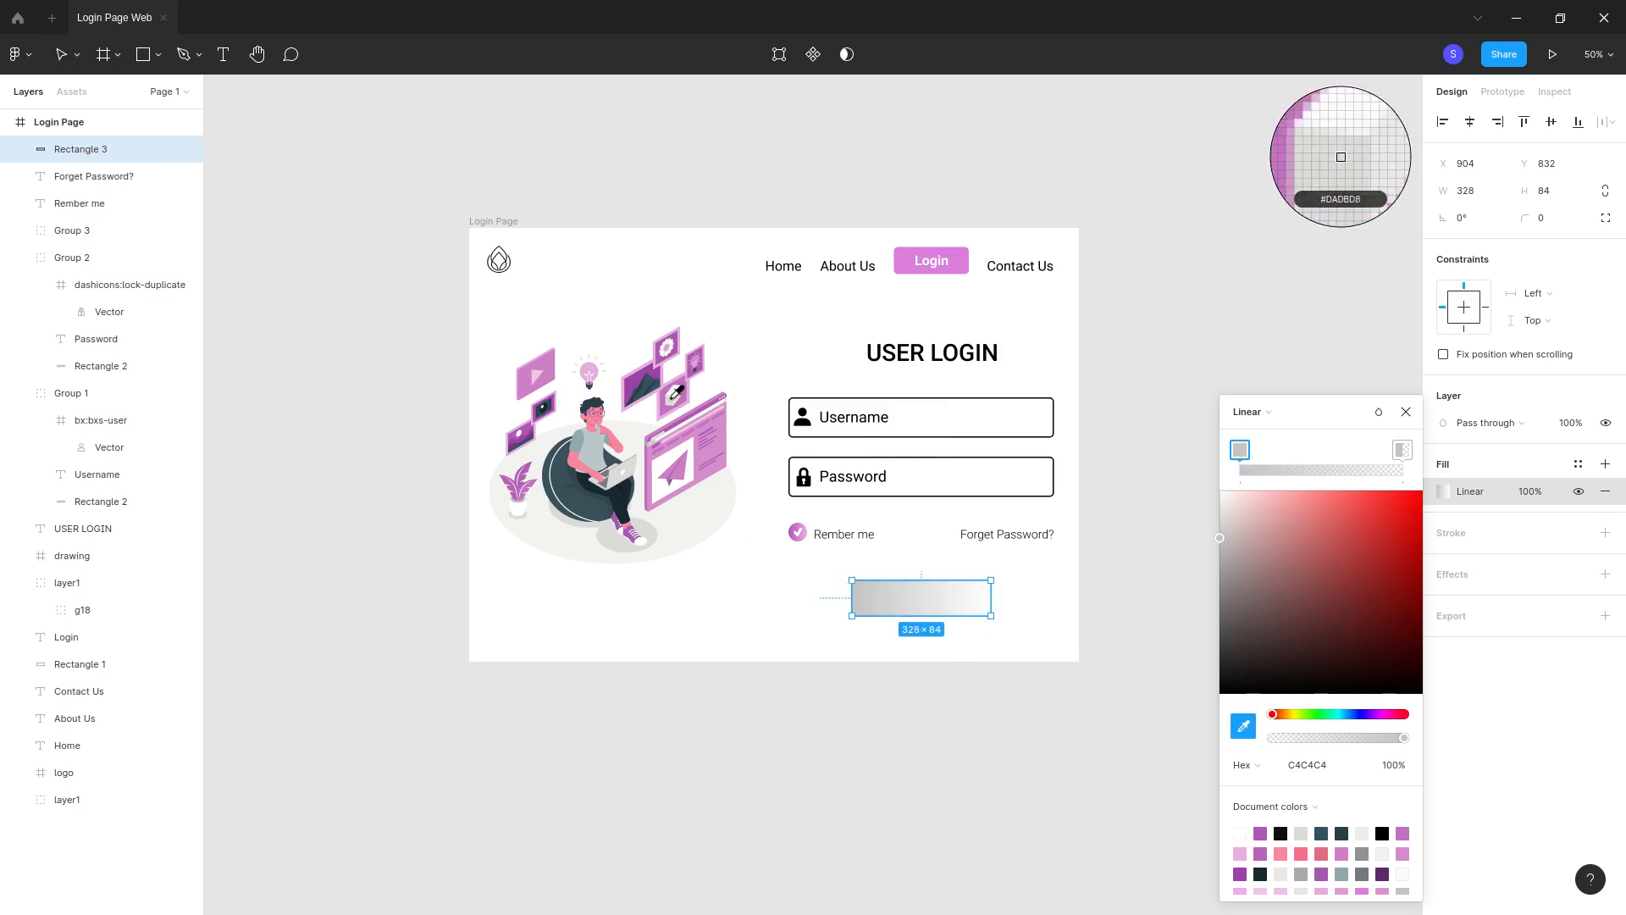
click(657, 374)
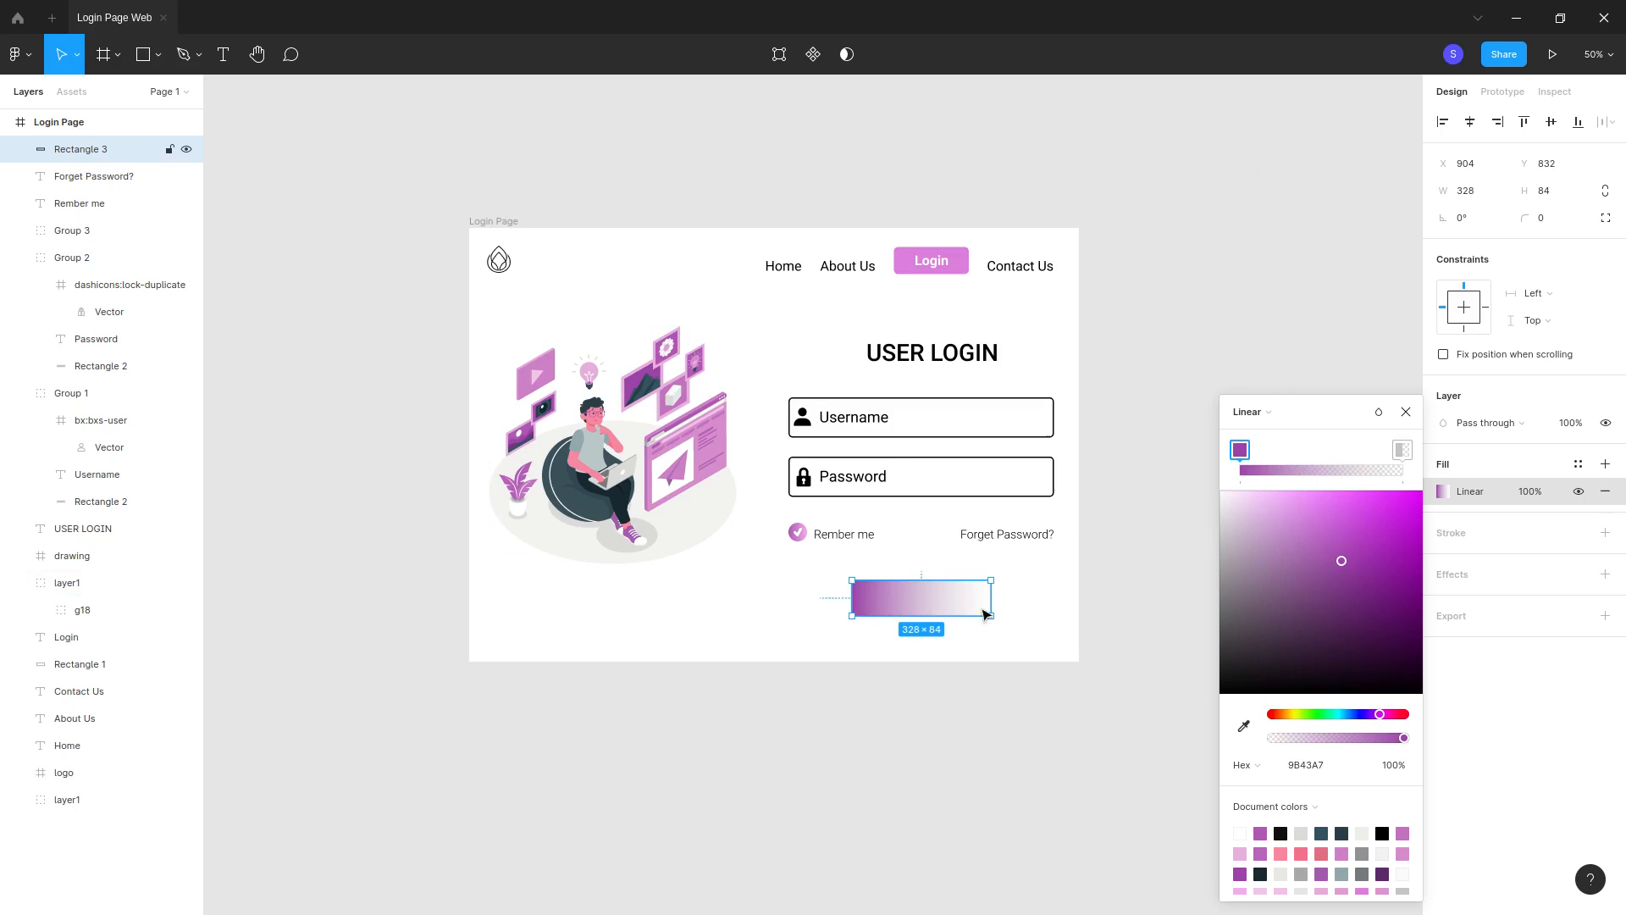
click(1402, 449)
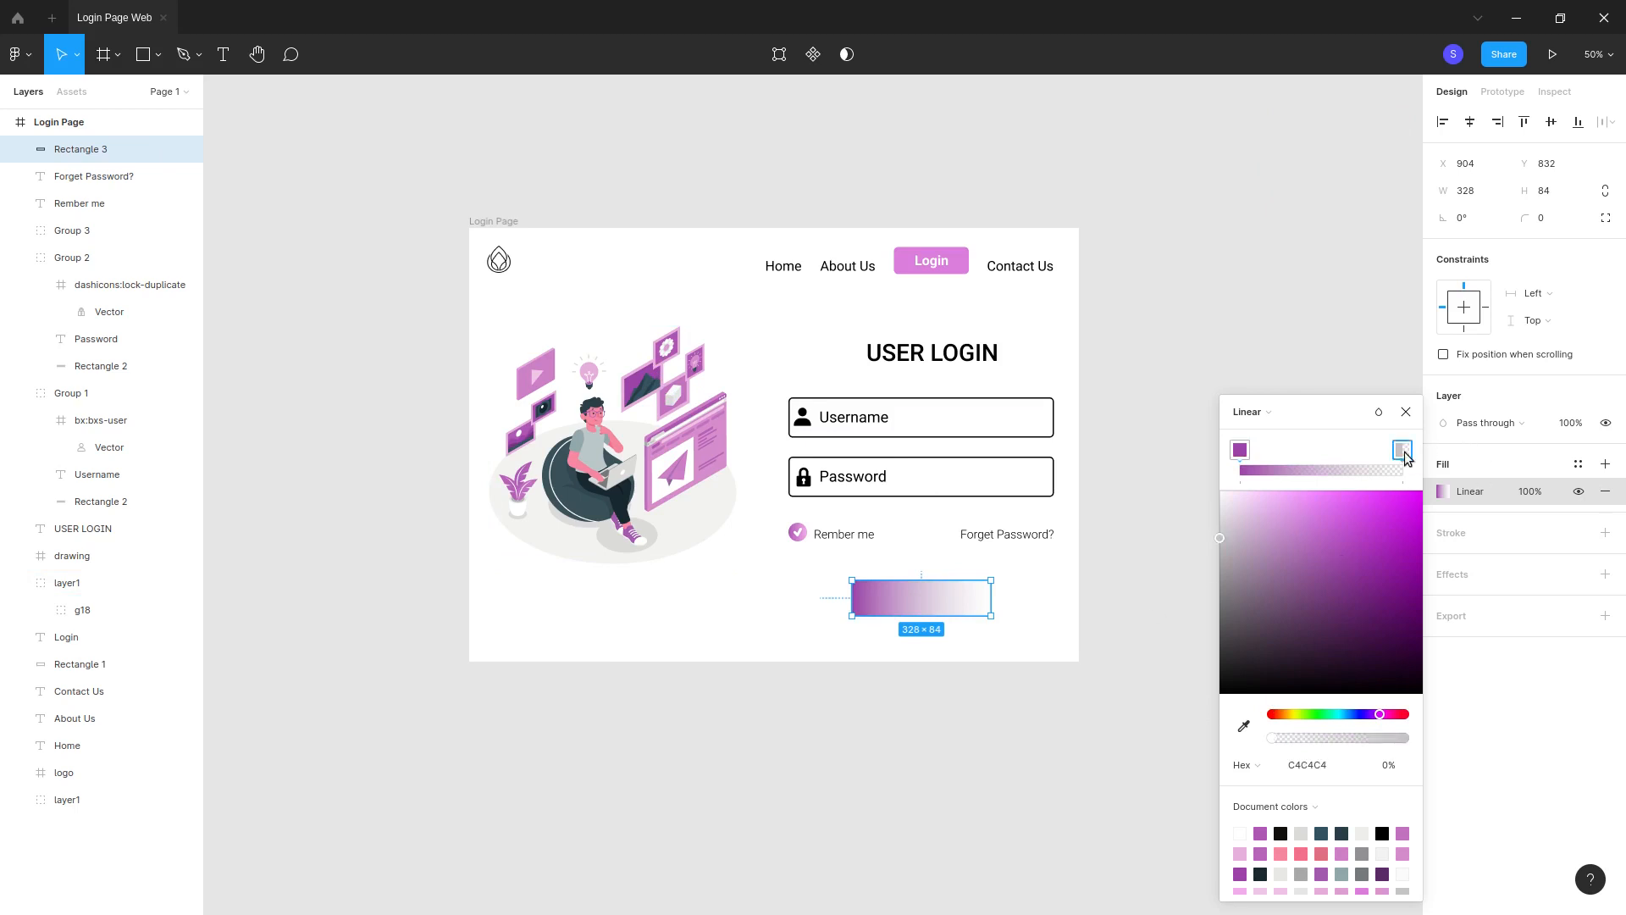
click(1244, 726)
click(722, 437)
drag(1293, 546, 1282, 505)
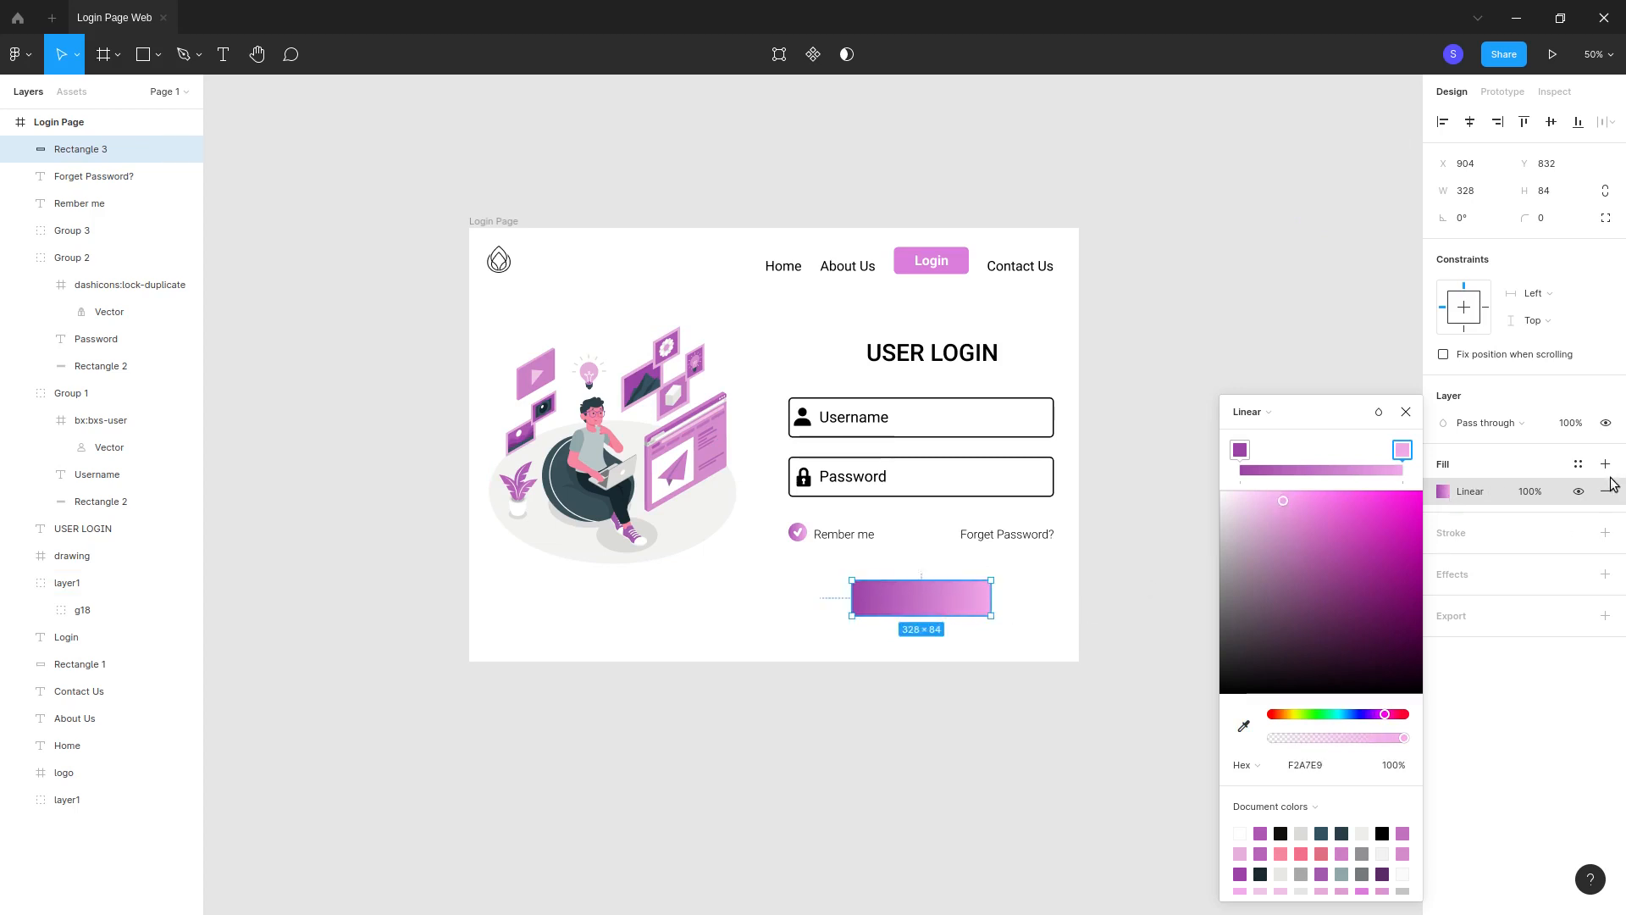
click(1405, 414)
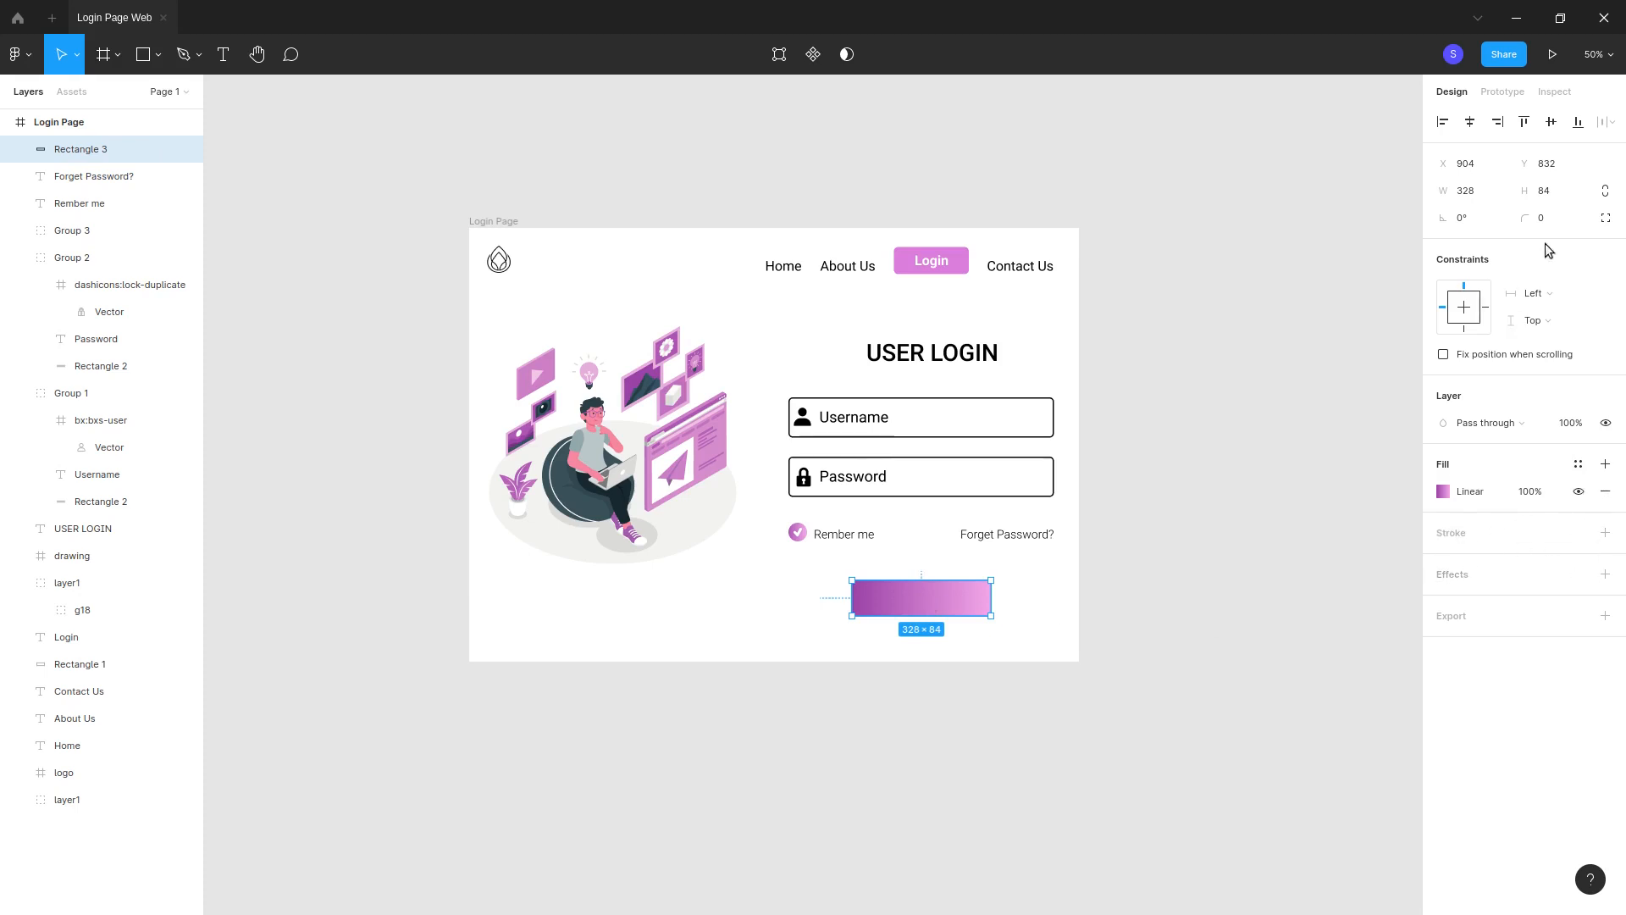
Step: Round the button rectangle's corners to 20 and increase its height to 96
drag(1525, 218, 1558, 214)
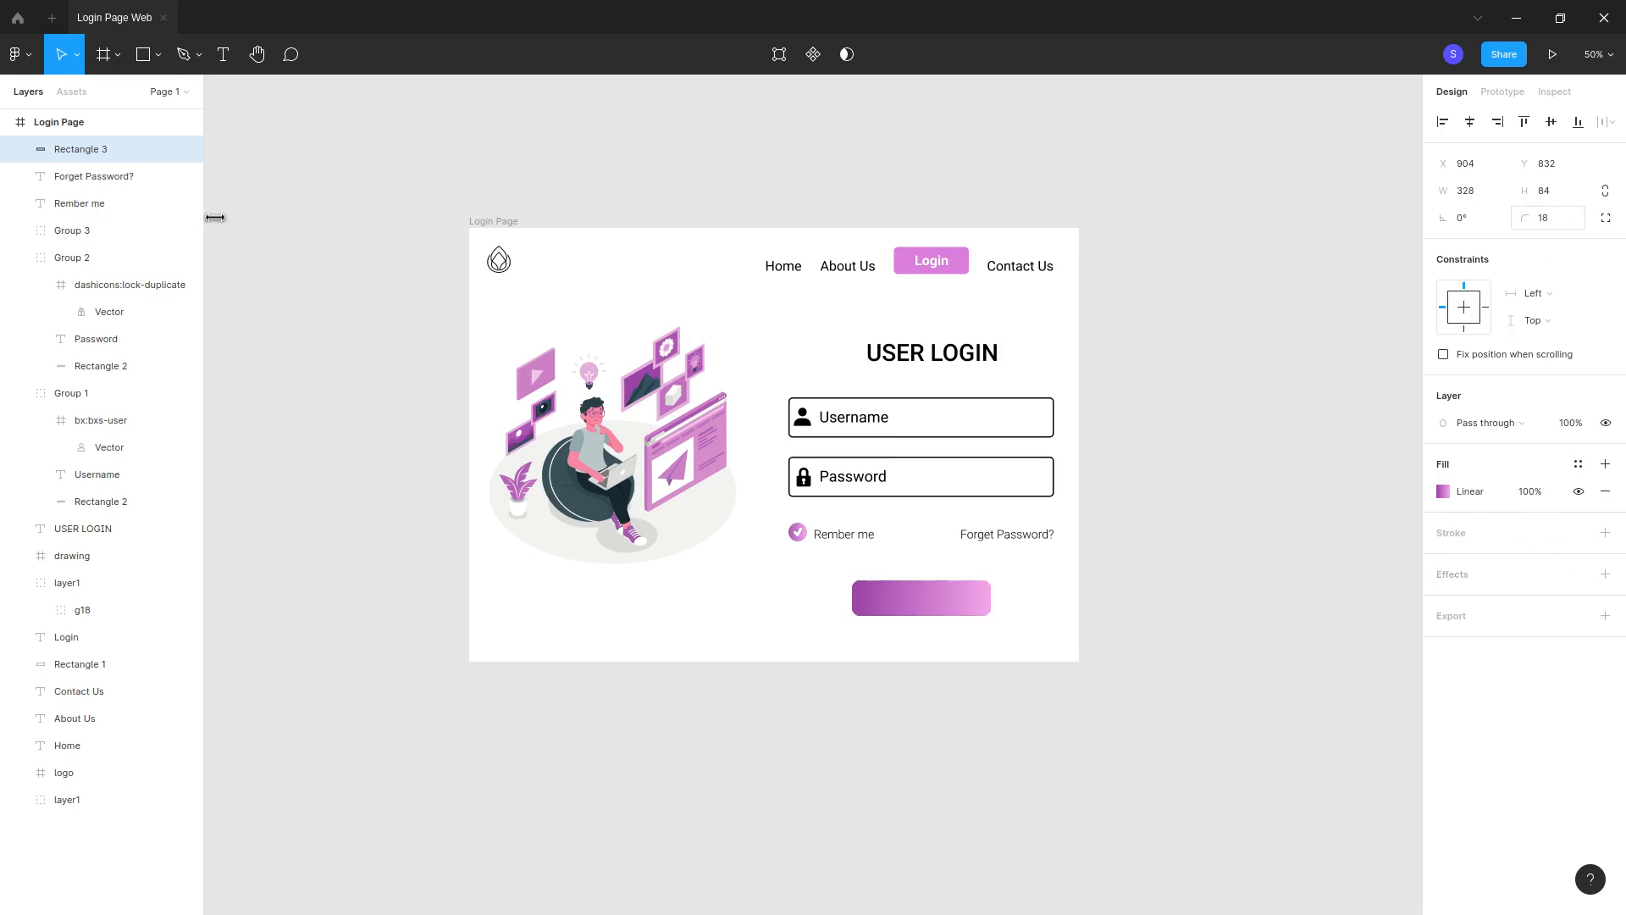
drag(295, 229, 239, 235)
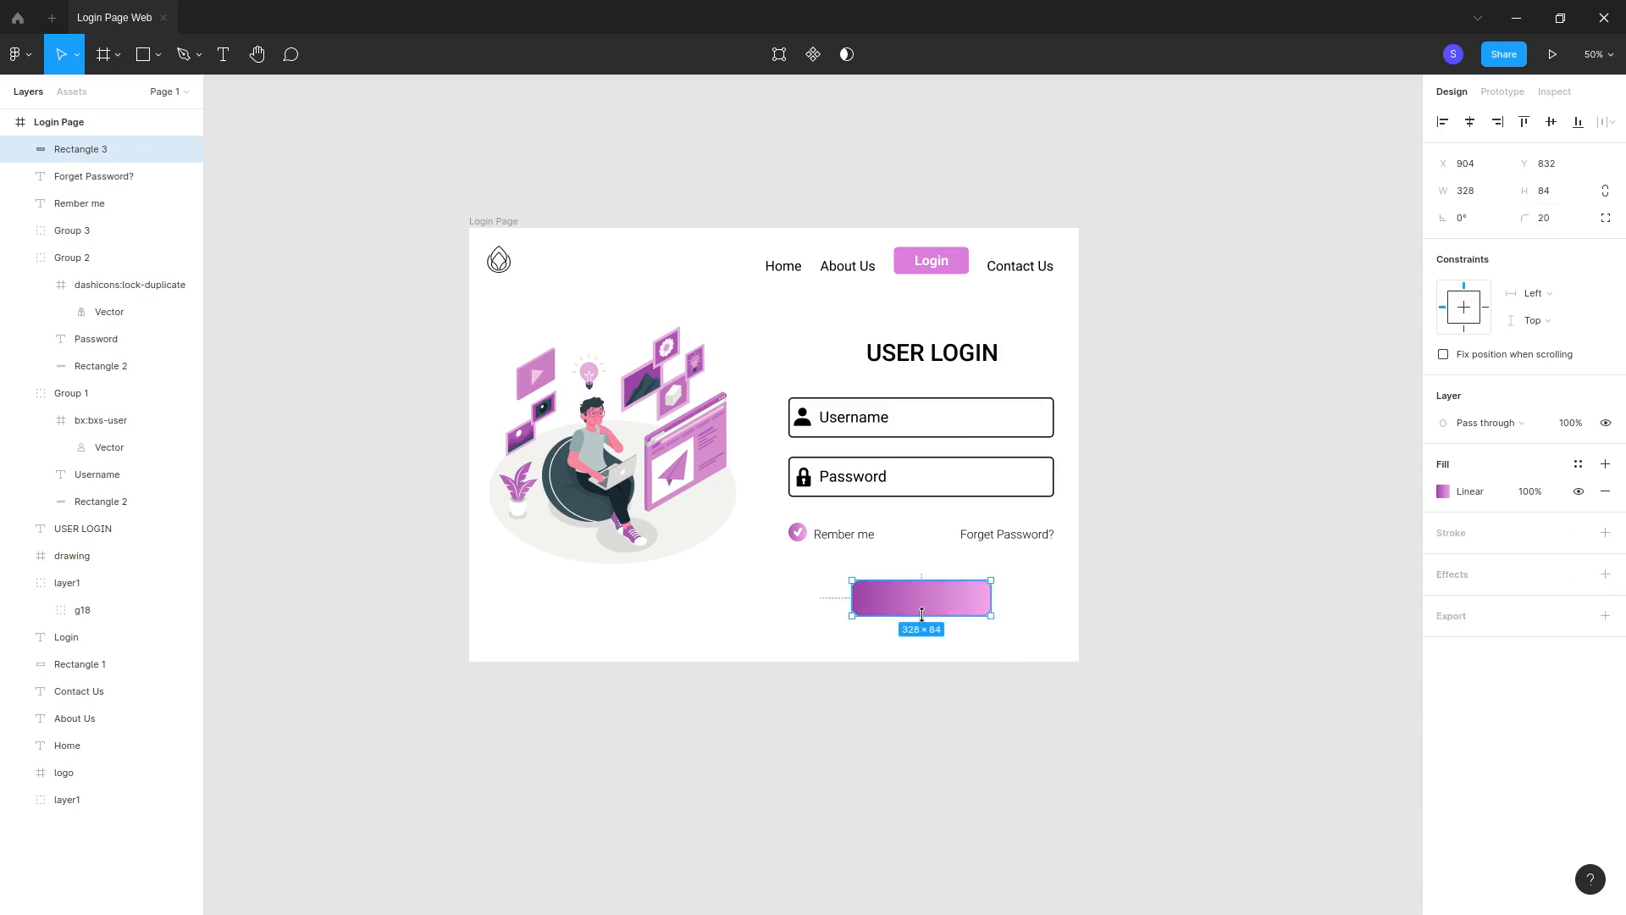
drag(923, 618, 924, 622)
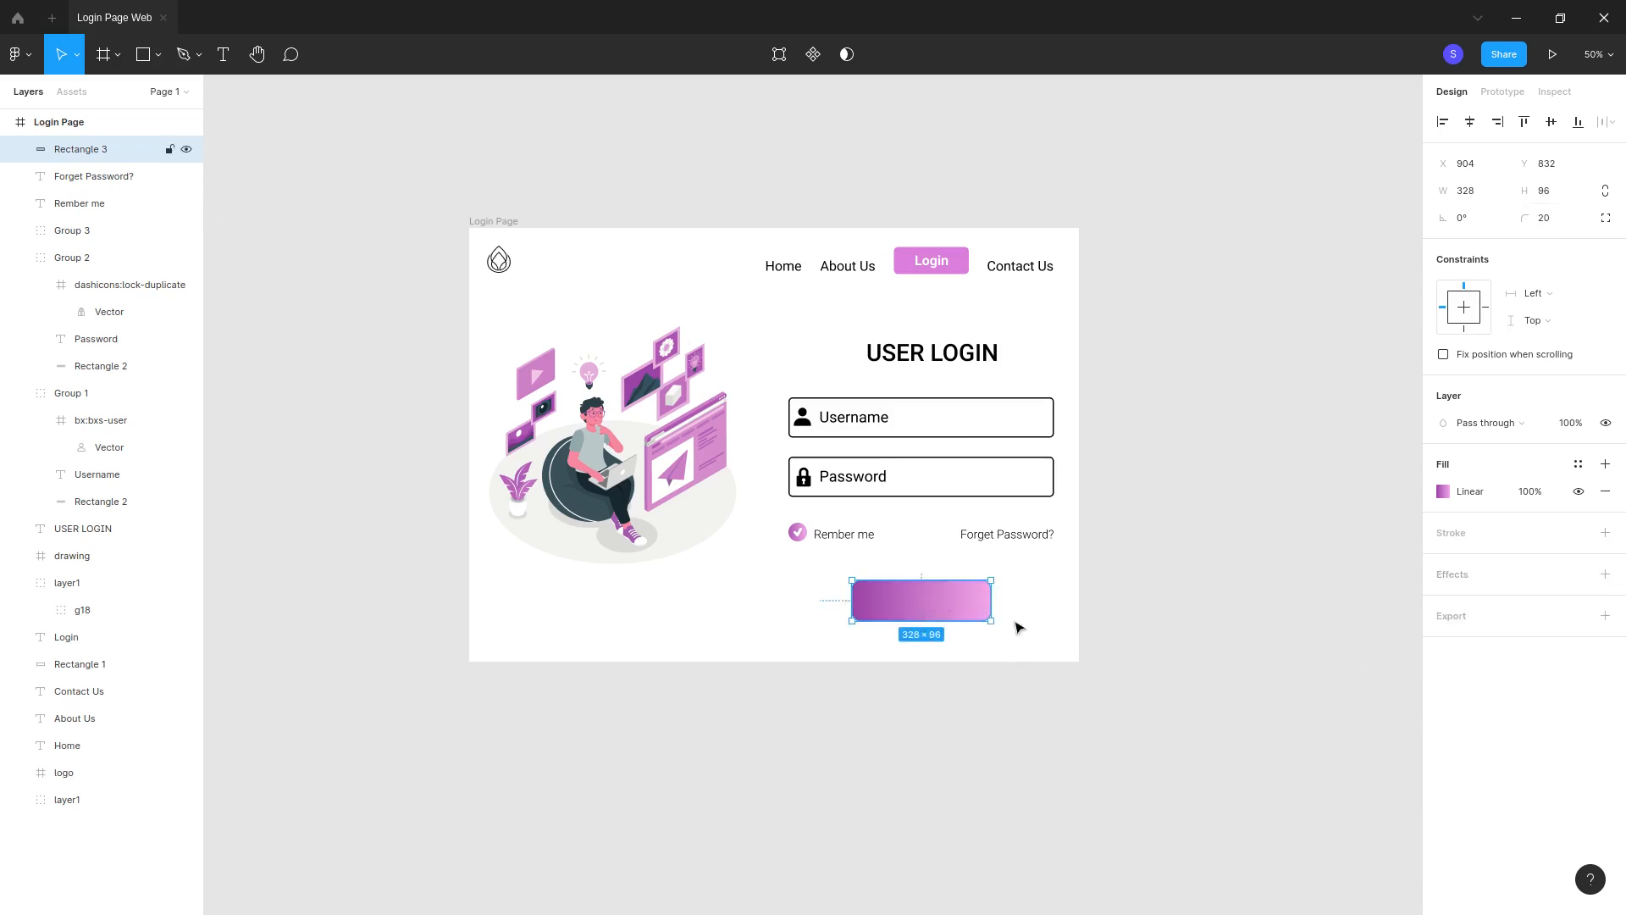
click(1040, 631)
Step: Add a drop shadow to the button rectangle with an X offset of 7 and a blur of 8
click(921, 607)
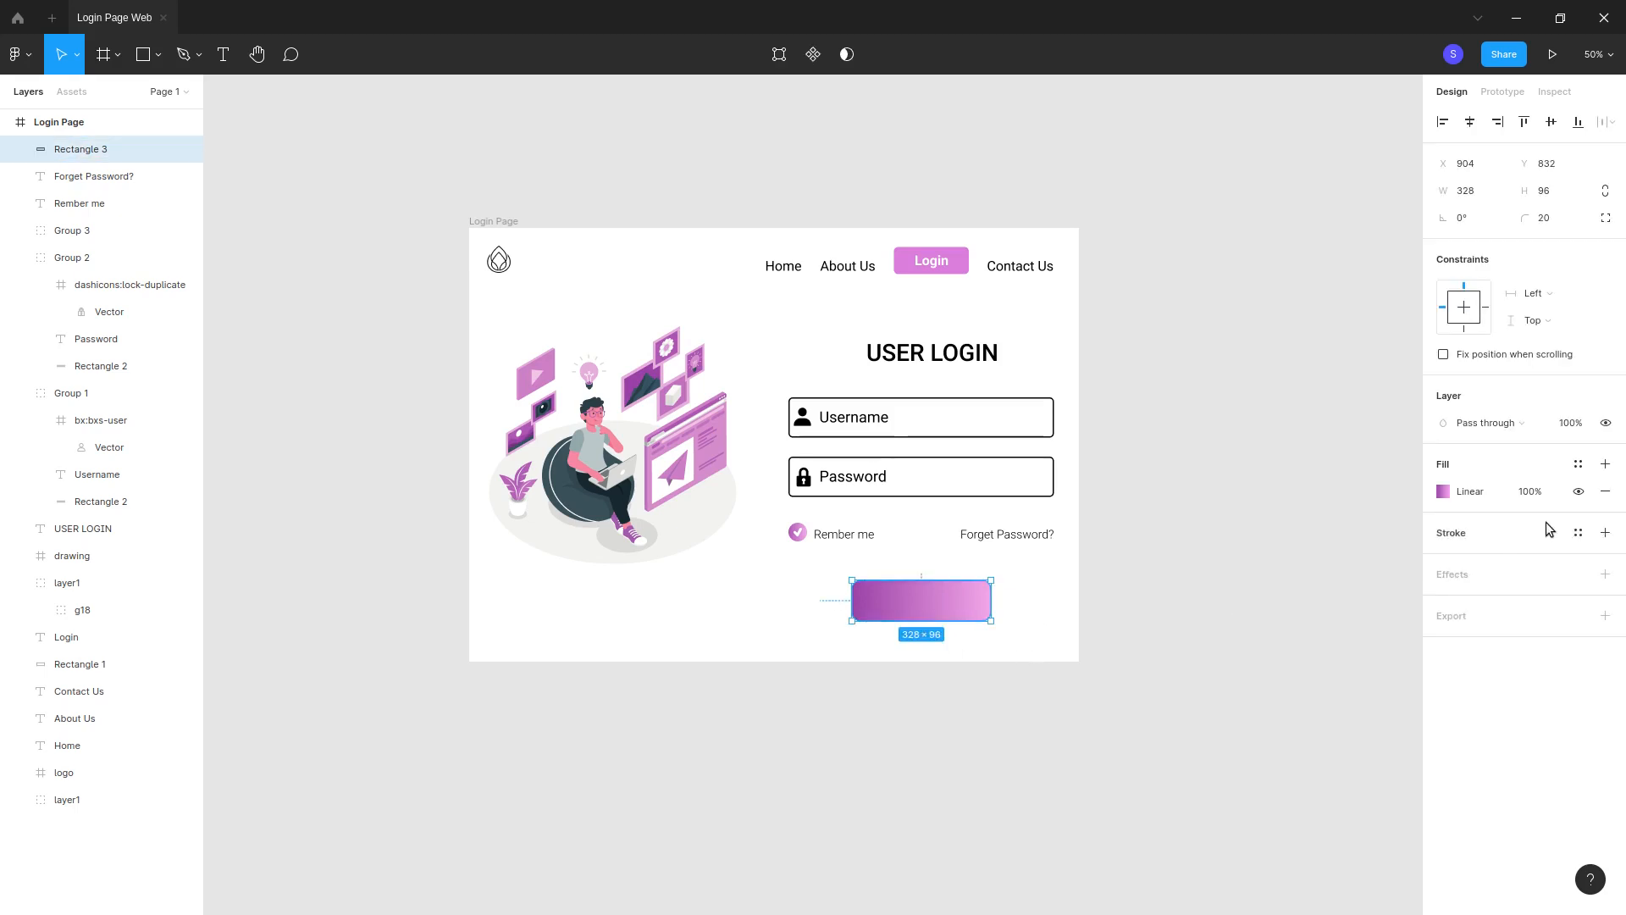
click(1605, 574)
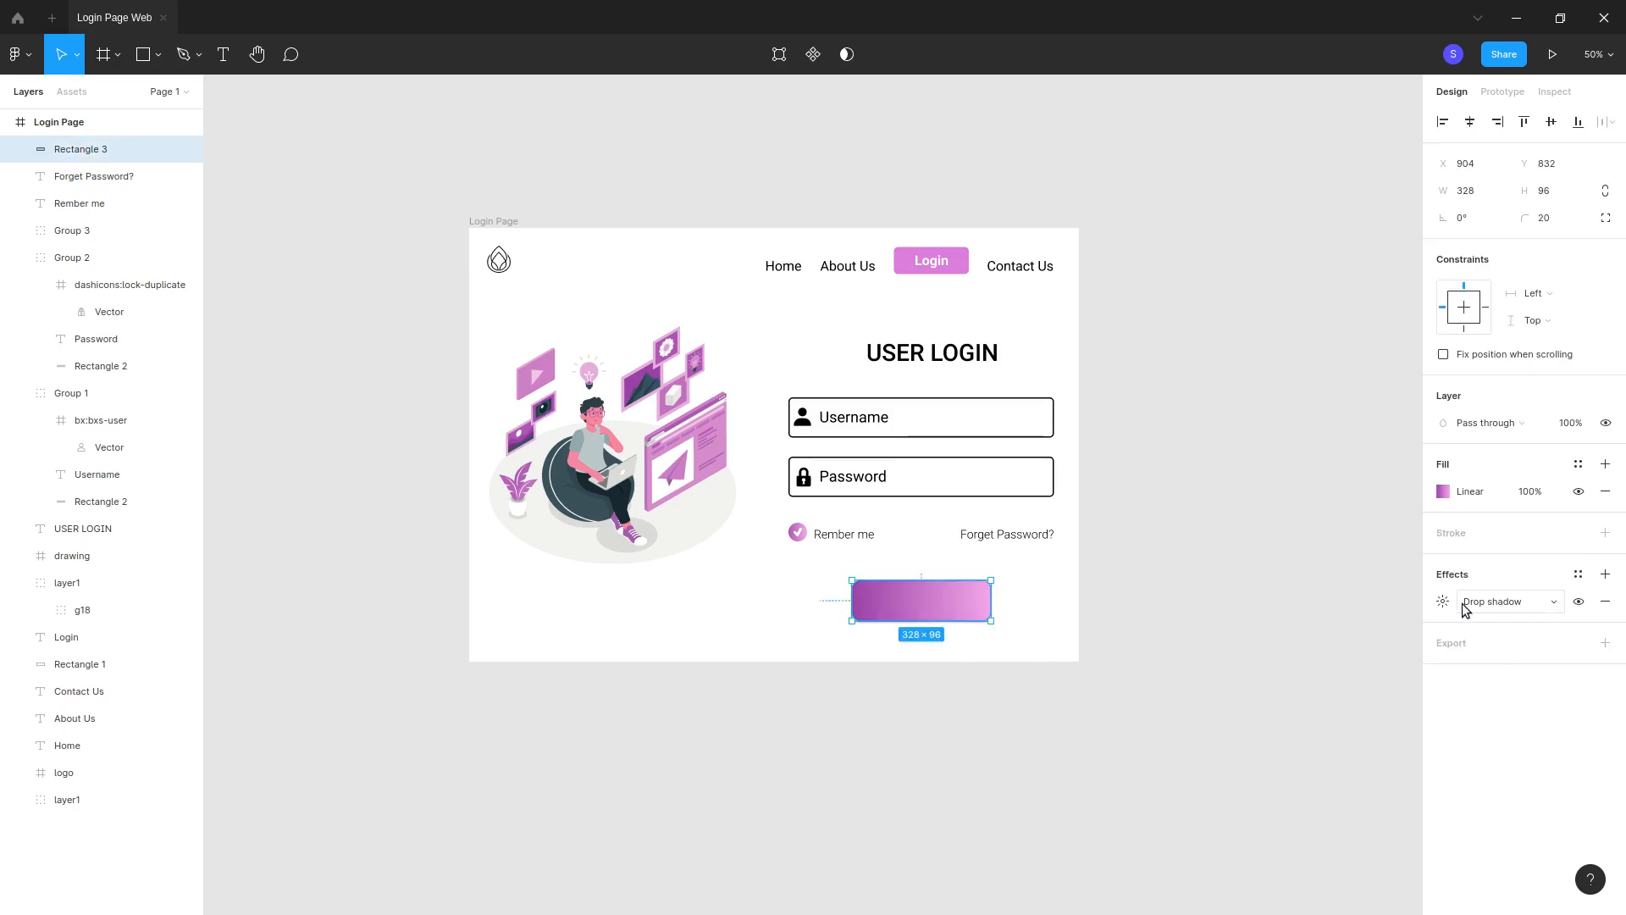
click(1542, 605)
click(1481, 614)
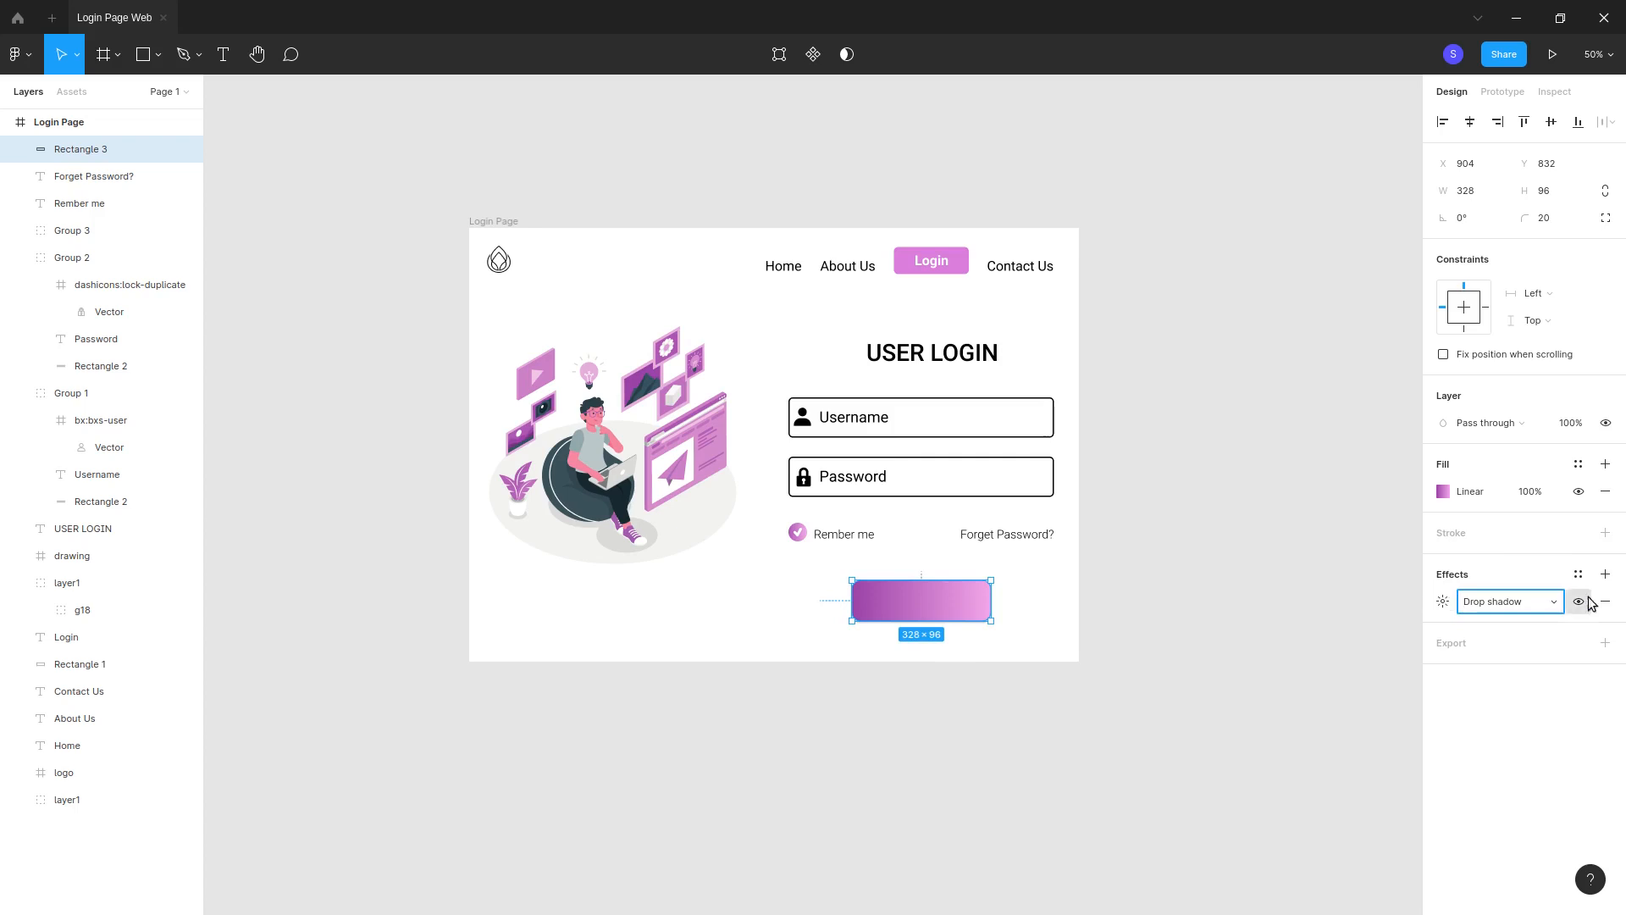
click(1442, 602)
click(1260, 647)
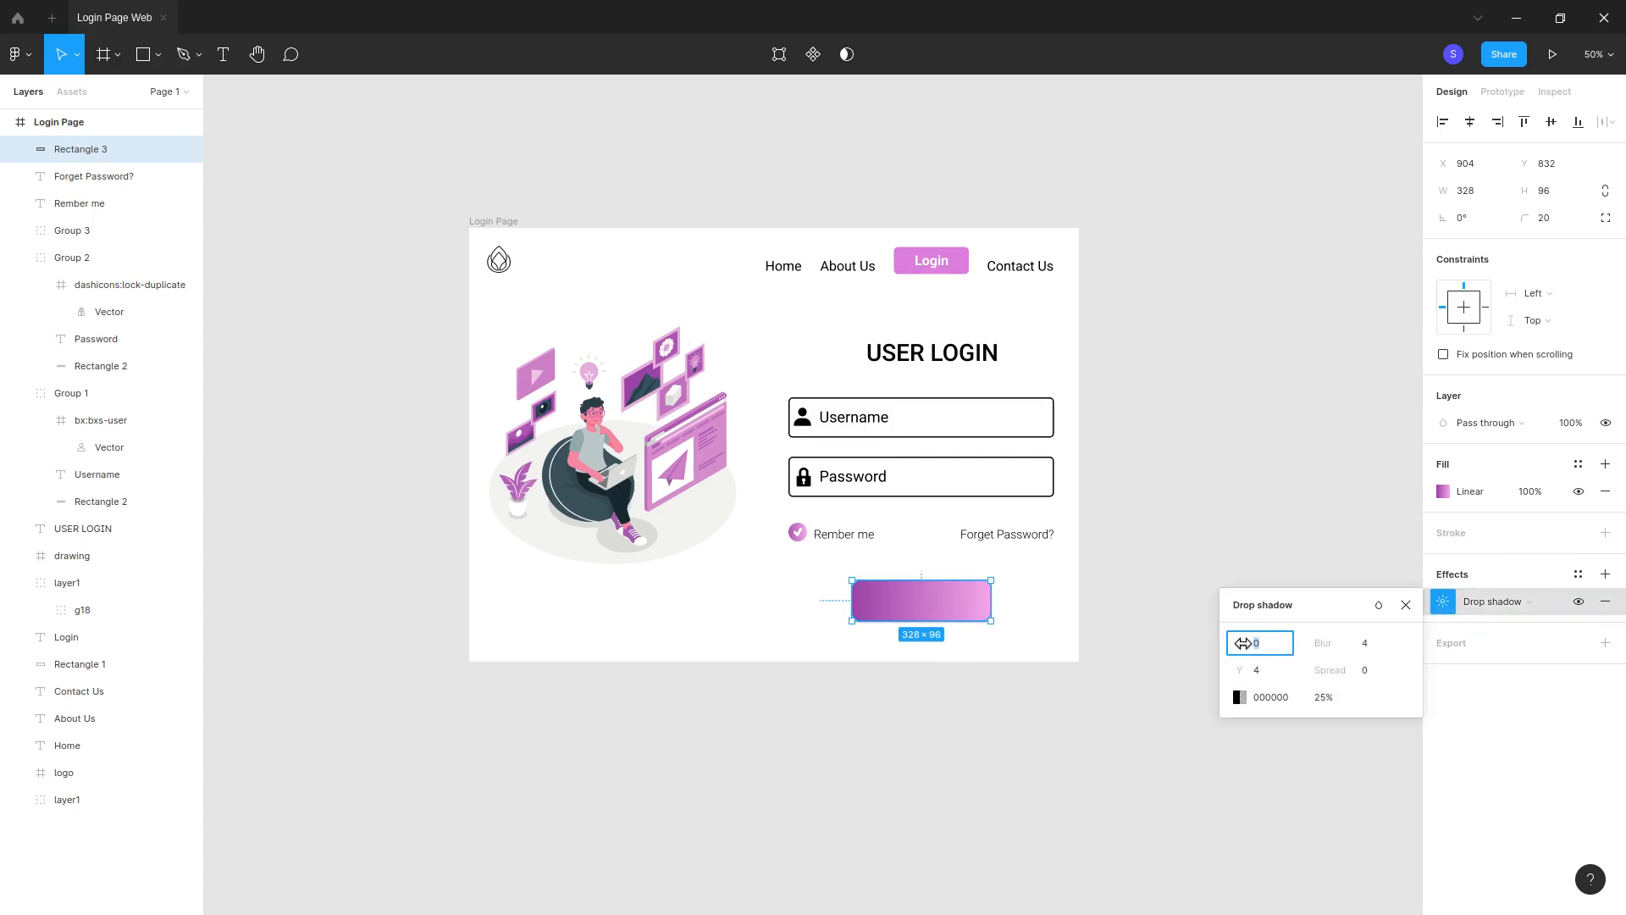
text(3)
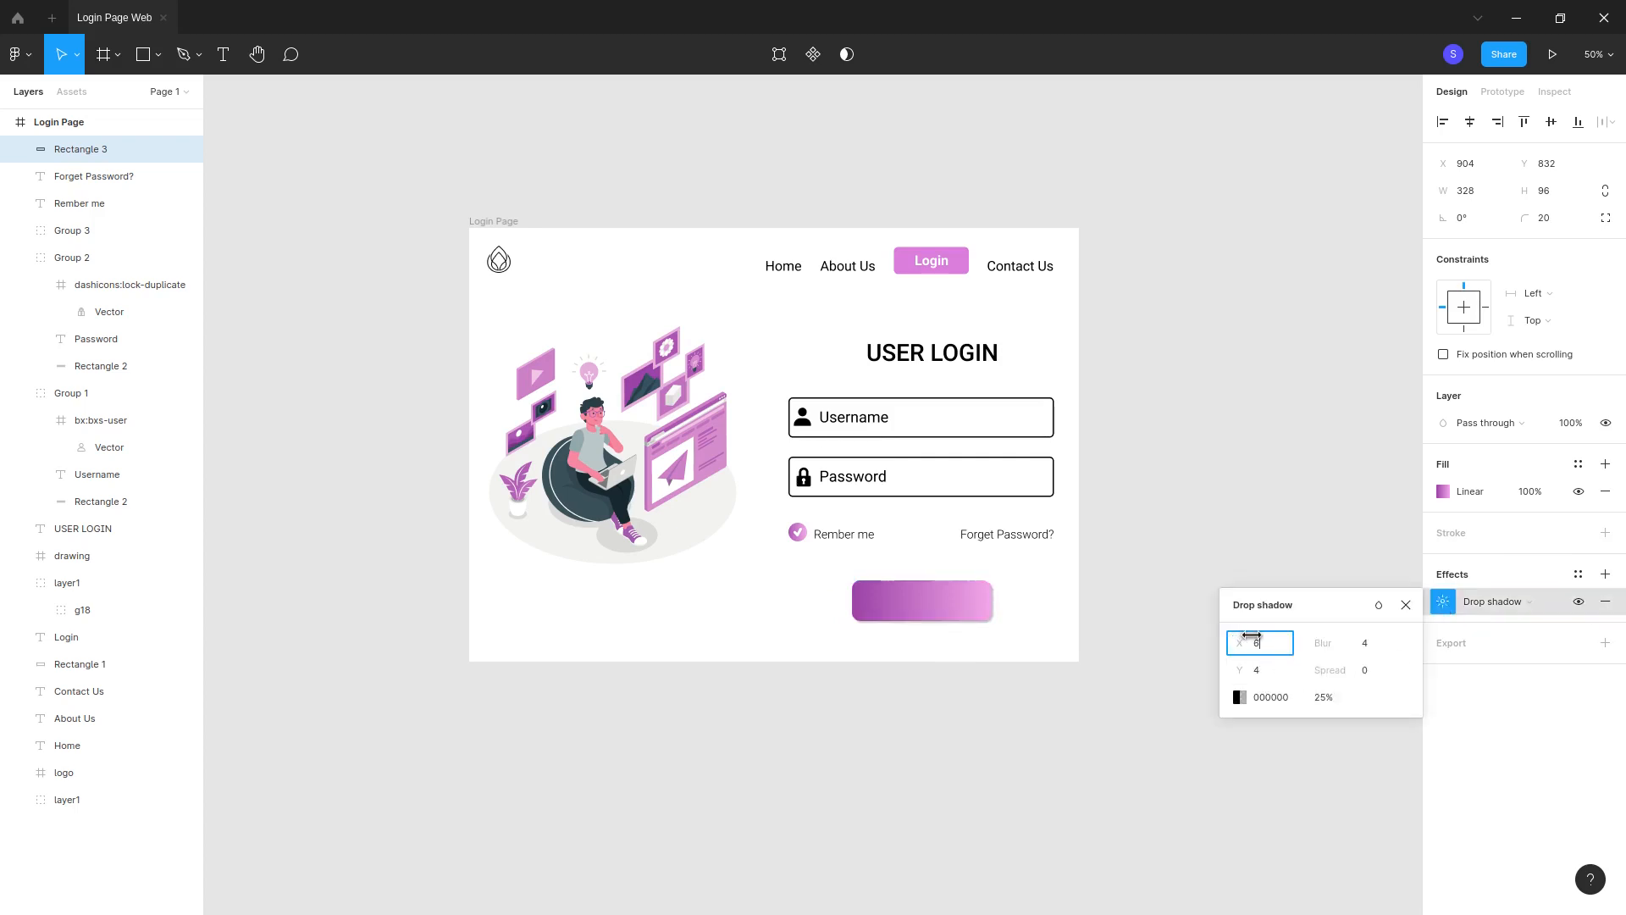
drag(1347, 649, 1392, 645)
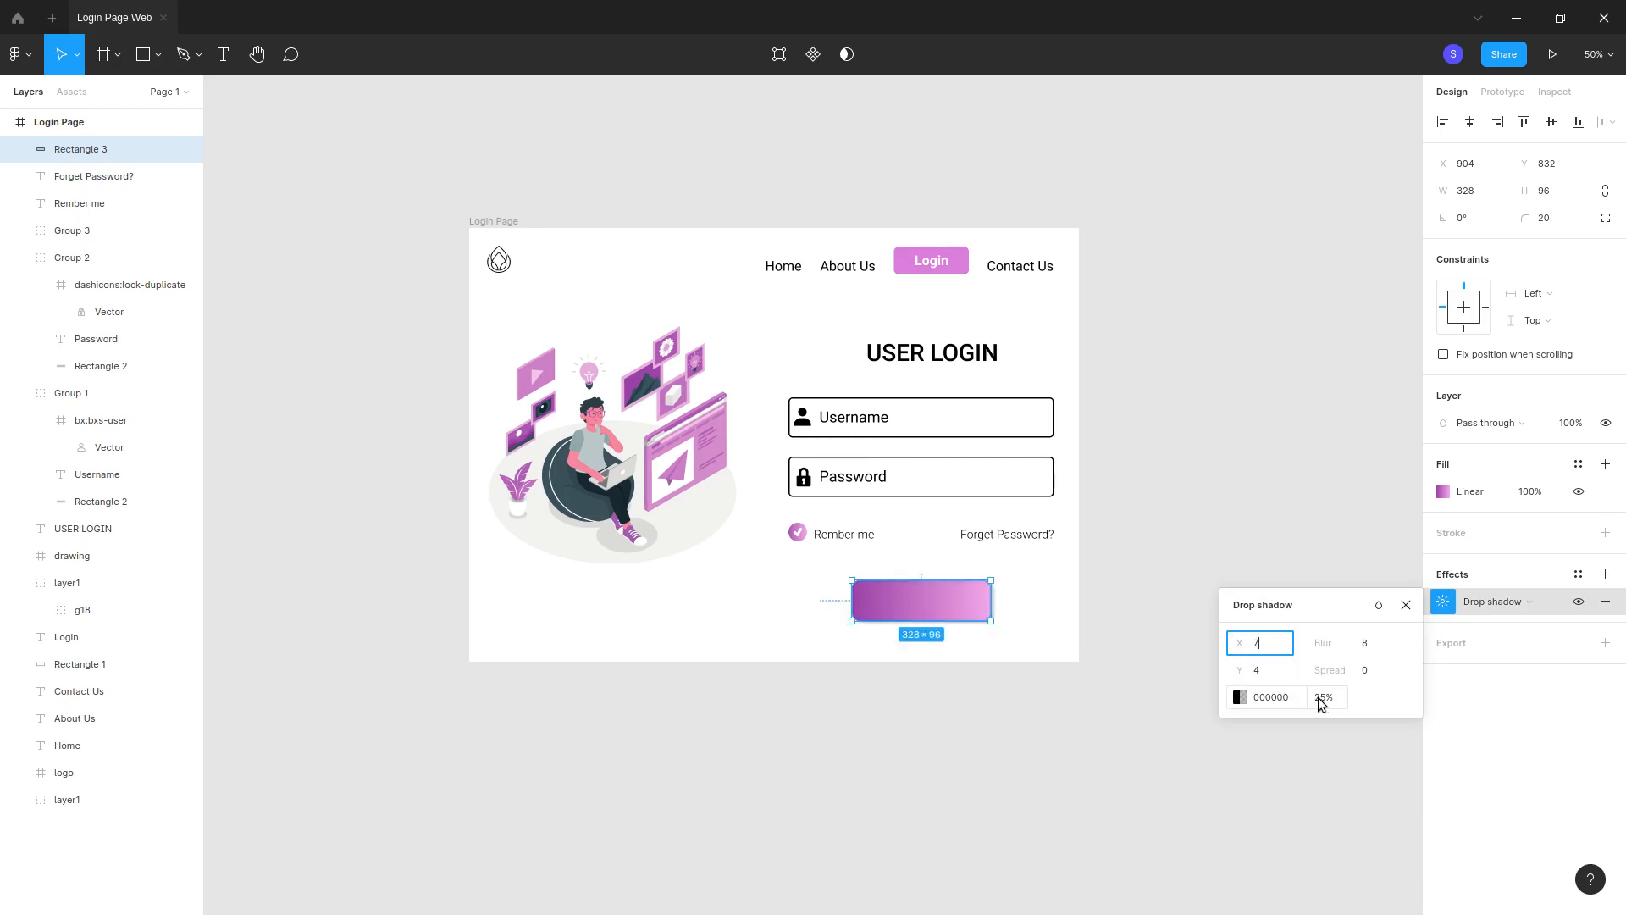
drag(1347, 669, 1384, 638)
click(958, 708)
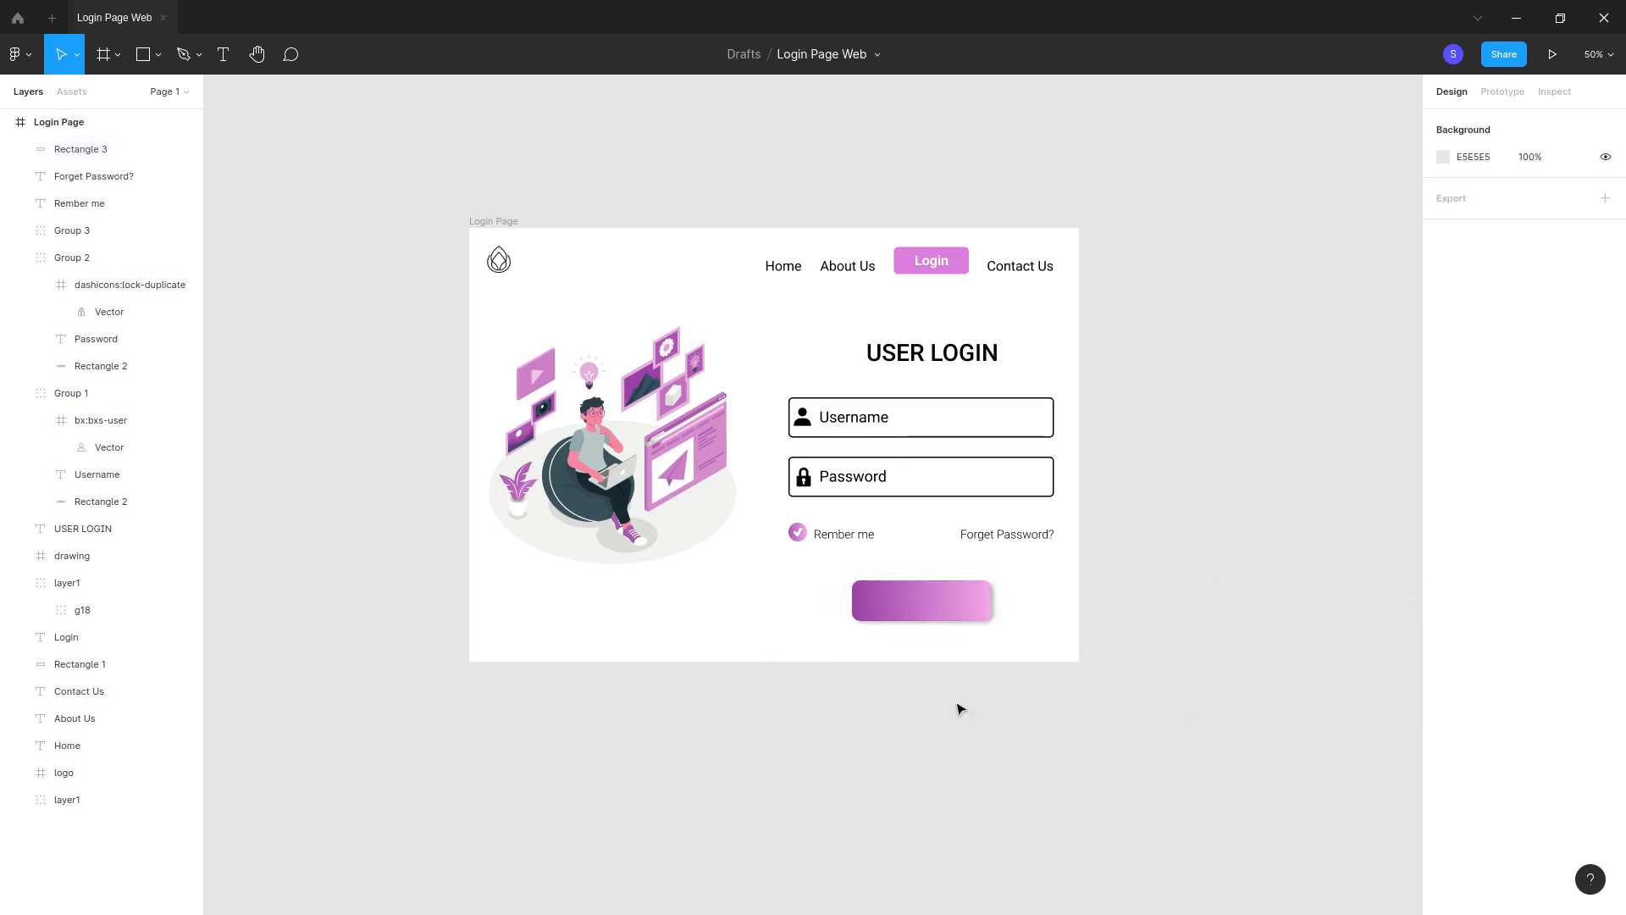
Step: Move the button rectangle up to Y 812, closer to the remember-me row
click(954, 611)
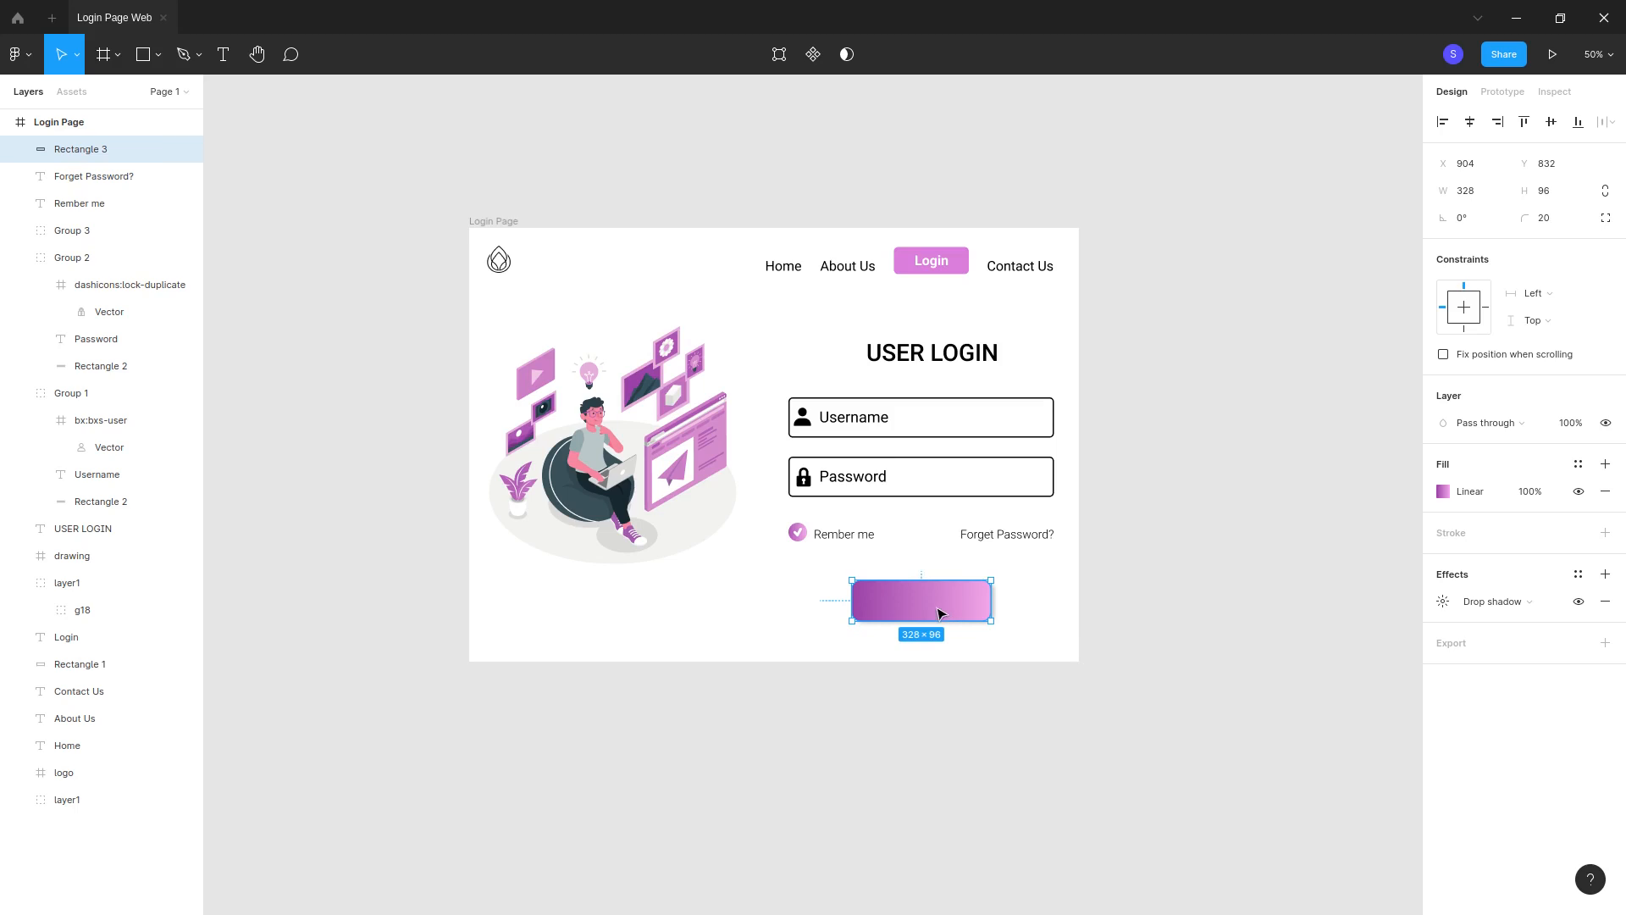
drag(938, 607, 938, 600)
click(973, 649)
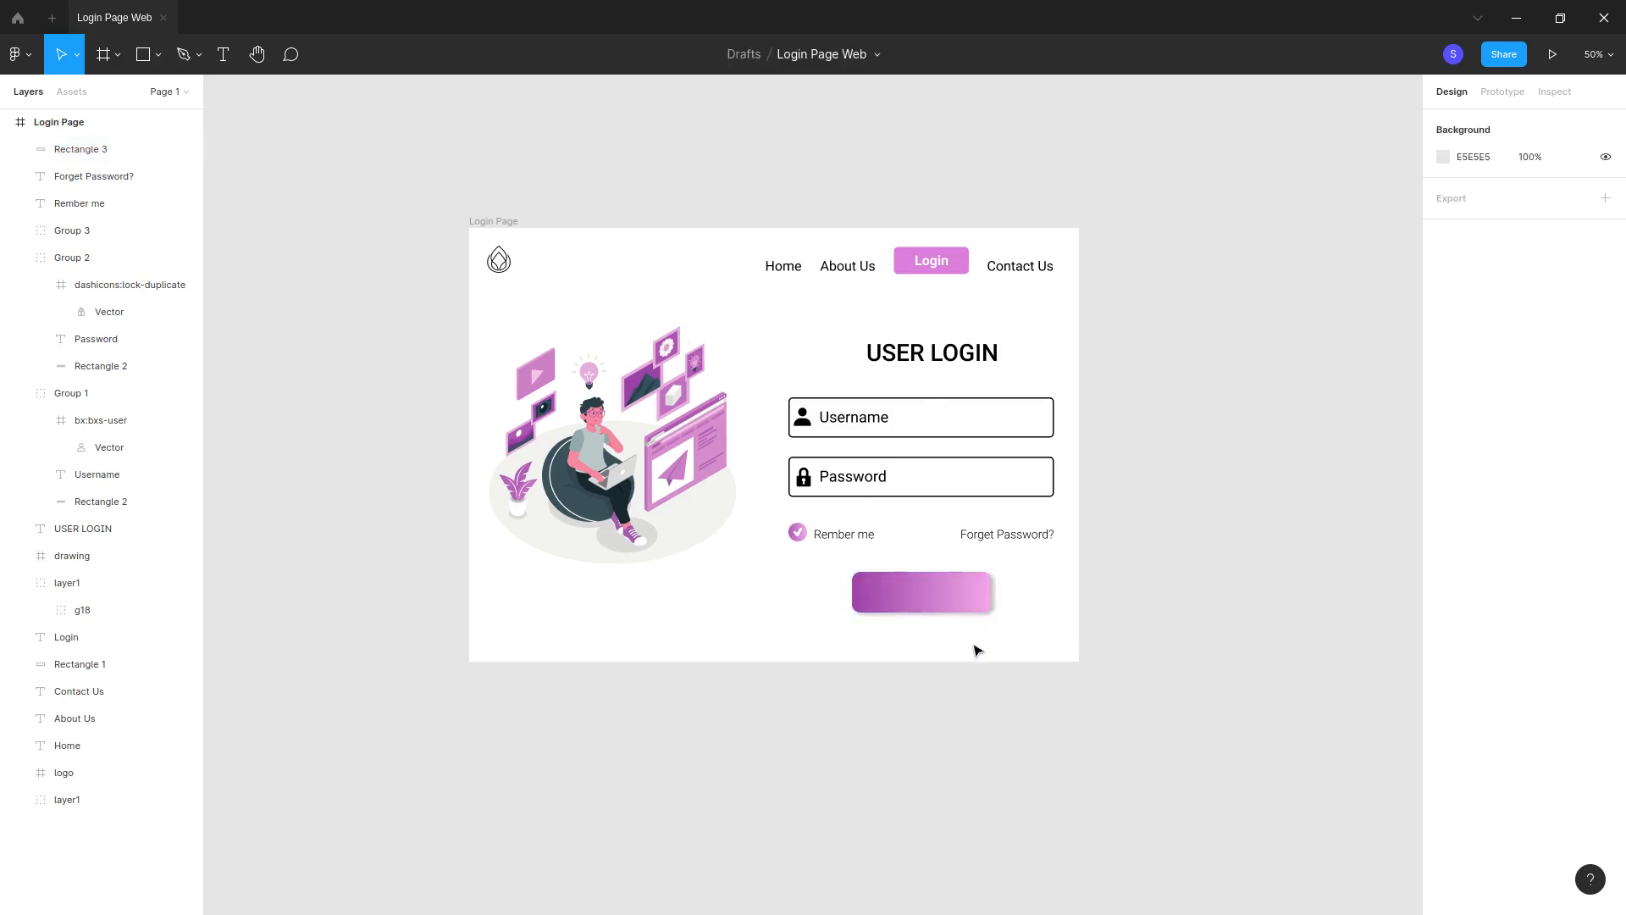
Step: Add the text "LOGIN" in white (FFFFFF) on the gradient button
click(944, 610)
click(222, 57)
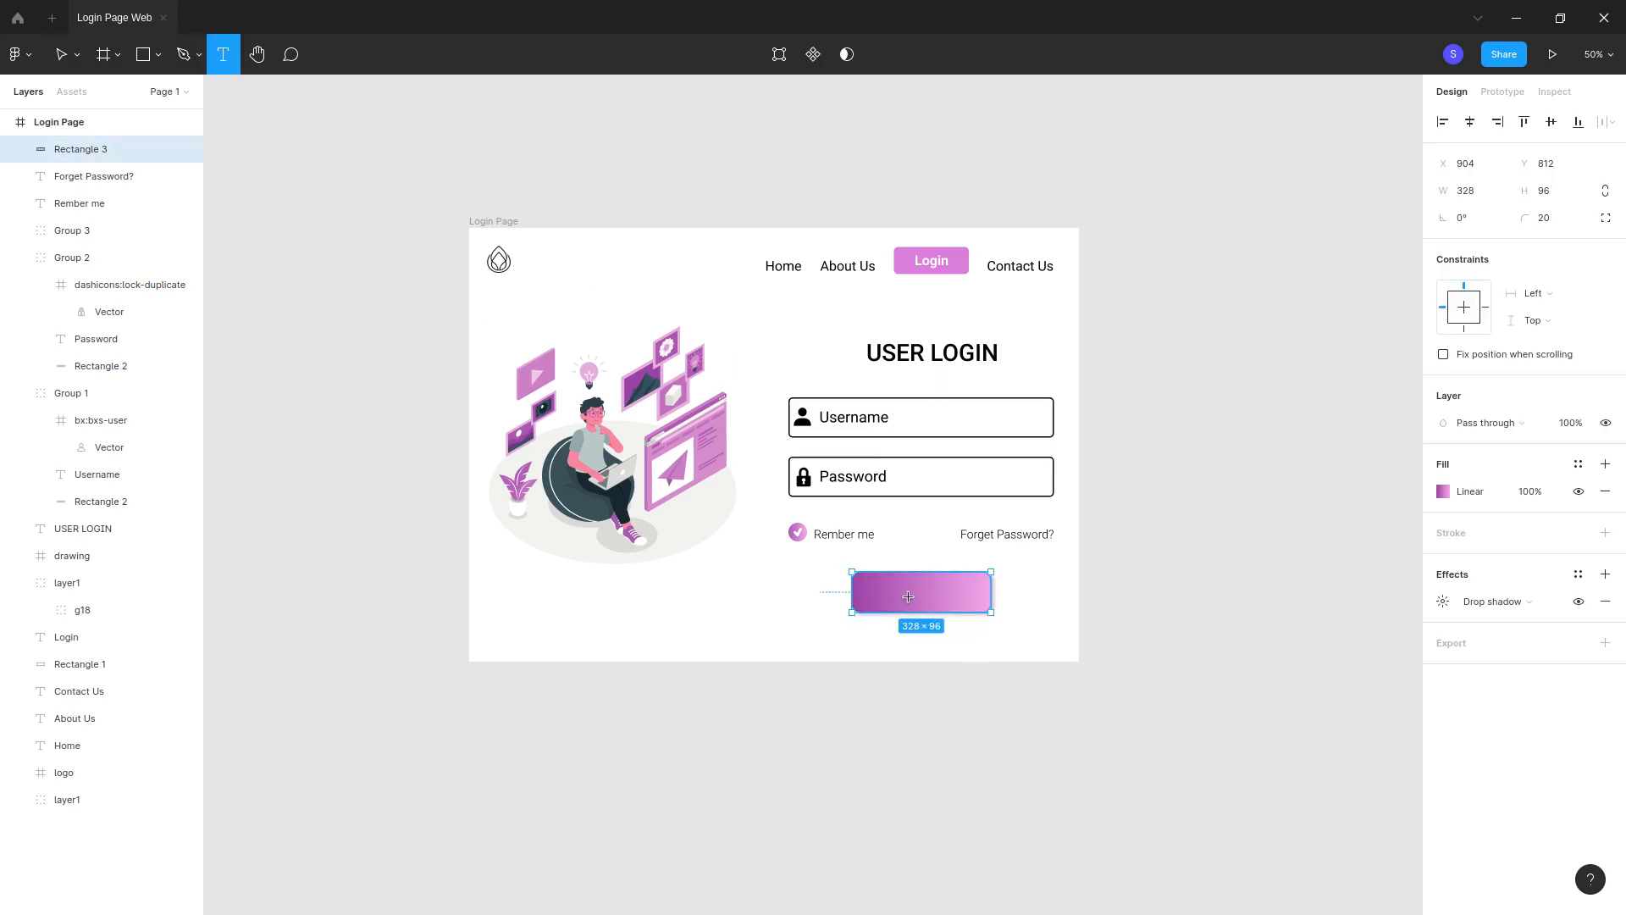
click(908, 597)
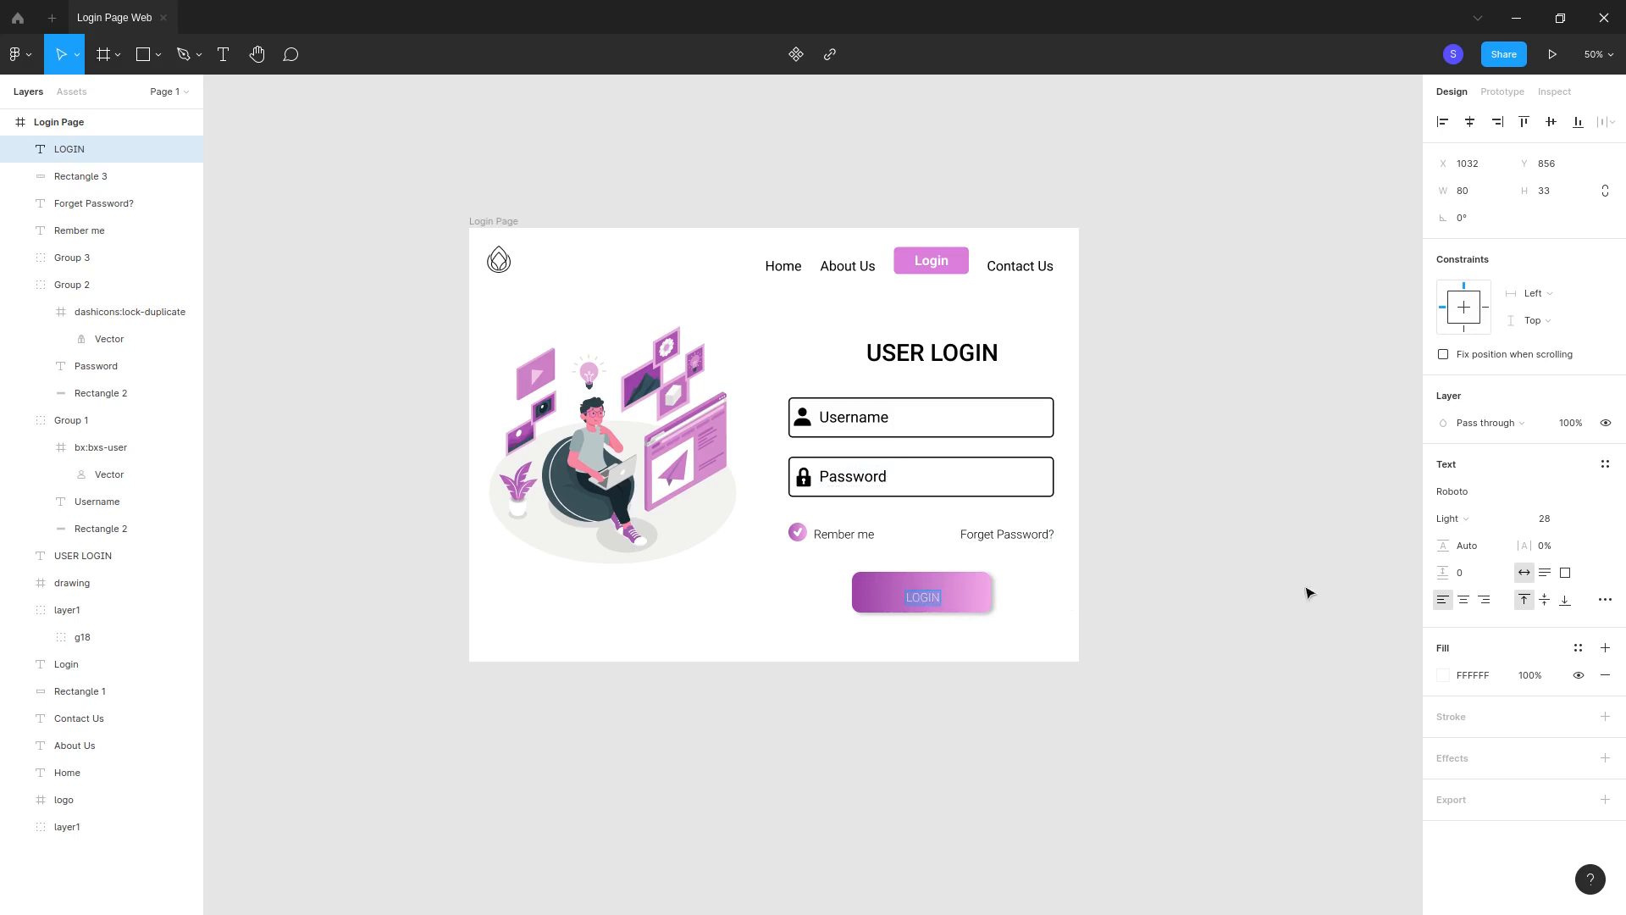
Step: Set the "LOGIN" button text to Medium weight at size 36
click(1478, 517)
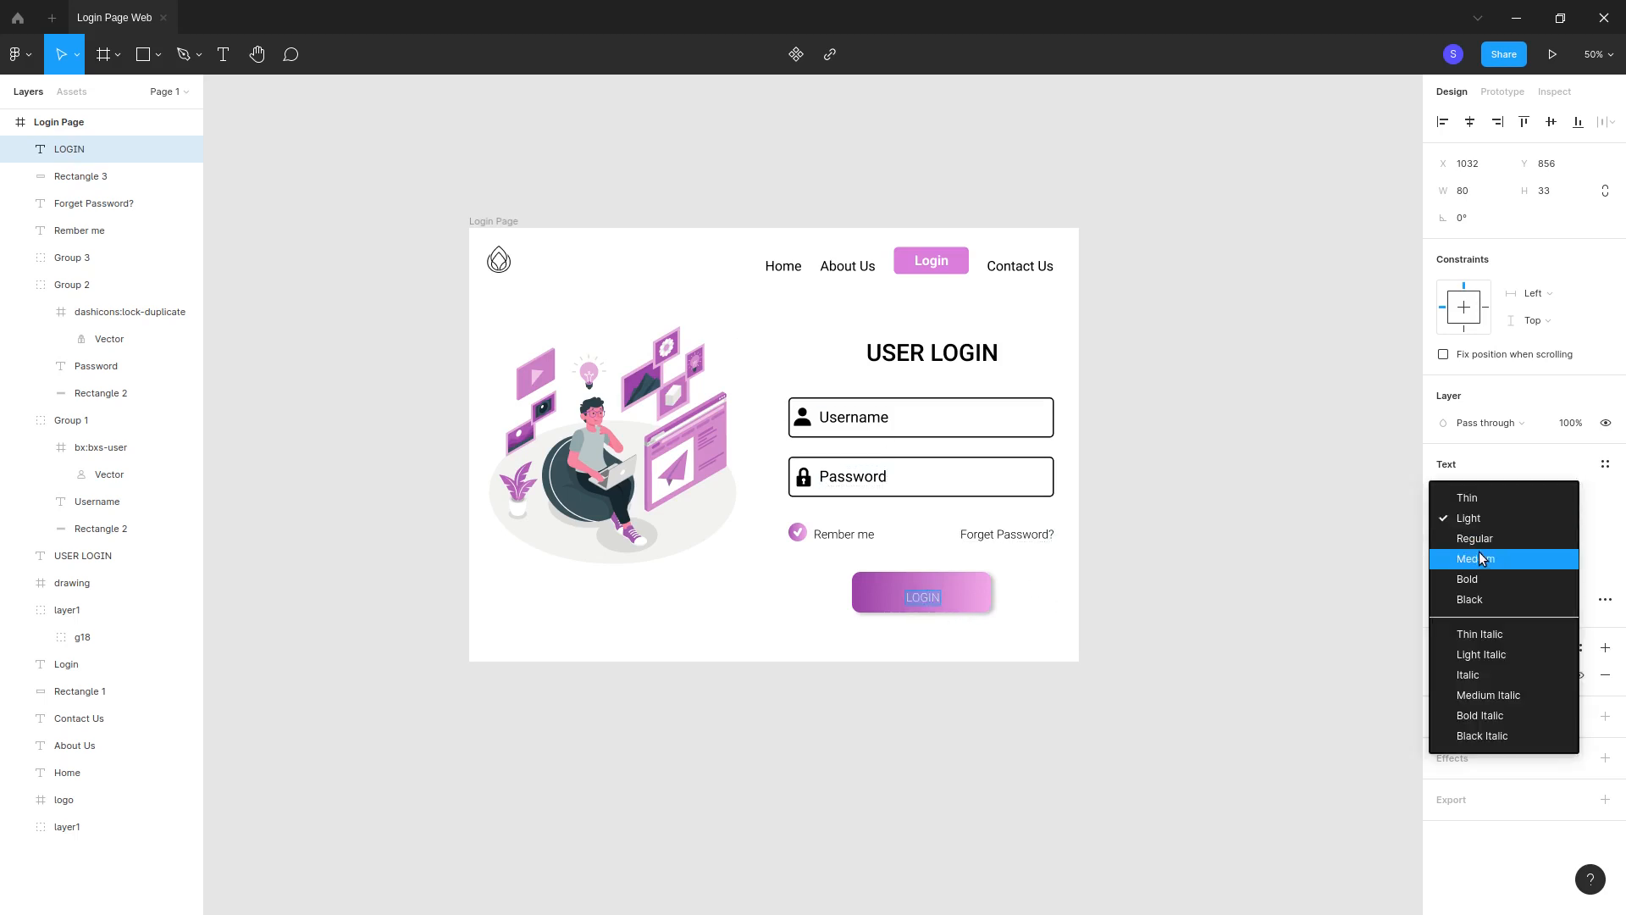
click(1480, 558)
click(1565, 518)
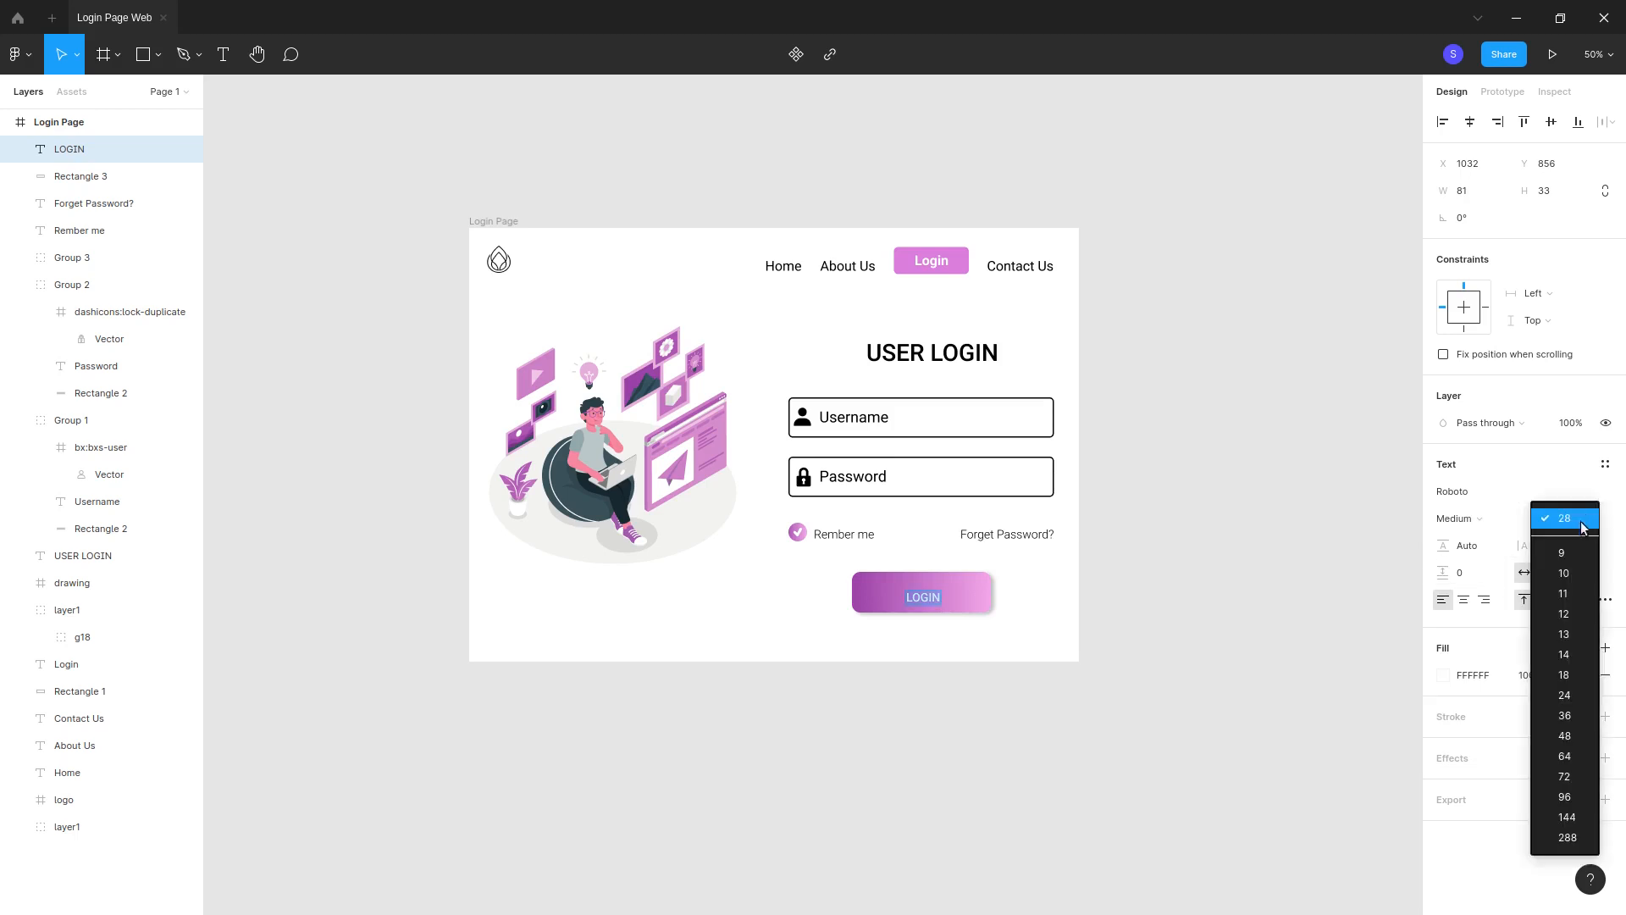
click(1572, 715)
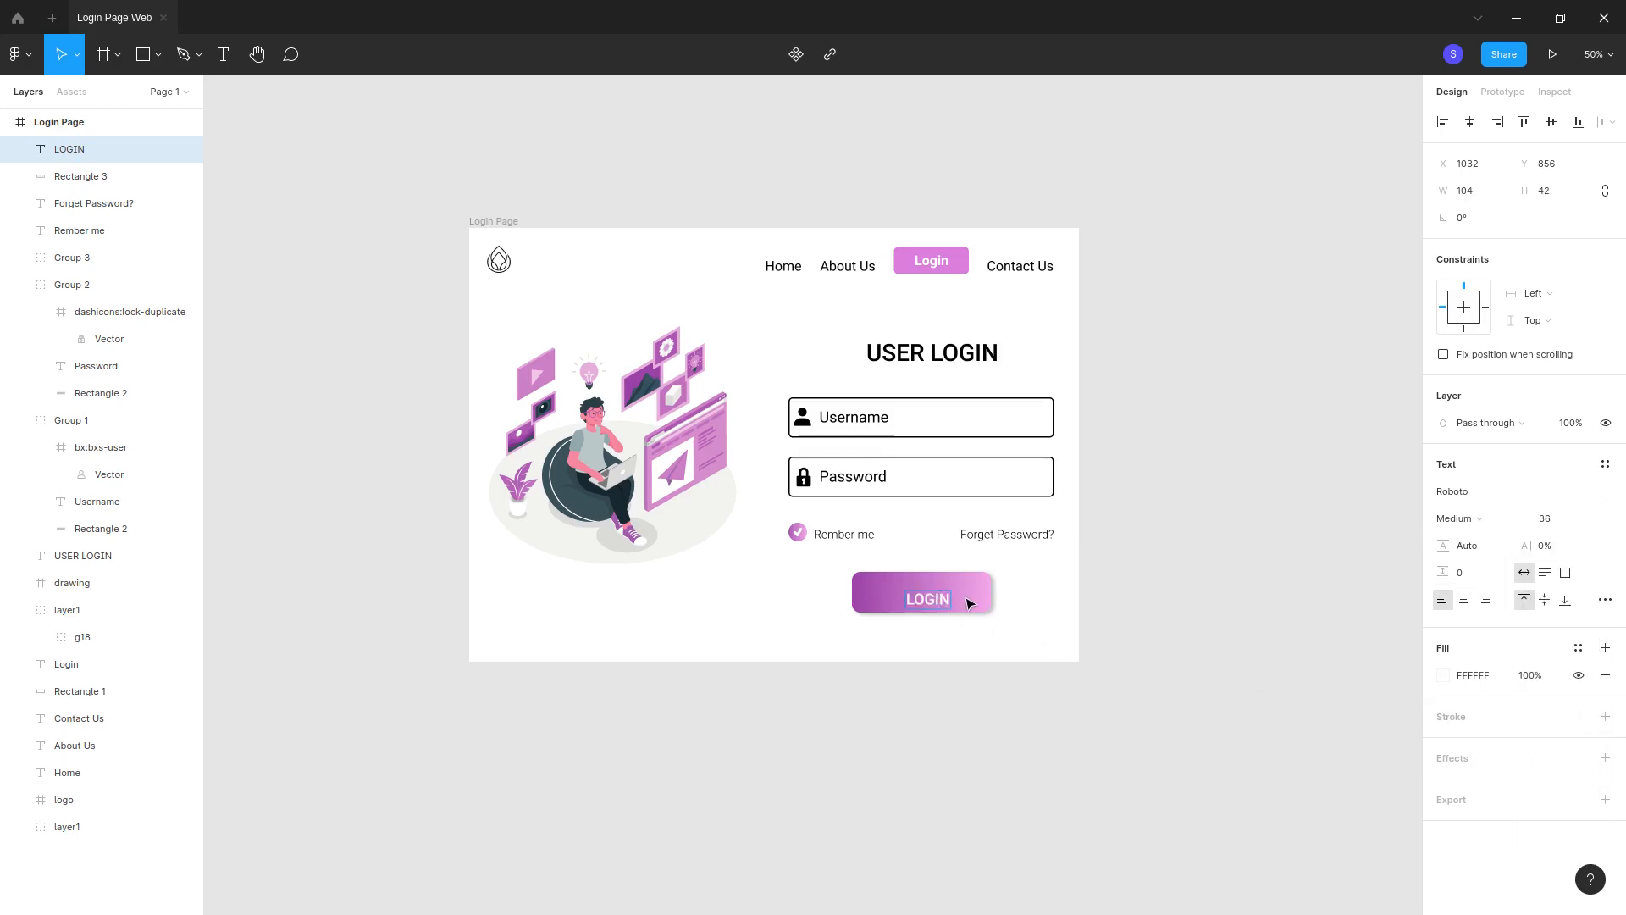
Step: Center the "LOGIN" text vertically and horizontally on the button rectangle
shift+click(80, 176)
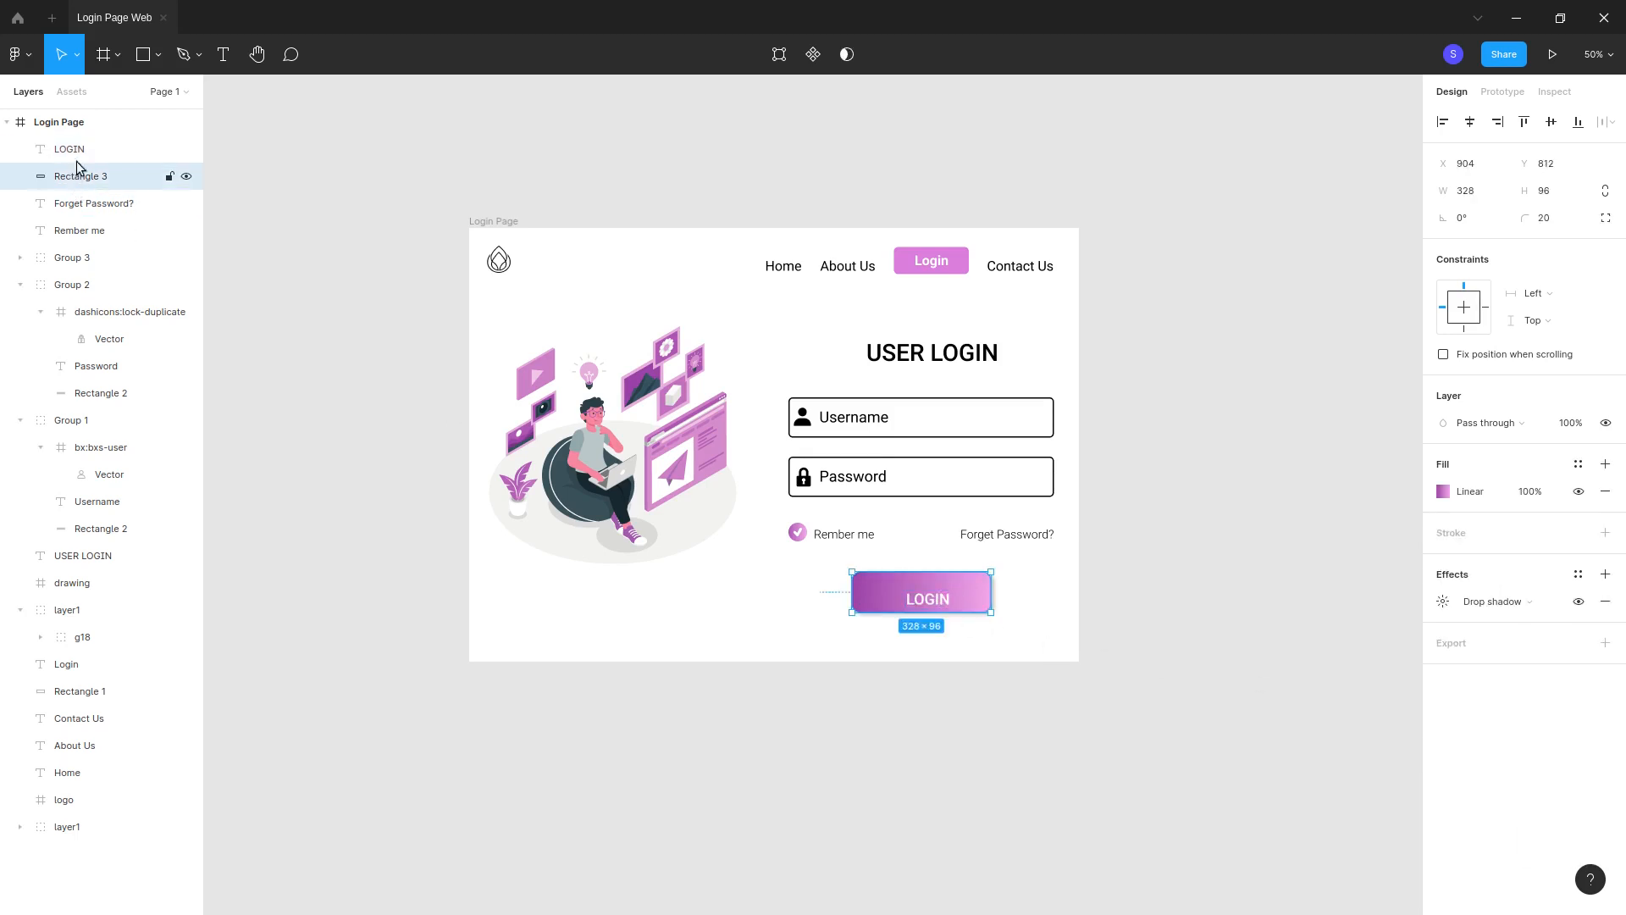
click(1551, 122)
click(1469, 122)
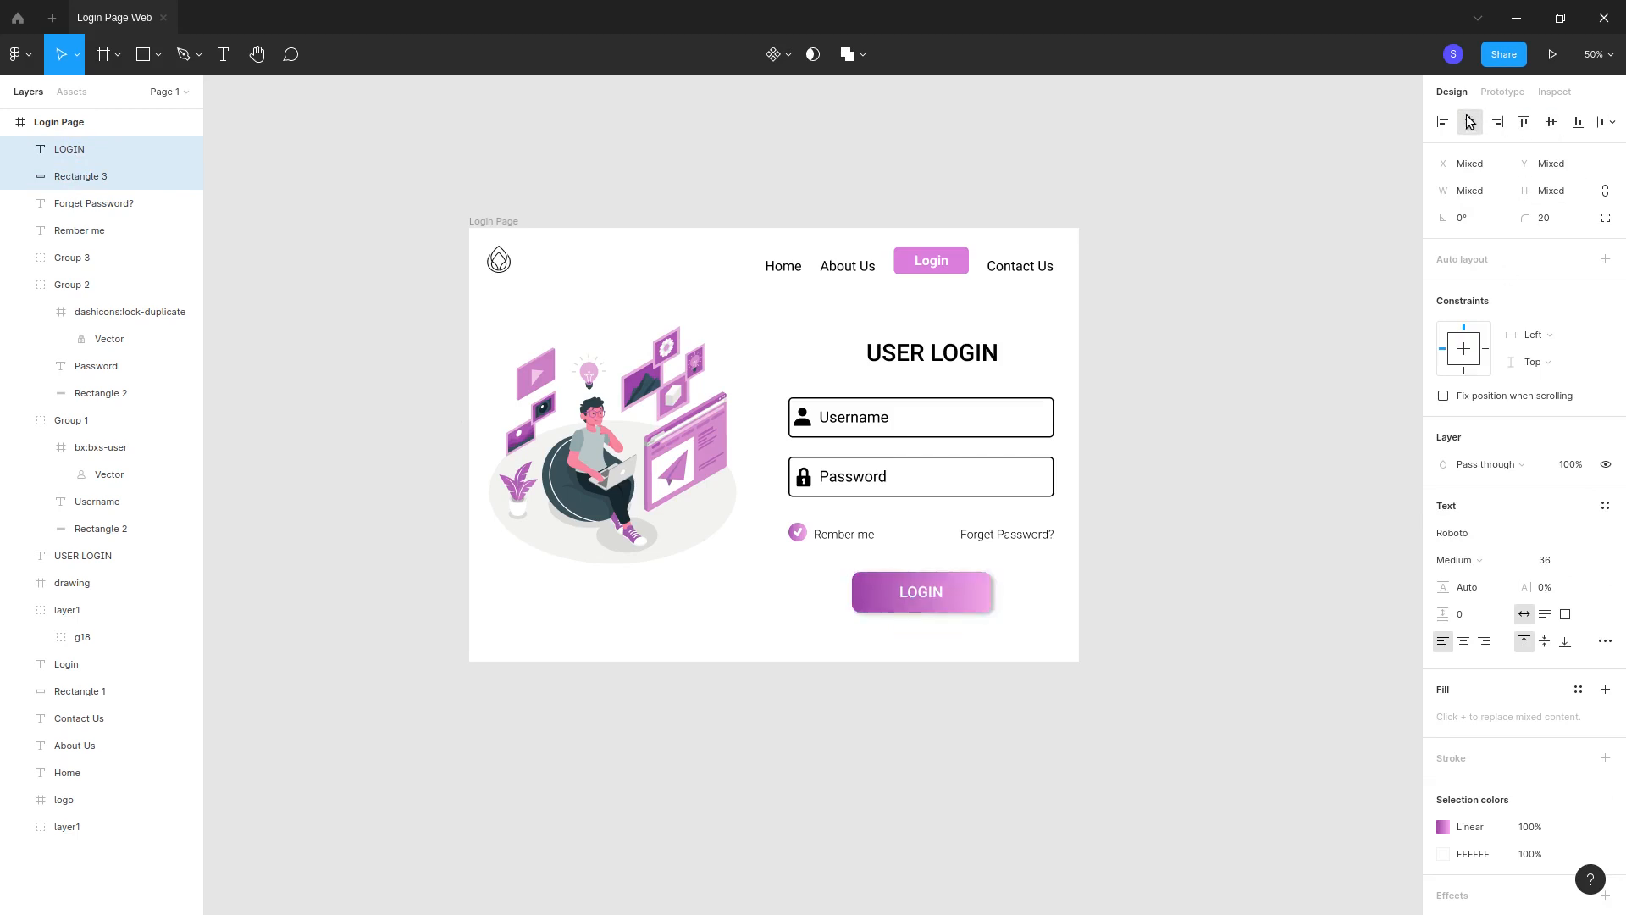
click(995, 655)
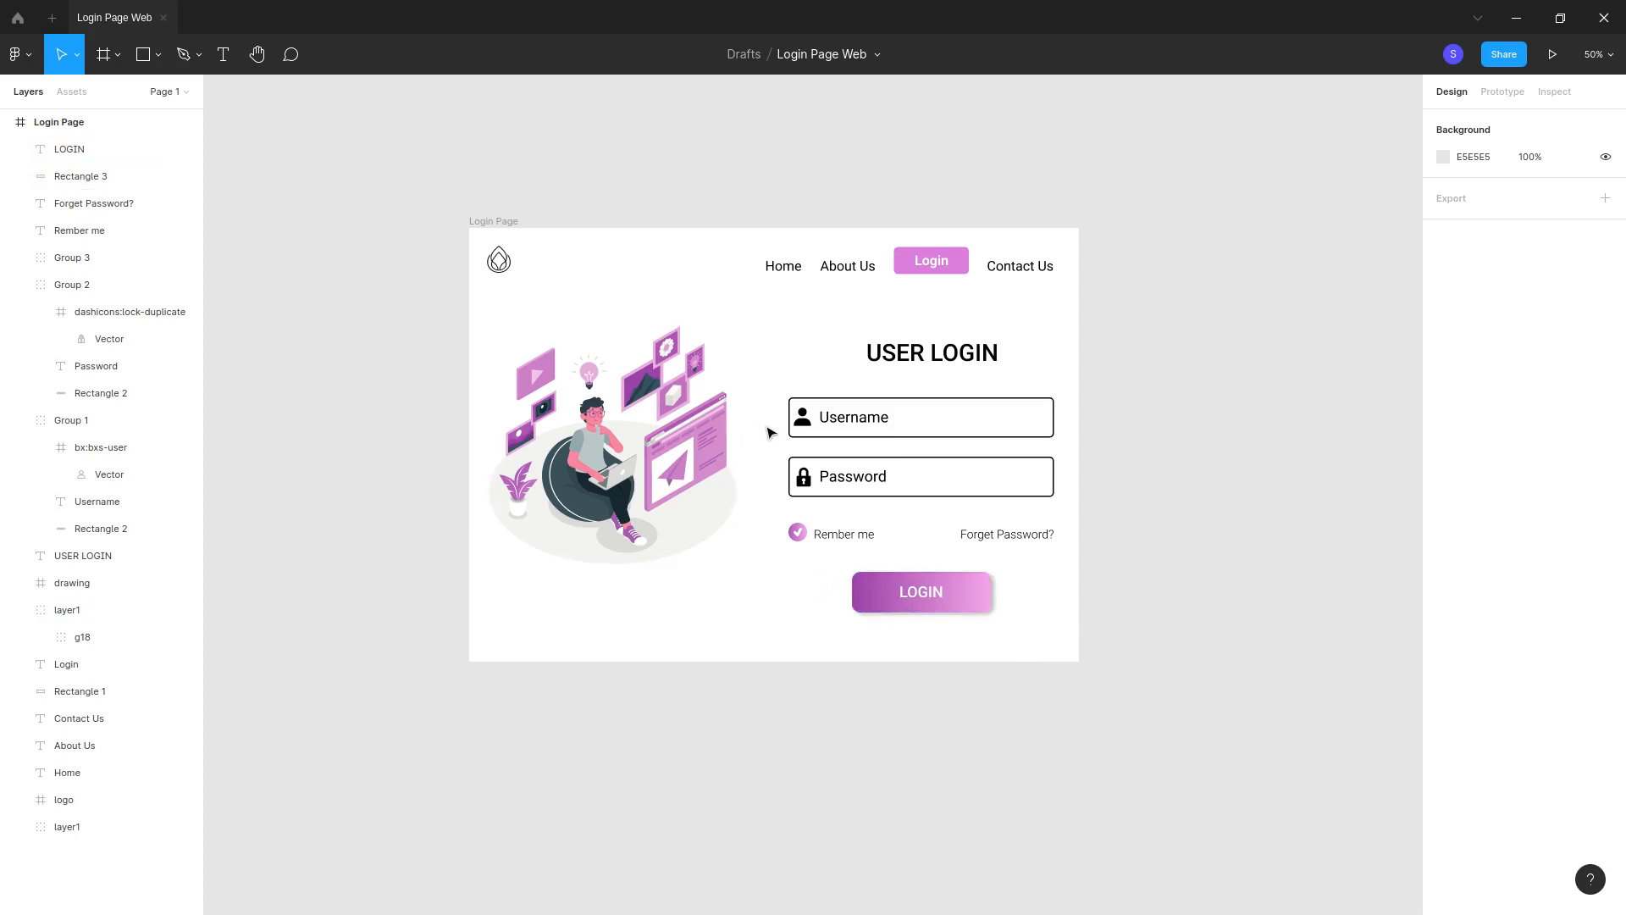
key(ctrl+plus)
key(ctrl+minus)
drag(730, 534, 749, 577)
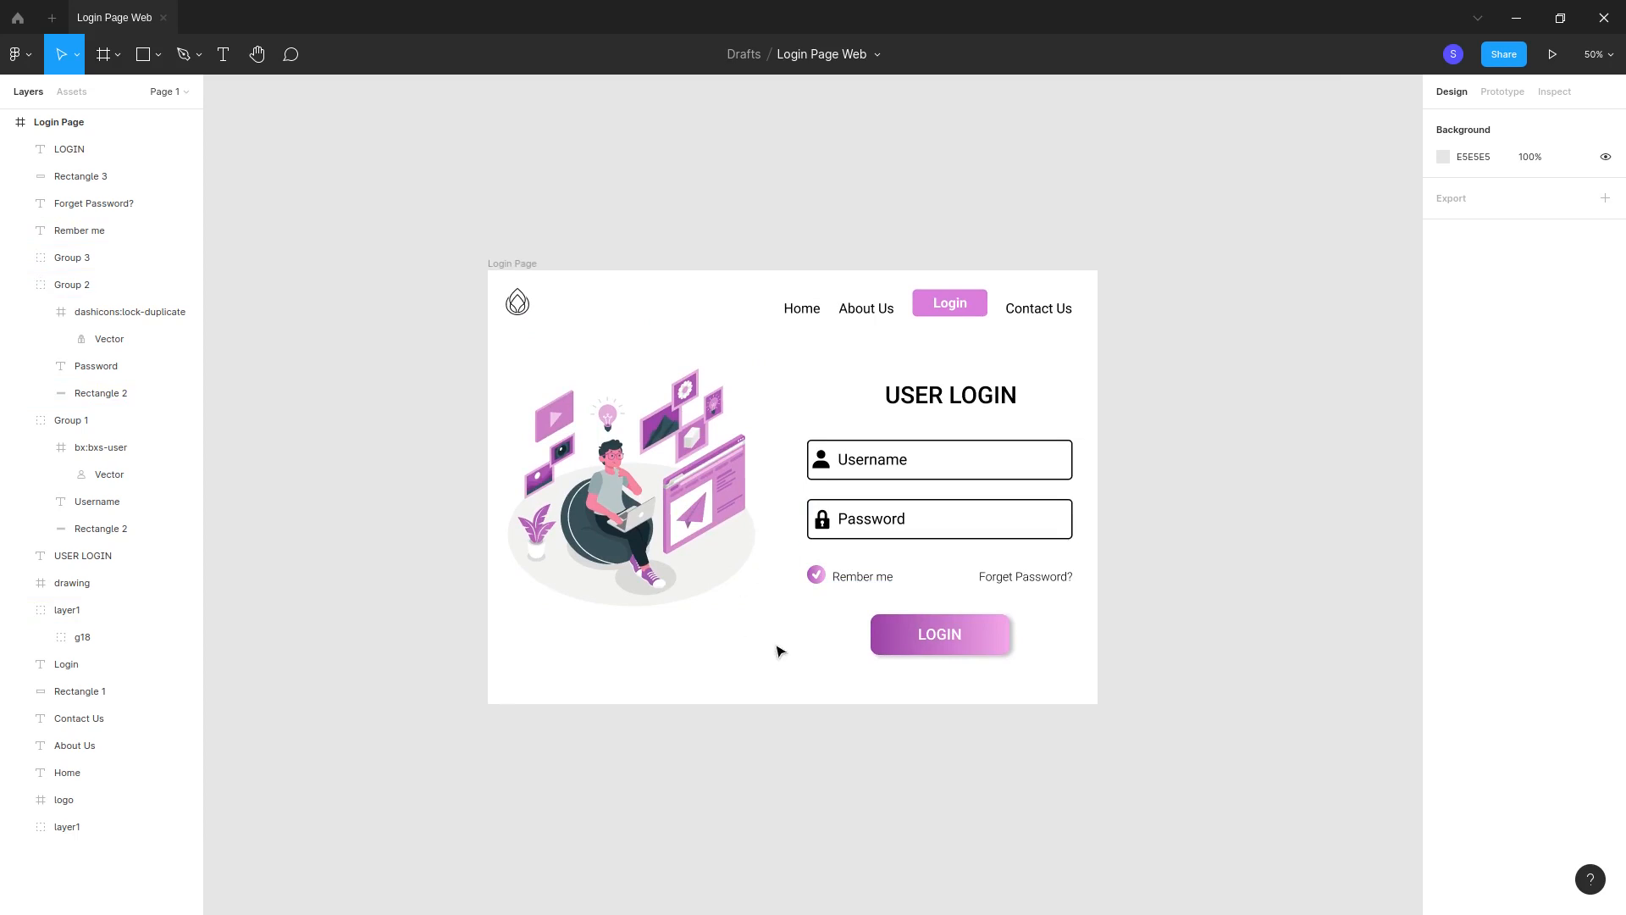